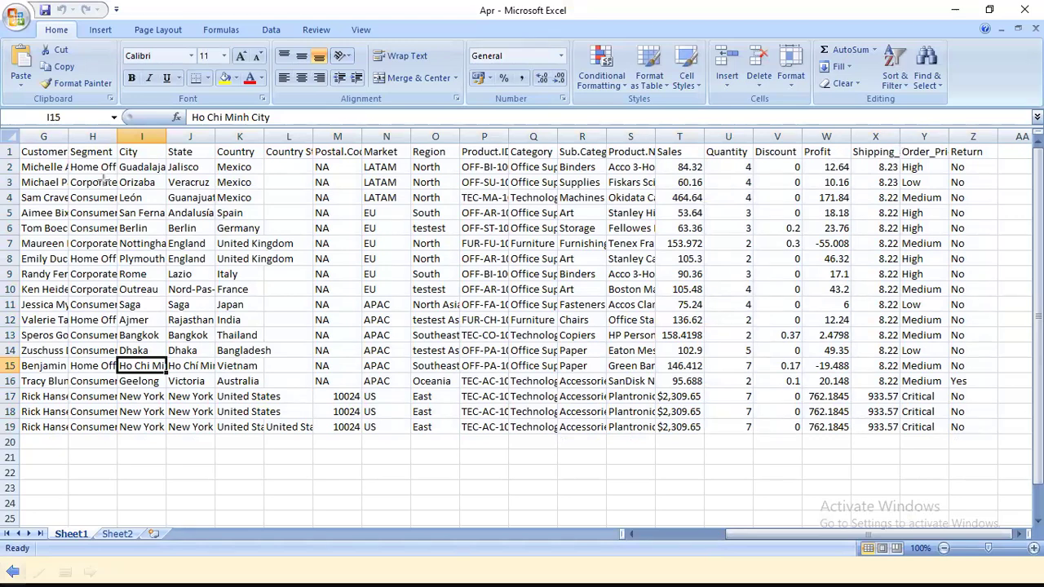
Compare the order data on Sheet1 and Sheet2 of the Apr workbook
{"action": "key", "text": "alt+Tab"}
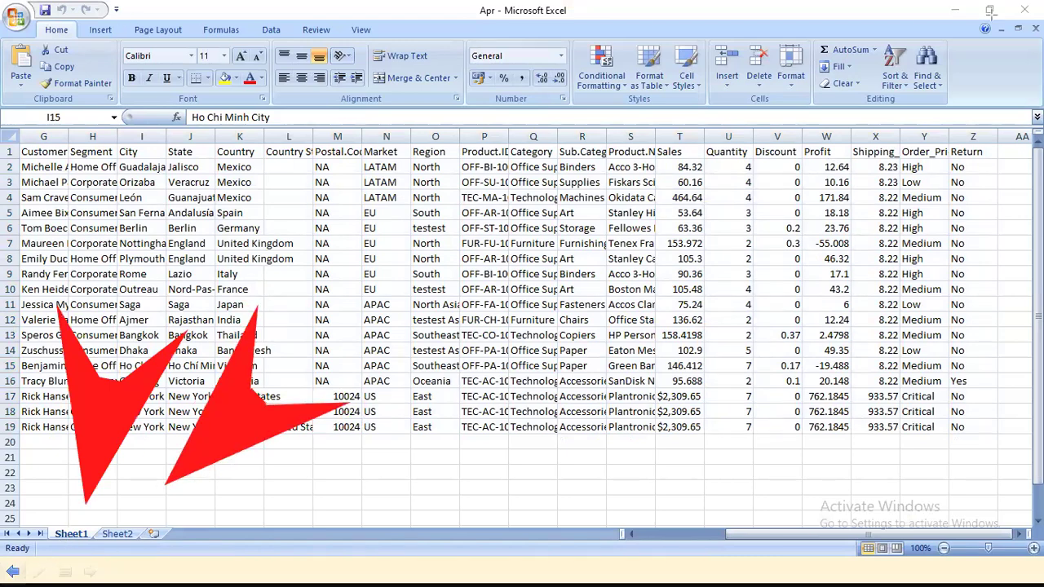
{"action": "left_click", "coordinate": [115, 531]}
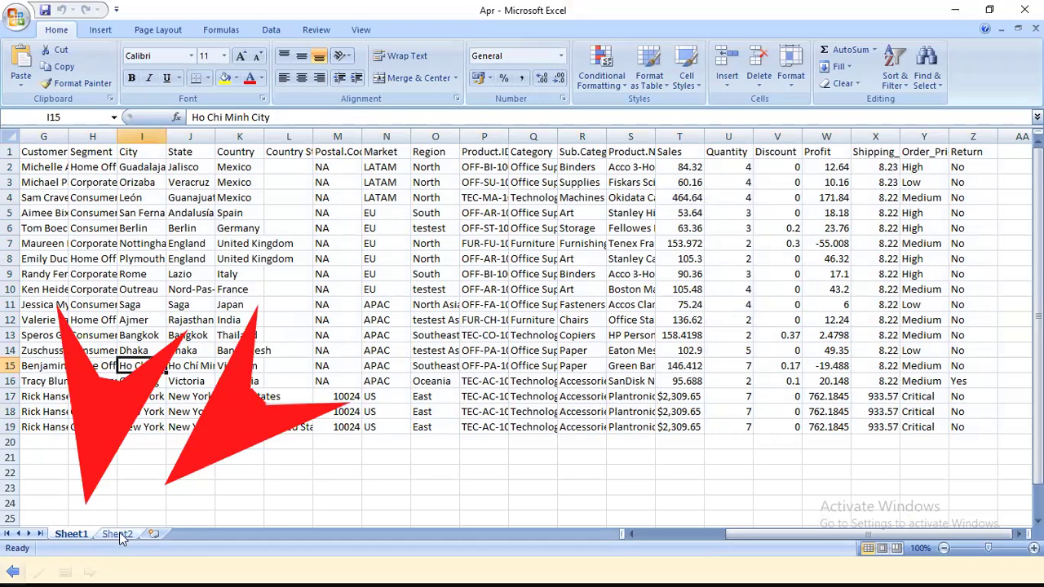
{"action": "left_click", "coordinate": [119, 535]}
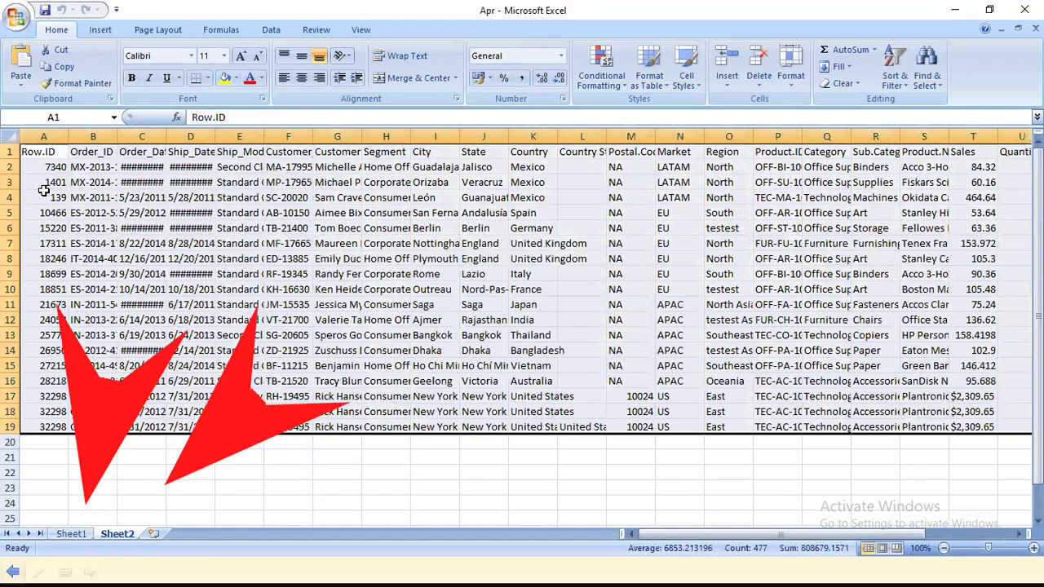
{"action": "left_click", "coordinate": [70, 533]}
{"action": "scroll", "coordinate": [665, 535], "scroll_direction": "left", "scroll_amount": 2}
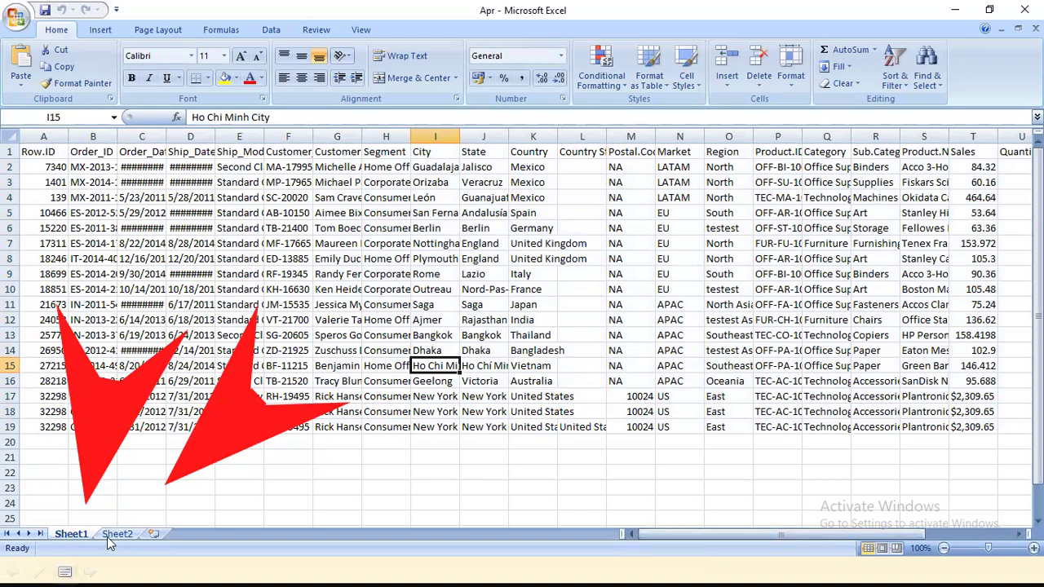
{"action": "key", "text": "ctrl+a"}
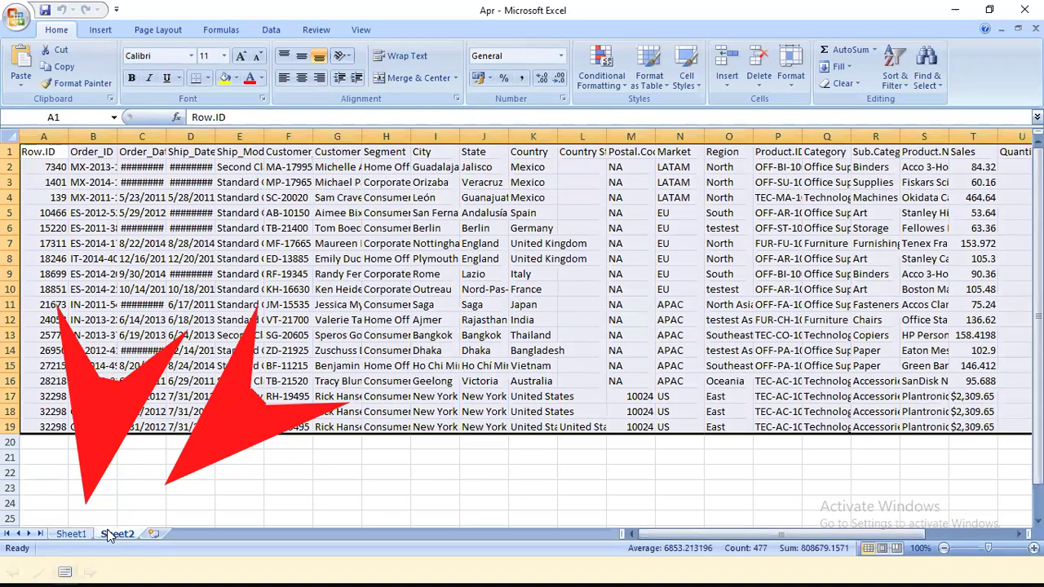
{"action": "left_click", "coordinate": [109, 534]}
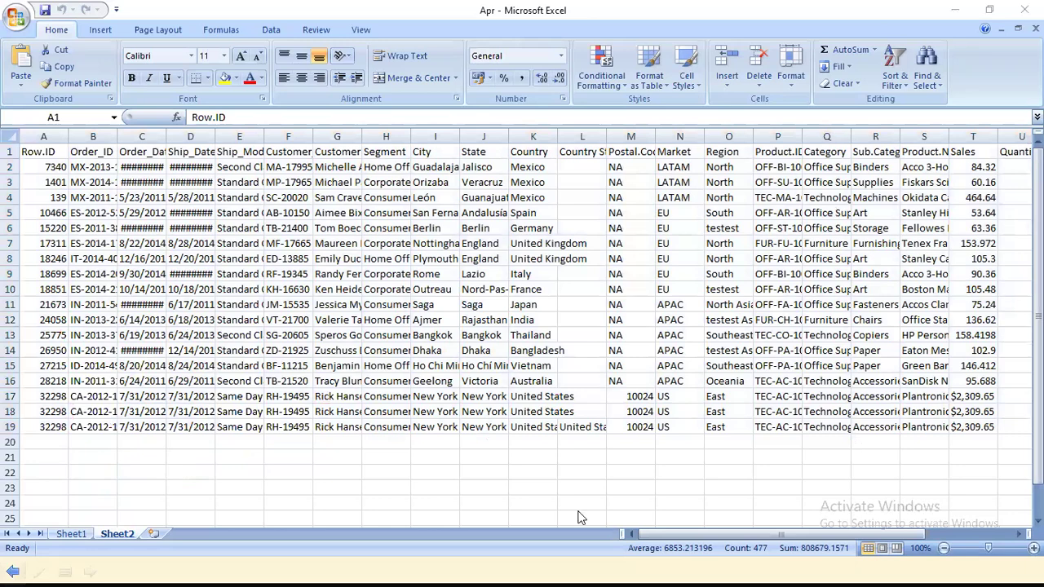
Switch to Power BI Desktop and start getting data with the Folder connector
{"action": "key", "text": "super"}
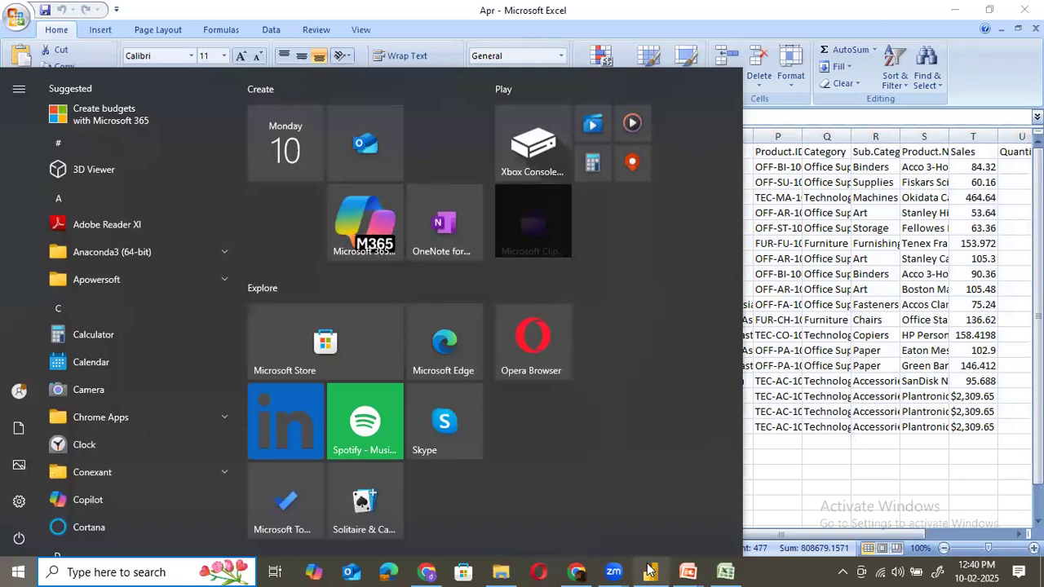
{"action": "left_click", "coordinate": [651, 572]}
{"action": "left_click", "coordinate": [144, 101]}
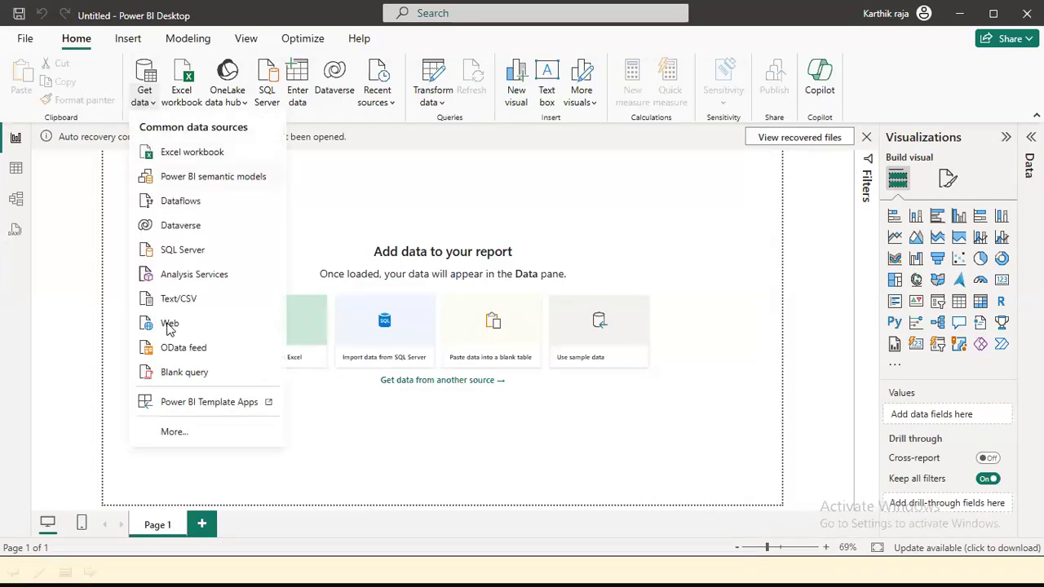
{"action": "left_click", "coordinate": [174, 431]}
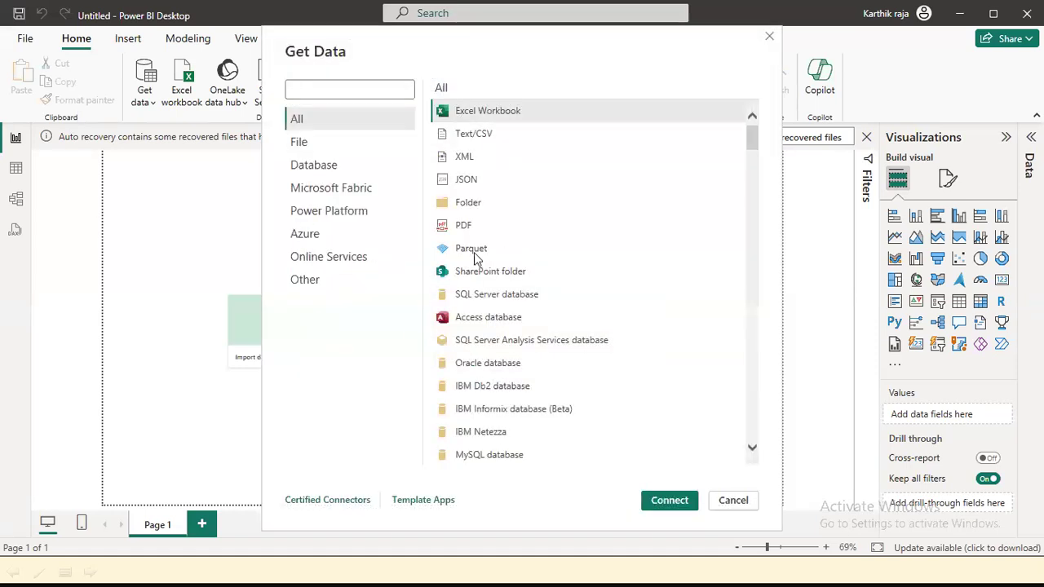
{"action": "double_click", "coordinate": [468, 203]}
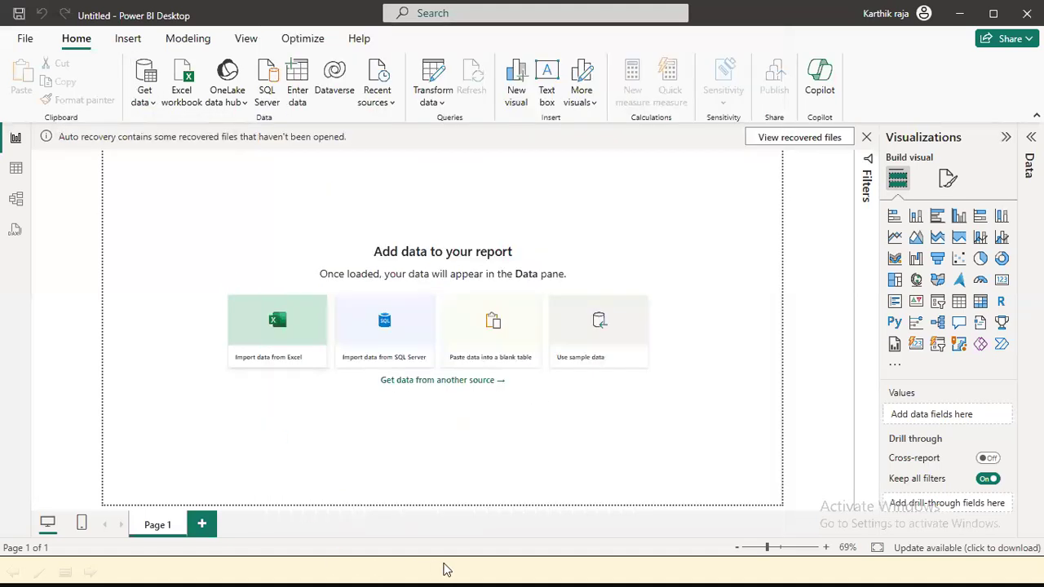
Switch to File Explorer and open the NCDailysales folder on Local Disk (E:)
{"action": "mouse_move", "coordinate": [463, 569]}
{"action": "key", "text": "super"}
{"action": "left_click", "coordinate": [501, 571]}
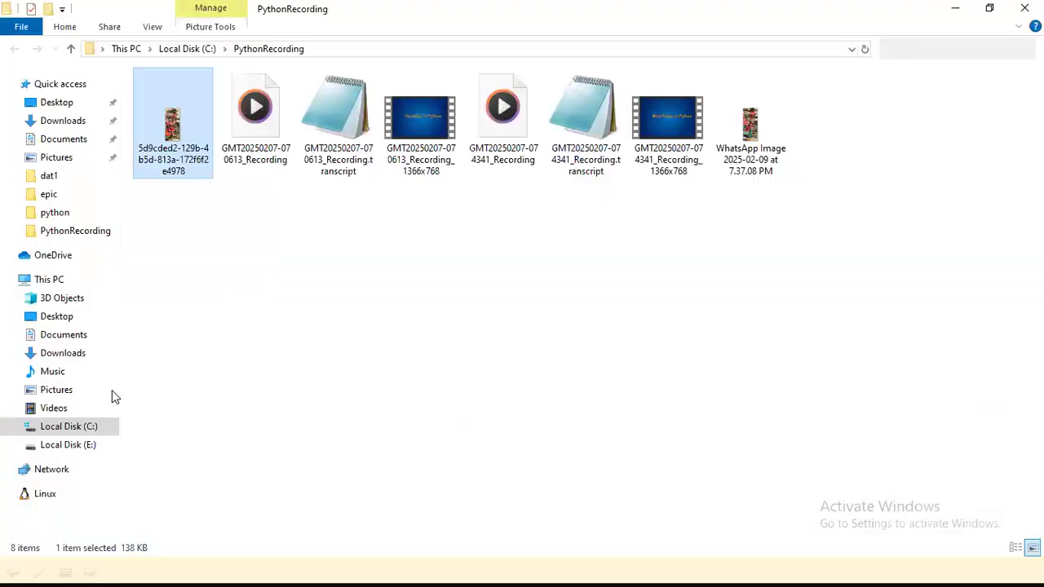
{"action": "left_click", "coordinate": [82, 429]}
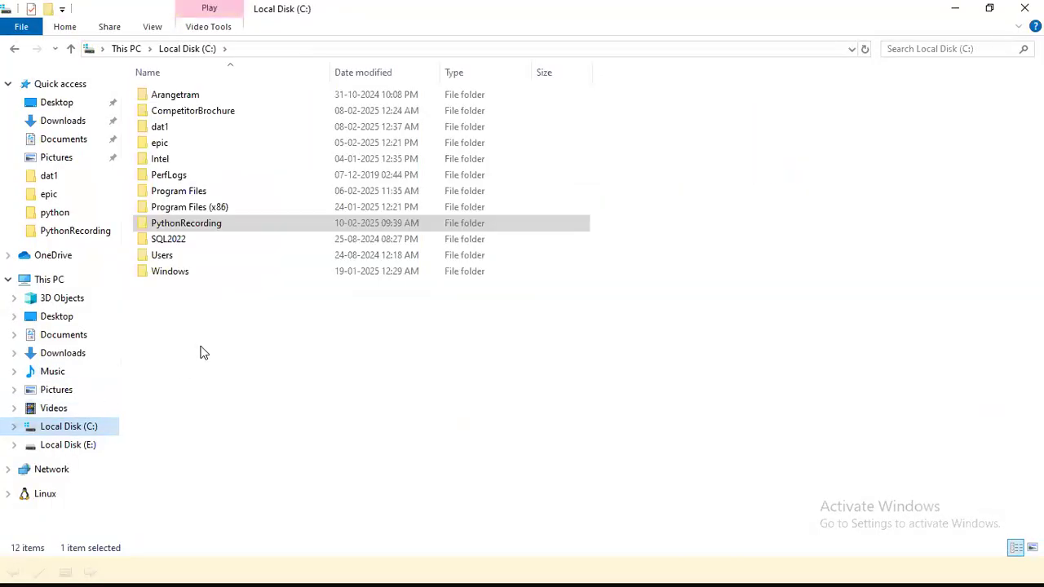
{"action": "left_click", "coordinate": [68, 445]}
{"action": "left_click", "coordinate": [153, 416]}
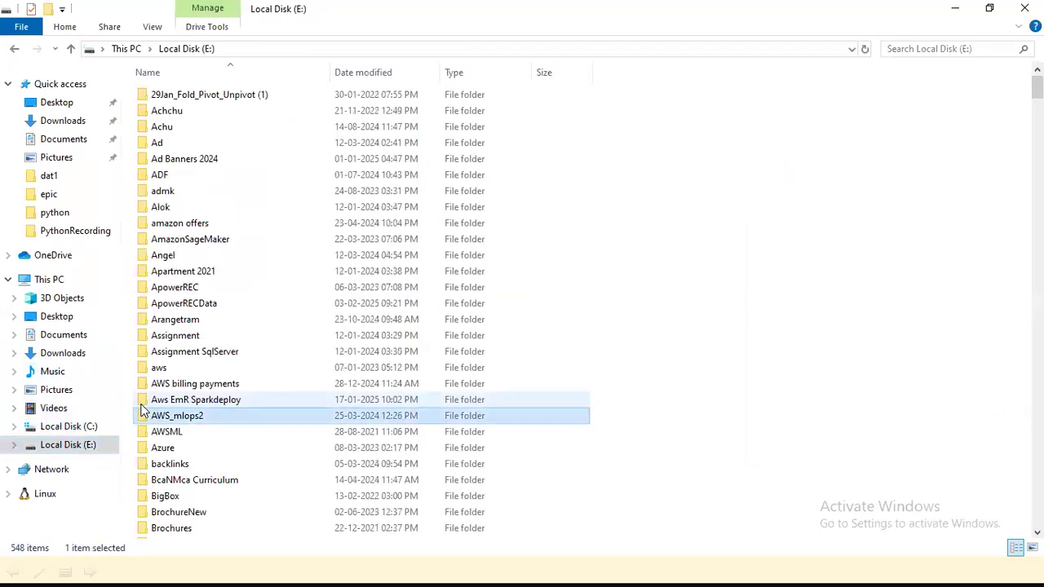
{"action": "type", "text": "nc"}
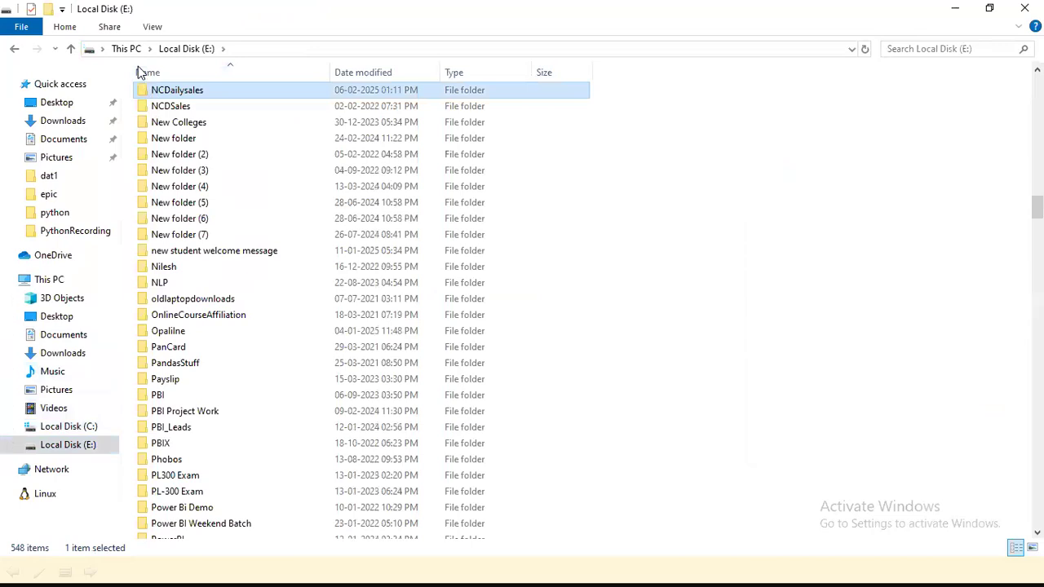
{"action": "key", "text": "Return"}
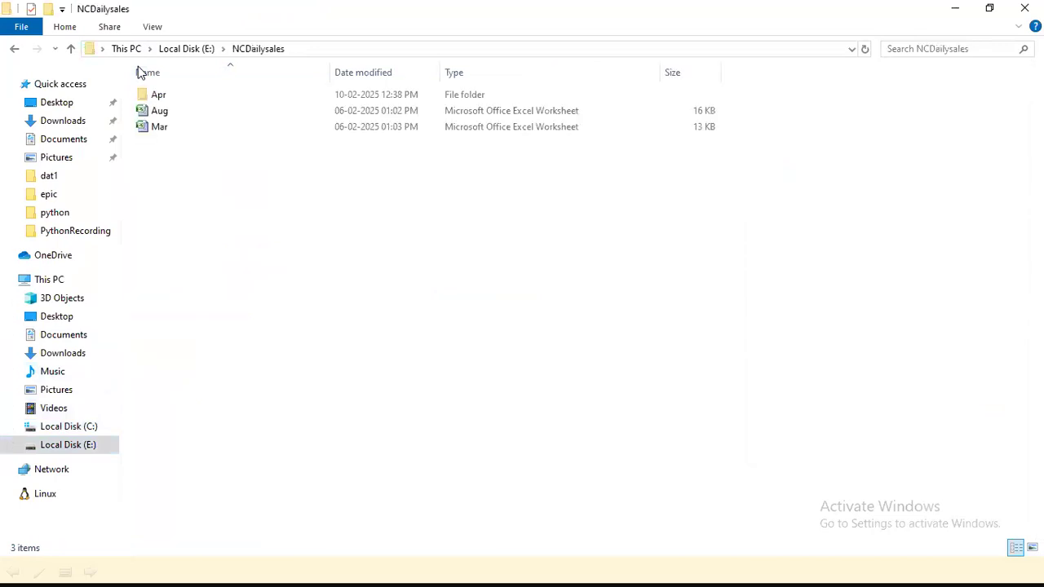
Go up to This PC and retrace the route to NCDailysales through Local Disk (E:)
{"action": "left_click", "coordinate": [138, 53]}
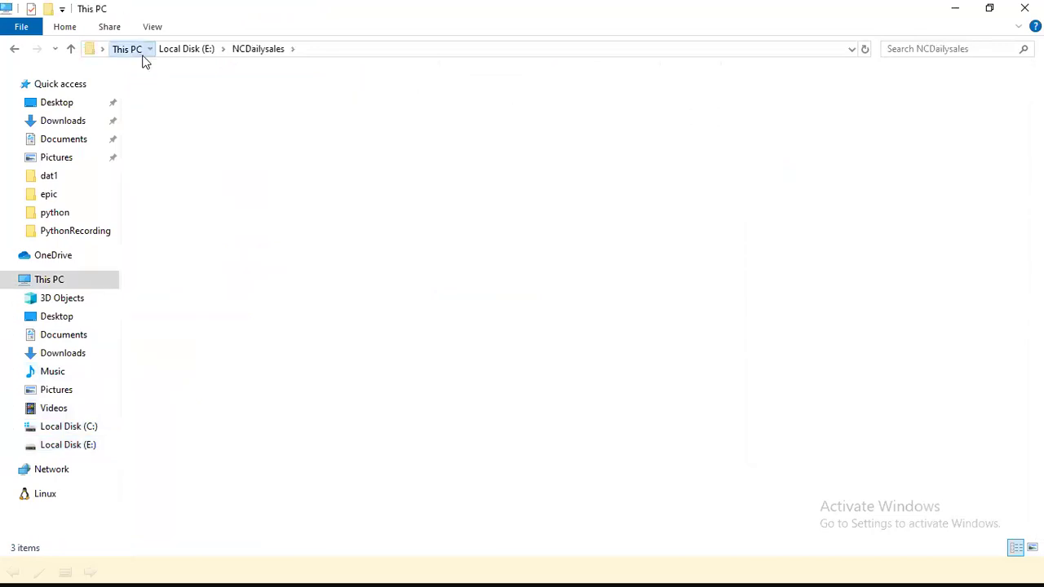
{"action": "left_click", "coordinate": [59, 448]}
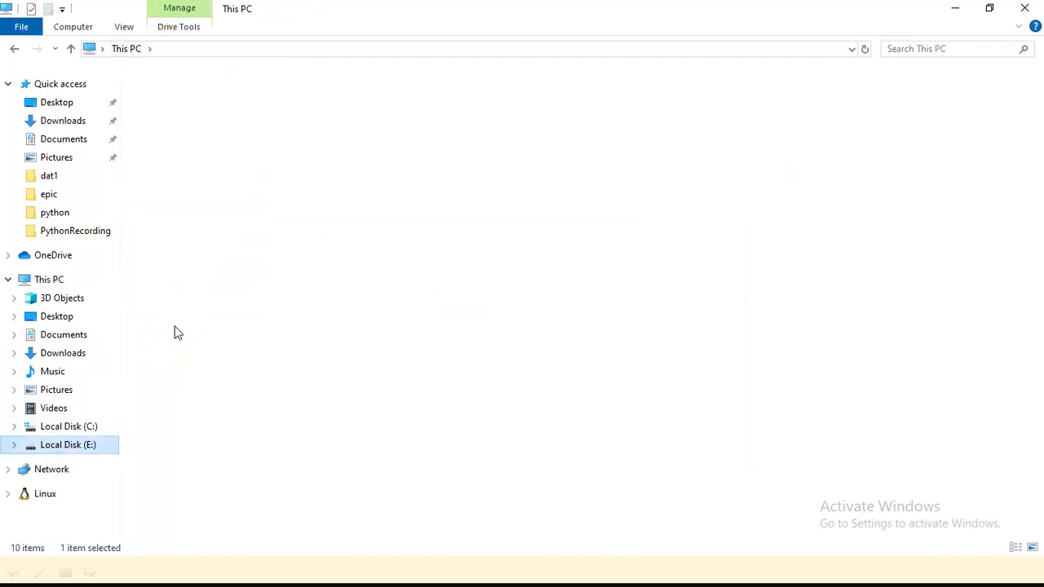
{"action": "left_click", "coordinate": [209, 306]}
{"action": "type", "text": "ncd"}
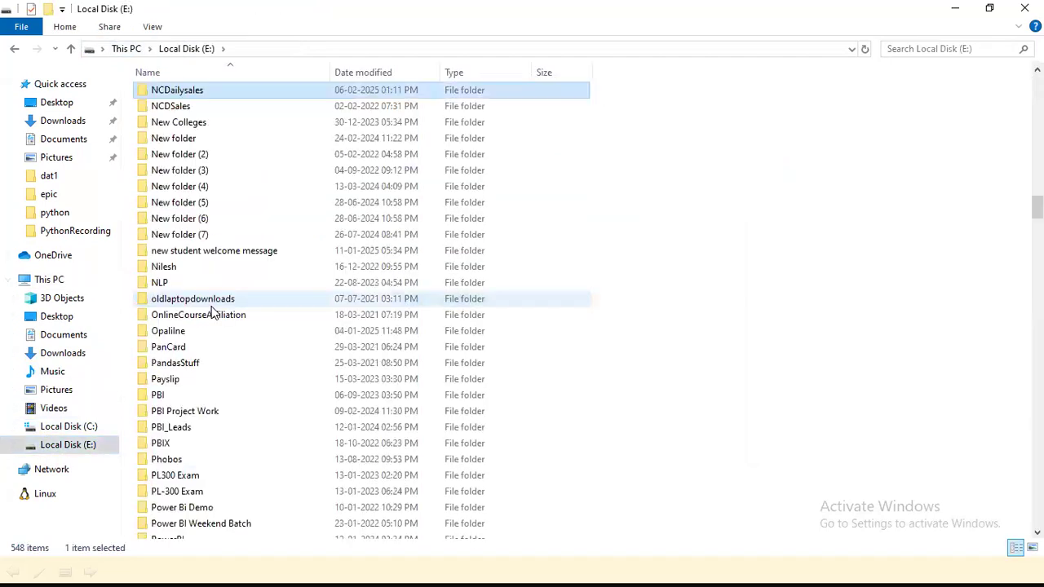
{"action": "key", "text": "Return"}
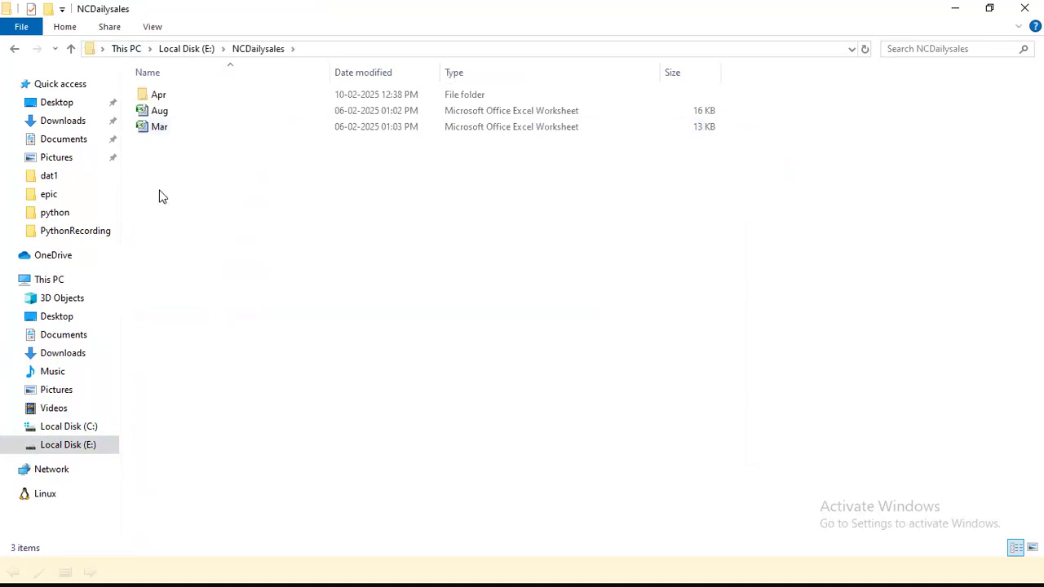
Copy the NCDailysales folder path and connect Power BI's folder source to E:\NCDailysales
{"action": "key", "text": "alt+Tab"}
{"action": "left_click", "coordinate": [345, 48]}
{"action": "right_click", "coordinate": [311, 51]}
{"action": "left_click", "coordinate": [252, 96]}
{"action": "key", "text": "alt+Tab"}
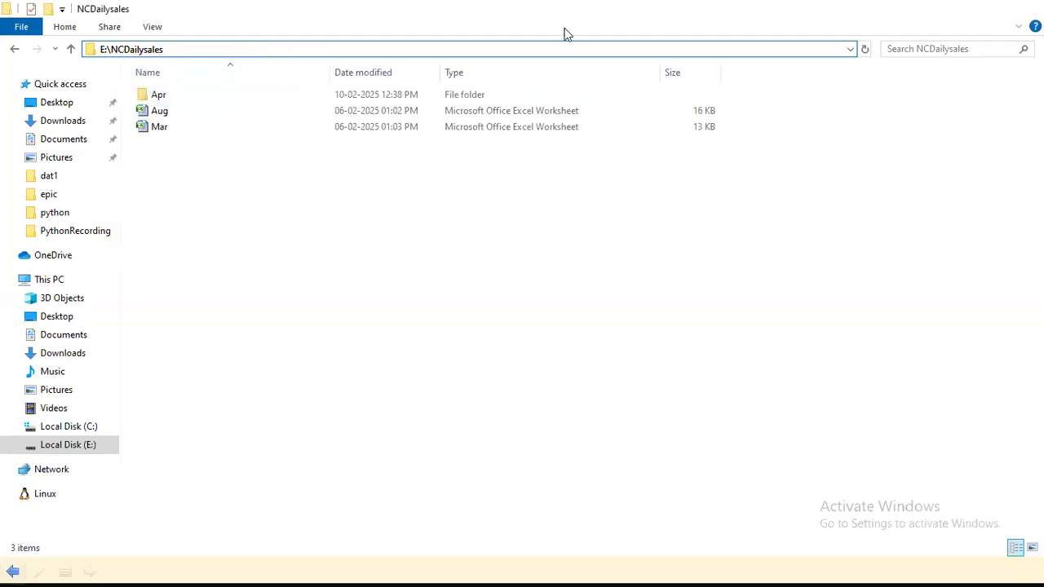
{"action": "key", "text": "ctrl+v"}
{"action": "left_click", "coordinate": [668, 329]}
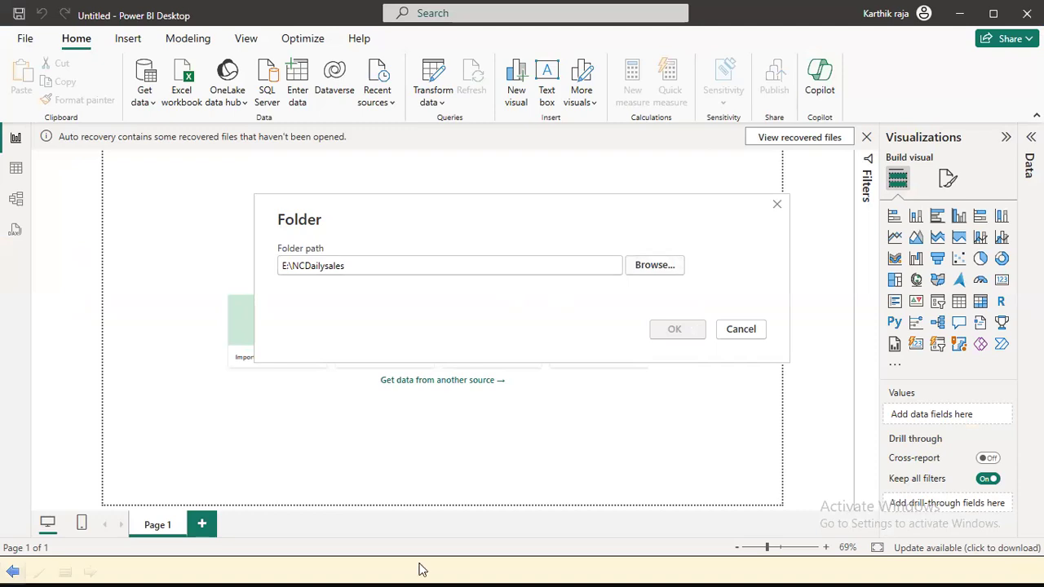
Check the contents of the Apr subfolder in File Explorer, and delete the Aug workbook from NCDailysales
{"action": "key", "text": "super"}
{"action": "left_click", "coordinate": [499, 570]}
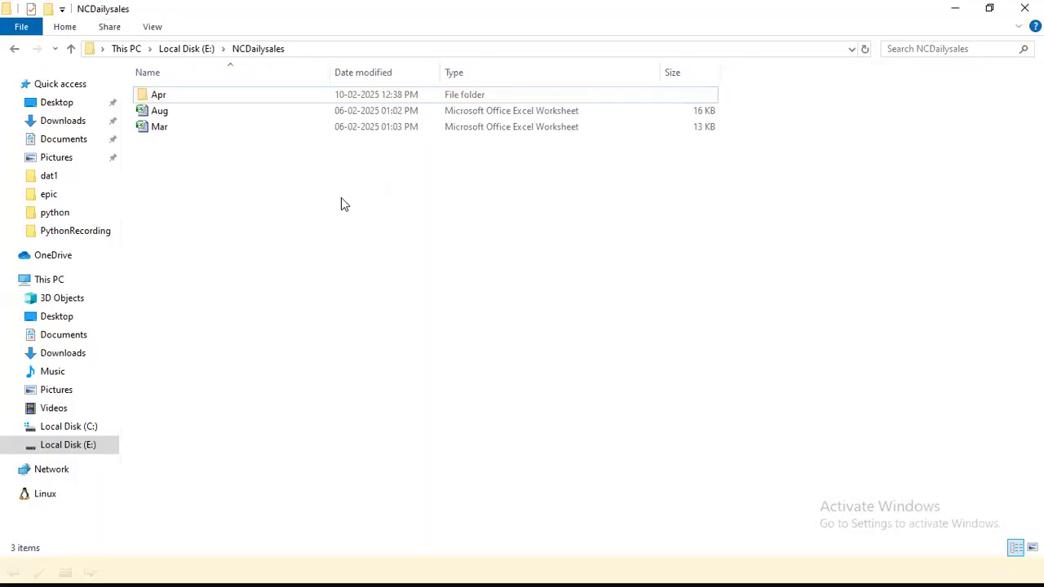
{"action": "double_click", "coordinate": [163, 96]}
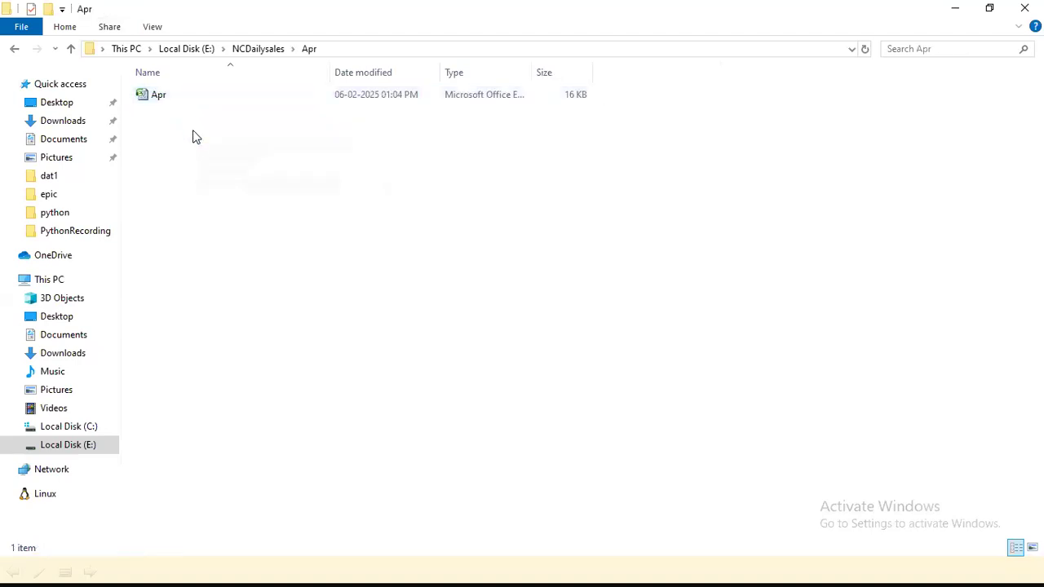
{"action": "left_click", "coordinate": [244, 50]}
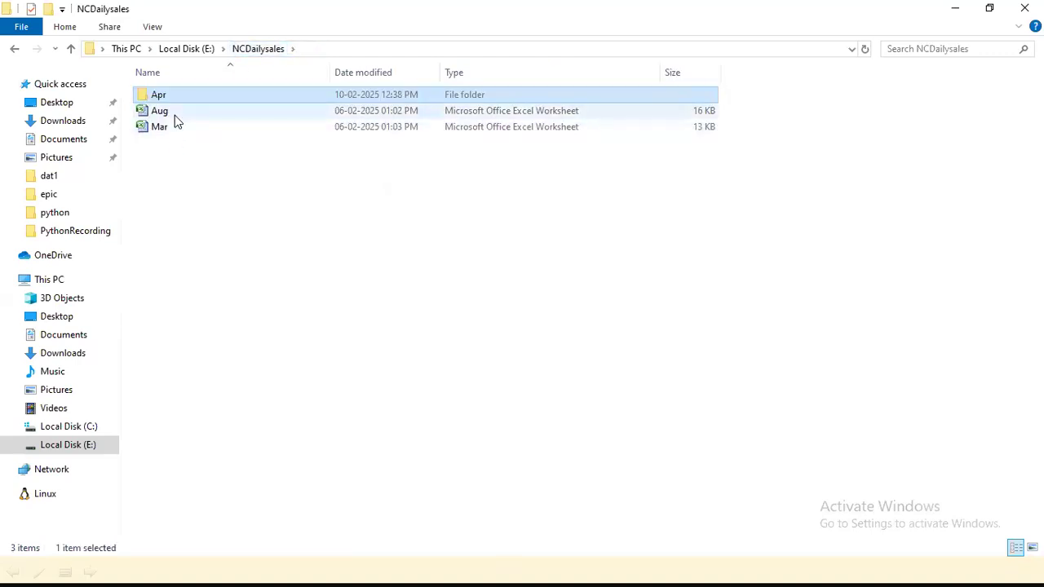
{"action": "left_click", "coordinate": [175, 115]}
{"action": "key", "text": "Delete"}
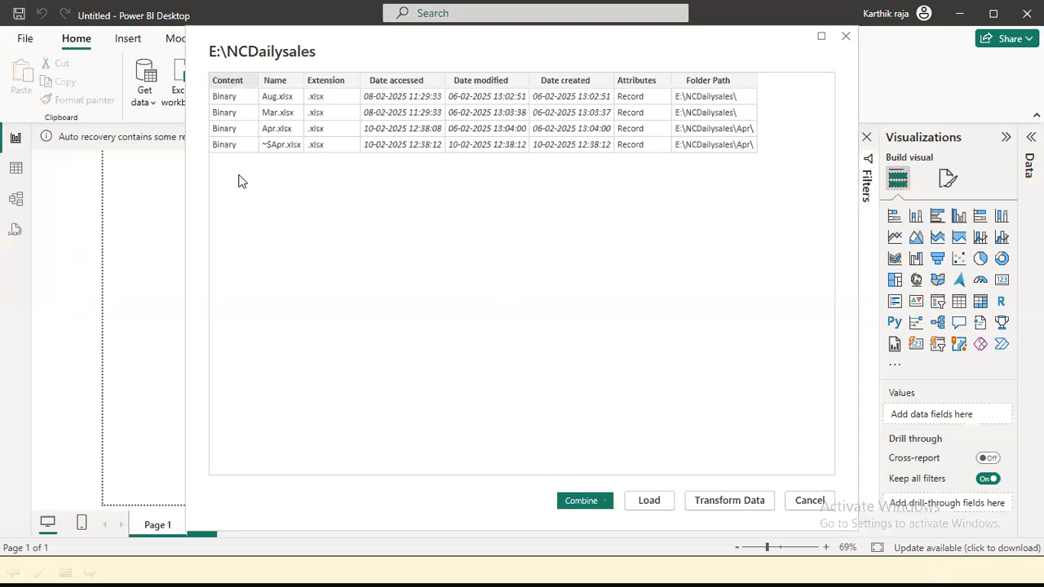
Cancel the folder preview in Power BI Desktop and reconnect the Folder source to E:\NCDailysales
{"action": "left_click", "coordinate": [799, 504]}
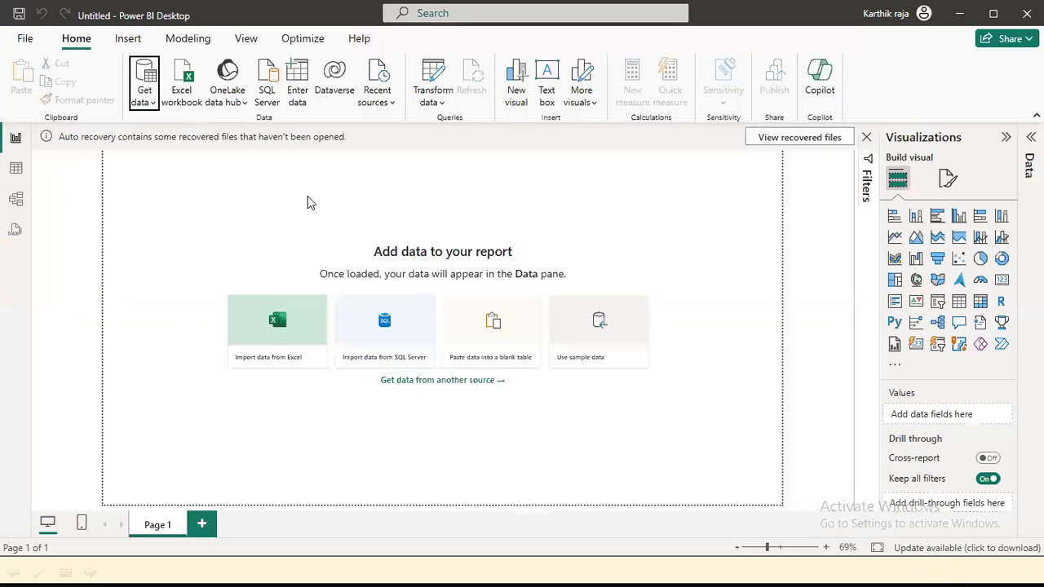
{"action": "left_click", "coordinate": [151, 101]}
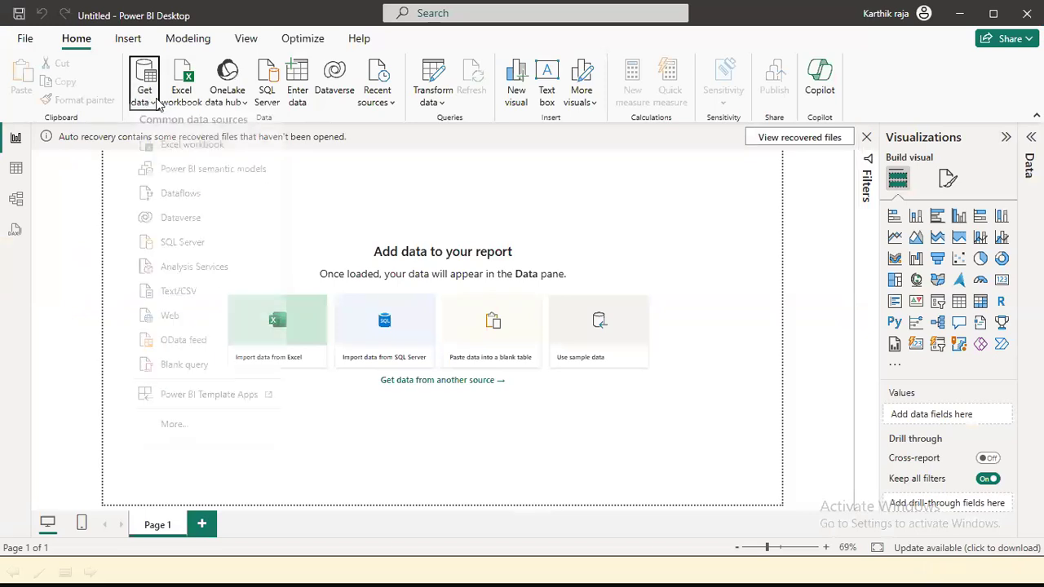
{"action": "left_click", "coordinate": [173, 431]}
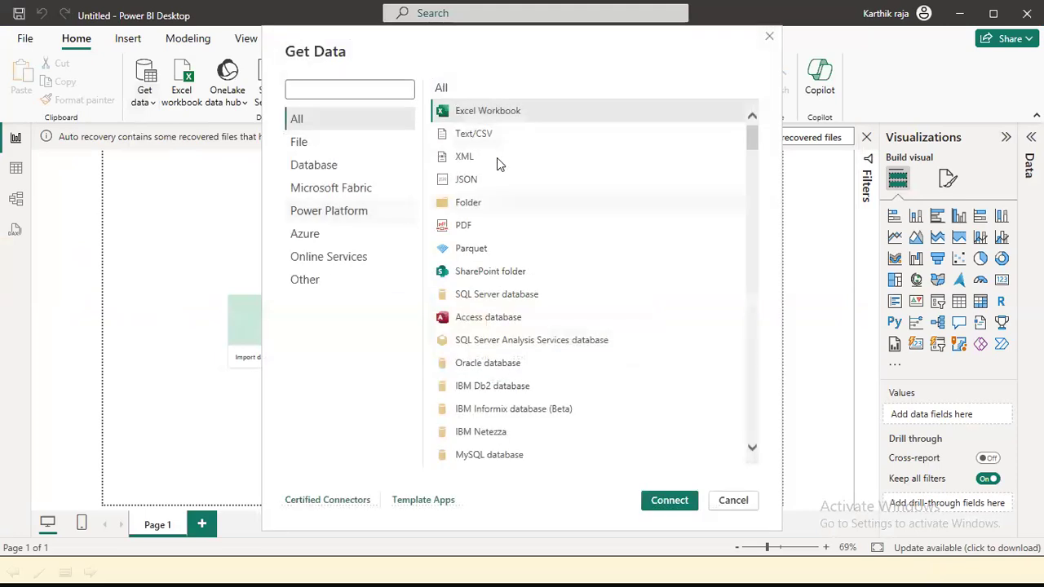
{"action": "double_click", "coordinate": [487, 200]}
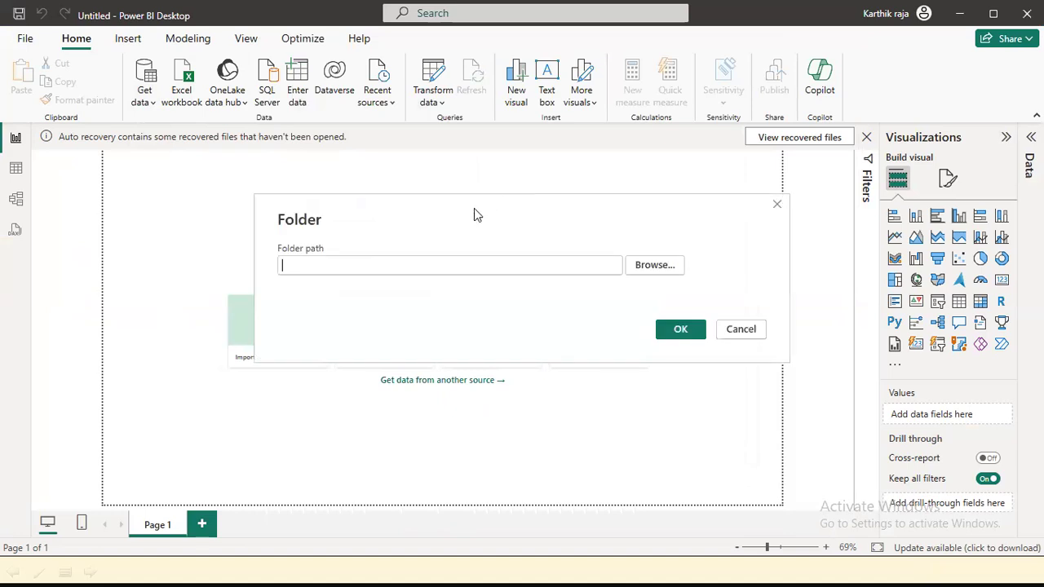
{"action": "key", "text": "ctrl+v"}
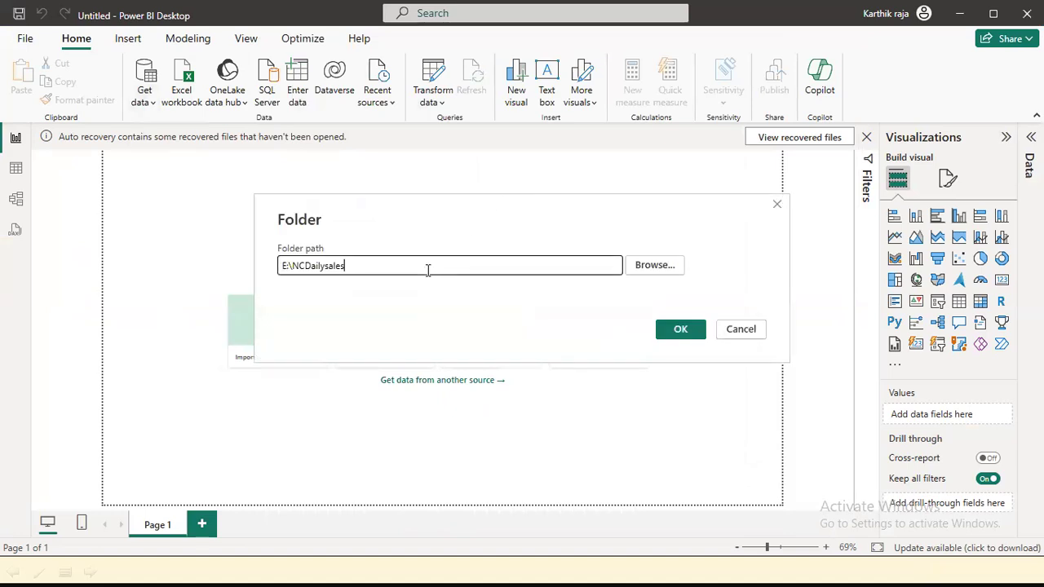
{"action": "left_click", "coordinate": [680, 330]}
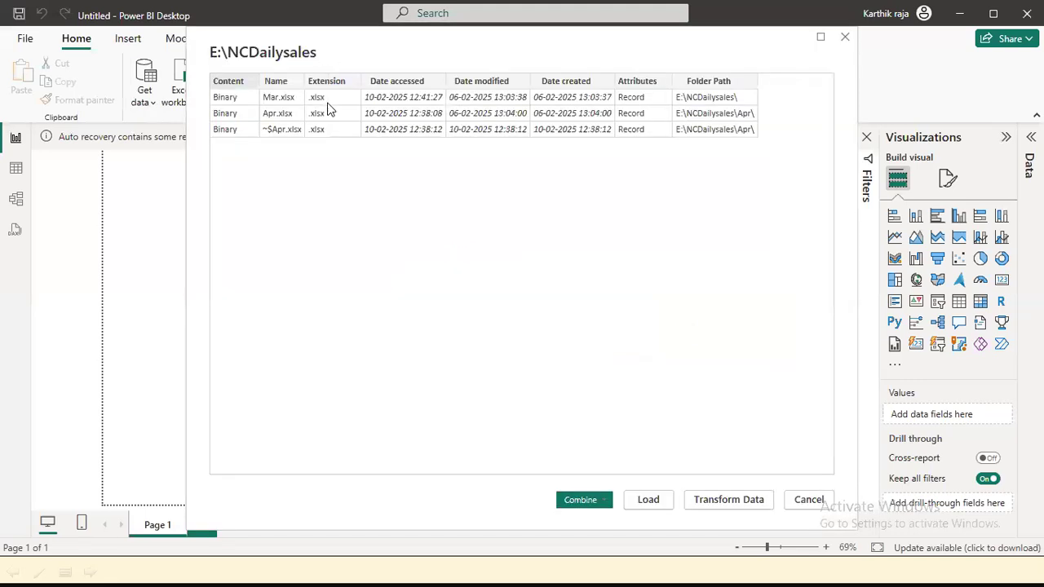
Load the NCDailysales file list and inspect its load errors at the Source step in Power Query Editor
{"action": "left_click", "coordinate": [648, 491]}
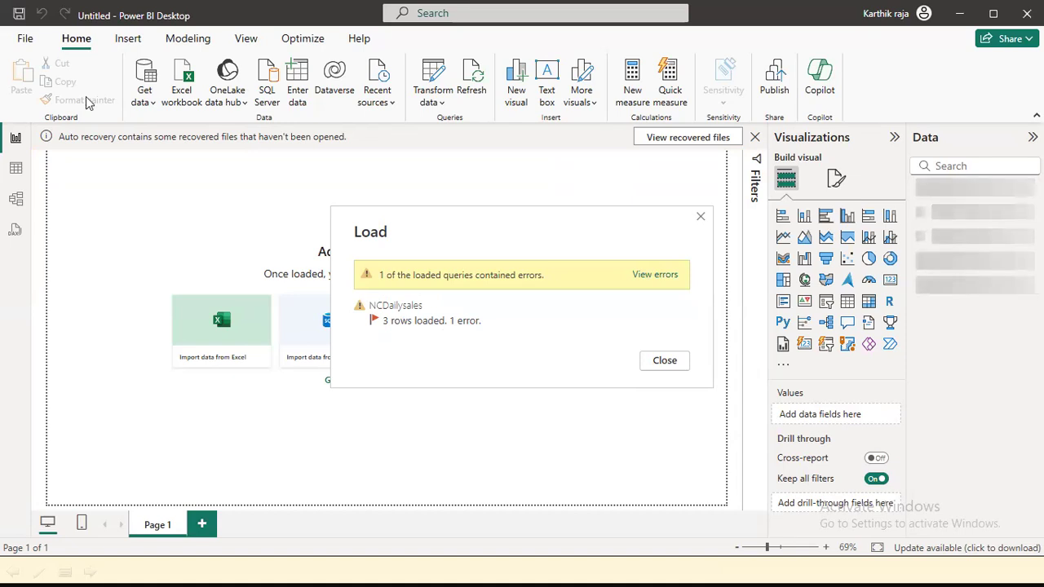
{"action": "left_click", "coordinate": [652, 278]}
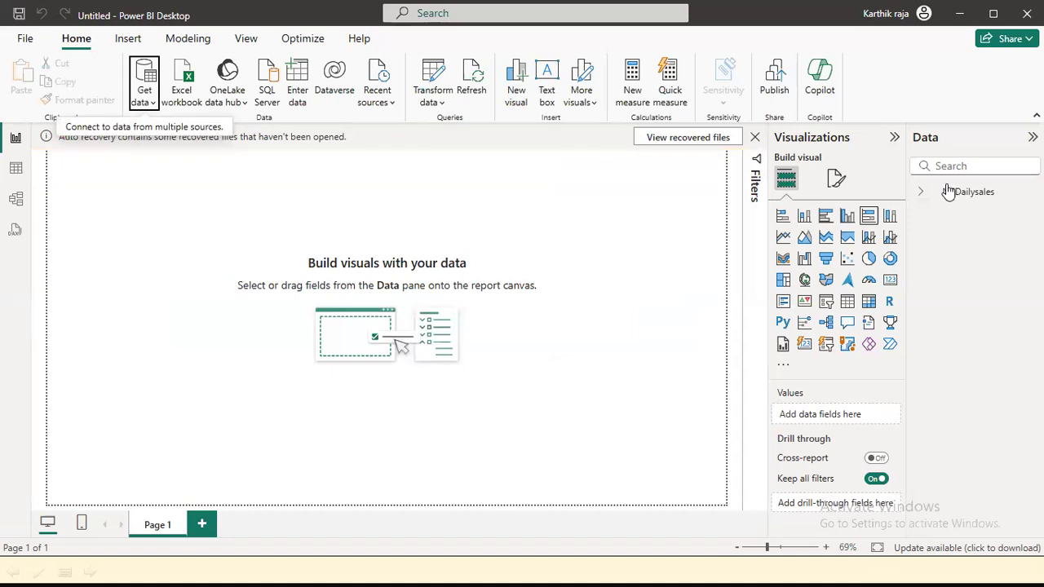
{"action": "left_click", "coordinate": [921, 194]}
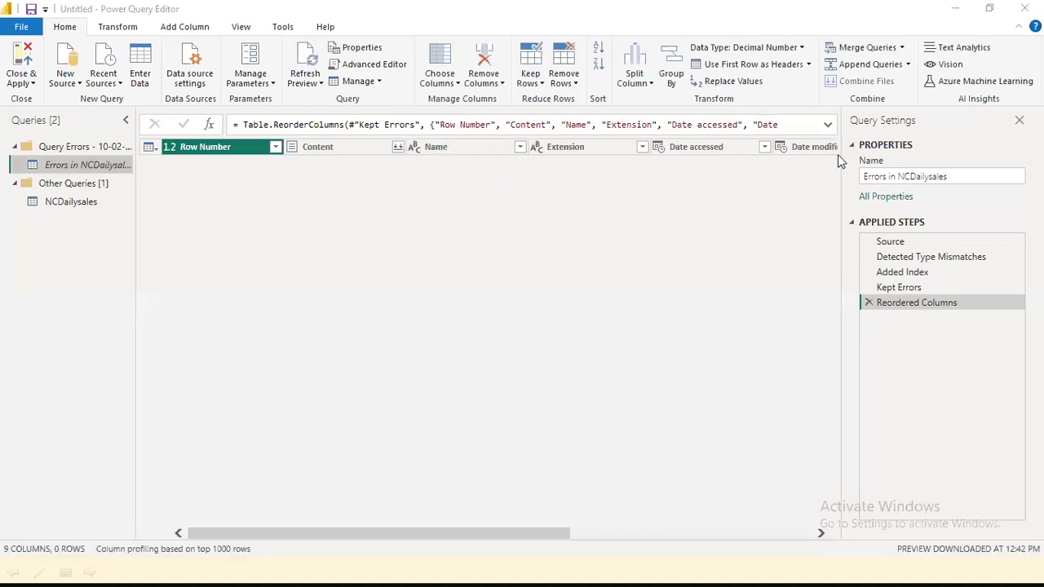
{"action": "left_click", "coordinate": [911, 243]}
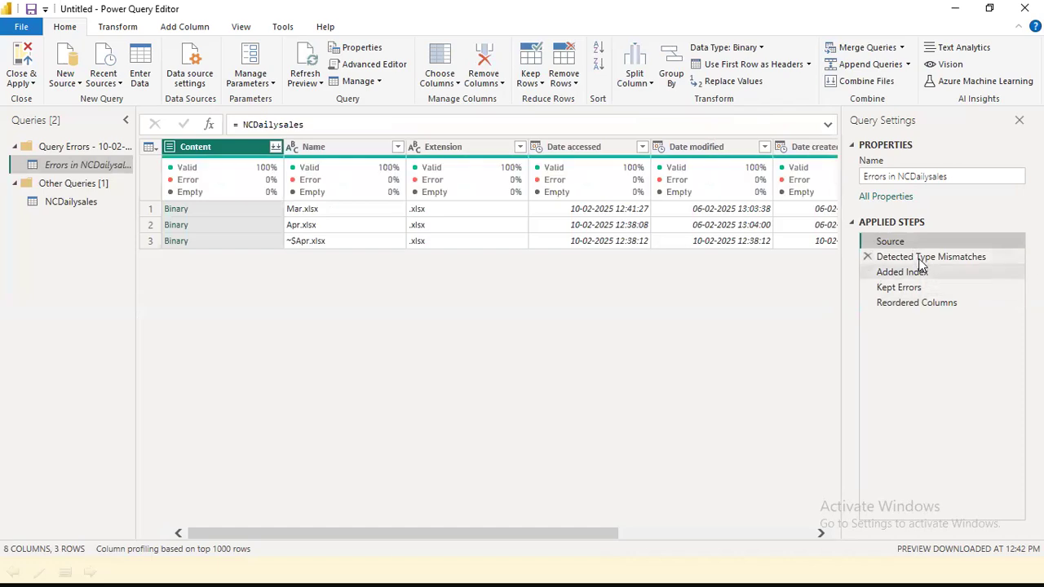
Examine the Errors in NCDailysales query at each applied step, from Source and Detected Type Mismatches through Reordered Columns
{"action": "left_click", "coordinate": [912, 257]}
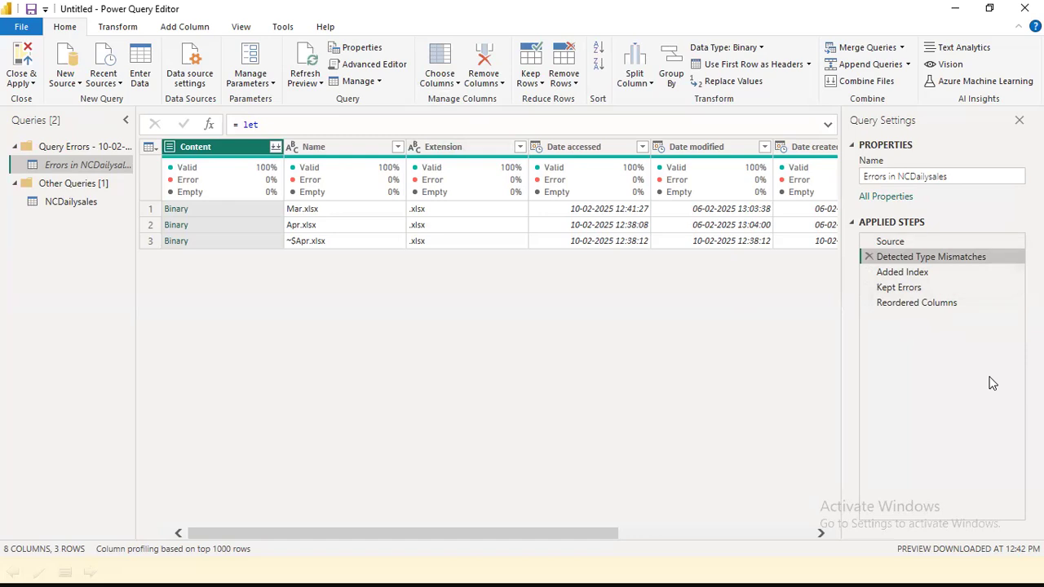
{"action": "left_click", "coordinate": [942, 243]}
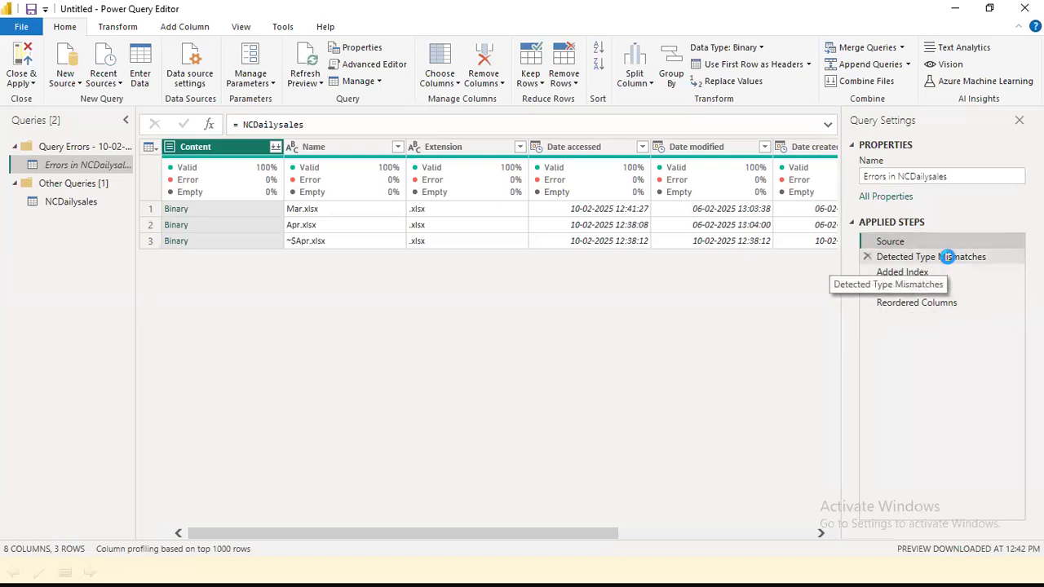
{"action": "left_click", "coordinate": [944, 257]}
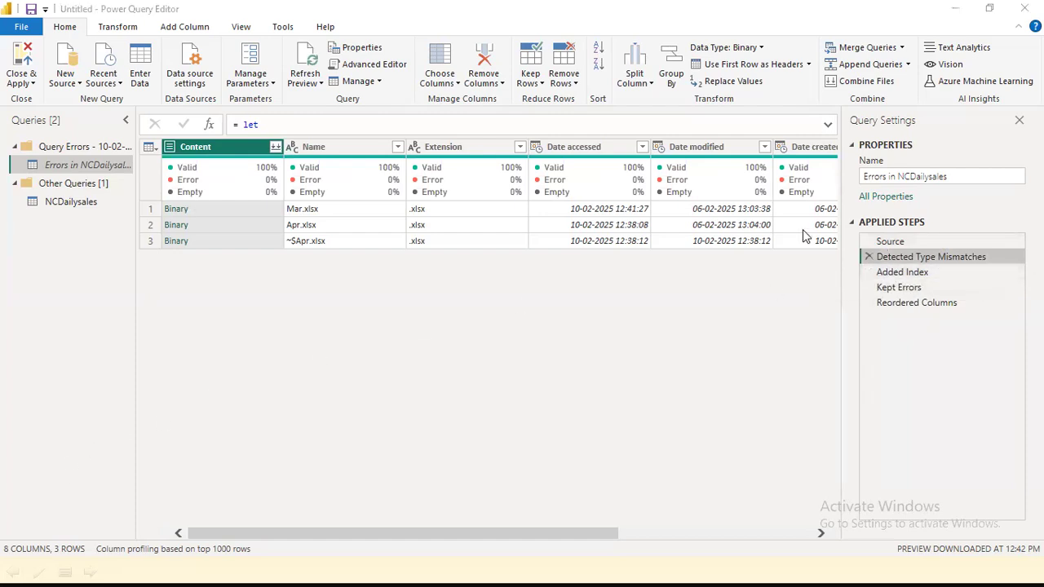
{"action": "left_click_drag", "start_coordinate": [602, 534], "coordinate": [897, 379]}
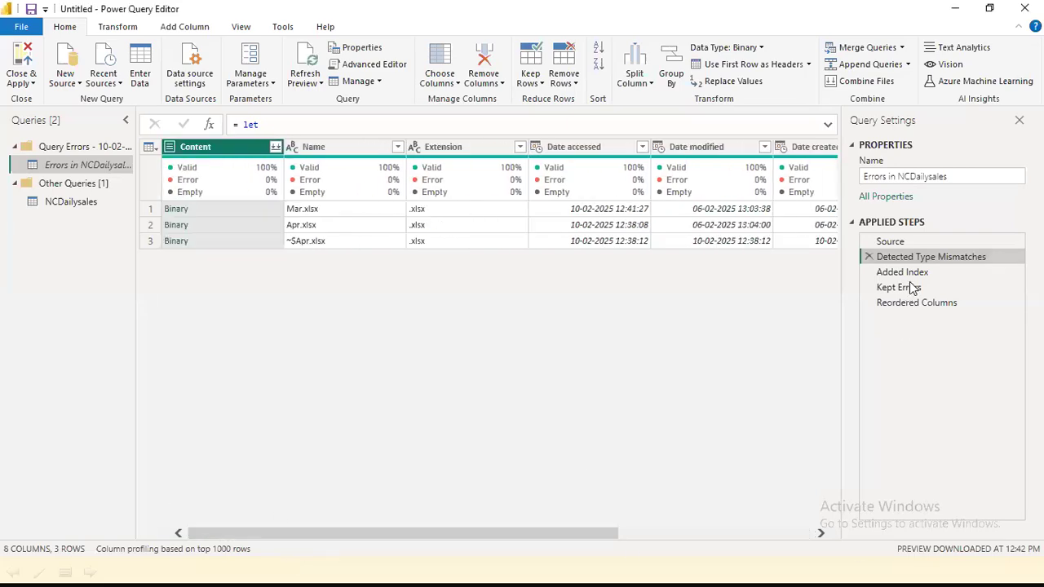
{"action": "left_click", "coordinate": [914, 274]}
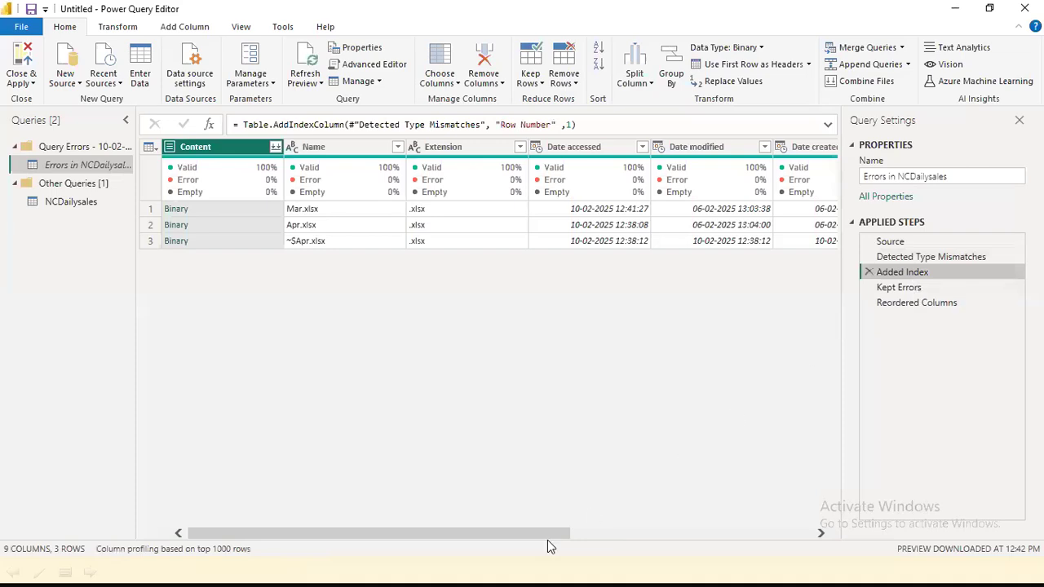
{"action": "left_click", "coordinate": [633, 534]}
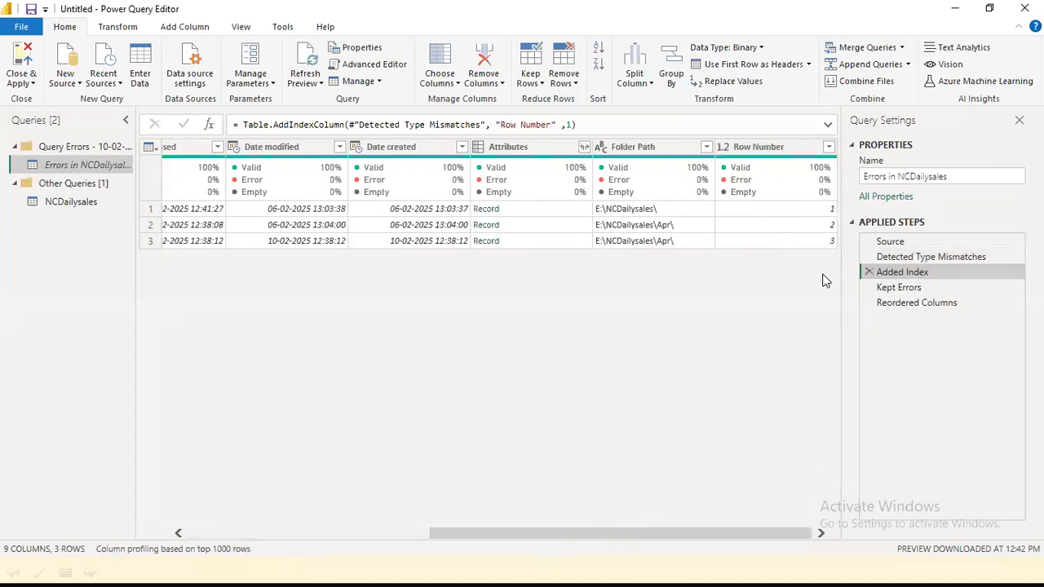
{"action": "left_click", "coordinate": [889, 288]}
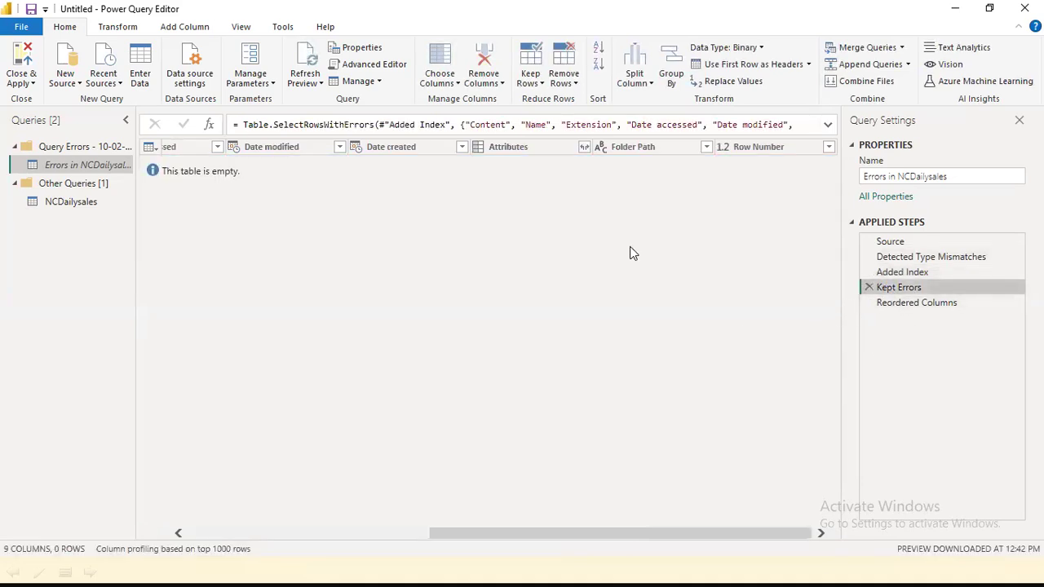
{"action": "left_click", "coordinate": [926, 304]}
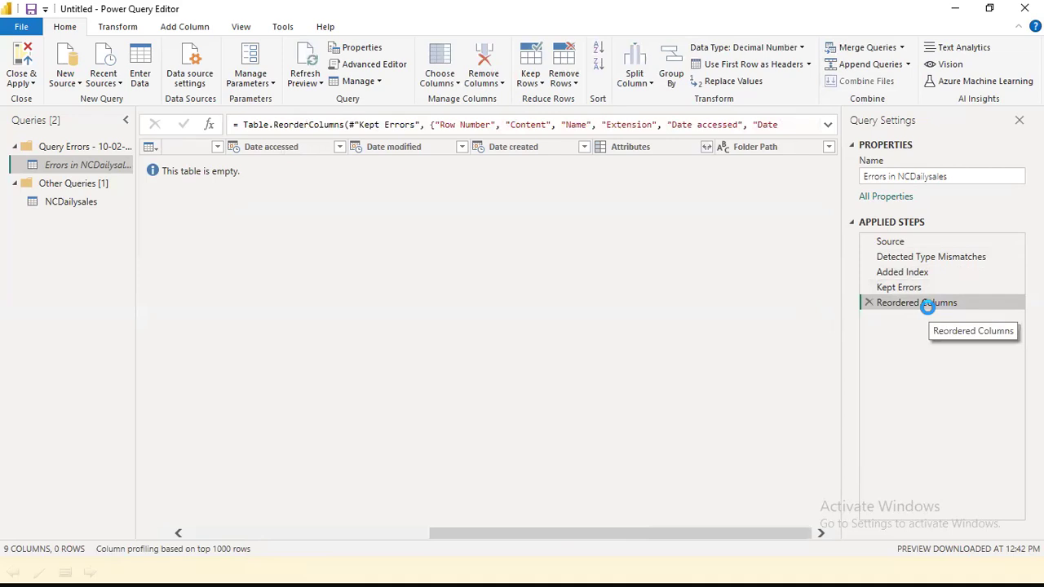
{"action": "left_click", "coordinate": [920, 288]}
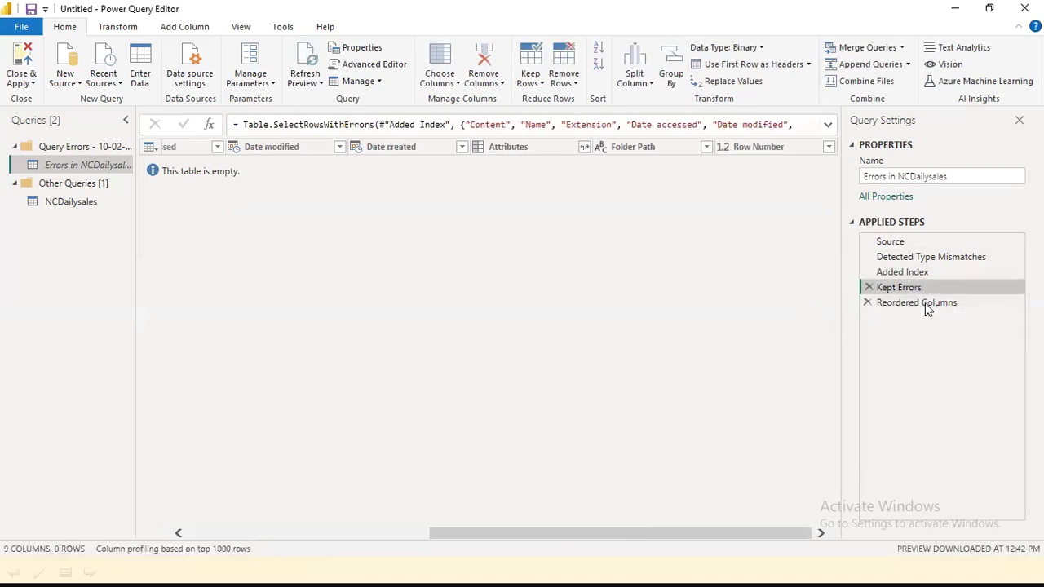
{"action": "left_click", "coordinate": [924, 303]}
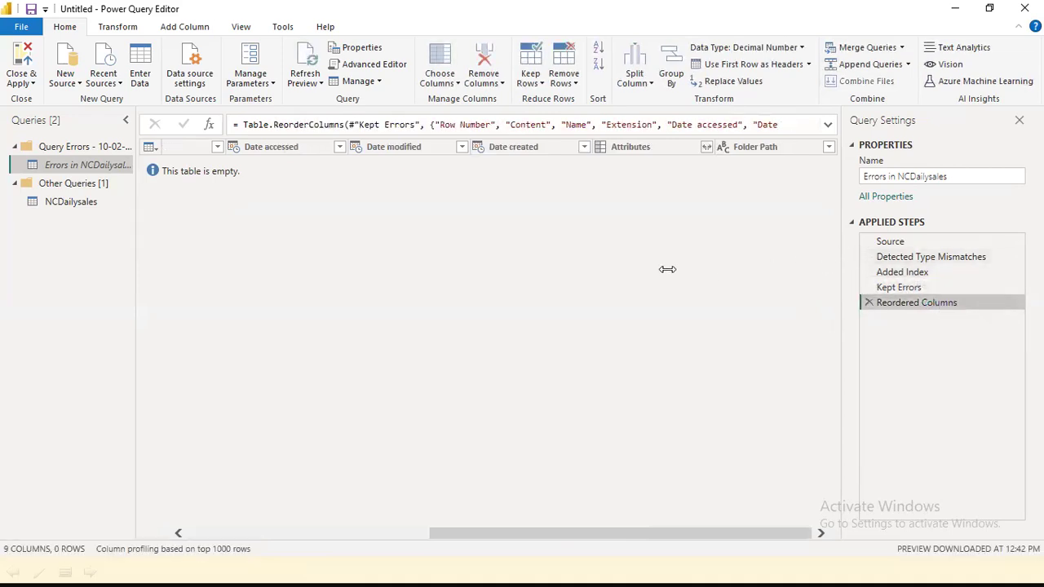
{"action": "left_click", "coordinate": [826, 128]}
{"action": "left_click", "coordinate": [827, 128]}
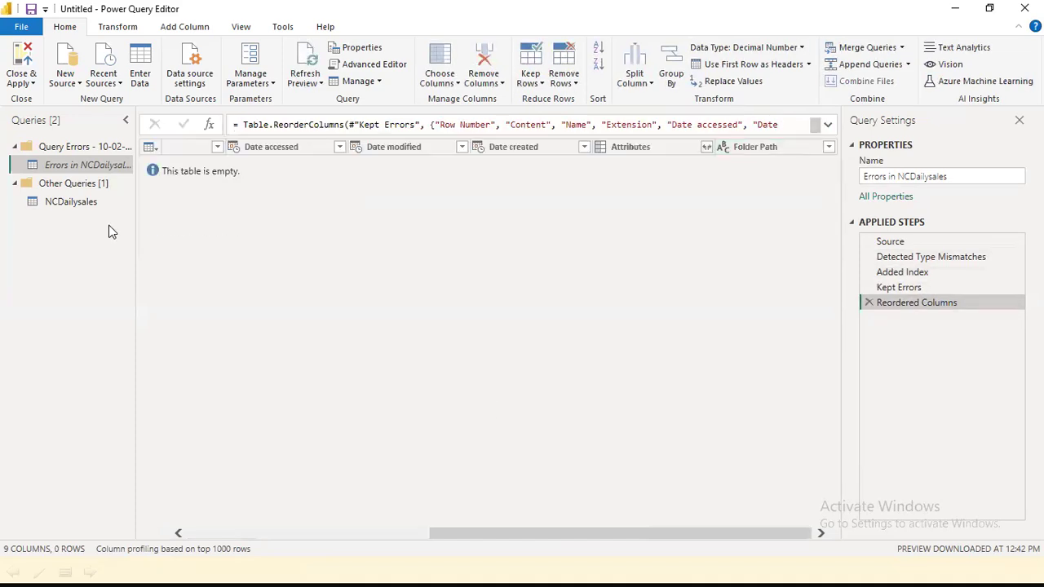
Keep only the Name and Content columns in the NCDailysales query, and start combining the Content files with the Mar sheet selected
{"action": "left_click", "coordinate": [83, 202]}
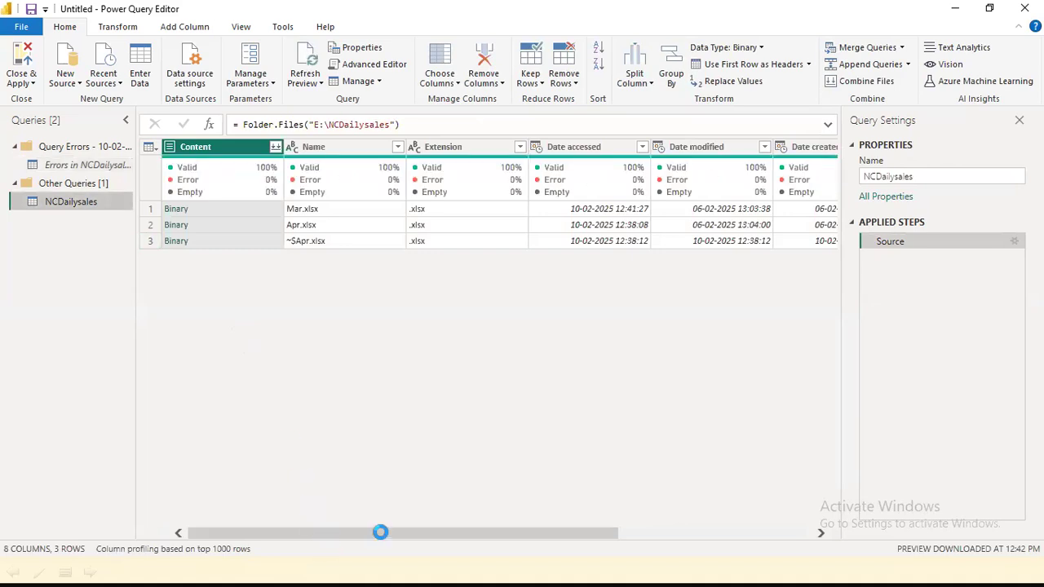
{"action": "left_click", "coordinate": [341, 153]}
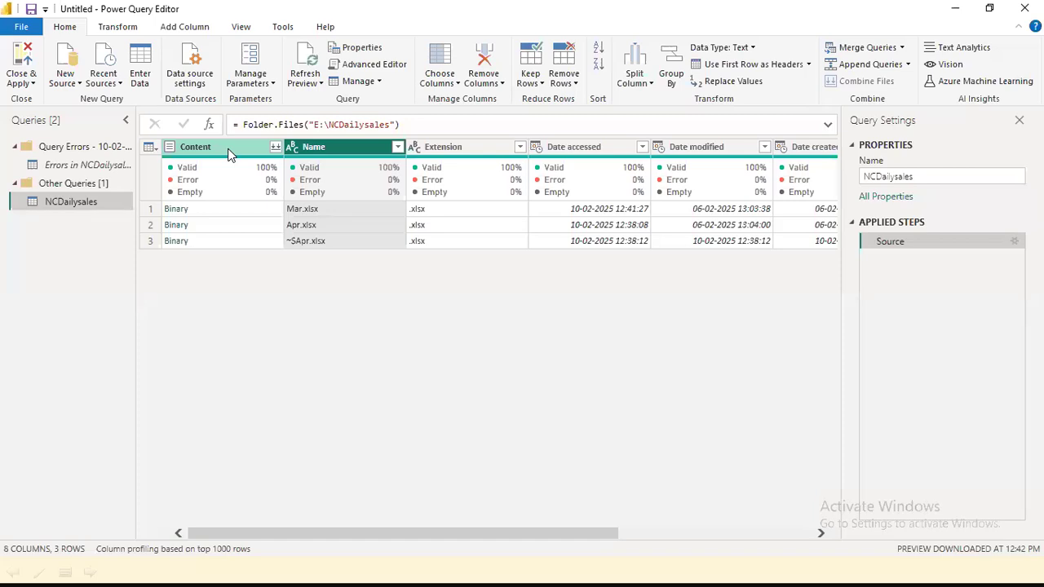
{"action": "left_click", "coordinate": [229, 155], "text": "ctrl"}
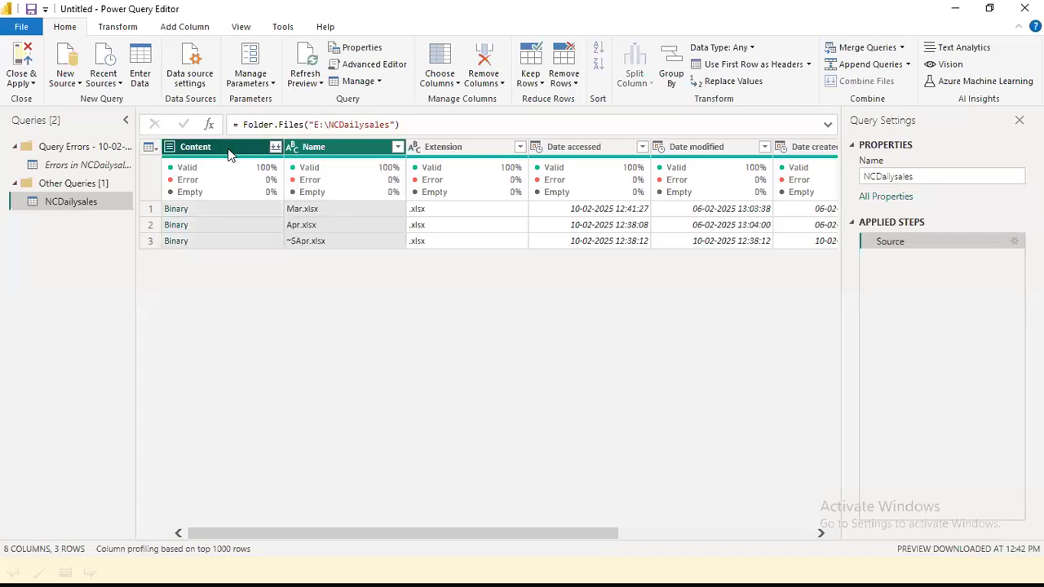
{"action": "right_click", "coordinate": [356, 155]}
{"action": "left_click", "coordinate": [391, 196]}
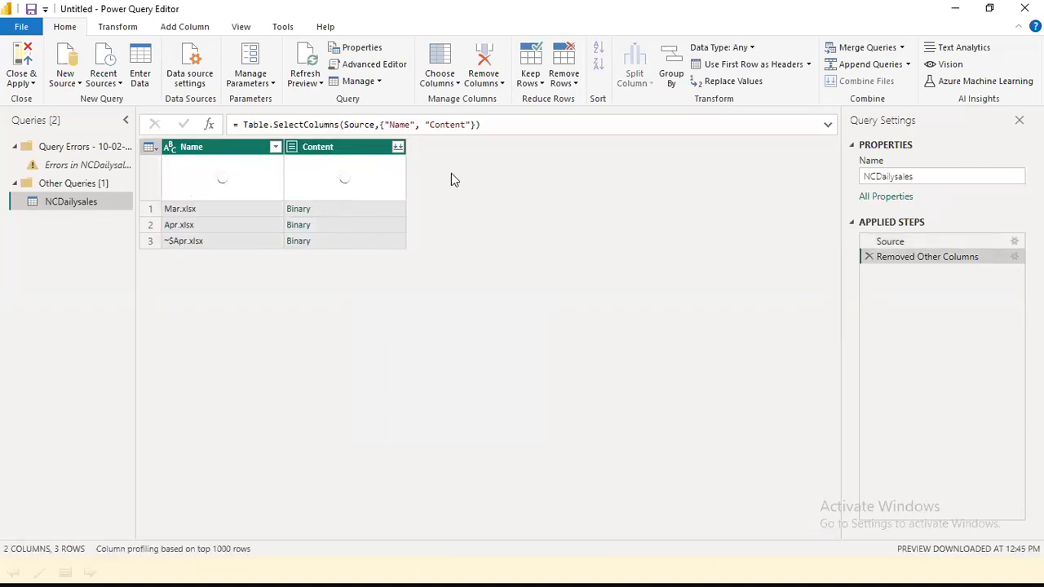
{"action": "left_click", "coordinate": [398, 148]}
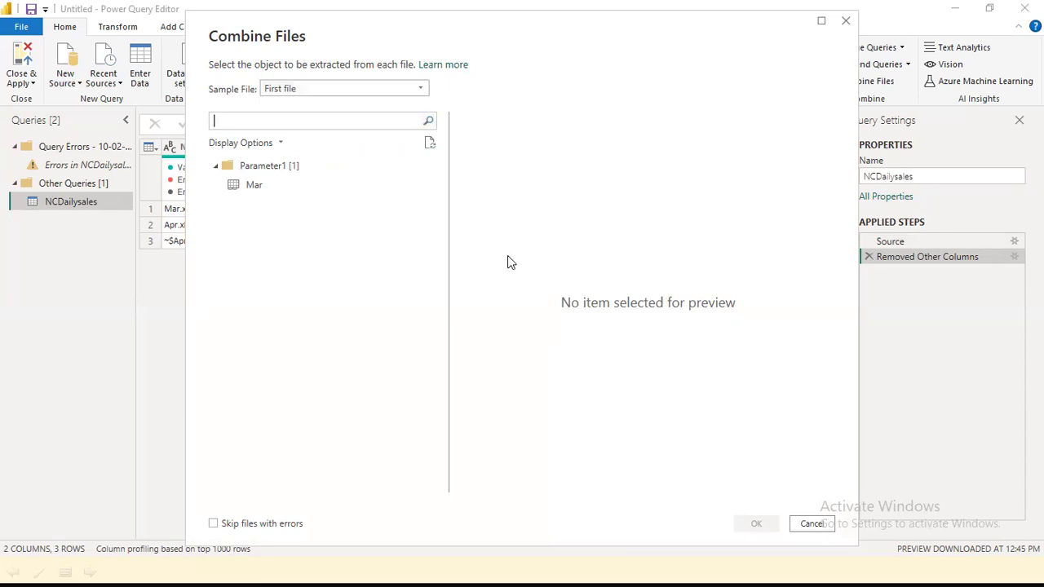
{"action": "left_click", "coordinate": [253, 184]}
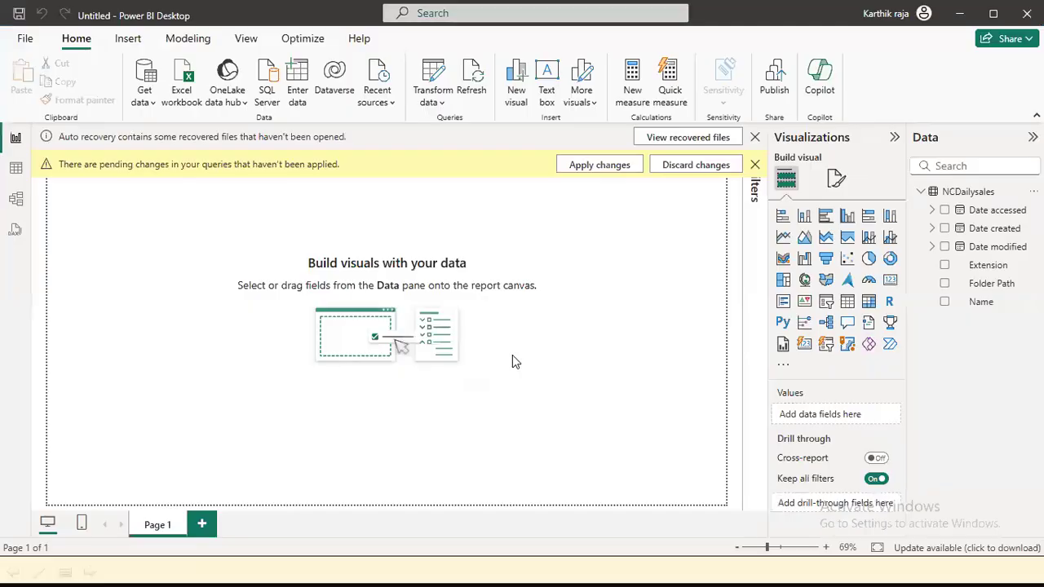
Switch to File Explorer, review the Mar workbook from NCDailysales in Excel, and close the open Excel windows
{"action": "key", "text": "alt"}
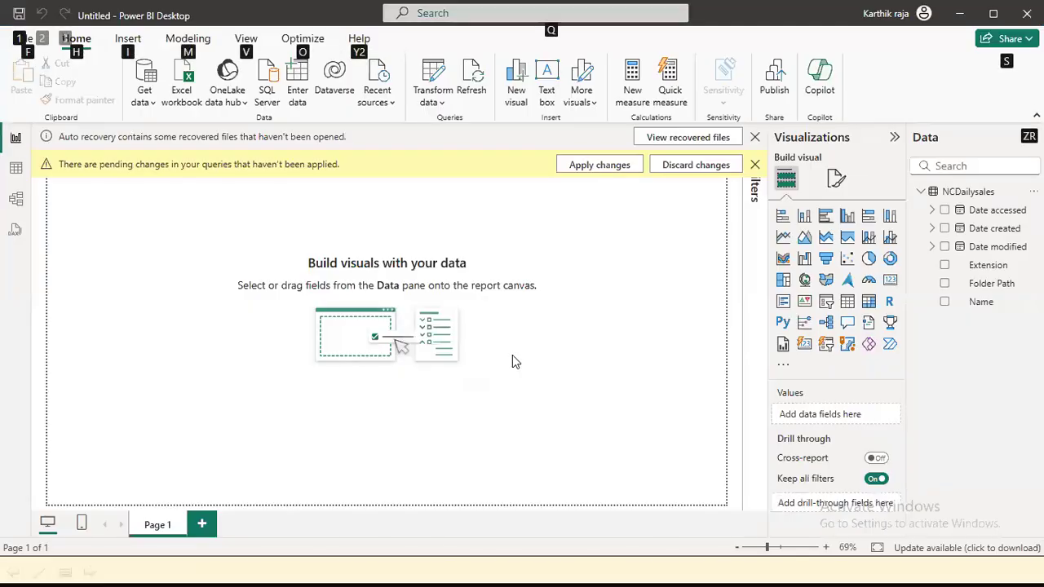
{"action": "key", "text": "alt+Tab"}
{"action": "key", "text": "alt+Tab"}
{"action": "key", "text": "alt+Tab"}
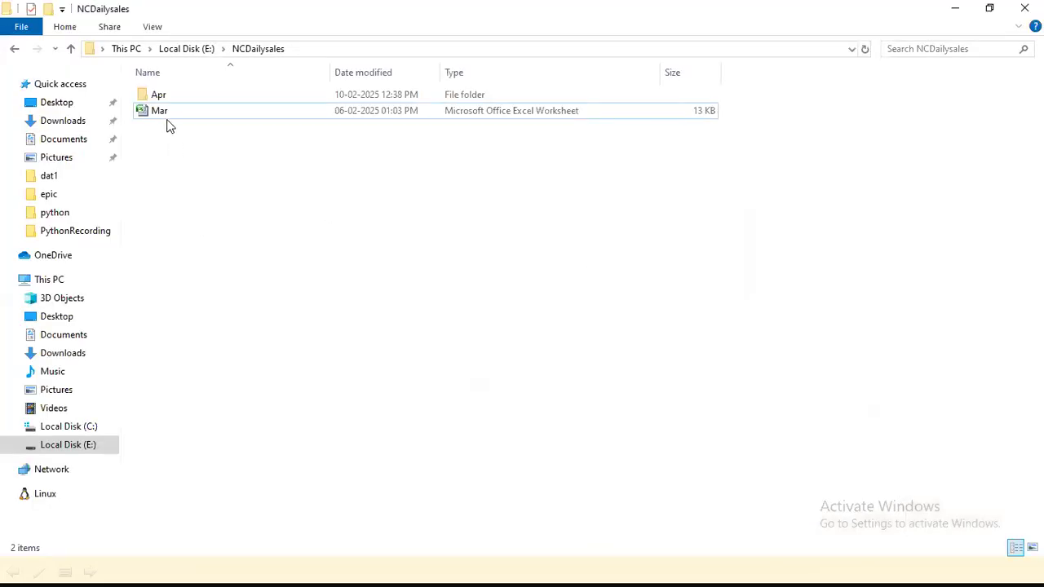
{"action": "double_click", "coordinate": [167, 112]}
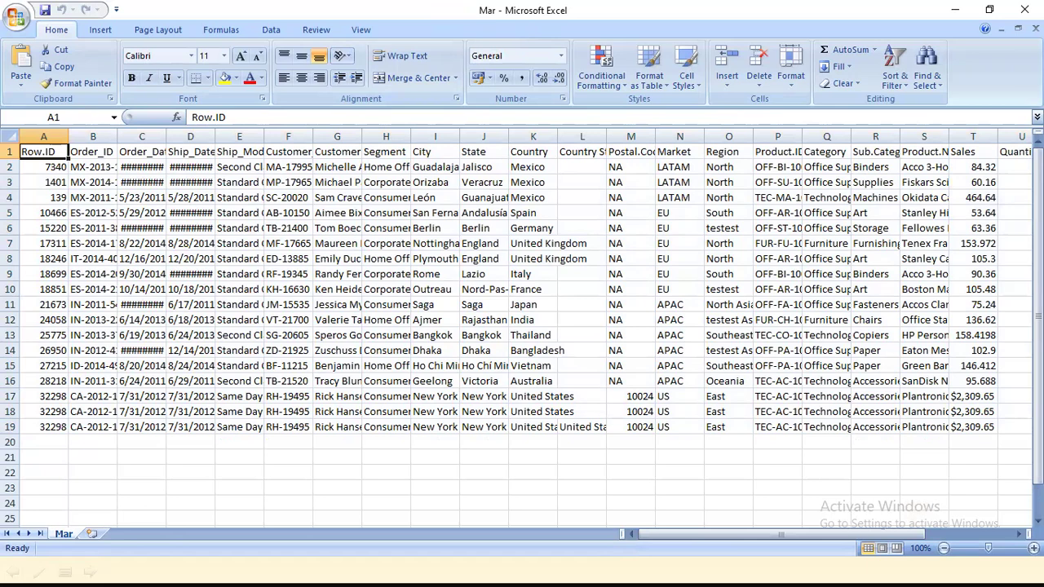
{"action": "key", "text": "alt+Tab"}
{"action": "left_click", "coordinate": [1025, 10]}
{"action": "left_click", "coordinate": [1025, 10]}
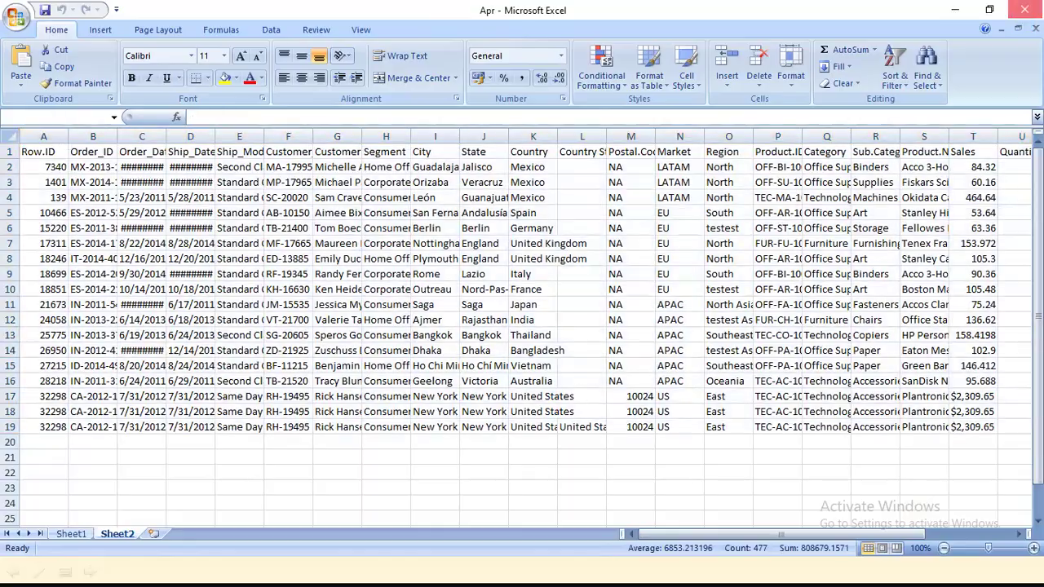
Review Sheet1 and Sheet2 of the Apr workbook in the Apr subfolder, close it, and return to the NCDailysales folder
{"action": "double_click", "coordinate": [155, 93]}
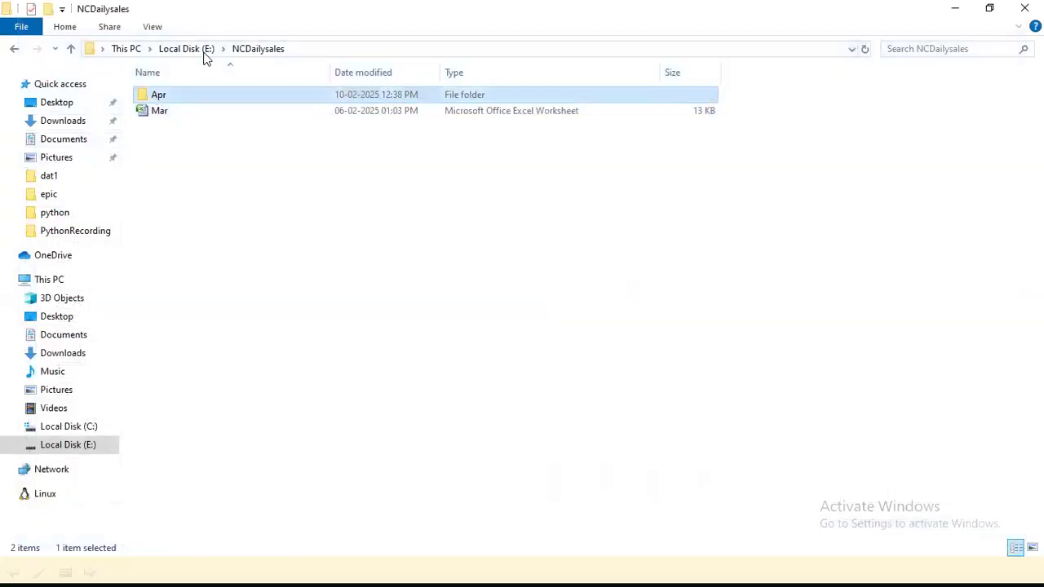
{"action": "double_click", "coordinate": [161, 96]}
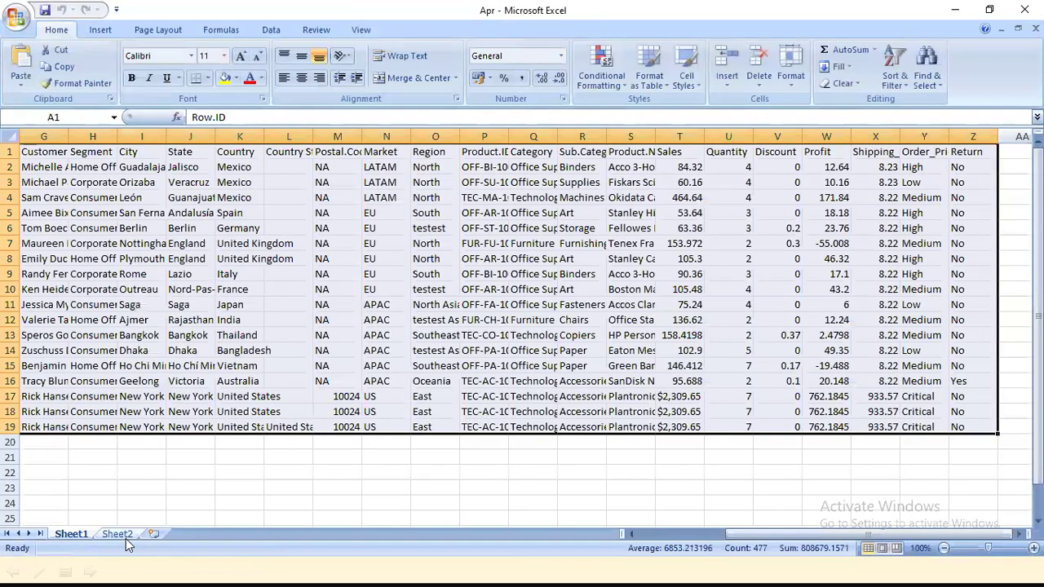
{"action": "left_click", "coordinate": [123, 537]}
{"action": "left_click", "coordinate": [71, 535]}
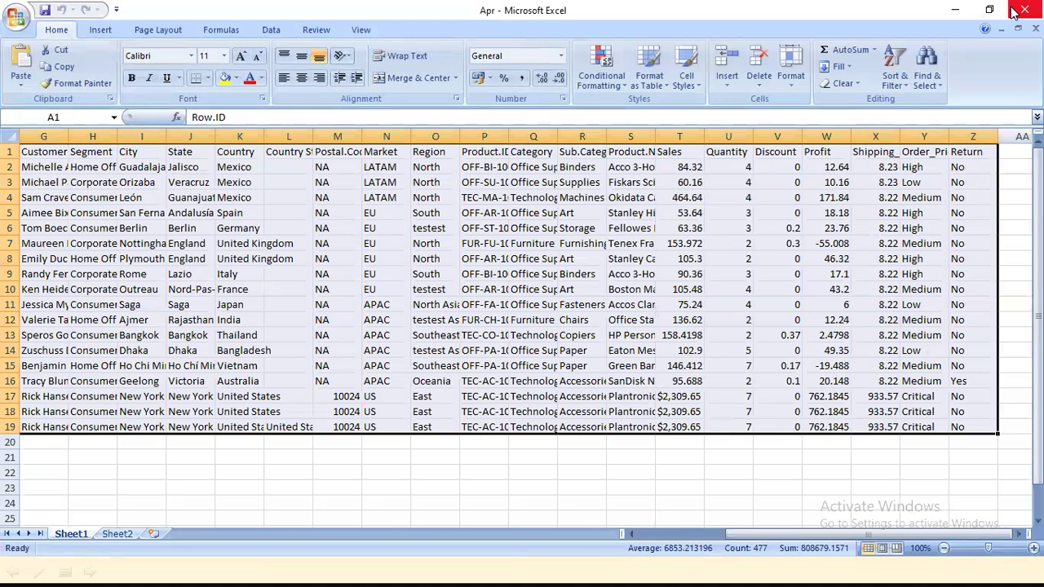
{"action": "left_click", "coordinate": [1015, 10]}
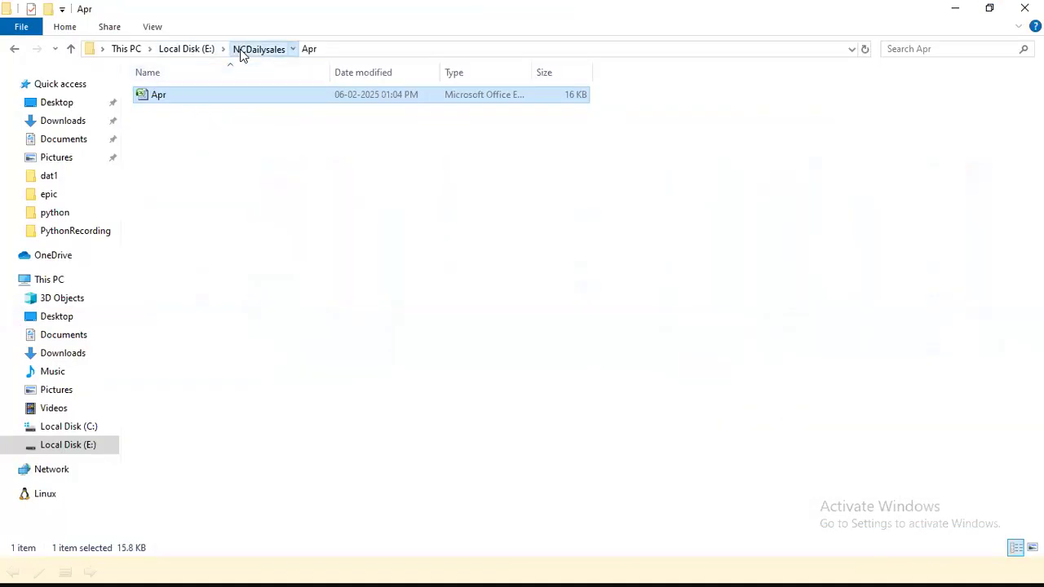
{"action": "left_click", "coordinate": [258, 49]}
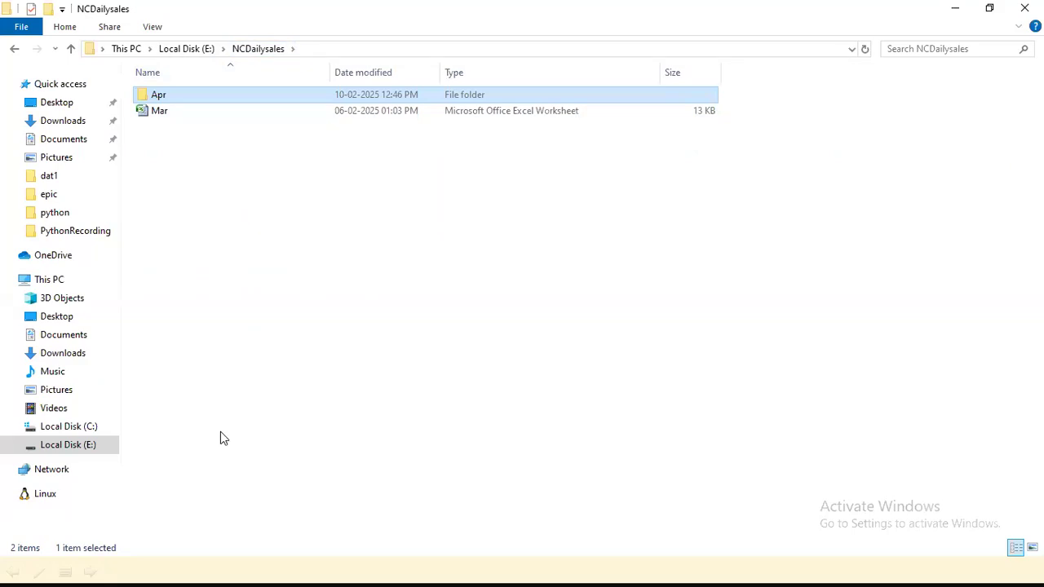
Switch back to Power BI Desktop, open Untitled (Recovered).pbix from auto recovery, and apply the pending query changes
{"action": "left_click", "coordinate": [170, 119]}
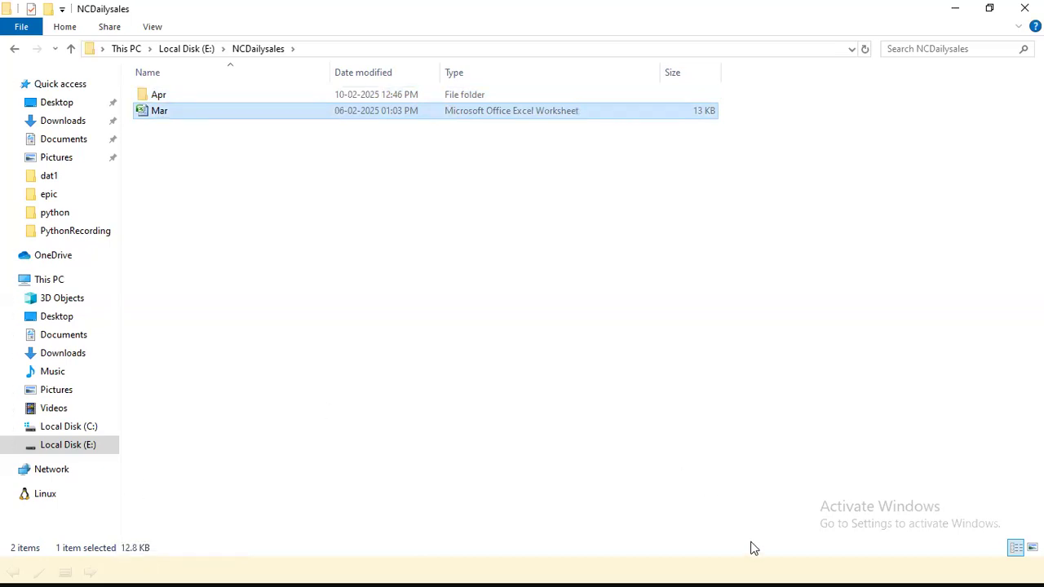
{"action": "key", "text": "alt"}
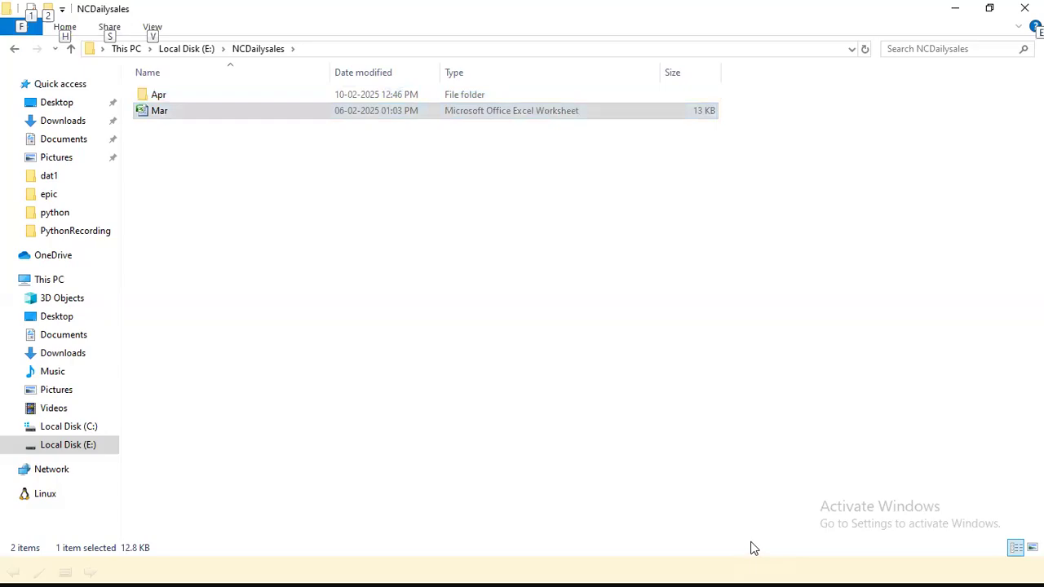
{"action": "key", "text": "alt+Tab"}
{"action": "key", "text": "Tab"}
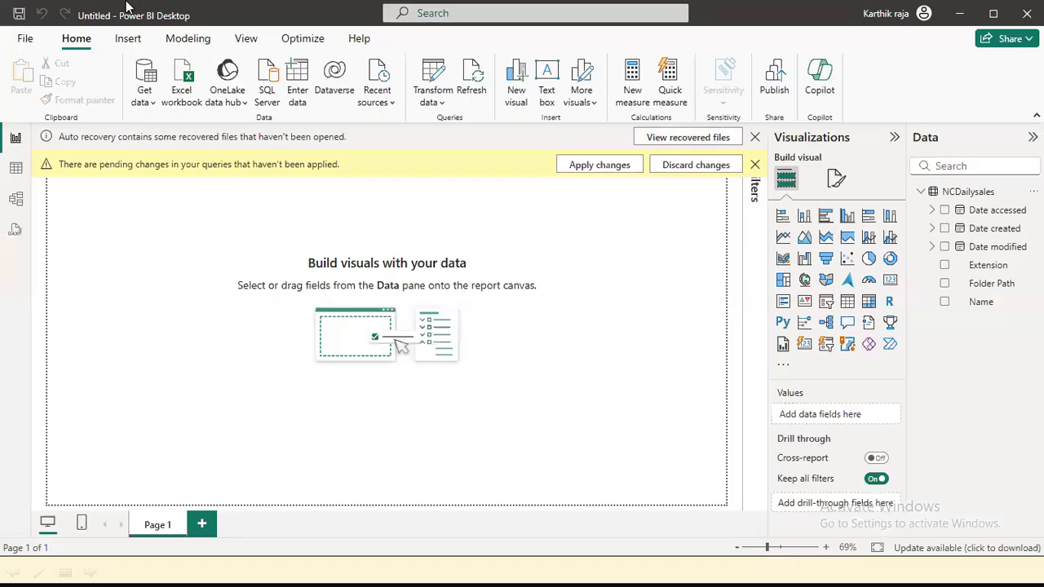
{"action": "left_click", "coordinate": [697, 138]}
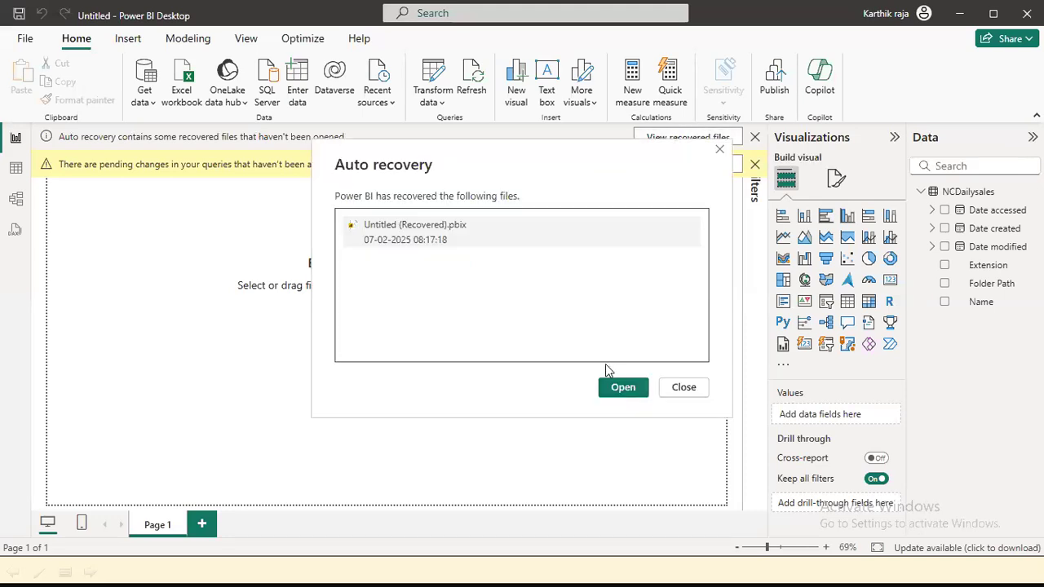
{"action": "left_click", "coordinate": [620, 389]}
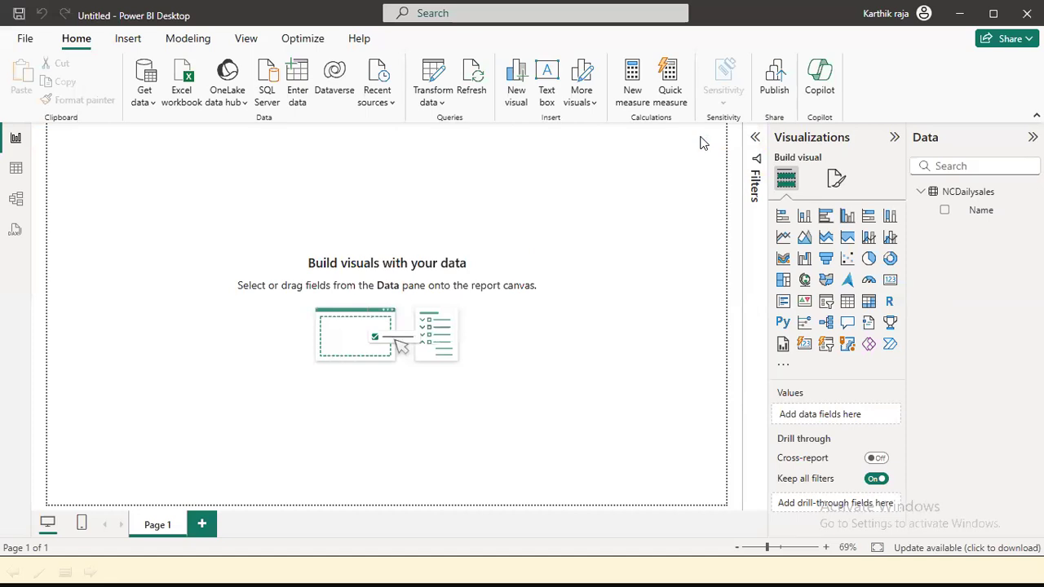
Examine the NCDailysales table and its Name field in Table view, and return to Report view
{"action": "left_click", "coordinate": [16, 168]}
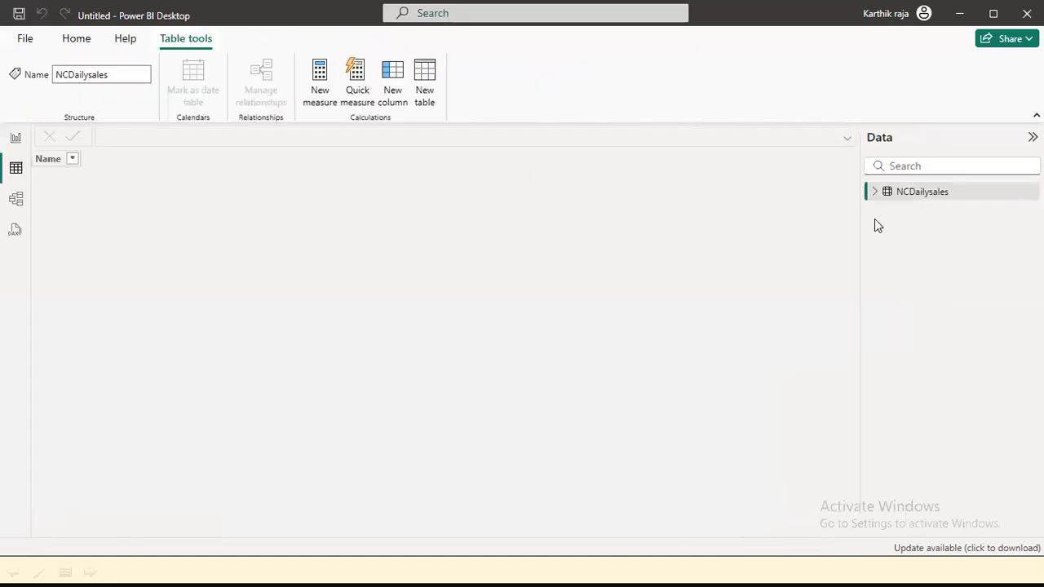
{"action": "left_click", "coordinate": [874, 192]}
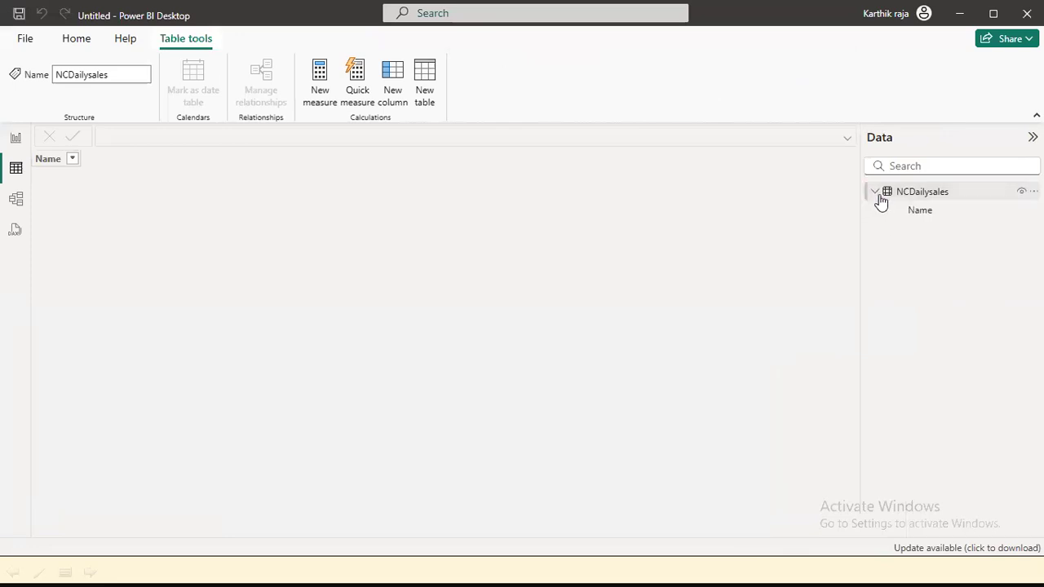
{"action": "left_click", "coordinate": [934, 213]}
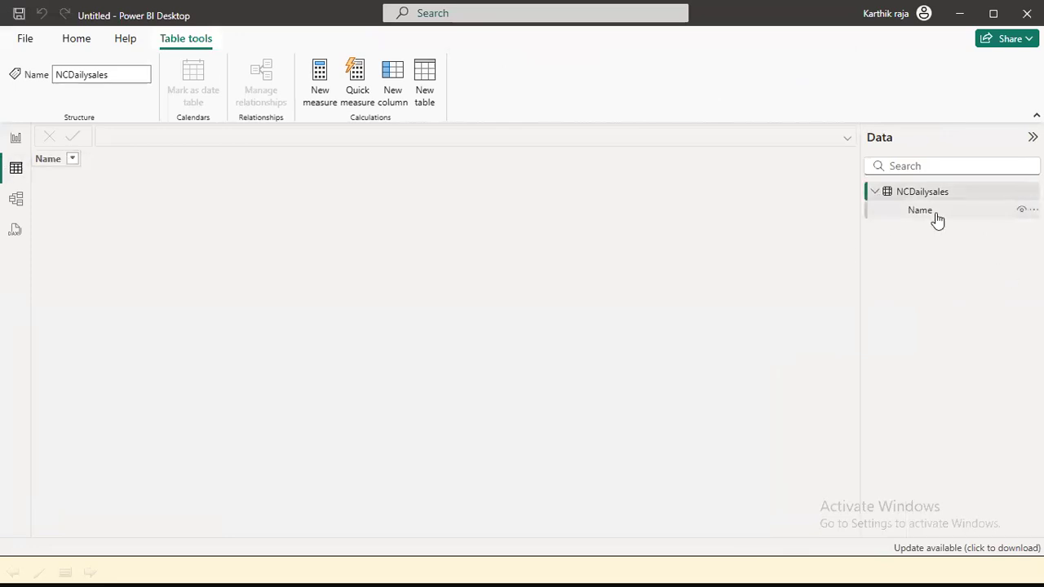
{"action": "left_click", "coordinate": [16, 138]}
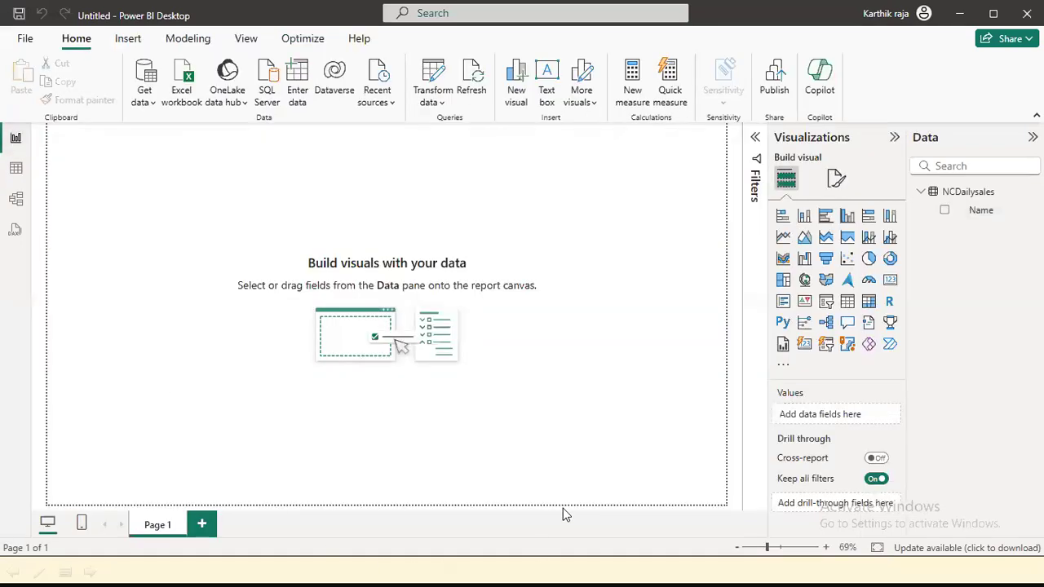
Switch to File Explorer and open the stu folder on Local Disk (E:)
{"action": "key", "text": "alt+Tab"}
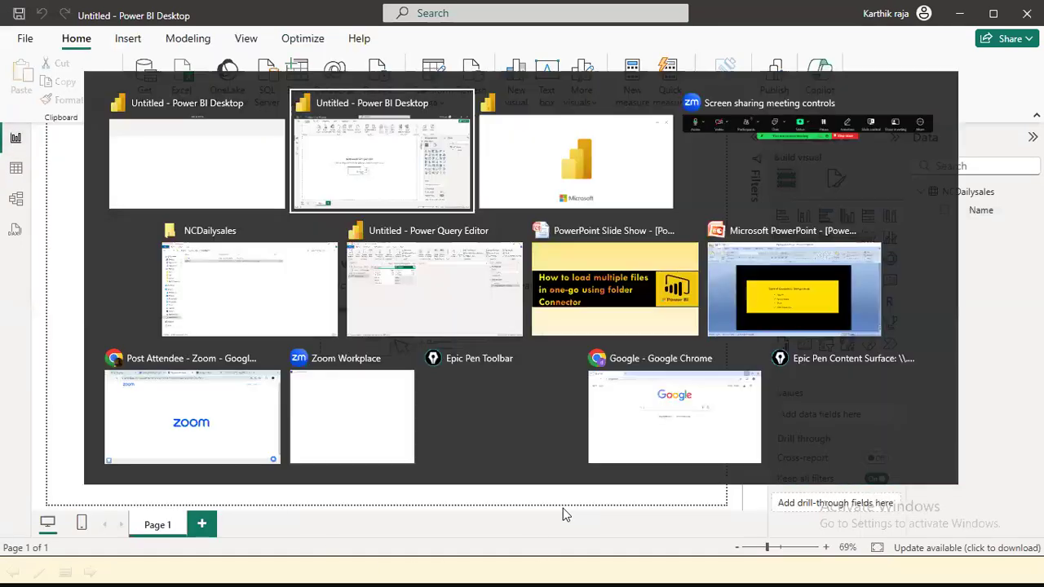
{"action": "key", "text": "alt+Tab"}
{"action": "key", "text": "alt+Tab"}
{"action": "key", "text": "alt+Tab"}
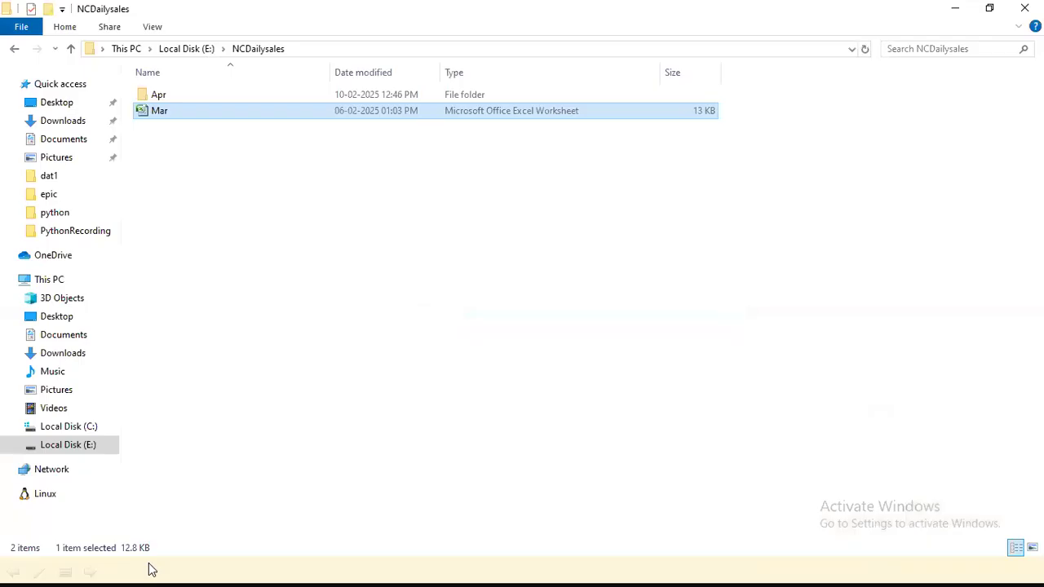
{"action": "left_click", "coordinate": [92, 447]}
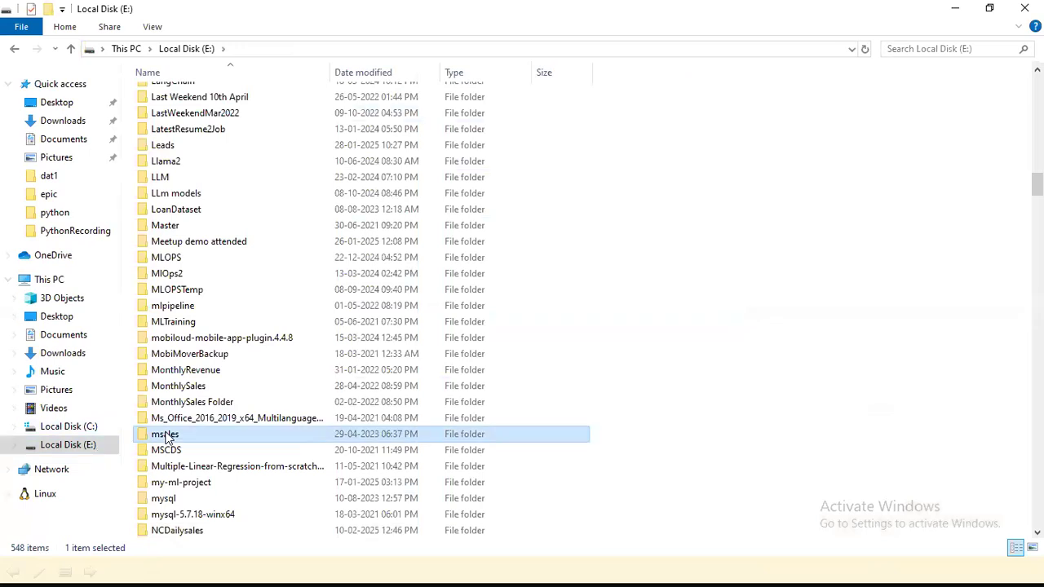
{"action": "type", "text": "stat"}
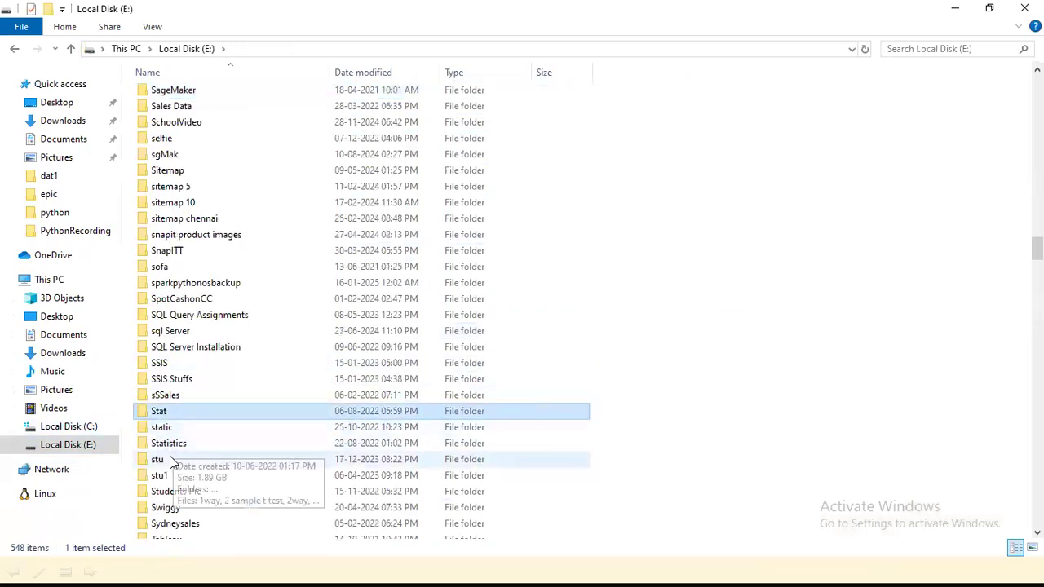
{"action": "left_click", "coordinate": [171, 462]}
{"action": "double_click", "coordinate": [171, 459]}
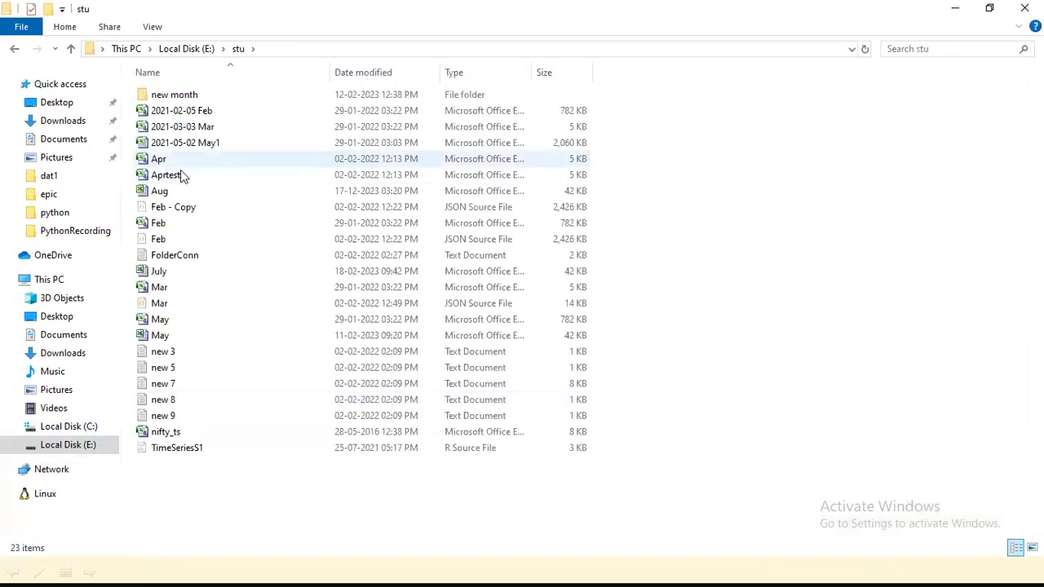
Review the Mar file and the 782 KB May file from the stu folder in Excel, closing each one
{"action": "double_click", "coordinate": [153, 292]}
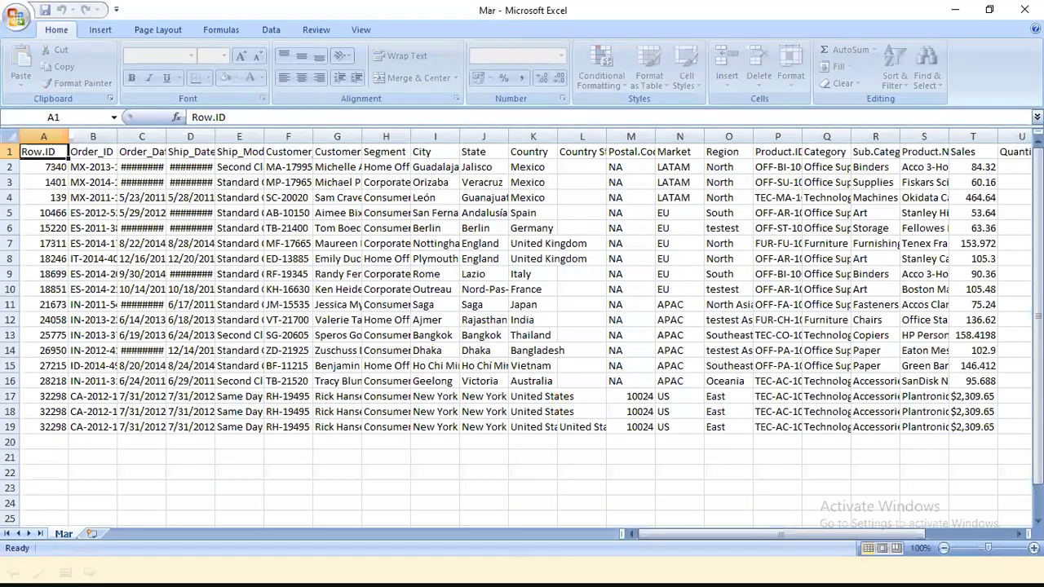
{"action": "left_click", "coordinate": [1025, 10]}
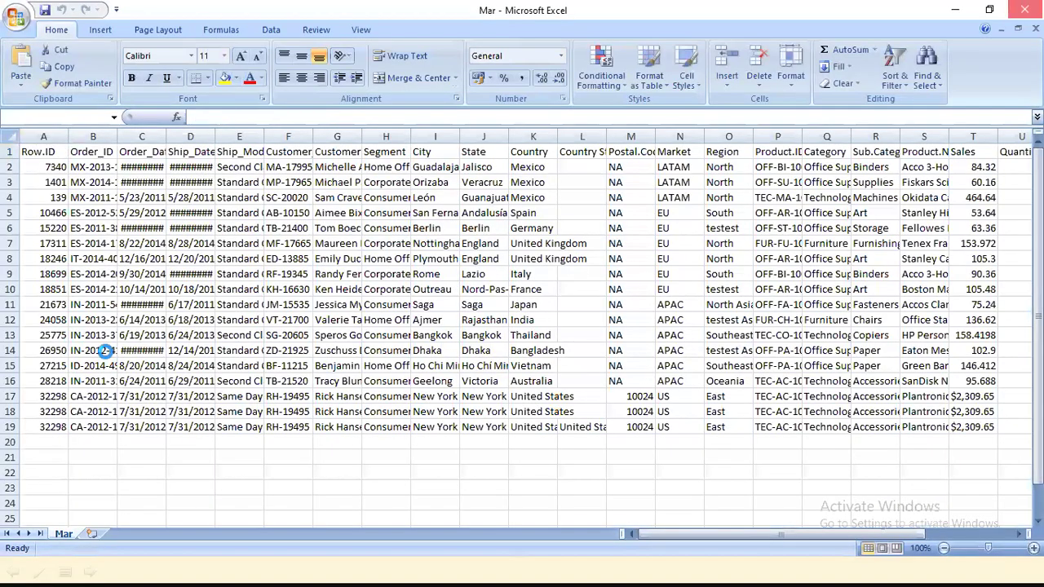
{"action": "double_click", "coordinate": [166, 318]}
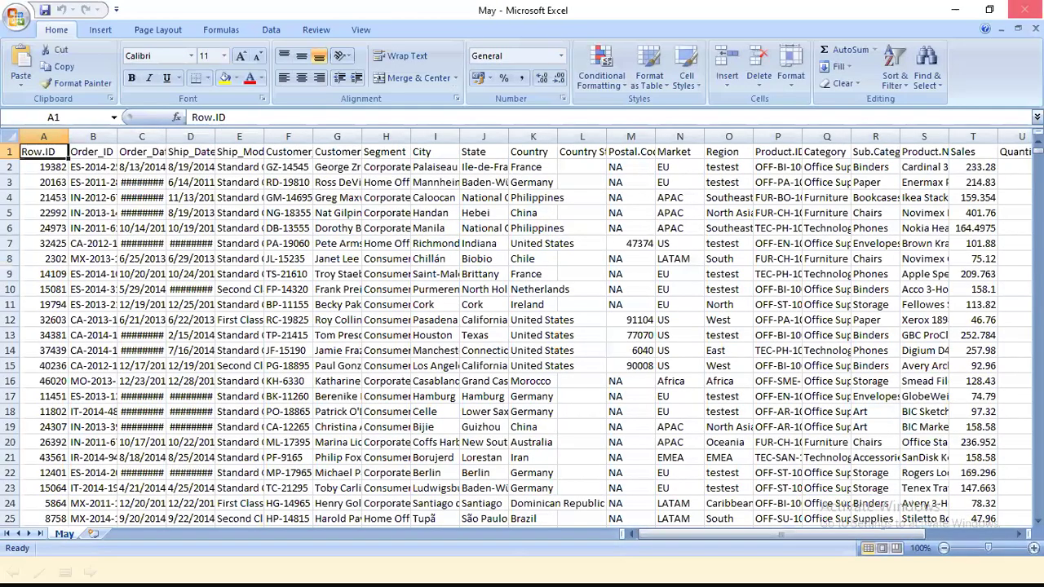
{"action": "left_click", "coordinate": [1026, 9]}
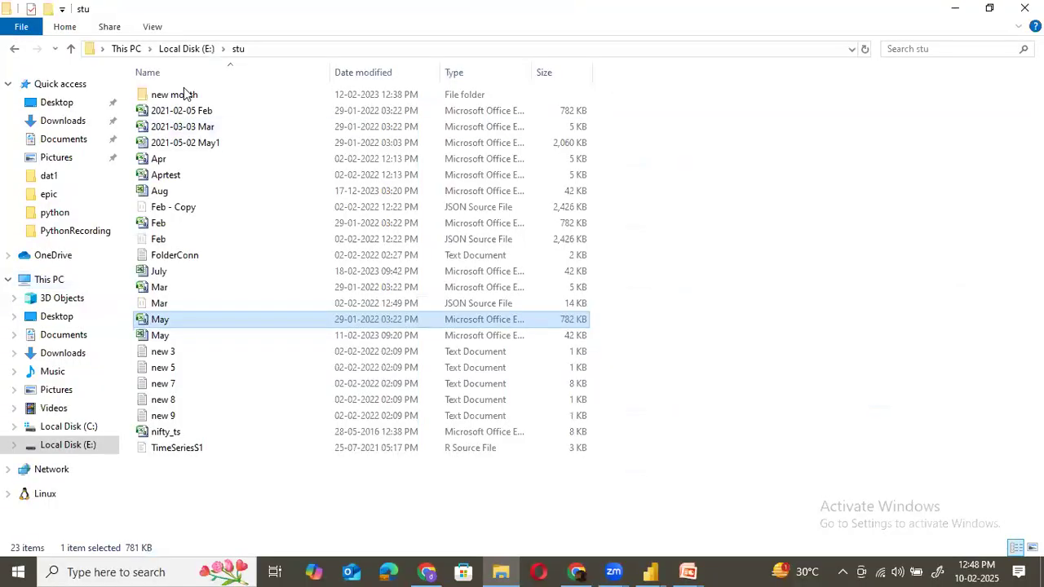
Open the new month subfolder, review Sheet1 and Sheet2 of the May workbook, and close it
{"action": "double_click", "coordinate": [186, 94]}
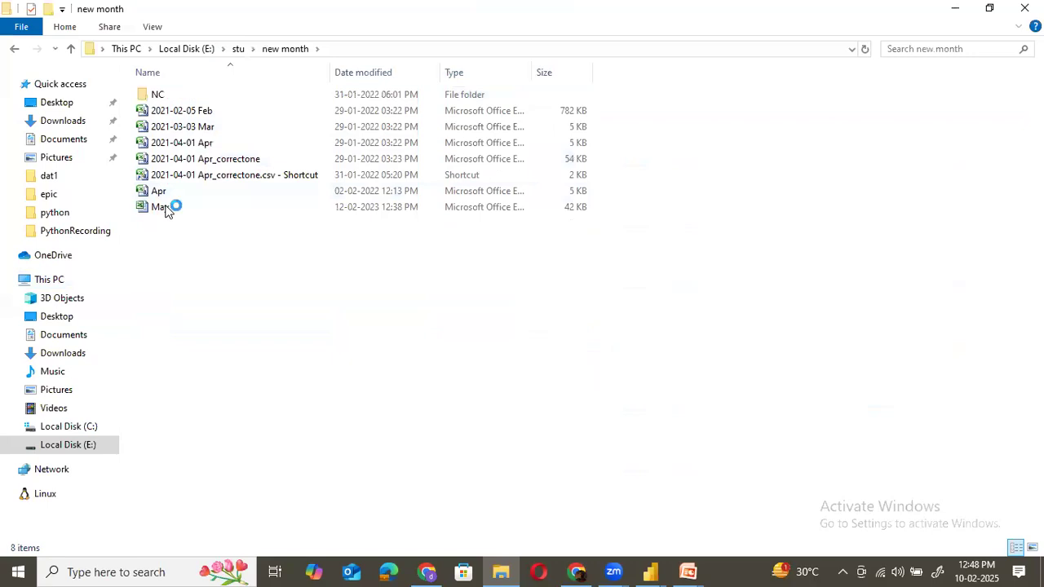
{"action": "left_click", "coordinate": [165, 209]}
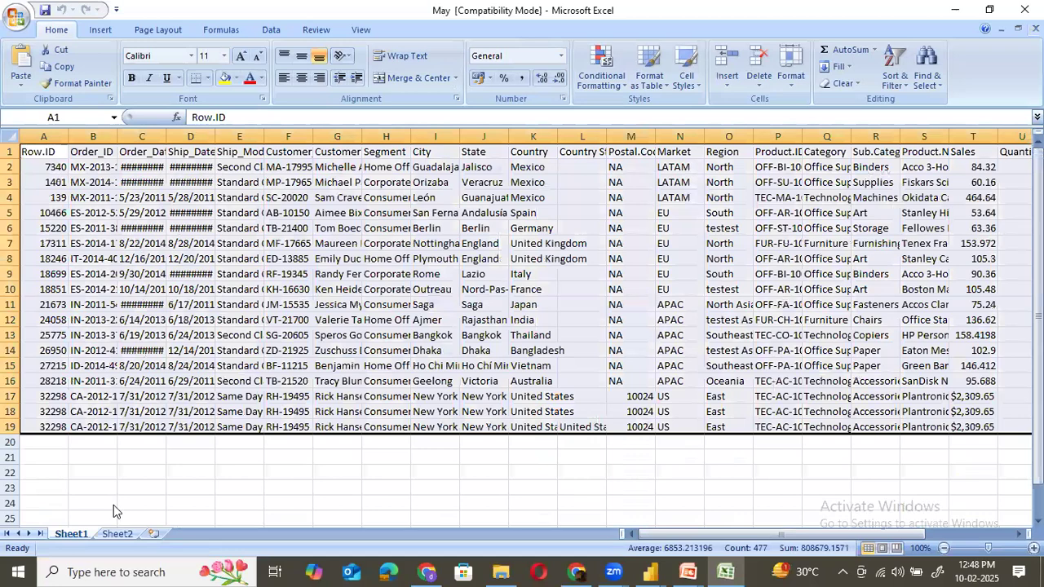
{"action": "left_click", "coordinate": [117, 534]}
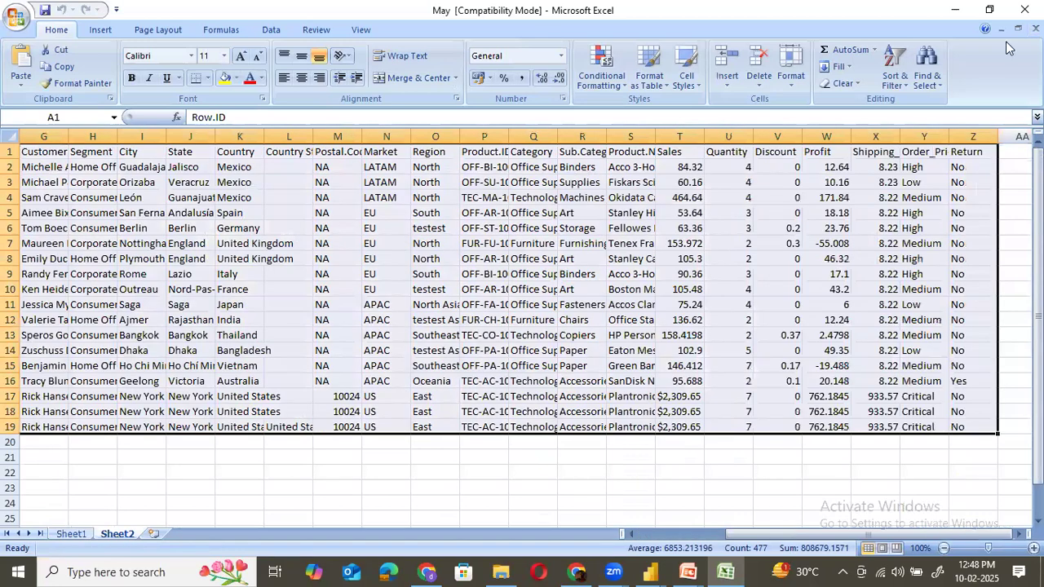
{"action": "left_click", "coordinate": [1024, 9]}
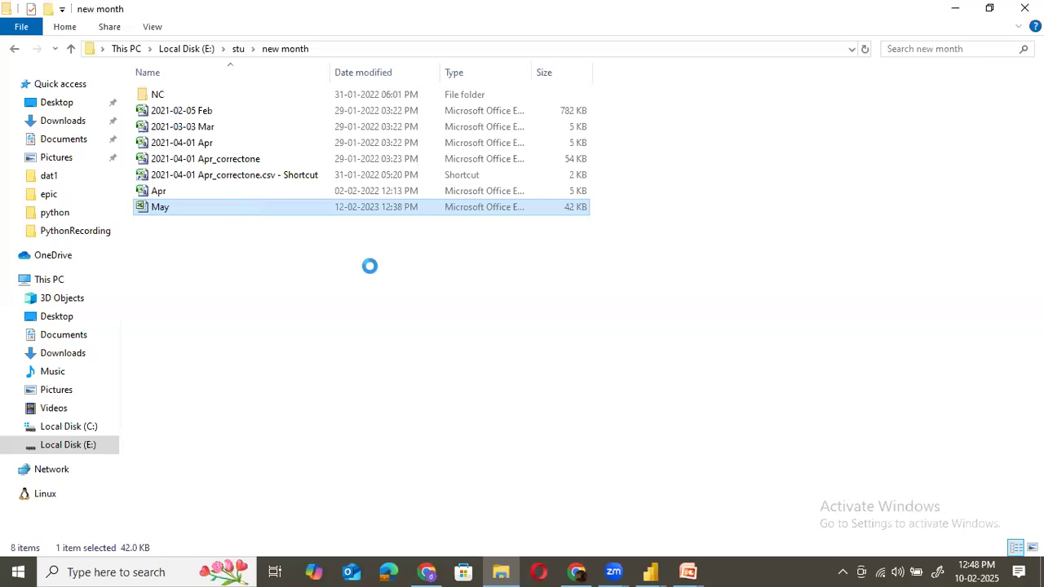
Copy the May workbook from the new month folder and open the NCDailysales folder on Local Disk (E:)
{"action": "right_click", "coordinate": [249, 207]}
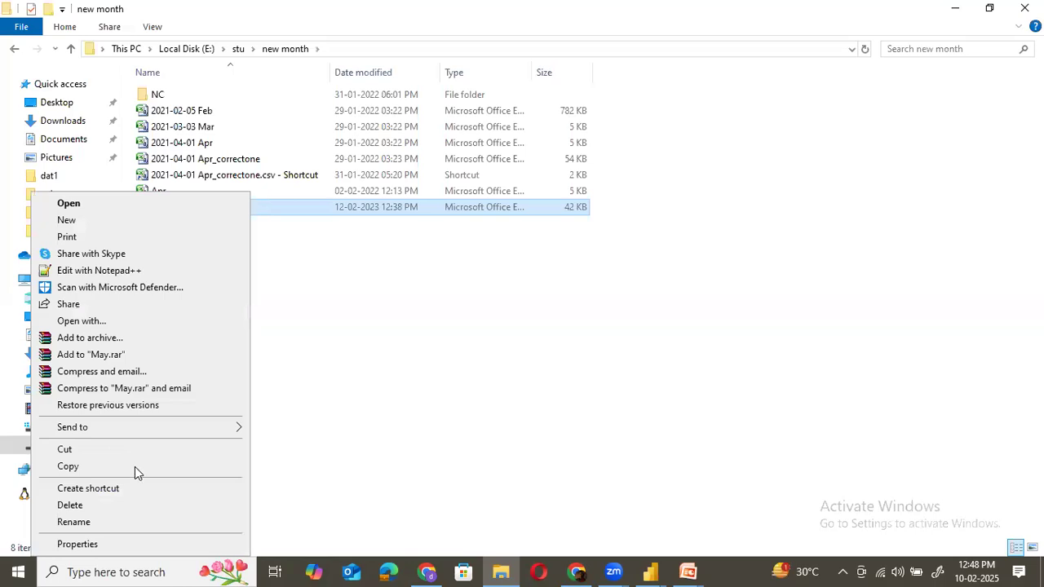
{"action": "left_click", "coordinate": [71, 467]}
{"action": "left_click", "coordinate": [75, 446]}
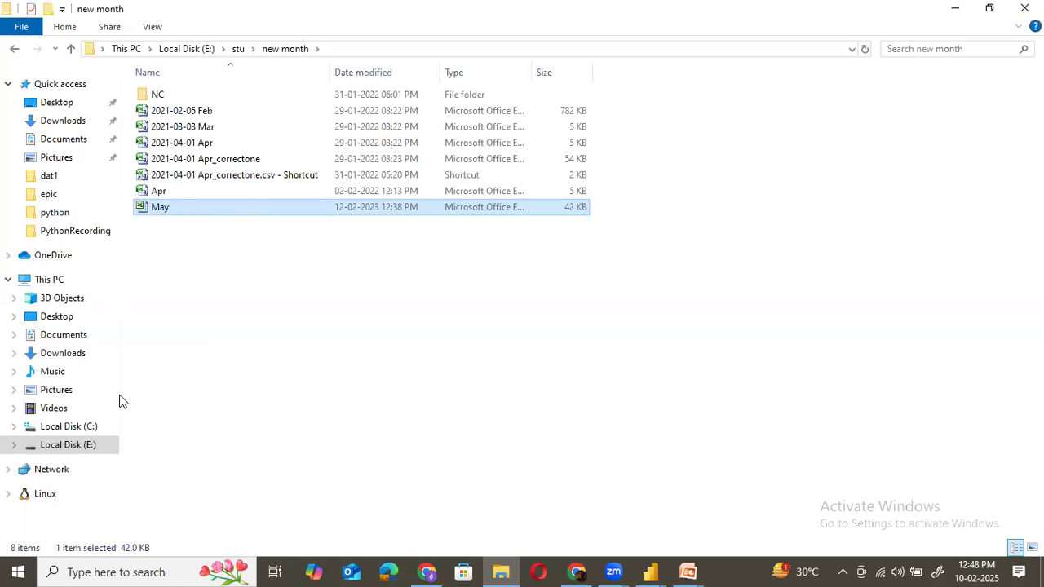
{"action": "scroll", "coordinate": [178, 259], "scroll_direction": "down", "scroll_amount": 1}
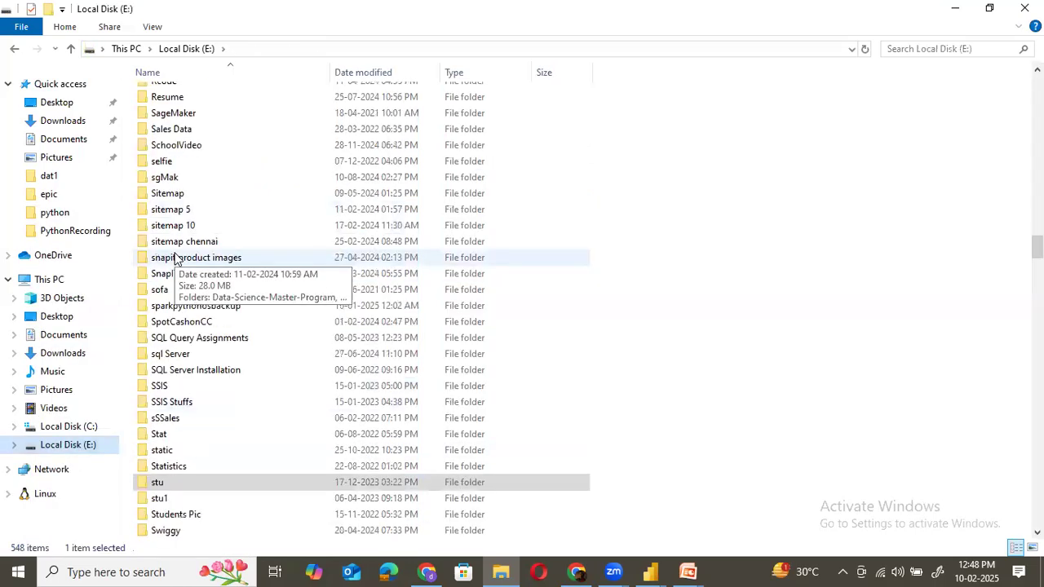
{"action": "scroll", "coordinate": [176, 259], "scroll_direction": "up", "scroll_amount": 5}
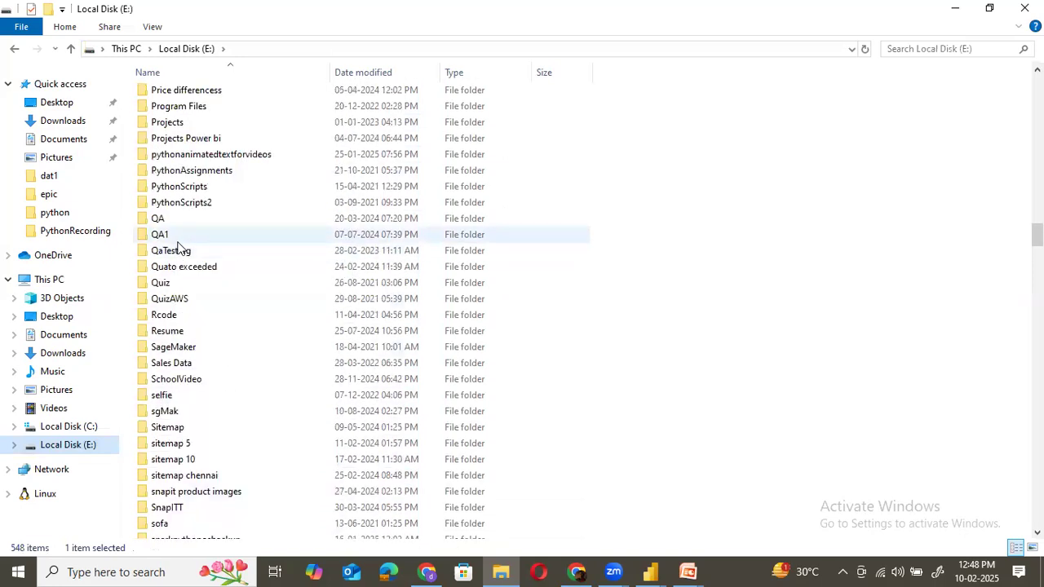
{"action": "left_click", "coordinate": [181, 236]}
{"action": "key", "text": "n"}
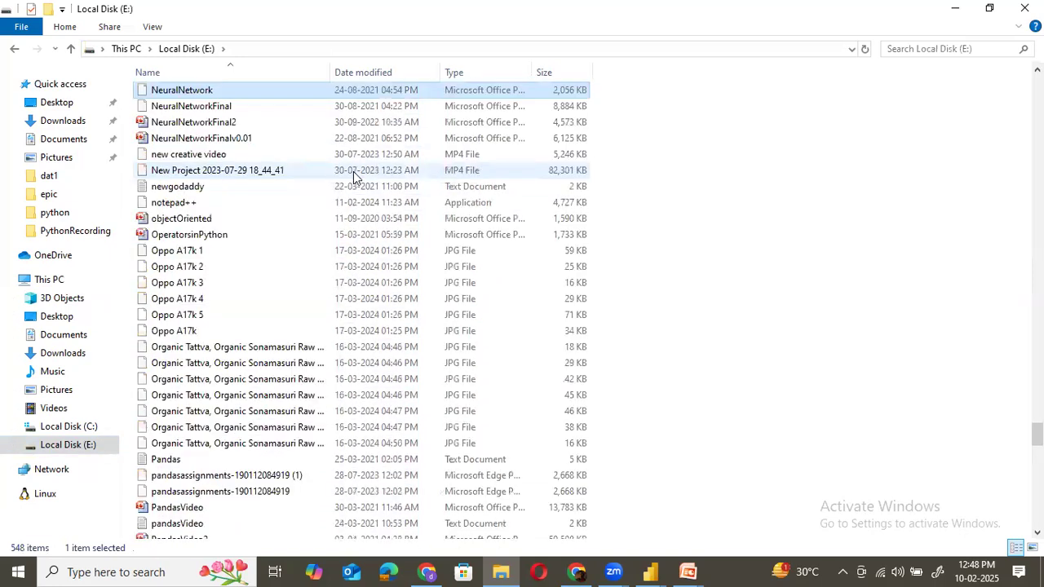
{"action": "key", "text": "c"}
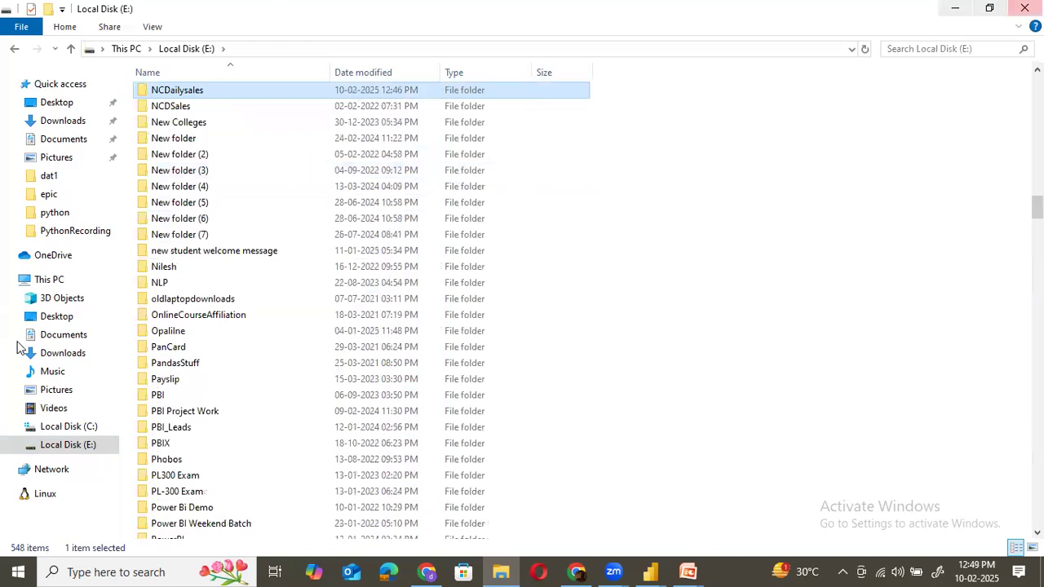
{"action": "key", "text": "Return"}
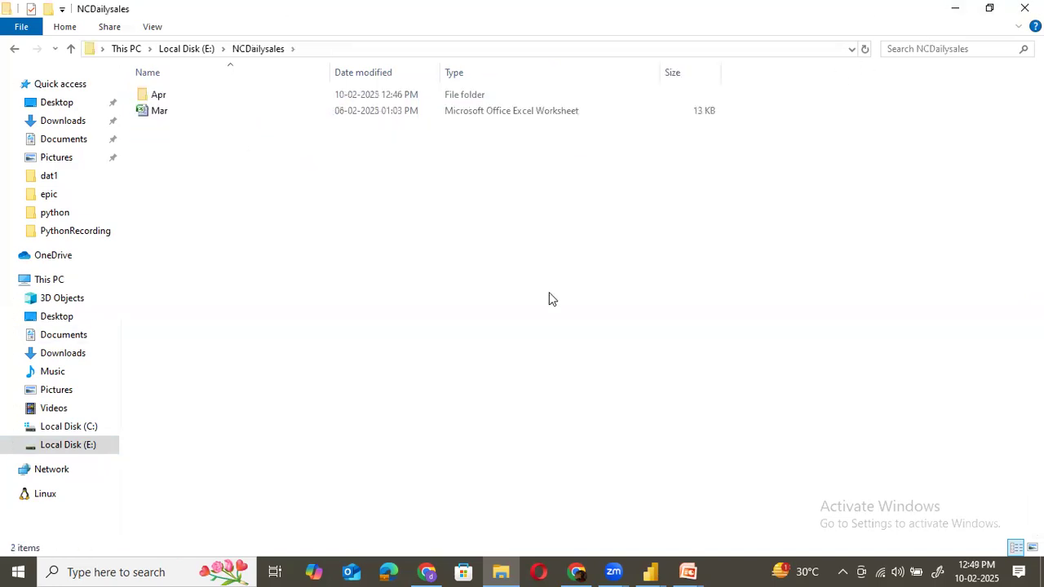
Try to paste the May workbook into the NCDailysales folder, and cancel the interrupted copy actions
{"action": "key", "text": "ctrl+v"}
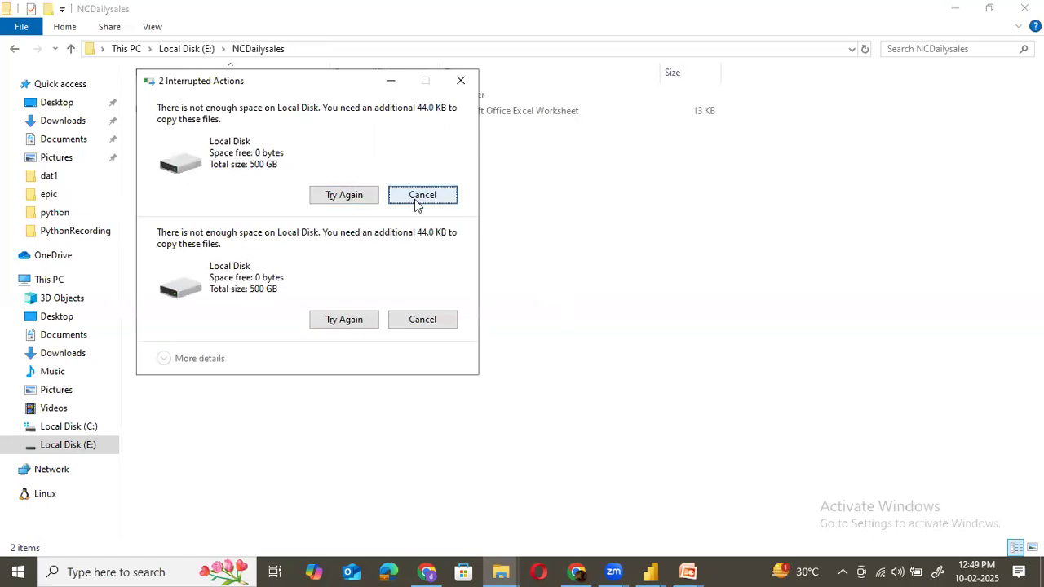
{"action": "left_click", "coordinate": [414, 199]}
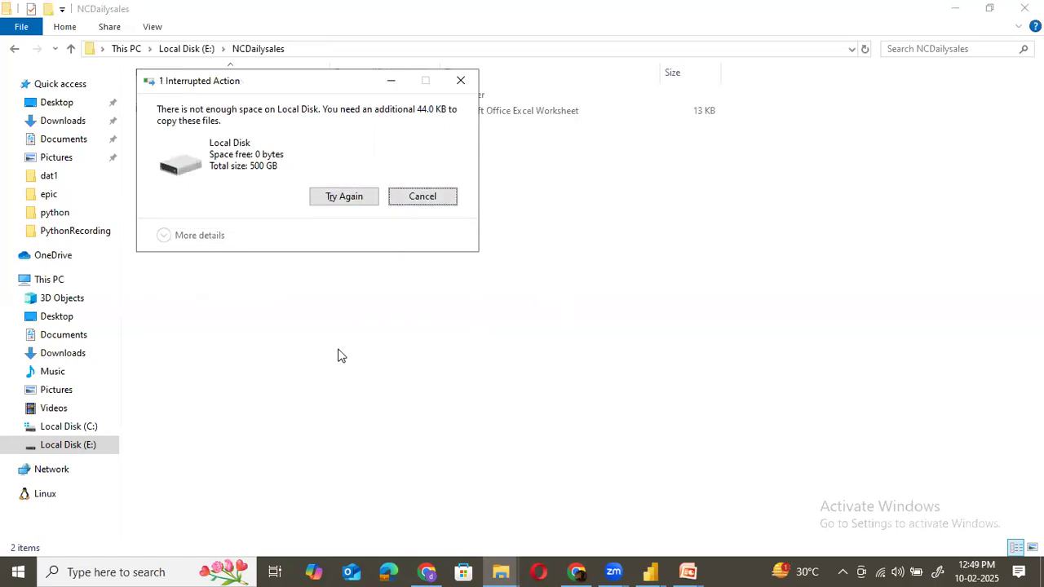
{"action": "left_click", "coordinate": [449, 199]}
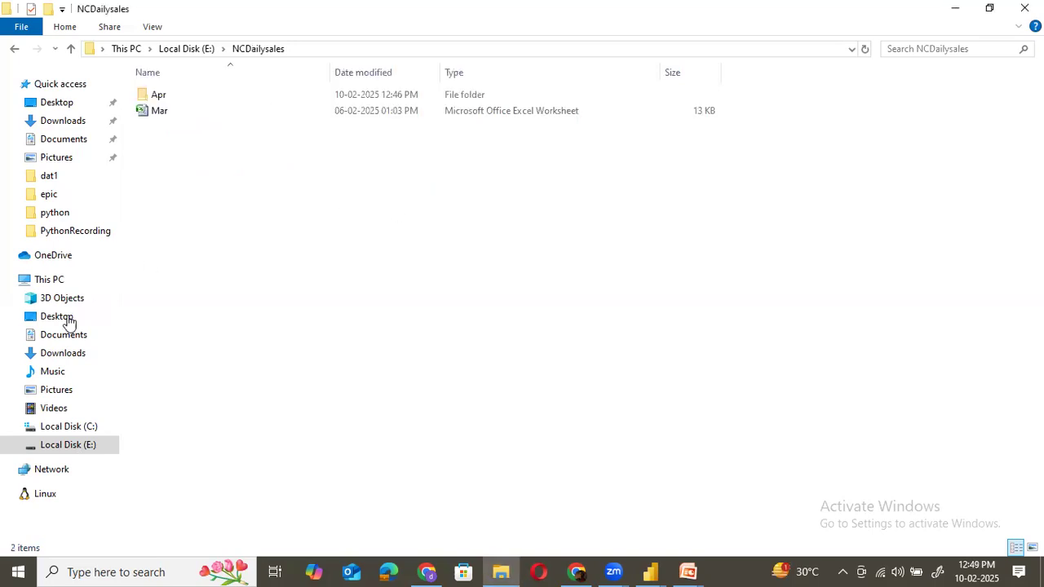
Check the contents of the LastWeekendMar2022 folder on Local Disk (E:) and permanently delete that folder
{"action": "left_click", "coordinate": [70, 445]}
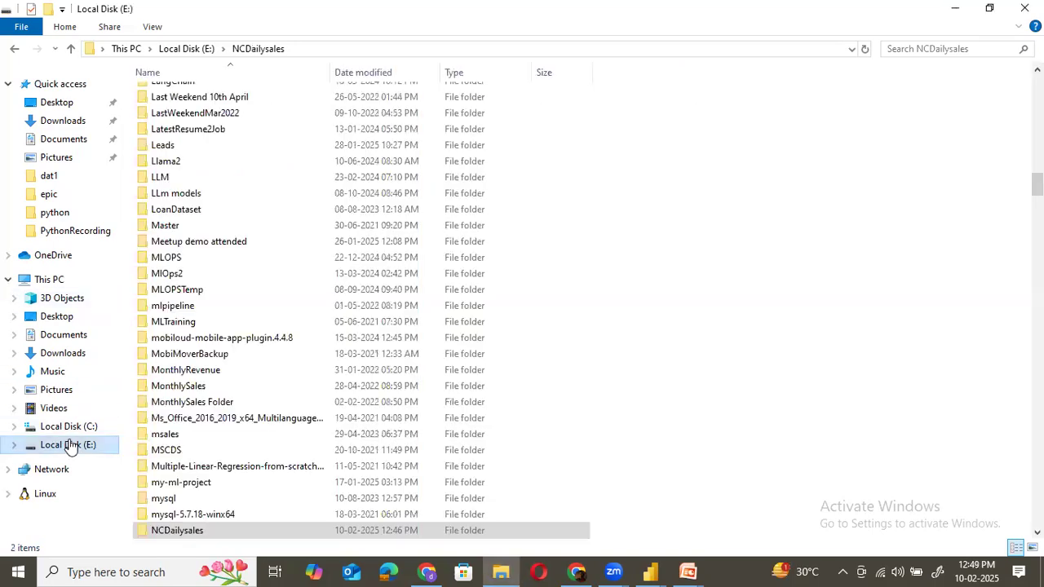
{"action": "scroll", "coordinate": [477, 262], "scroll_direction": "up", "scroll_amount": 1}
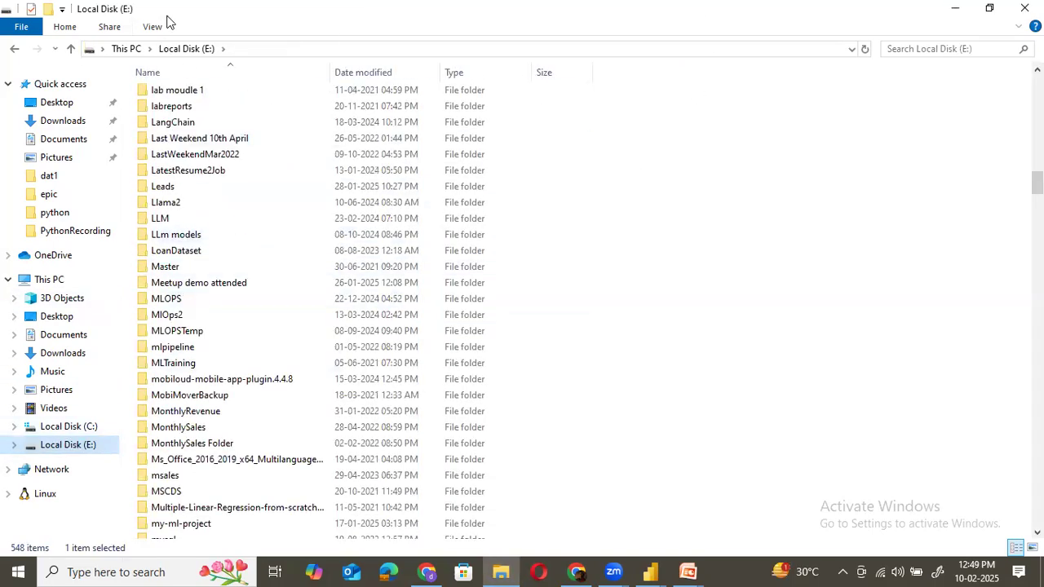
{"action": "left_click", "coordinate": [153, 27]}
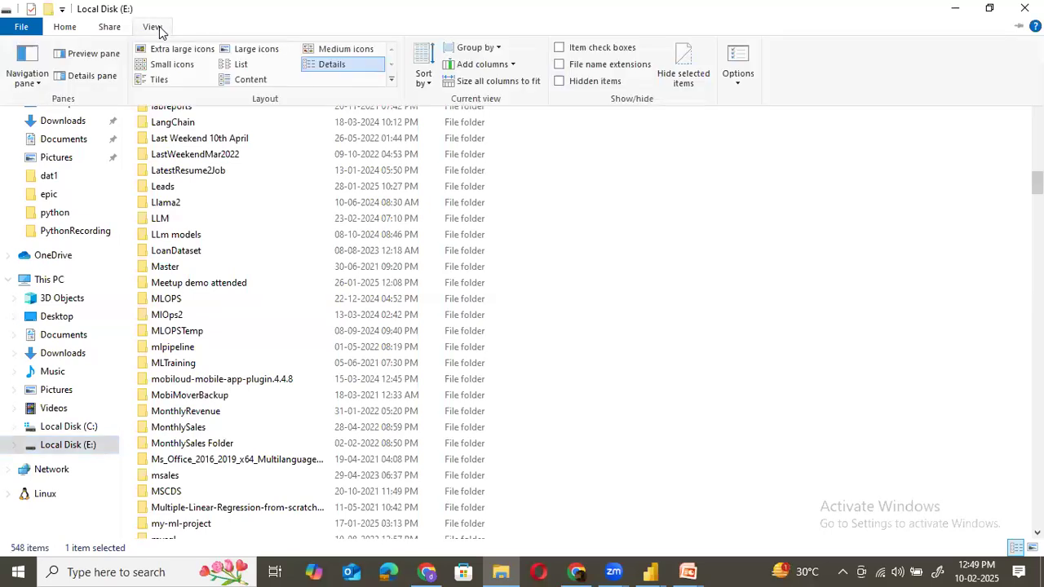
{"action": "left_click", "coordinate": [209, 155]}
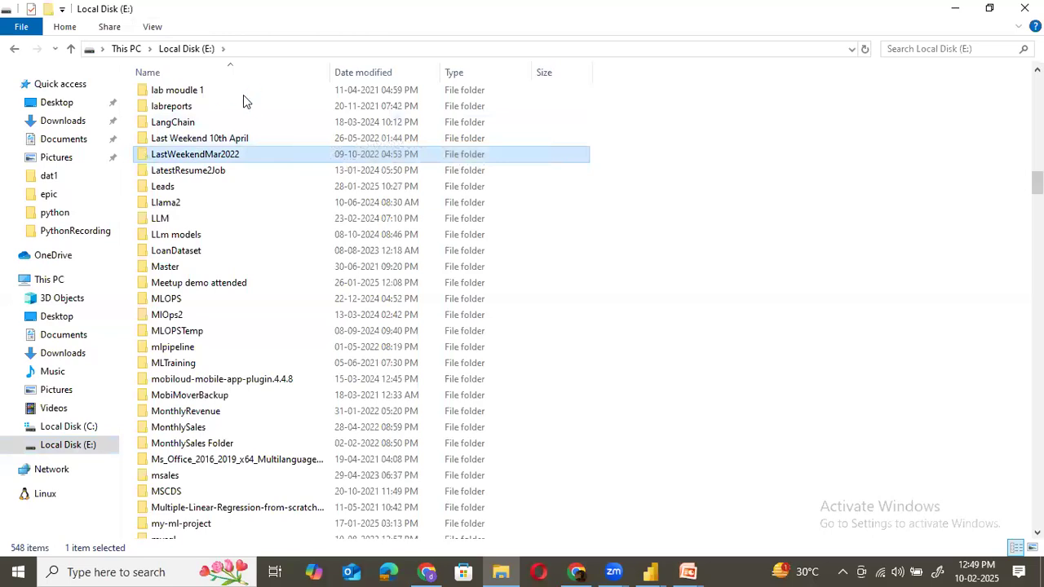
{"action": "key", "text": "Return"}
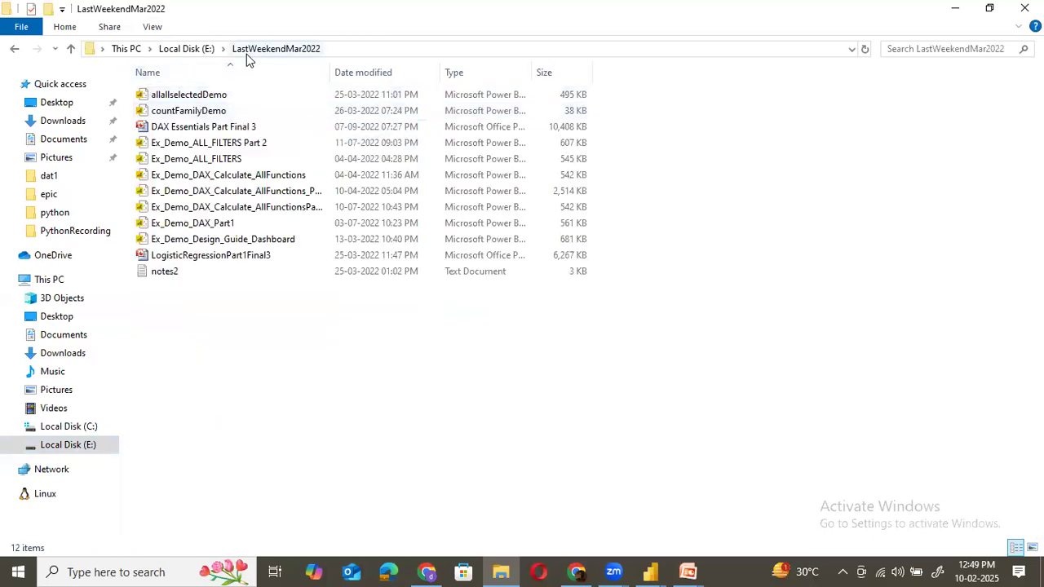
{"action": "left_click", "coordinate": [176, 48]}
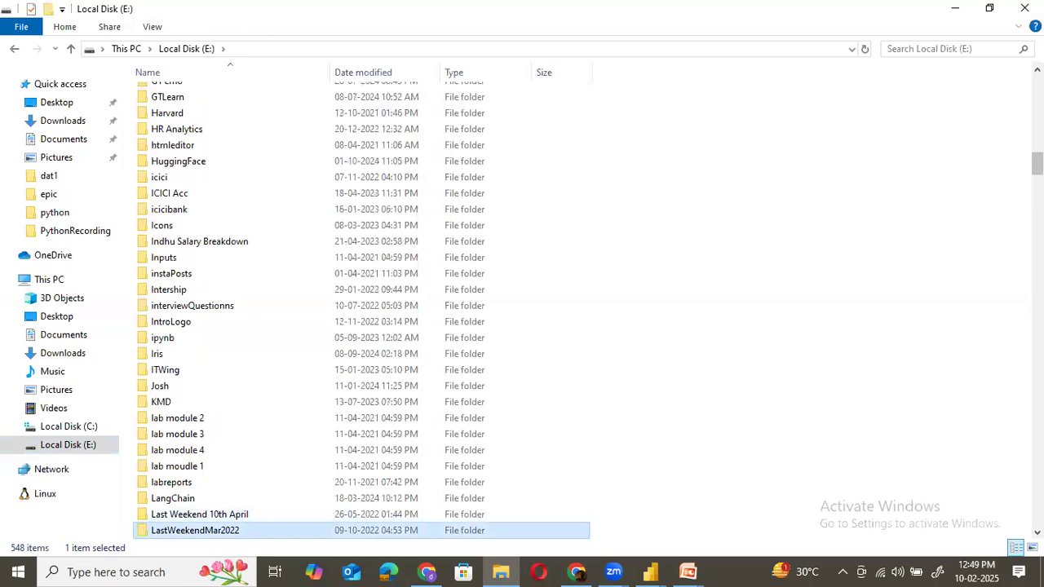
{"action": "key", "text": "shift+Delete"}
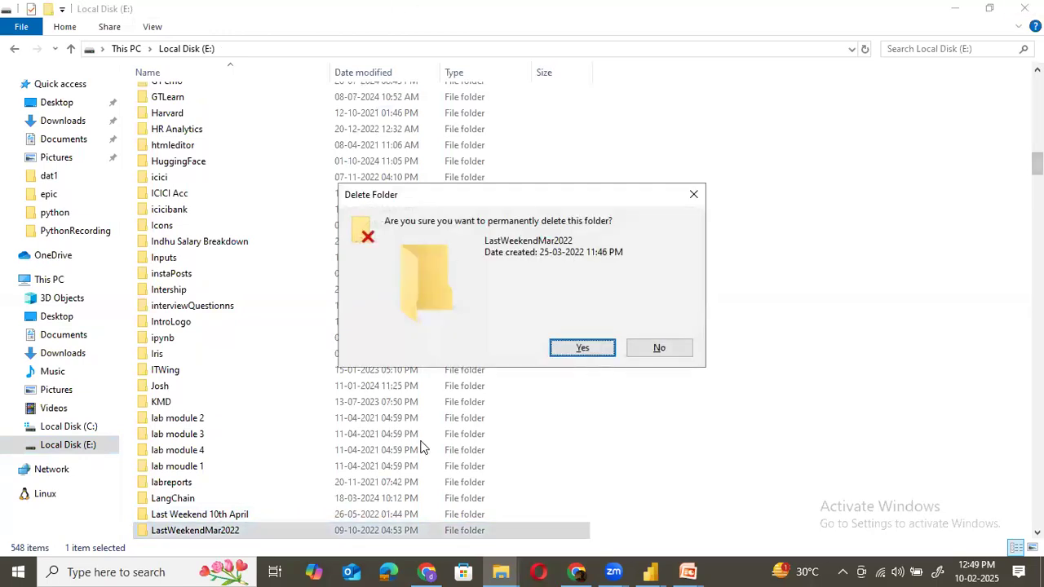
{"action": "left_click", "coordinate": [611, 350]}
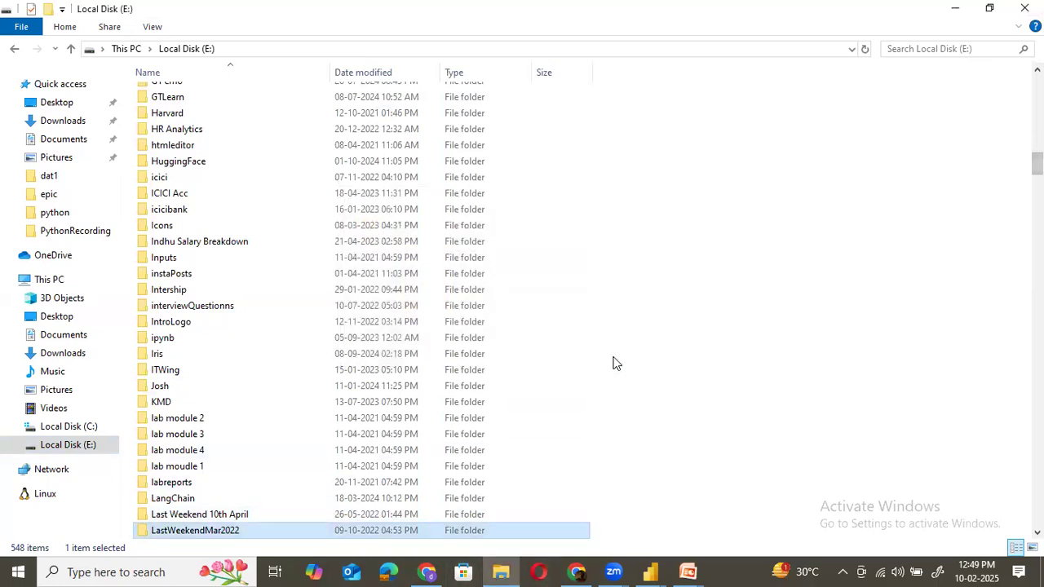
Return to the Power BI Desktop report that holds only the NCDailysales table, and delete that table from the model
{"action": "left_click", "coordinate": [1024, 8]}
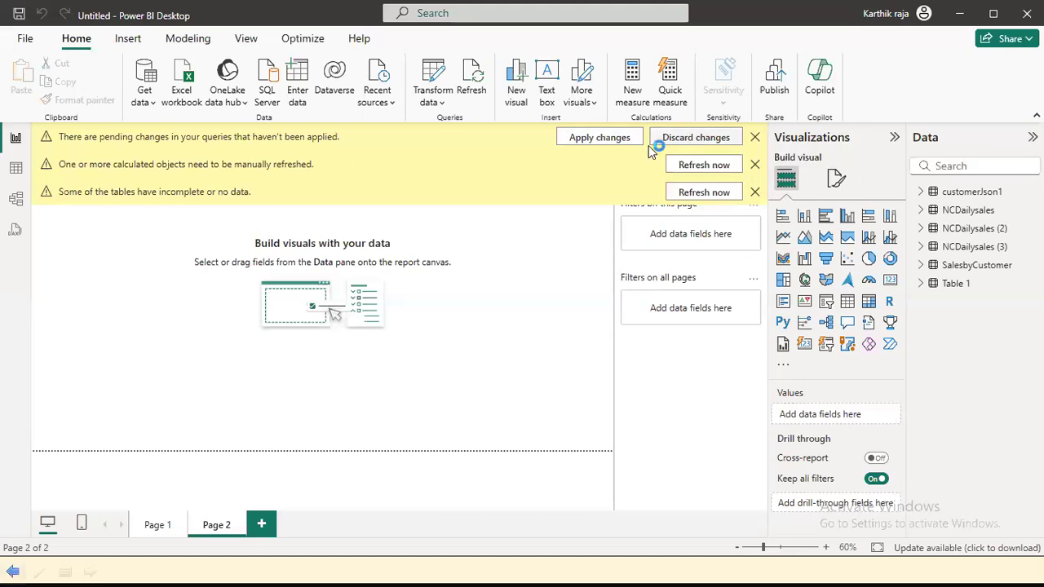
{"action": "left_click", "coordinate": [589, 353]}
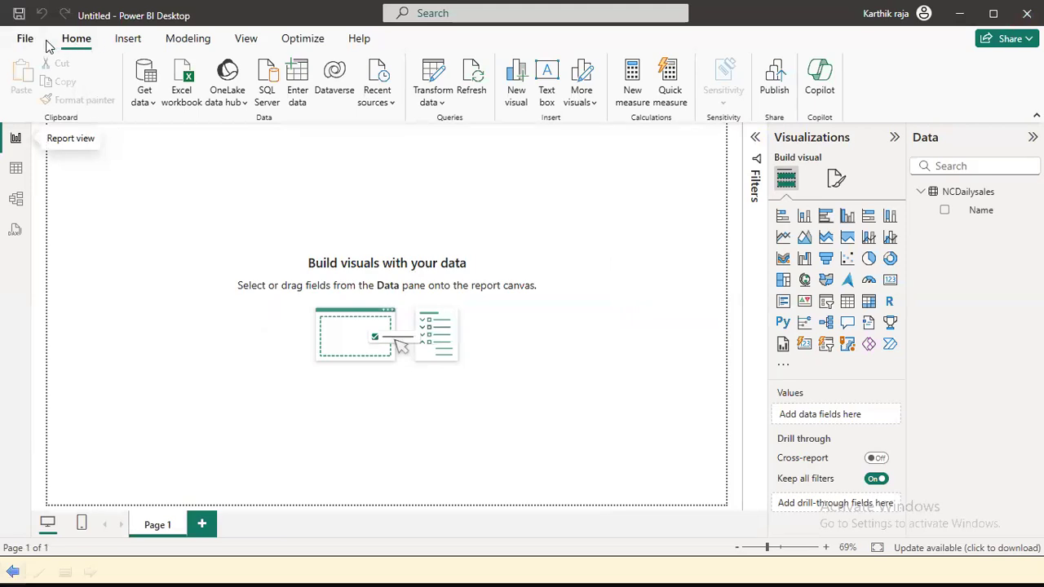
{"action": "left_click", "coordinate": [1033, 192]}
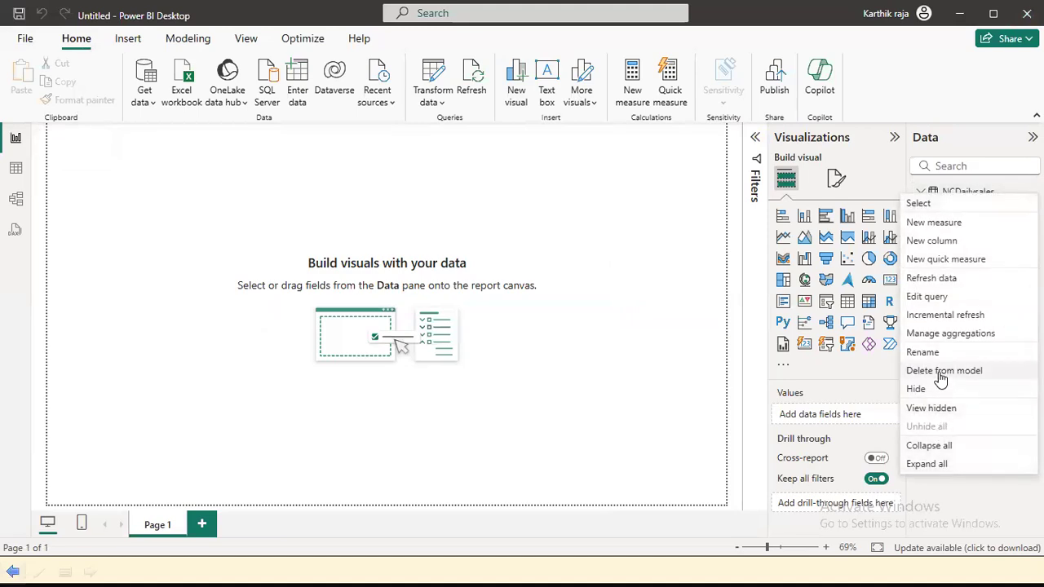
{"action": "left_click", "coordinate": [581, 315]}
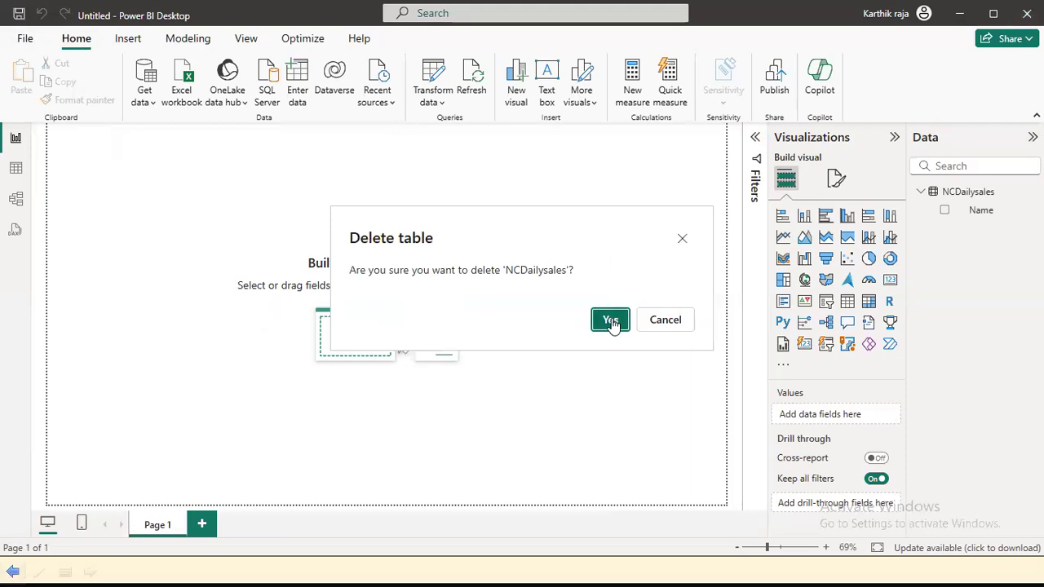
Confirm removing the NCDailysales table's data from the model while keeping its query
{"action": "left_click", "coordinate": [612, 320]}
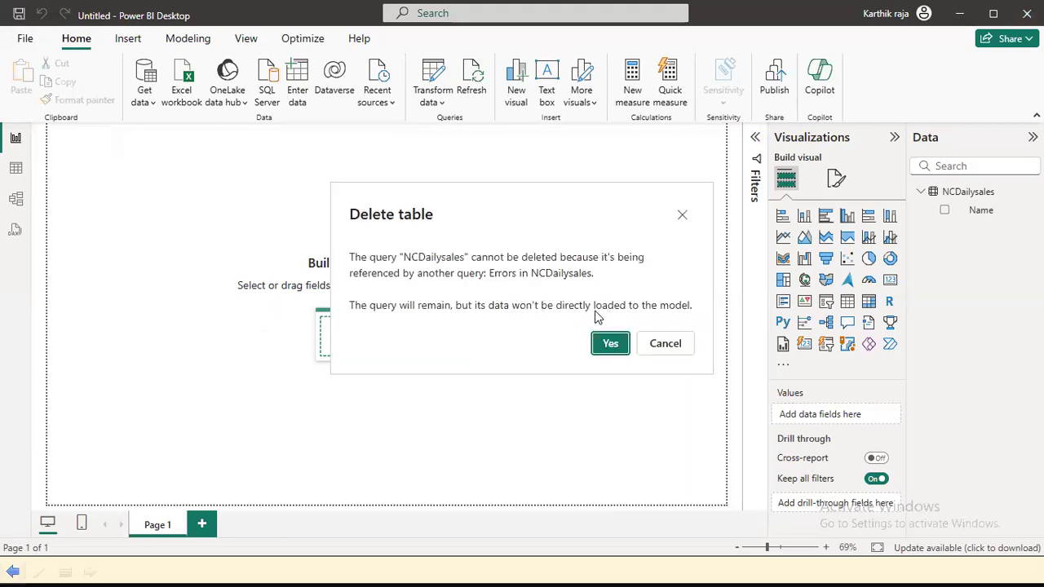
{"action": "left_click", "coordinate": [610, 343]}
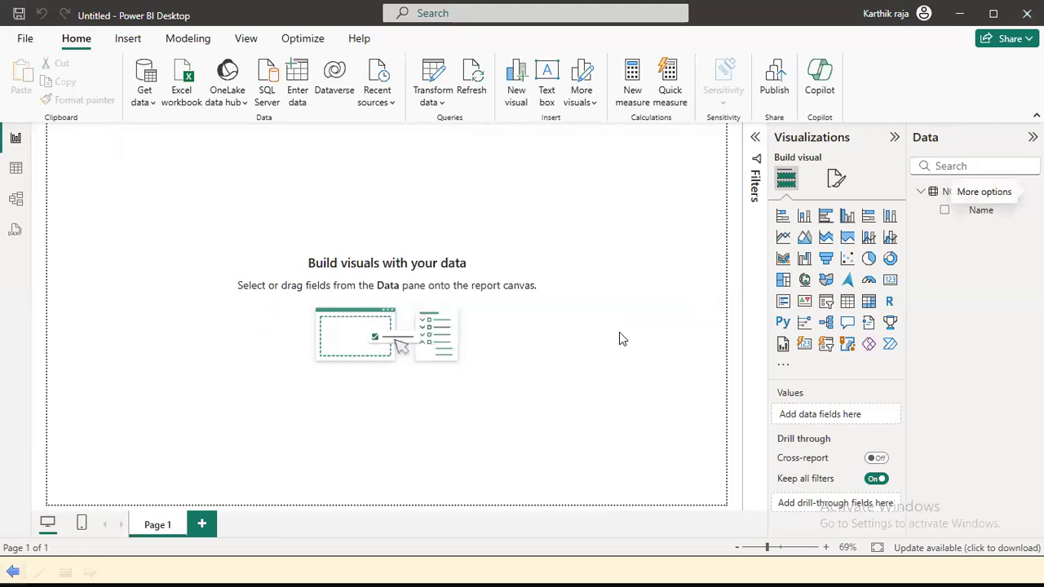
{"action": "key", "text": "alt+Tab"}
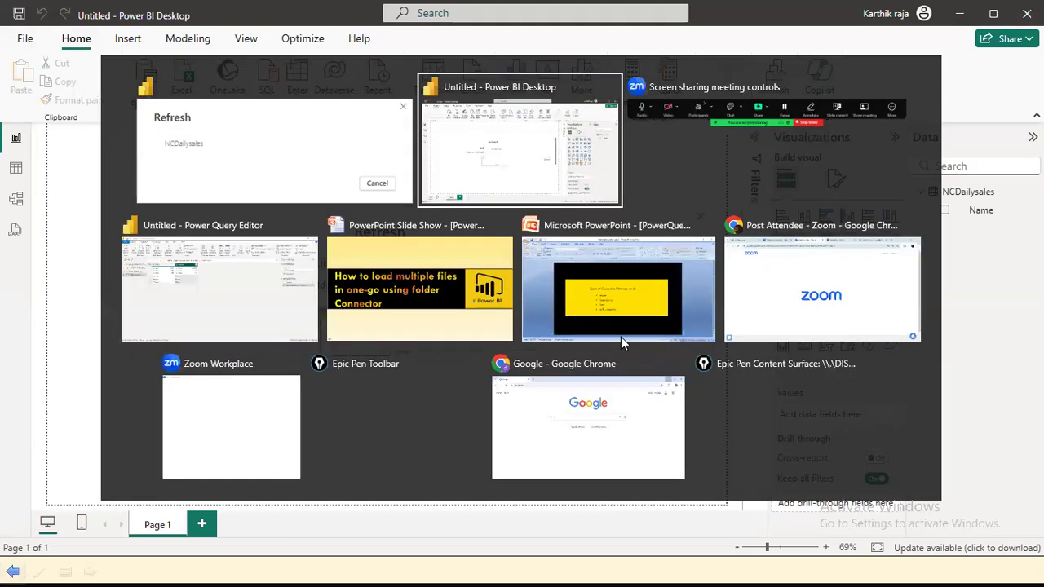
{"action": "key", "text": "alt+Tab"}
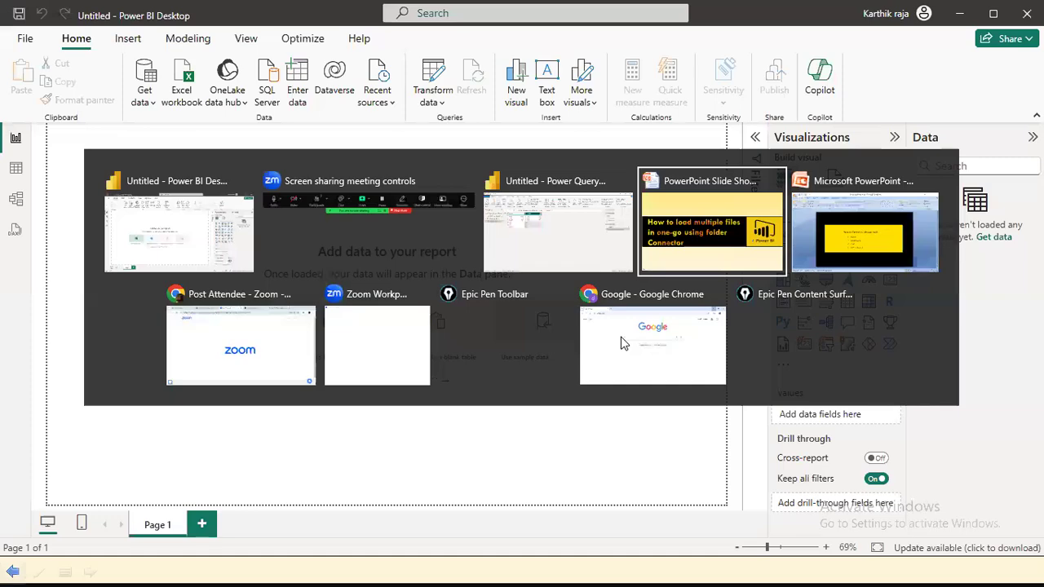
{"action": "key", "text": "Escape"}
Open a new File Explorer window and go to the NCDailysales folder on Local Disk (E:)
{"action": "key", "text": "super"}
{"action": "left_click", "coordinate": [502, 570]}
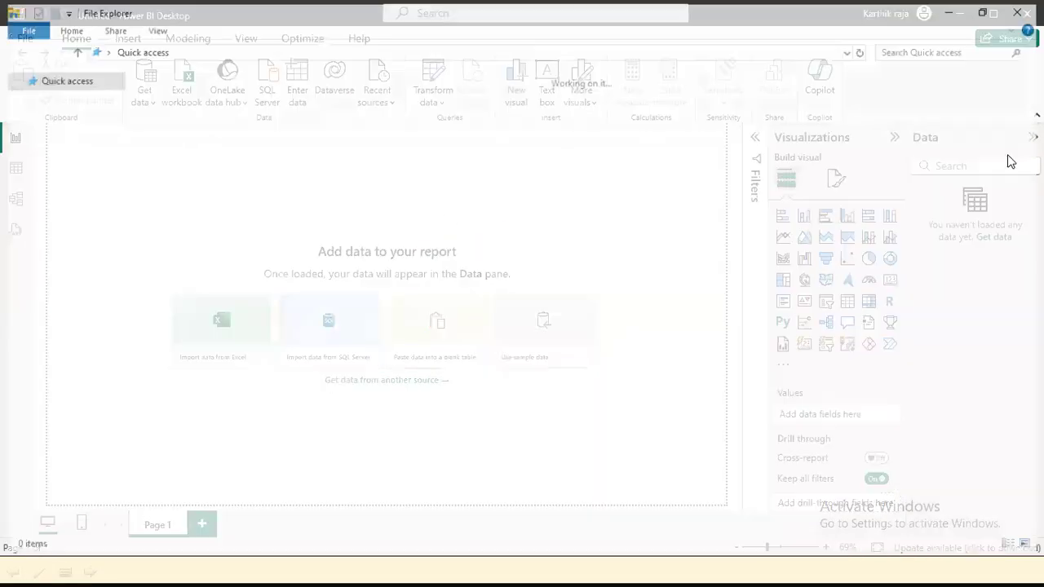
{"action": "left_click", "coordinate": [91, 449]}
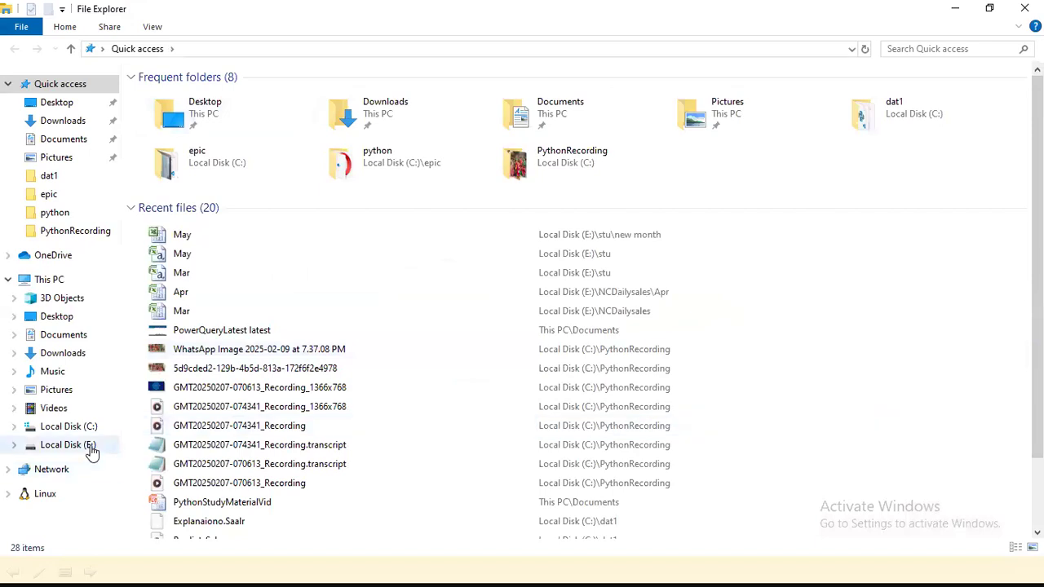
{"action": "left_click", "coordinate": [218, 367]}
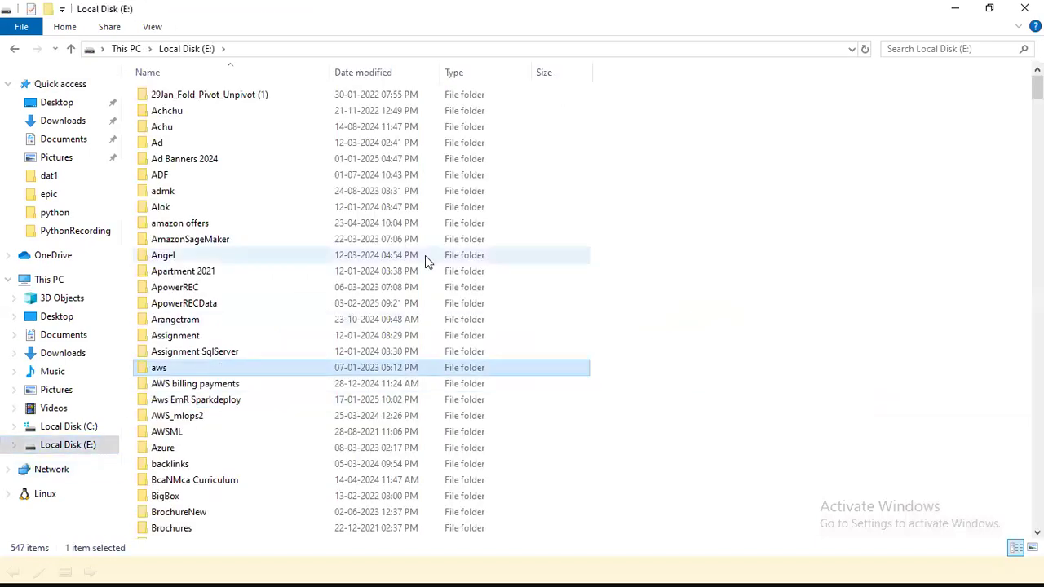
{"action": "key", "text": "n"}
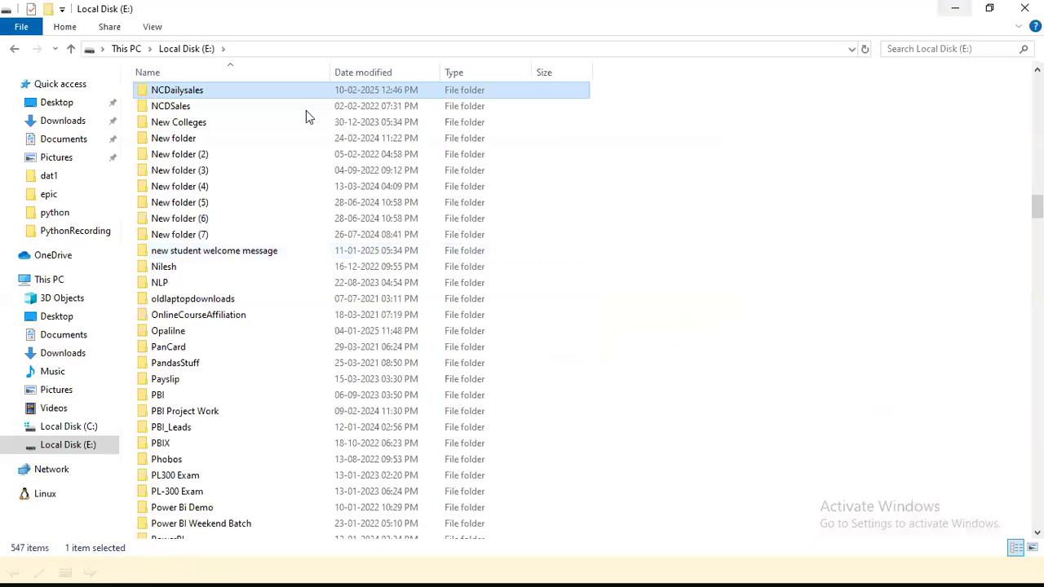
{"action": "double_click", "coordinate": [238, 99]}
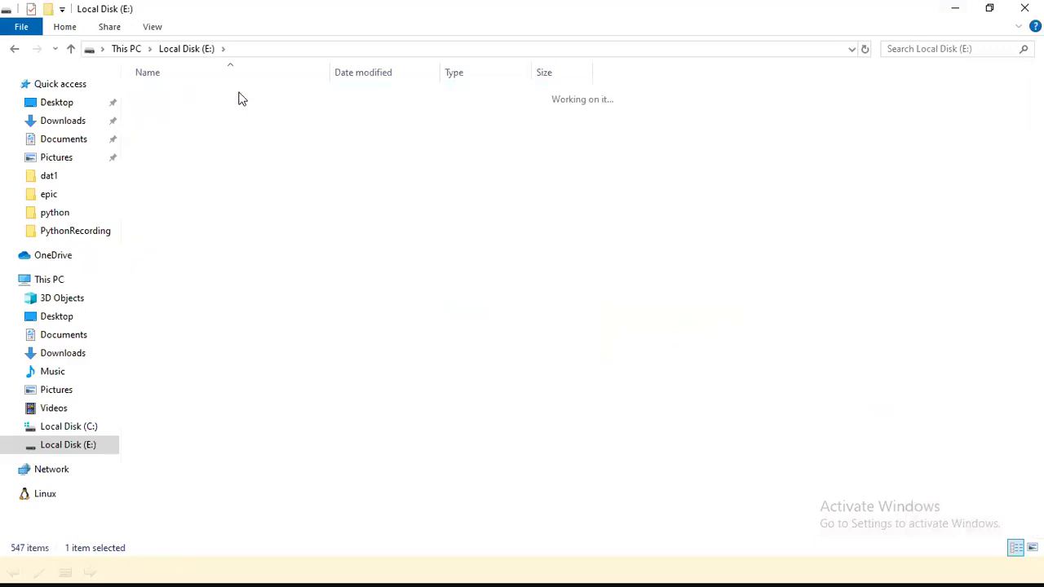
{"action": "left_click", "coordinate": [71, 51]}
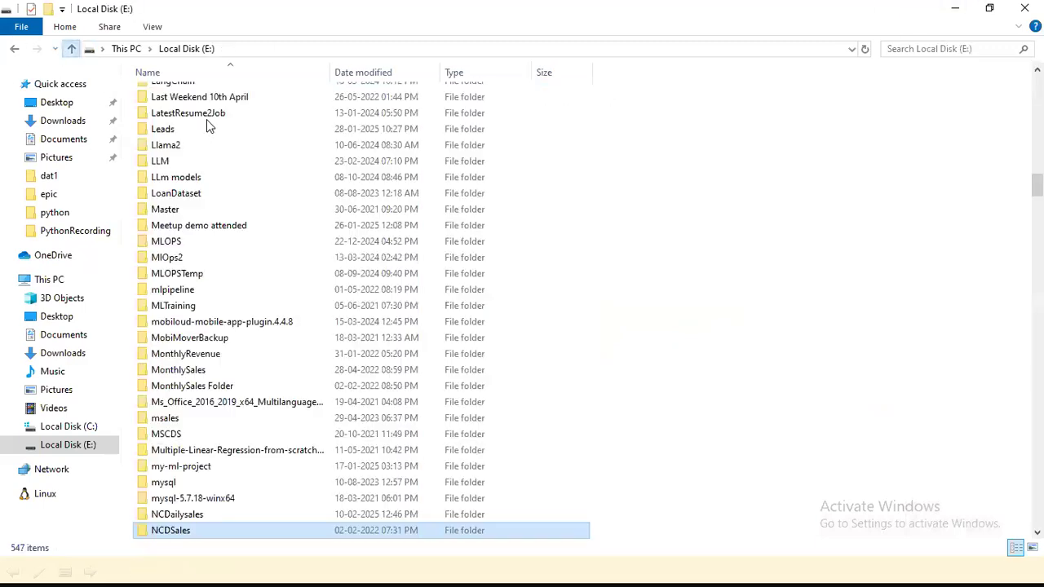
{"action": "double_click", "coordinate": [205, 513]}
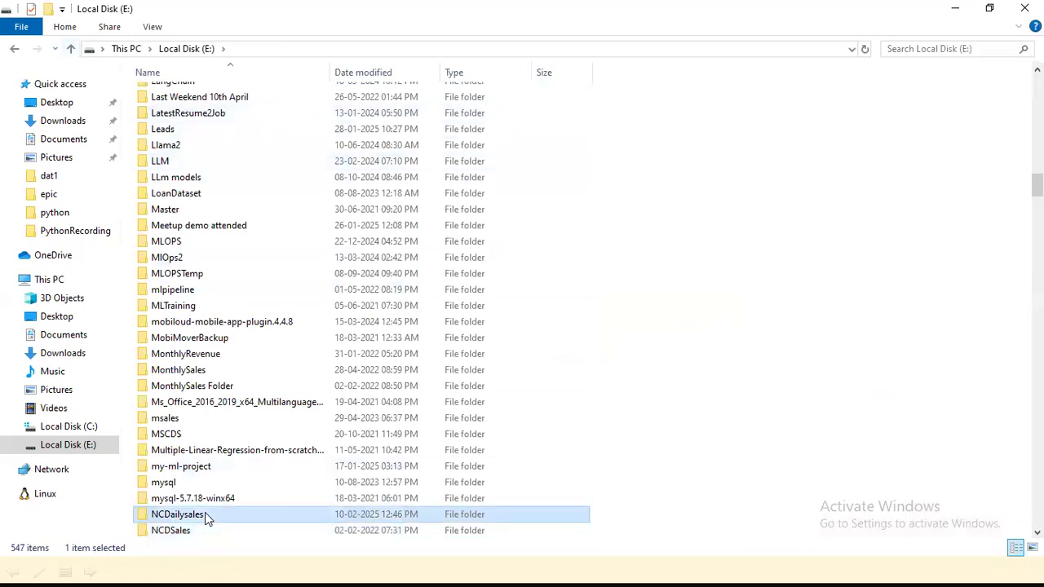
Paste the copied May workbook into the NCDailysales folder and delete the Mar workbook
{"action": "right_click", "coordinate": [677, 310]}
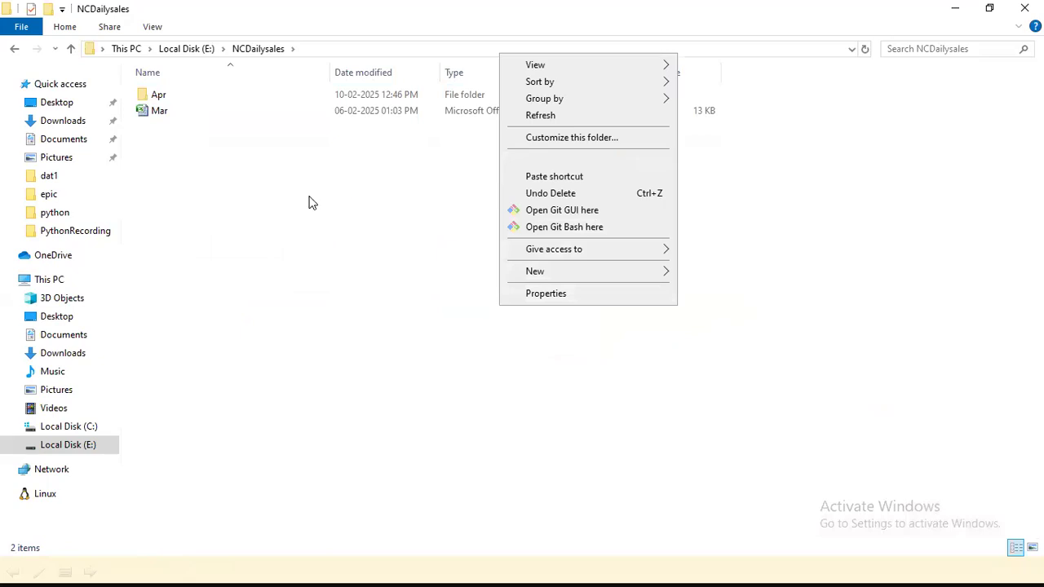
{"action": "key", "text": "ctrl+z"}
{"action": "left_click", "coordinate": [157, 117]}
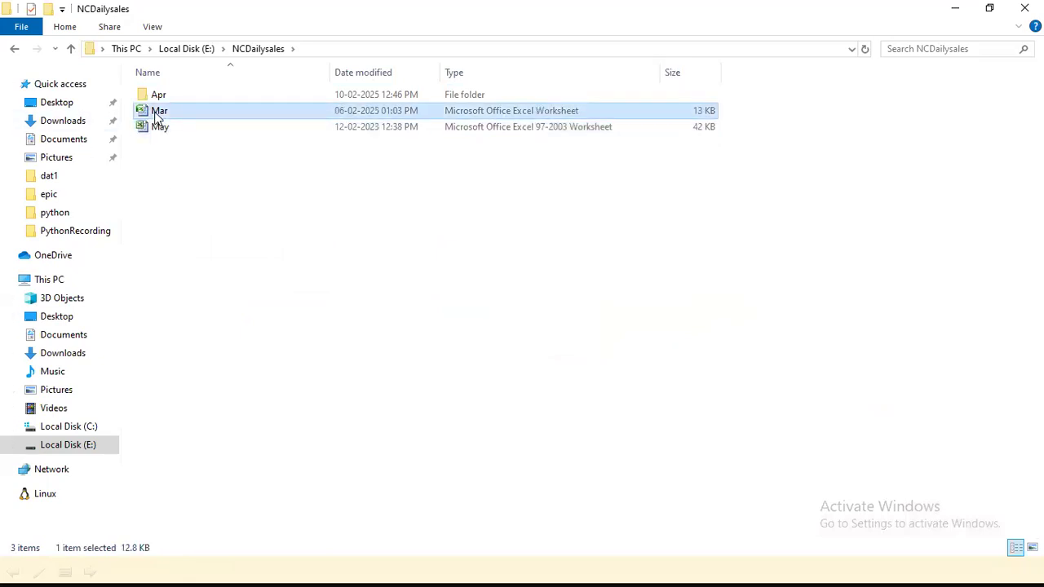
{"action": "key", "text": "Delete"}
{"action": "left_click", "coordinate": [387, 191]}
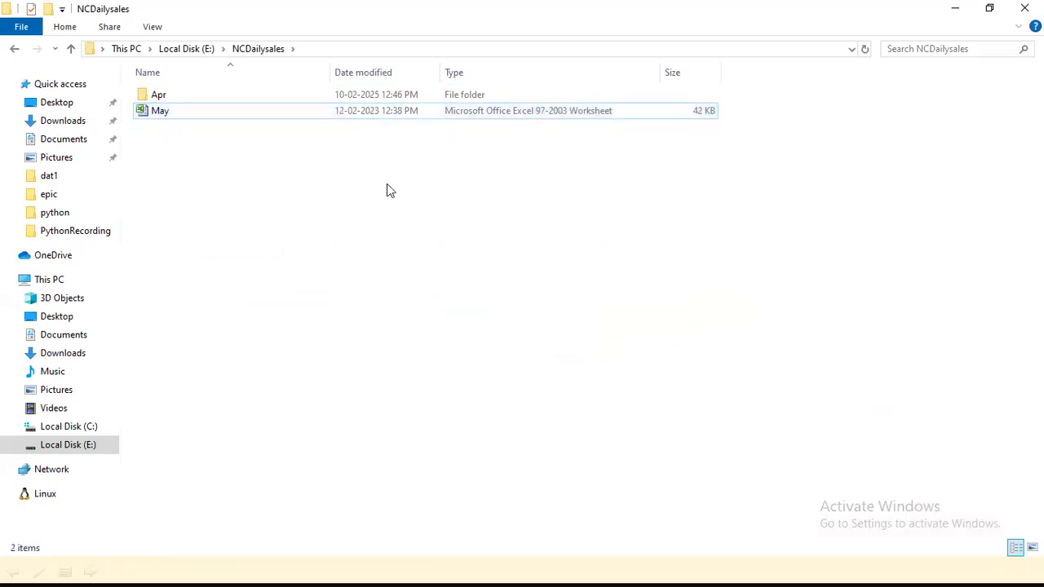
Check the contents of the Apr subfolder and return to Power BI Desktop
{"action": "double_click", "coordinate": [138, 94]}
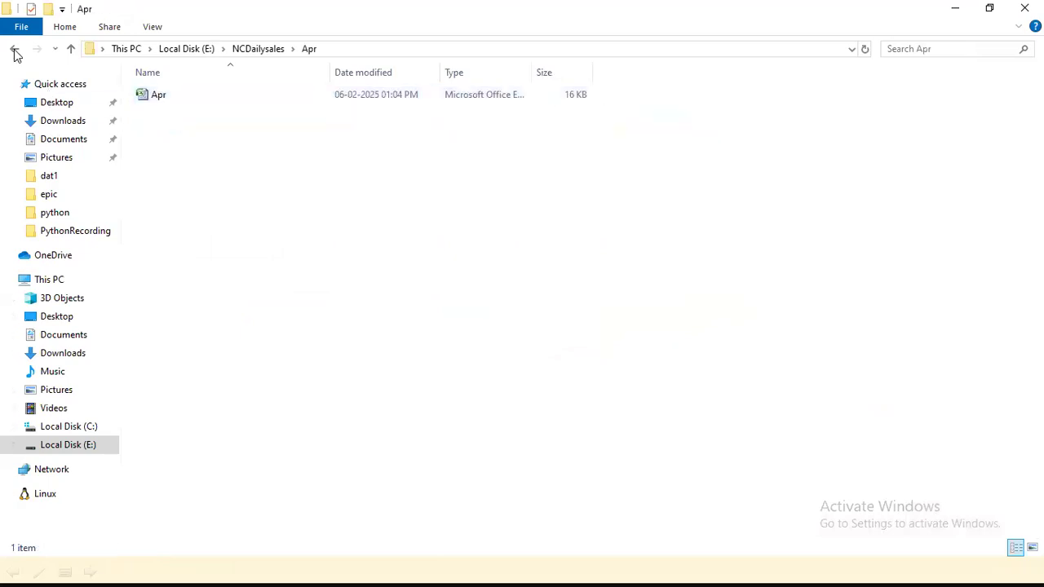
{"action": "key", "text": "BackSpace"}
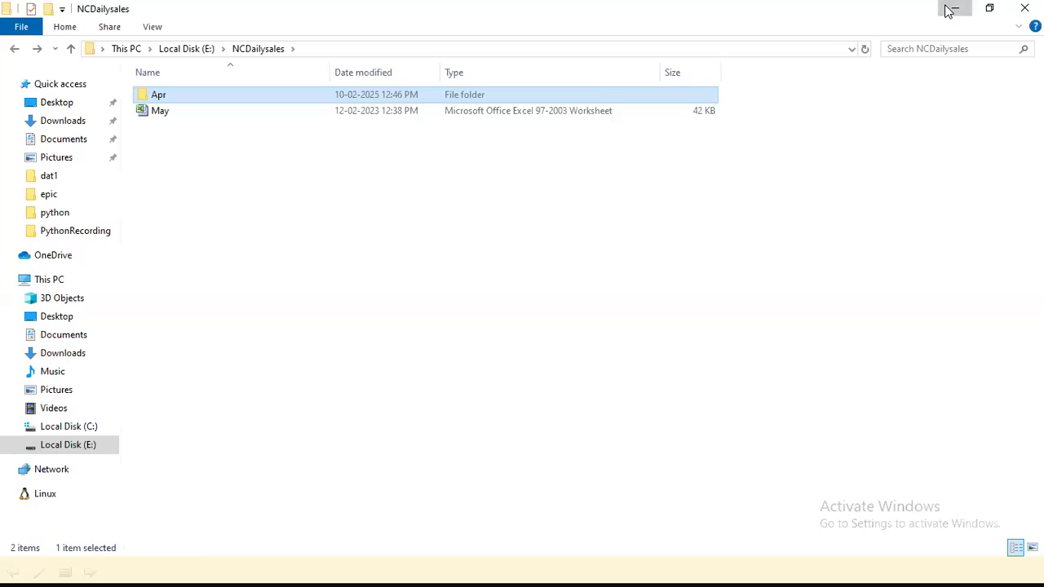
{"action": "left_click", "coordinate": [947, 7]}
Start a new data connection with the Folder connector and switch to File Explorer
{"action": "left_click", "coordinate": [144, 96]}
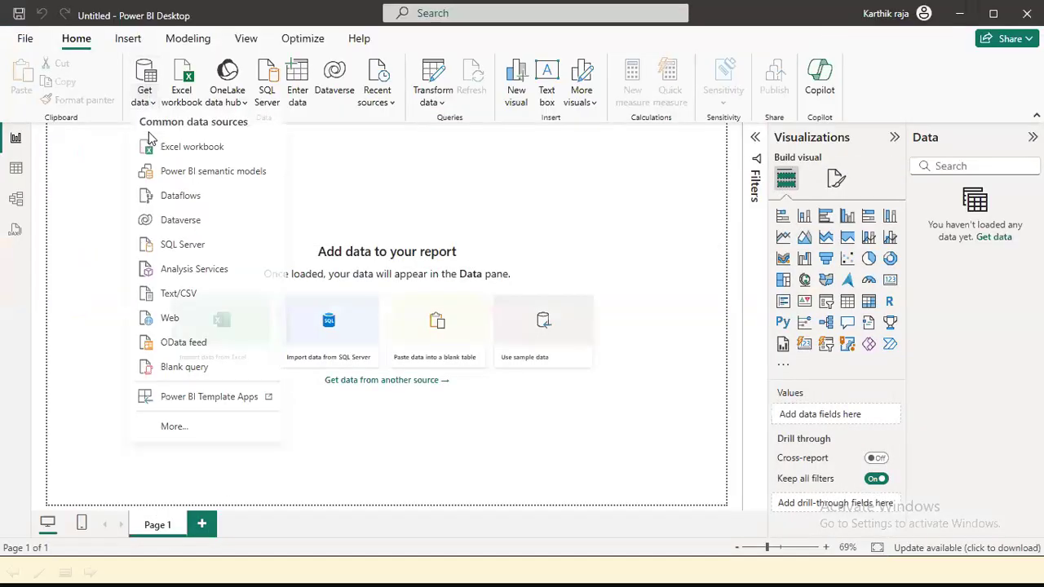
{"action": "left_click", "coordinate": [187, 433]}
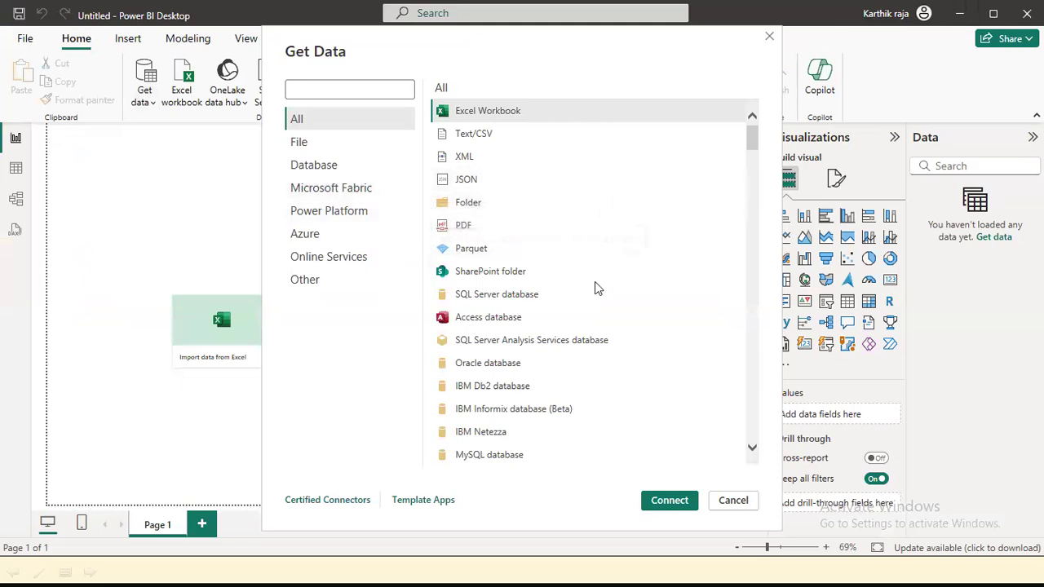
{"action": "double_click", "coordinate": [495, 203]}
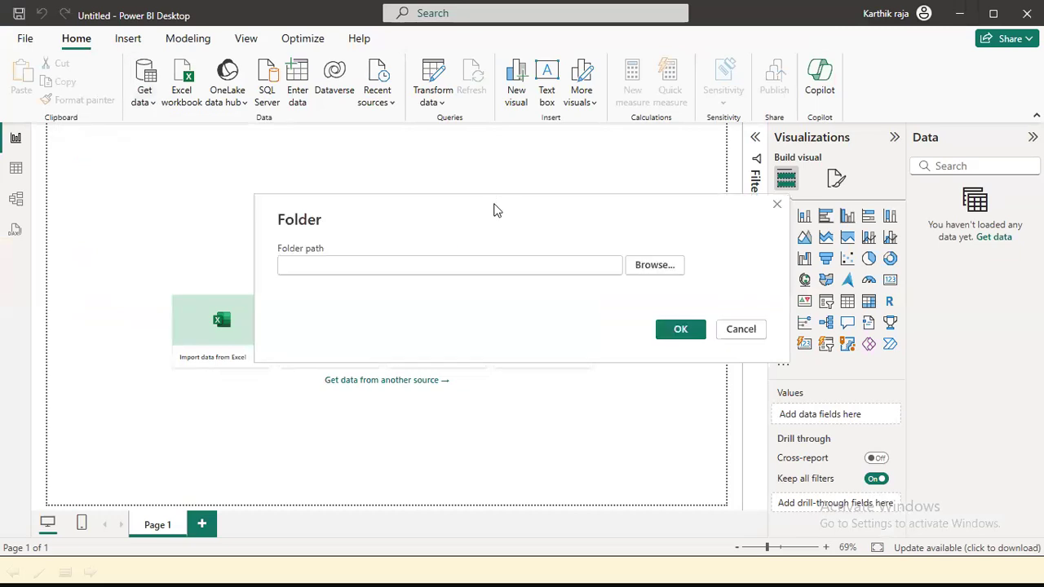
{"action": "key", "text": "alt+Tab"}
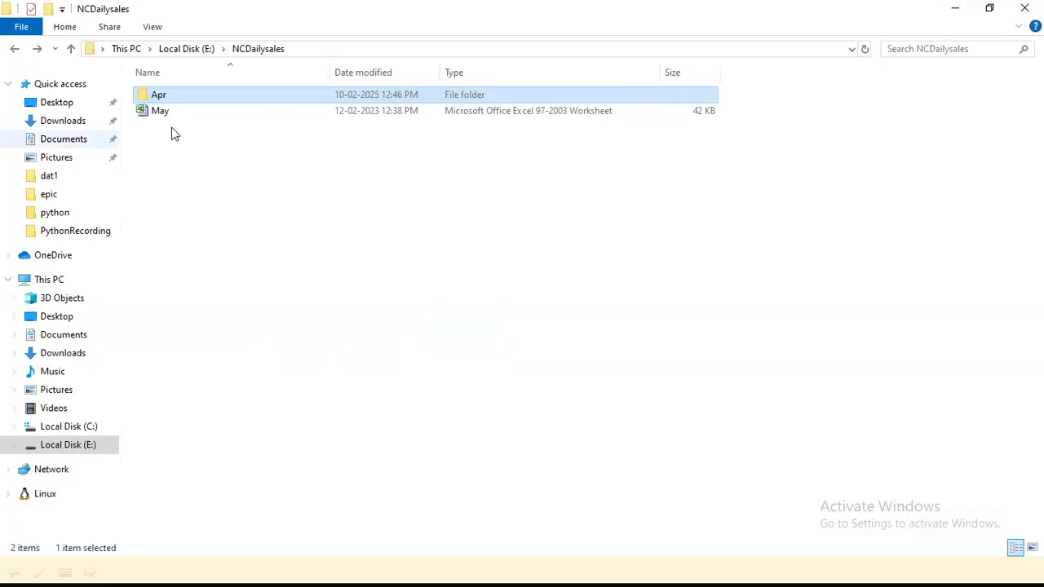
{"action": "left_click", "coordinate": [123, 49]}
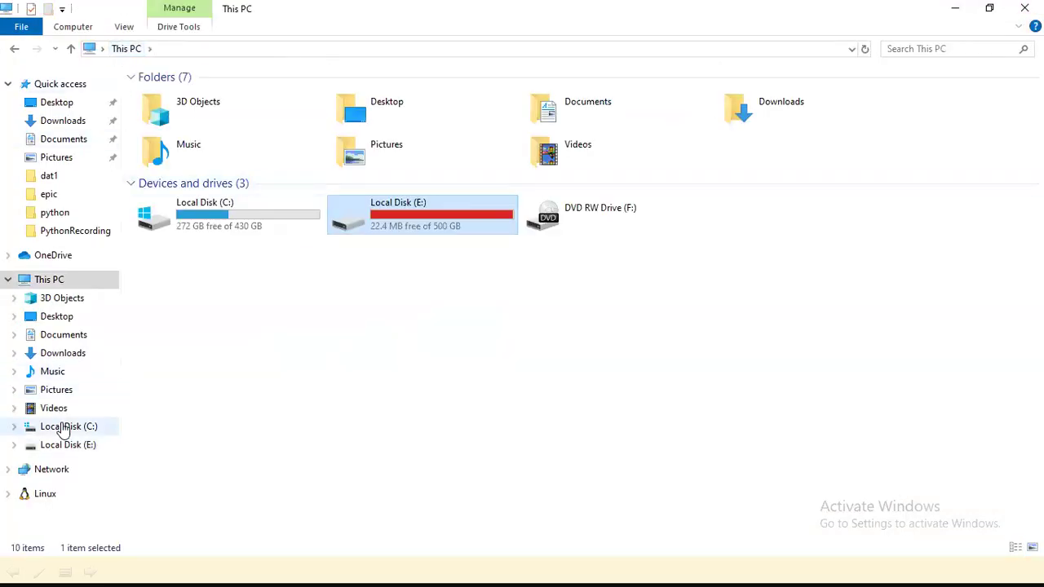
{"action": "left_click", "coordinate": [70, 445]}
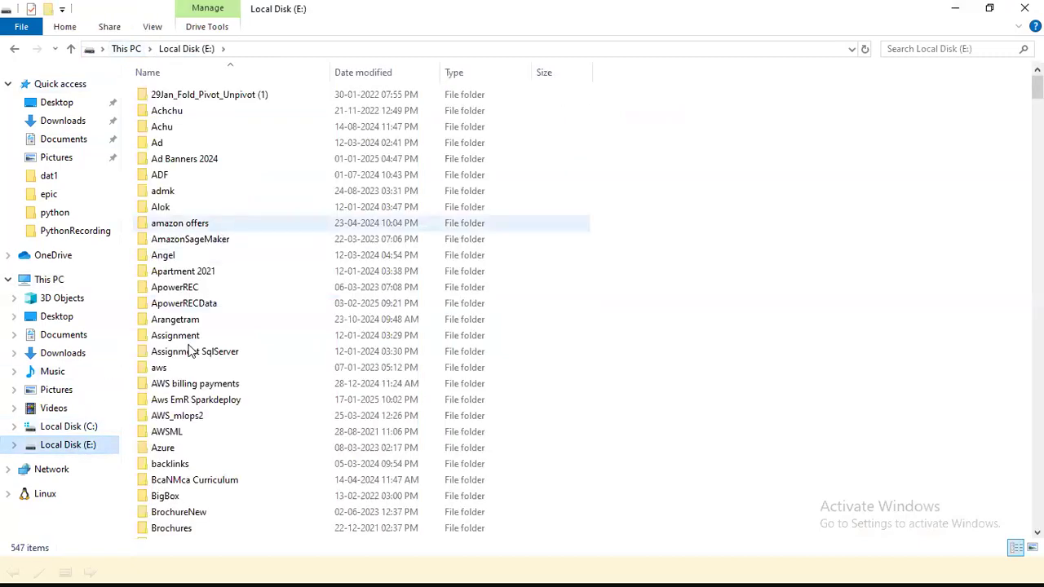
{"action": "scroll", "coordinate": [240, 375], "scroll_direction": "down", "scroll_amount": 1}
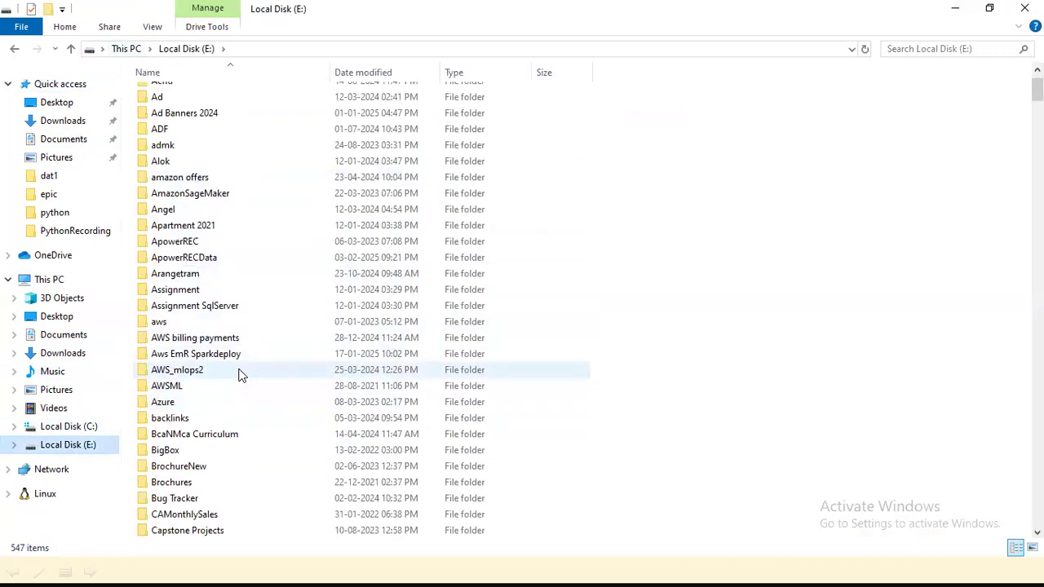
{"action": "left_click", "coordinate": [240, 375]}
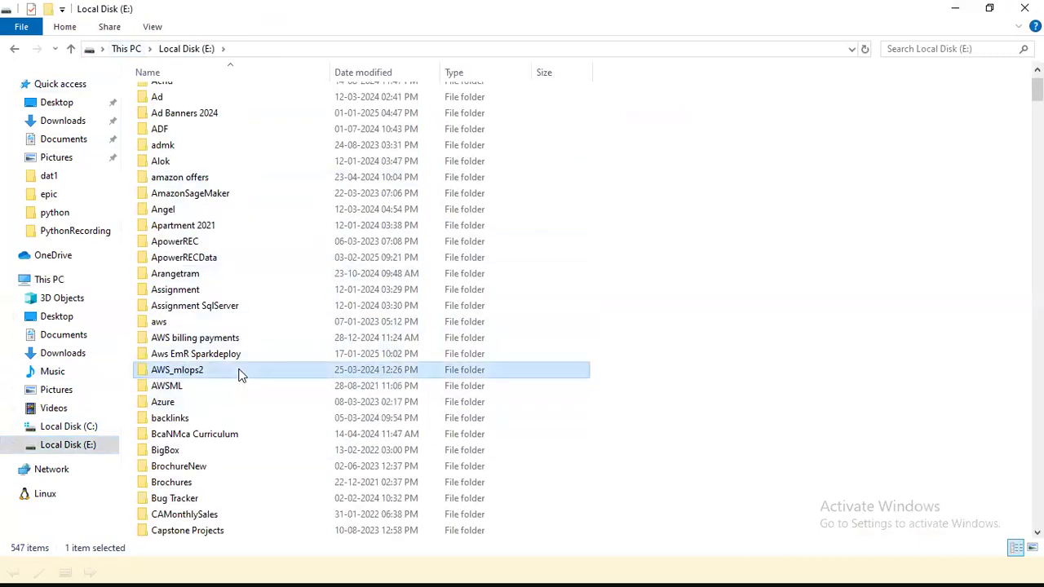
{"action": "key", "text": "n"}
{"action": "key", "text": "alt+Up"}
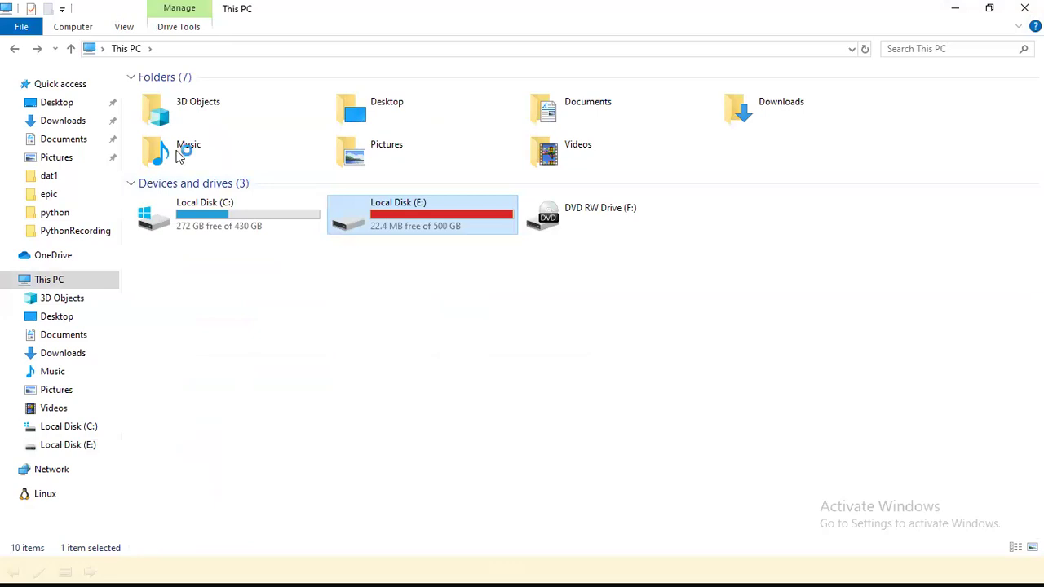
Open the NCDailysales folder on Local Disk (E:) and copy its folder path
{"action": "left_click", "coordinate": [70, 444]}
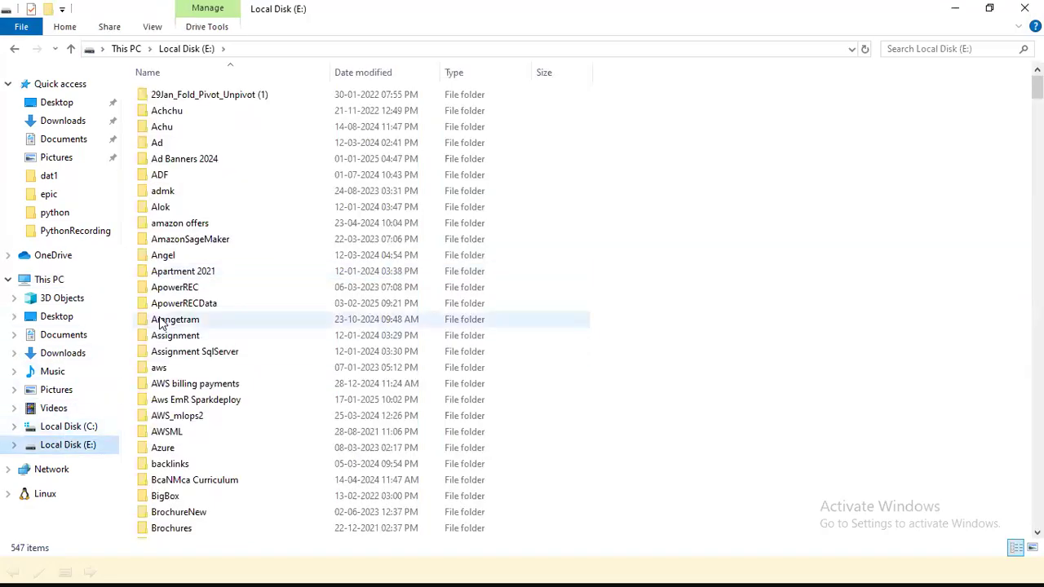
{"action": "left_click", "coordinate": [157, 321]}
{"action": "key", "text": "n"}
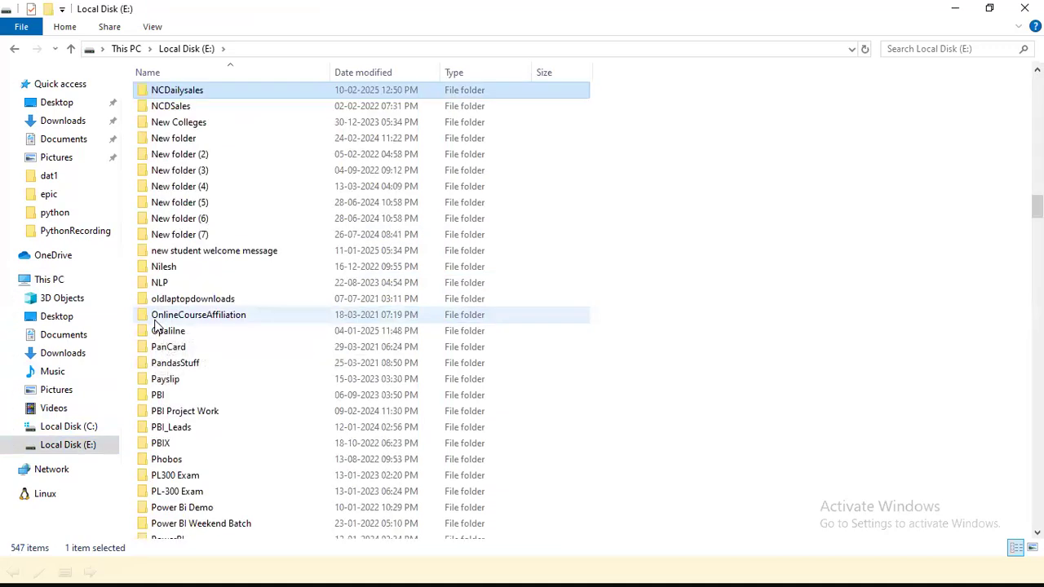
{"action": "double_click", "coordinate": [181, 94]}
{"action": "left_click", "coordinate": [318, 47]}
{"action": "right_click", "coordinate": [318, 48]}
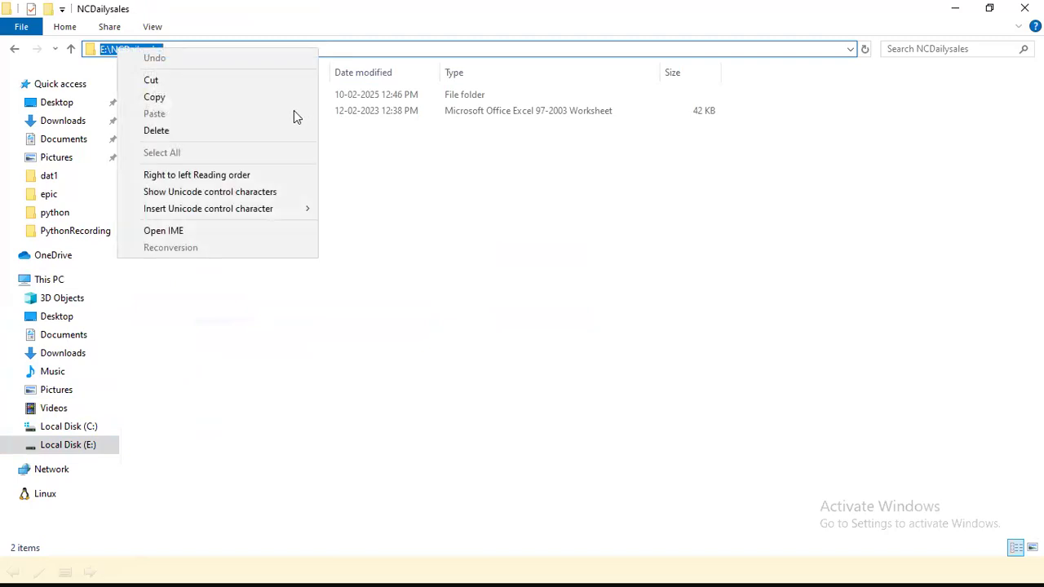
{"action": "left_click", "coordinate": [261, 97]}
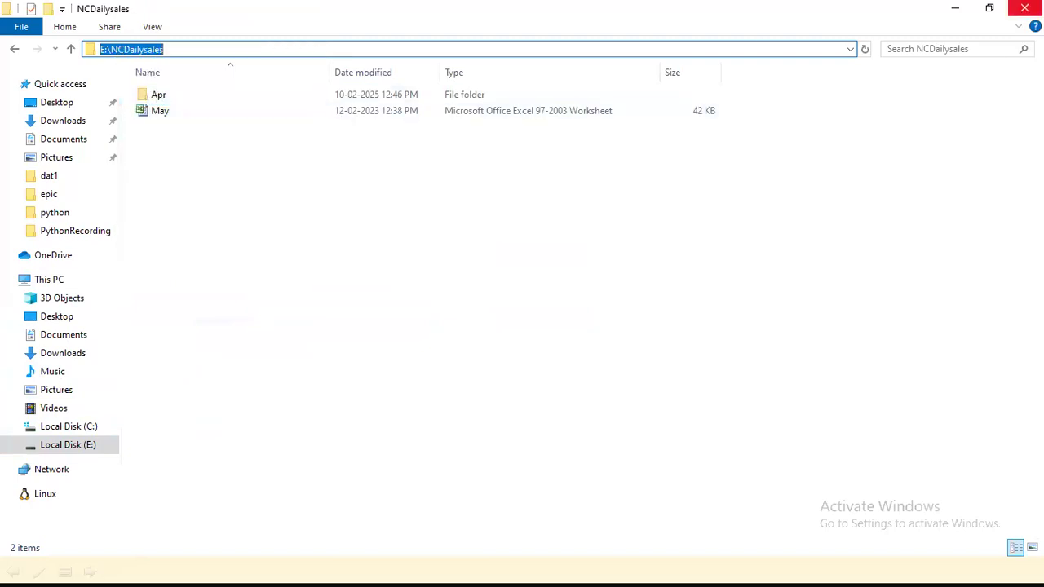
Back in Power BI Desktop, set the folder path to E:\NCDailysales and open the file list for transformation in Power Query Editor
{"action": "left_click", "coordinate": [1024, 8]}
{"action": "left_click", "coordinate": [372, 263]}
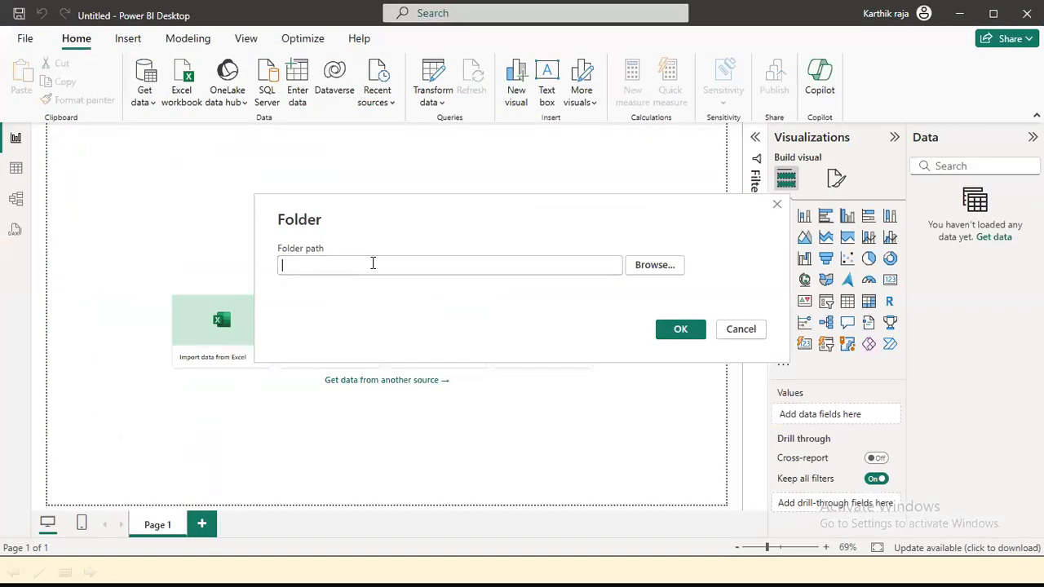
{"action": "key", "text": "ctrl+v"}
{"action": "left_click", "coordinate": [679, 330]}
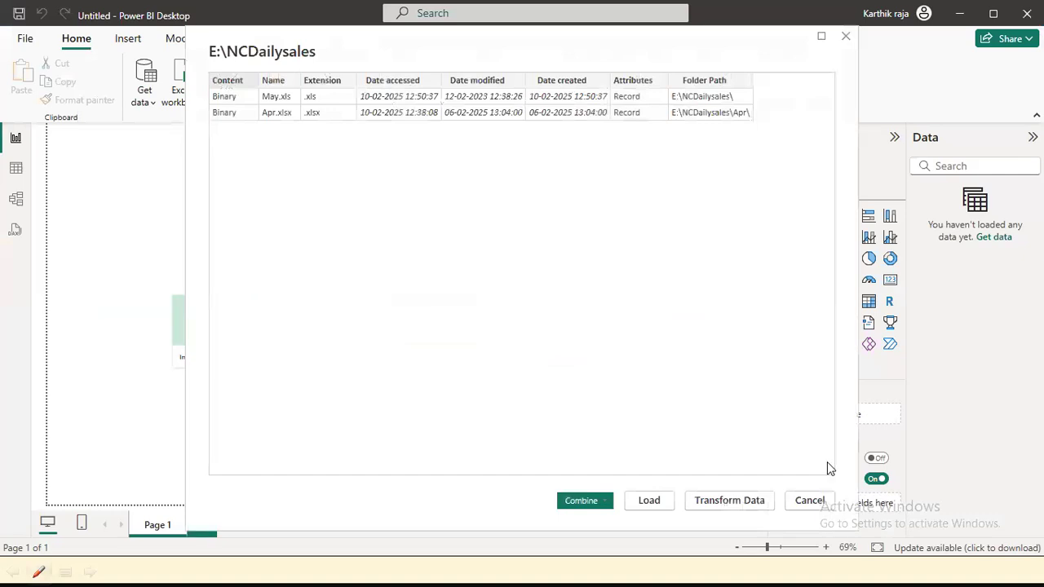
{"action": "left_click", "coordinate": [701, 498]}
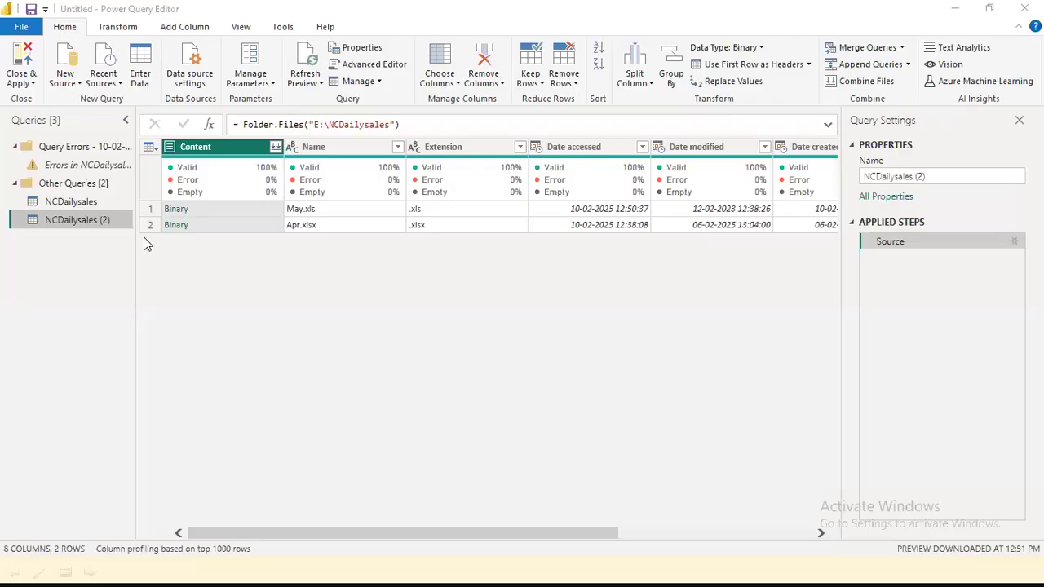
Remove all columns except Content and Name from the NCDailysales (2) query
{"action": "left_click", "coordinate": [356, 141], "text": "ctrl"}
{"action": "right_click", "coordinate": [356, 140]}
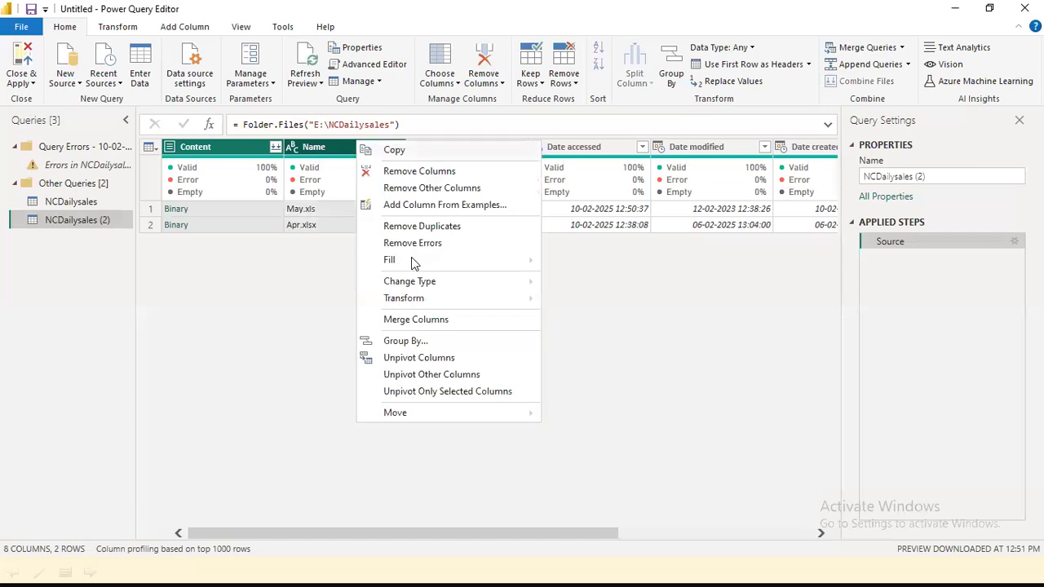
{"action": "left_click", "coordinate": [489, 190]}
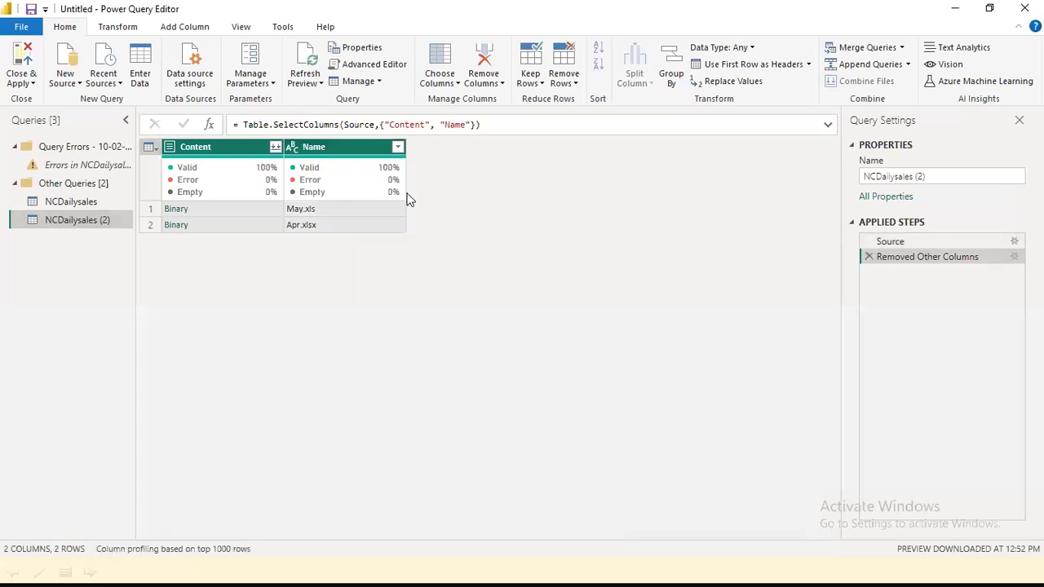
Try to combine the binary files in the Content column of the NCDailysales (2) query
{"action": "left_click", "coordinate": [275, 148]}
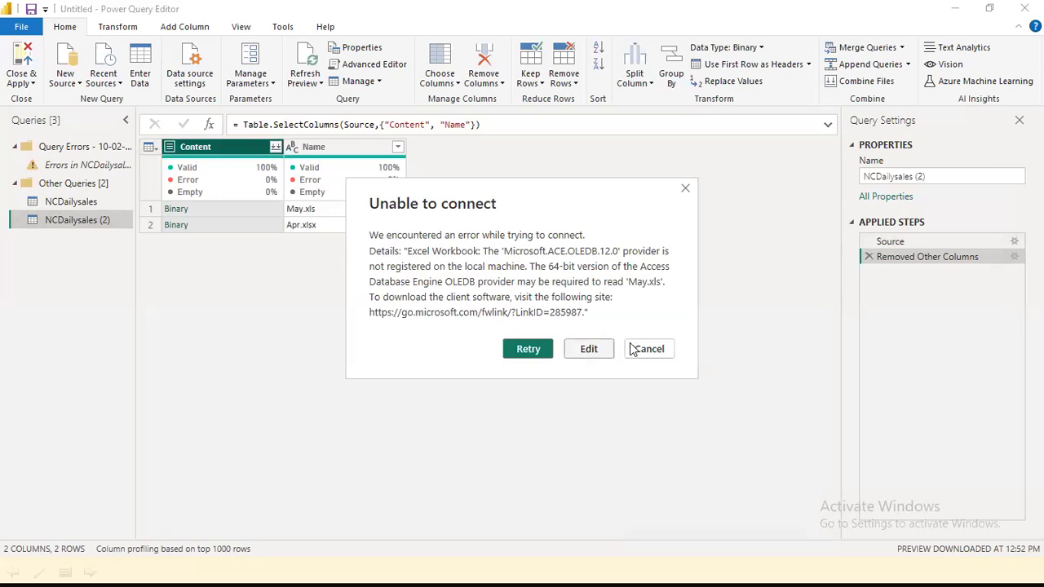
{"action": "left_click", "coordinate": [641, 350]}
{"action": "left_click", "coordinate": [368, 151]}
{"action": "left_click", "coordinate": [263, 146]}
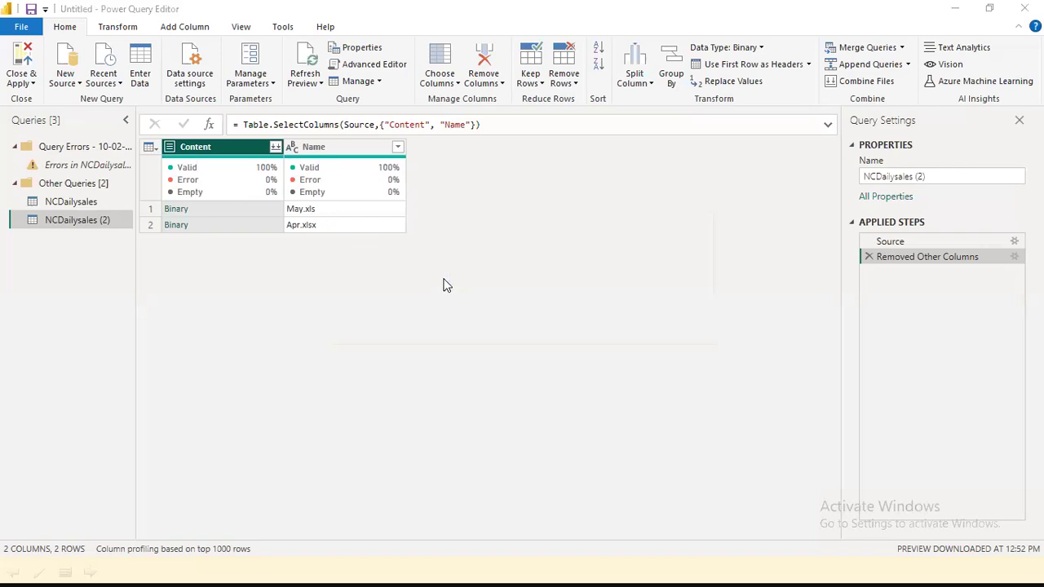
{"action": "left_click", "coordinate": [641, 351]}
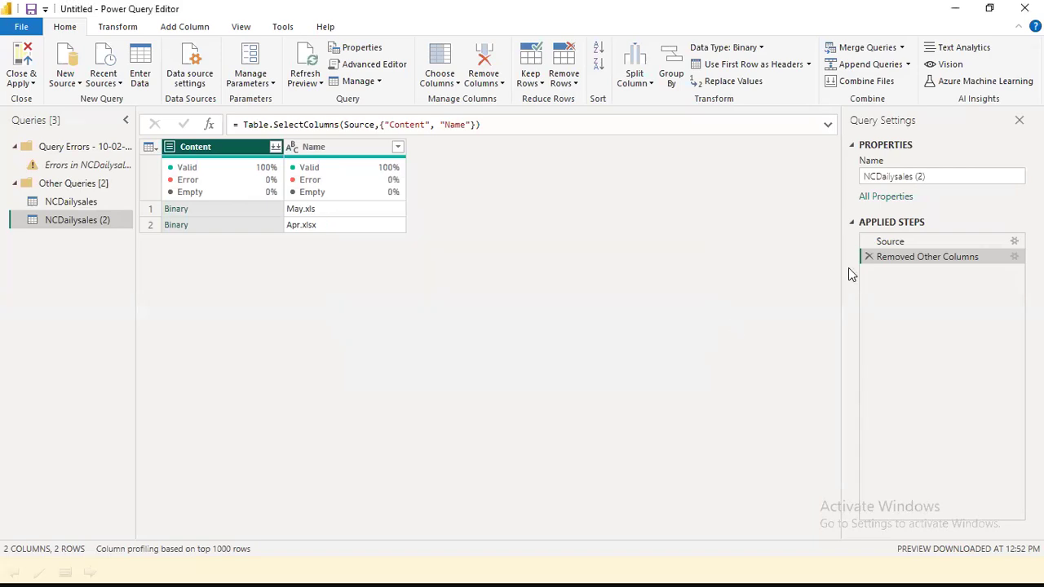
Leave Power Query Editor and switch to a File Explorer window
{"action": "left_click", "coordinate": [954, 10]}
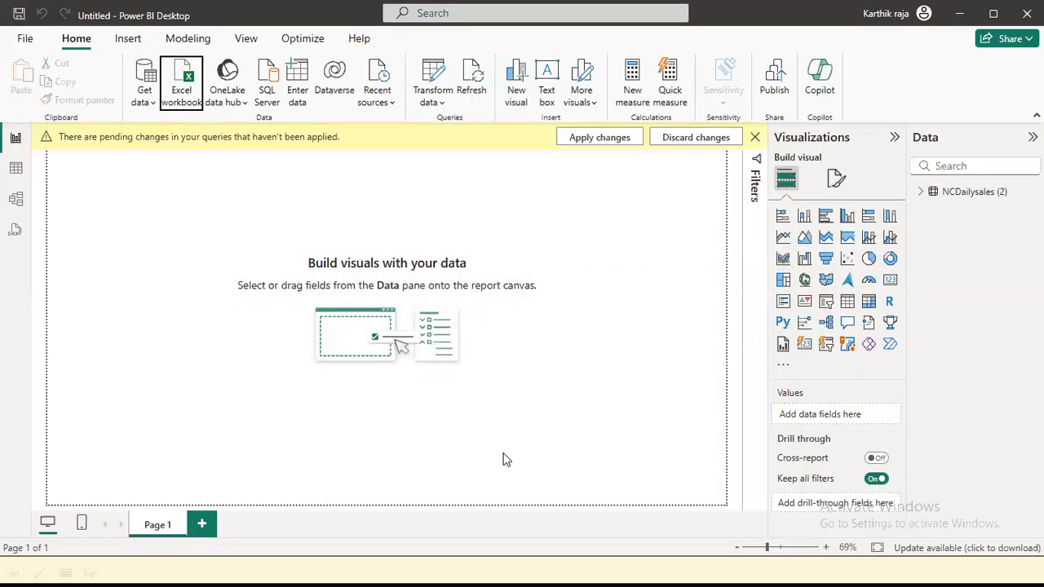
{"action": "key", "text": "alt+Tab"}
{"action": "key", "text": "alt+Tab"}
{"action": "key", "text": "alt+Tab"}
{"action": "key", "text": "alt+Tab"}
{"action": "key", "text": "alt+Tab"}
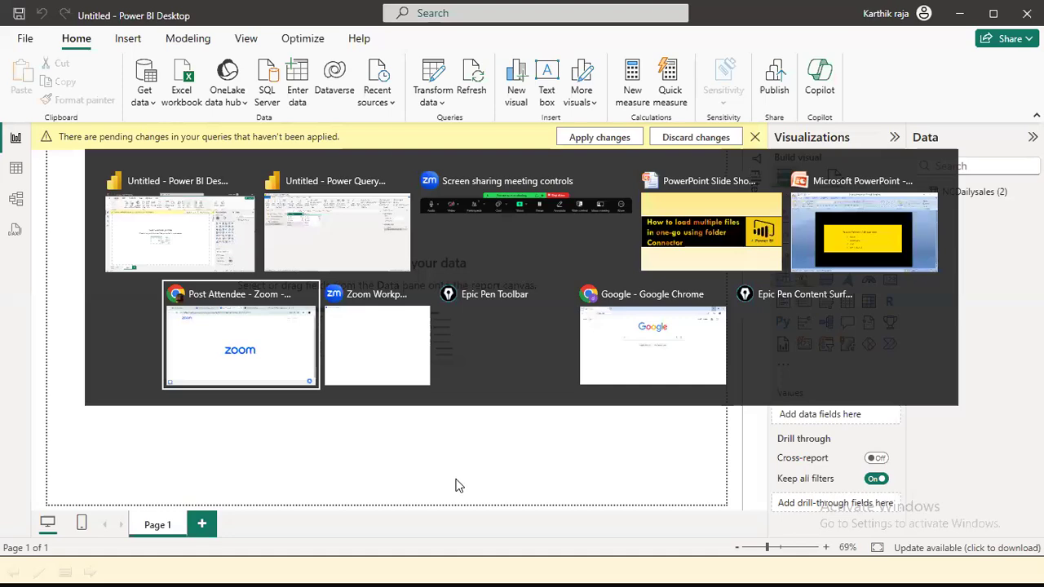
{"action": "key", "text": "Escape"}
{"action": "key", "text": "super"}
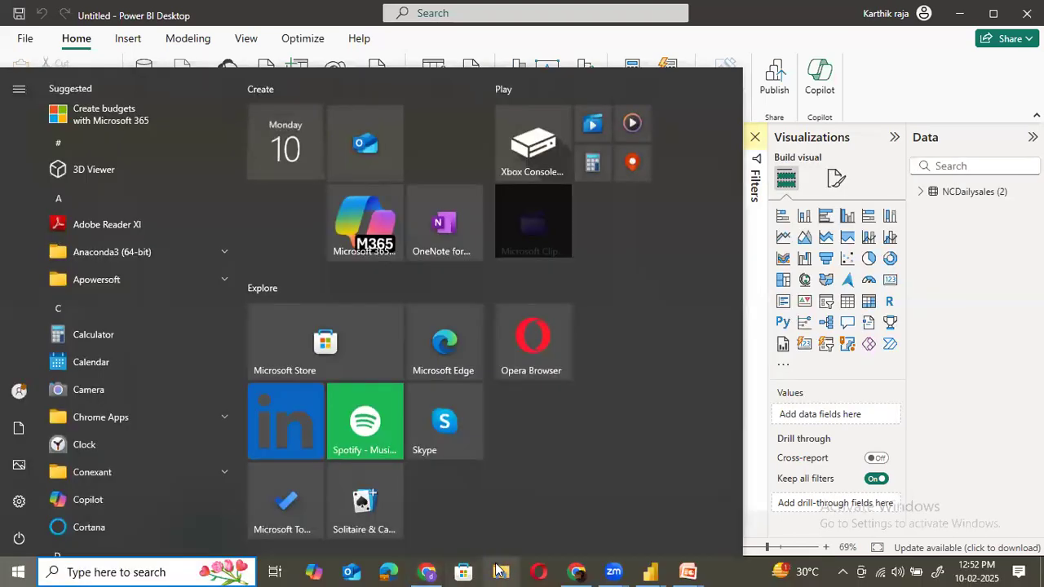
{"action": "left_click", "coordinate": [501, 570]}
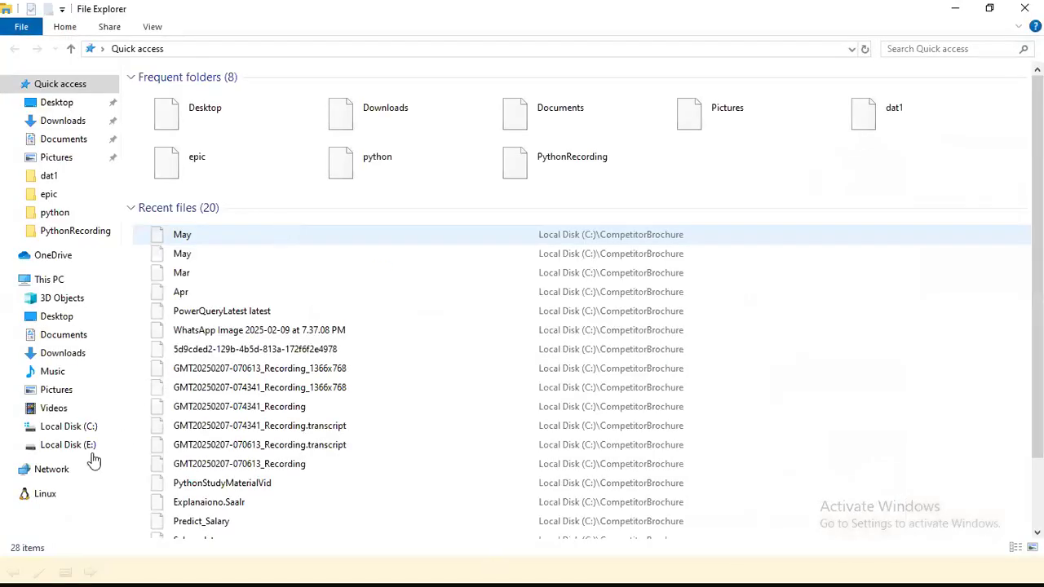
Open the May Excel 97-2003 workbook from the NCDailysales folder on Local Disk (E:)
{"action": "left_click", "coordinate": [82, 446]}
{"action": "left_click", "coordinate": [194, 277]}
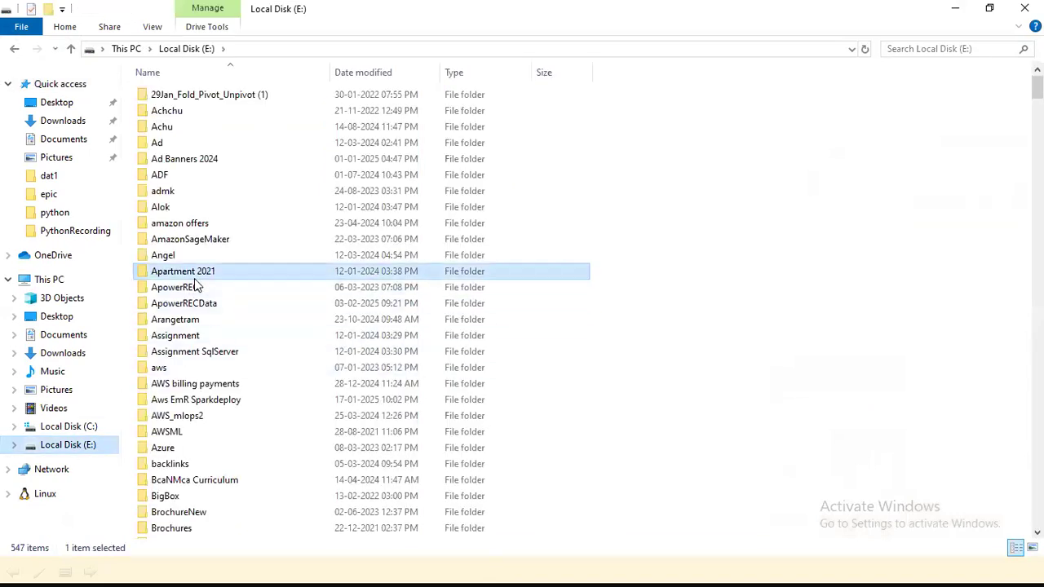
{"action": "key", "text": "n"}
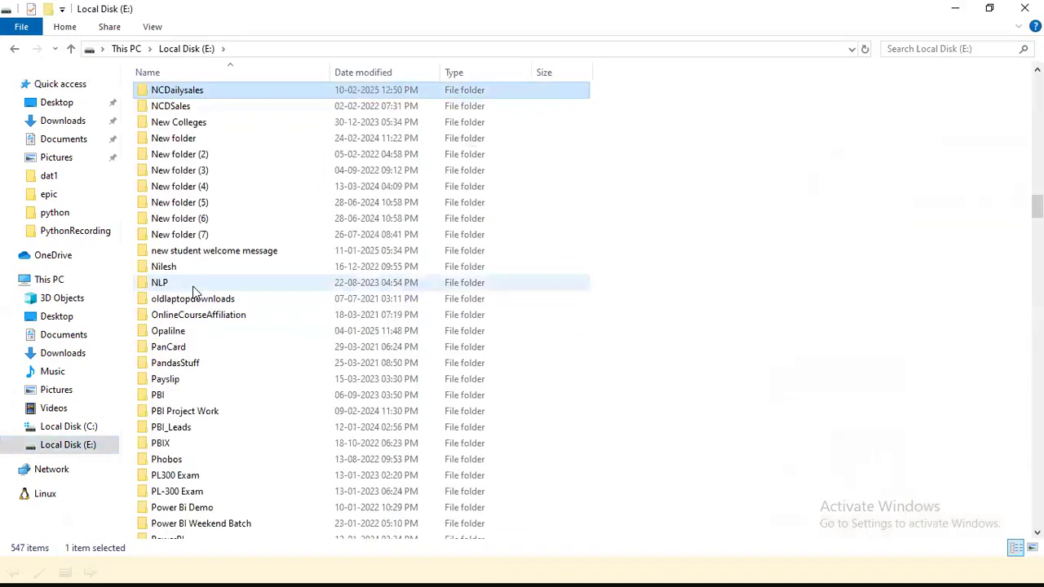
{"action": "double_click", "coordinate": [199, 93]}
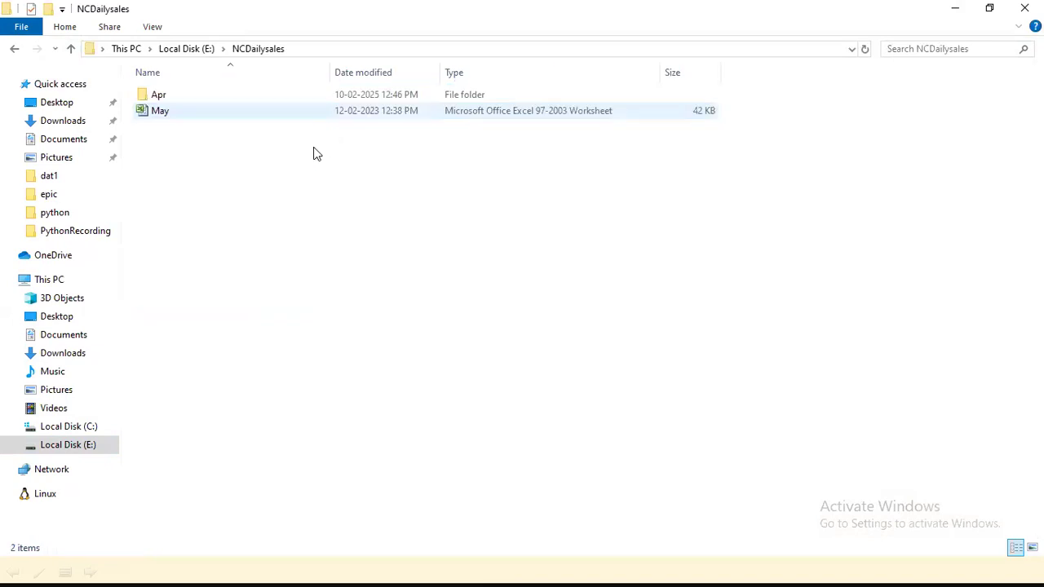
{"action": "left_click", "coordinate": [160, 98]}
{"action": "double_click", "coordinate": [160, 111]}
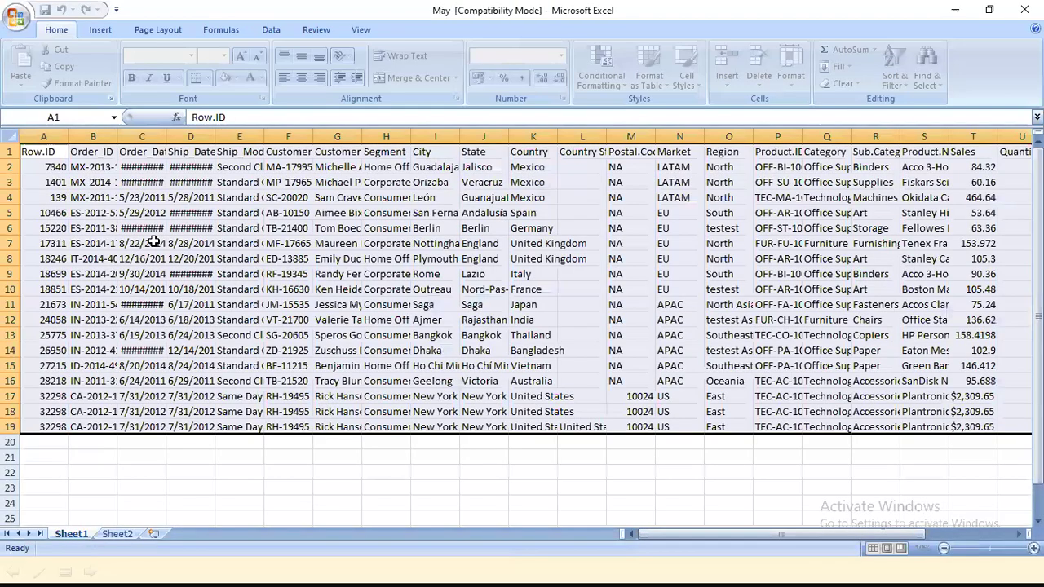
Save a copy of the workbook as May in Excel Workbook format in the NCDailysales folder
{"action": "key", "text": "alt"}
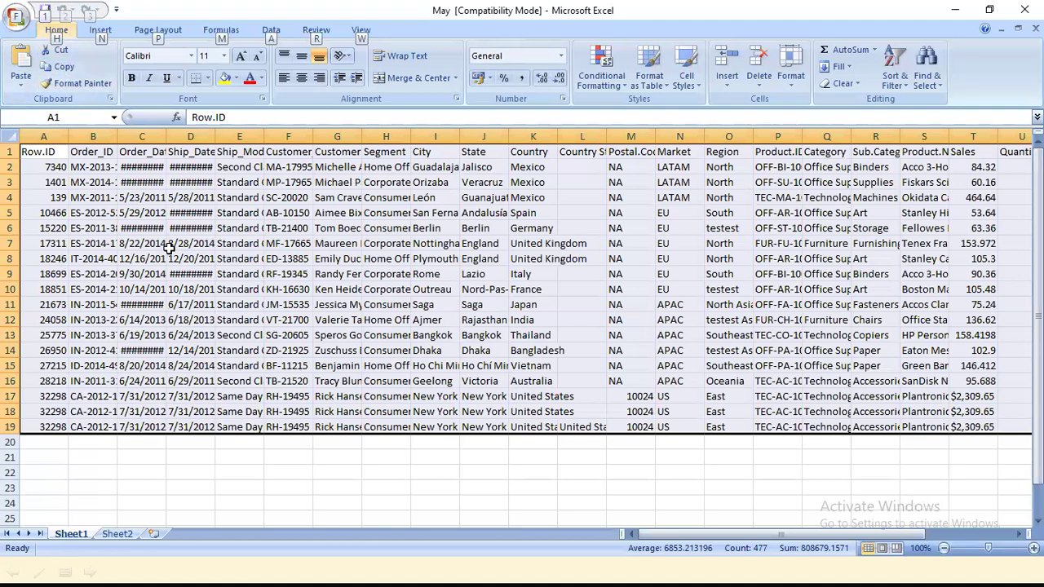
{"action": "left_click", "coordinate": [148, 4]}
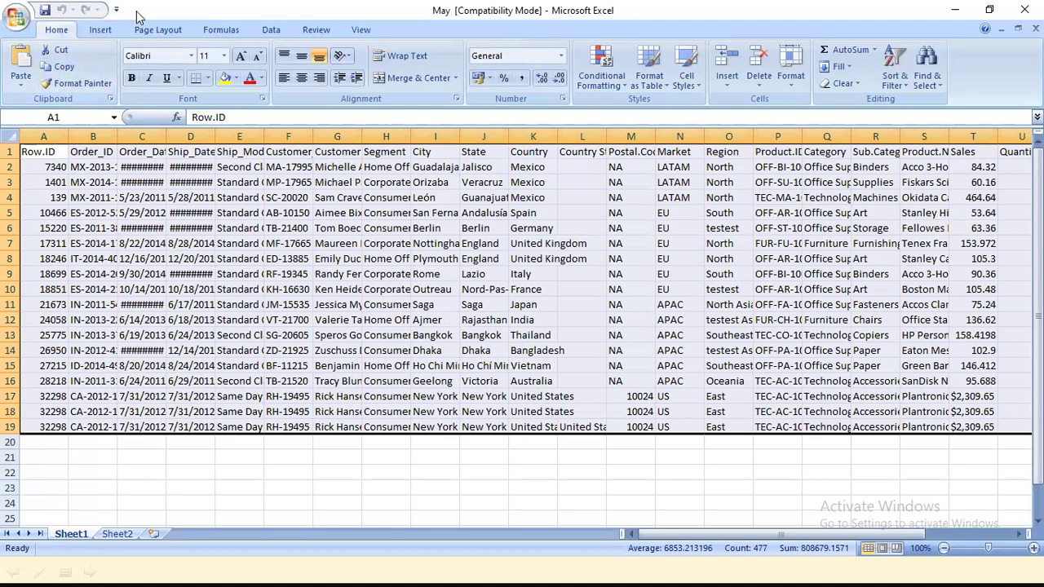
{"action": "left_click", "coordinate": [16, 16]}
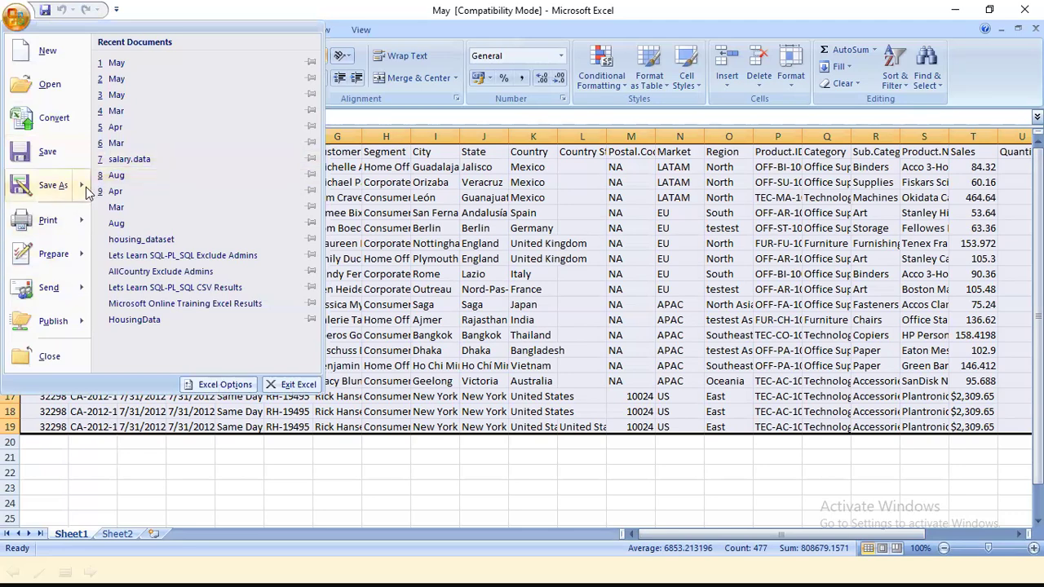
{"action": "mouse_move", "coordinate": [90, 186]}
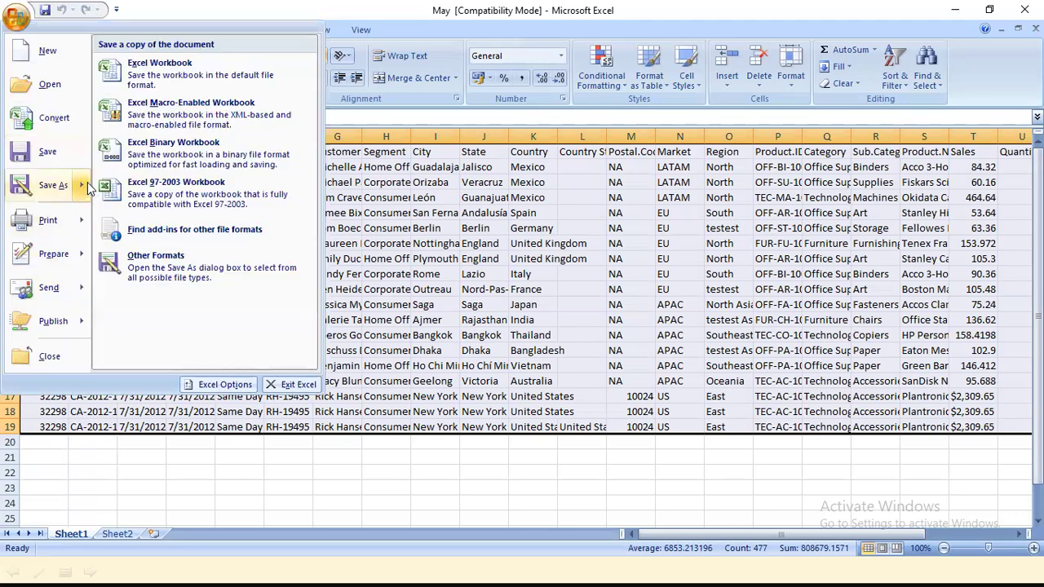
{"action": "left_click", "coordinate": [268, 80]}
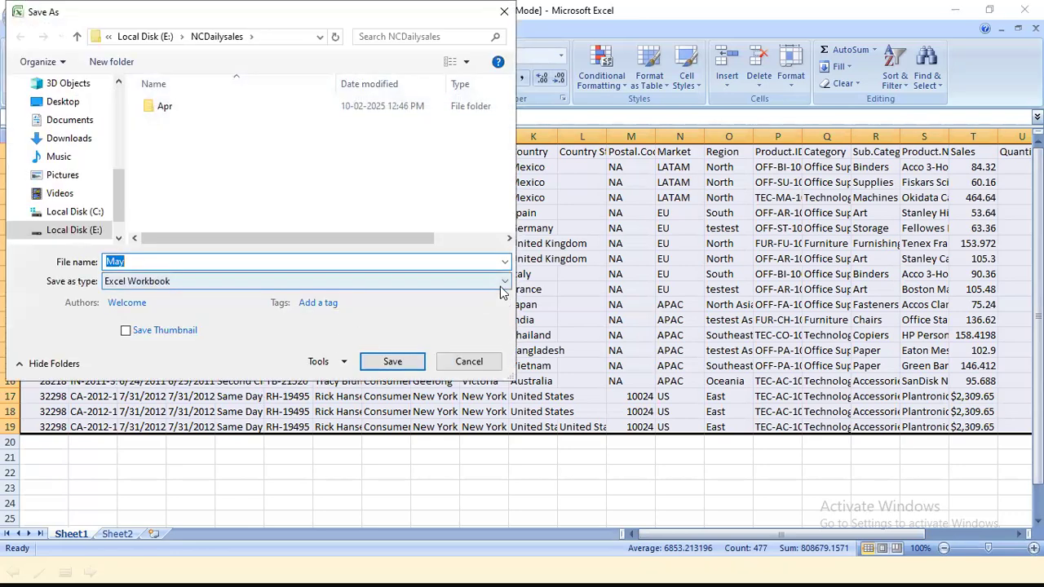
{"action": "left_click", "coordinate": [503, 283]}
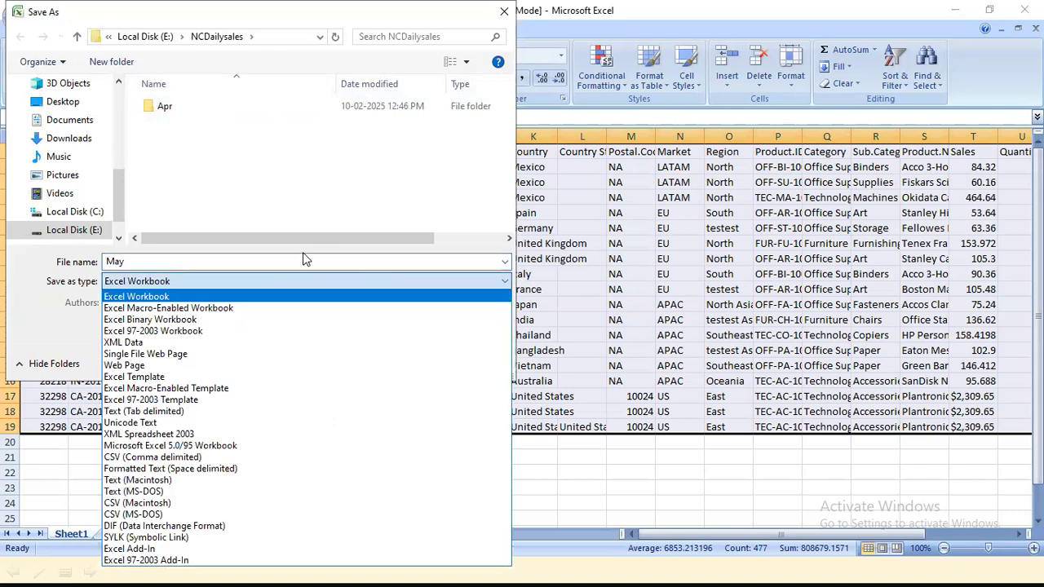
{"action": "left_click", "coordinate": [224, 267]}
{"action": "double_click", "coordinate": [225, 266]}
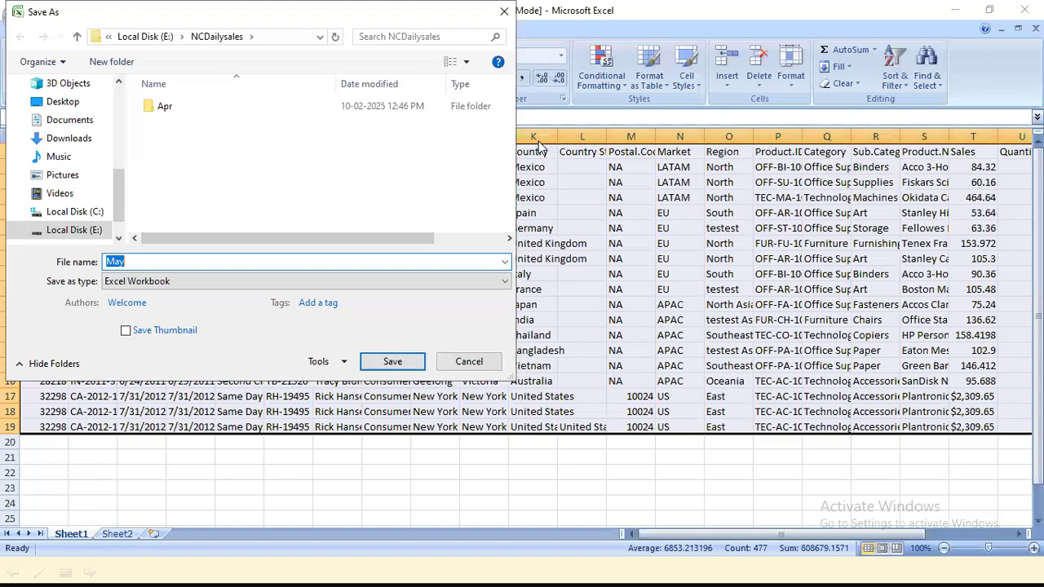
{"action": "key", "text": "Return"}
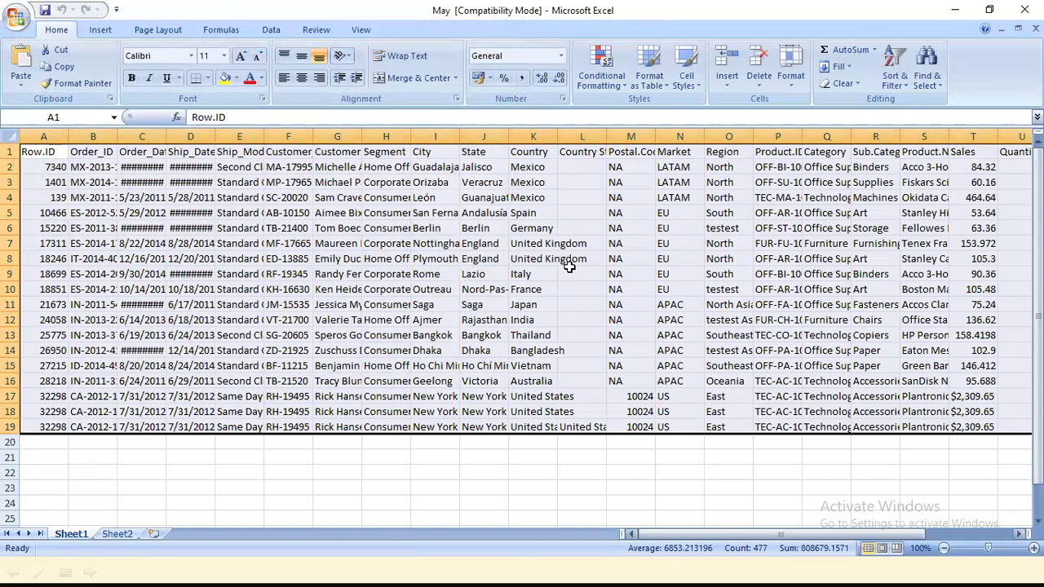
Check the saved file in File Explorer, then return to Power BI Desktop and discard the pending query changes
{"action": "key", "text": "alt+Tab"}
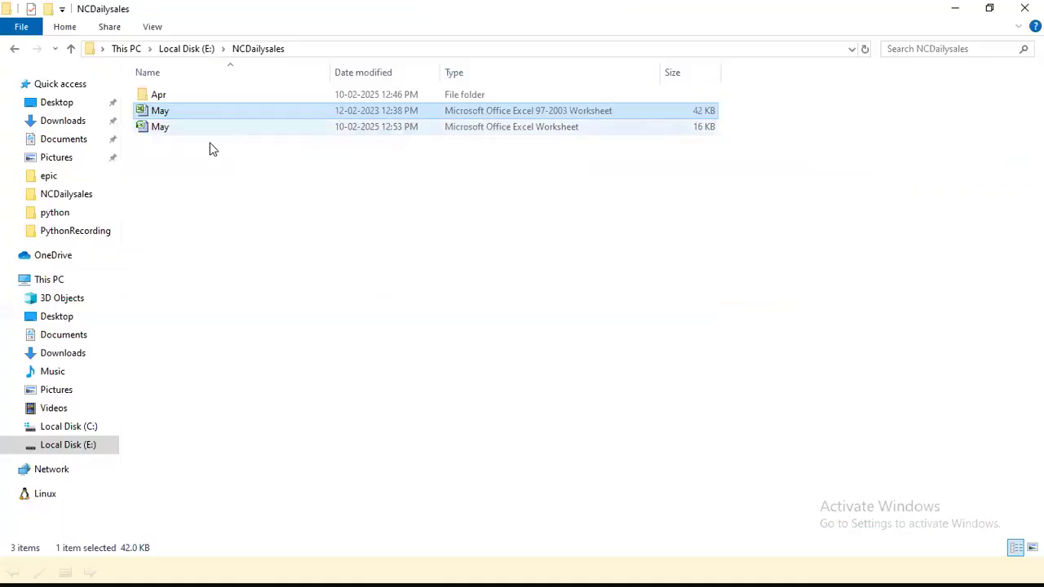
{"action": "key", "text": "alt+Tab"}
{"action": "key", "text": "alt+Tab"}
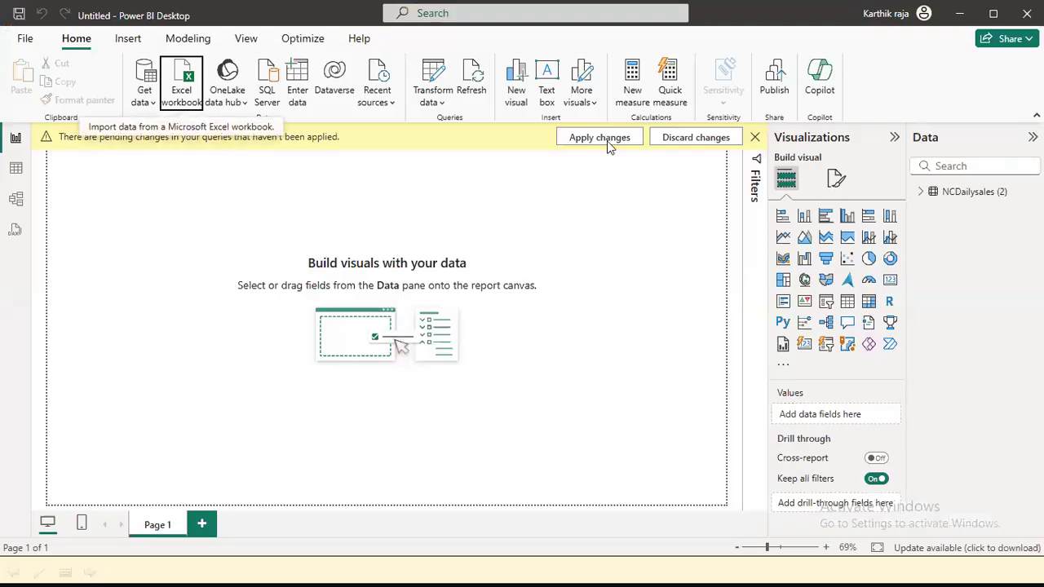
{"action": "left_click", "coordinate": [666, 144]}
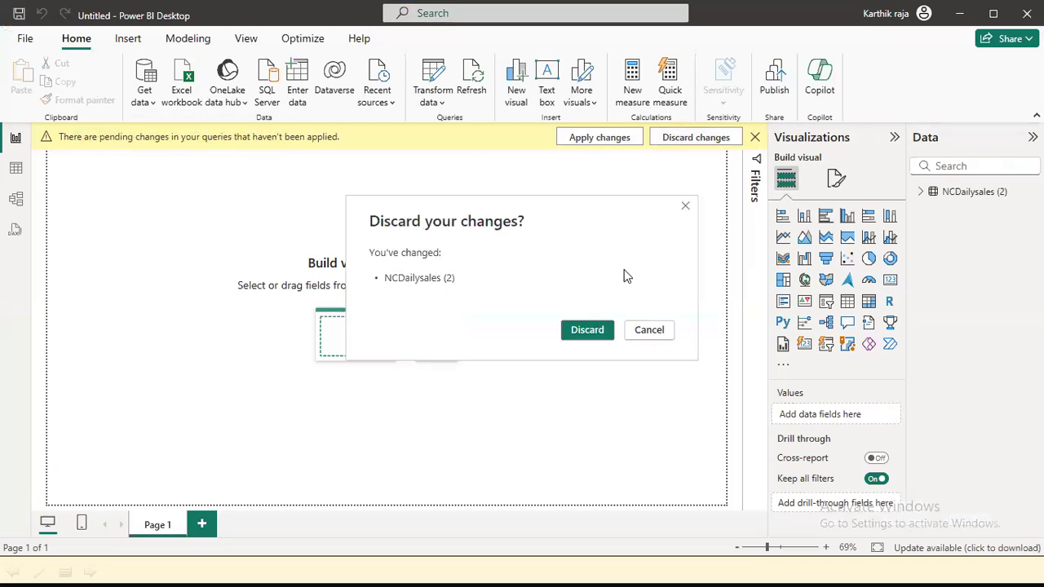
{"action": "left_click", "coordinate": [584, 330]}
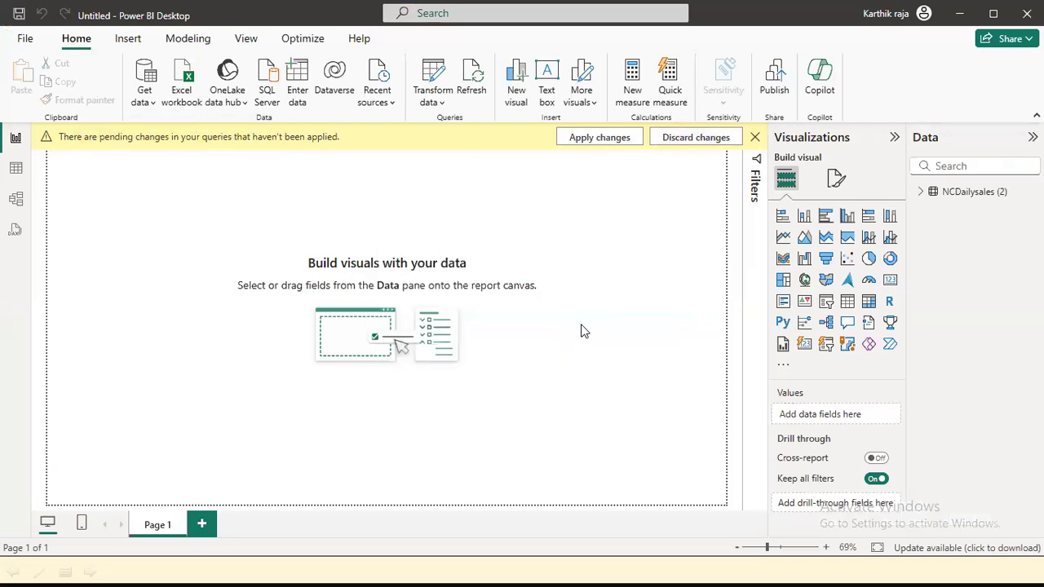
Connect to the folder E:\NCDailysales with the Folder connector and open its file list for transformation in Power Query Editor
{"action": "left_click", "coordinate": [144, 94]}
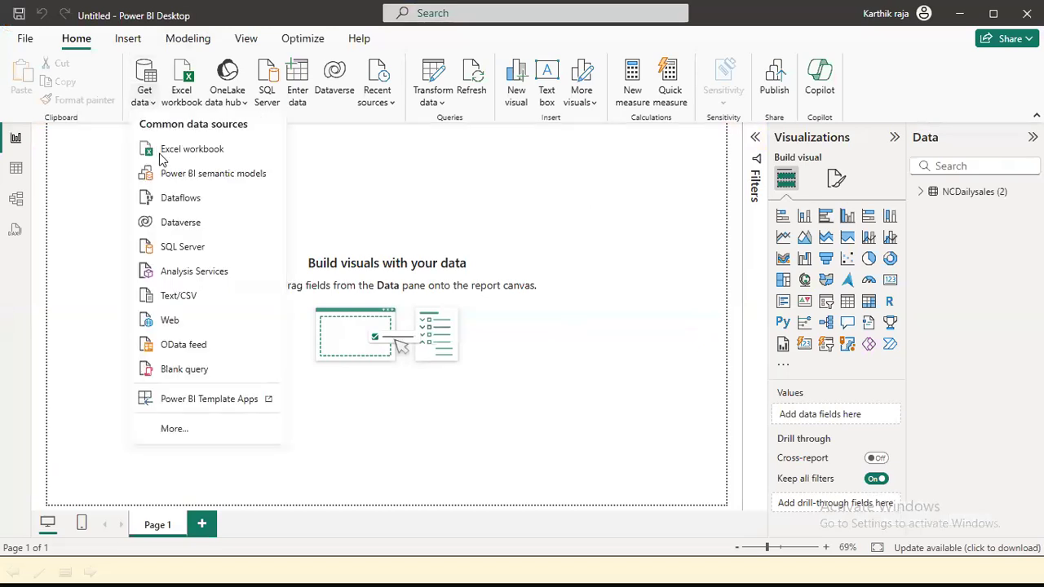
{"action": "left_click", "coordinate": [184, 433]}
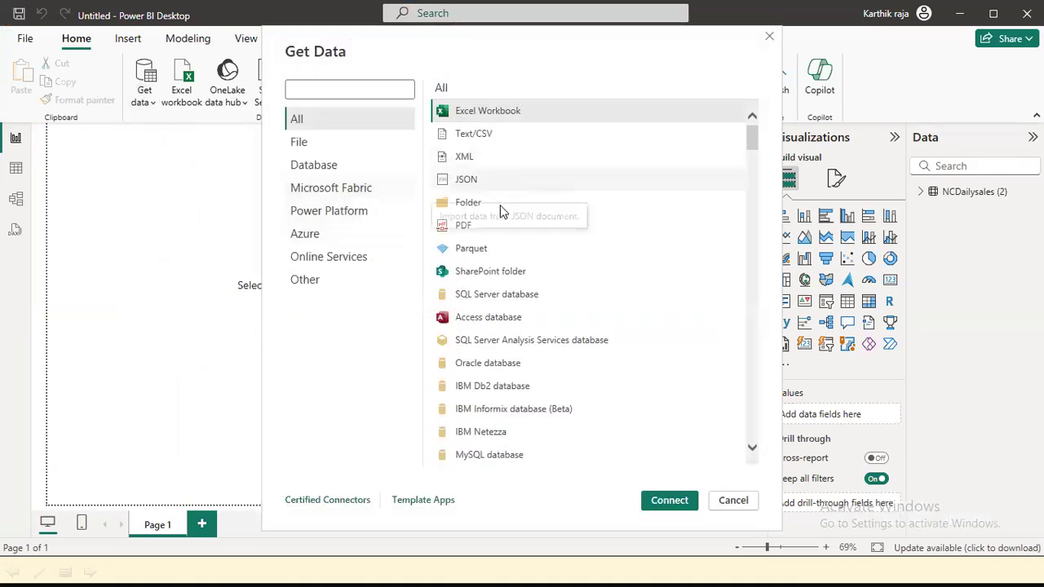
{"action": "key", "text": "Escape"}
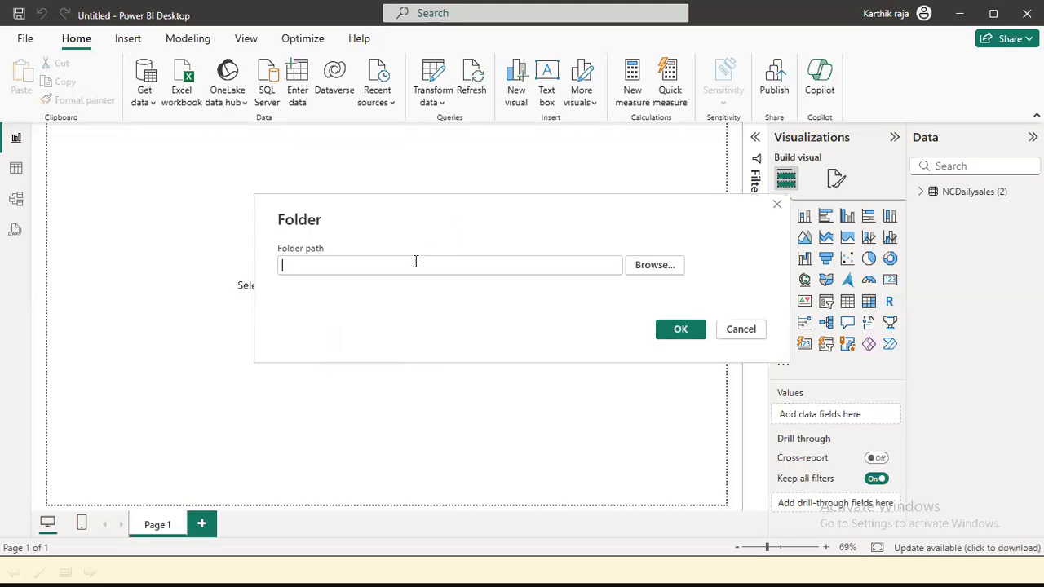
{"action": "left_click", "coordinate": [415, 261]}
{"action": "type", "text": "E:\\NCDailysales"}
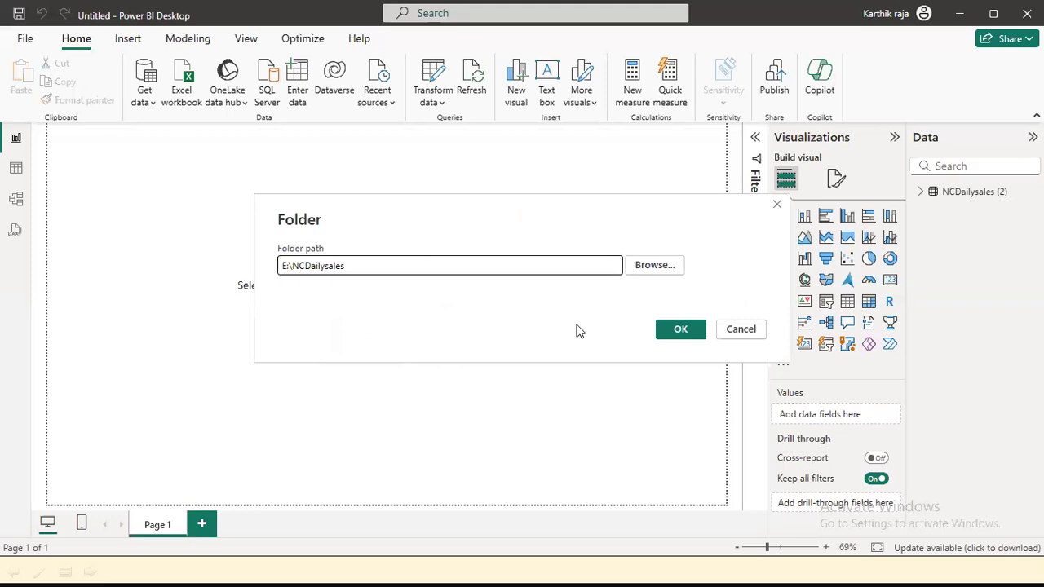
{"action": "left_click", "coordinate": [676, 329]}
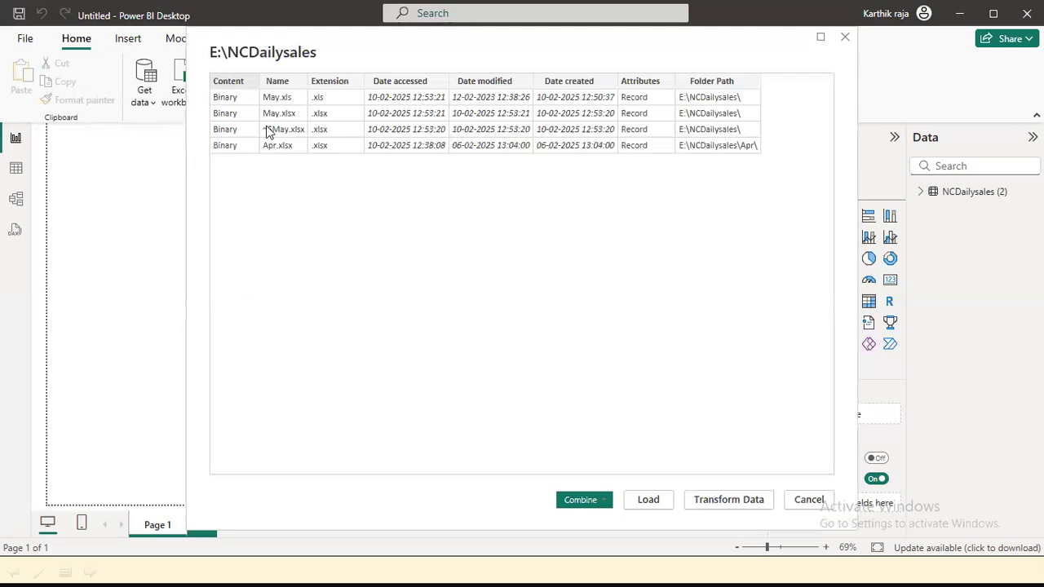
{"action": "left_click", "coordinate": [703, 501]}
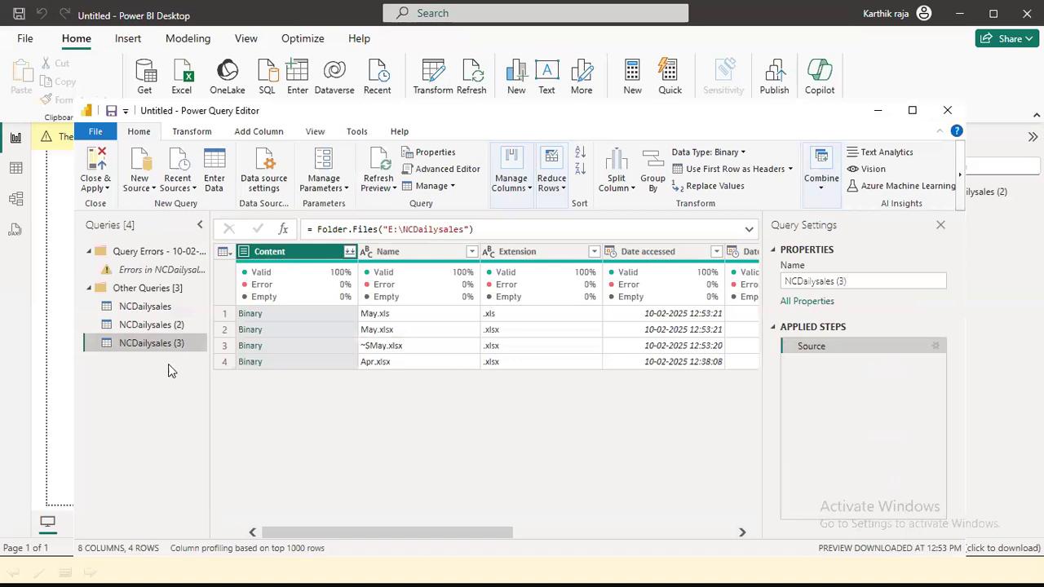
Filter the Name column of the NCDailysales query to keep only Apr.xlsx and May.xlsx
{"action": "left_click", "coordinate": [145, 307]}
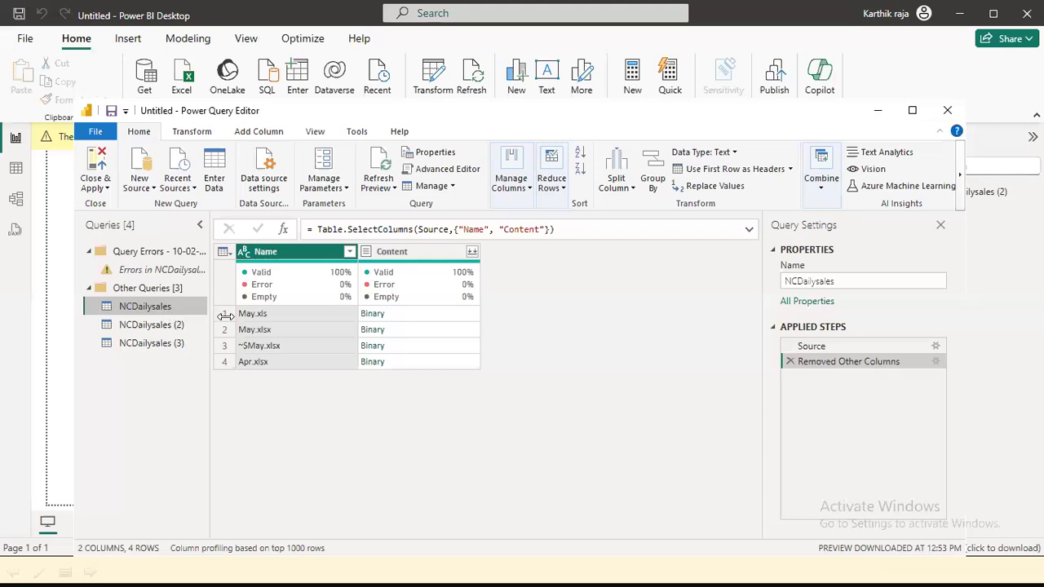
{"action": "left_click", "coordinate": [350, 252]}
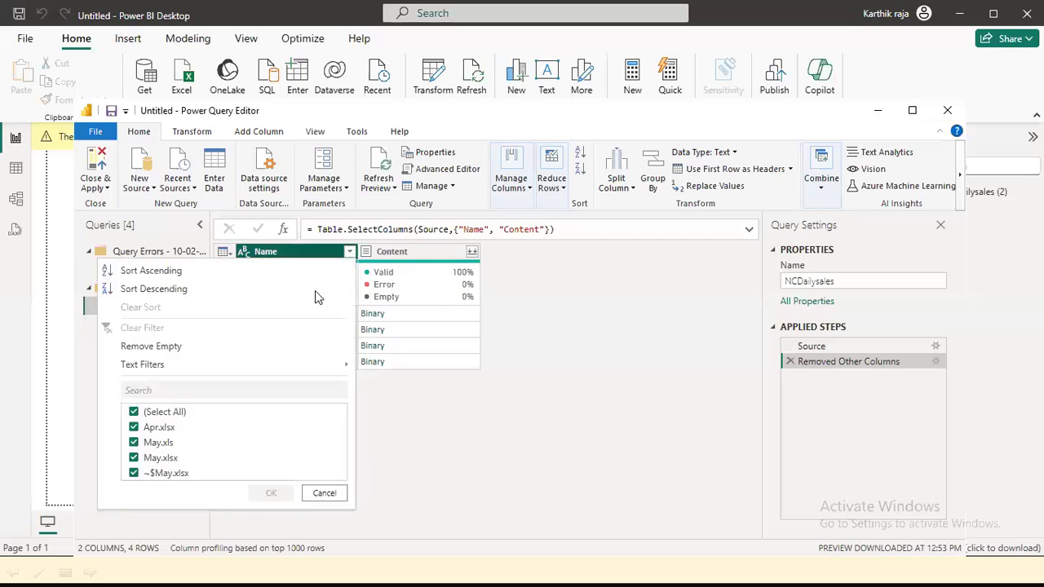
{"action": "left_click", "coordinate": [134, 443]}
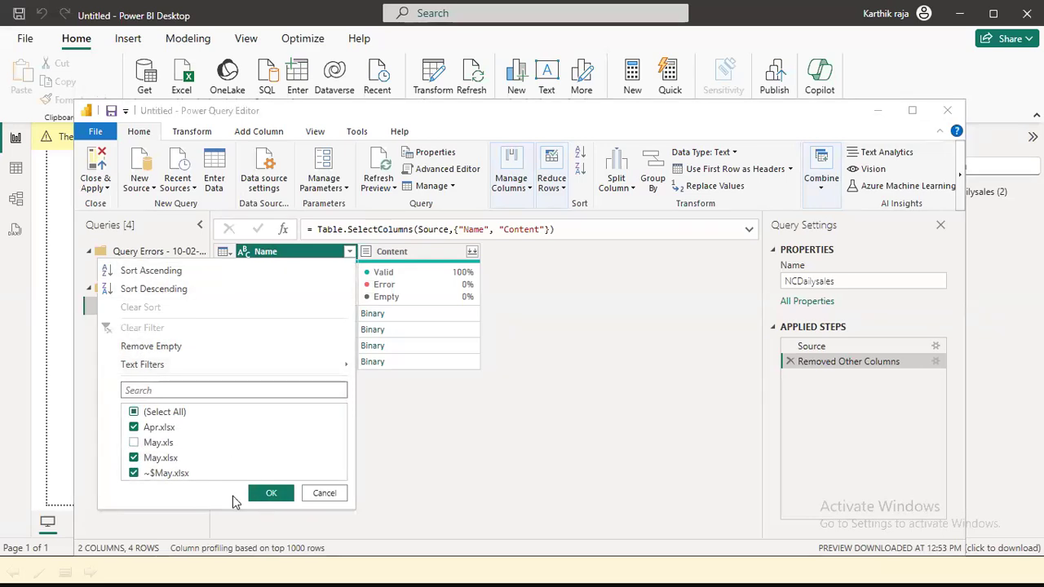
{"action": "left_click", "coordinate": [133, 472]}
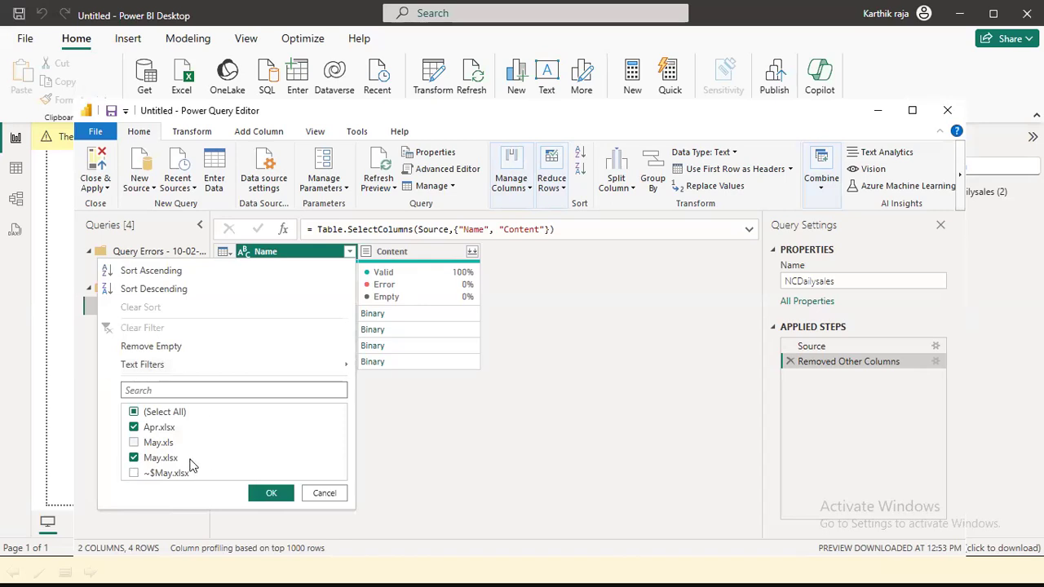
{"action": "left_click", "coordinate": [269, 494]}
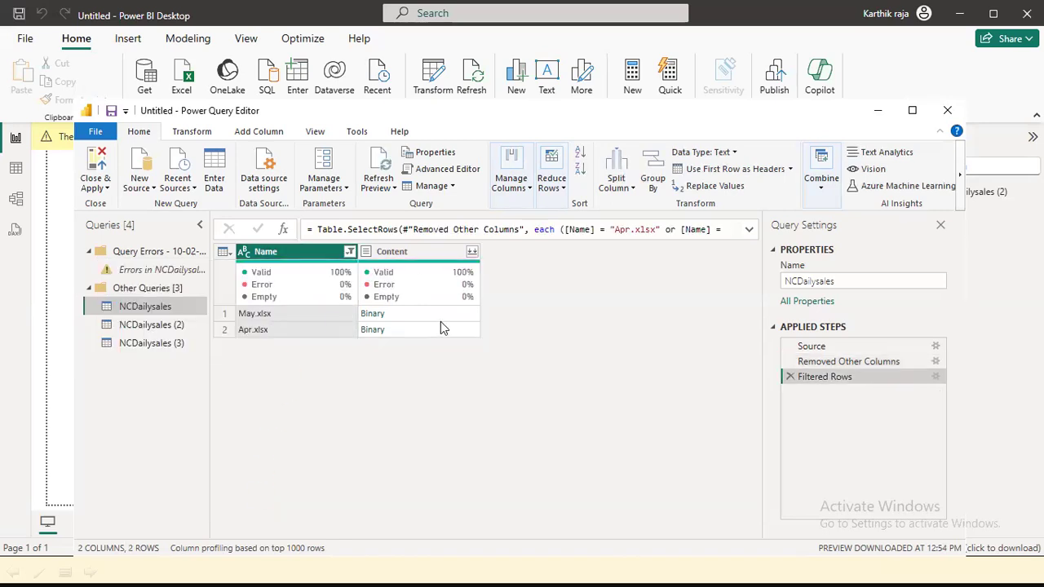
Start combining the files in the Content column and preview the contents of Sheet1 and Sheet2
{"action": "left_click", "coordinate": [351, 256]}
{"action": "left_click", "coordinate": [462, 383]}
{"action": "left_click", "coordinate": [472, 253]}
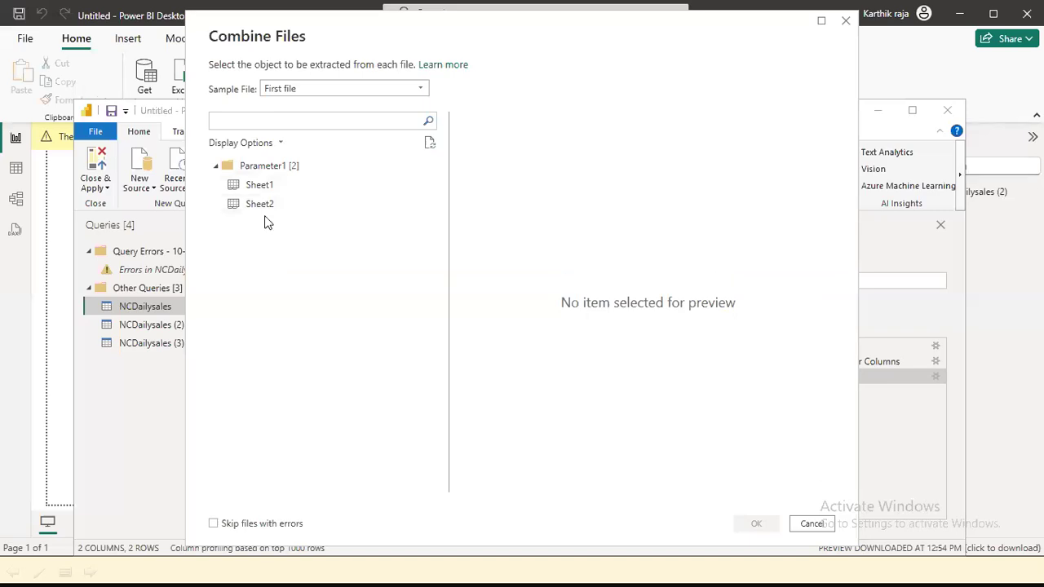
{"action": "left_click", "coordinate": [286, 167]}
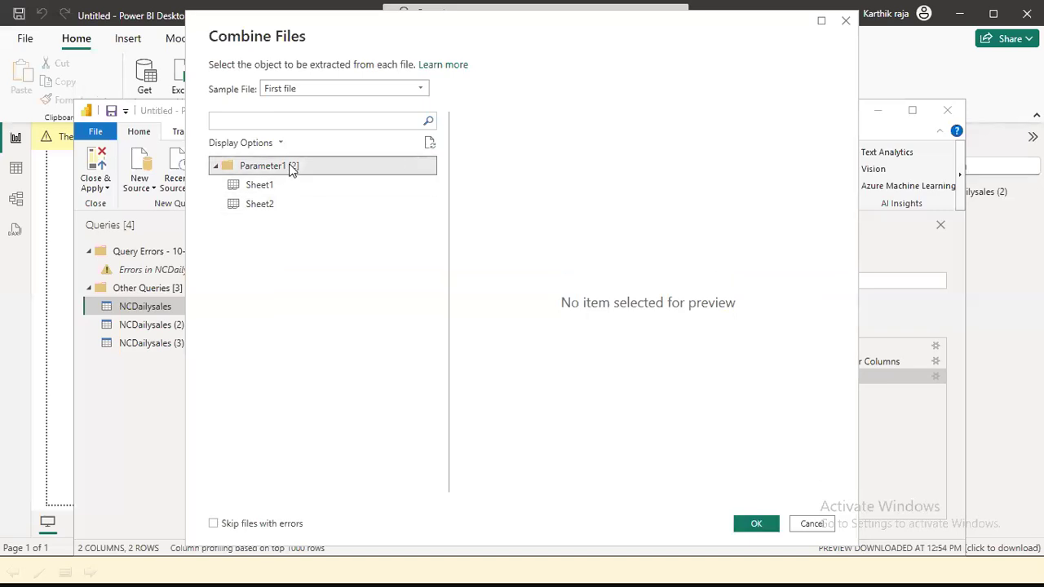
{"action": "right_click", "coordinate": [300, 169]}
{"action": "left_click", "coordinate": [295, 269]}
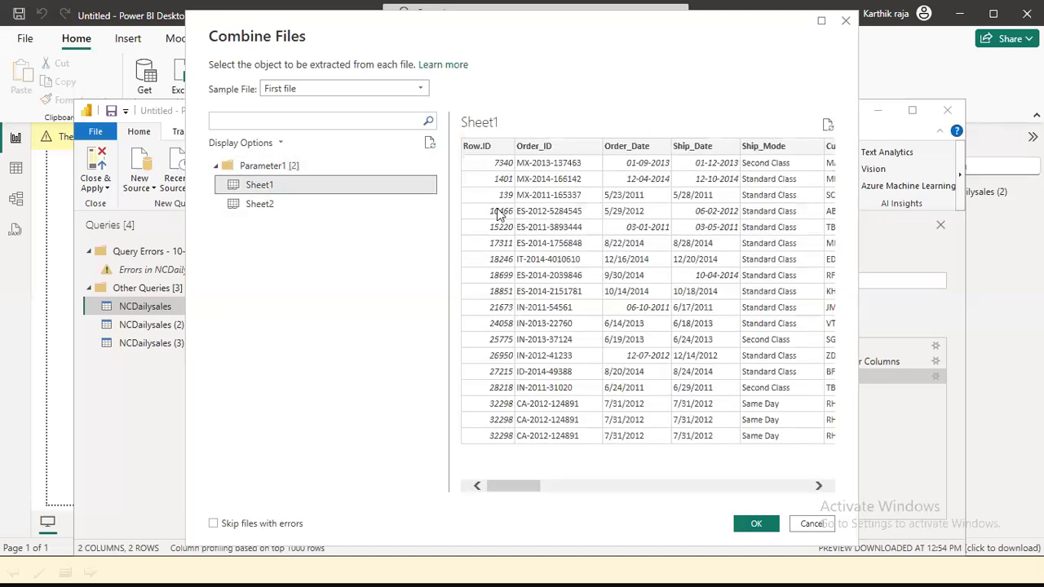
{"action": "left_click", "coordinate": [697, 488]}
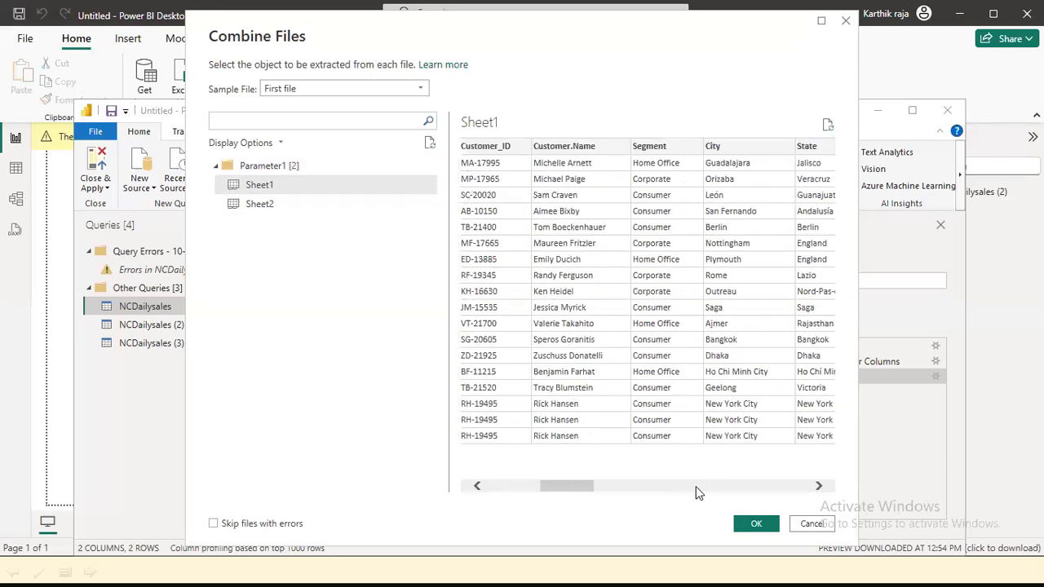
{"action": "left_click", "coordinate": [697, 488]}
{"action": "left_click", "coordinate": [339, 210]}
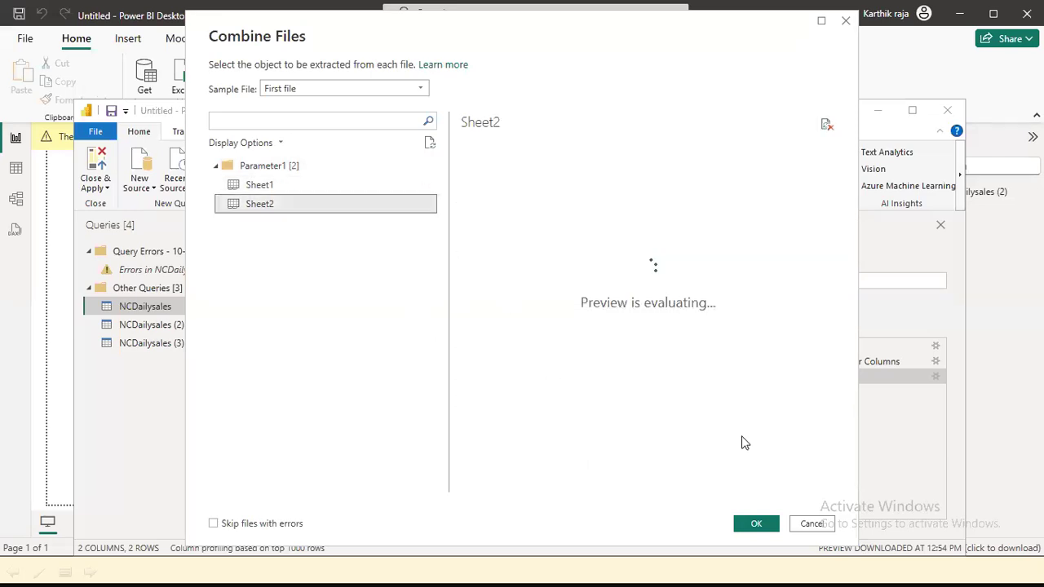
Combine the files using the whole Parameter1 folder as the extracted object and transform the data
{"action": "left_click", "coordinate": [290, 167]}
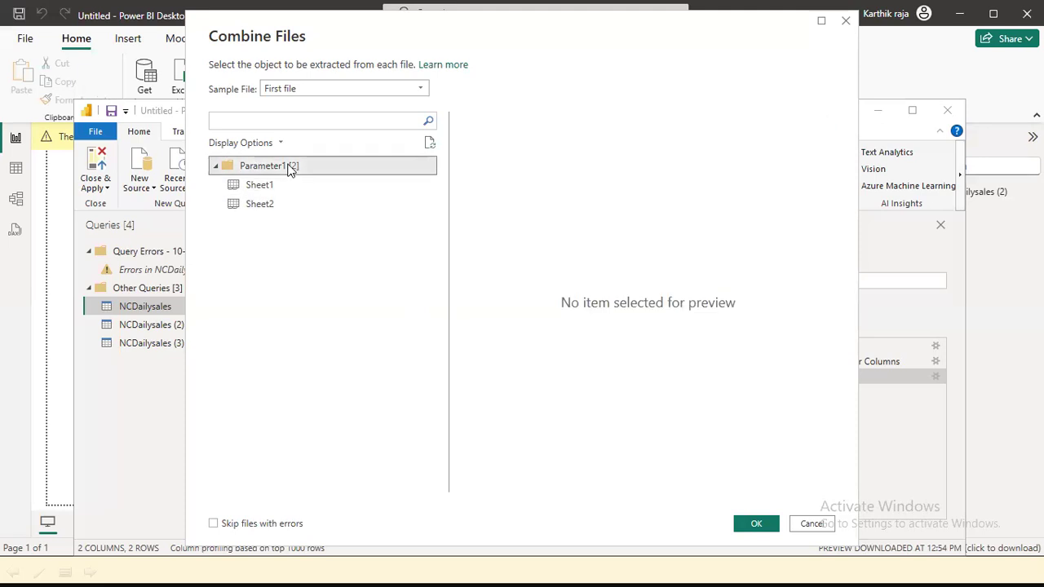
{"action": "right_click", "coordinate": [289, 169]}
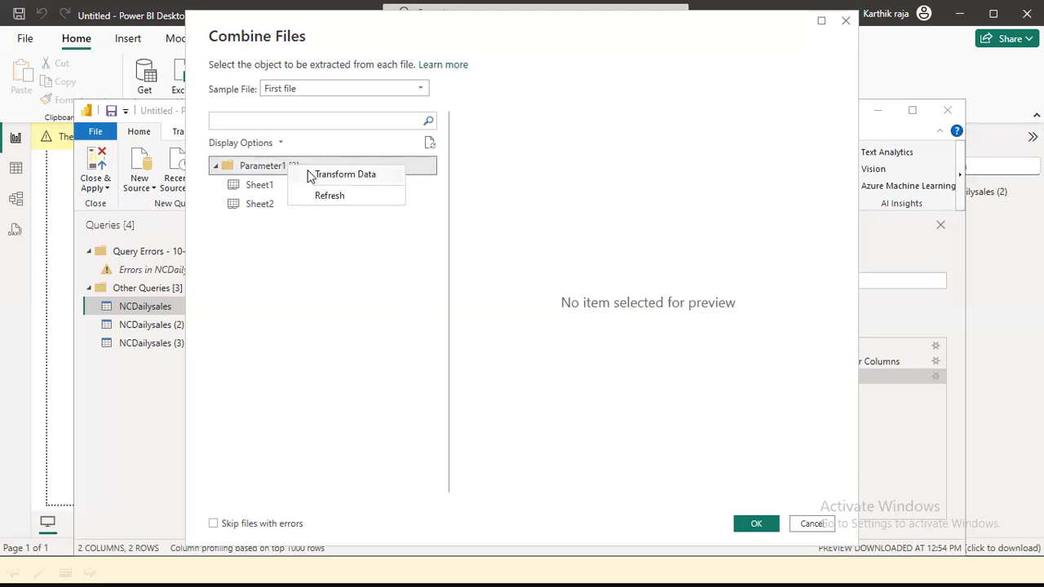
{"action": "right_click", "coordinate": [271, 168]}
{"action": "right_click", "coordinate": [271, 168]}
{"action": "left_click", "coordinate": [319, 174]}
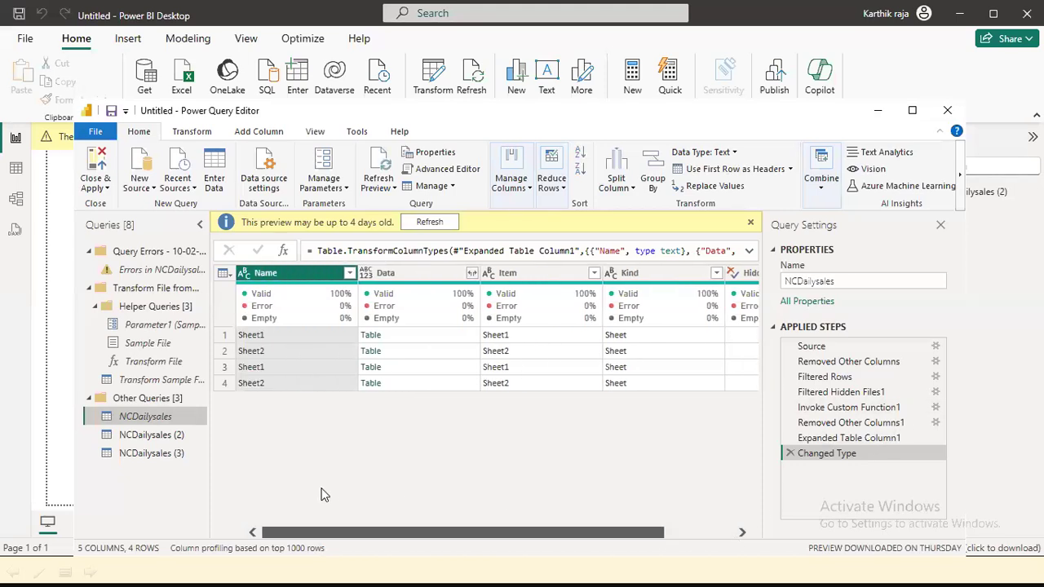
Keep only the Name and Data columns of NCDailysales, and expand Data into its columns without the original name prefix
{"action": "left_click", "coordinate": [399, 274], "text": "ctrl"}
{"action": "right_click", "coordinate": [399, 280]}
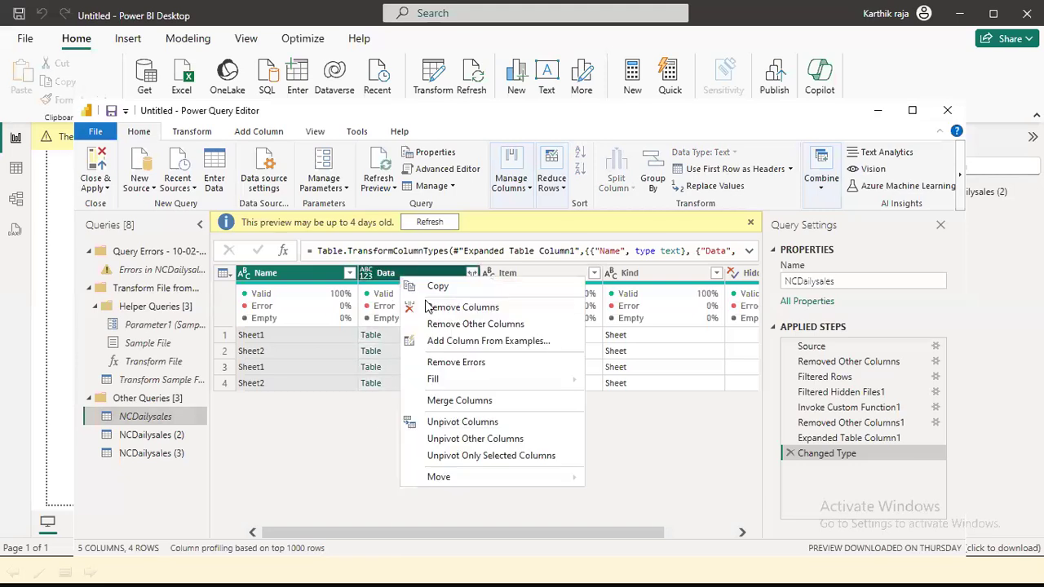
{"action": "left_click", "coordinate": [438, 321]}
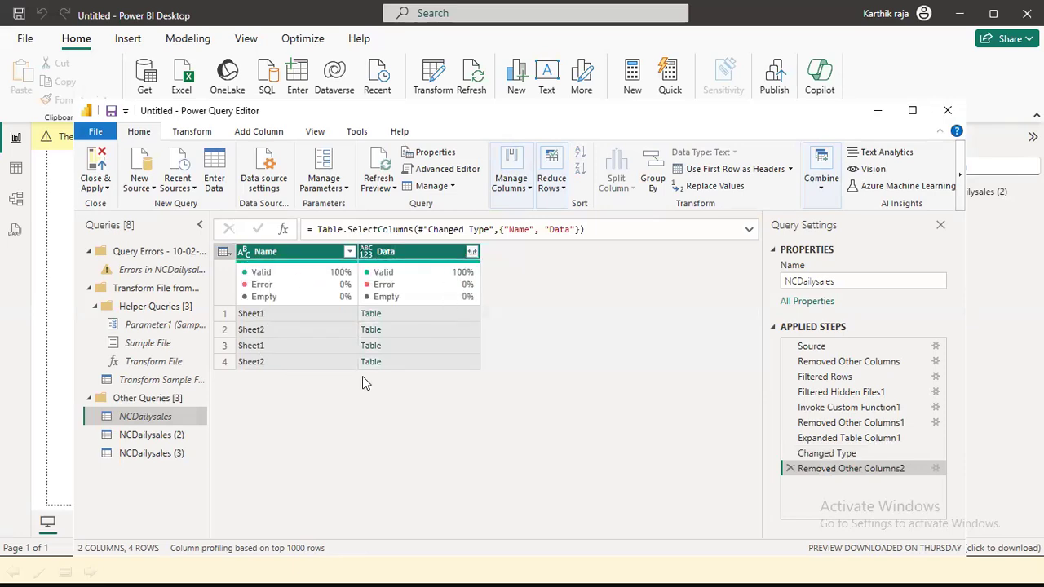
{"action": "left_click", "coordinate": [472, 253]}
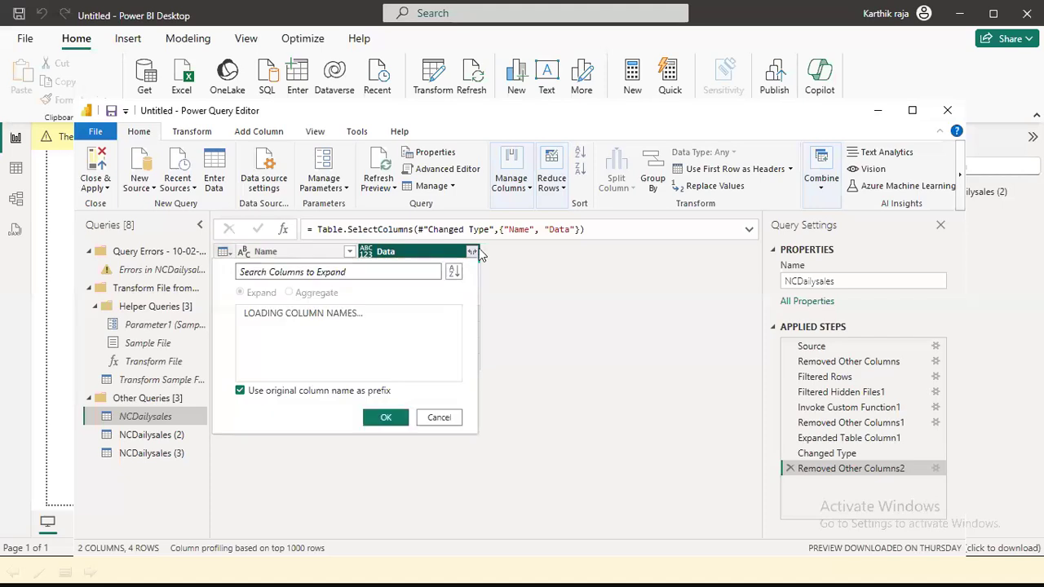
{"action": "left_click", "coordinate": [241, 487]}
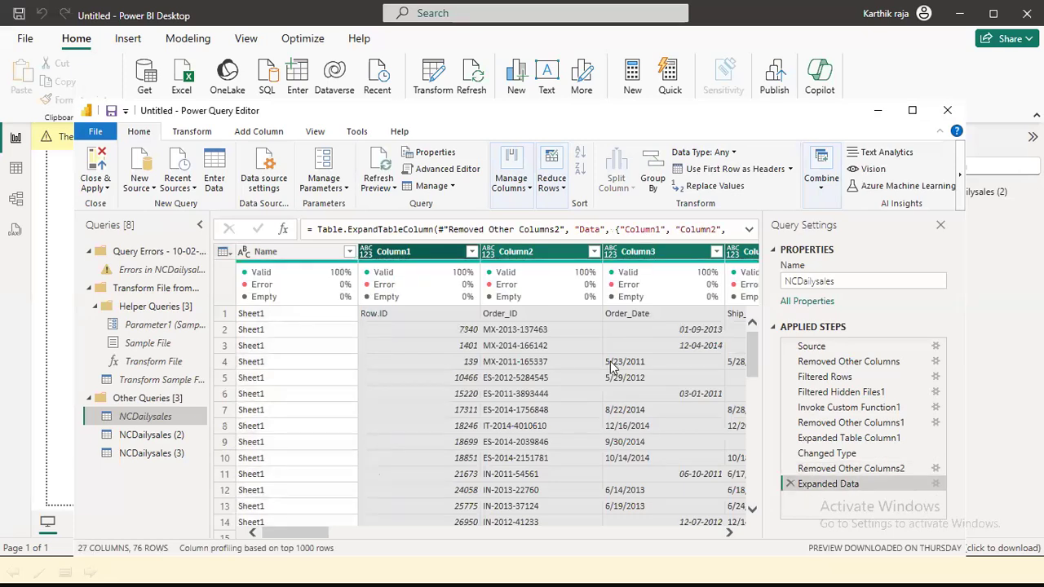
Try to delete the Errors in NCDailysales query
{"action": "left_click", "coordinate": [174, 271]}
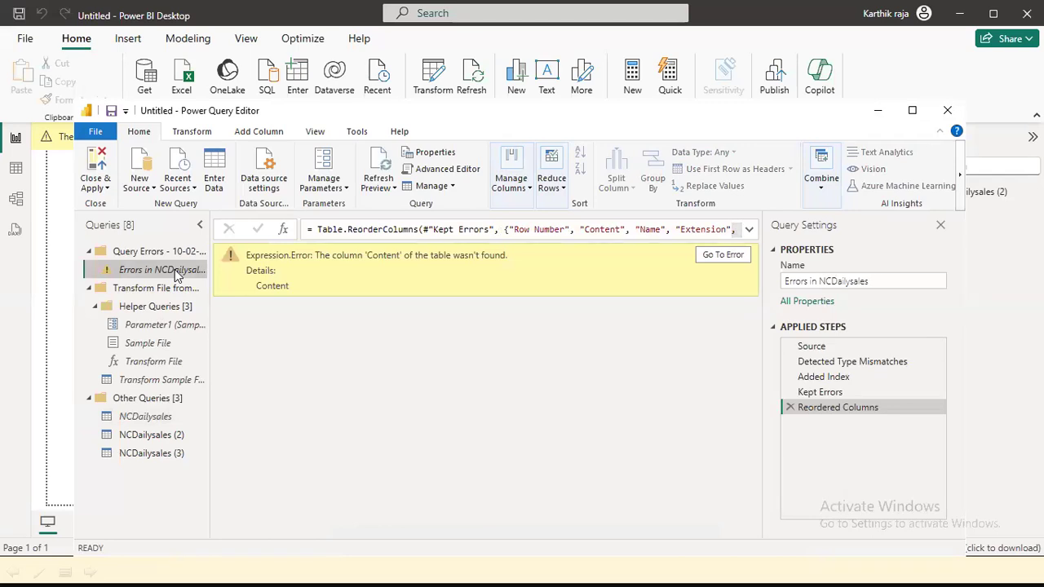
{"action": "right_click", "coordinate": [175, 274]}
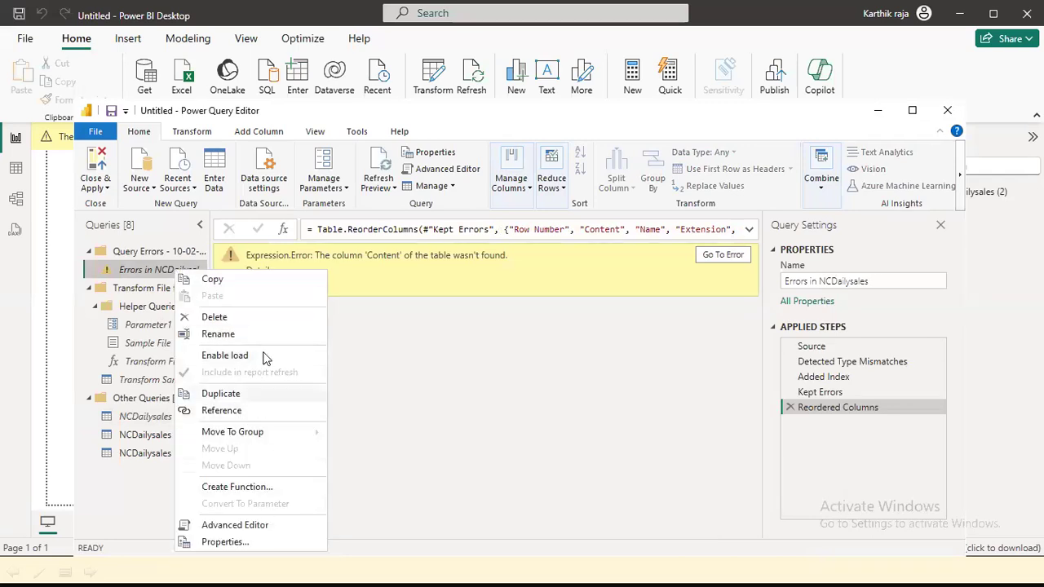
{"action": "left_click", "coordinate": [271, 323]}
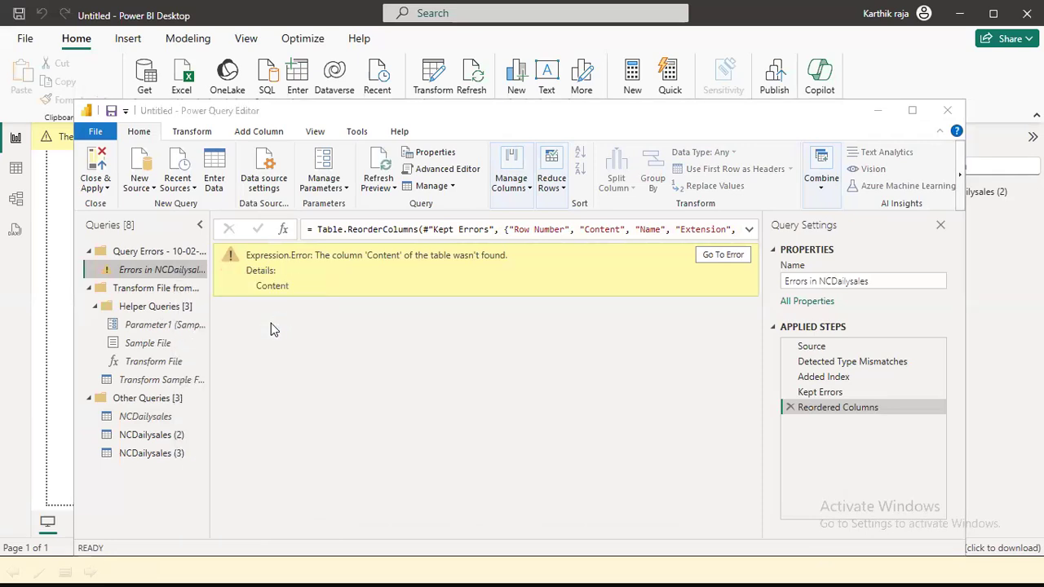
{"action": "left_click", "coordinate": [635, 315]}
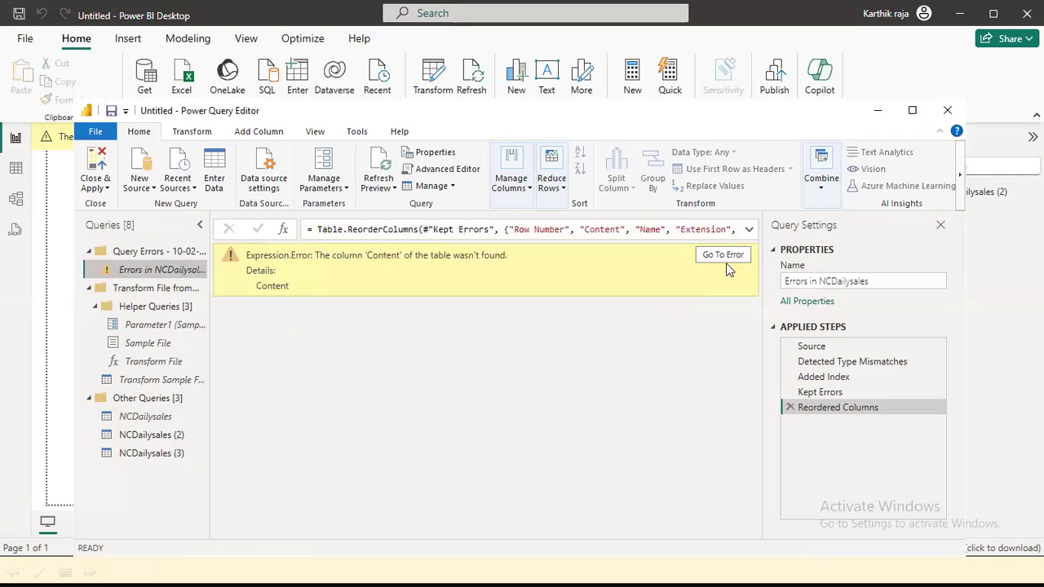
Go to the step causing the error in the Errors in NCDailysales query, and inspect its formula and the Detected Type Mismatches data
{"action": "left_click", "coordinate": [723, 255]}
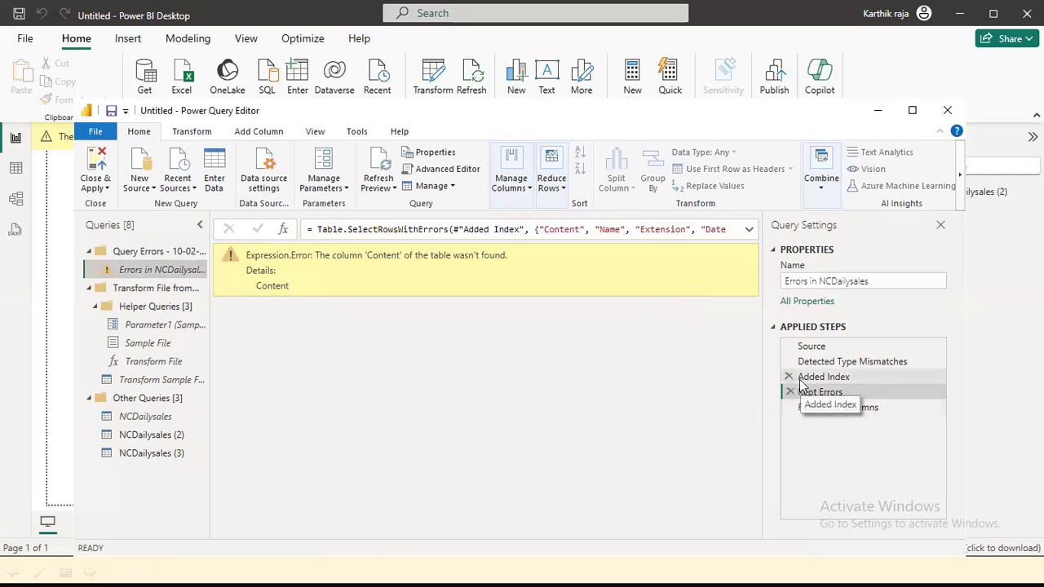
{"action": "left_click", "coordinate": [747, 234]}
{"action": "left_click", "coordinate": [747, 234]}
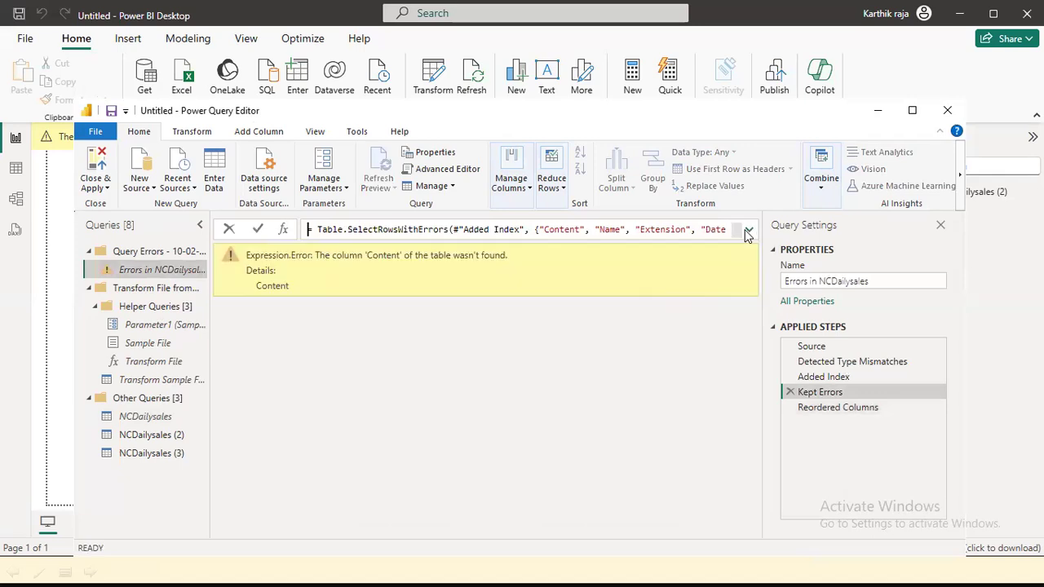
{"action": "left_click", "coordinate": [821, 392]}
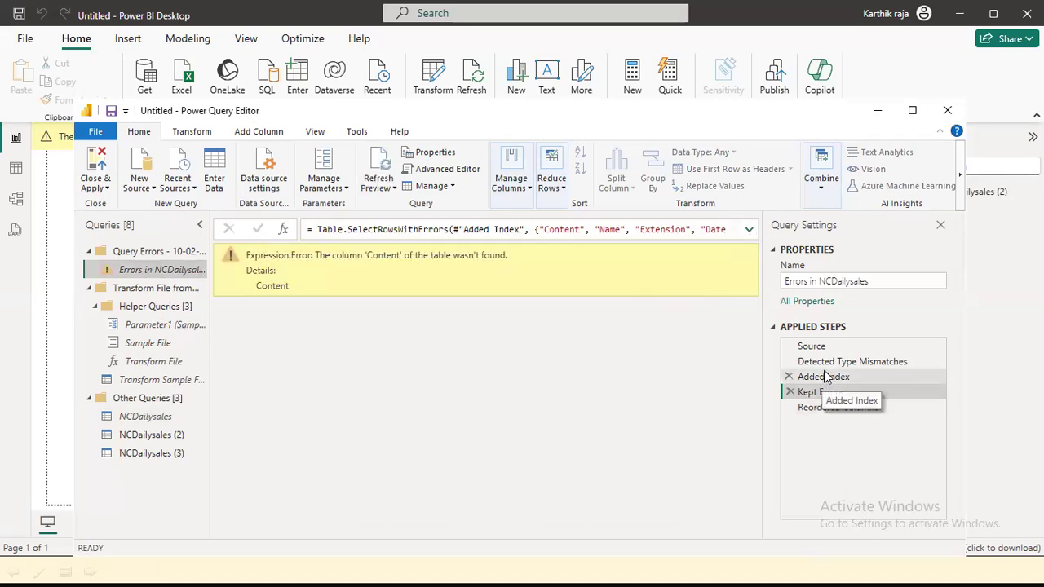
{"action": "left_click", "coordinate": [824, 361]}
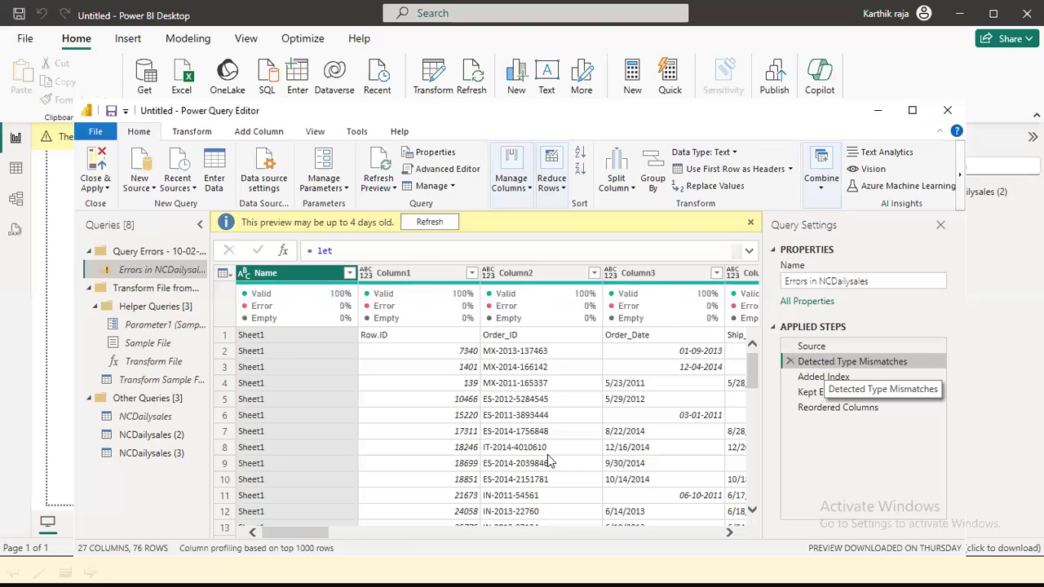
{"action": "left_click_drag", "start_coordinate": [299, 533], "coordinate": [689, 538]}
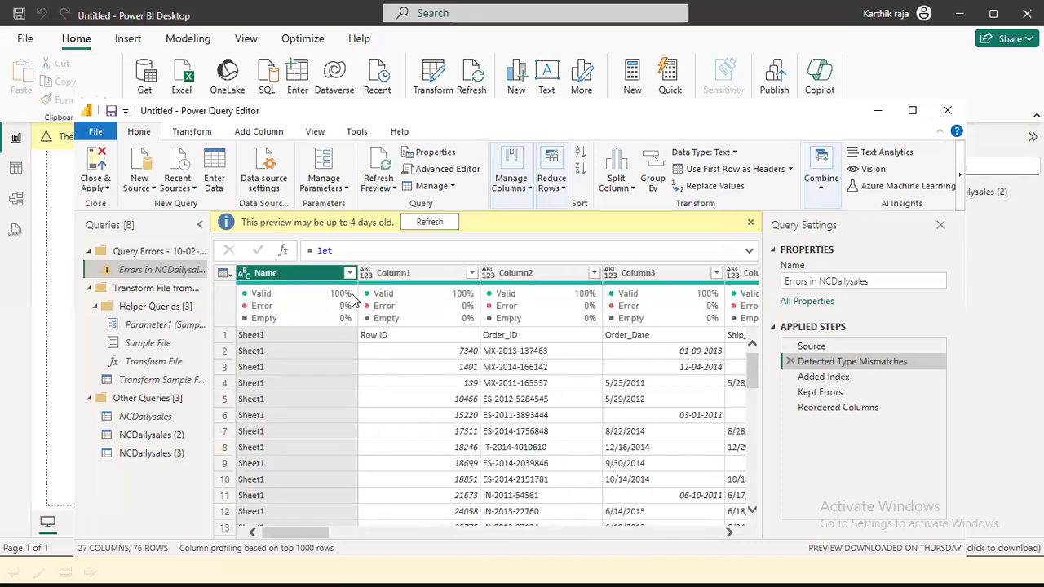
Filter the Name column after the Detected Type Mismatches step to keep only Sheet1, and review the filtered rows
{"action": "left_click", "coordinate": [350, 273]}
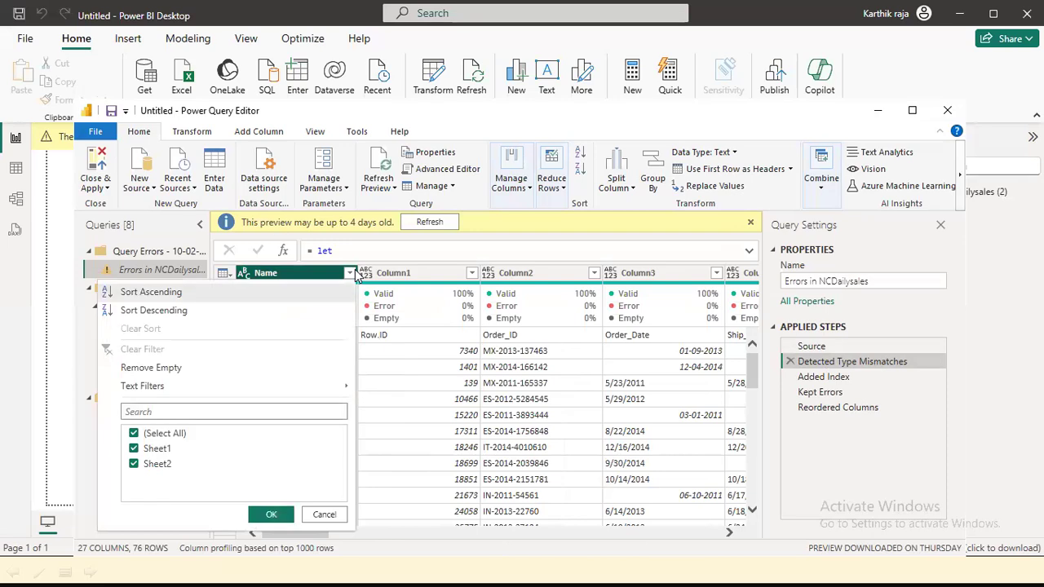
{"action": "left_click", "coordinate": [135, 464]}
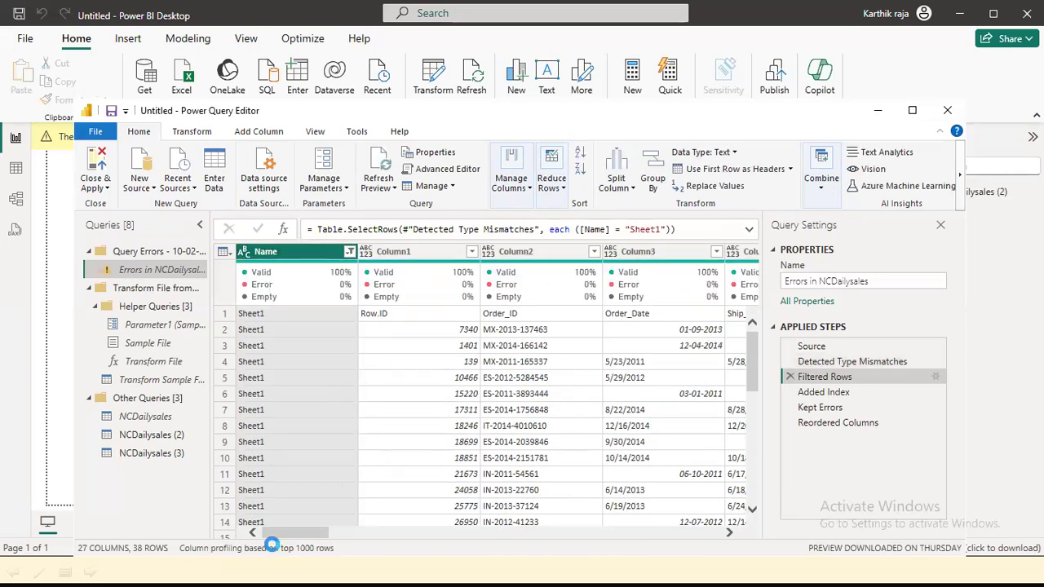
{"action": "left_click_drag", "start_coordinate": [292, 531], "coordinate": [315, 531]}
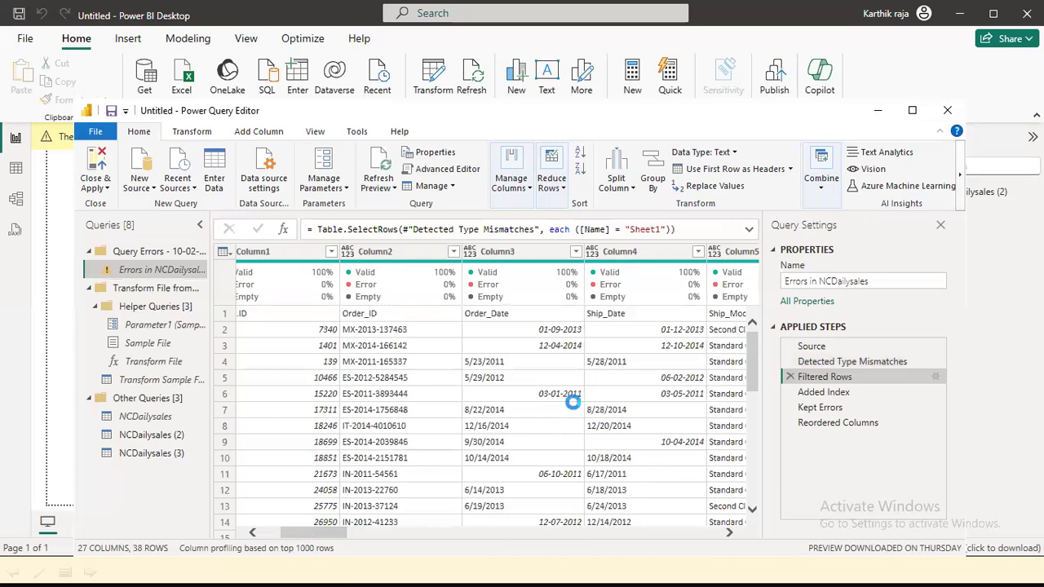
{"action": "left_click_drag", "start_coordinate": [751, 349], "coordinate": [744, 496]}
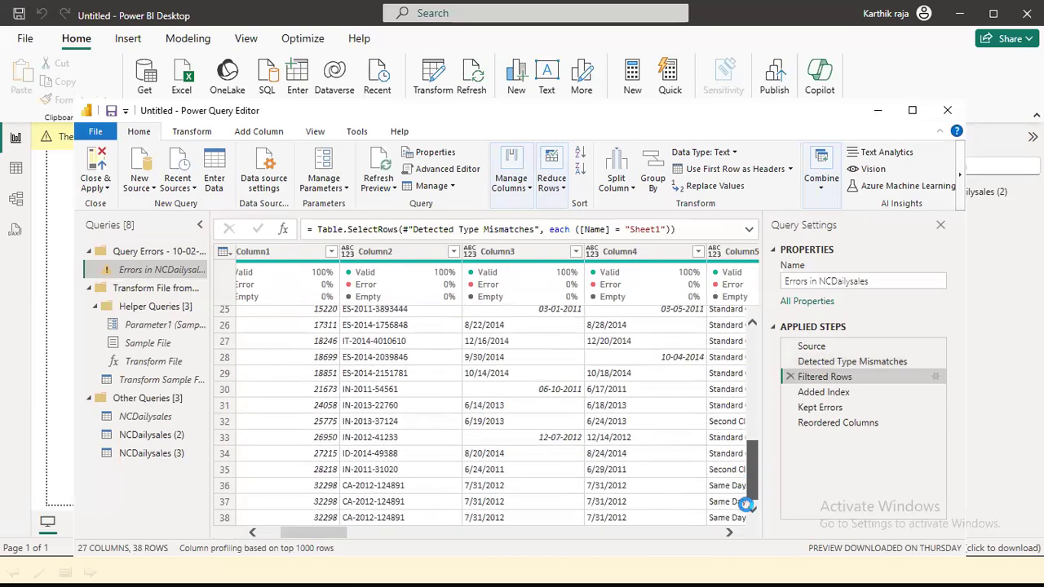
{"action": "left_click_drag", "start_coordinate": [748, 448], "coordinate": [749, 334]}
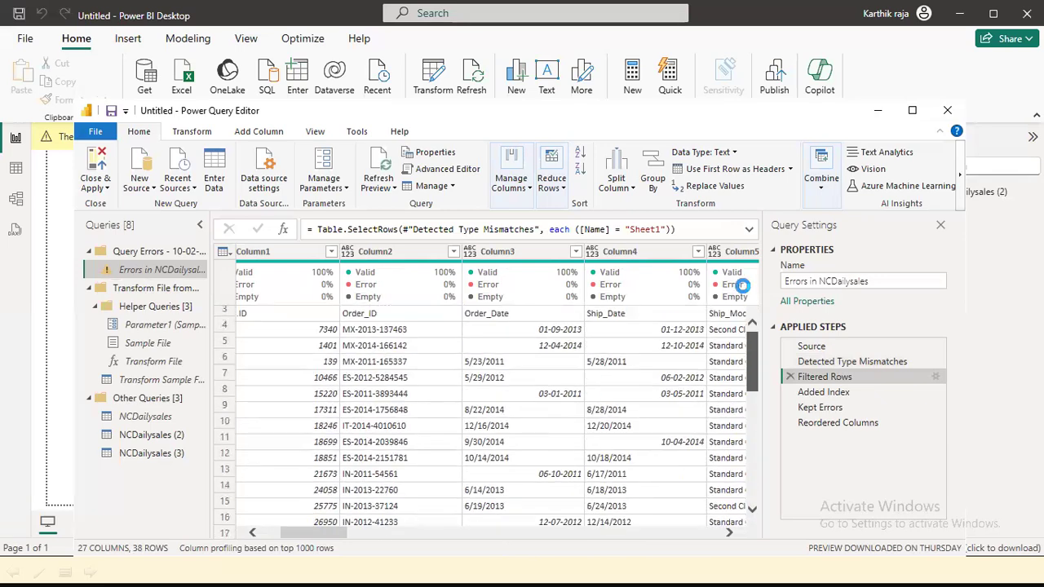
{"action": "left_click", "coordinate": [254, 532]}
{"action": "left_click", "coordinate": [254, 533]}
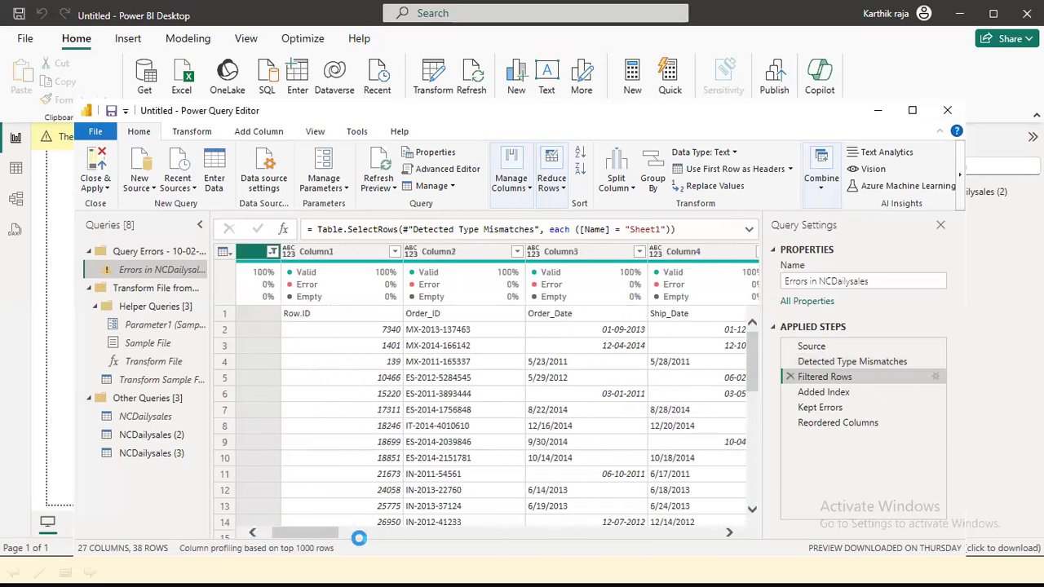
Examine the distinct values in the filter list of Column1 without applying a filter
{"action": "left_click", "coordinate": [394, 253]}
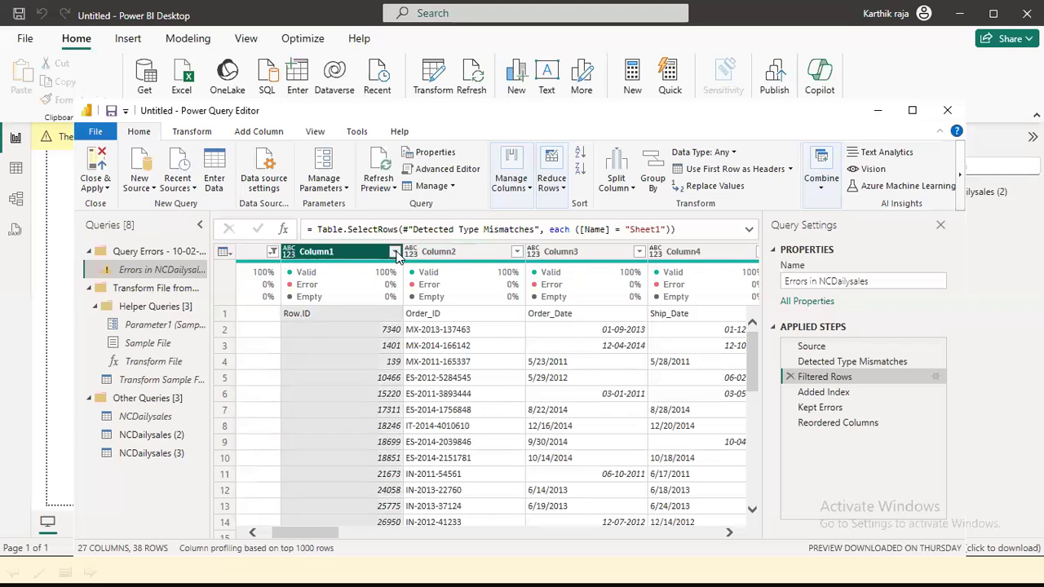
{"action": "scroll", "coordinate": [387, 492], "scroll_direction": "down", "scroll_amount": 5}
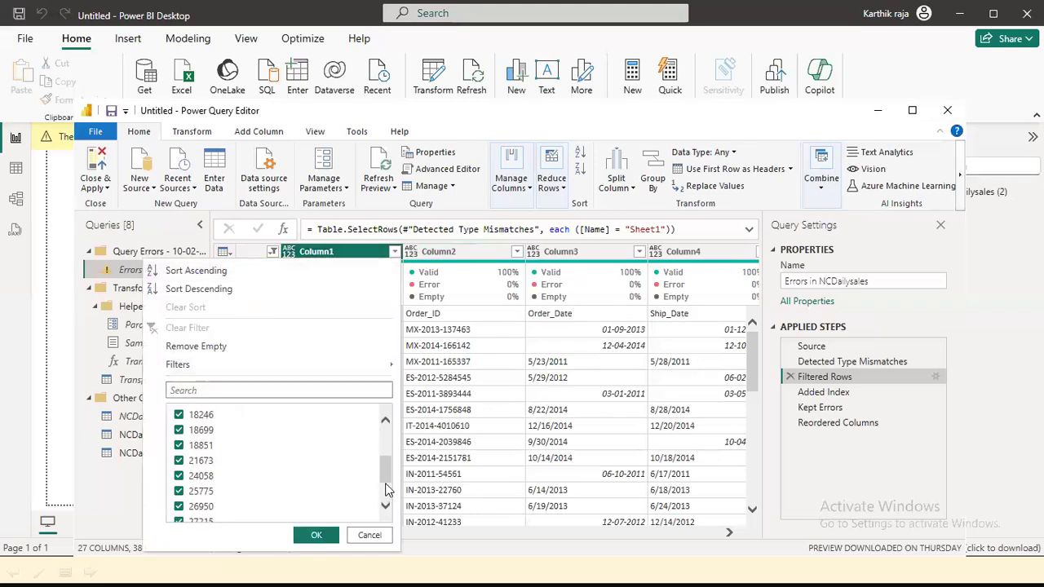
{"action": "left_click", "coordinate": [386, 423]}
{"action": "left_click", "coordinate": [387, 423]}
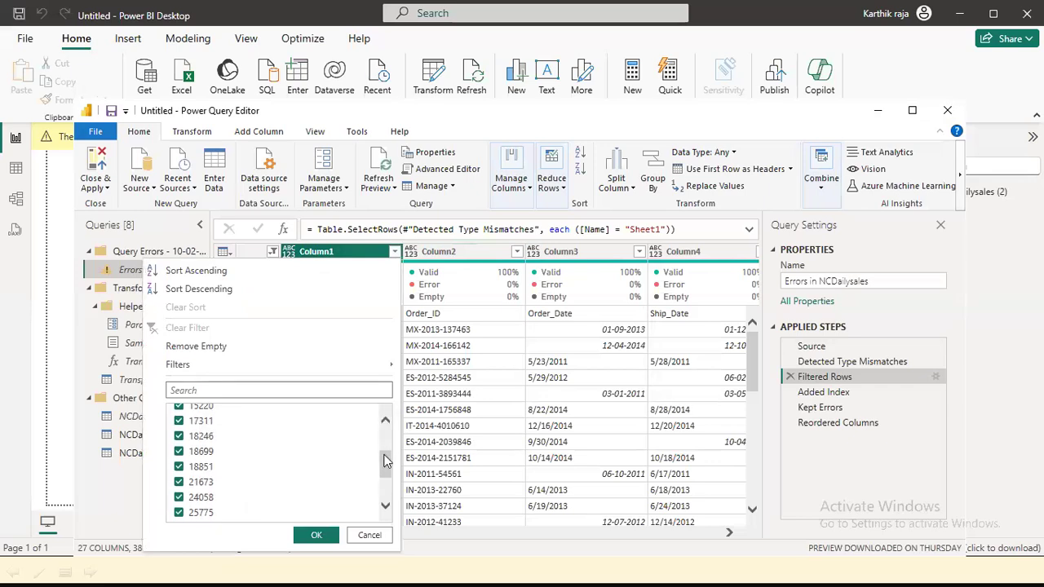
{"action": "left_click_drag", "start_coordinate": [385, 455], "coordinate": [382, 390]}
{"action": "left_click_drag", "start_coordinate": [385, 439], "coordinate": [388, 509]}
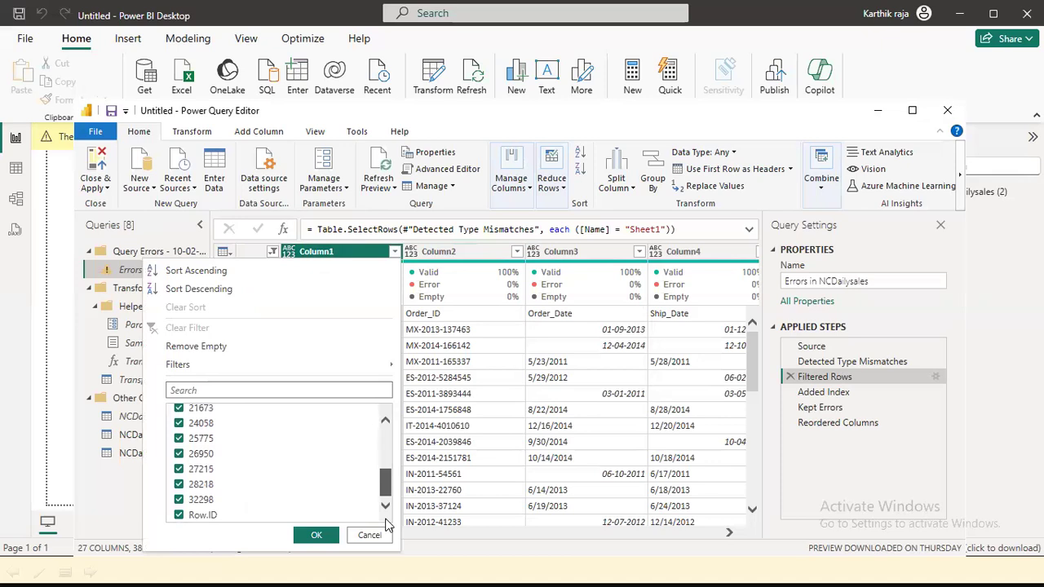
{"action": "left_click", "coordinate": [350, 536]}
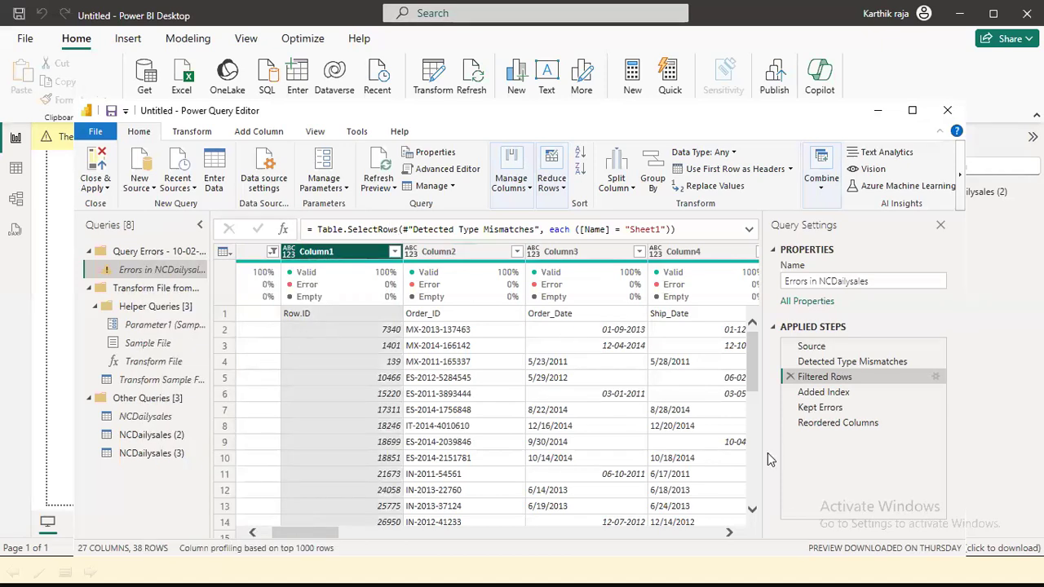
Compare the Added Index and Kept Errors steps of the Errors in NCDailysales query
{"action": "left_click", "coordinate": [819, 394]}
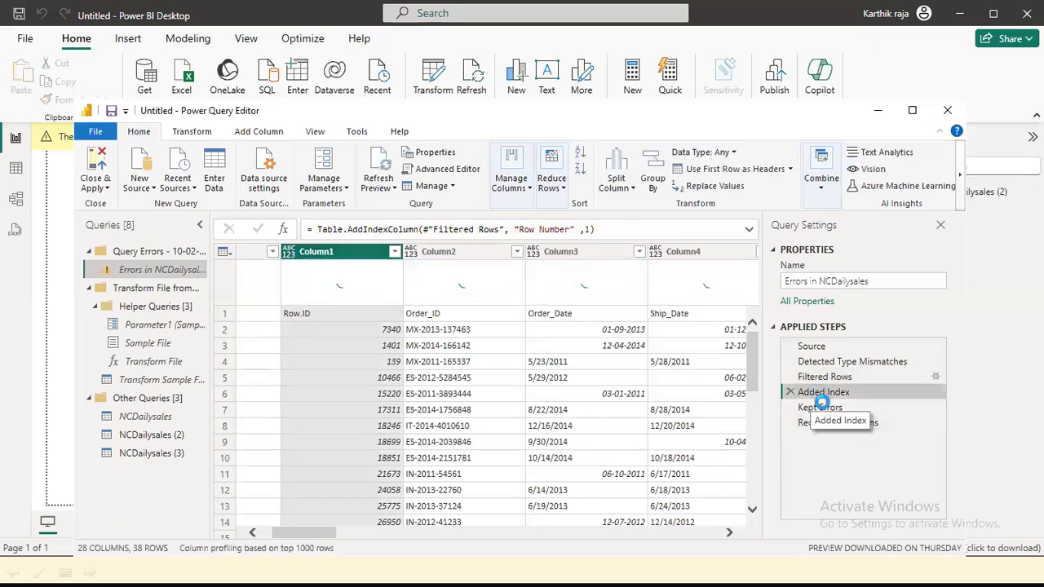
{"action": "left_click", "coordinate": [821, 406]}
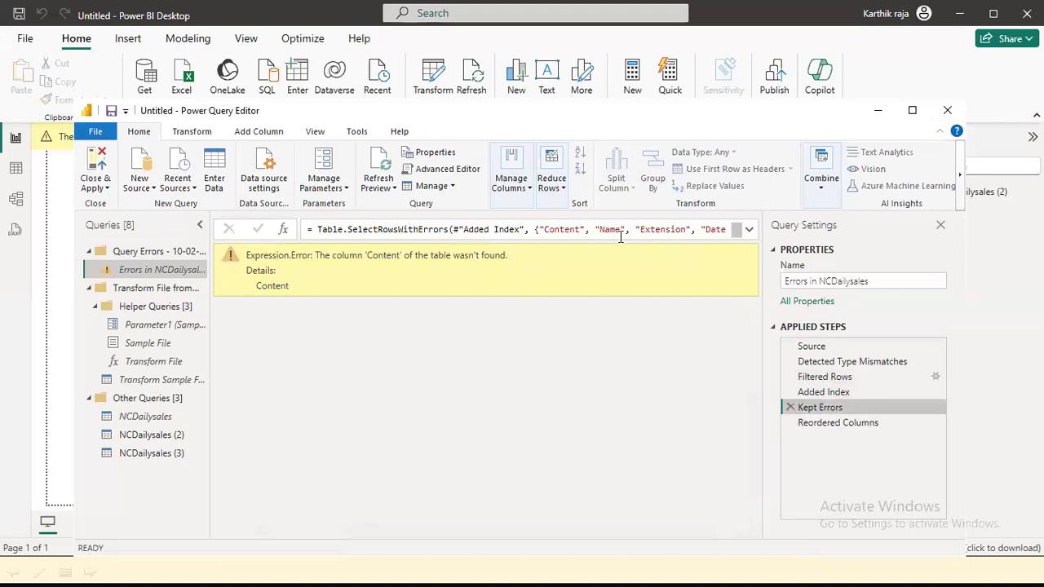
{"action": "left_click", "coordinate": [843, 393]}
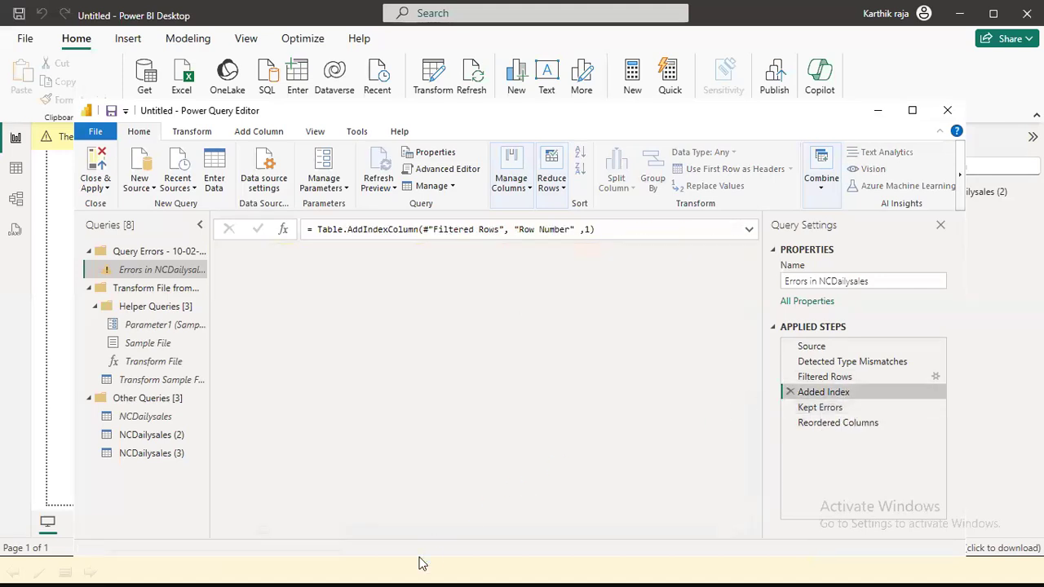
Compare the Filtered Rows and Added Index data of the Errors in NCDailysales query, examining the Row Number column at the table's end
{"action": "left_click", "coordinate": [307, 521]}
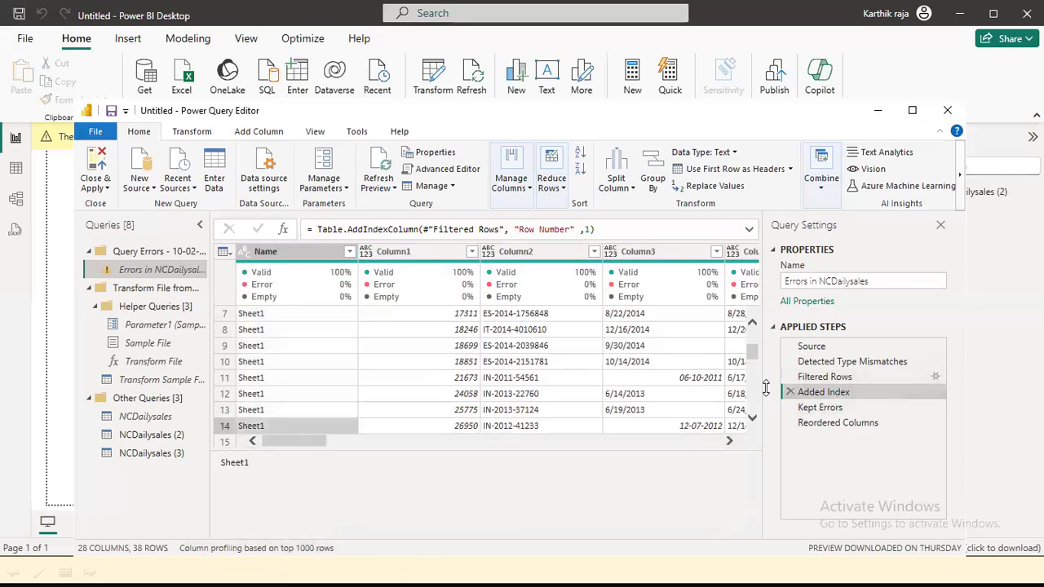
{"action": "left_click_drag", "start_coordinate": [293, 440], "coordinate": [802, 438]}
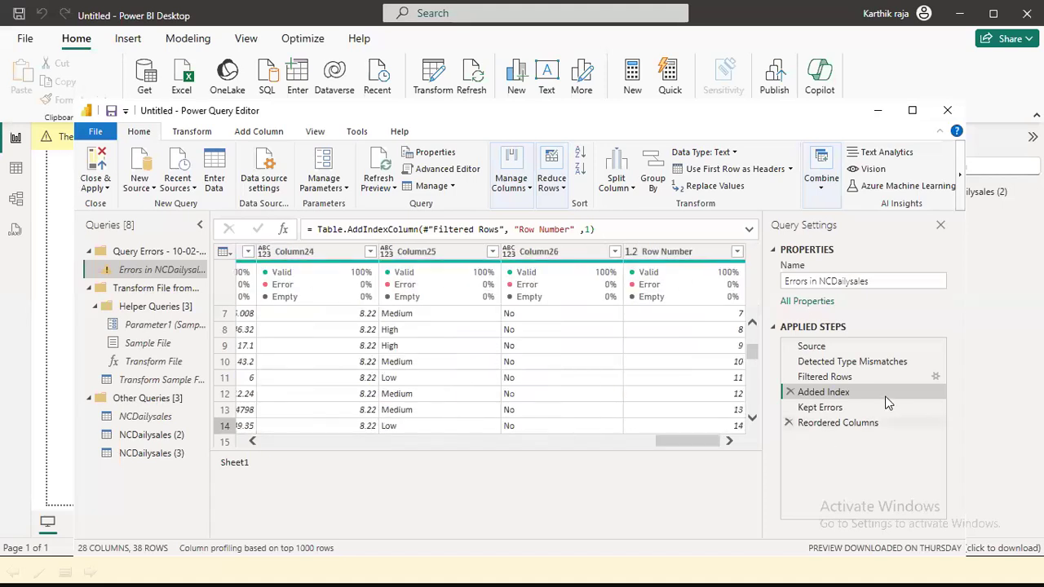
{"action": "left_click", "coordinate": [851, 381]}
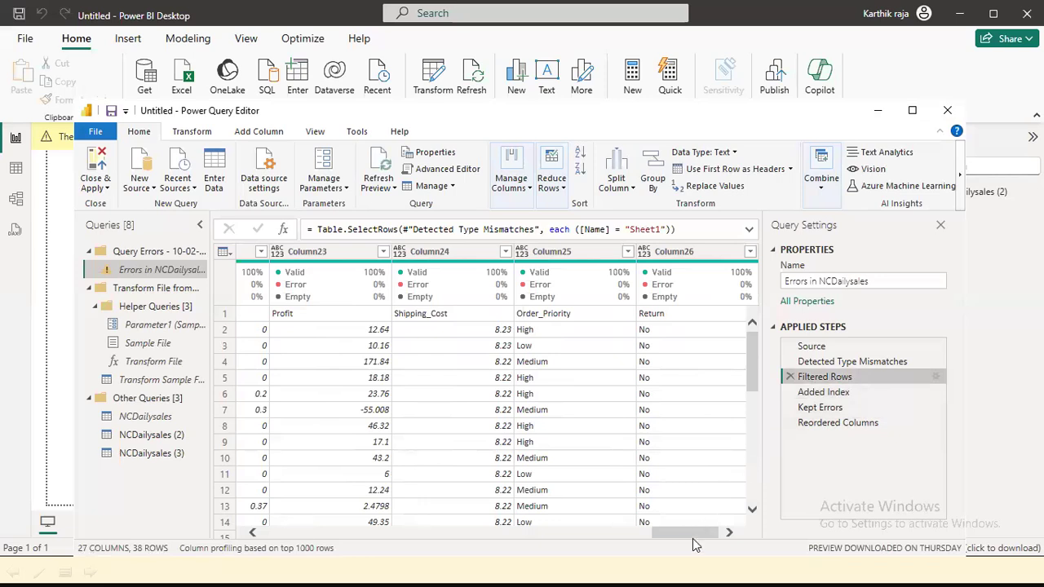
{"action": "left_click_drag", "start_coordinate": [697, 537], "coordinate": [864, 477]}
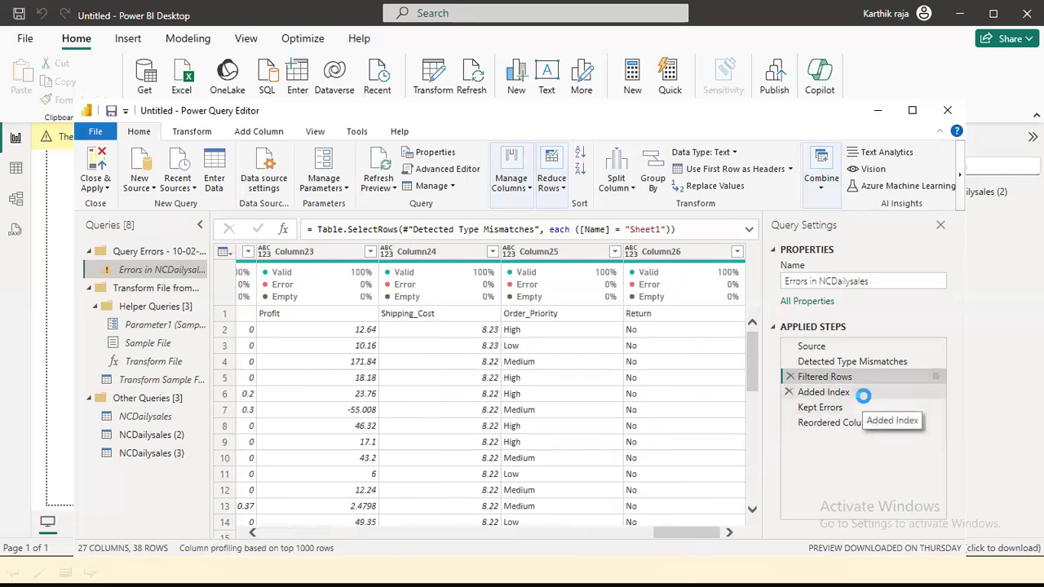
{"action": "left_click", "coordinate": [862, 394]}
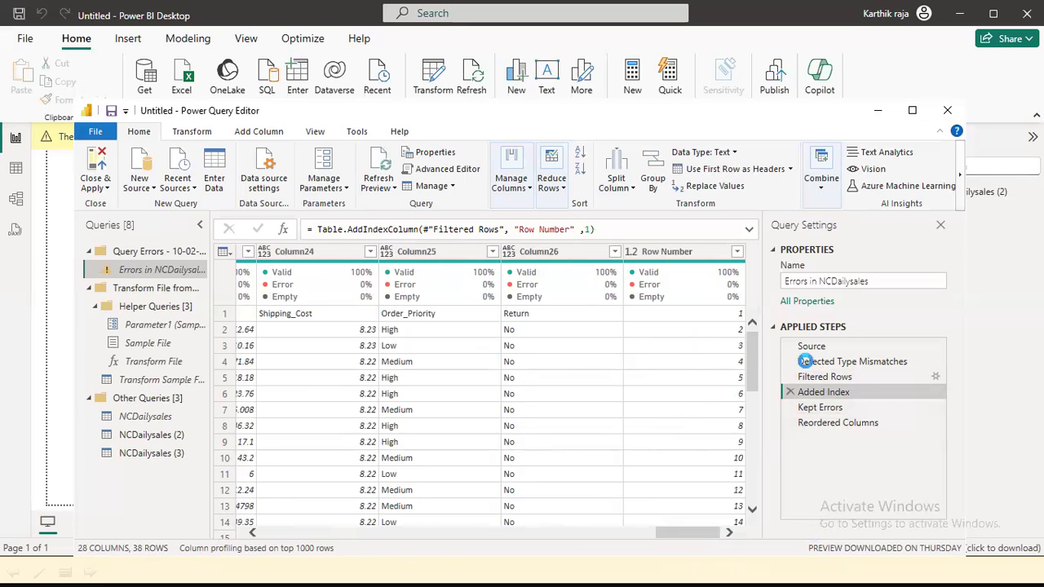
{"action": "left_click", "coordinate": [697, 259]}
{"action": "left_click", "coordinate": [841, 409]}
{"action": "left_click", "coordinate": [832, 393]}
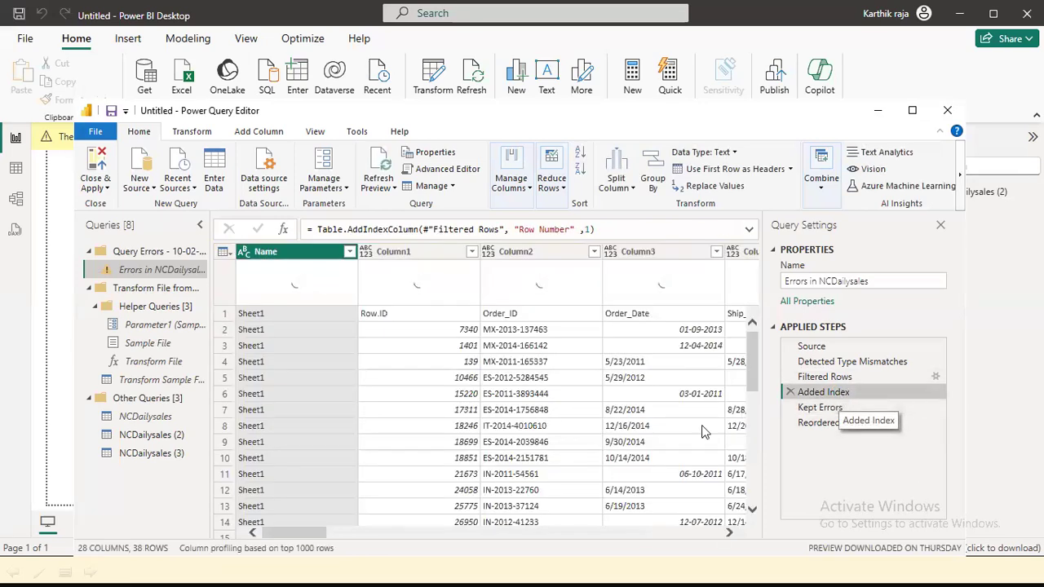
{"action": "left_click", "coordinate": [503, 533]}
{"action": "left_click_drag", "start_coordinate": [380, 534], "coordinate": [828, 533]}
{"action": "left_click_drag", "start_coordinate": [515, 516], "coordinate": [236, 516]}
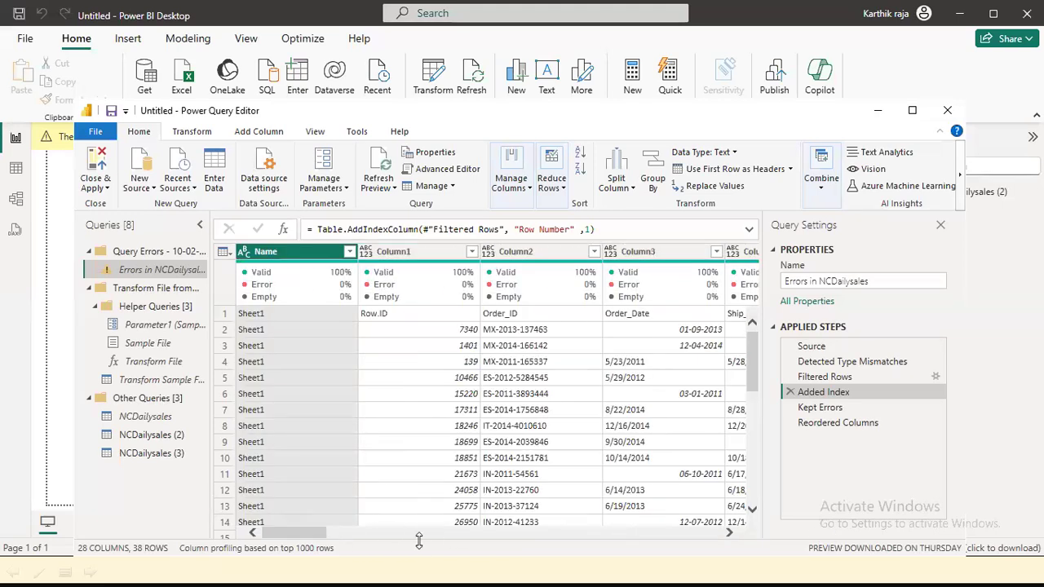
Delete the Added Index, Kept Errors and Reordered Columns steps from the Errors in NCDailysales query
{"action": "left_click", "coordinate": [790, 394]}
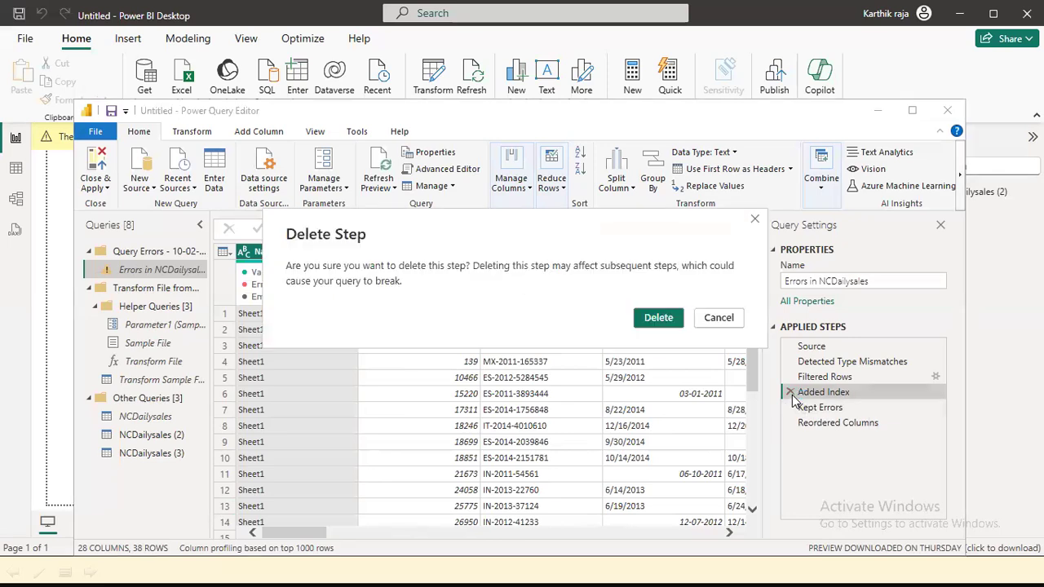
{"action": "left_click", "coordinate": [665, 324]}
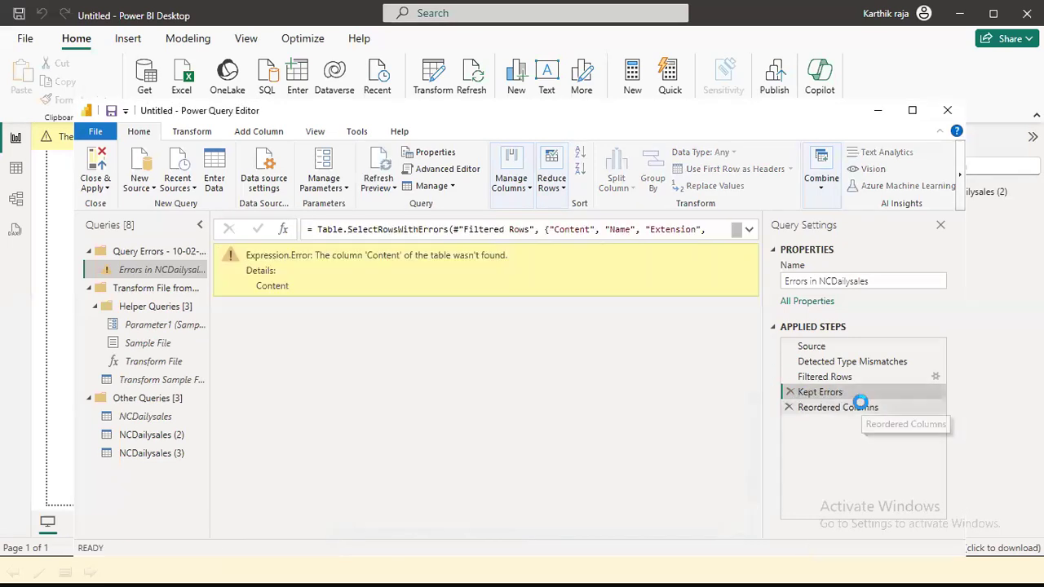
{"action": "left_click", "coordinate": [790, 392]}
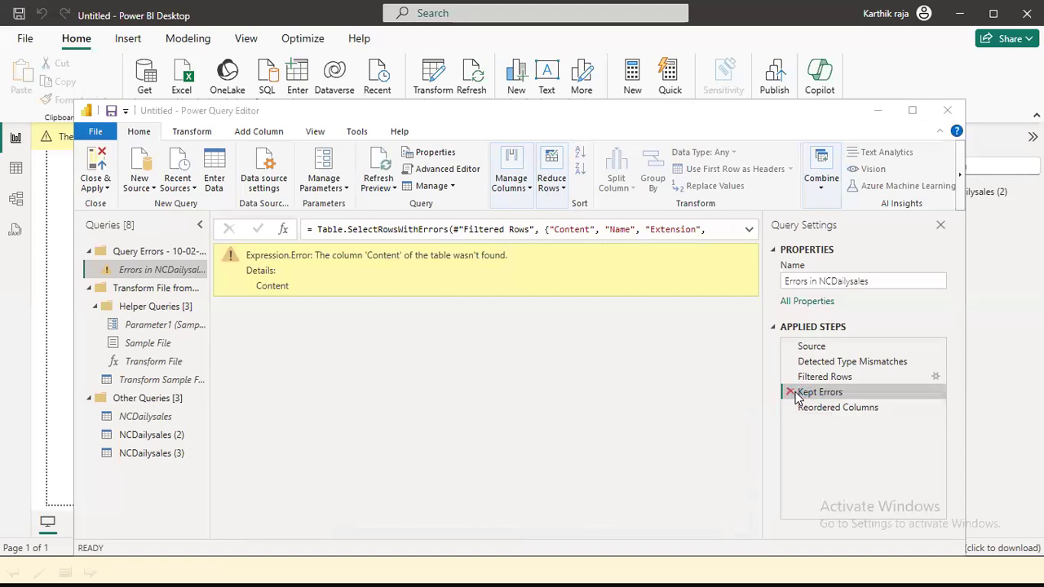
{"action": "left_click", "coordinate": [659, 319]}
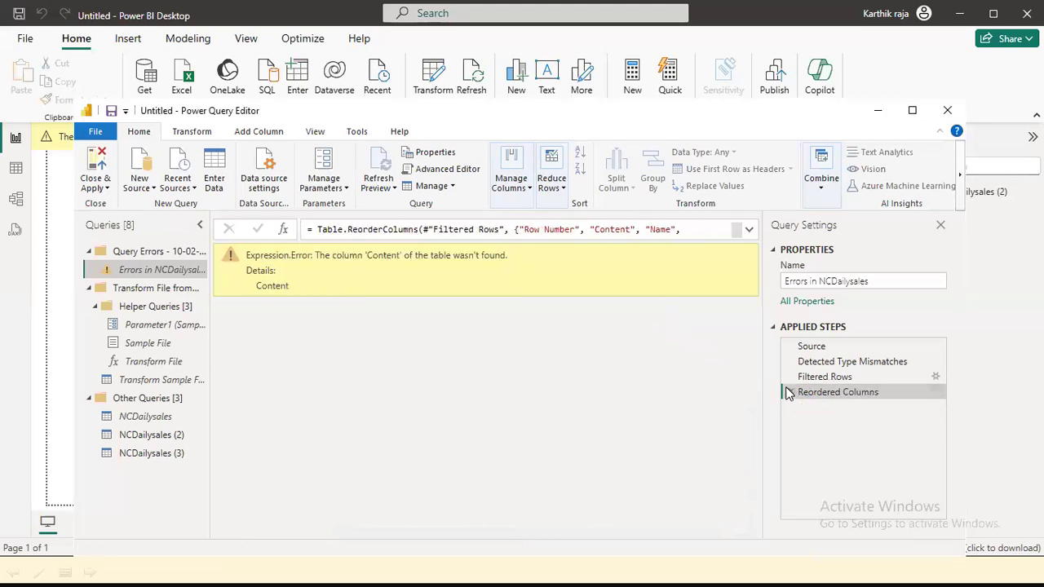
{"action": "left_click", "coordinate": [789, 392]}
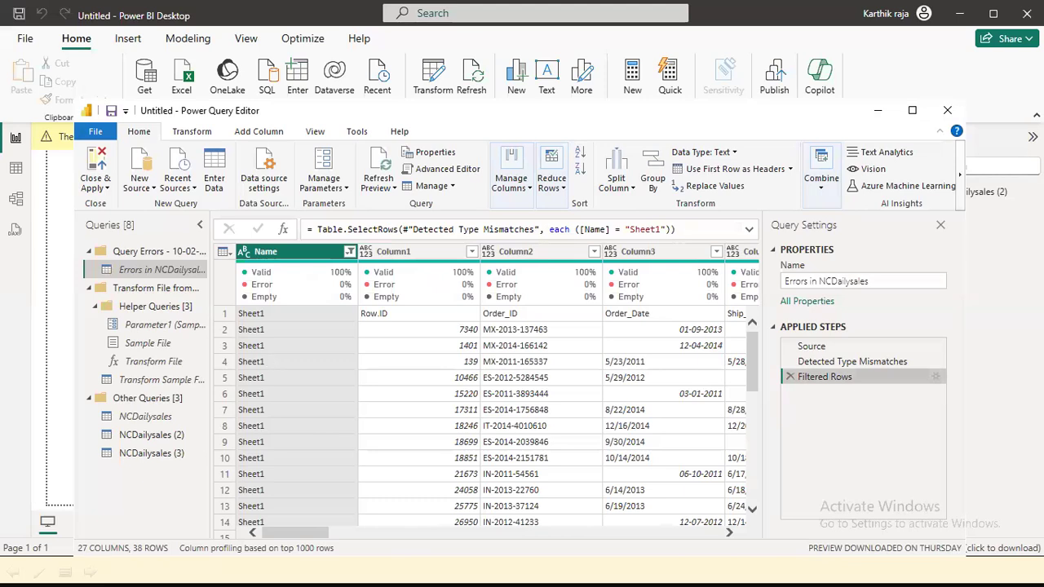
Reselect all sheets in the Name column's filter of the Errors in NCDailysales query
{"action": "left_click", "coordinate": [349, 253]}
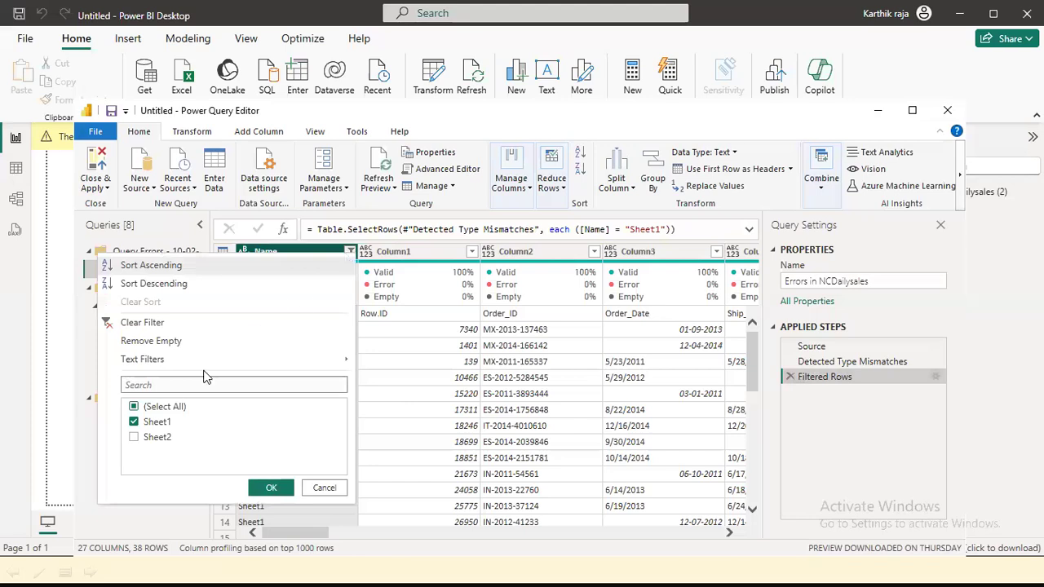
{"action": "left_click", "coordinate": [134, 407]}
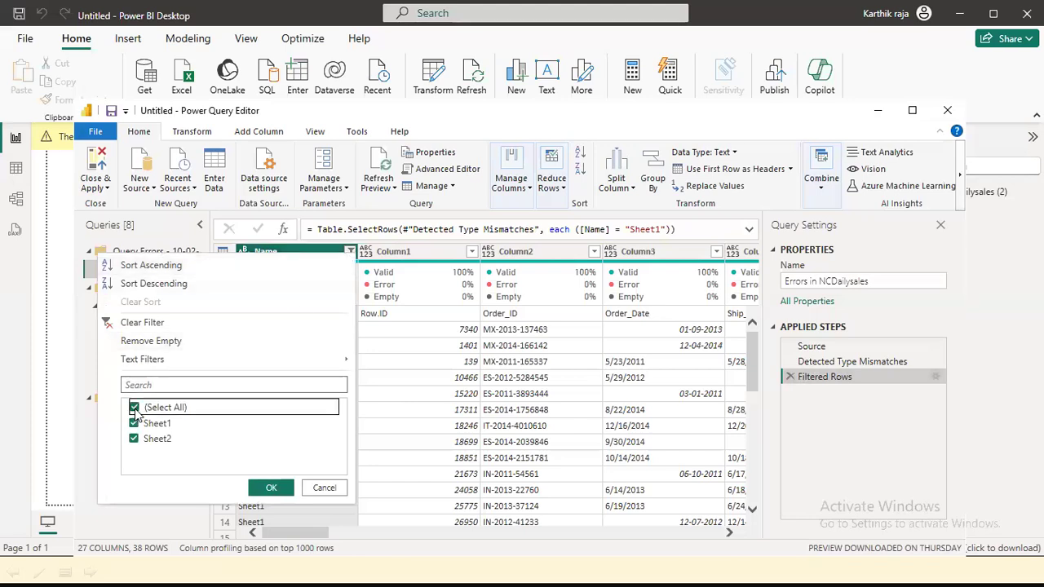
{"action": "left_click", "coordinate": [269, 488]}
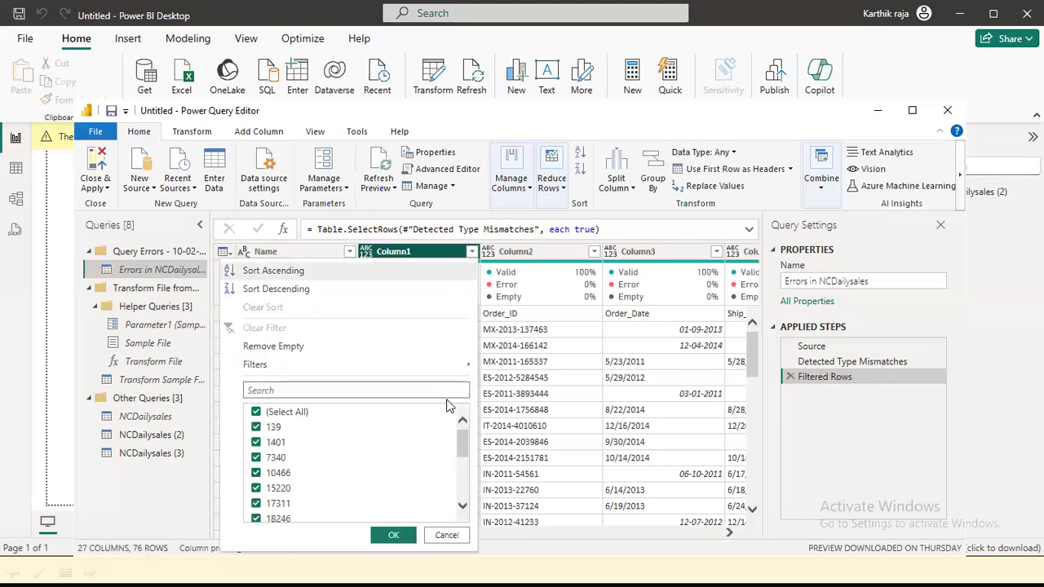
Review the distinct values in Column1's filter list, keeping all of them selected
{"action": "left_click", "coordinate": [464, 467]}
{"action": "left_click_drag", "start_coordinate": [464, 467], "coordinate": [466, 518]}
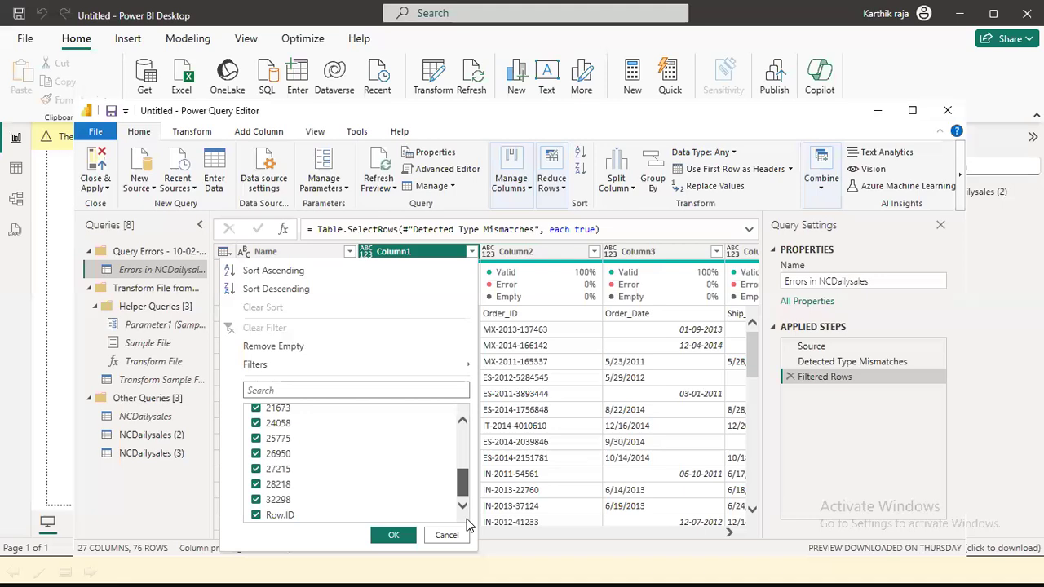
{"action": "left_click_drag", "start_coordinate": [462, 482], "coordinate": [460, 393]}
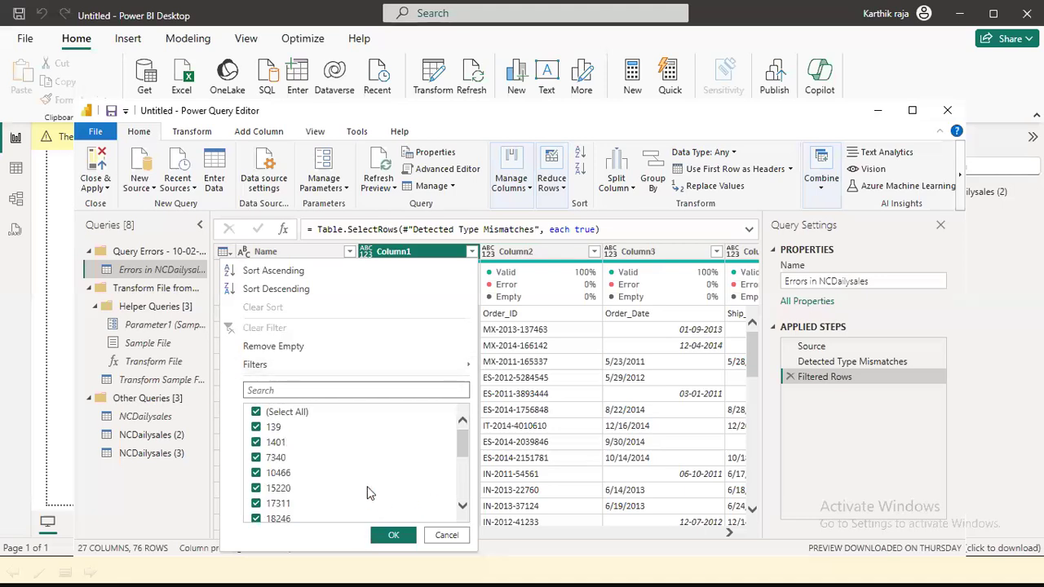
{"action": "left_click", "coordinate": [393, 535]}
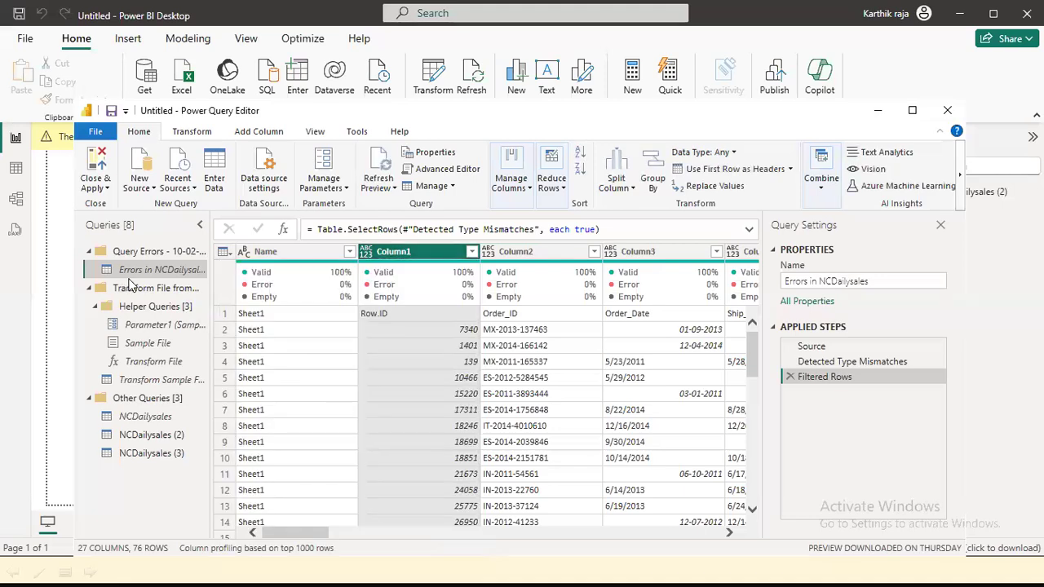
Delete the Errors in NCDailysales query and its Query Errors group
{"action": "left_click", "coordinate": [145, 416]}
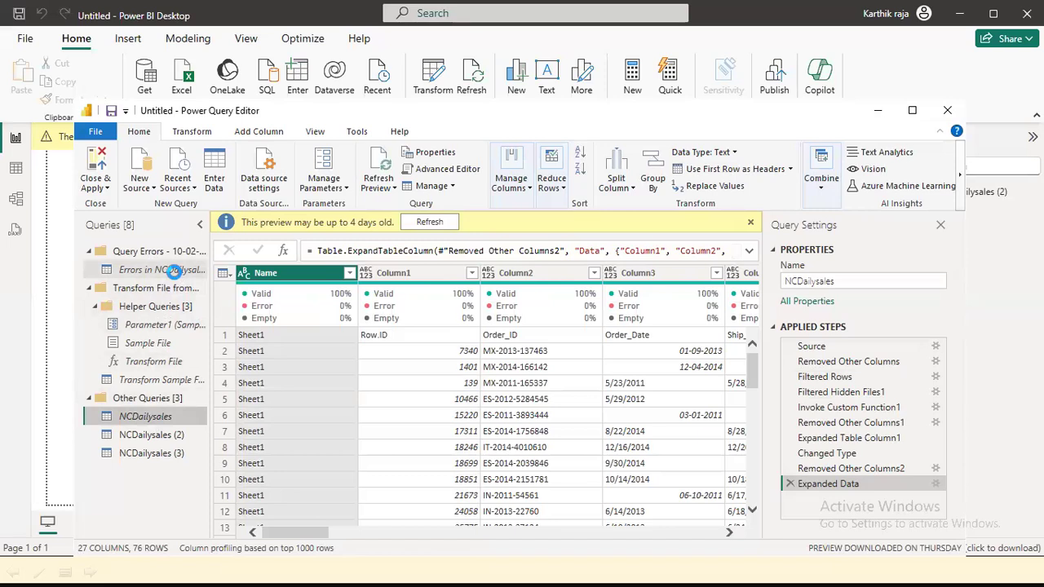
{"action": "left_click", "coordinate": [172, 272]}
{"action": "right_click", "coordinate": [175, 277]}
{"action": "left_click", "coordinate": [217, 319]}
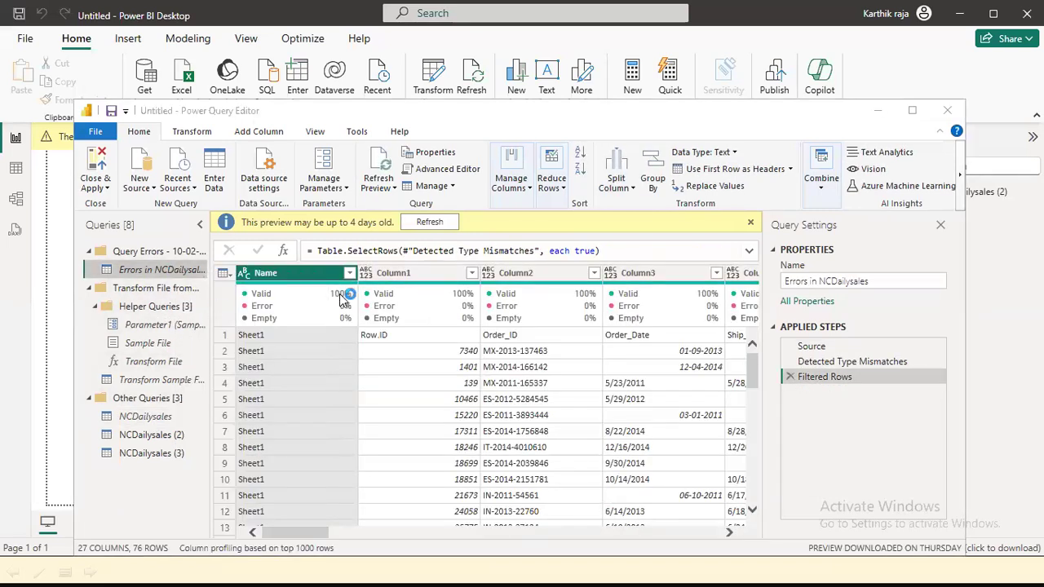
{"action": "left_click", "coordinate": [579, 317]}
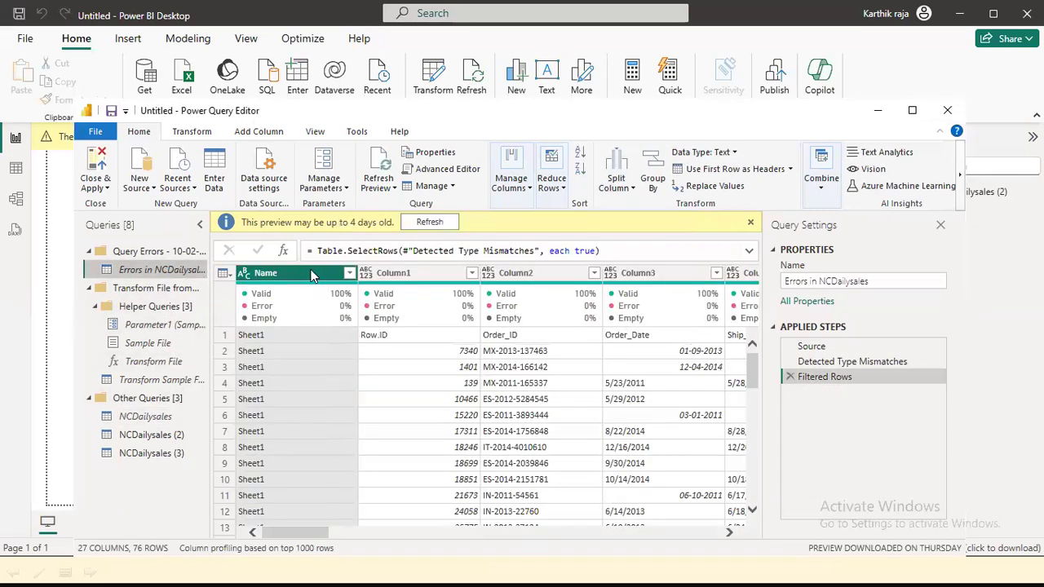
{"action": "right_click", "coordinate": [169, 256]}
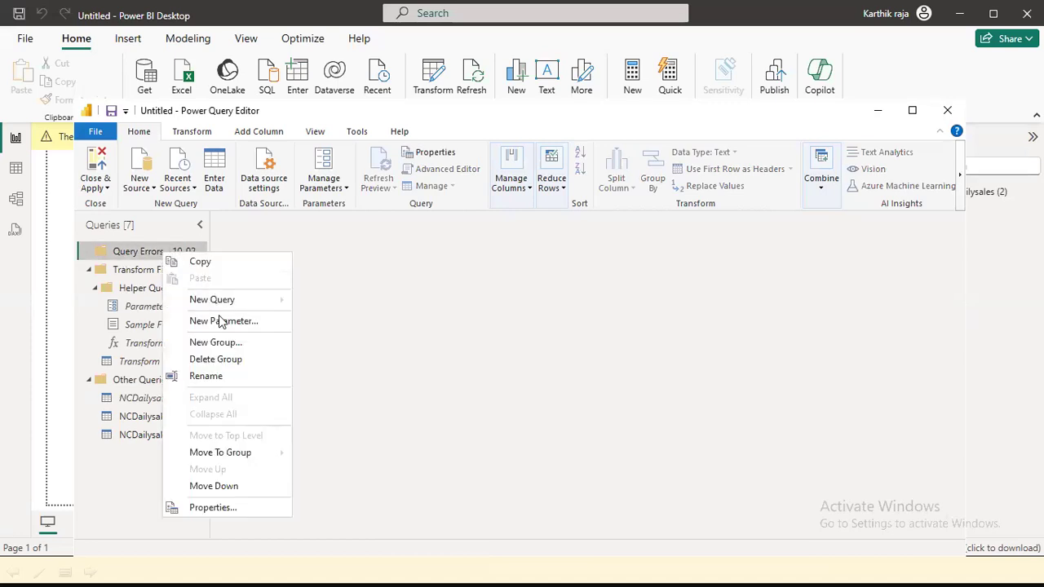
{"action": "left_click", "coordinate": [216, 360]}
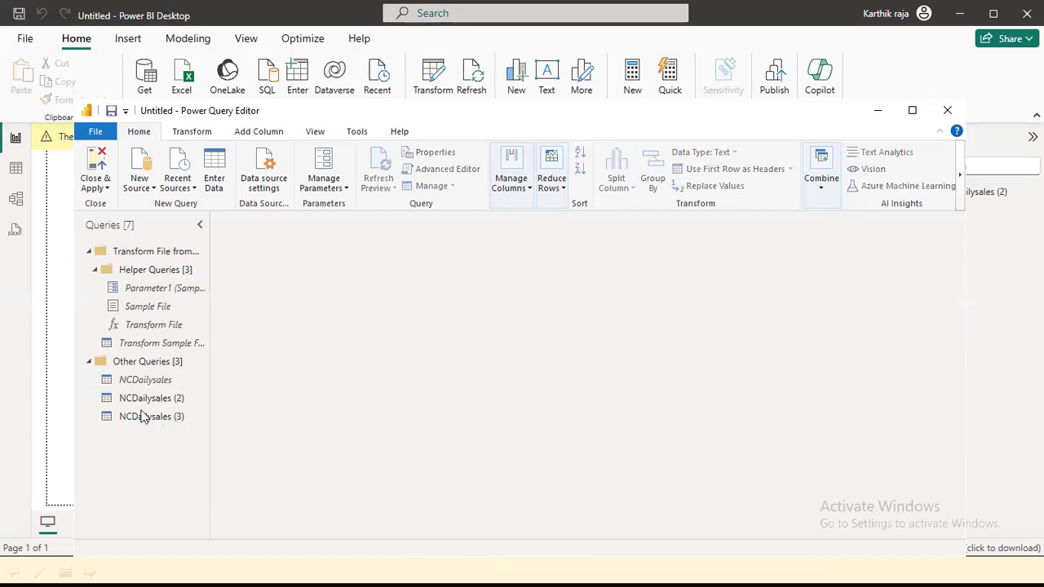
Close the editor and apply the query changes, and open the errors reported for the loaded NCDailysales (3) query
{"action": "left_click", "coordinate": [147, 361]}
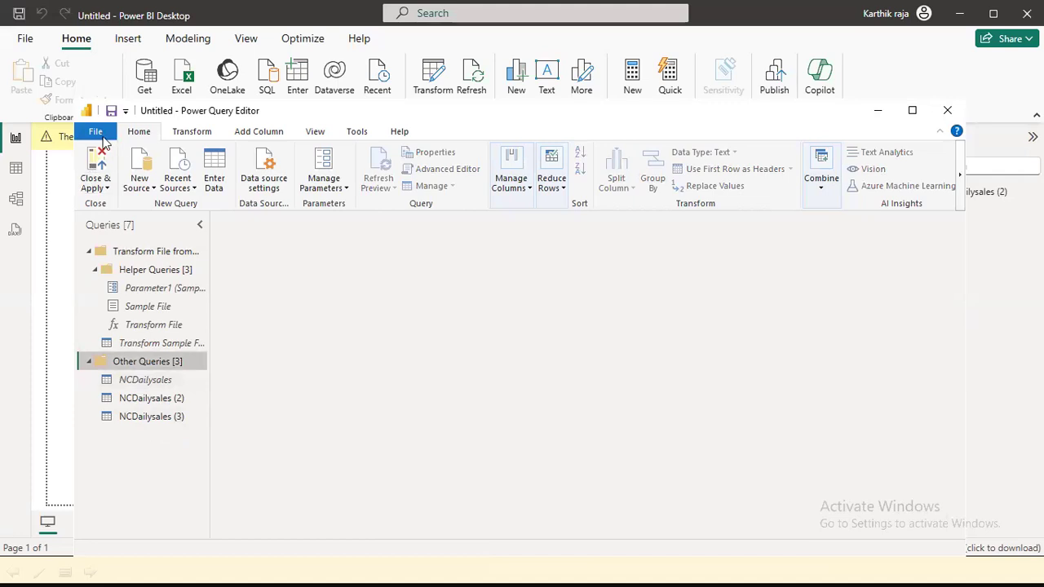
{"action": "left_click", "coordinate": [95, 131]}
{"action": "left_click", "coordinate": [139, 152]}
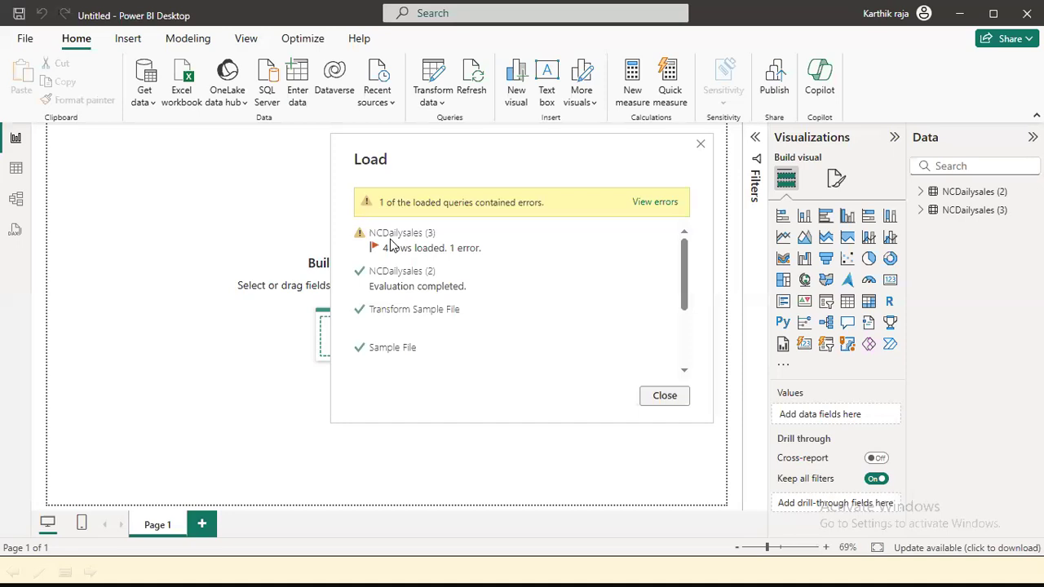
{"action": "double_click", "coordinate": [401, 248]}
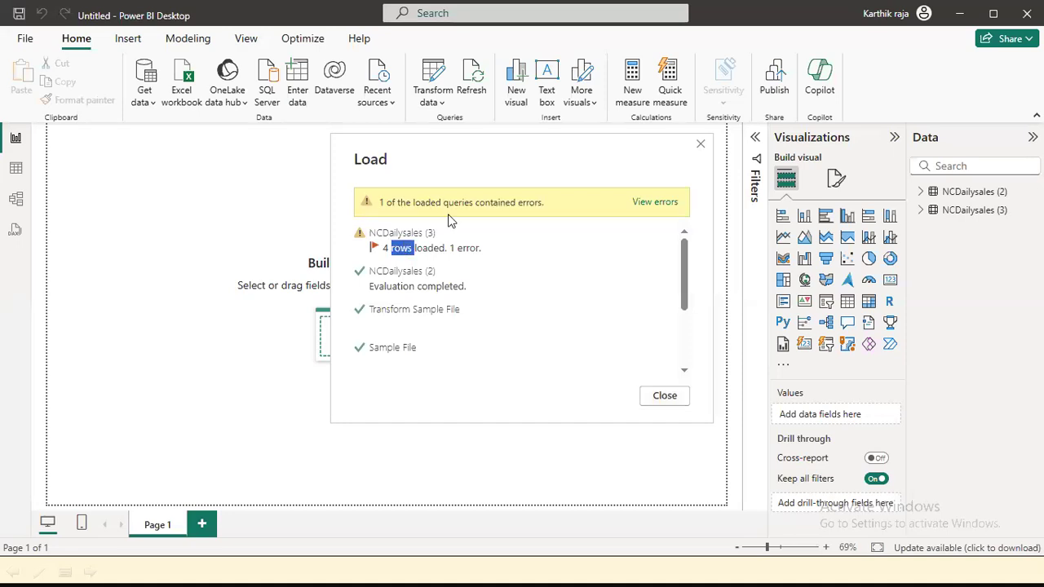
{"action": "left_click", "coordinate": [658, 204]}
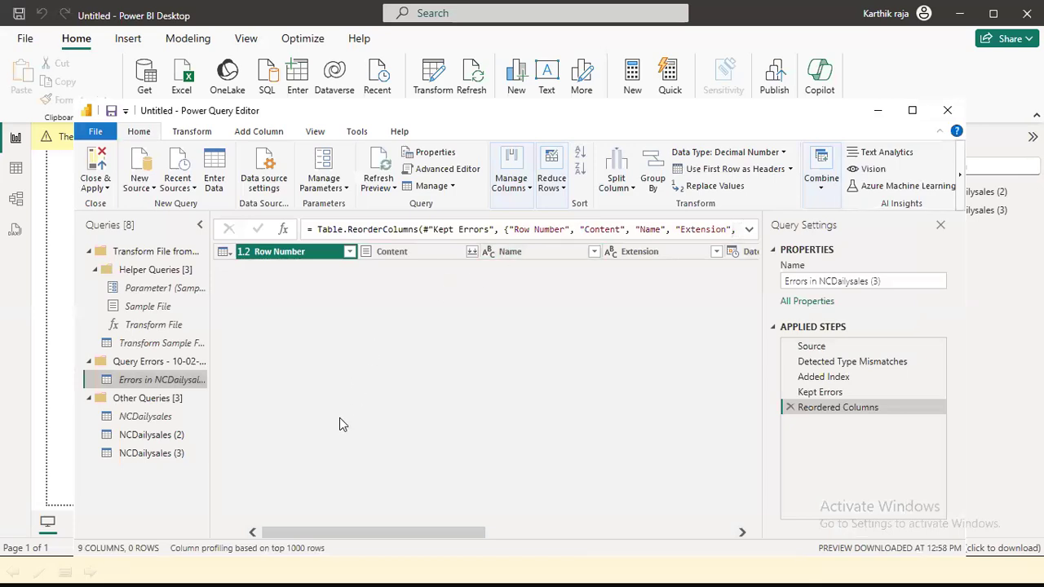
Inspect the Reordered Columns and Kept Errors formulas and the Added Index data of the Errors in NCDailysales (3) query
{"action": "left_click", "coordinate": [746, 231]}
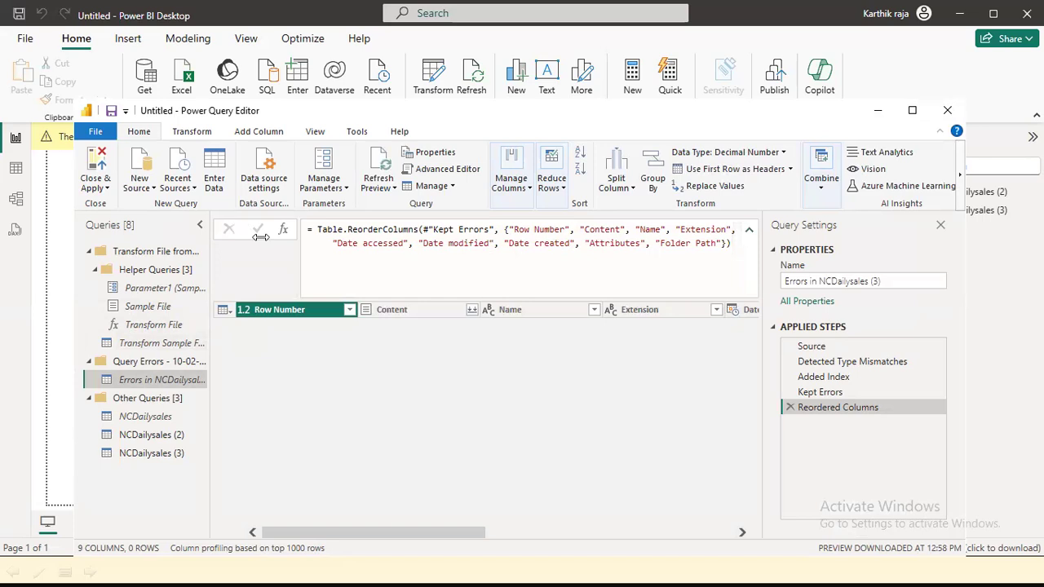
{"action": "left_click", "coordinate": [819, 391]}
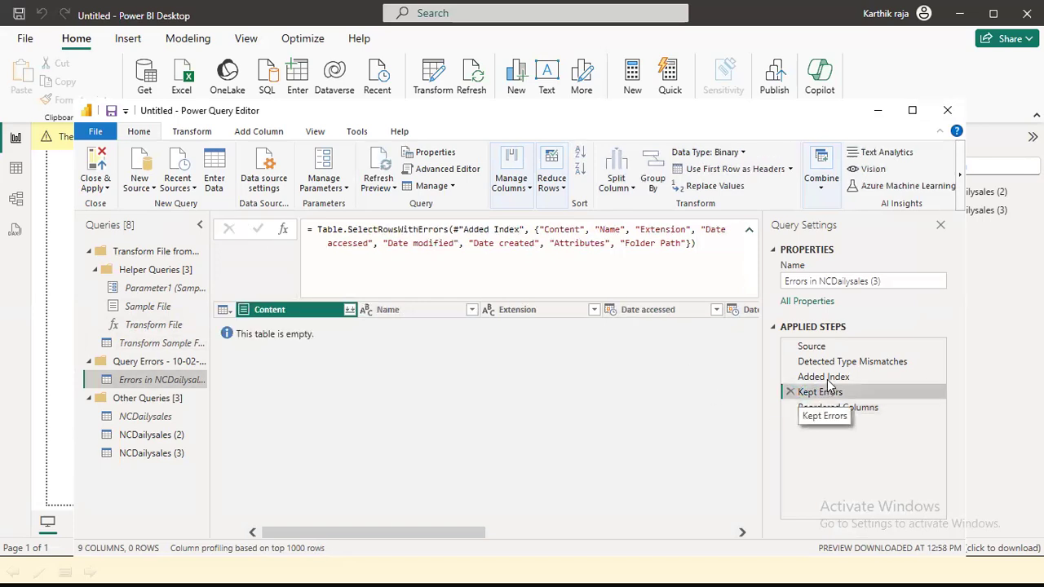
{"action": "left_click", "coordinate": [827, 378]}
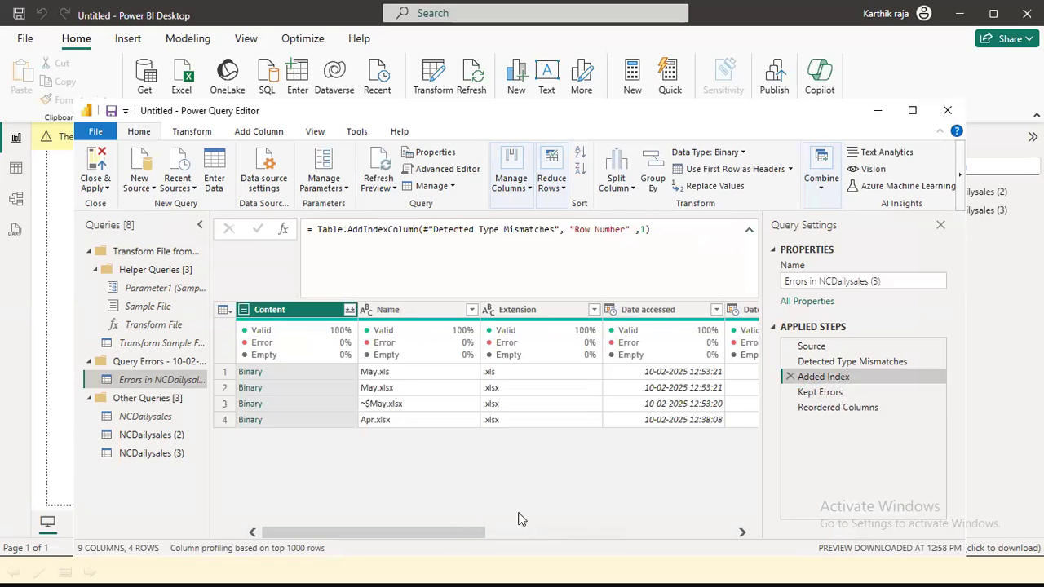
{"action": "left_click_drag", "start_coordinate": [463, 530], "coordinate": [755, 519]}
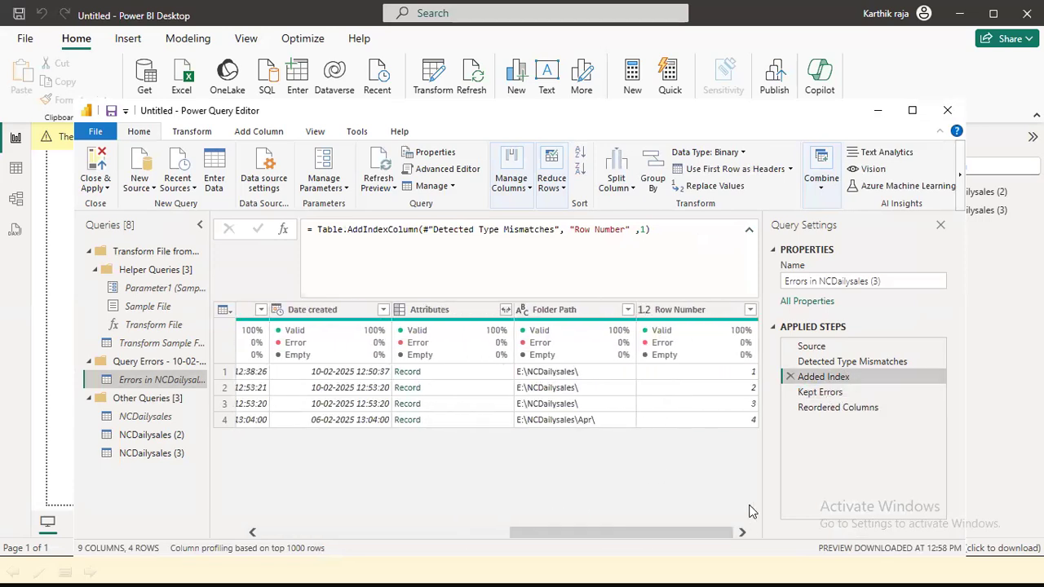
Insert a step after Added Index that removes the Row Number column, and review the neighbouring steps
{"action": "right_click", "coordinate": [720, 321]}
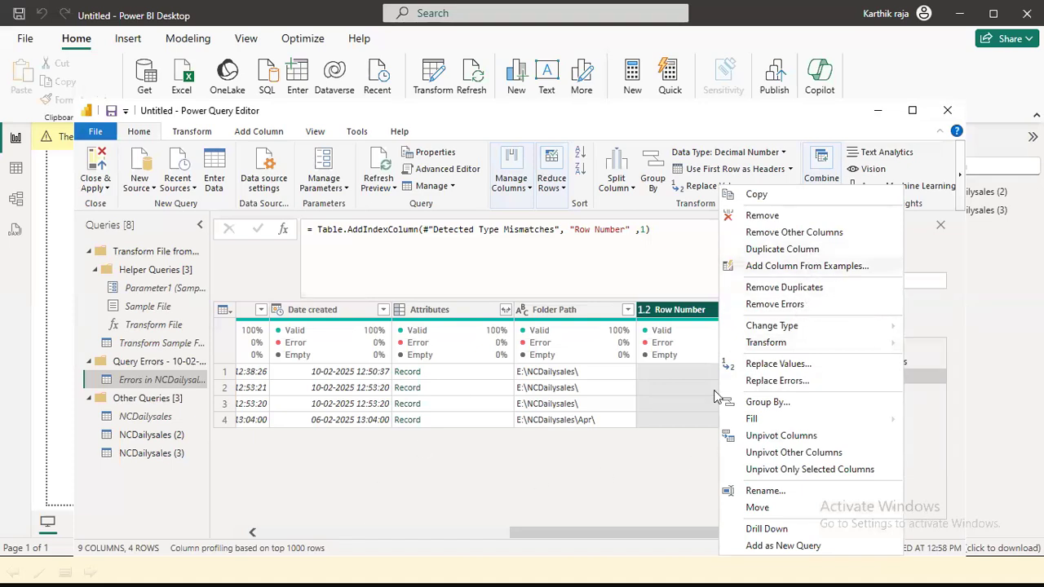
{"action": "left_click", "coordinate": [809, 231]}
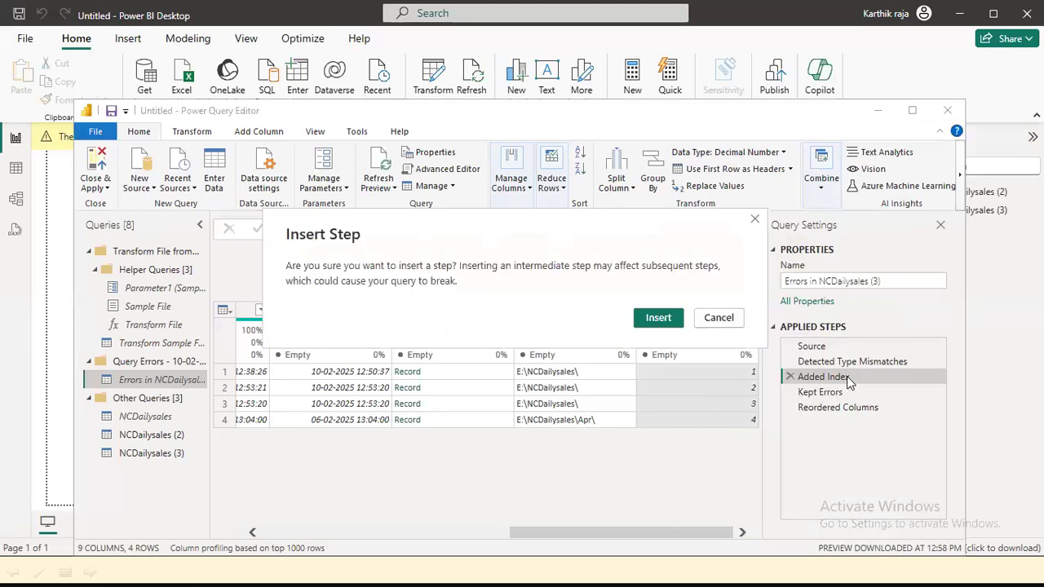
{"action": "left_click", "coordinate": [643, 324]}
{"action": "left_click", "coordinate": [841, 365]}
{"action": "left_click", "coordinate": [825, 376]}
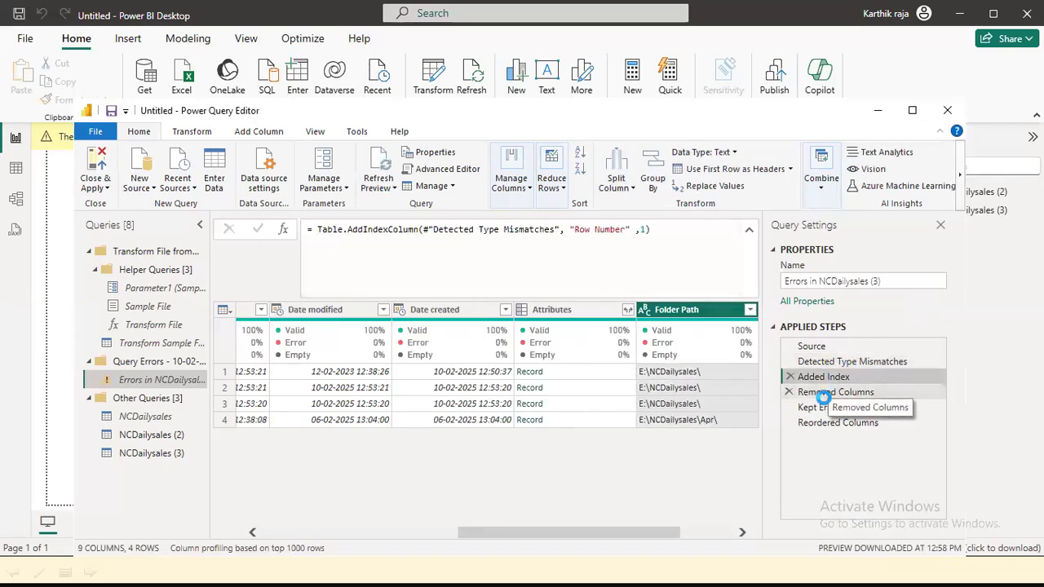
{"action": "left_click", "coordinate": [826, 394]}
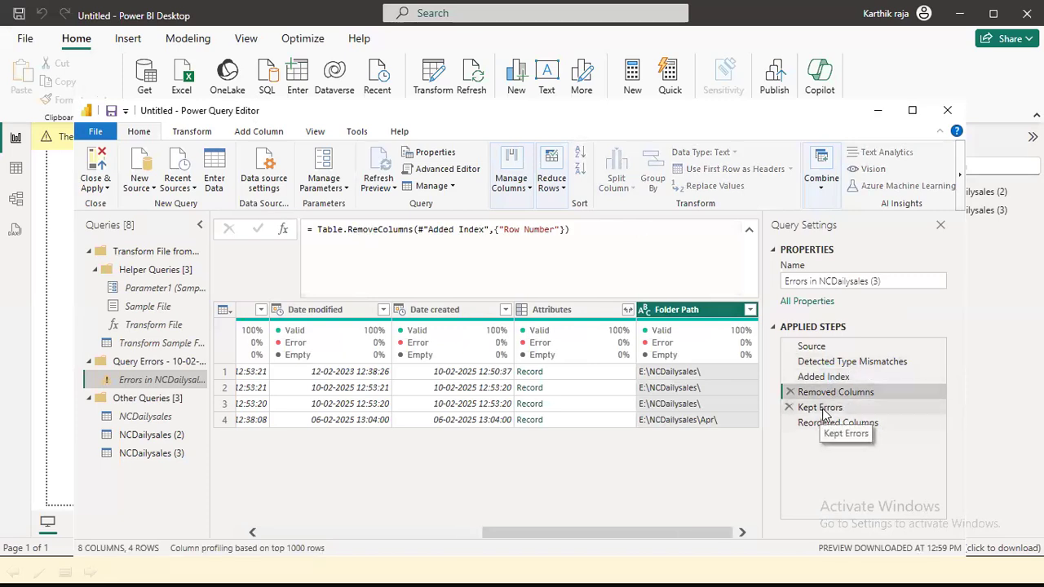
Delete the Kept Errors and Reordered Columns steps from the Errors in NCDailysales (3) query
{"action": "left_click", "coordinate": [822, 410]}
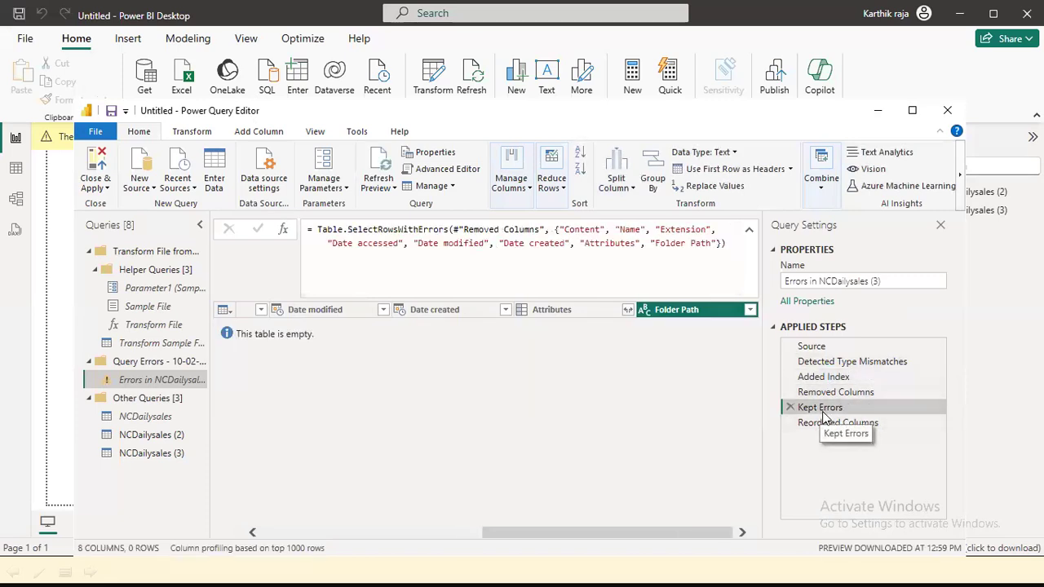
{"action": "right_click", "coordinate": [823, 417]}
{"action": "left_click", "coordinate": [843, 410]}
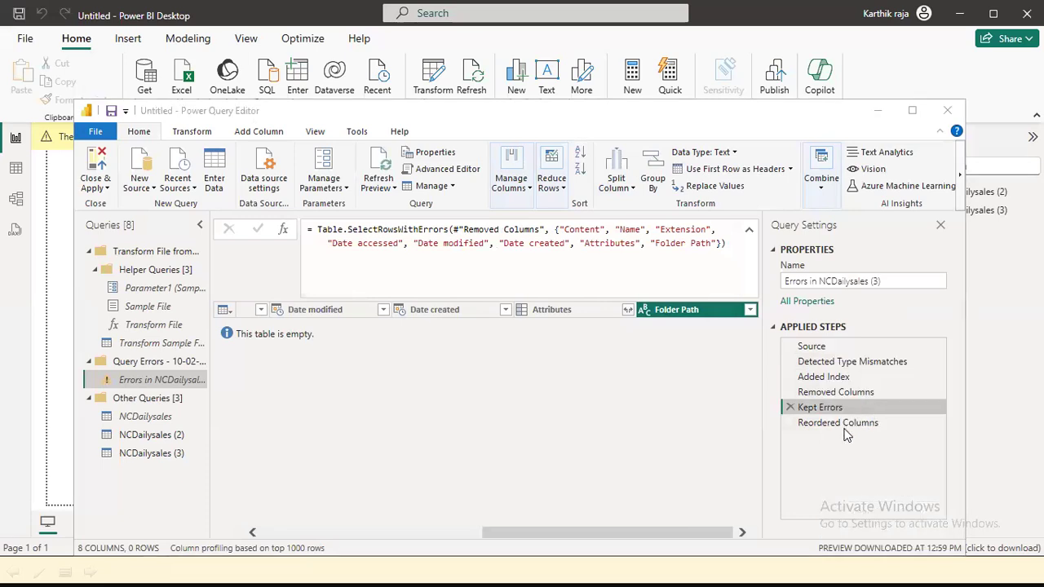
{"action": "left_click", "coordinate": [656, 319]}
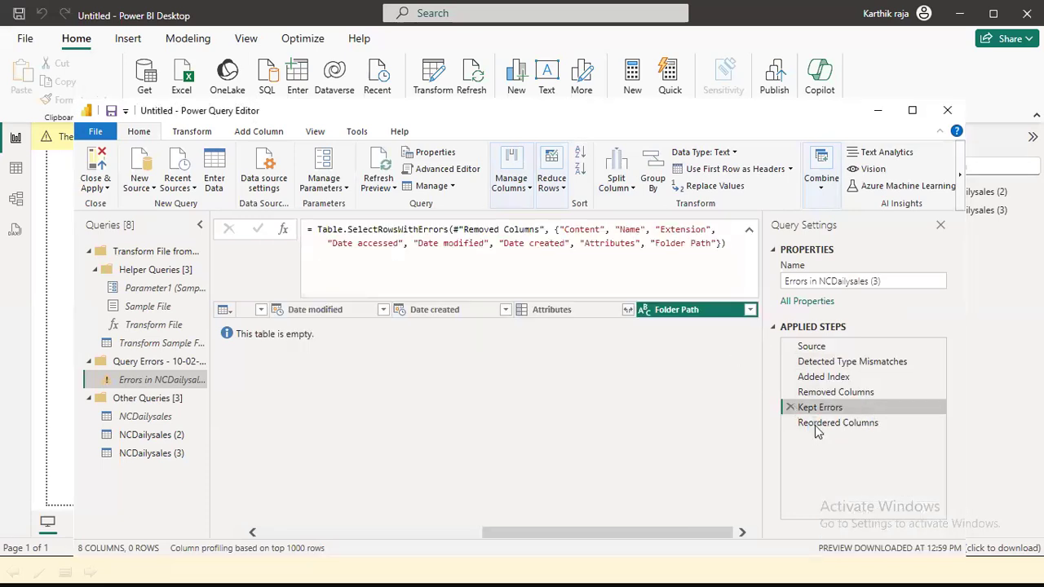
{"action": "right_click", "coordinate": [832, 417]}
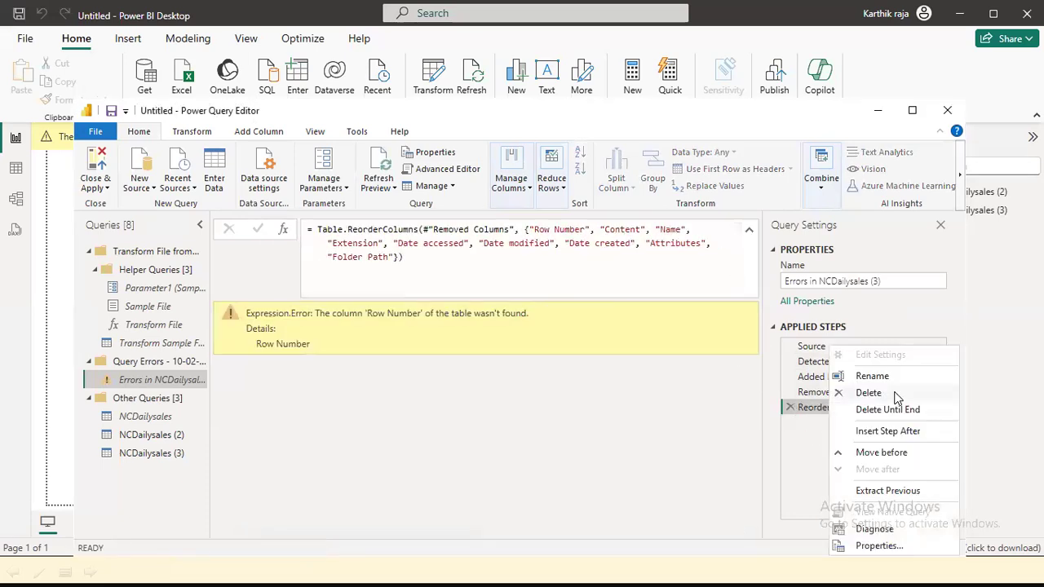
{"action": "left_click", "coordinate": [856, 326]}
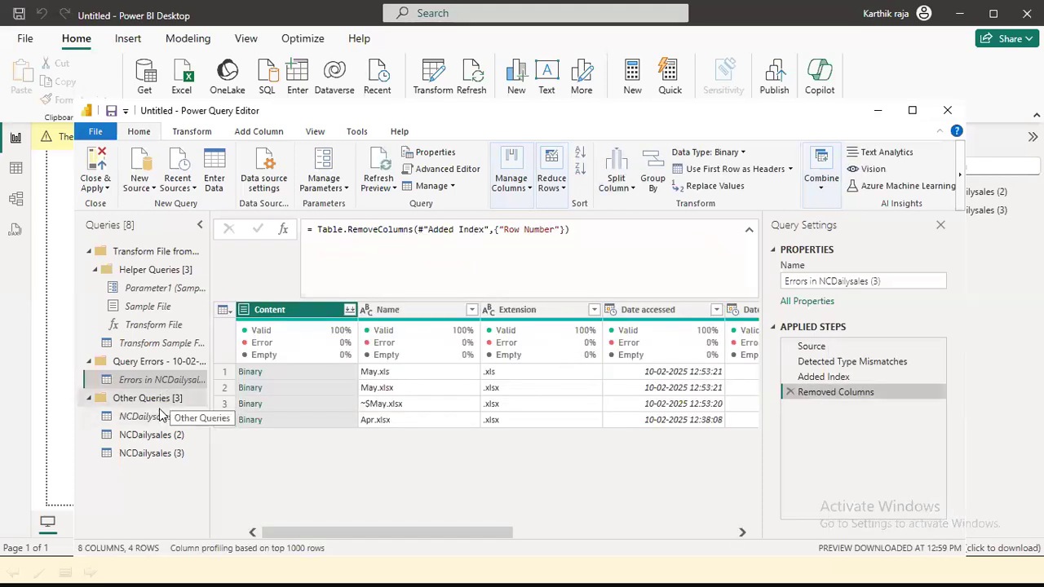
Close the Power Query Editor and apply the pending query changes to the model
{"action": "left_click", "coordinate": [97, 133]}
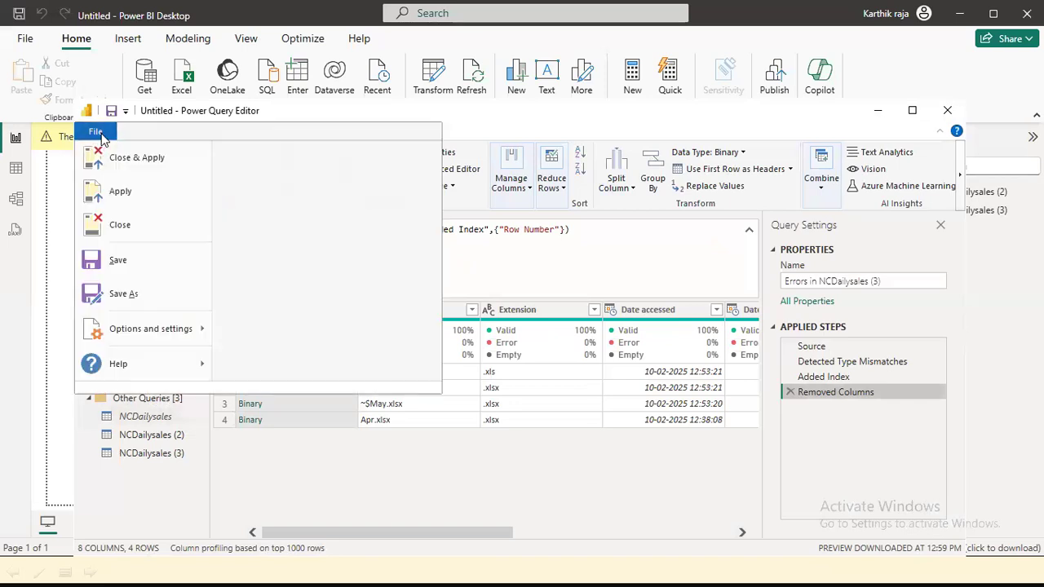
{"action": "left_click", "coordinate": [155, 159]}
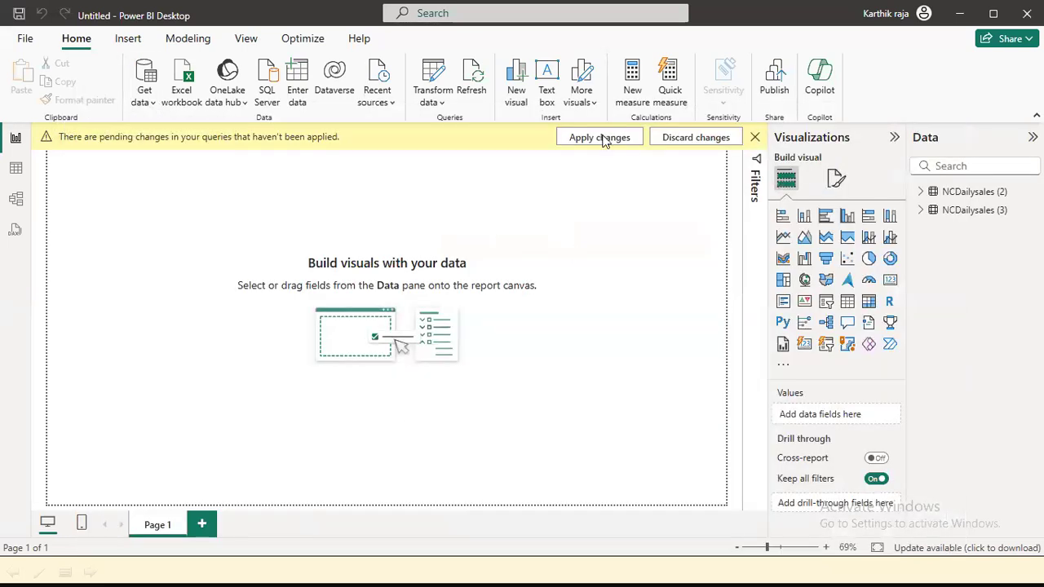
{"action": "left_click", "coordinate": [601, 138]}
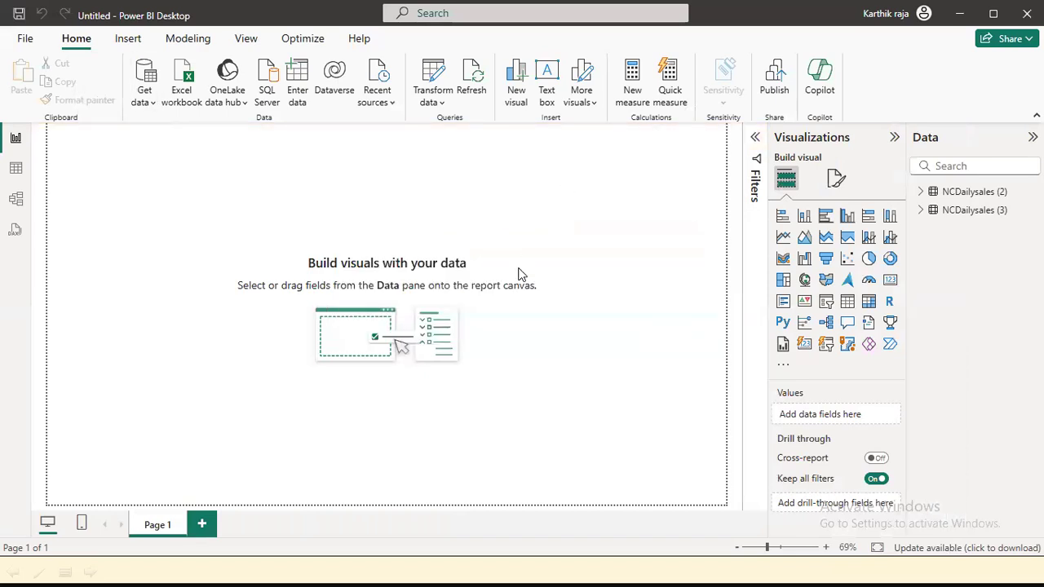
Review the loaded rows of the NCDailysales (2) and NCDailysales (3) tables, and return to the report view
{"action": "left_click", "coordinate": [11, 170]}
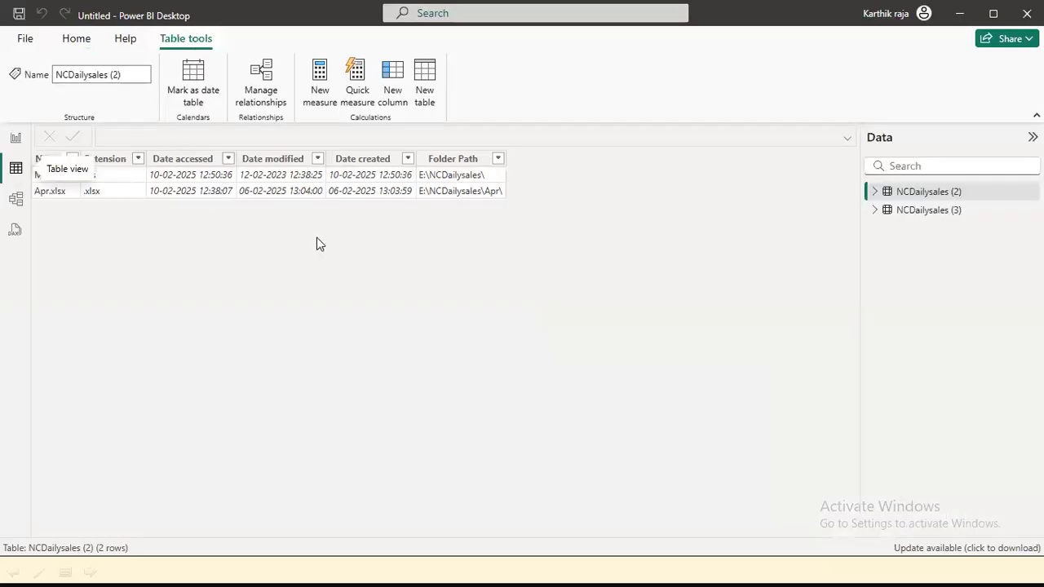
{"action": "left_click", "coordinate": [915, 213]}
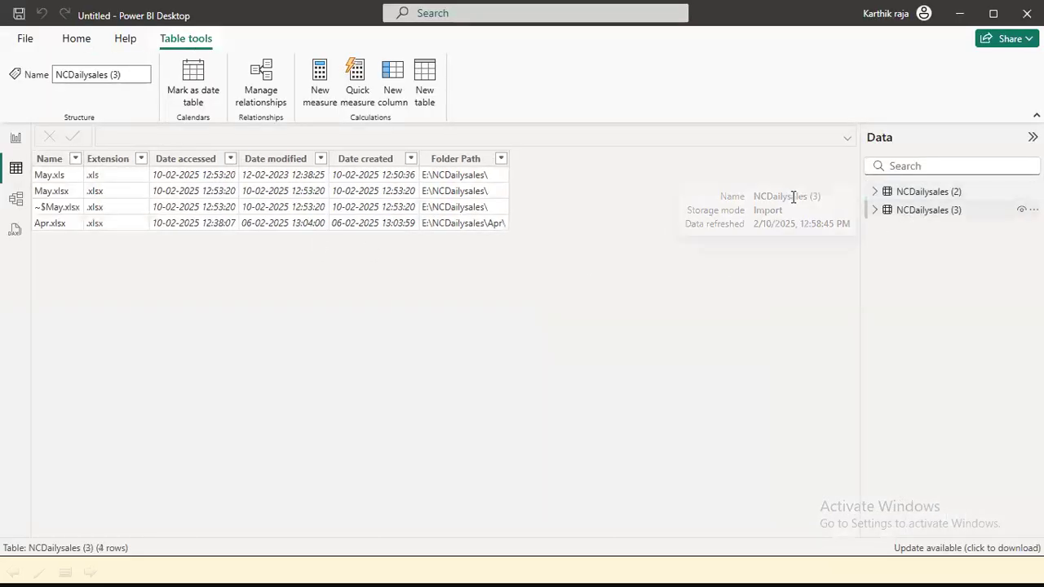
{"action": "left_click", "coordinate": [16, 141]}
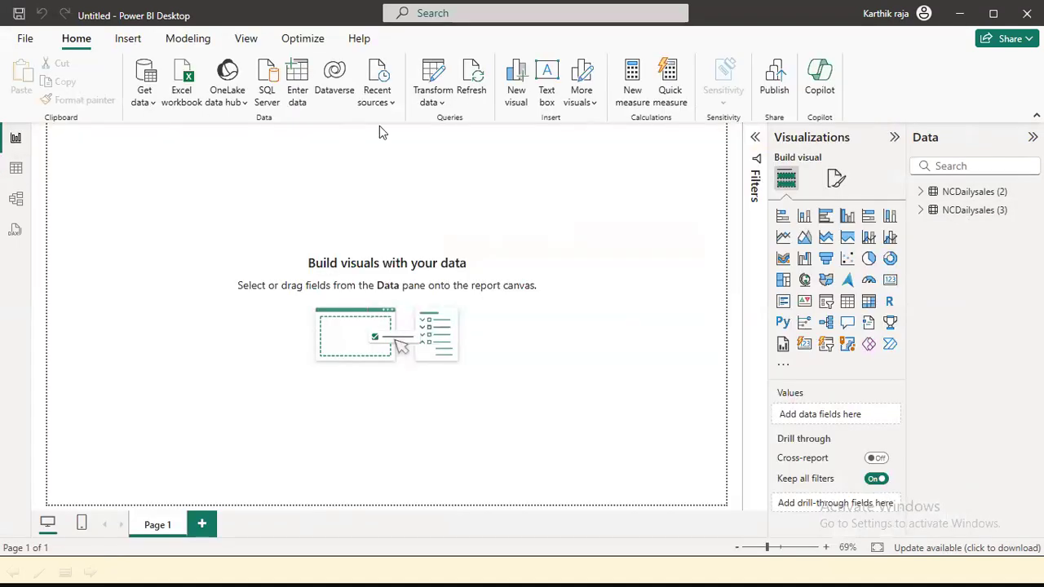
Delete the NCDailysales (2) table from the model
{"action": "left_click", "coordinate": [977, 213]}
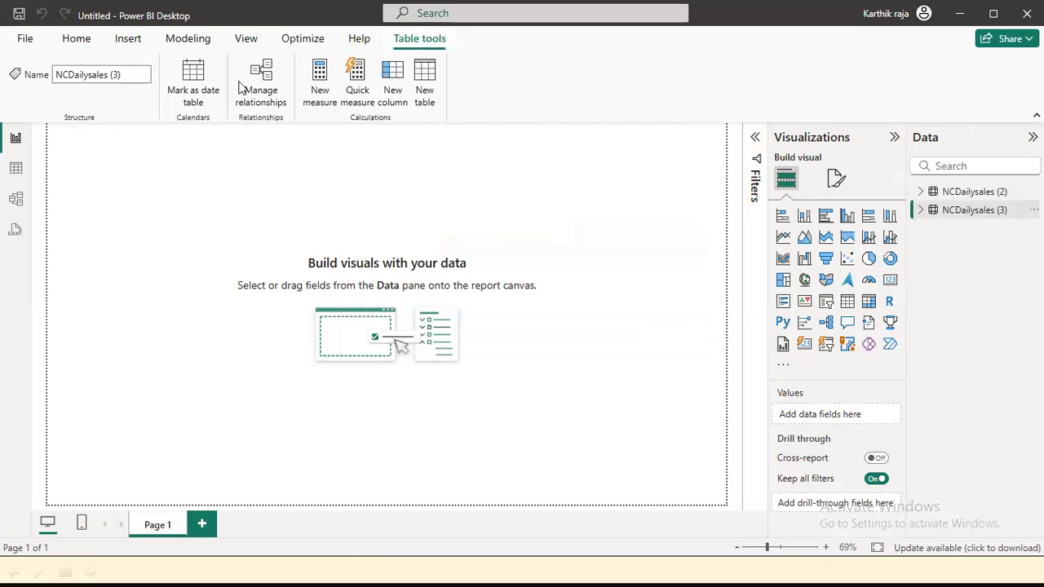
{"action": "left_click", "coordinate": [949, 192]}
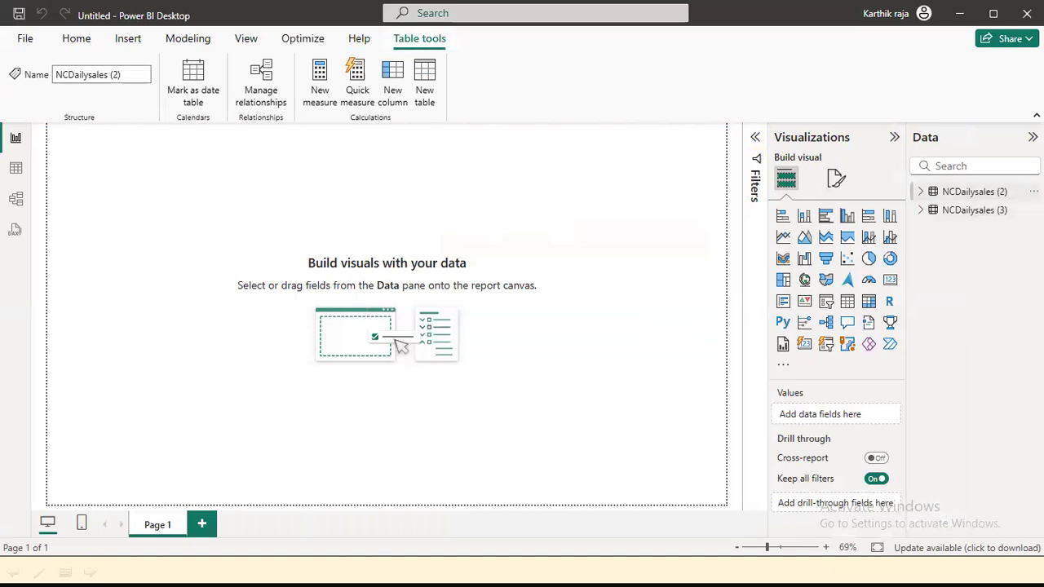
{"action": "right_click", "coordinate": [911, 193]}
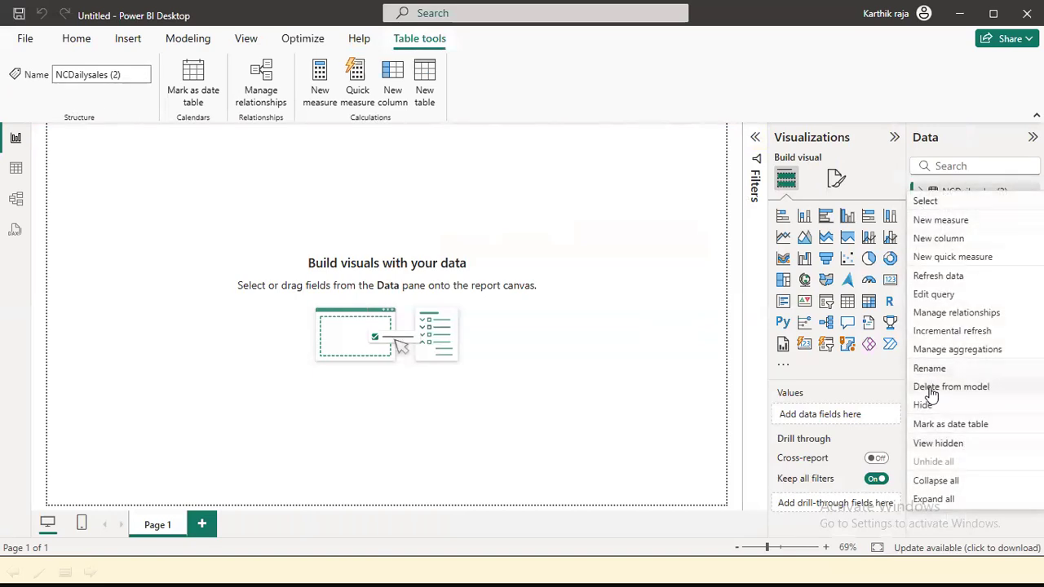
{"action": "left_click", "coordinate": [931, 387]}
{"action": "left_click", "coordinate": [623, 328]}
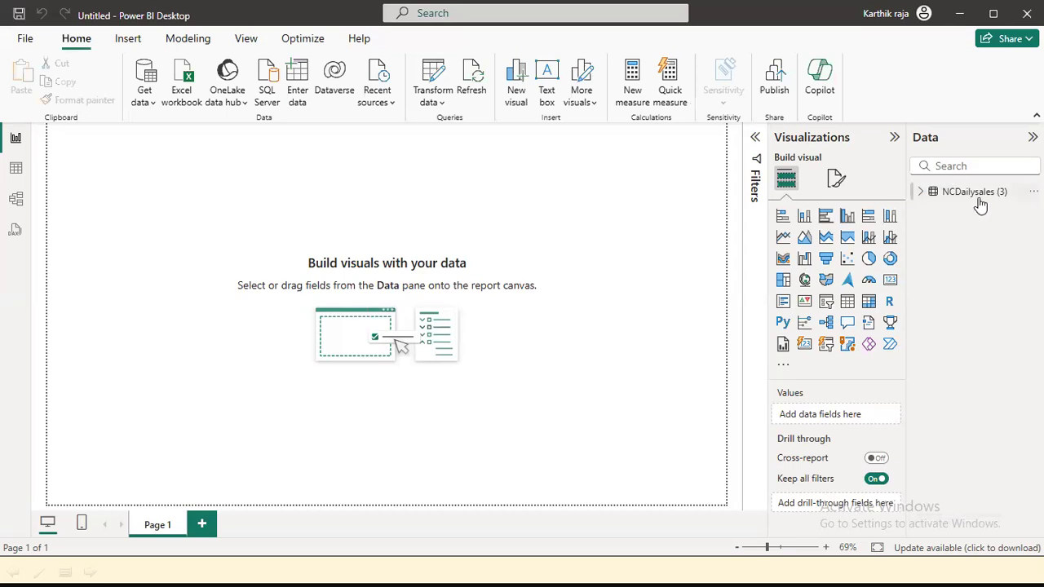
Expand the field list of the NCDailysales (3) table and reopen the queries in the Power Query Editor
{"action": "left_click", "coordinate": [920, 192]}
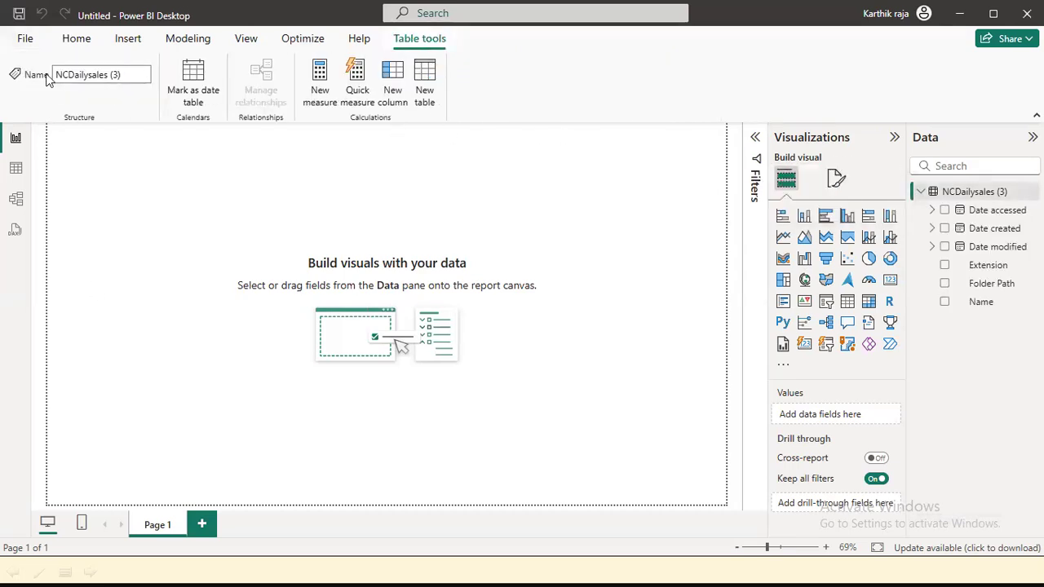
{"action": "left_click", "coordinate": [93, 41]}
{"action": "left_click", "coordinate": [420, 104]}
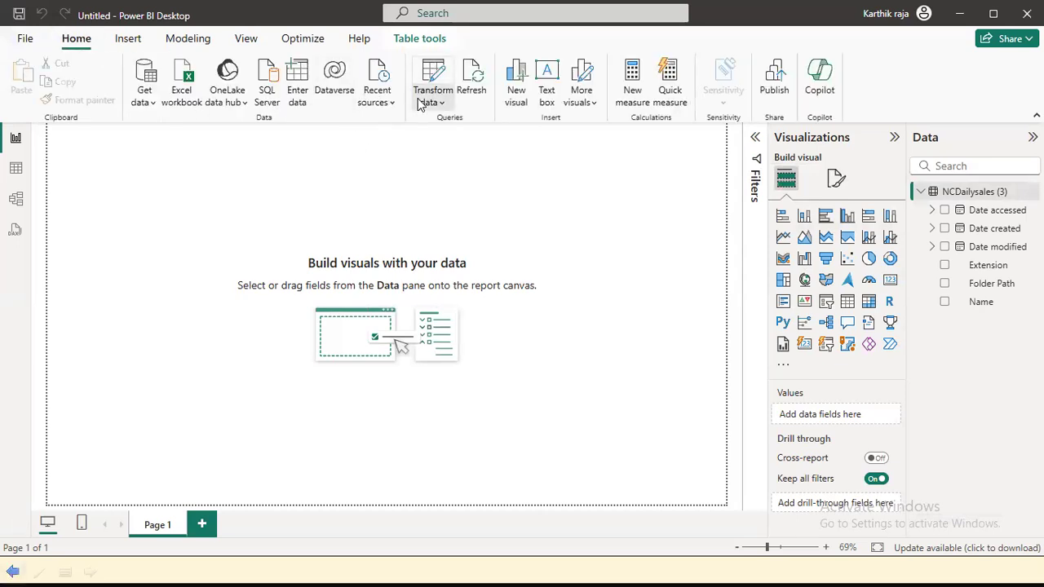
{"action": "left_click", "coordinate": [441, 127]}
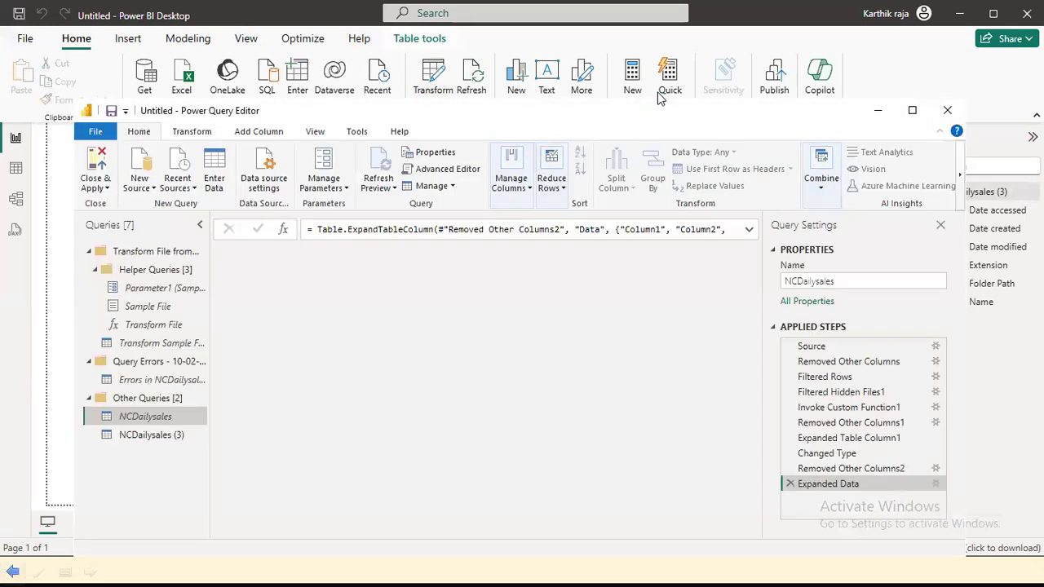
{"action": "left_click", "coordinate": [627, 124]}
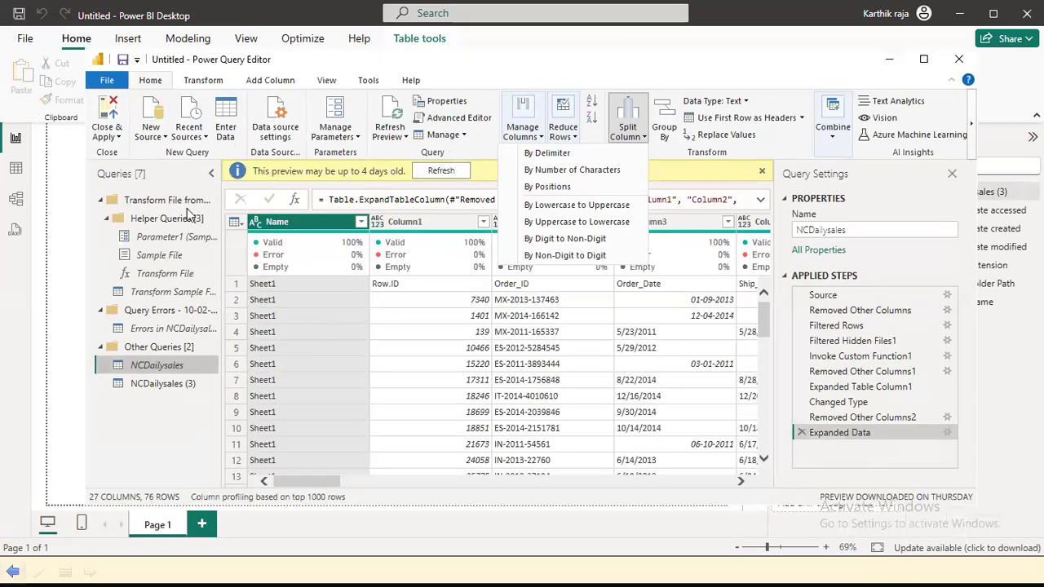
Filter the Name column of the Errors in NCDailysales (3) query to exclude May.xls and ~$May.xlsx
{"action": "left_click", "coordinate": [181, 329]}
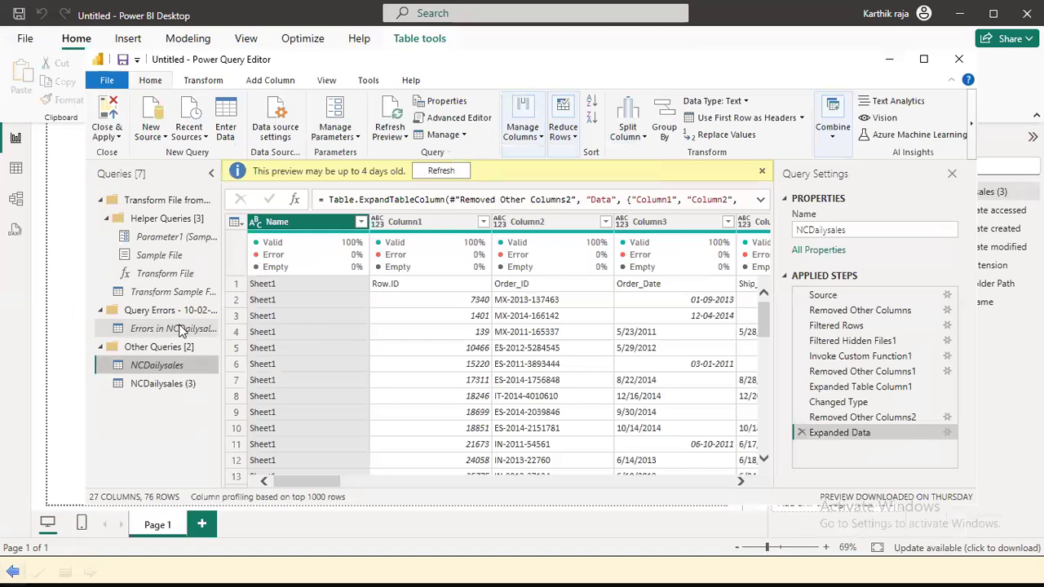
{"action": "double_click", "coordinate": [183, 329]}
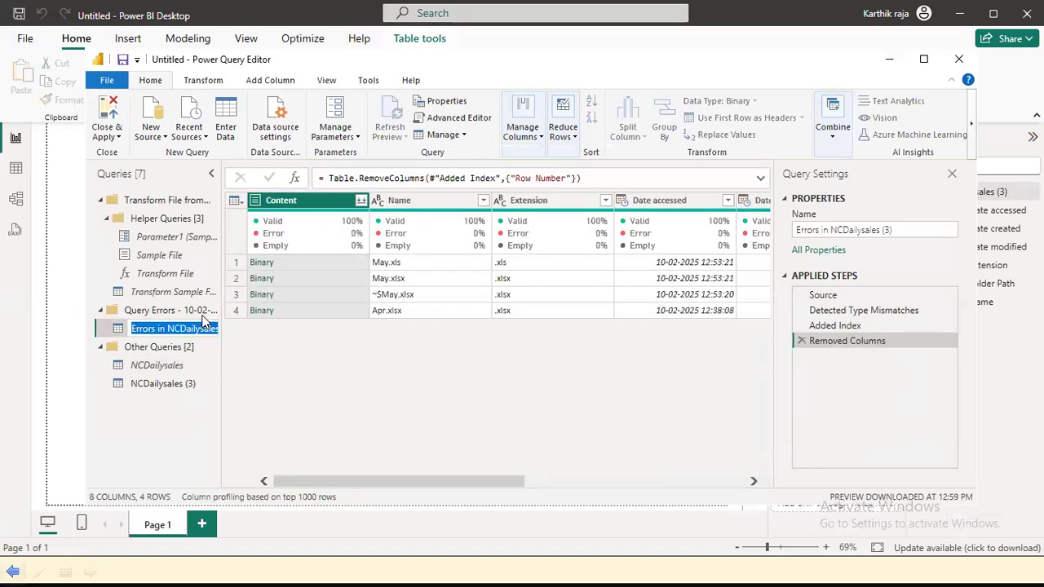
{"action": "left_click", "coordinate": [486, 203]}
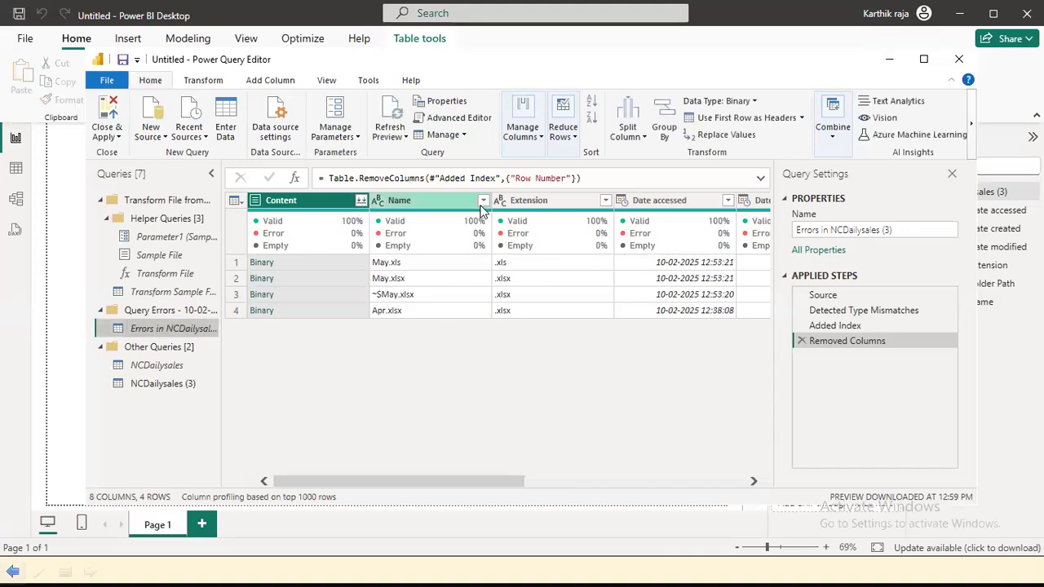
{"action": "left_click", "coordinate": [483, 200]}
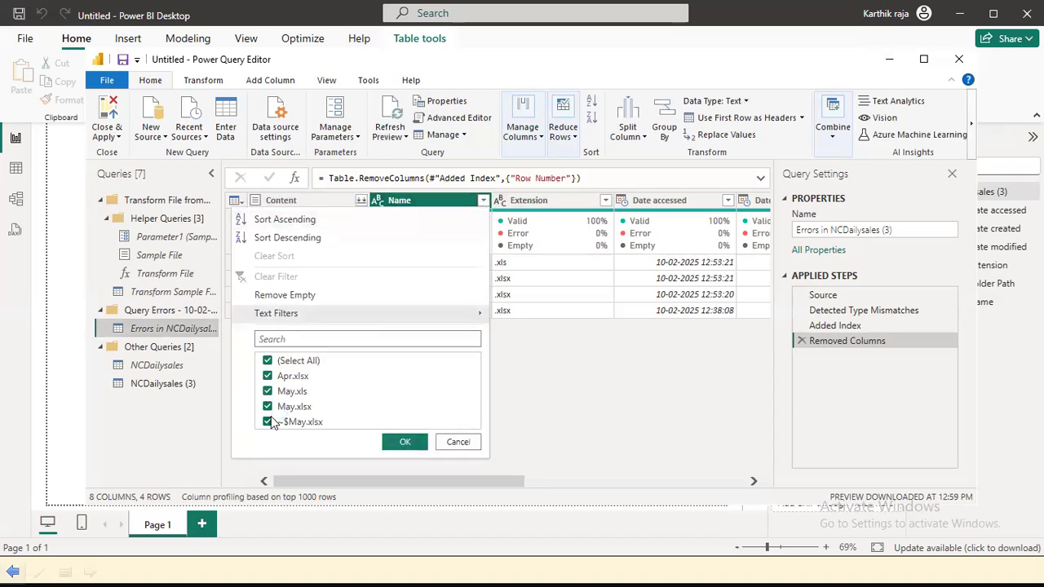
{"action": "left_click", "coordinate": [268, 422]}
{"action": "left_click", "coordinate": [268, 392]}
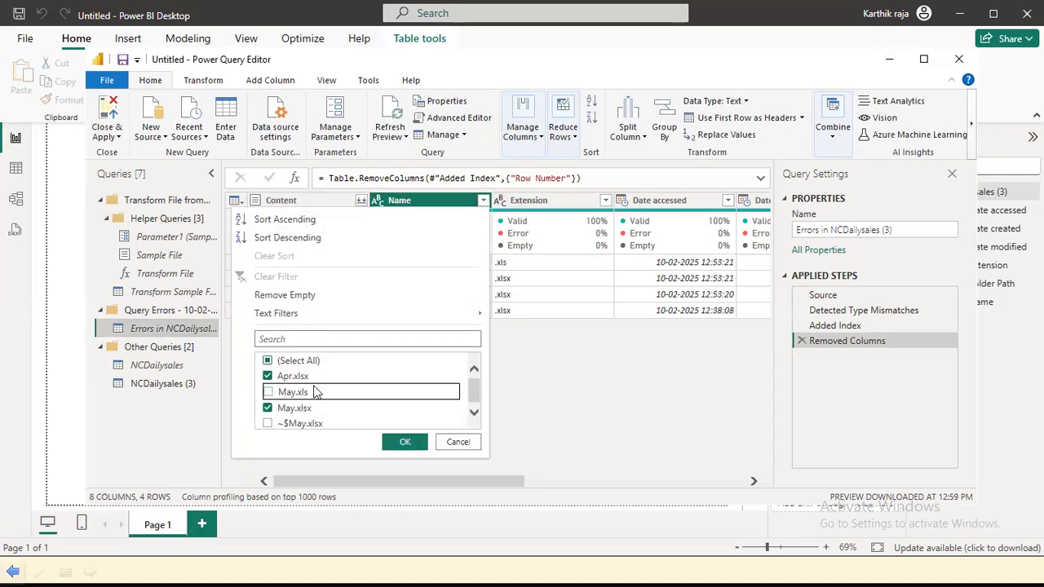
{"action": "left_click", "coordinate": [400, 441]}
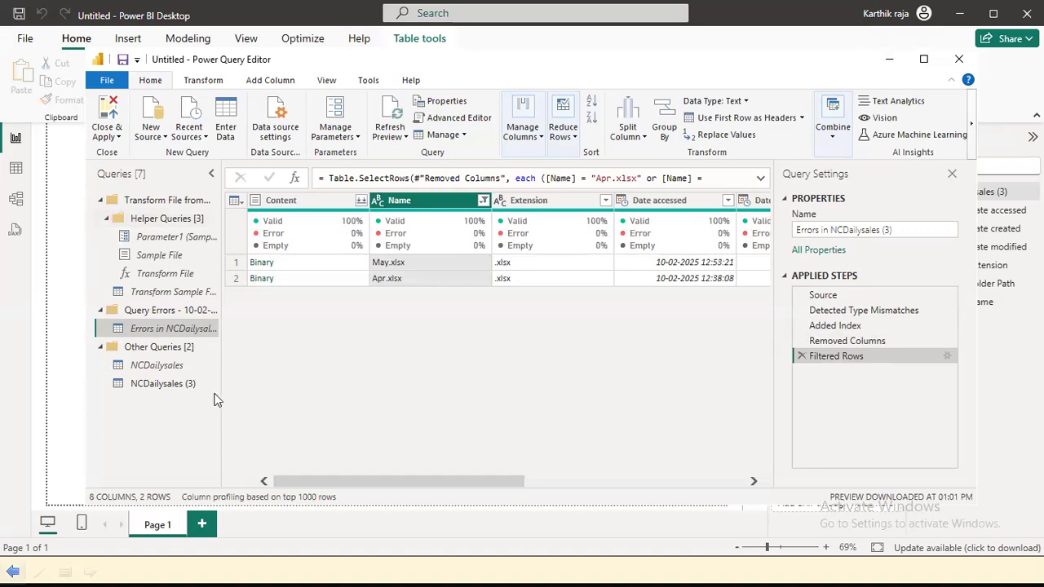
Remove all columns except Content and Name from the NCDailysales (3) query
{"action": "left_click", "coordinate": [172, 370]}
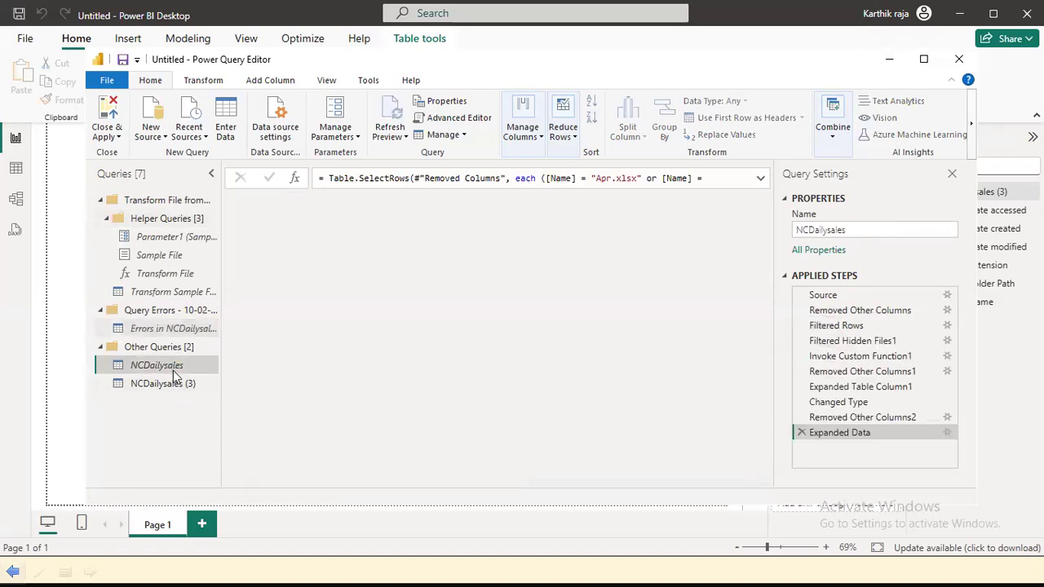
{"action": "left_click", "coordinate": [173, 387]}
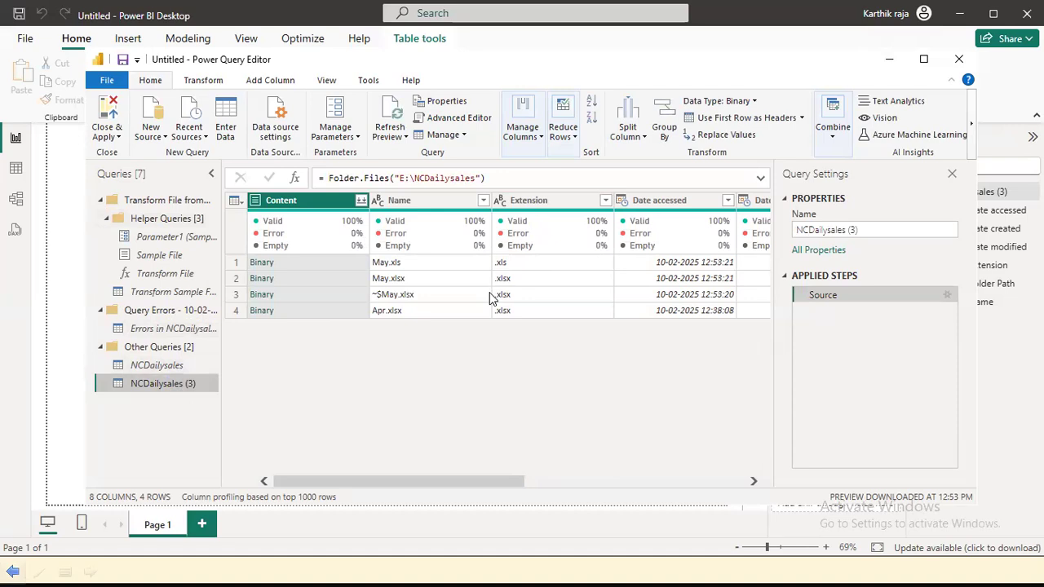
{"action": "left_click", "coordinate": [432, 205]}
{"action": "right_click", "coordinate": [432, 210]}
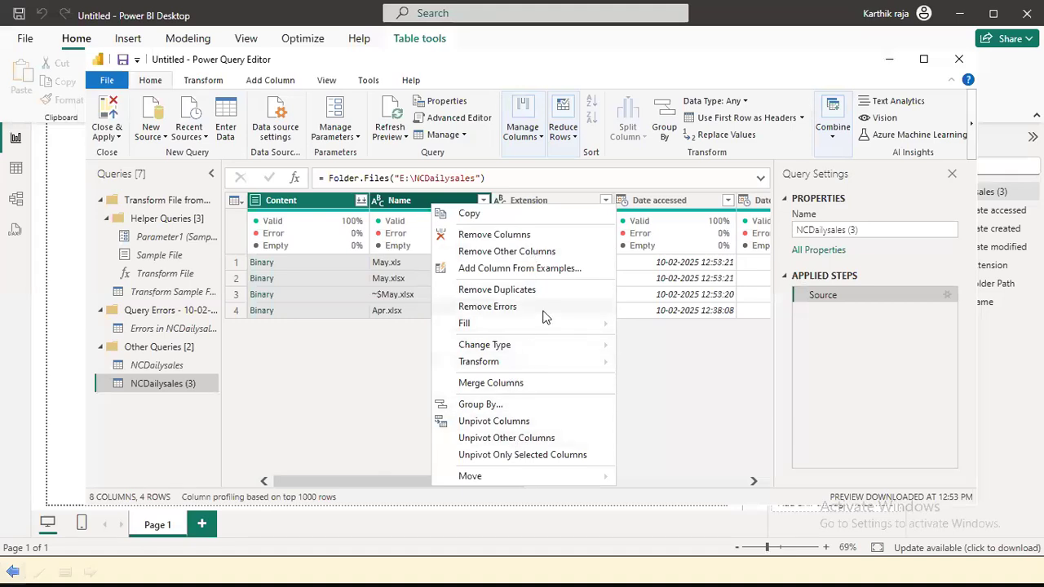
{"action": "left_click", "coordinate": [552, 253]}
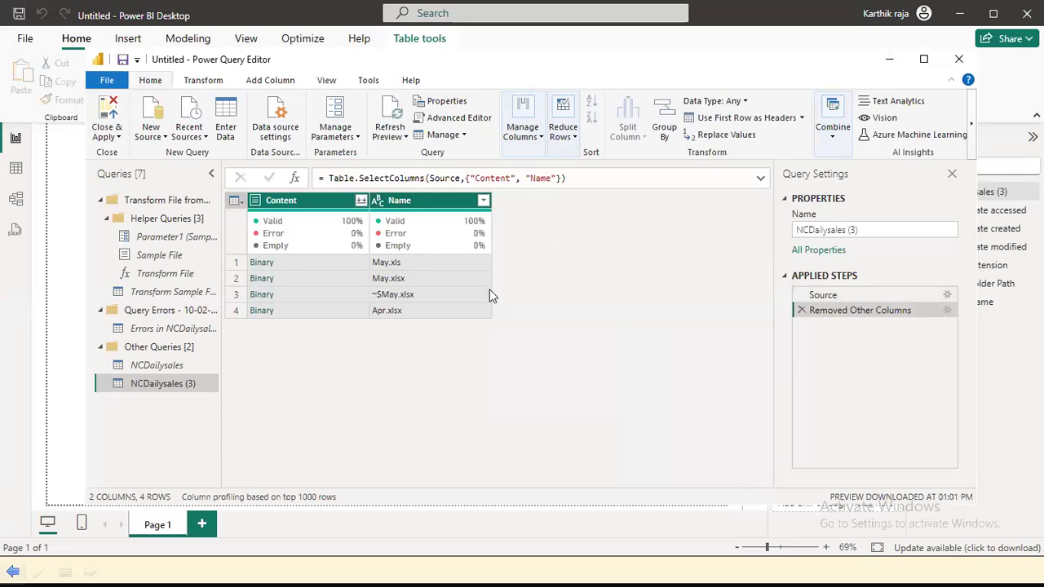
Delete the NCDailysales query from Other Queries
{"action": "left_click", "coordinate": [163, 366]}
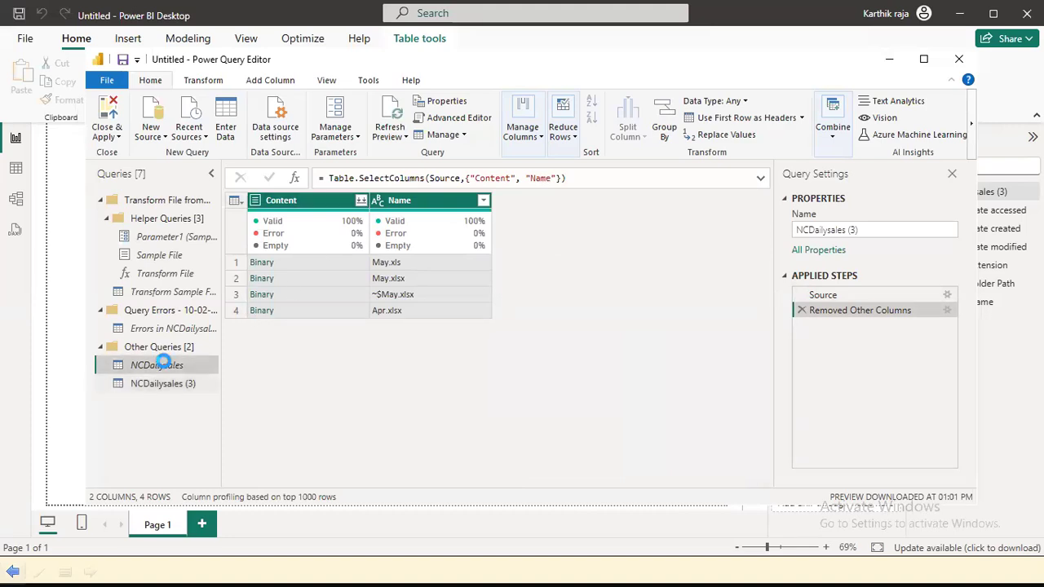
{"action": "right_click", "coordinate": [164, 366]}
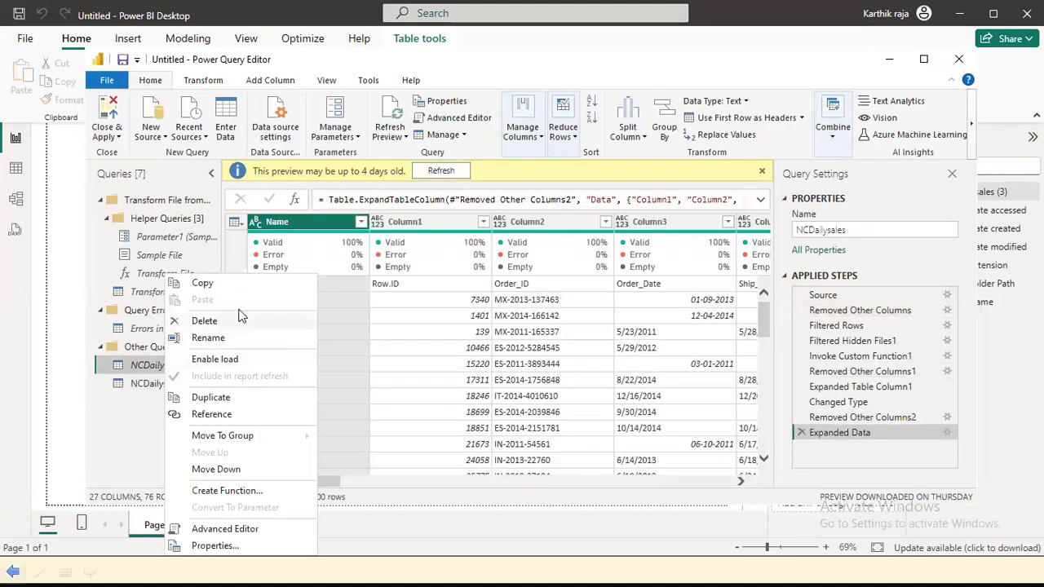
{"action": "left_click", "coordinate": [204, 321]}
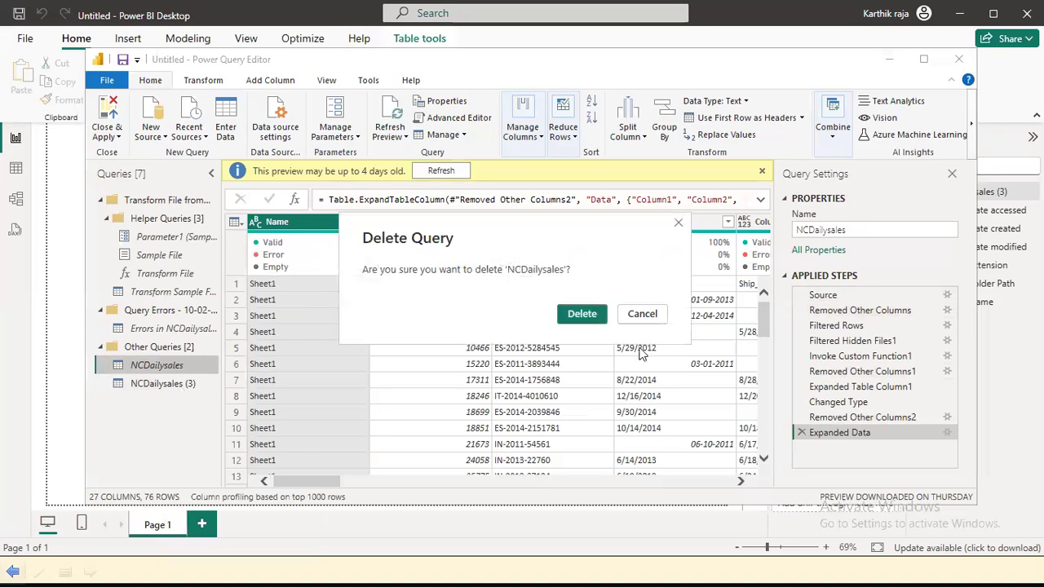
{"action": "left_click", "coordinate": [587, 323]}
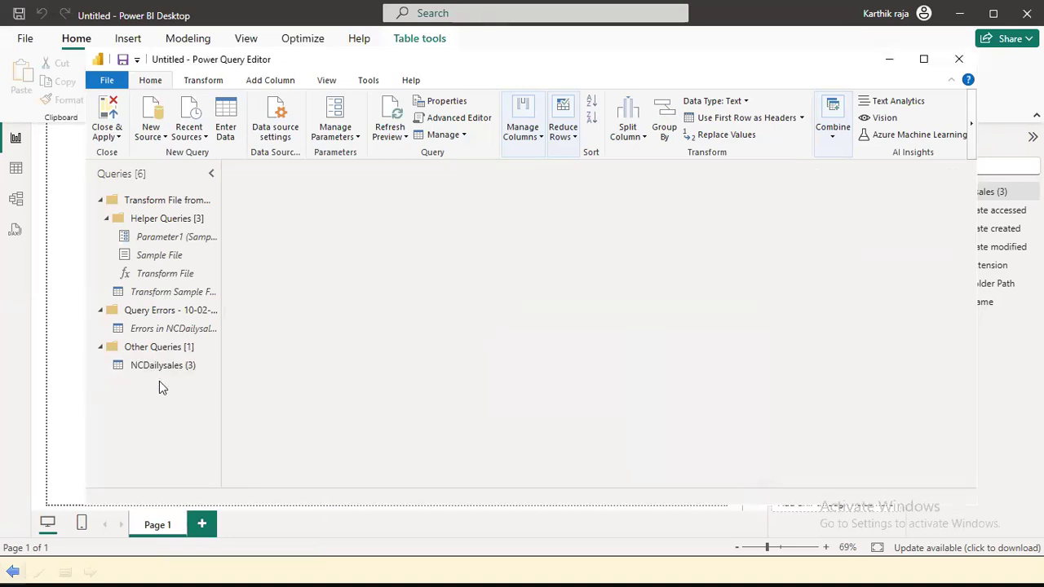
Try to combine the files in the Content column of the NCDailysales (3) query
{"action": "left_click", "coordinate": [167, 365]}
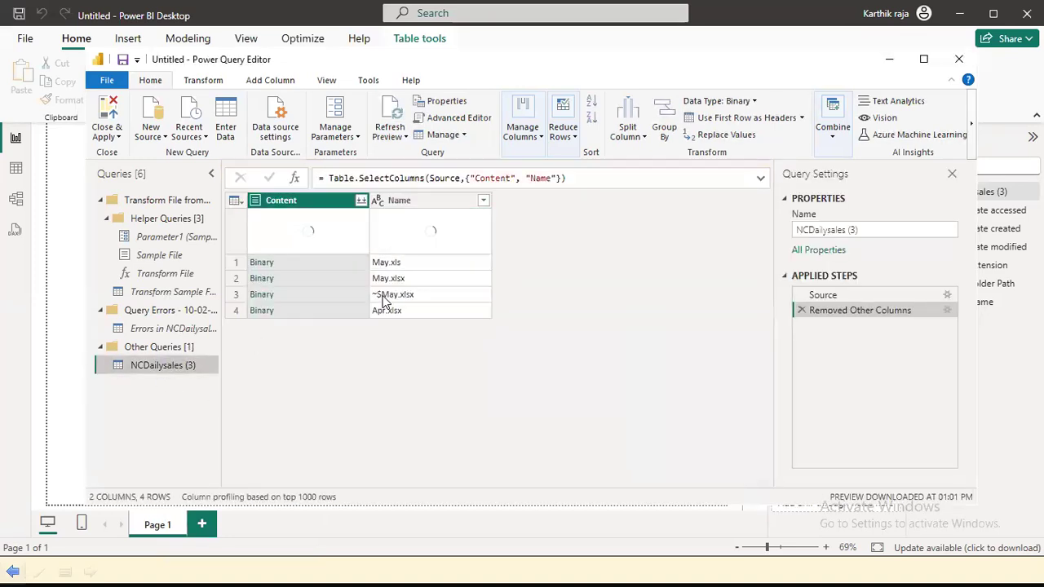
{"action": "left_click", "coordinate": [361, 201]}
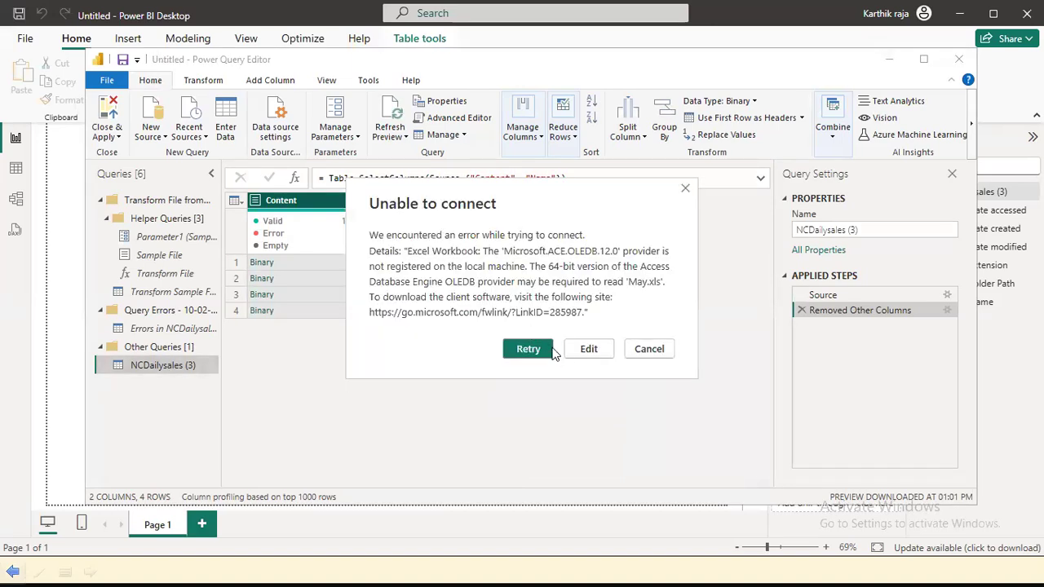
{"action": "left_click", "coordinate": [640, 349]}
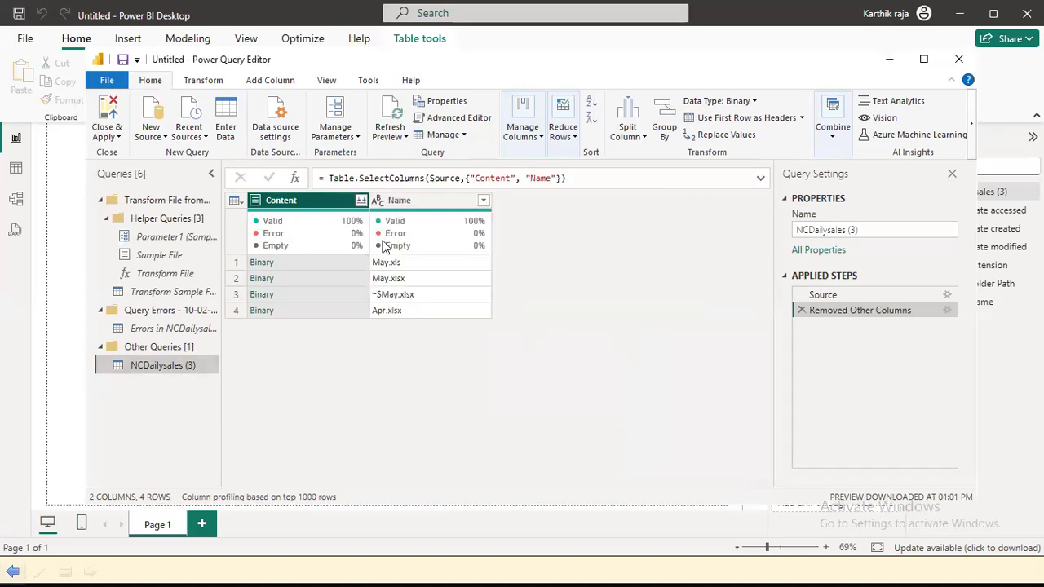
Filter the Name column of the NCDailysales (3) query to exclude May.xls and ~$May.xlsx
{"action": "left_click", "coordinate": [484, 201]}
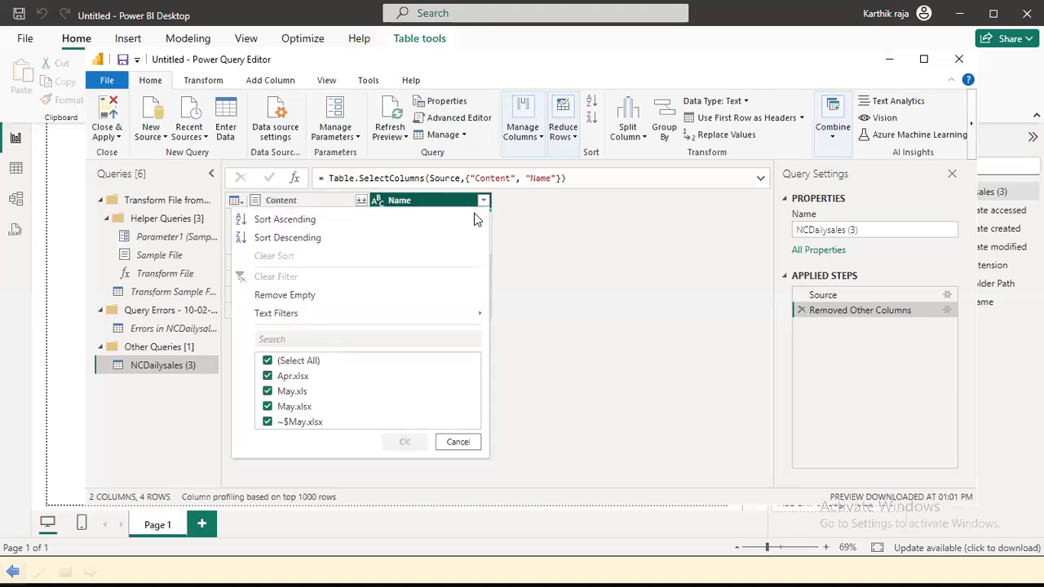
{"action": "left_click", "coordinate": [268, 392]}
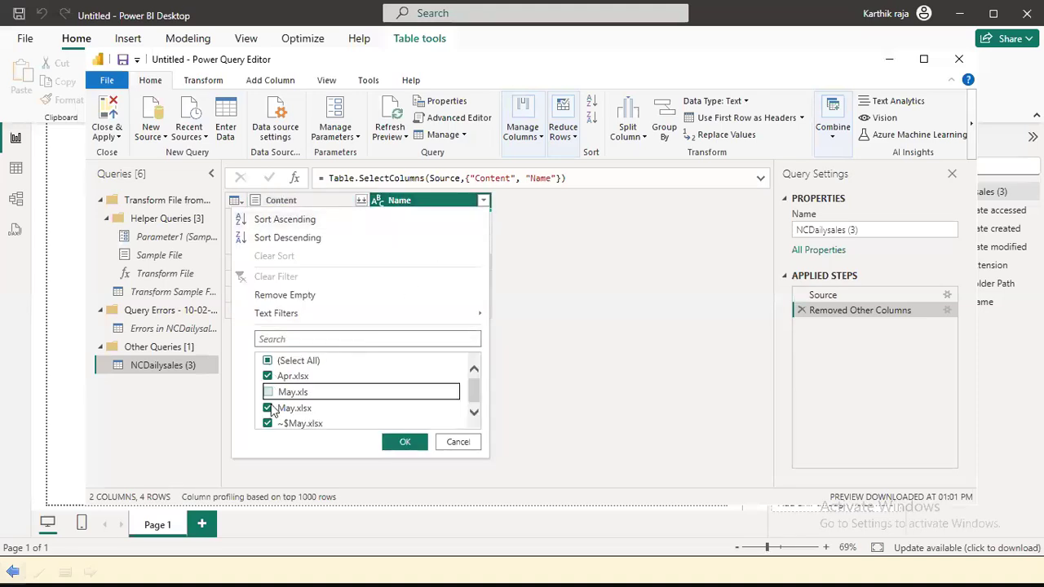
{"action": "left_click", "coordinate": [267, 421]}
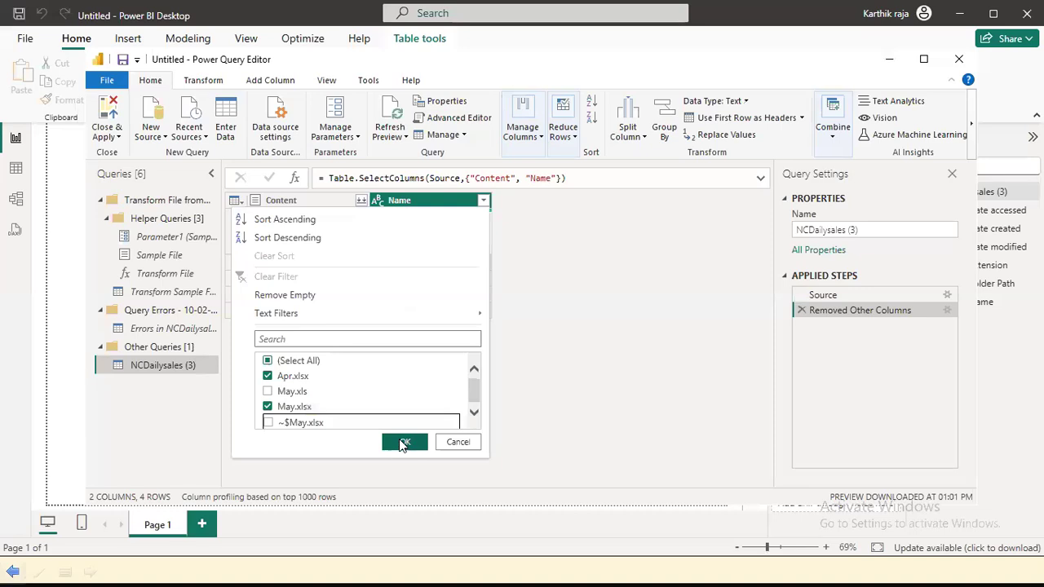
{"action": "left_click", "coordinate": [401, 441]}
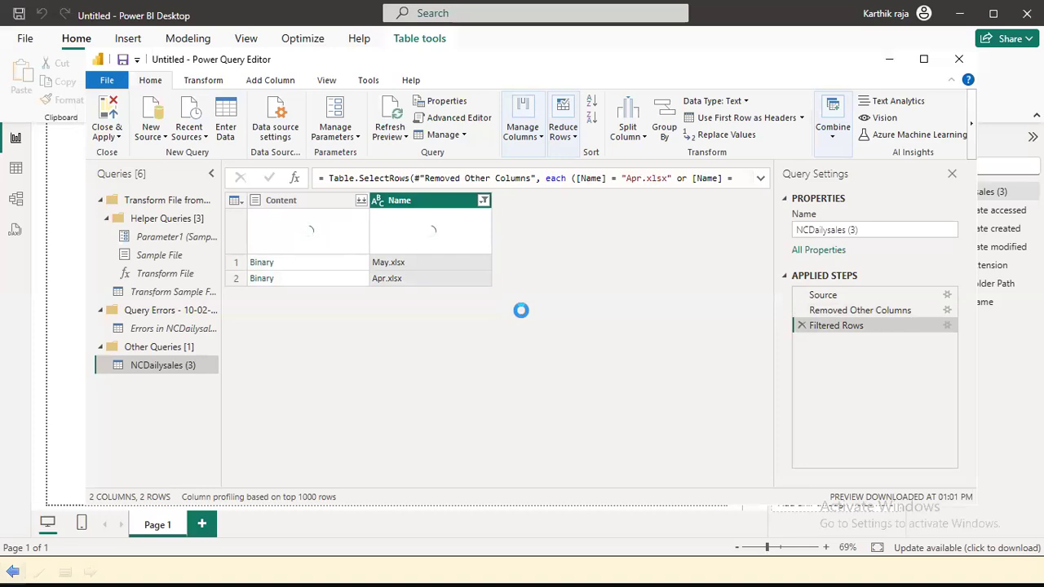
Combine the filtered workbooks using the whole Parameter2 folder as the object to extract, and apply the query changes
{"action": "left_click", "coordinate": [361, 200]}
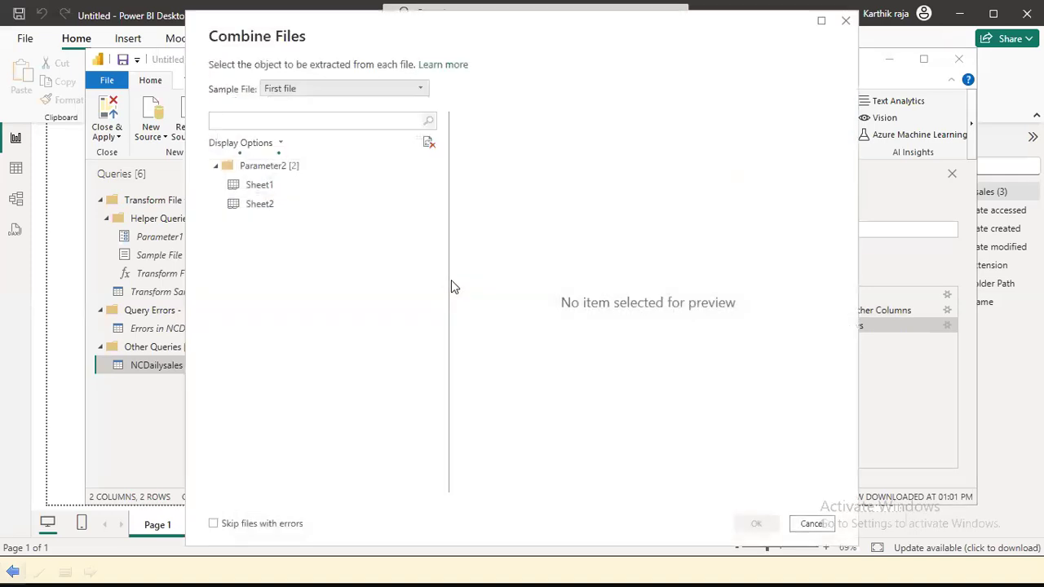
{"action": "left_click", "coordinate": [298, 169]}
{"action": "right_click", "coordinate": [302, 171]}
{"action": "left_click", "coordinate": [326, 180]}
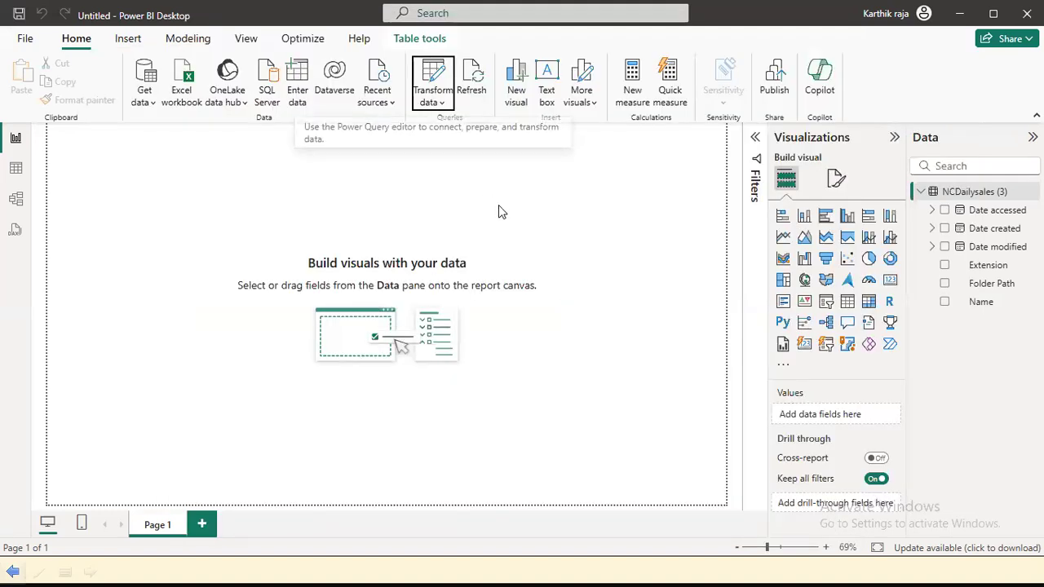
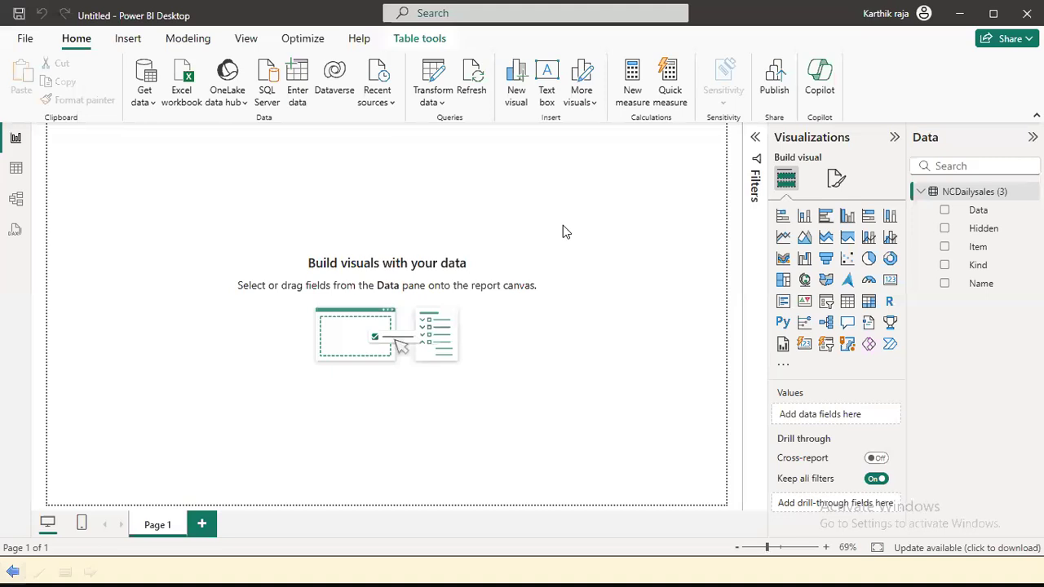
Check the loaded NCDailysales (3) rows in Table view and reopen the queries in the Power Query Editor
{"action": "left_click", "coordinate": [16, 169]}
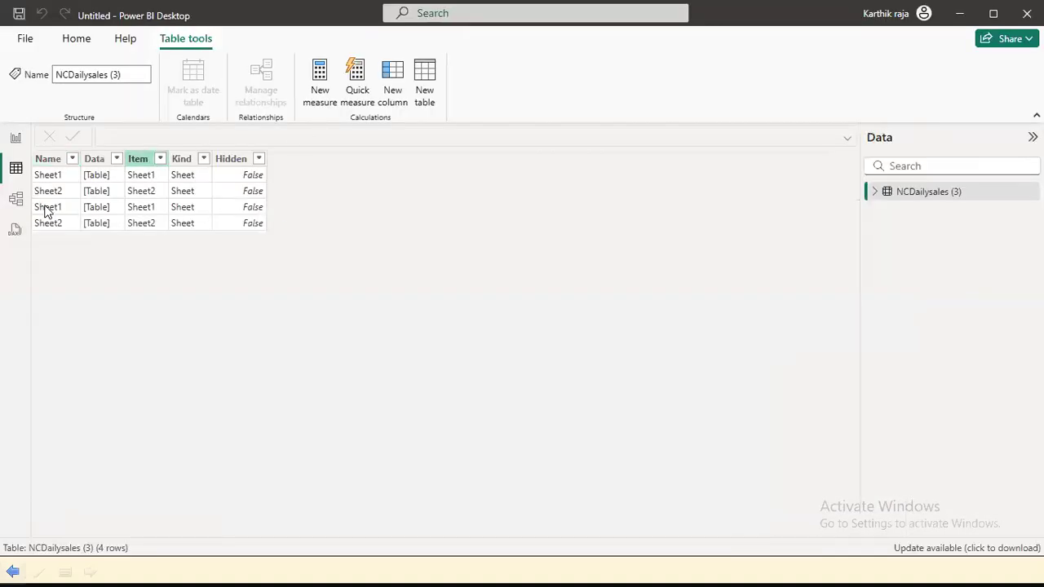
{"action": "left_click", "coordinate": [16, 139]}
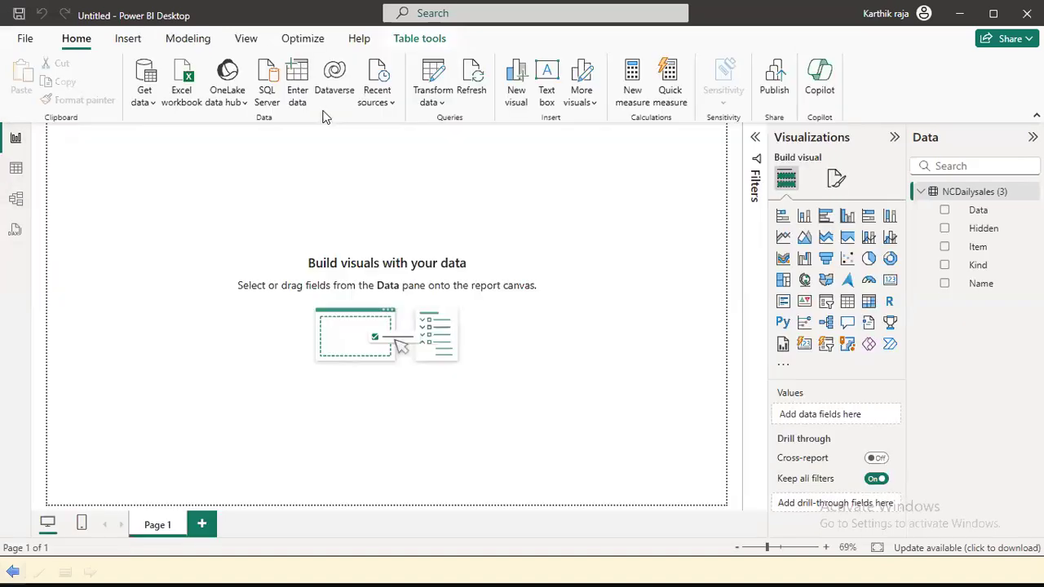
{"action": "left_click", "coordinate": [433, 101]}
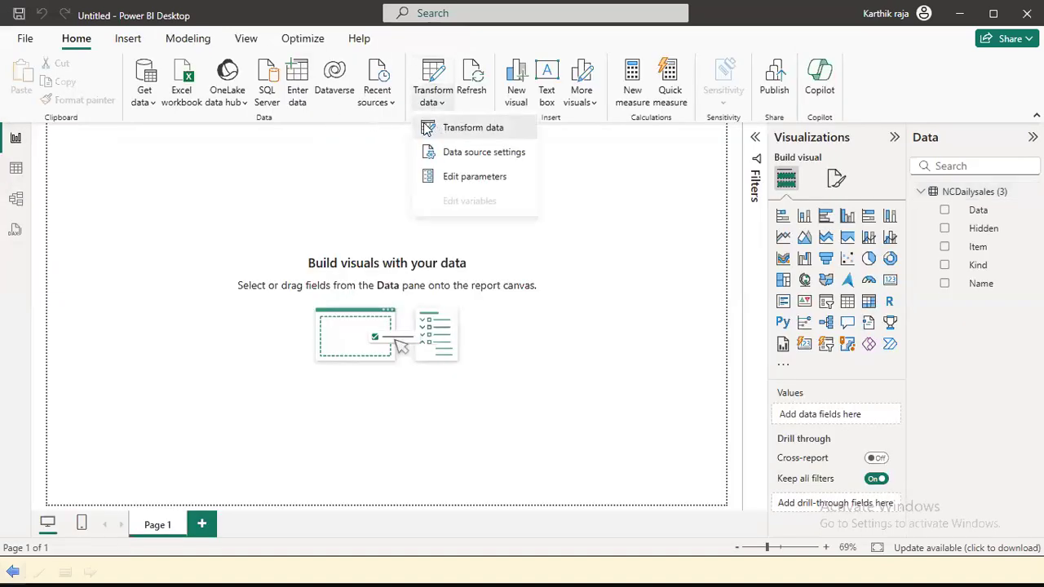
{"action": "left_click", "coordinate": [430, 126]}
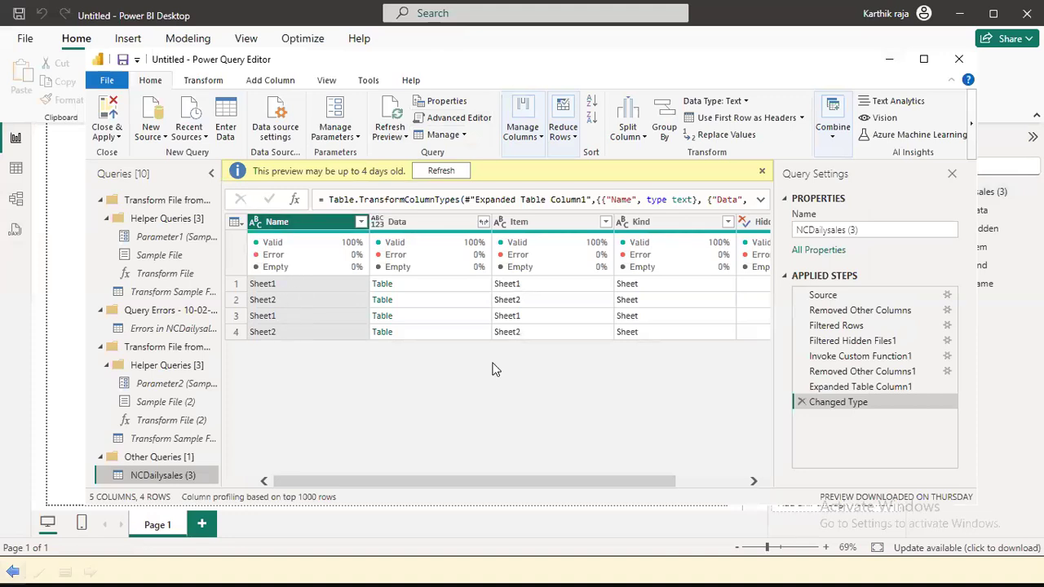
Remove all columns except Data and Name from the combined NCDailysales (3) query
{"action": "left_click", "coordinate": [456, 236]}
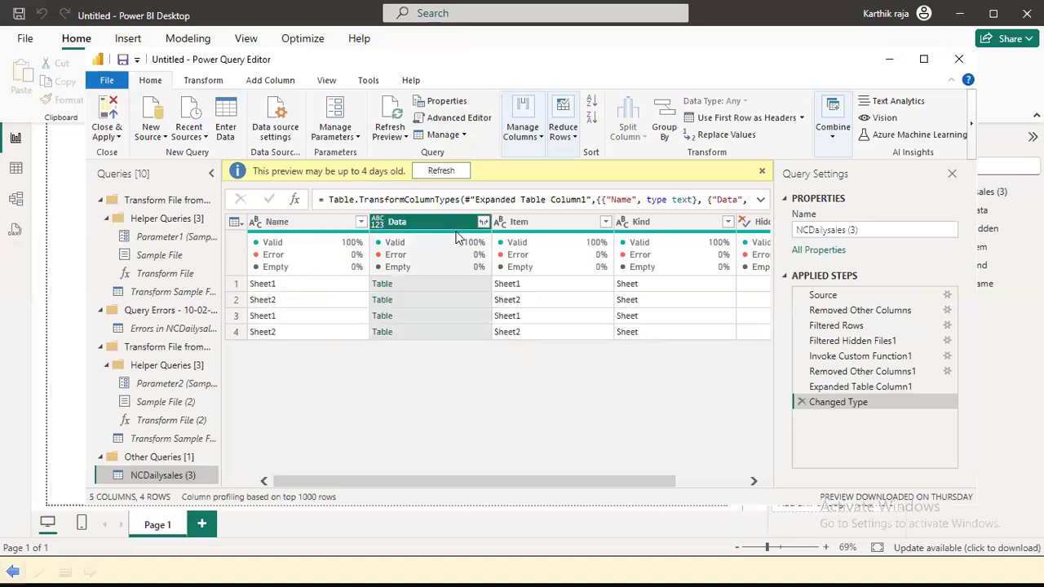
{"action": "left_click", "coordinate": [307, 225], "text": "ctrl"}
{"action": "right_click", "coordinate": [306, 223]}
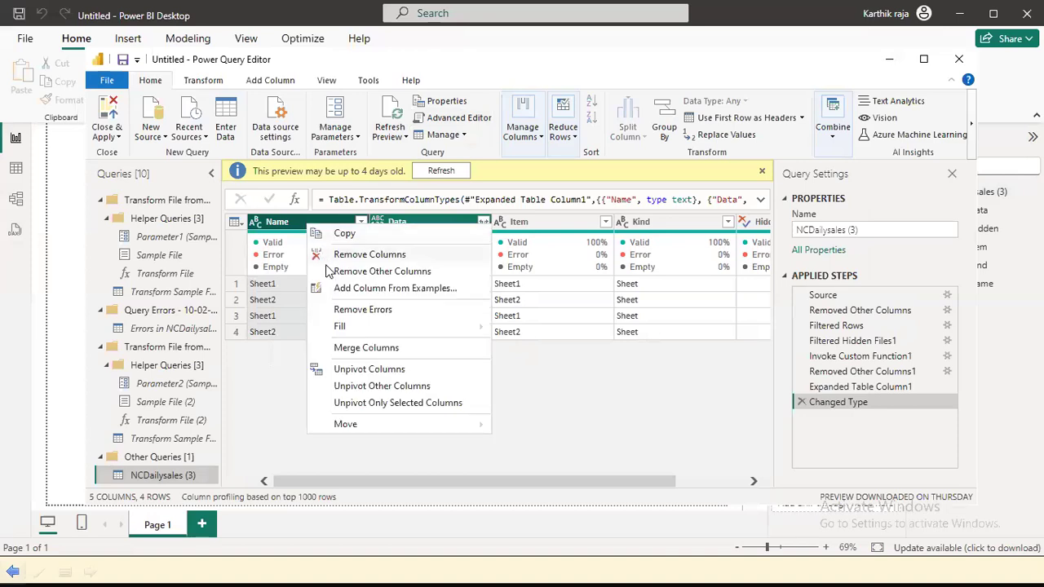
{"action": "left_click", "coordinate": [325, 270]}
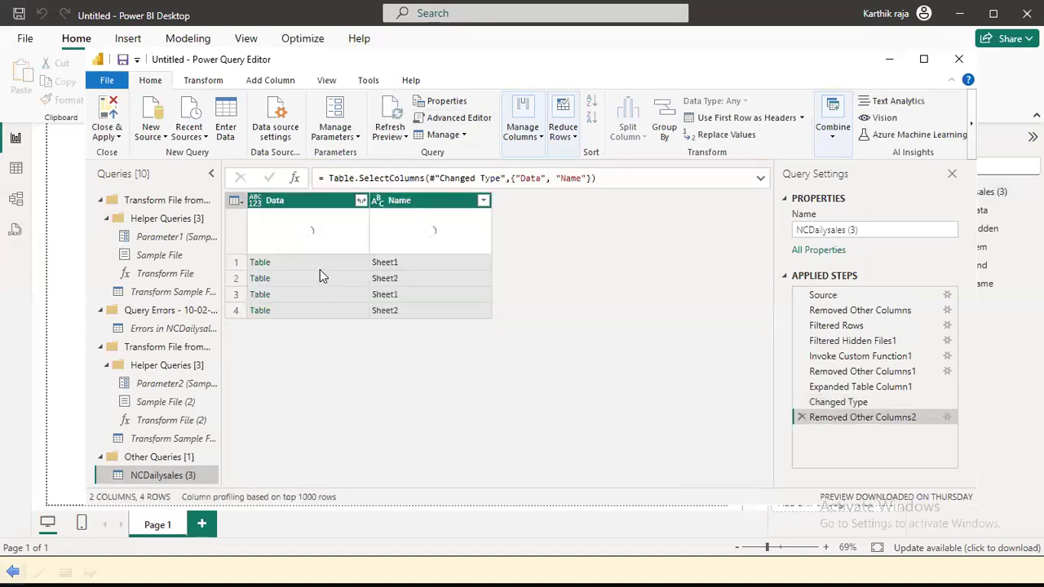
Expand the Data column into all of its columns without the original column name as prefix
{"action": "left_click", "coordinate": [359, 203]}
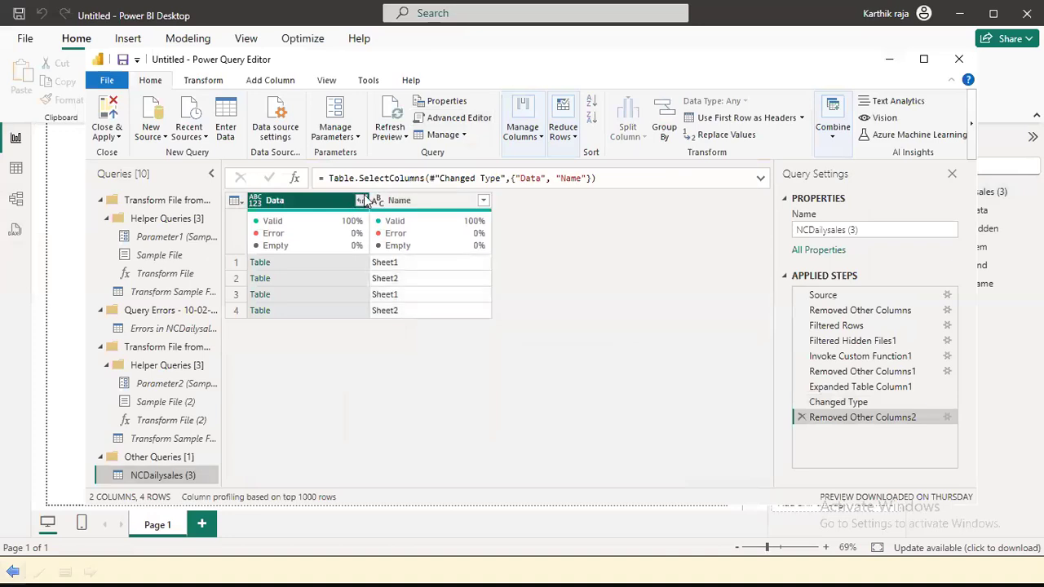
{"action": "left_click", "coordinate": [361, 201]}
{"action": "left_click", "coordinate": [129, 436]}
{"action": "left_click", "coordinate": [259, 481]}
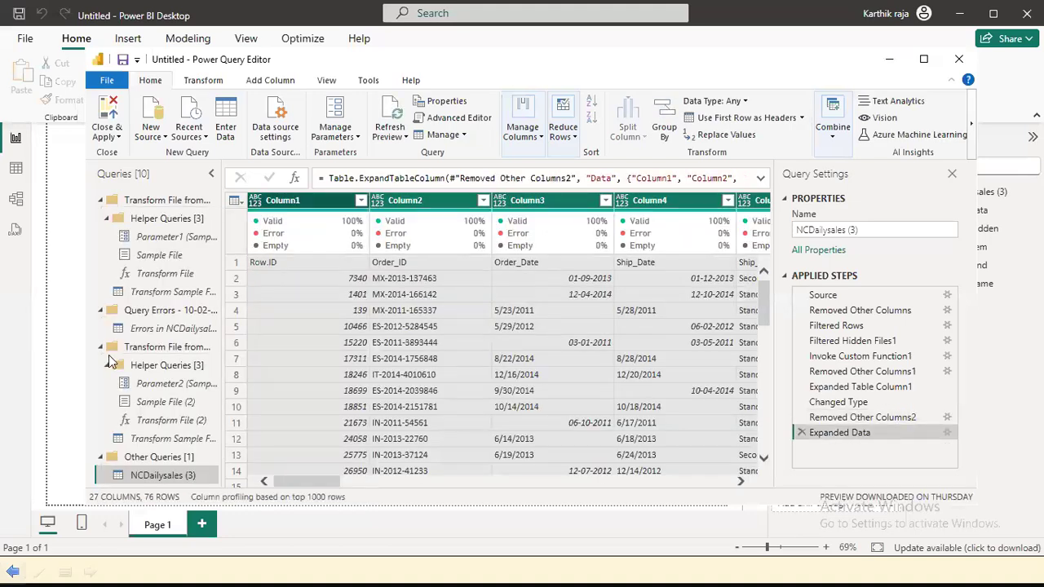
Close the Power Query Editor and apply the expanded query to the report model
{"action": "left_click", "coordinate": [107, 135]}
{"action": "left_click", "coordinate": [252, 149]}
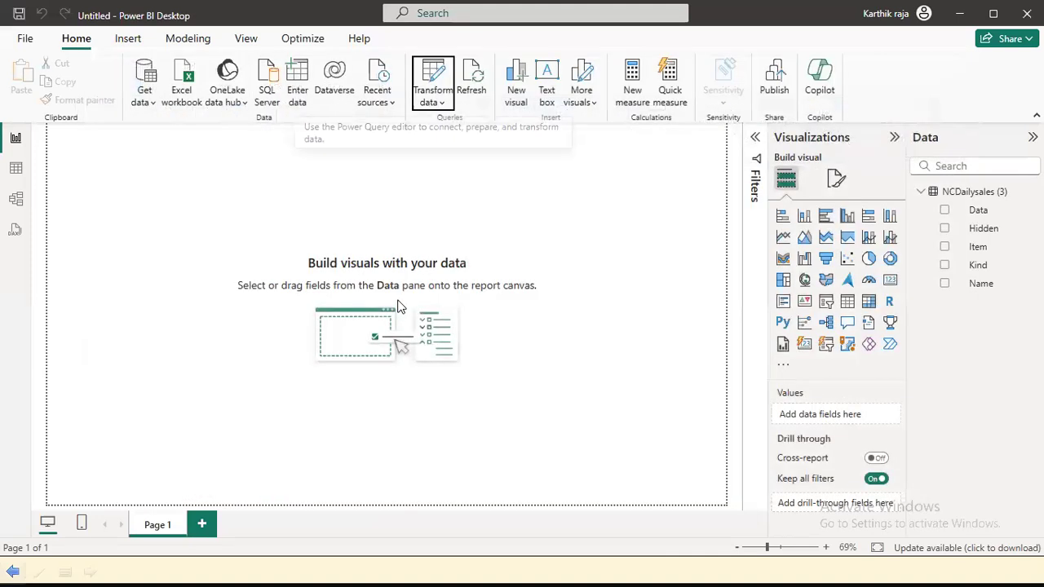
{"action": "left_click", "coordinate": [561, 145]}
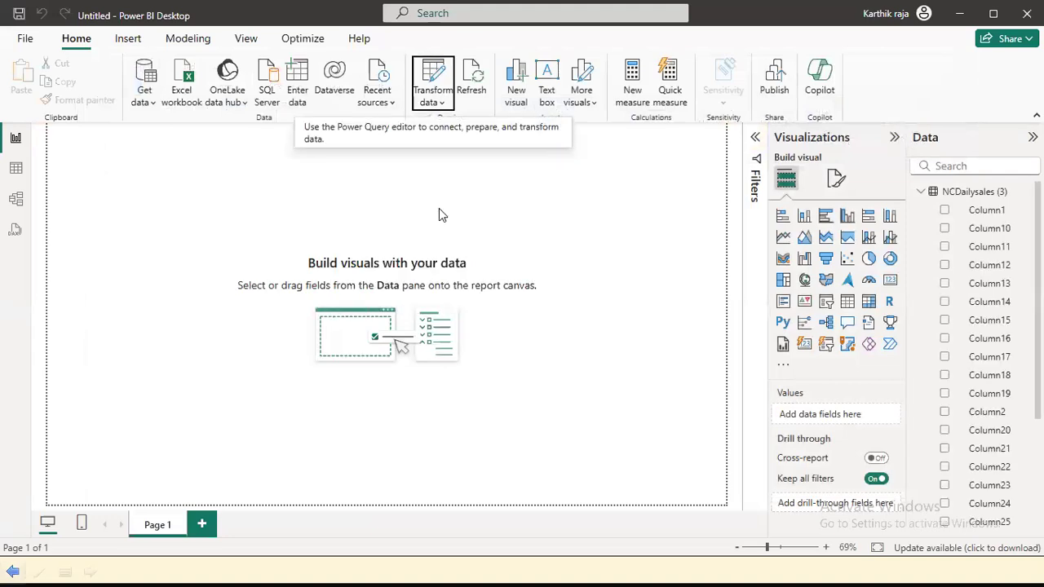
Review the combined Sheet1 and Sheet2 rows of NCDailysales (3) in Table view and return to the report
{"action": "left_click", "coordinate": [16, 170]}
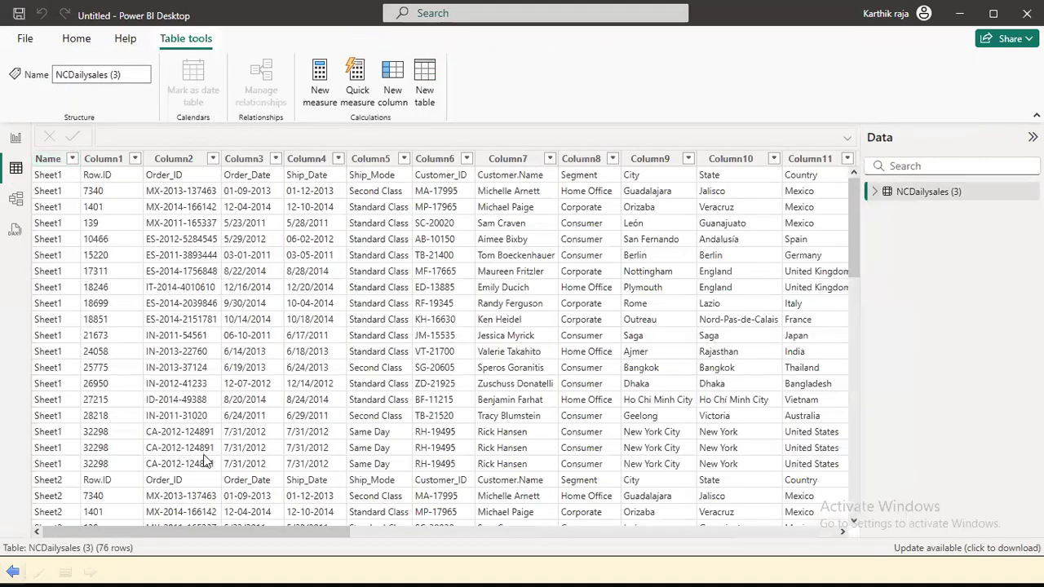
{"action": "left_click", "coordinate": [418, 531]}
{"action": "left_click_drag", "start_coordinate": [784, 520], "coordinate": [1, 502]}
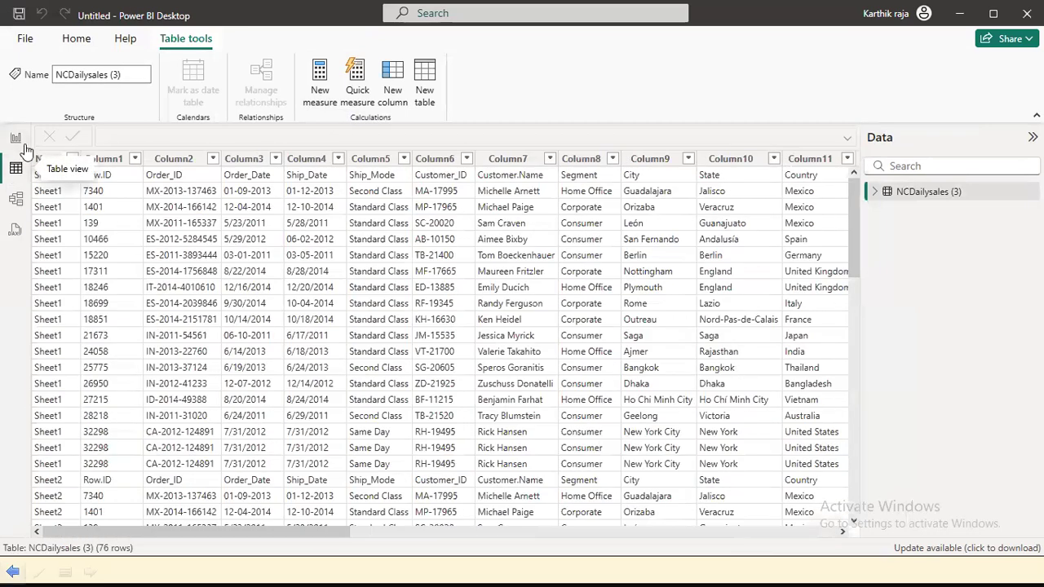
{"action": "left_click", "coordinate": [16, 139]}
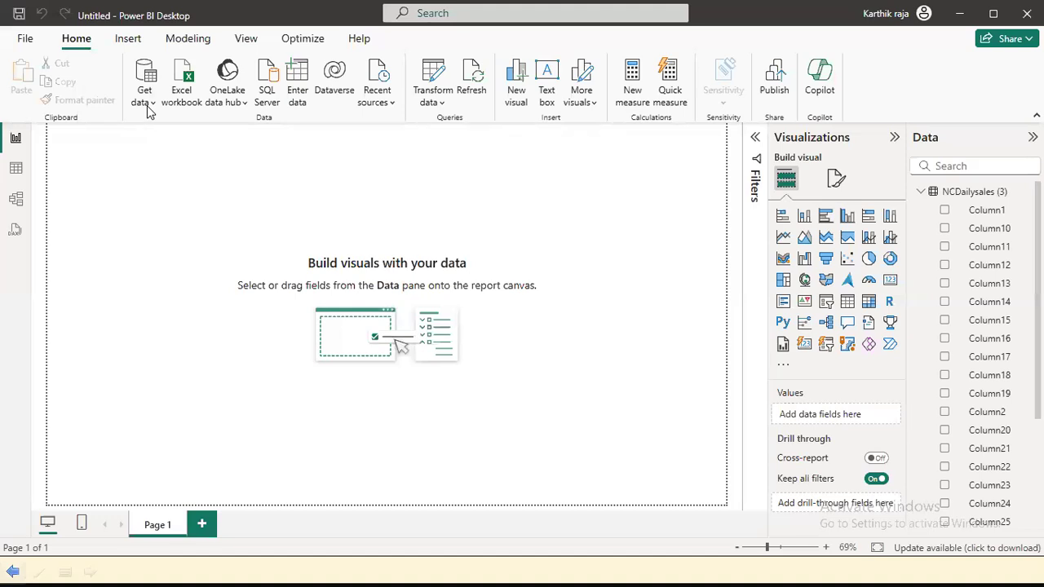
{"action": "left_click", "coordinate": [144, 93]}
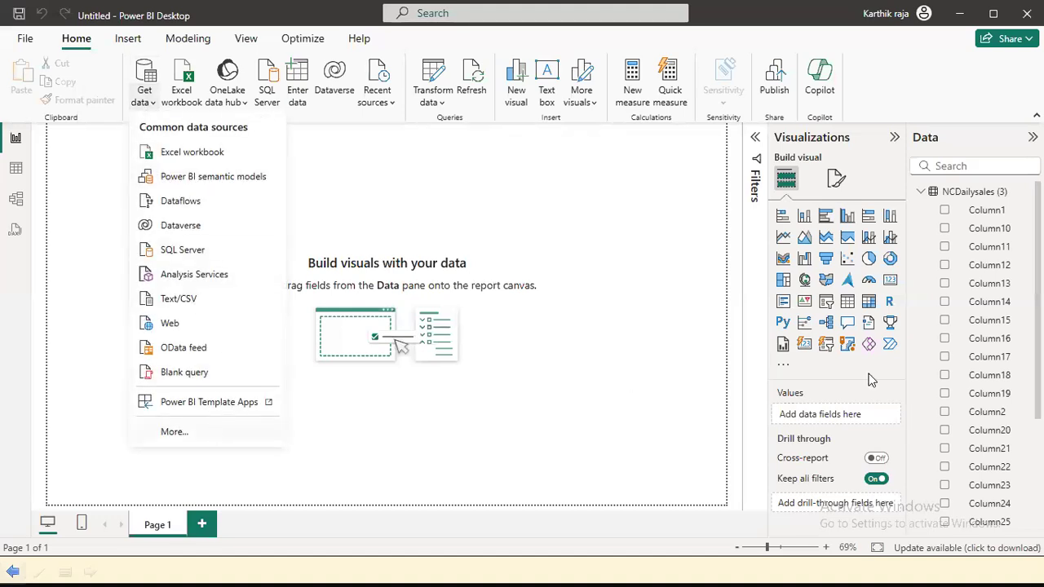
{"action": "left_click", "coordinate": [662, 284]}
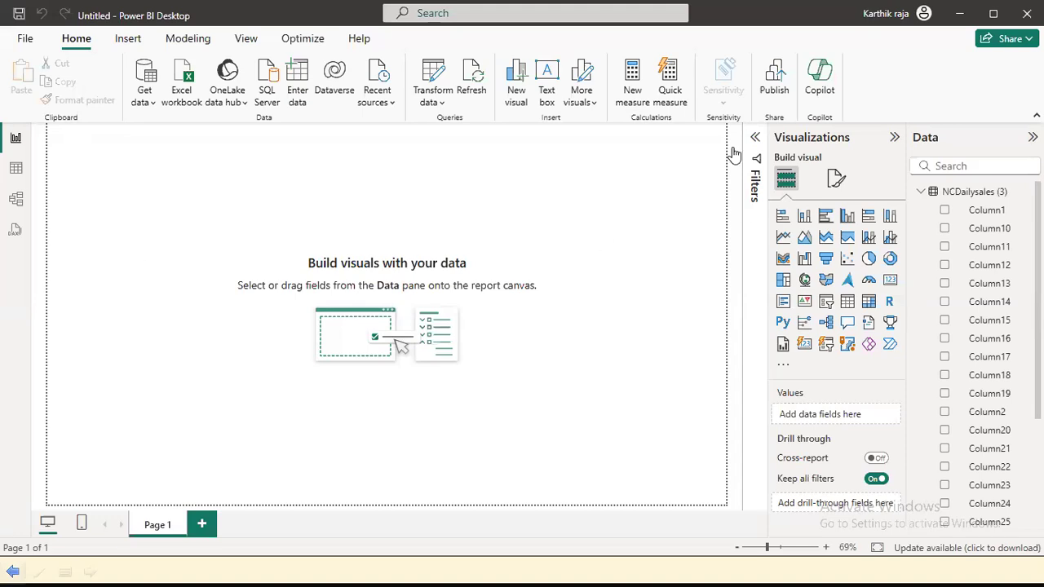
Reopen the queries in a maximized Power Query Editor and promote the first row of NCDailysales (3) to column headers
{"action": "left_click", "coordinate": [443, 98]}
{"action": "key", "text": "Escape"}
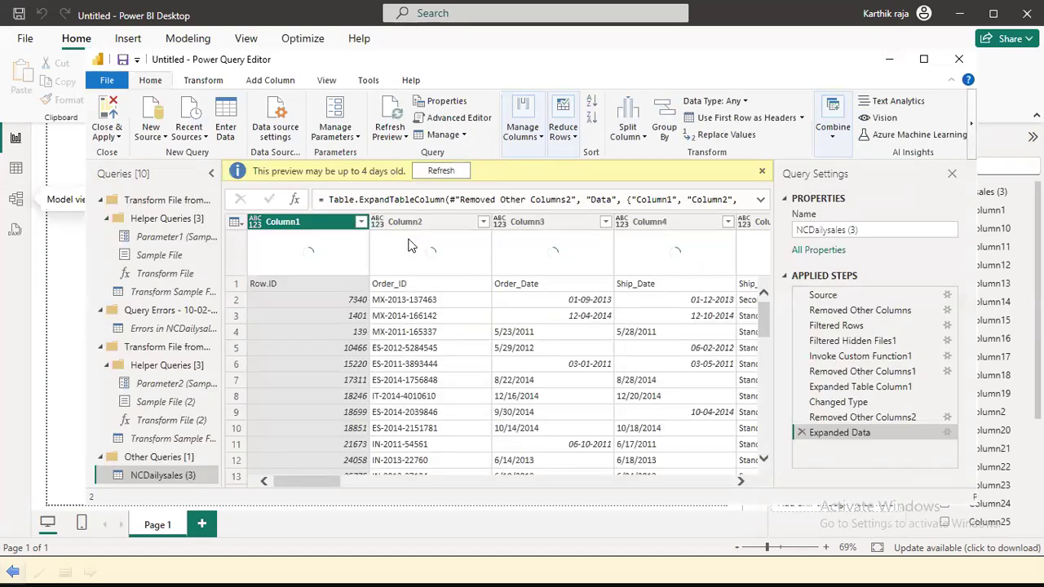
{"action": "left_click", "coordinate": [923, 59]}
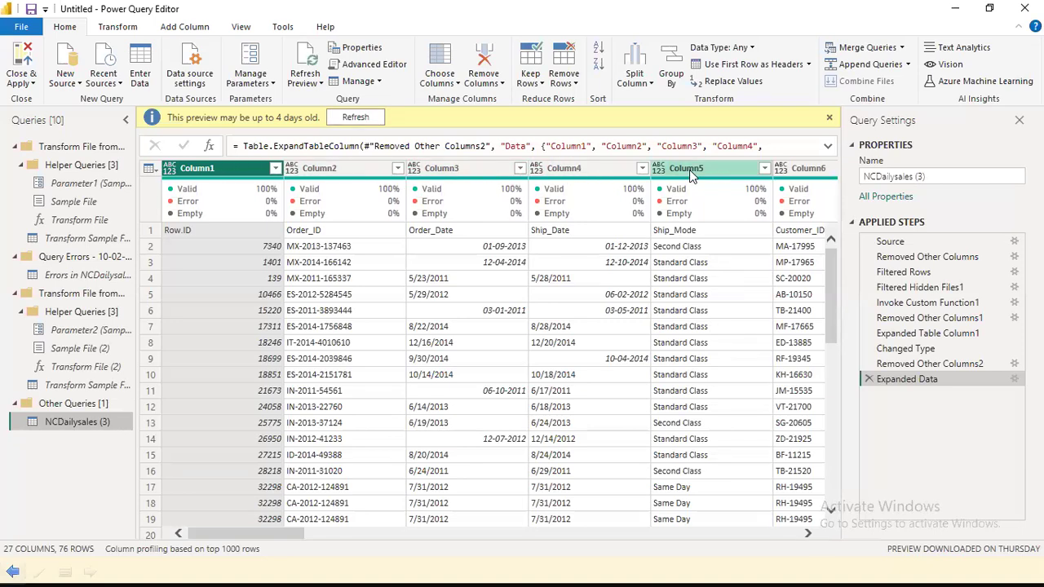
{"action": "mouse_move", "coordinate": [712, 184]}
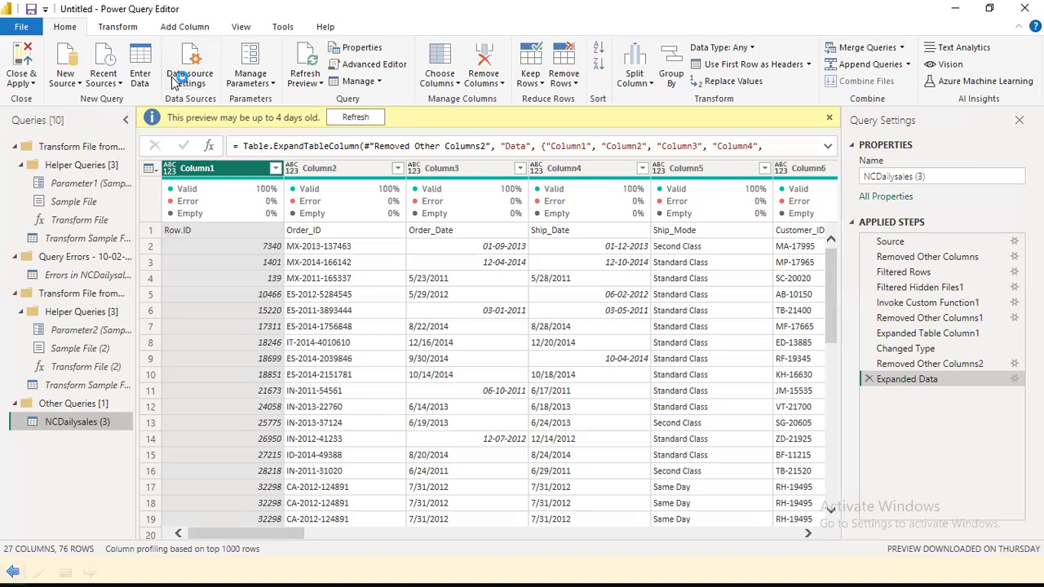
{"action": "left_click", "coordinate": [133, 29]}
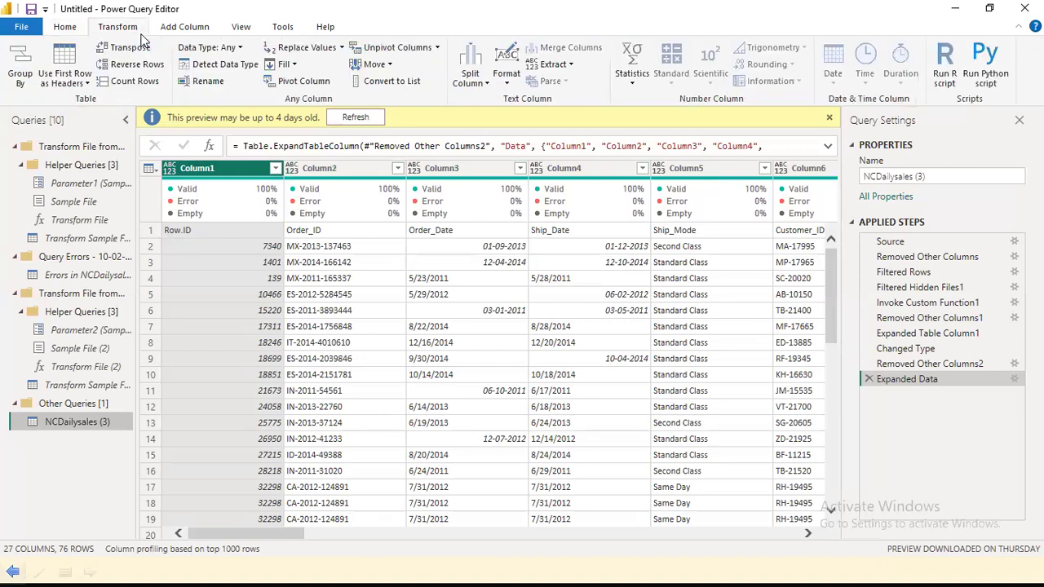
{"action": "left_click", "coordinate": [87, 86]}
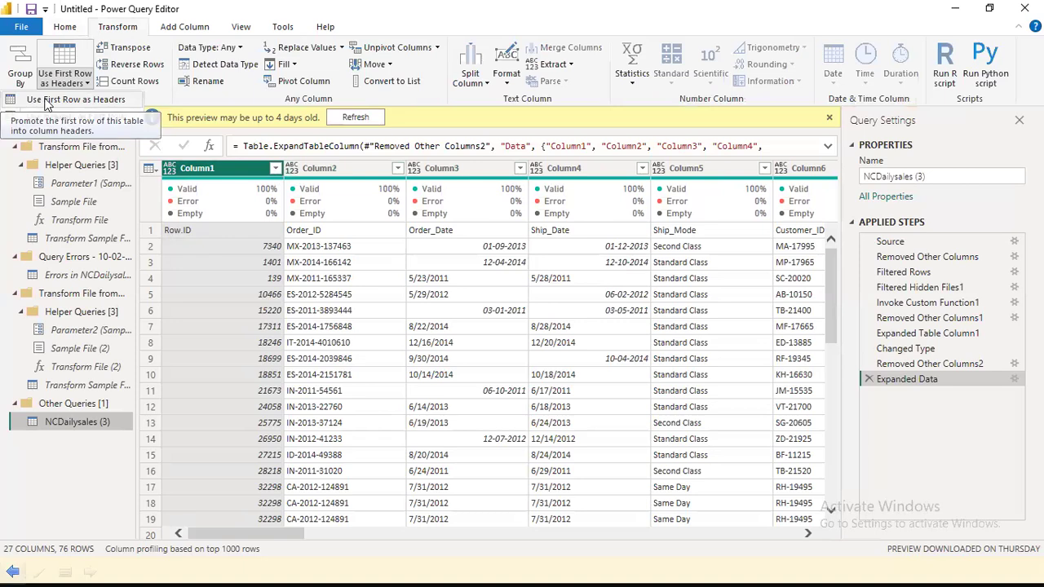
{"action": "left_click", "coordinate": [83, 100]}
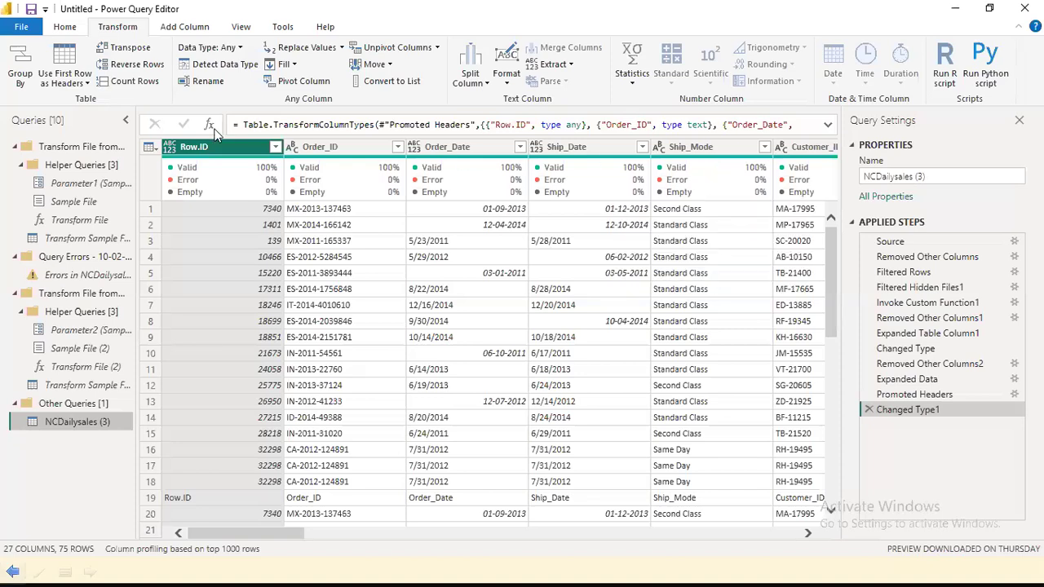
{"action": "mouse_move", "coordinate": [821, 202]}
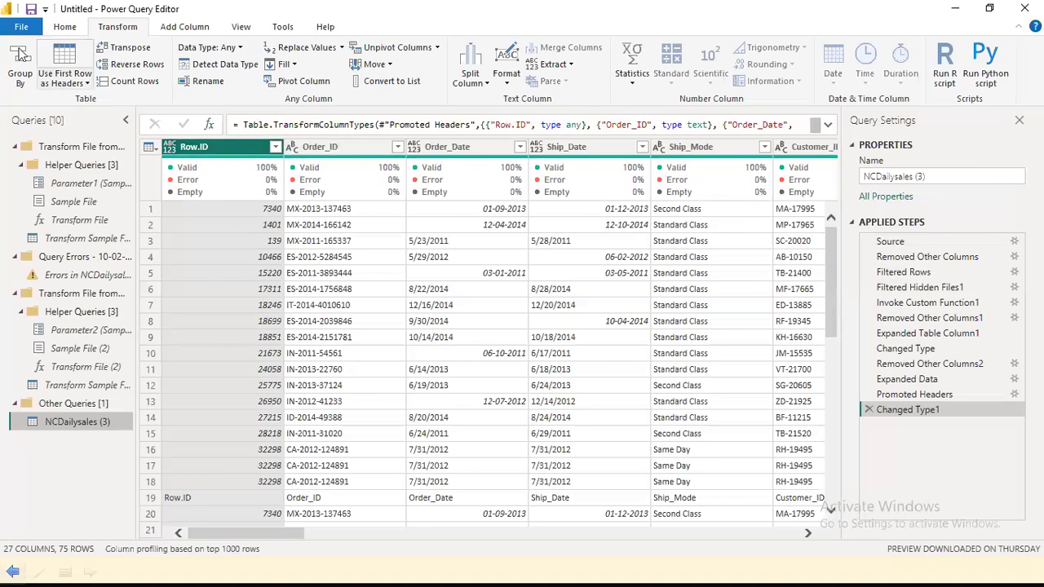
{"action": "left_click", "coordinate": [86, 84]}
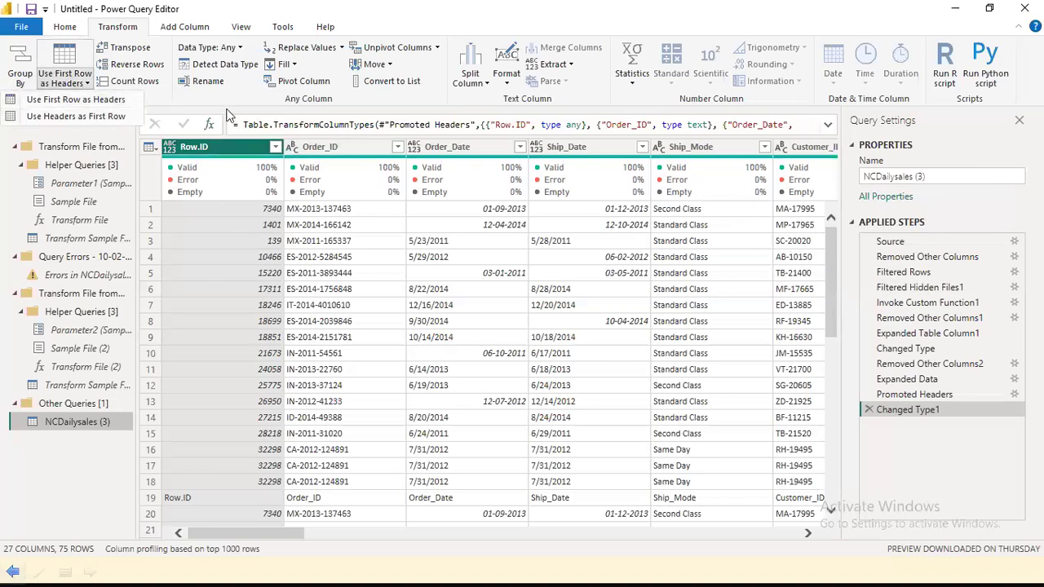
{"action": "left_click", "coordinate": [265, 98]}
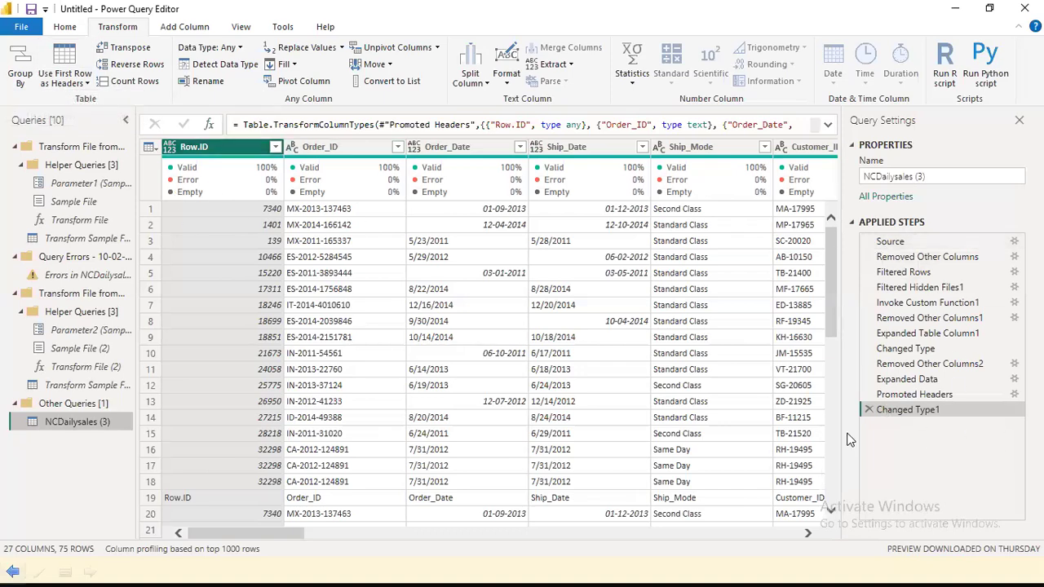
Compare the Promoted Headers and Changed Type1 applied steps of NCDailysales (3)
{"action": "left_click", "coordinate": [950, 397]}
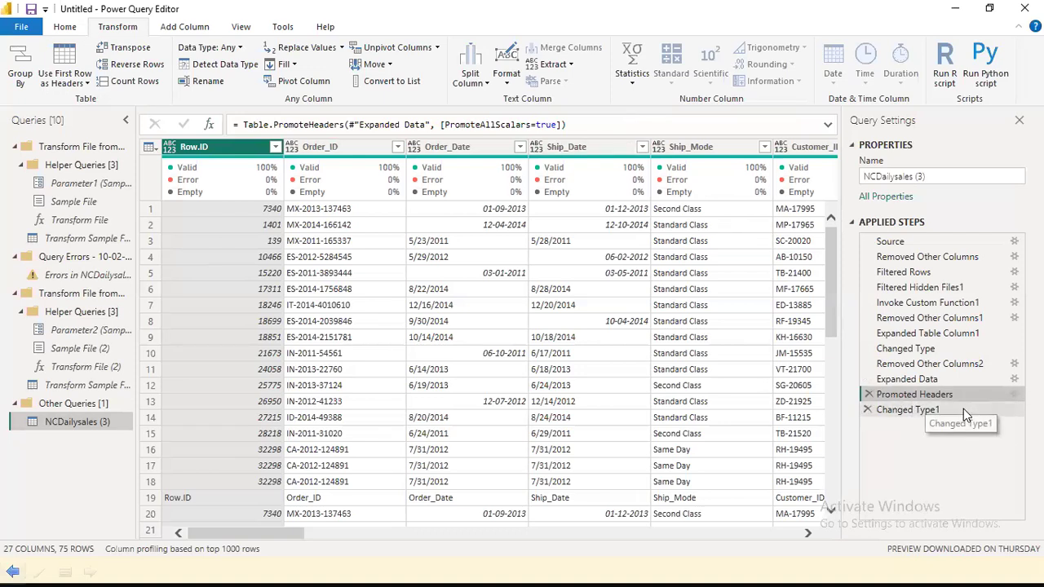
{"action": "left_click", "coordinate": [897, 411]}
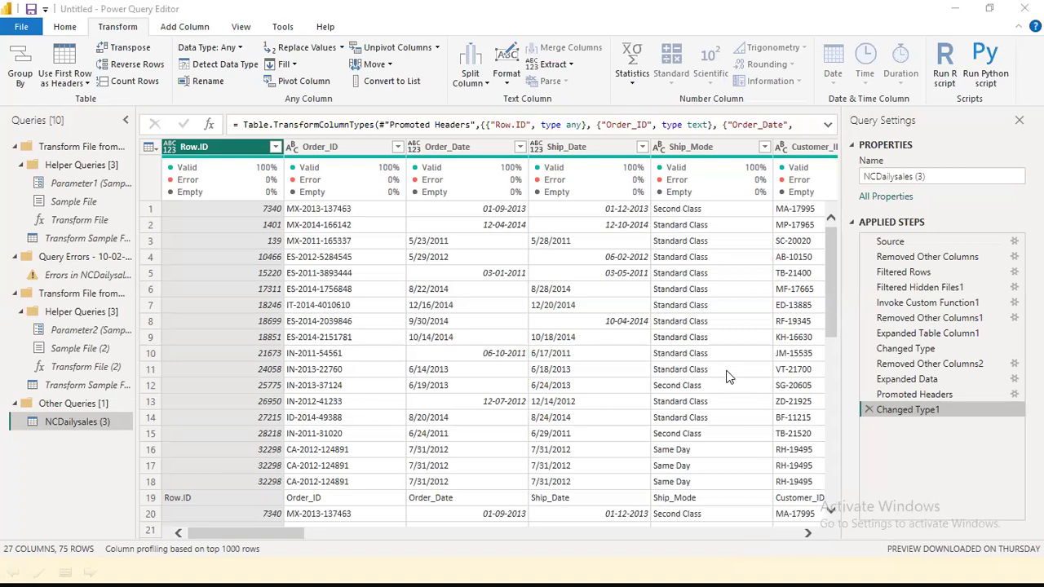
Switch to the May workbook in Excel and compare the header rows and columns of Sheet1 and Sheet2
{"action": "key", "text": "alt+Tab"}
{"action": "key", "text": "alt+Tab"}
{"action": "key", "text": "alt+Tab"}
{"action": "key", "text": "alt+Tab"}
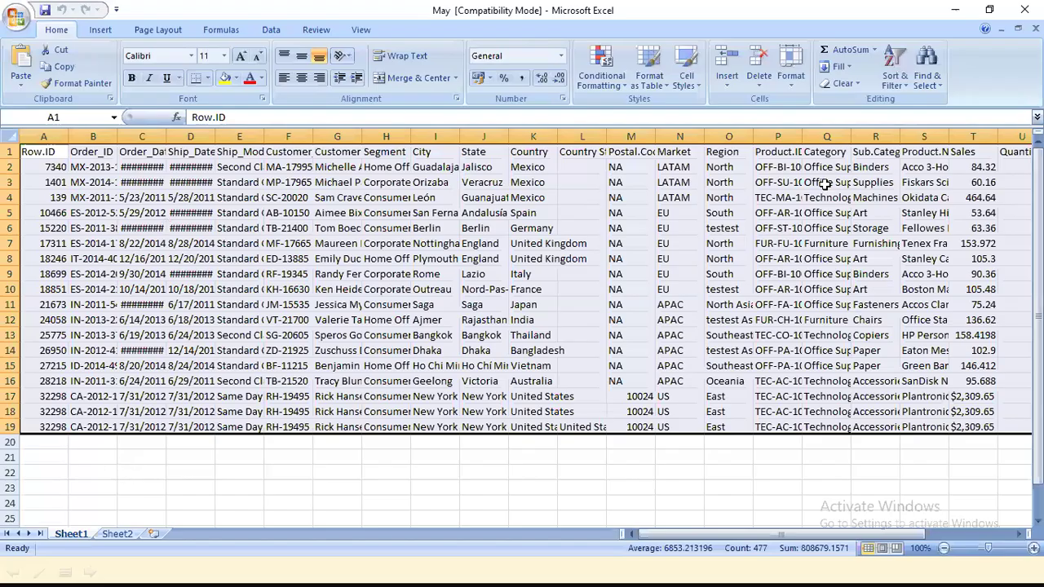
{"action": "left_click", "coordinate": [119, 535]}
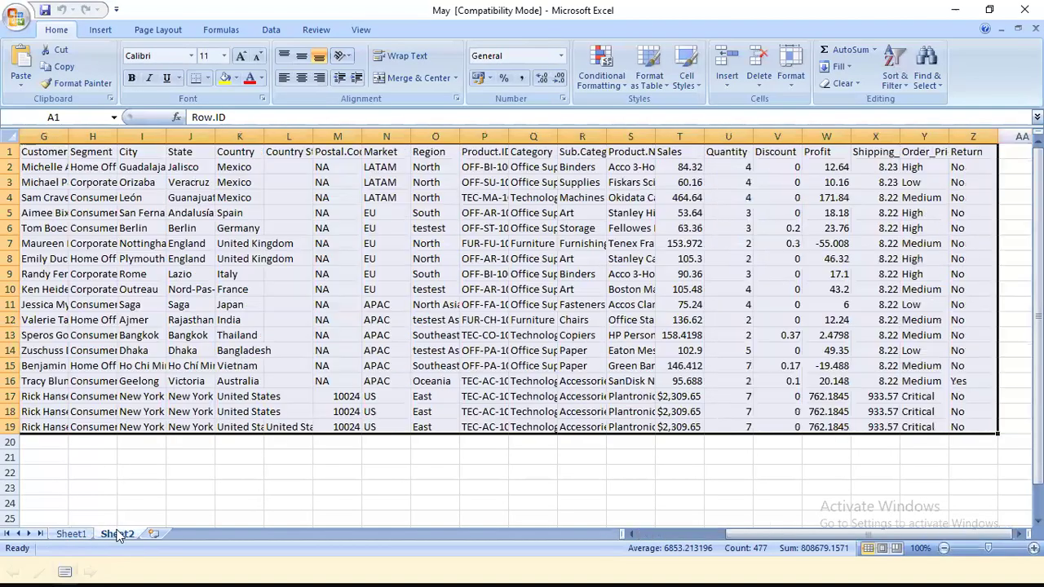
{"action": "left_click", "coordinate": [79, 536]}
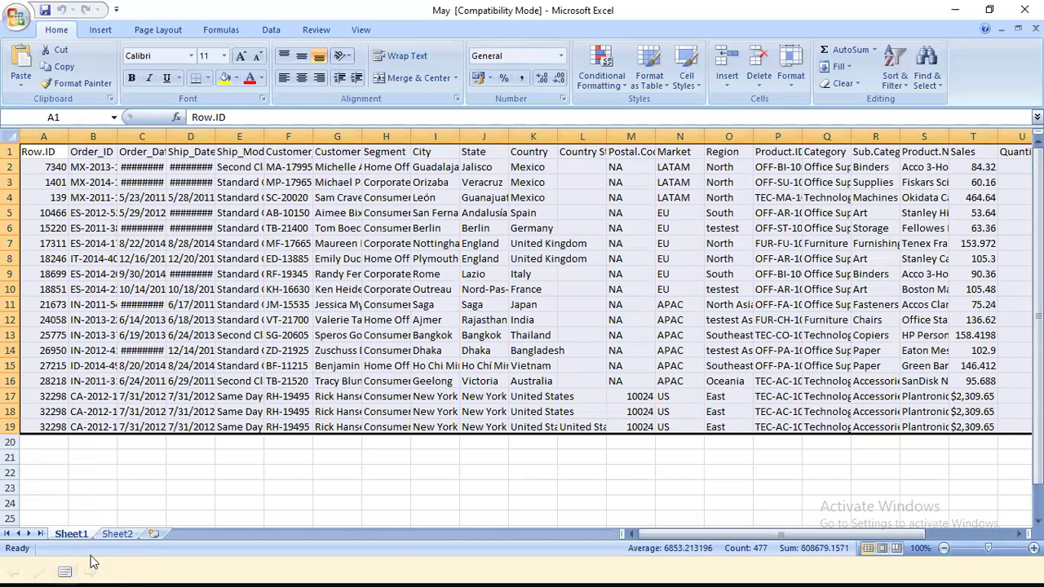
{"action": "left_click", "coordinate": [111, 535]}
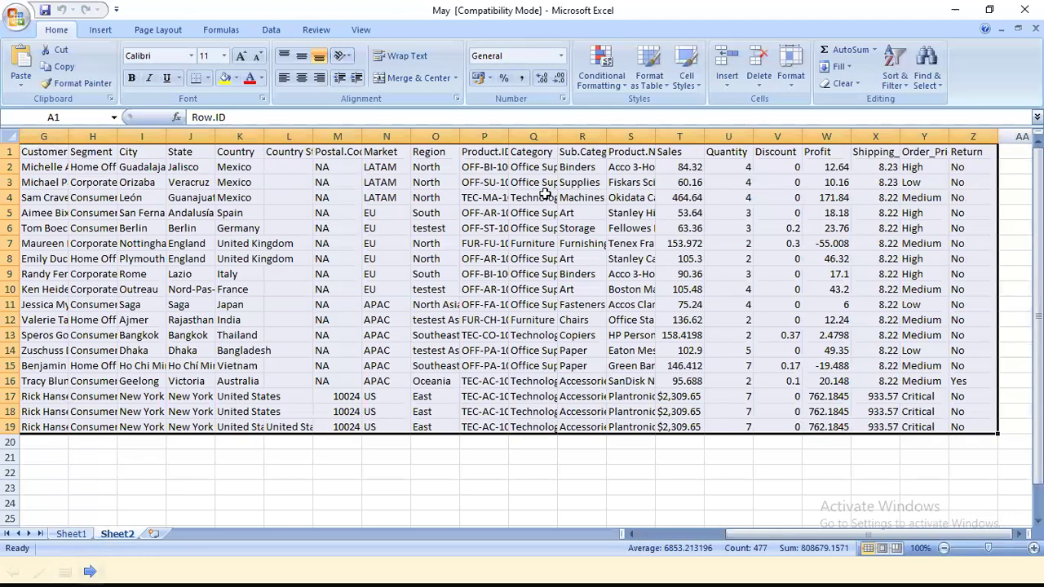
{"action": "left_click", "coordinate": [662, 534]}
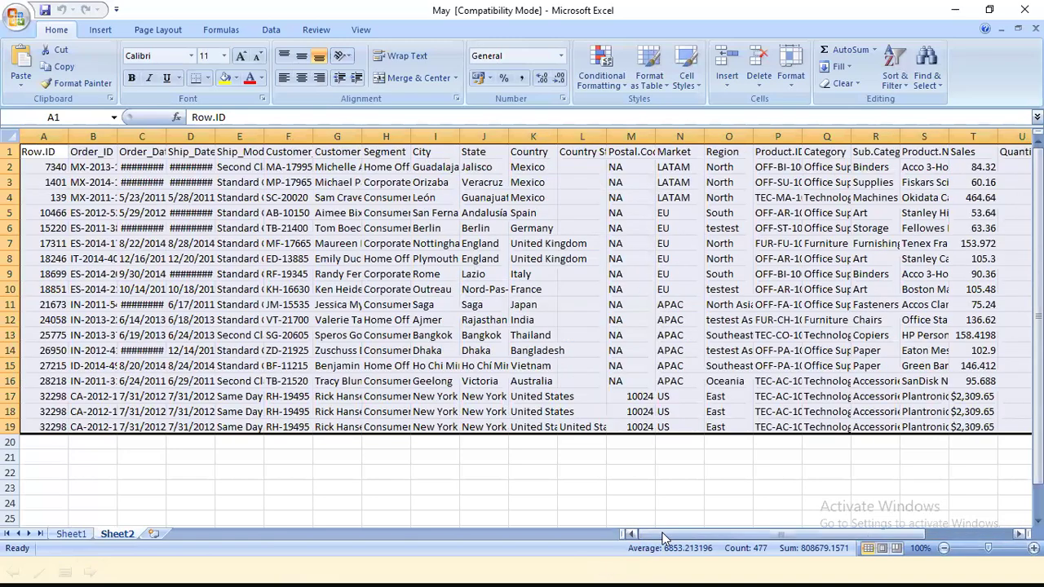
{"action": "left_click", "coordinate": [71, 534]}
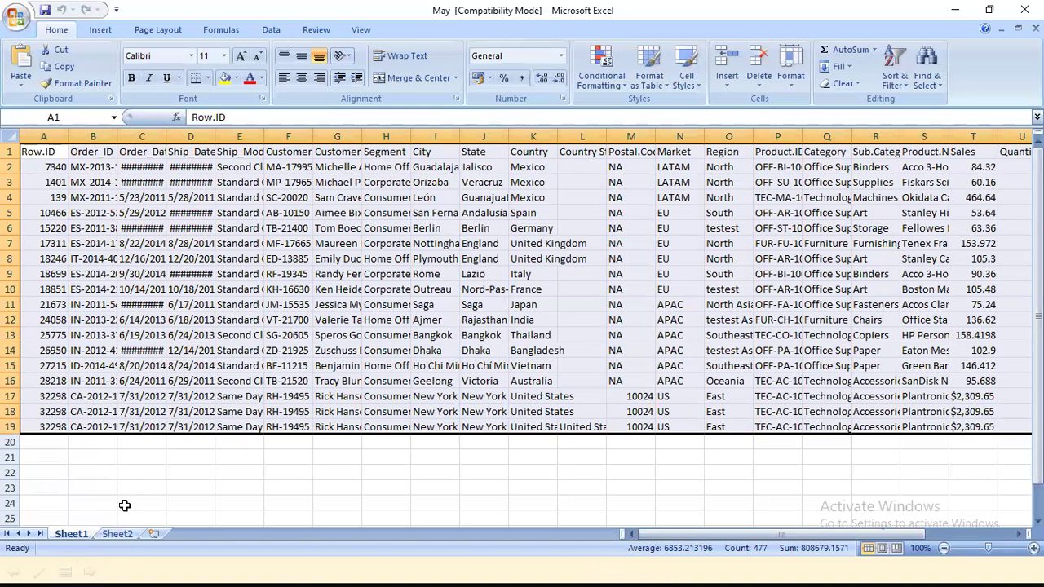
Copy the full data range of Sheet2, including its header row, and paste it into Sheet1 from cell A20
{"action": "left_click", "coordinate": [120, 534]}
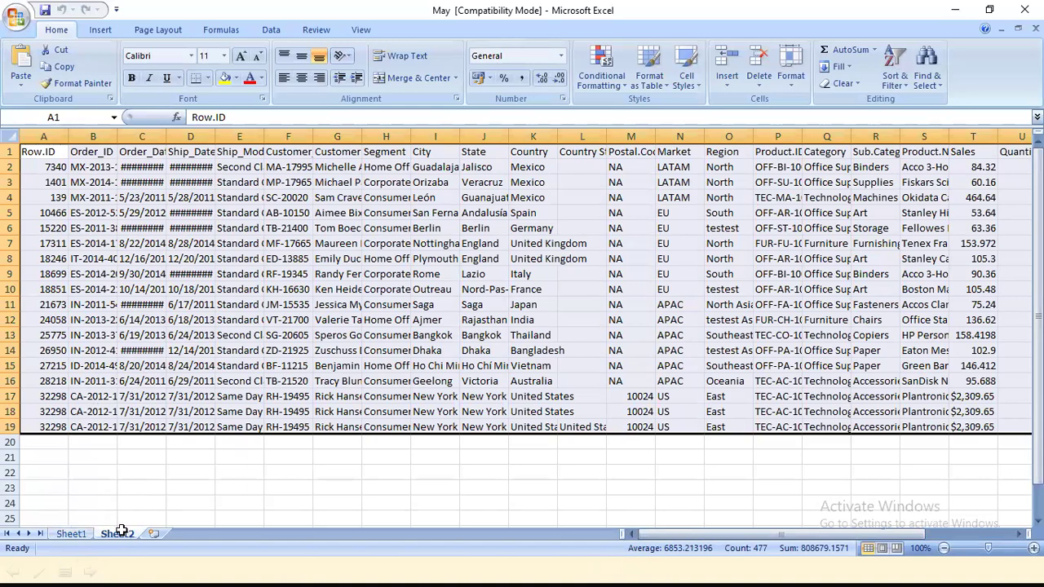
{"action": "key", "text": "ctrl+c"}
{"action": "left_click", "coordinate": [62, 535]}
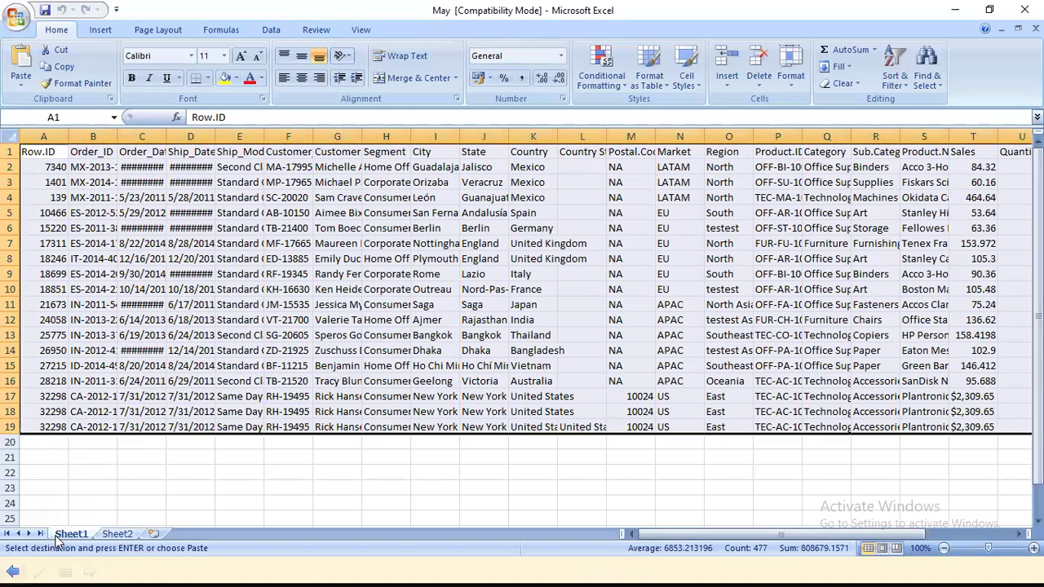
{"action": "left_click", "coordinate": [47, 442]}
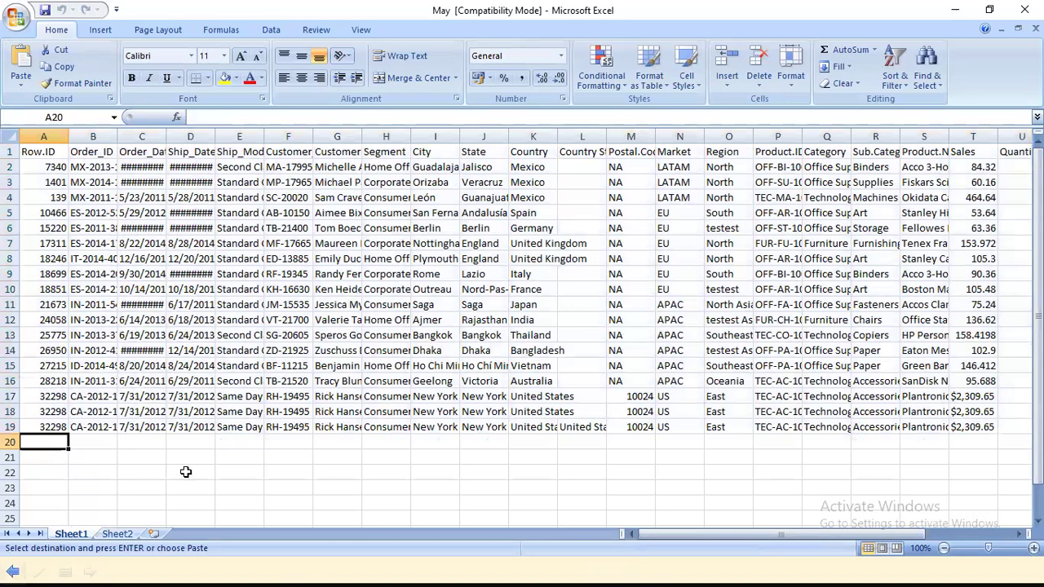
{"action": "key", "text": "ctrl+v"}
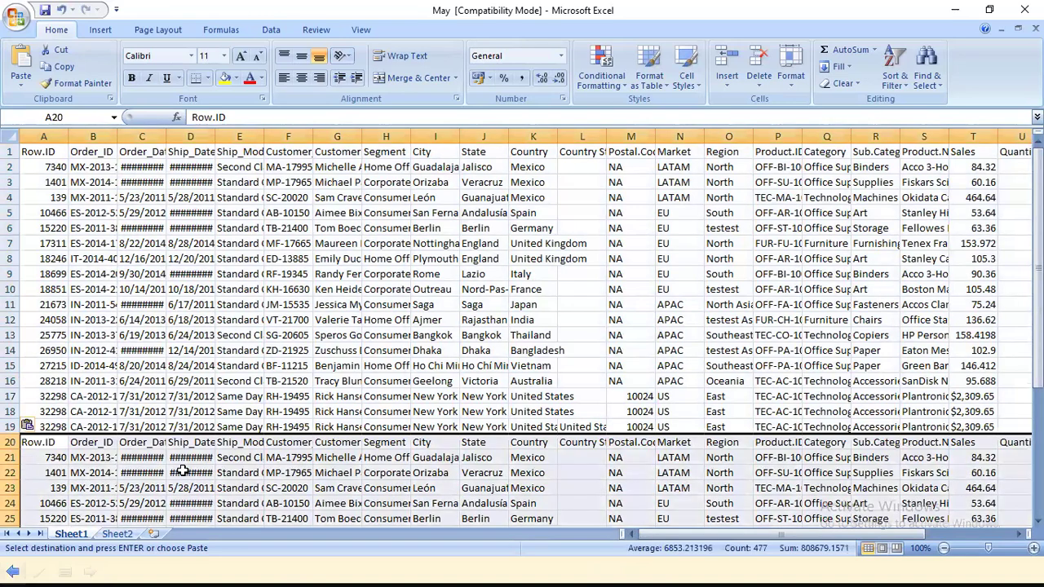
{"action": "left_click", "coordinate": [239, 503]}
Compare the header in row 1 with the pasted one in row 20 and delete the duplicate header row
{"action": "left_click", "coordinate": [41, 153]}
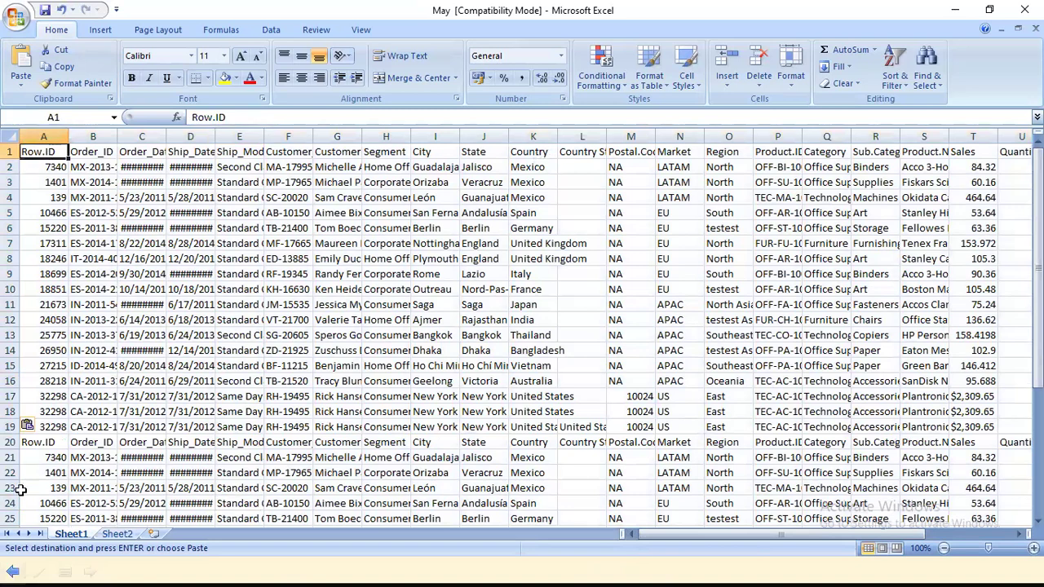
{"action": "left_click", "coordinate": [45, 457]}
{"action": "left_click", "coordinate": [64, 442]}
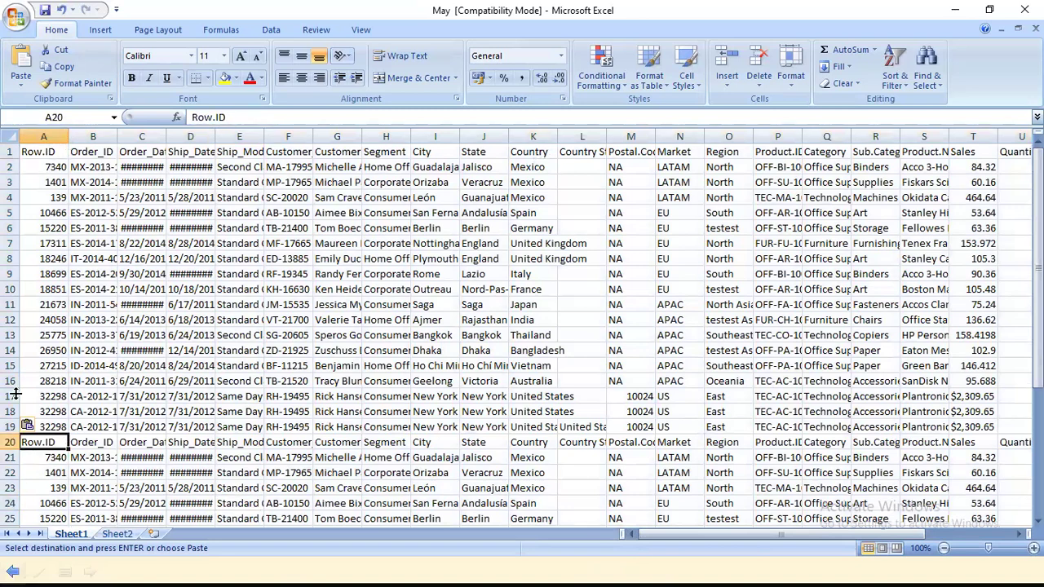
{"action": "left_click", "coordinate": [11, 442]}
{"action": "right_click", "coordinate": [14, 448]}
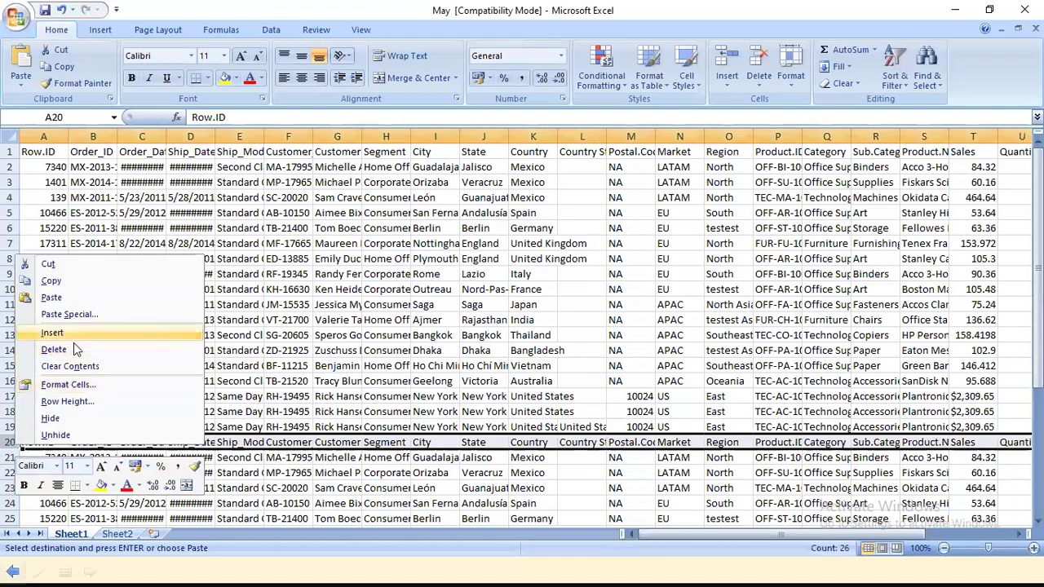
{"action": "left_click", "coordinate": [54, 349]}
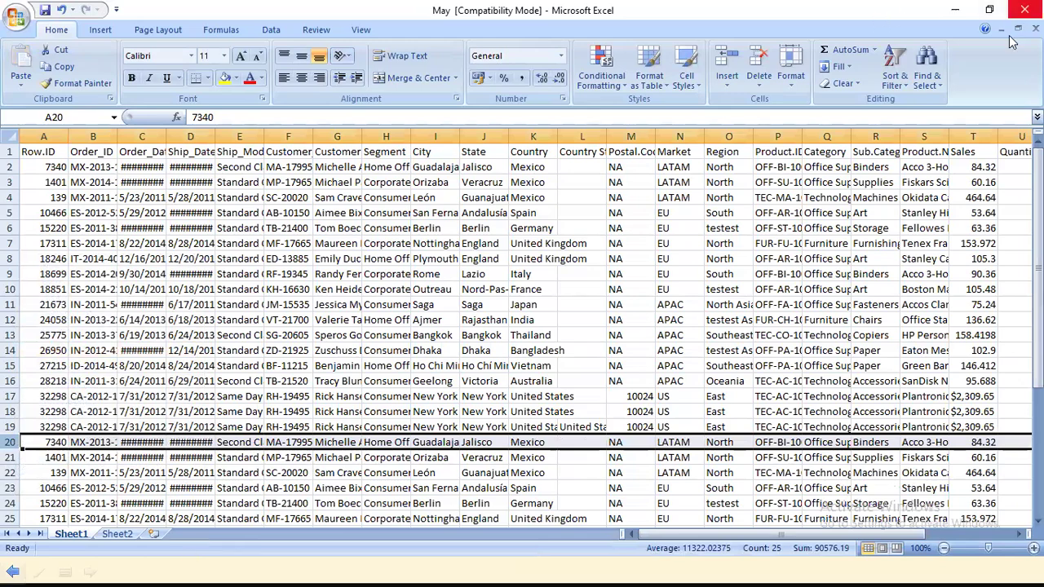
{"action": "left_click_drag", "start_coordinate": [1038, 192], "coordinate": [1038, 313]}
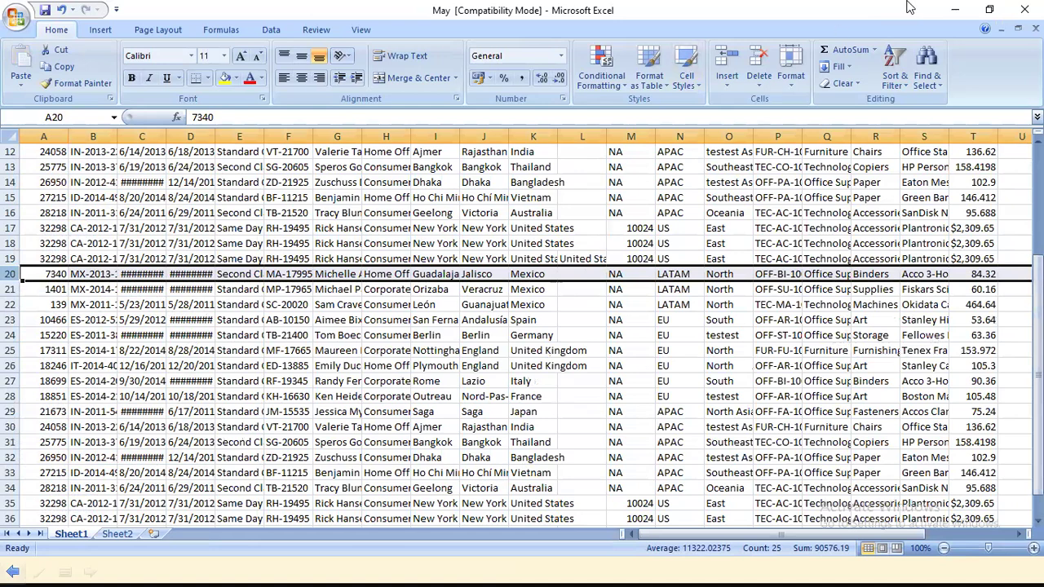
Close the edited May workbook without saving and switch back to the Power Query Editor
{"action": "left_click", "coordinate": [1024, 10]}
{"action": "left_click", "coordinate": [462, 324]}
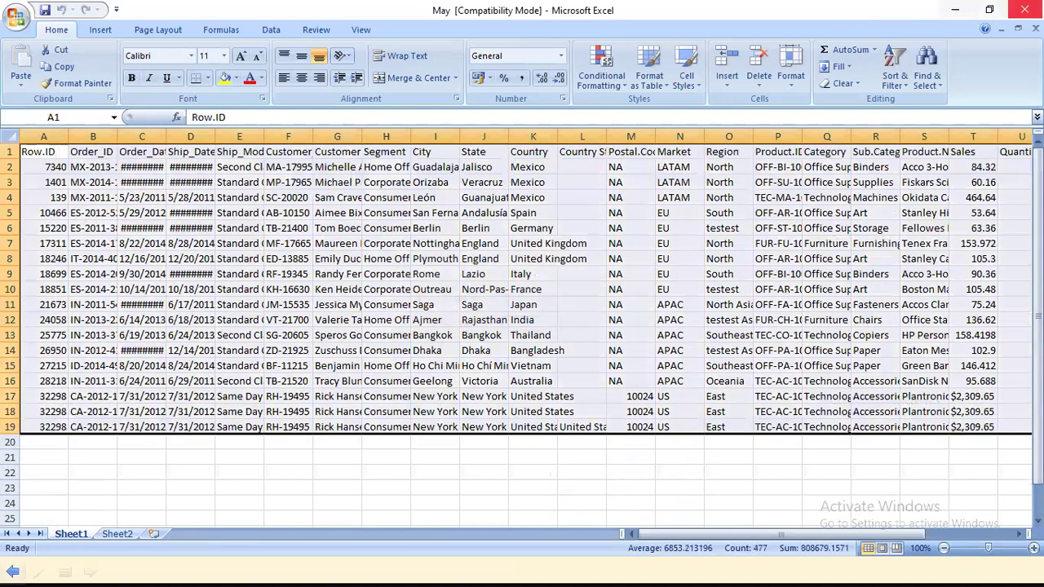
{"action": "left_click", "coordinate": [953, 11]}
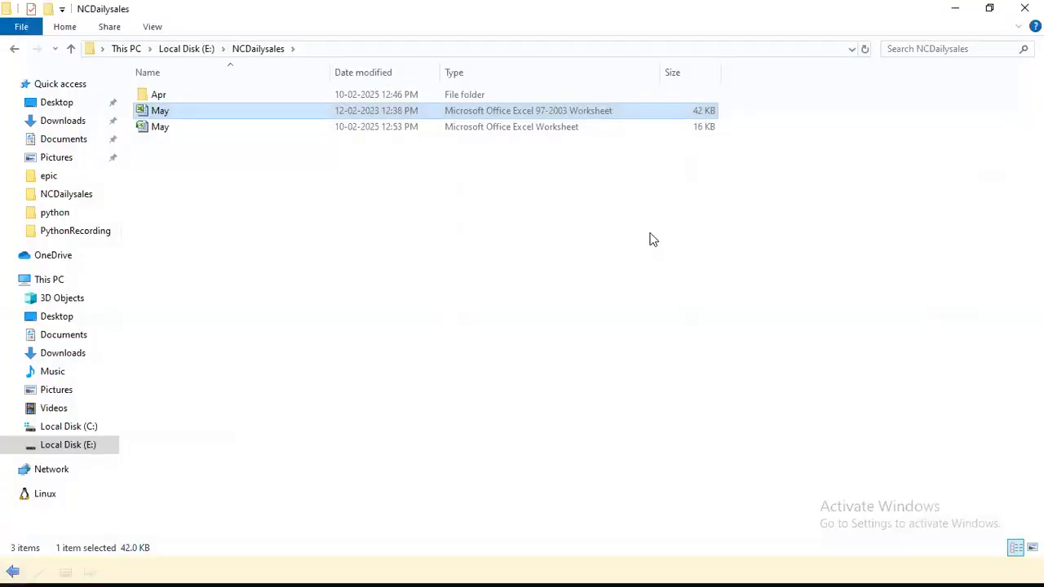
{"action": "key", "text": "alt+Tab"}
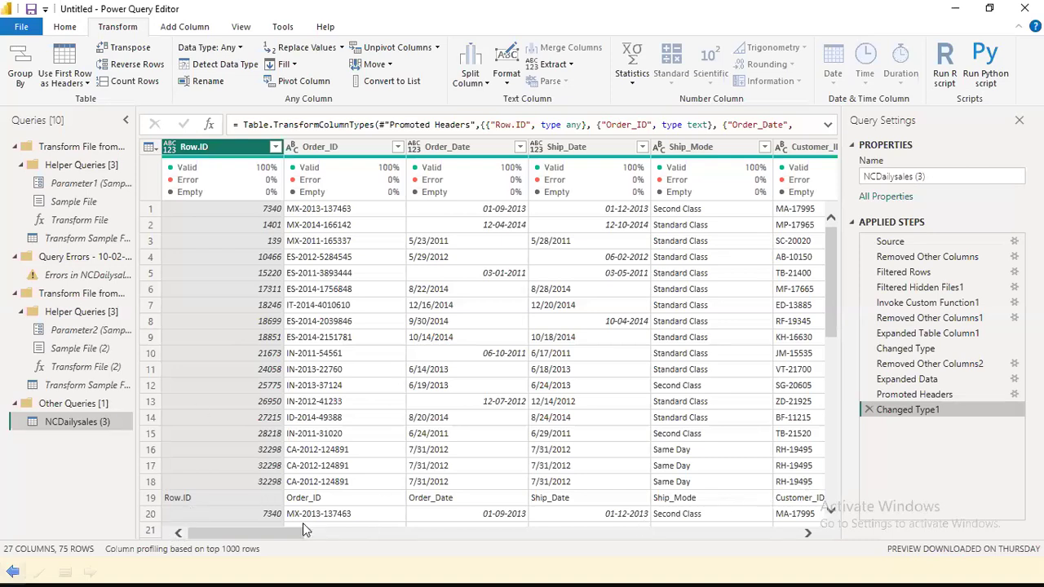
Examine the repeated header row 19 across the NCDailysales (3) columns and the options available for its Row.ID cell
{"action": "left_click_drag", "start_coordinate": [278, 533], "coordinate": [701, 530]}
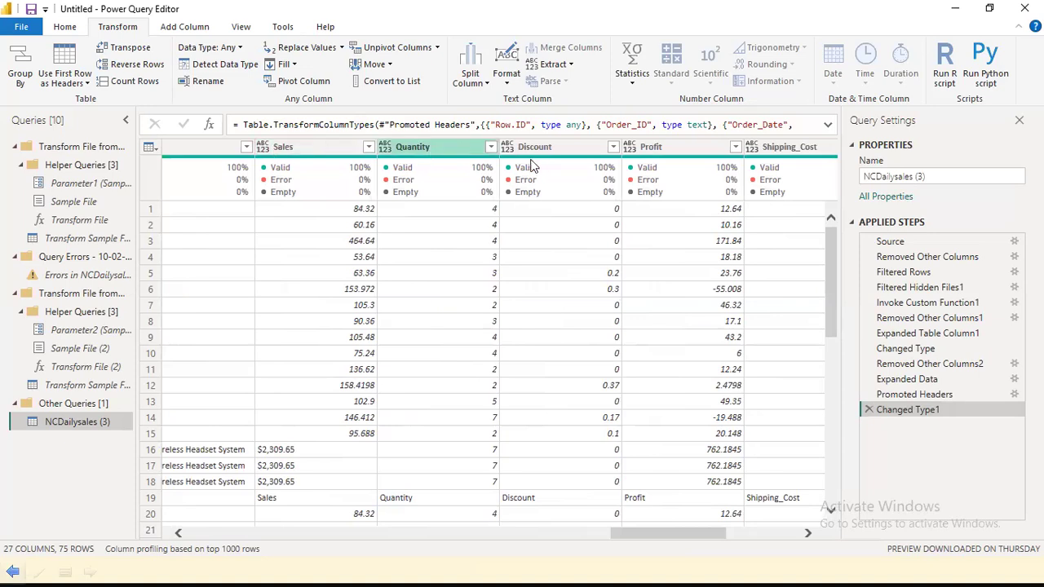
{"action": "mouse_move", "coordinate": [540, 165]}
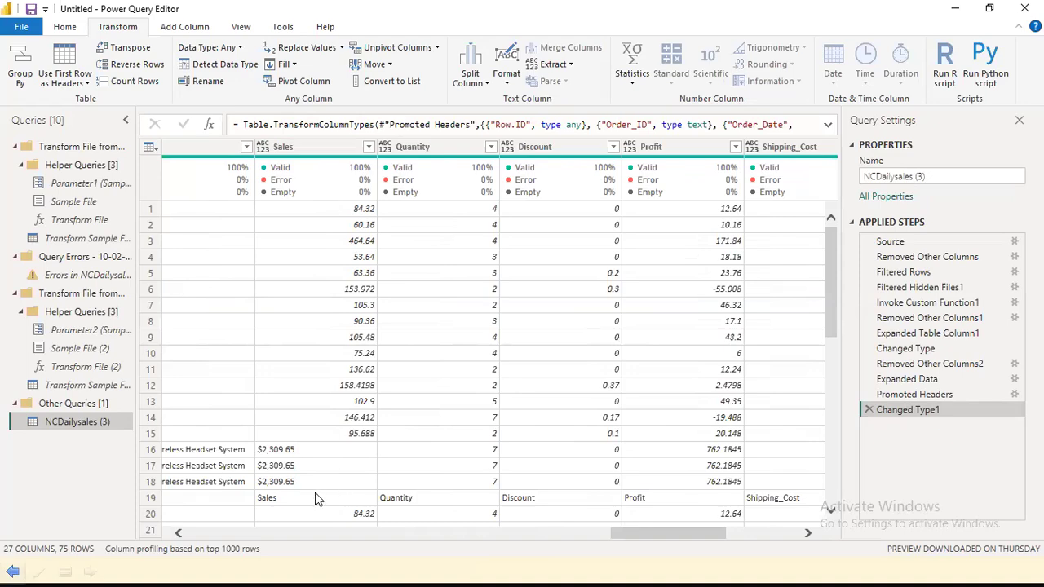
{"action": "left_click_drag", "start_coordinate": [648, 533], "coordinate": [139, 523]}
{"action": "left_click", "coordinate": [155, 498]}
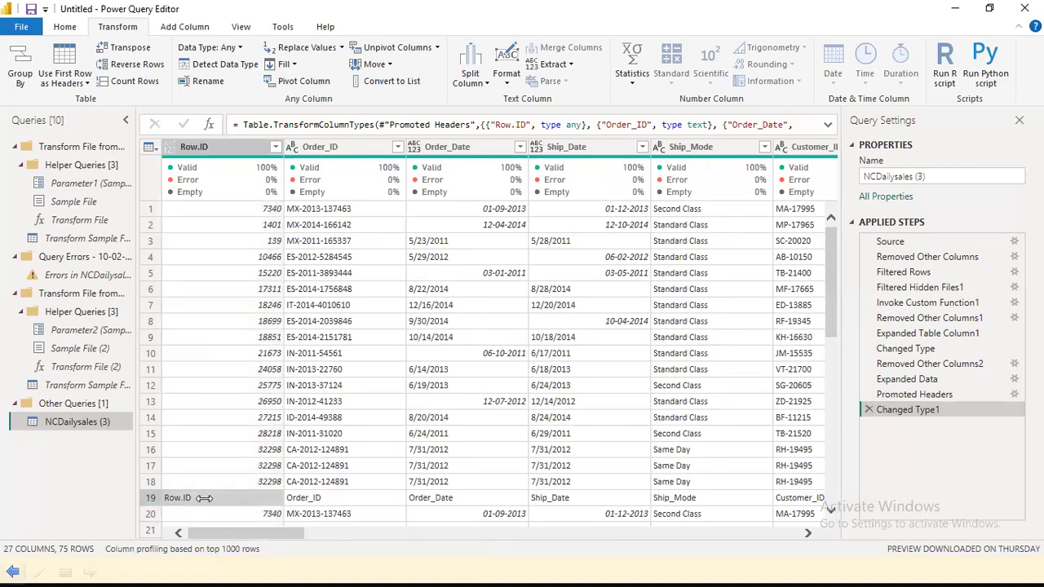
{"action": "left_click", "coordinate": [150, 428]}
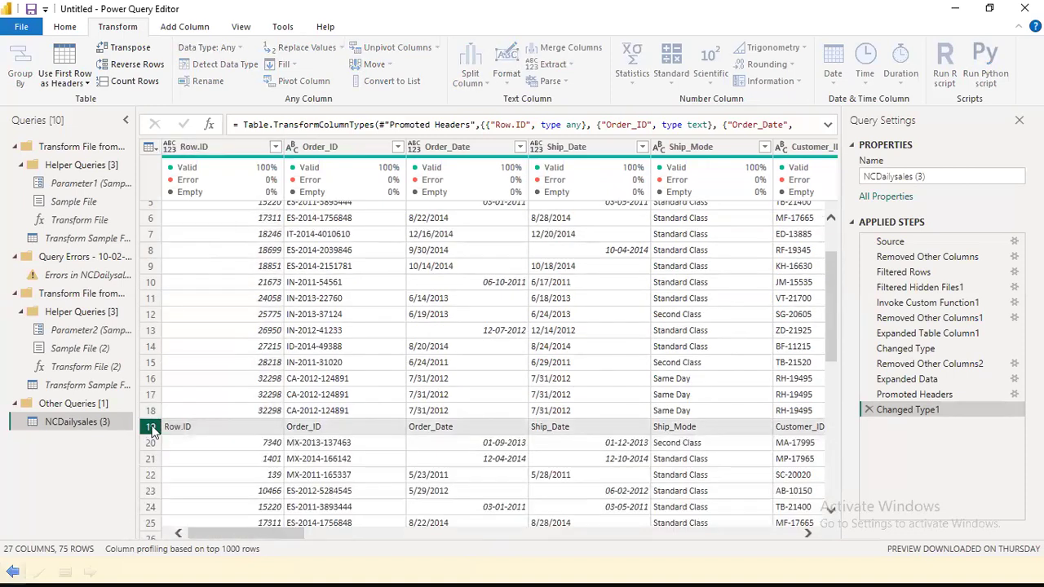
{"action": "right_click", "coordinate": [180, 433]}
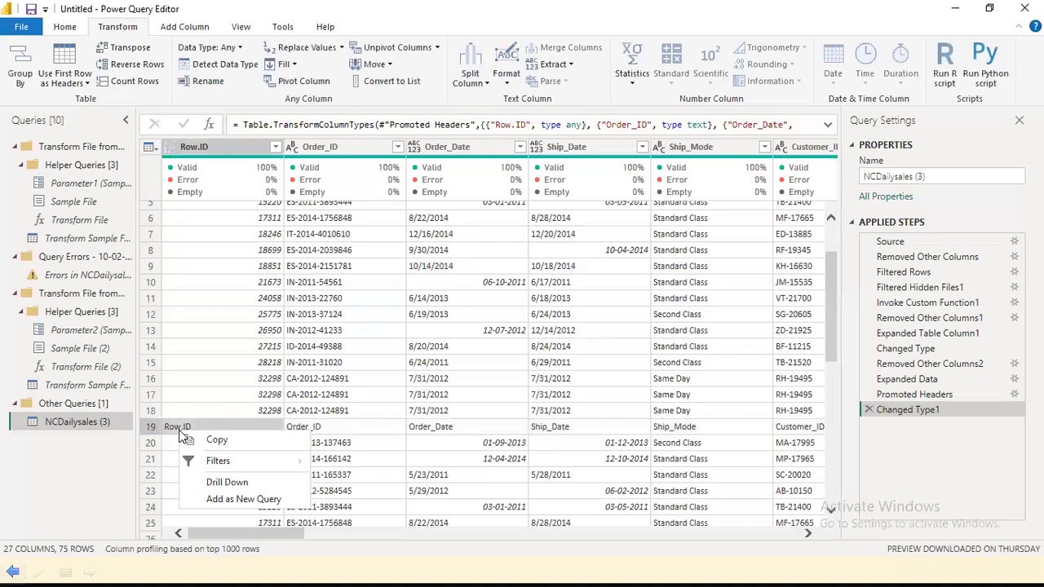
{"action": "mouse_move", "coordinate": [228, 461]}
{"action": "left_click", "coordinate": [153, 427]}
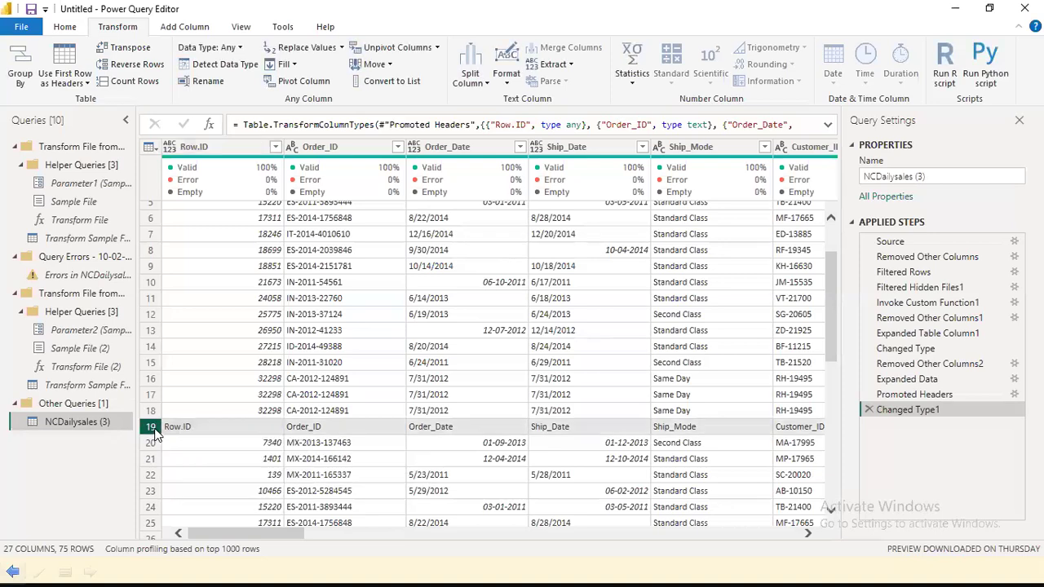
{"action": "left_click_drag", "start_coordinate": [341, 449], "coordinate": [340, 571]}
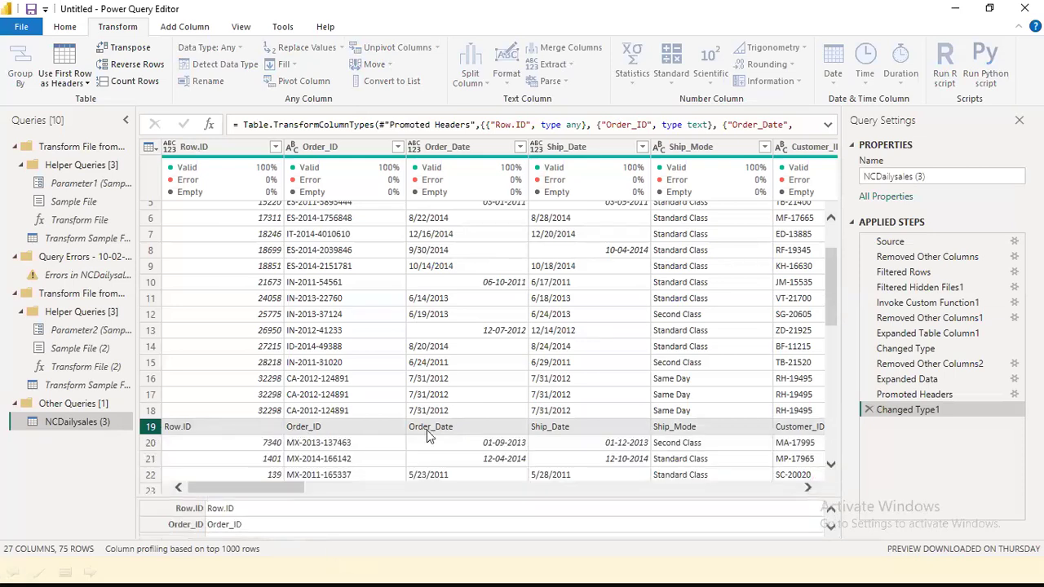
Filter the Row.ID column to exclude the value Row.ID and check the rows where the repeated header stood
{"action": "left_click", "coordinate": [275, 147]}
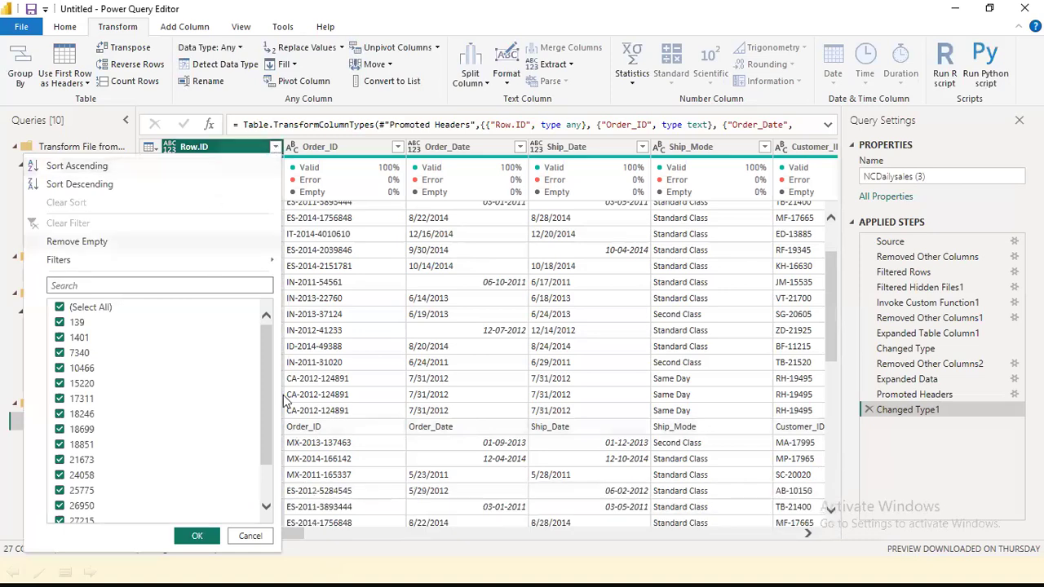
{"action": "scroll", "coordinate": [261, 492], "scroll_direction": "down", "scroll_amount": 1}
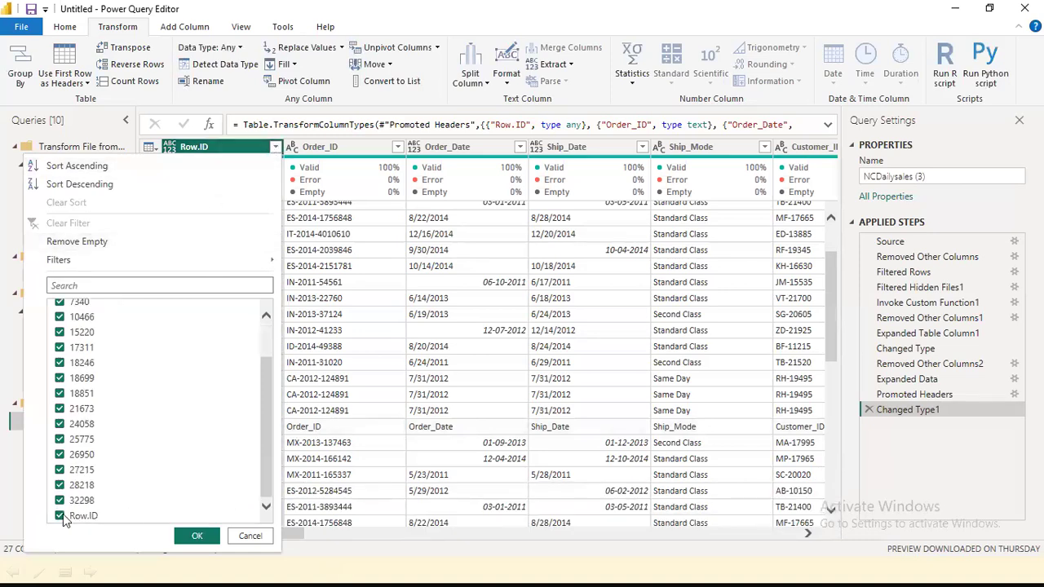
{"action": "left_click", "coordinate": [198, 535]}
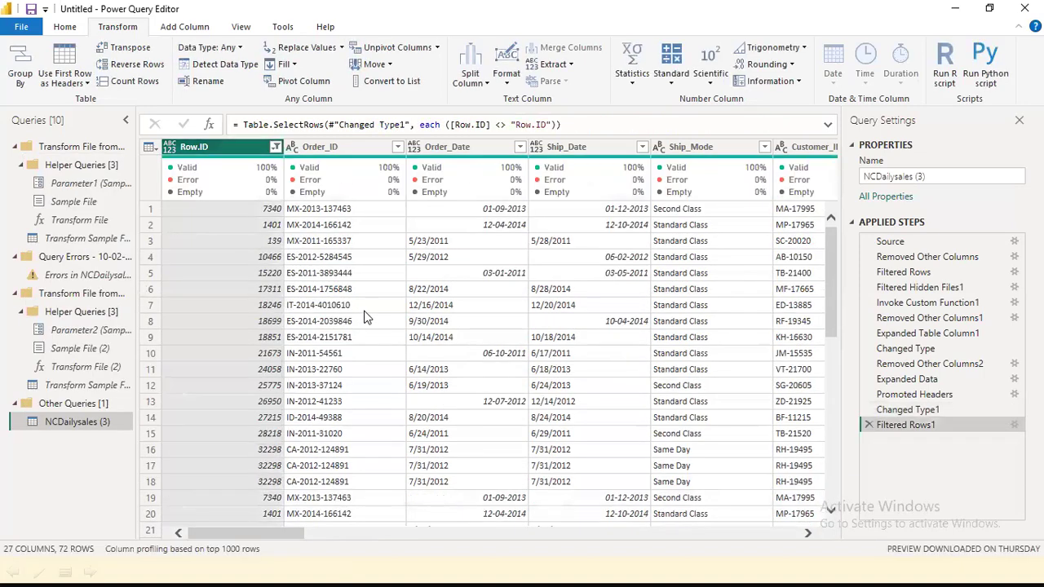
{"action": "scroll", "coordinate": [361, 320], "scroll_direction": "down", "scroll_amount": 2}
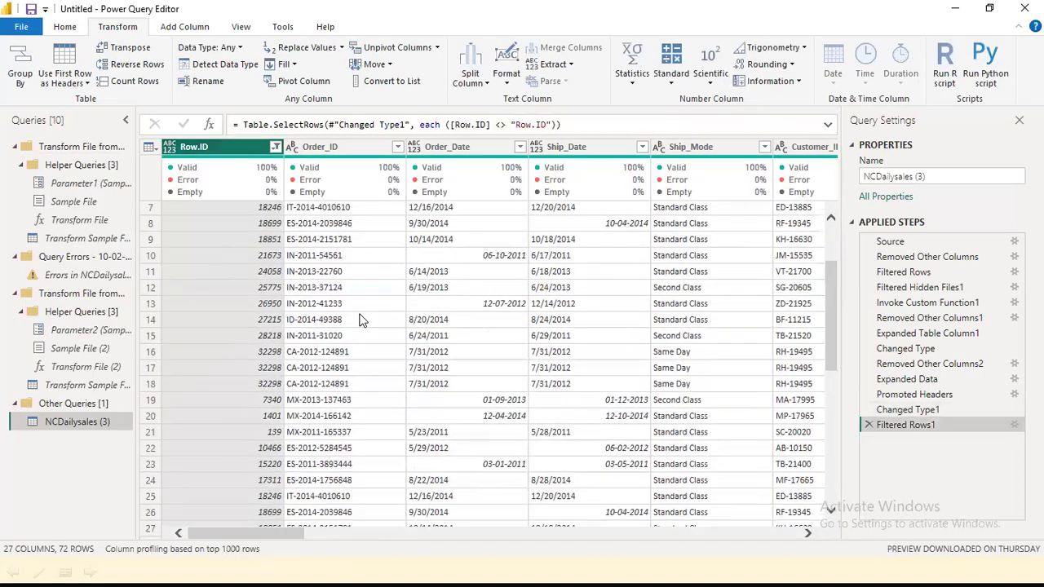
{"action": "scroll", "coordinate": [361, 320], "scroll_direction": "up", "scroll_amount": 2}
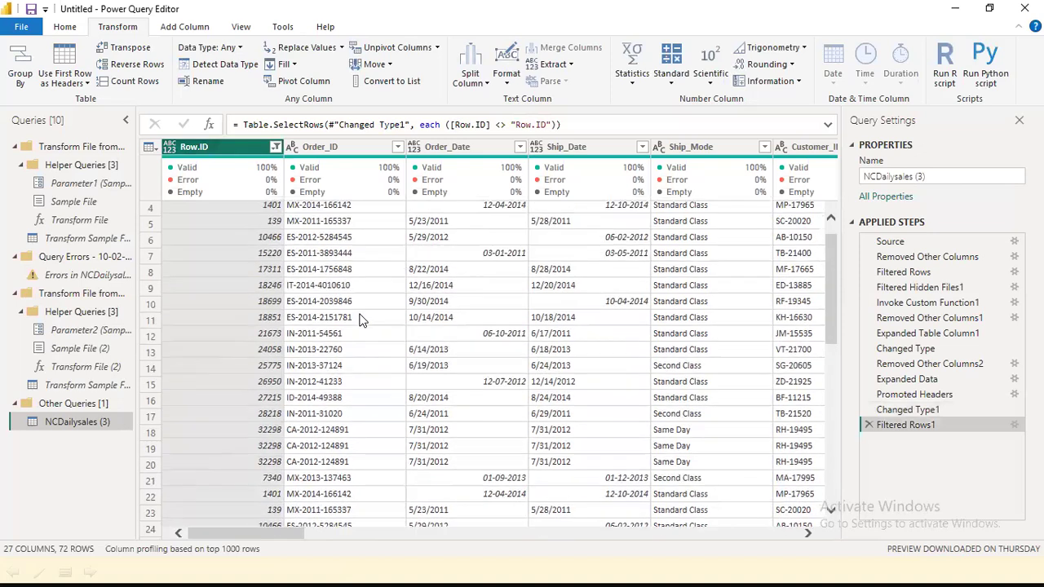
Set the data type of the Quantity column in NCDailysales (3) to Whole Number
{"action": "scroll", "coordinate": [231, 533], "scroll_direction": "right", "scroll_amount": 2}
{"action": "scroll", "coordinate": [662, 515], "scroll_direction": "right", "scroll_amount": 10}
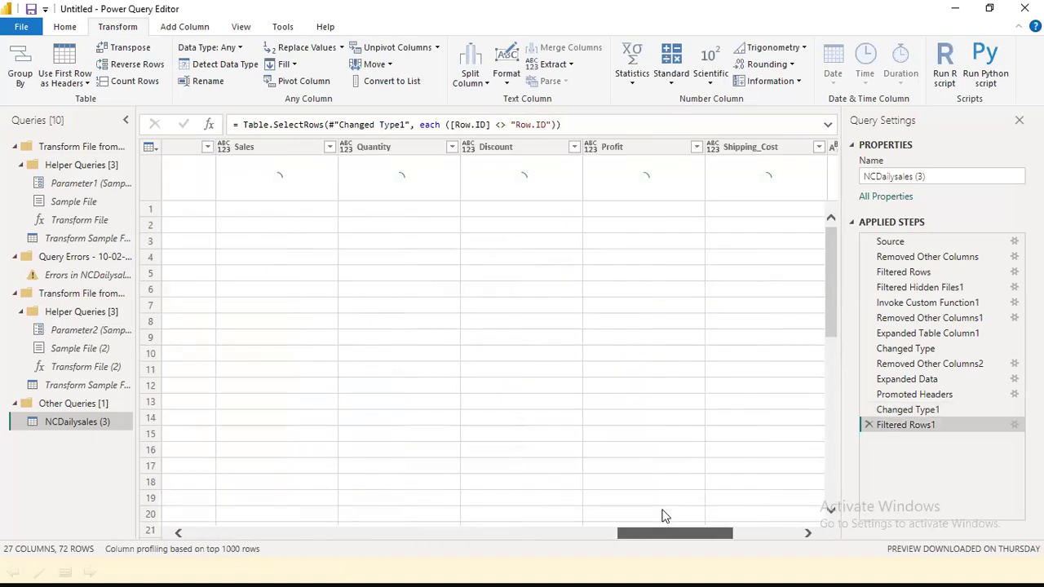
{"action": "scroll", "coordinate": [633, 513], "scroll_direction": "left", "scroll_amount": 1}
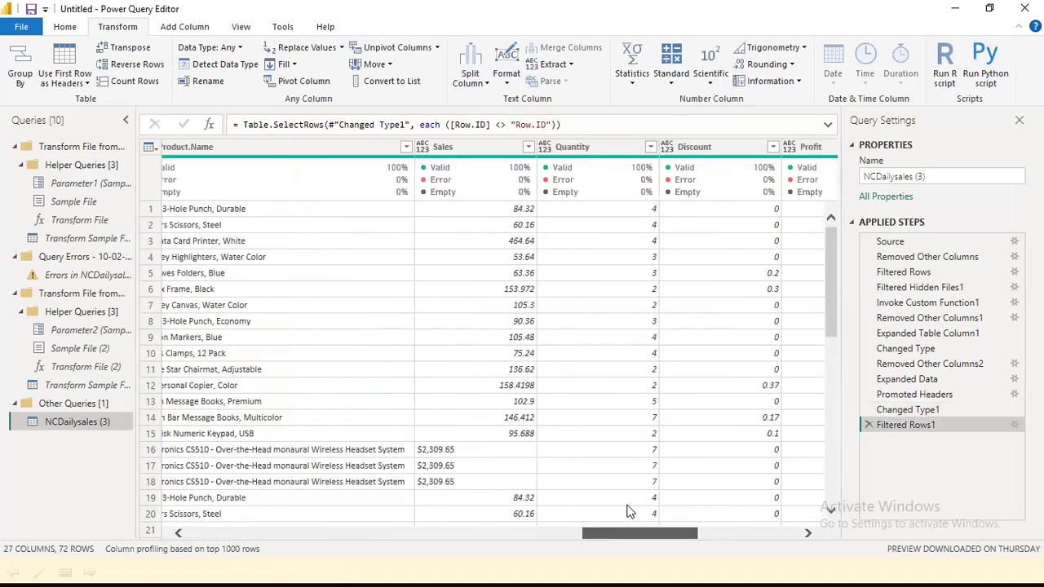
{"action": "left_click", "coordinate": [547, 147]}
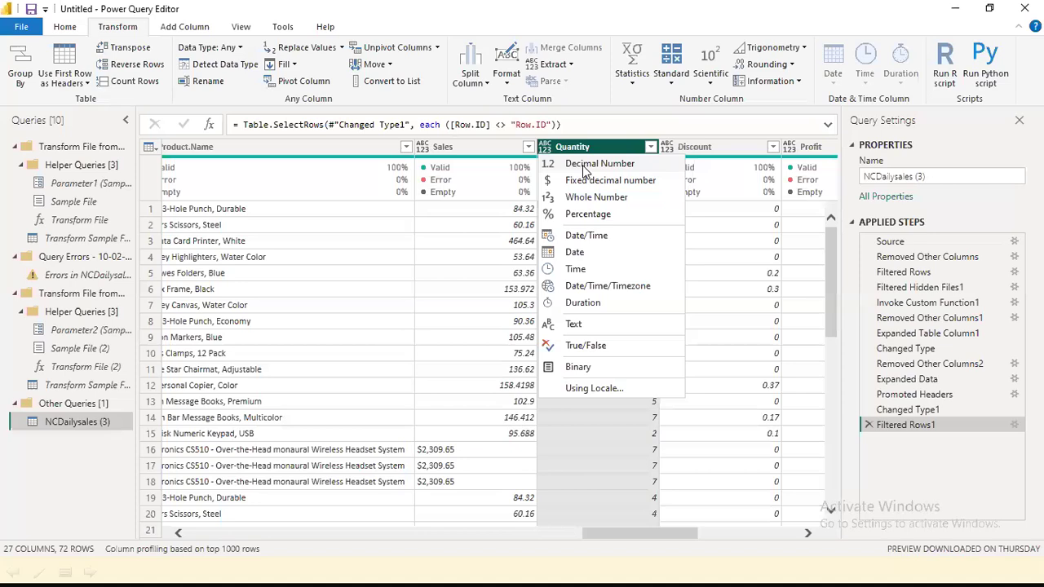
{"action": "left_click", "coordinate": [617, 203]}
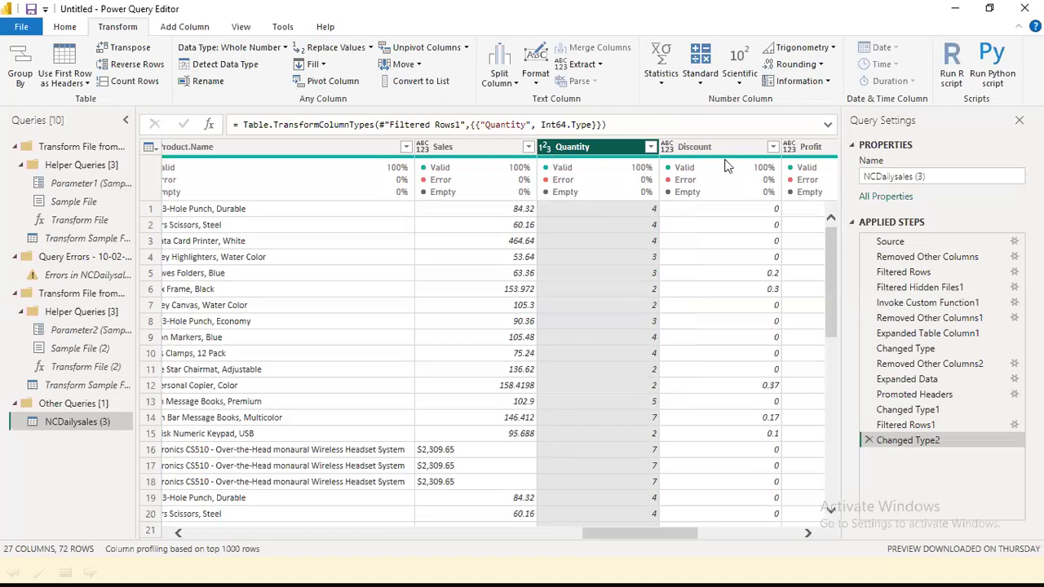
Set the data type of the Discount column to Decimal Number
{"action": "mouse_move", "coordinate": [727, 166]}
{"action": "left_click", "coordinate": [668, 148]}
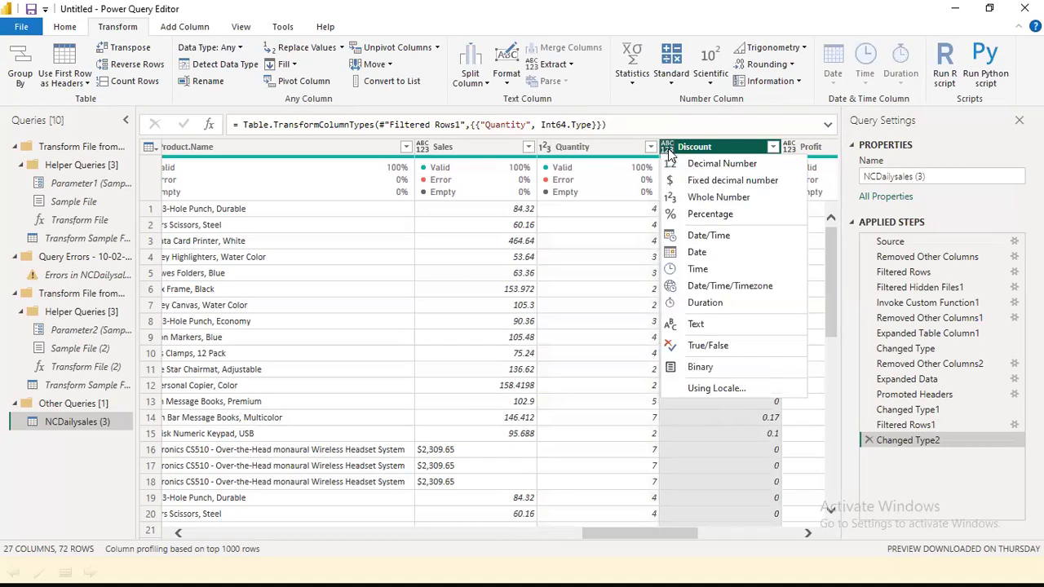
{"action": "left_click", "coordinate": [721, 164]}
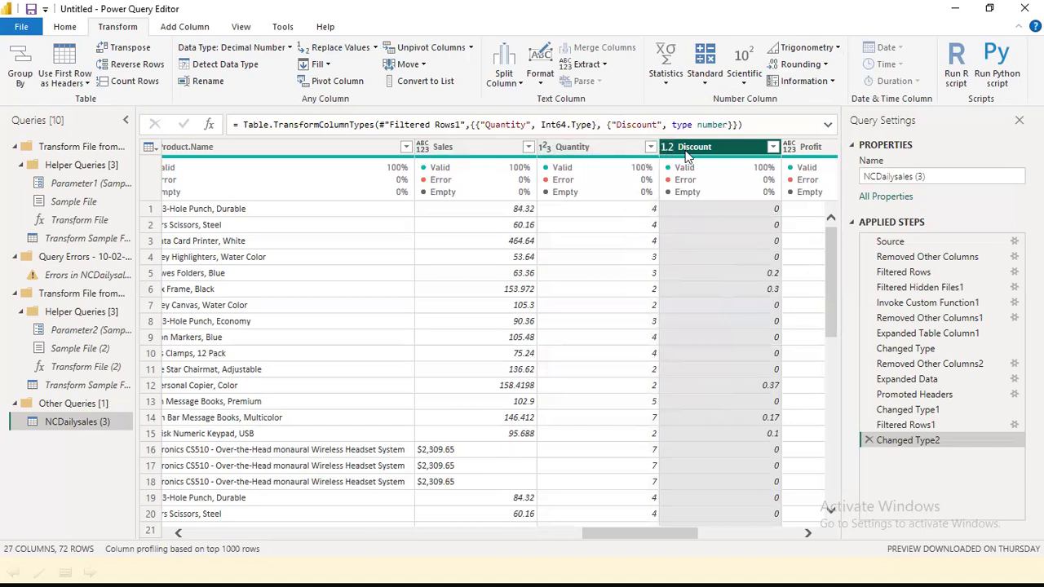
Review the Sales values beside the Quantity column and check which data types are offered for Sales, leaving its type as it is
{"action": "left_click", "coordinate": [578, 149]}
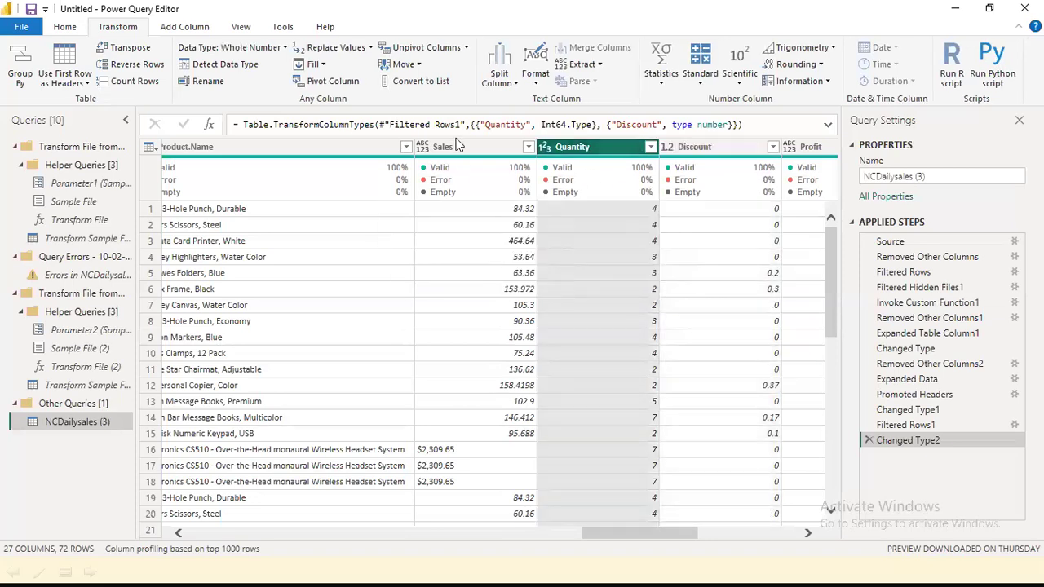
{"action": "scroll", "coordinate": [423, 328], "scroll_direction": "down", "scroll_amount": 1}
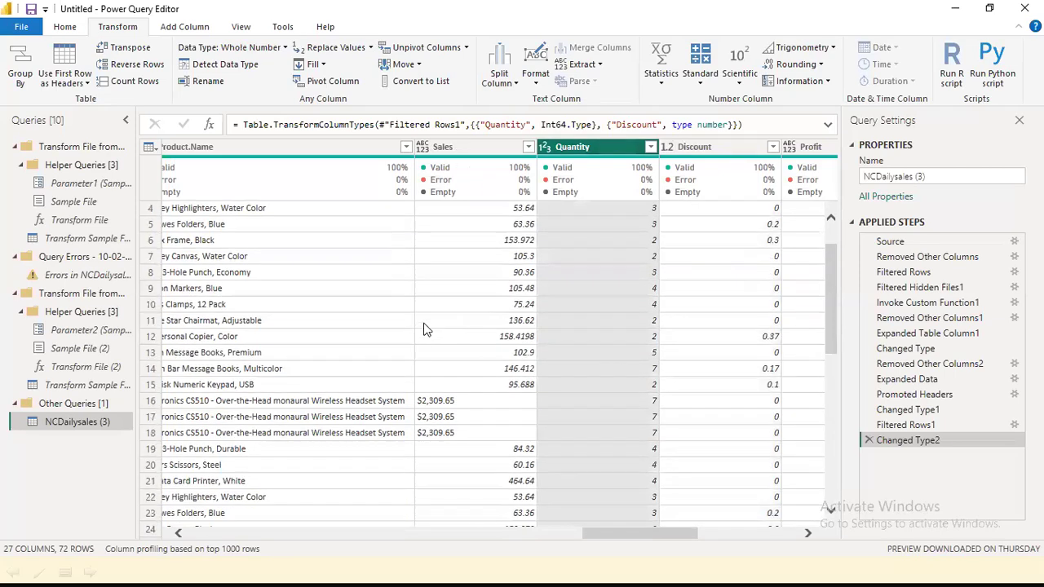
{"action": "scroll", "coordinate": [423, 329], "scroll_direction": "up", "scroll_amount": 1}
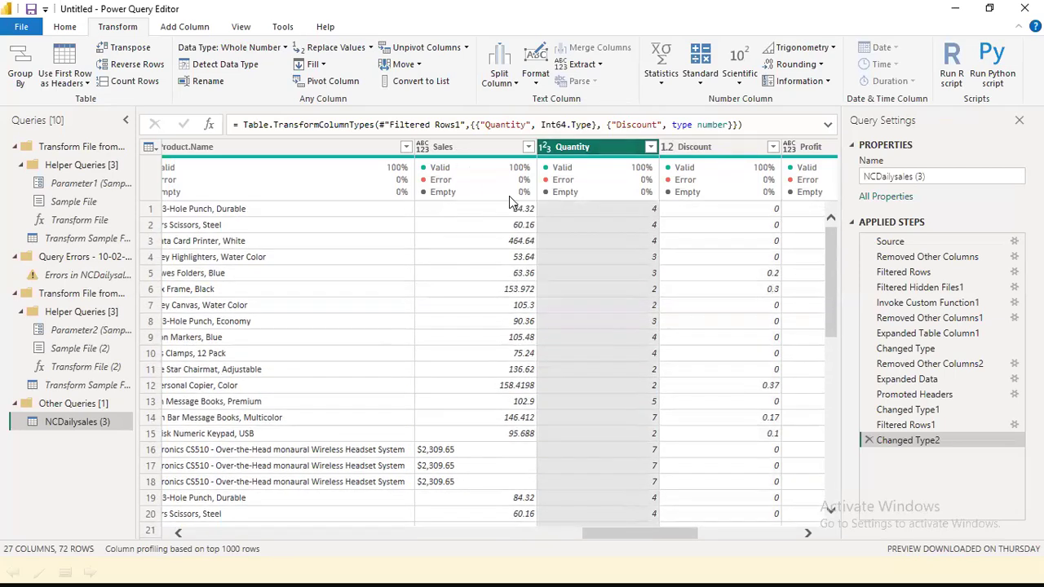
{"action": "mouse_move", "coordinate": [509, 196]}
{"action": "left_click", "coordinate": [423, 151]}
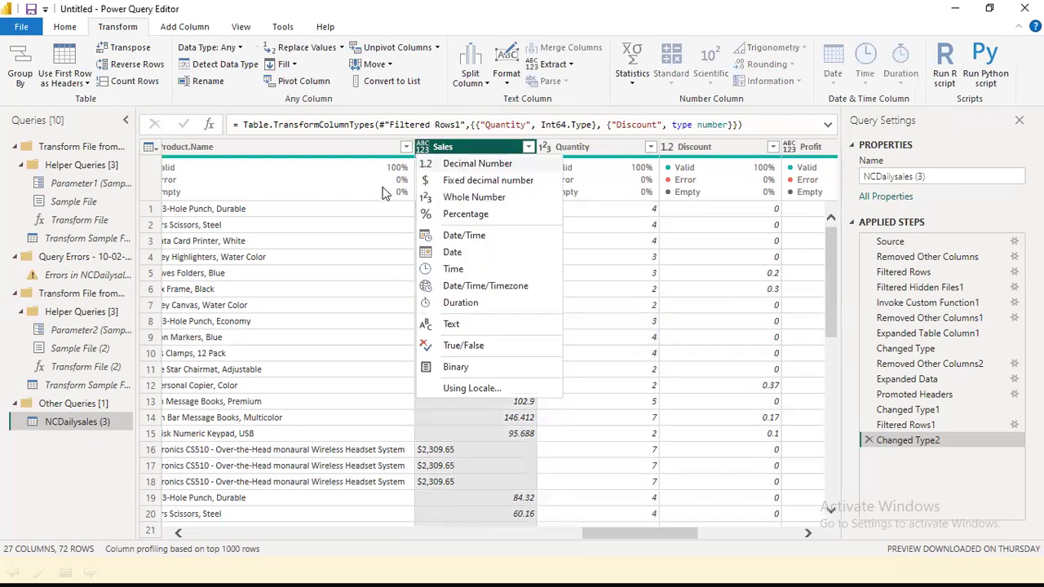
{"action": "left_click", "coordinate": [646, 105]}
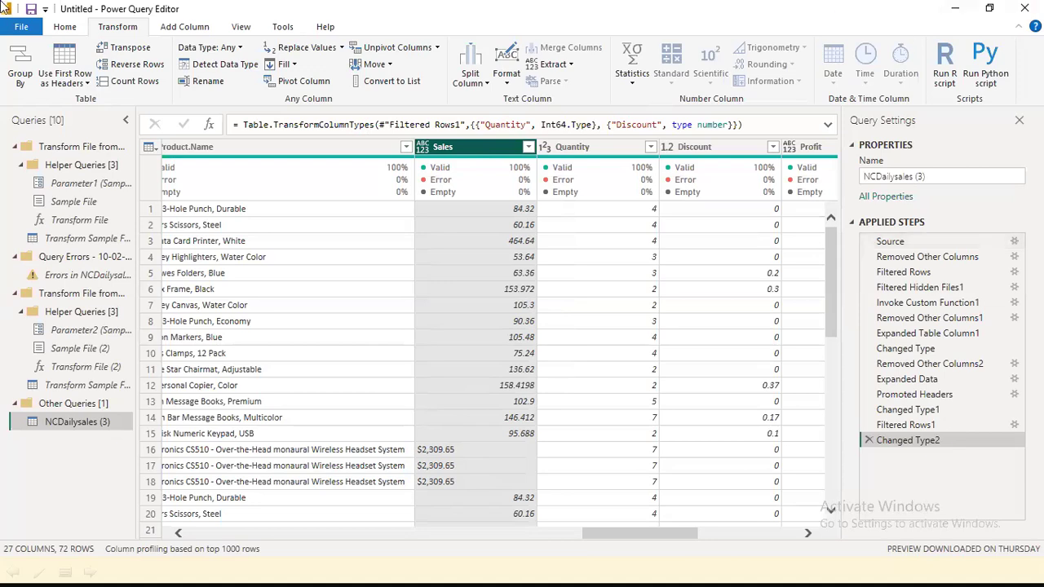
Compare the column operations available for the untyped Sales column with those for the Quantity column
{"action": "right_click", "coordinate": [479, 151]}
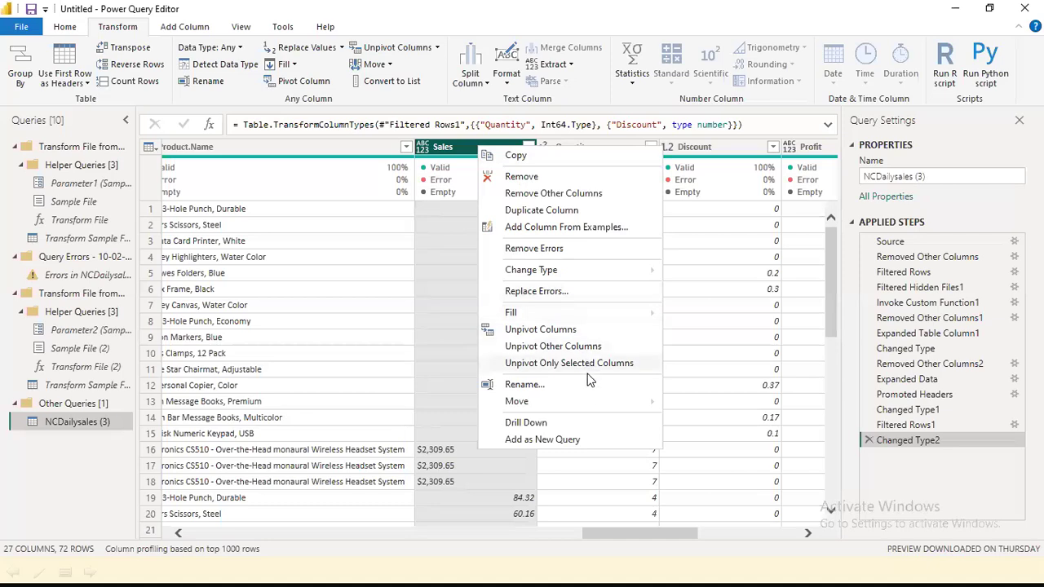
{"action": "mouse_move", "coordinate": [577, 408]}
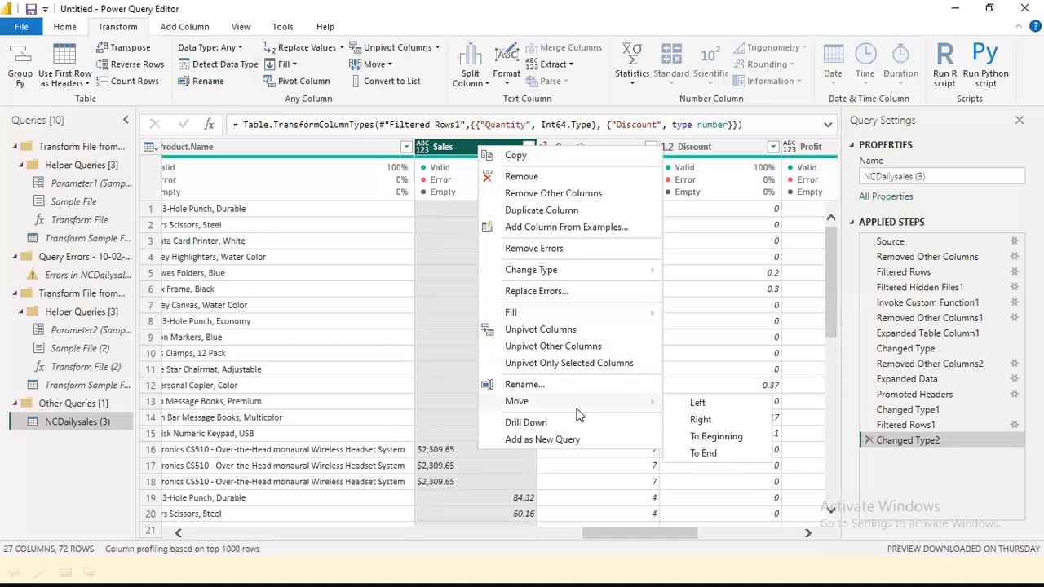
{"action": "left_click", "coordinate": [450, 319]}
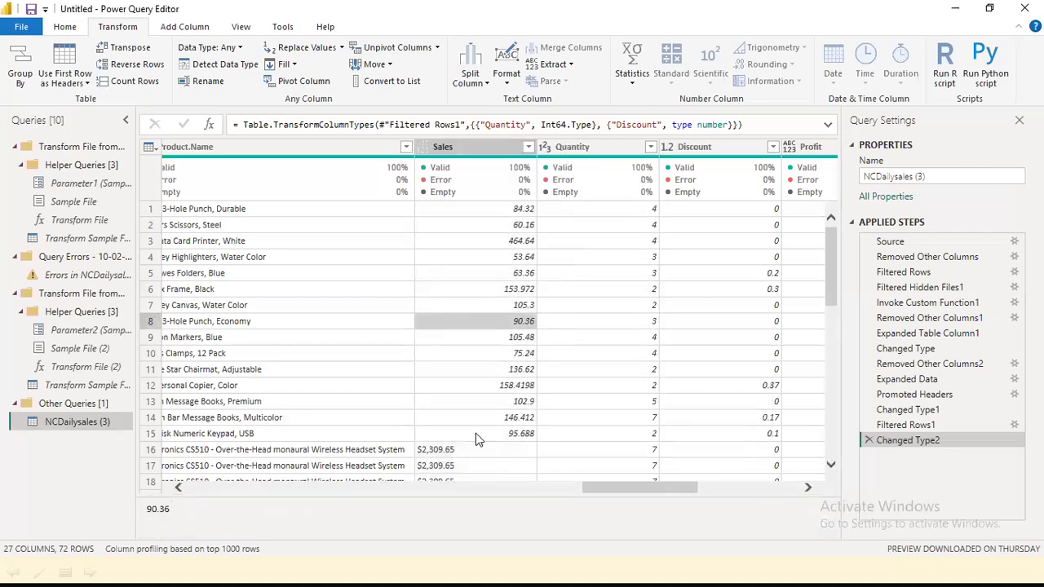
{"action": "left_click", "coordinate": [486, 149]}
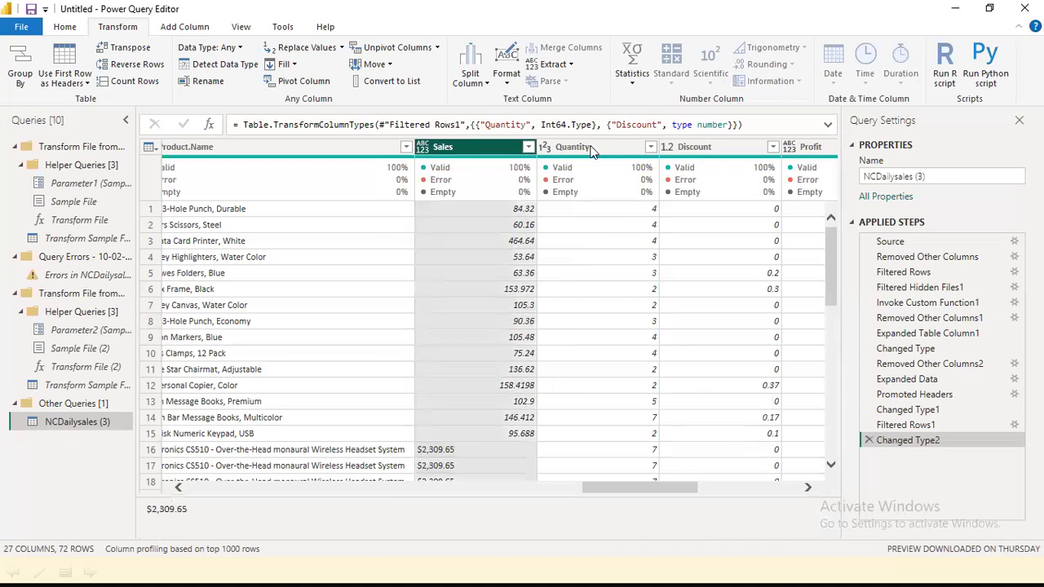
{"action": "right_click", "coordinate": [593, 152]}
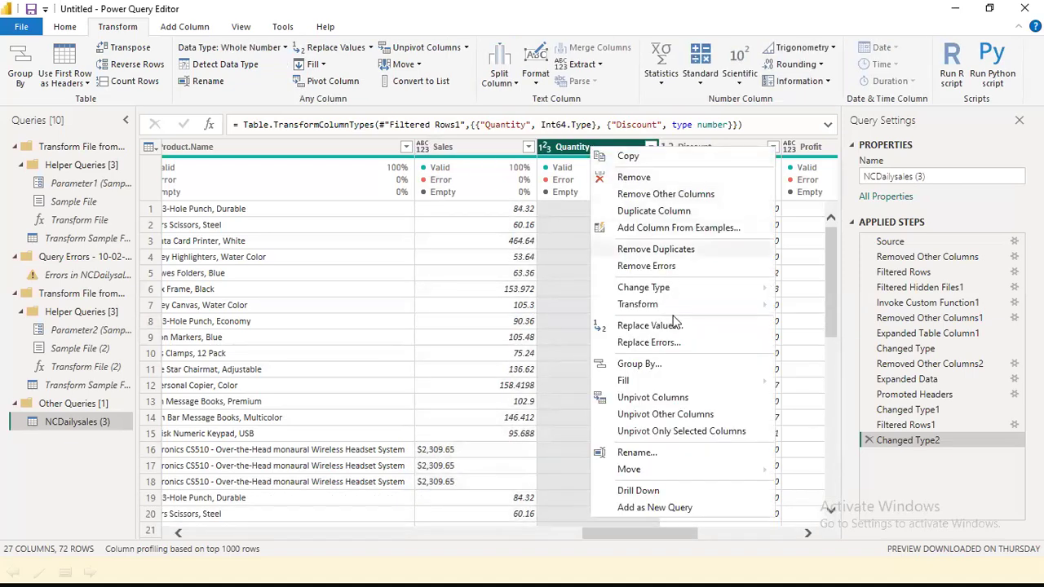
{"action": "left_click", "coordinate": [472, 147]}
{"action": "left_click", "coordinate": [472, 147]}
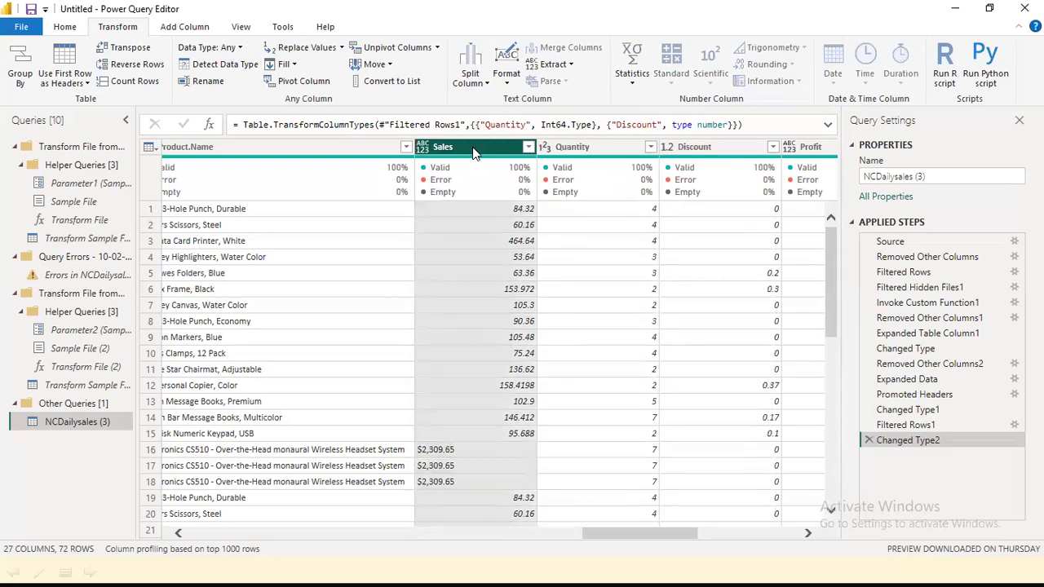
{"action": "right_click", "coordinate": [473, 148]}
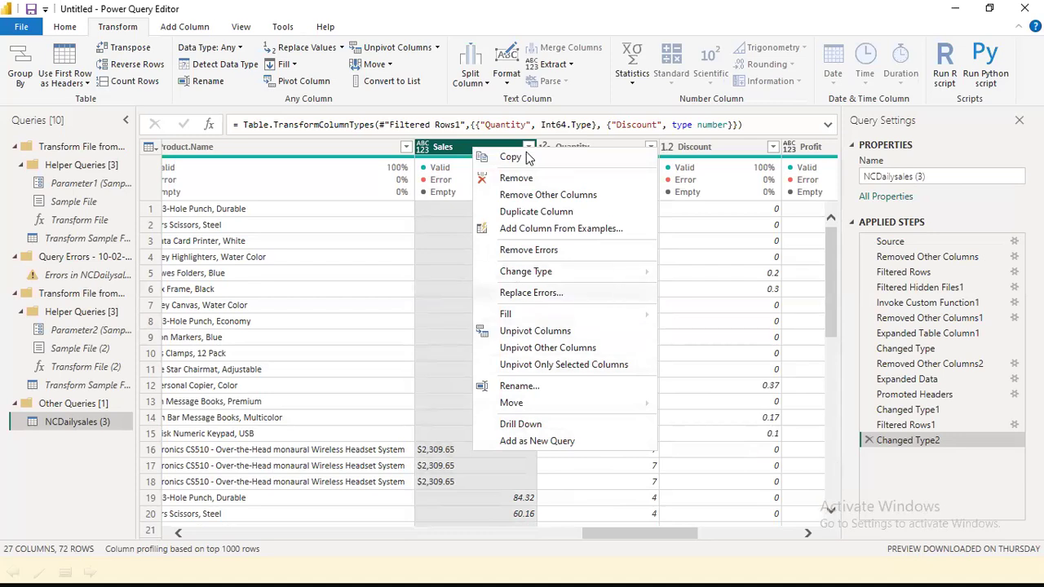
{"action": "left_click", "coordinate": [759, 305]}
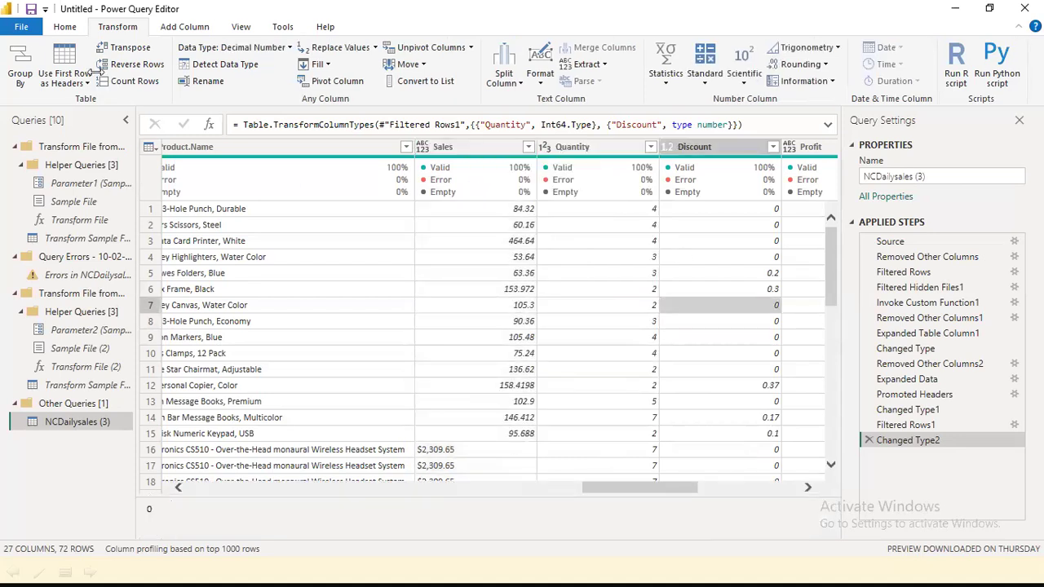
Close the Power Query Editor and apply the query changes to the report
{"action": "left_click", "coordinate": [21, 26]}
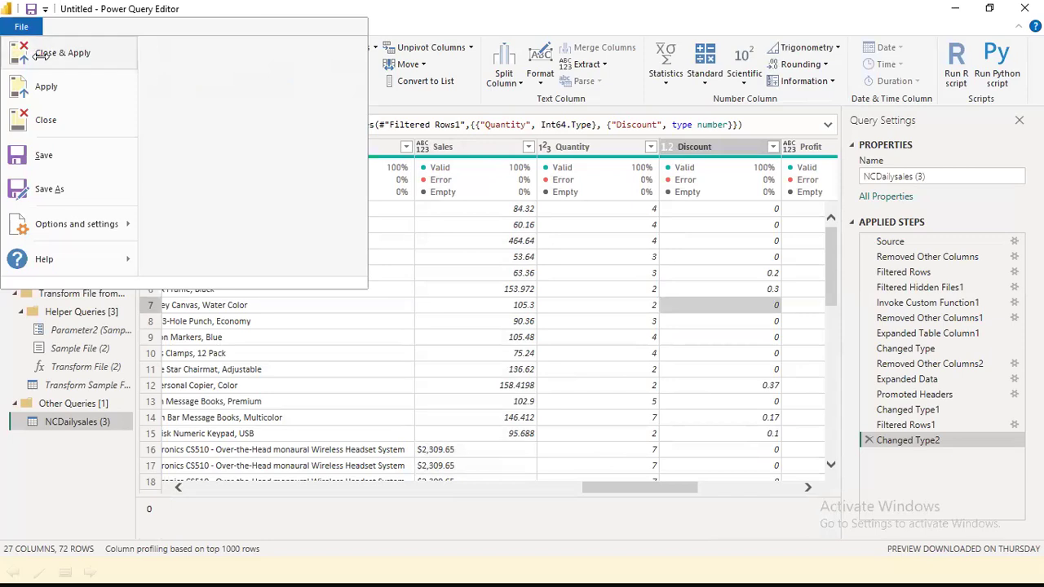
{"action": "left_click", "coordinate": [41, 56]}
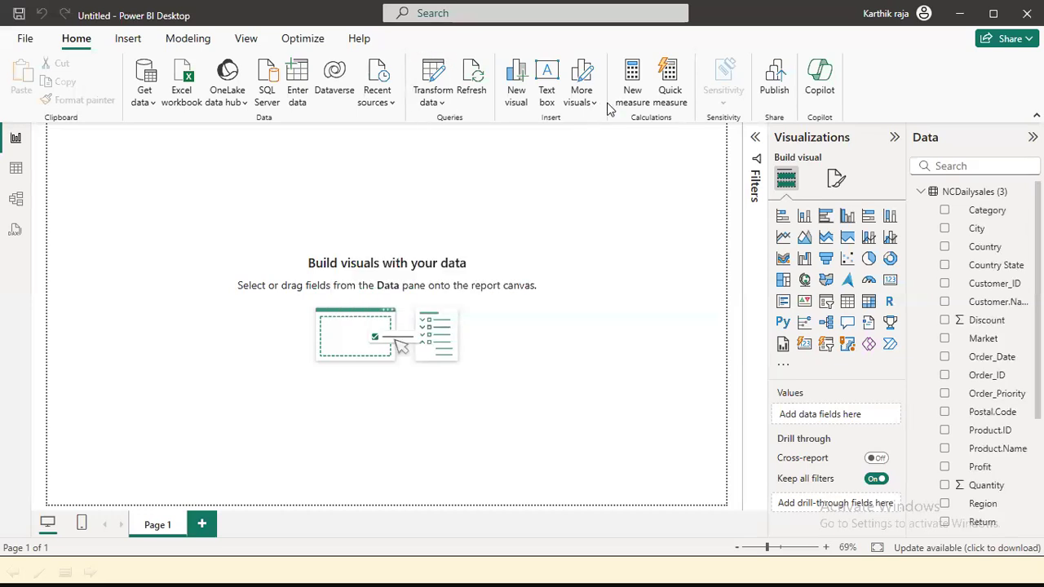
Open the query editor for transforming the data and refresh the outdated preview of the NCDailysales (3) query
{"action": "left_click", "coordinate": [443, 102]}
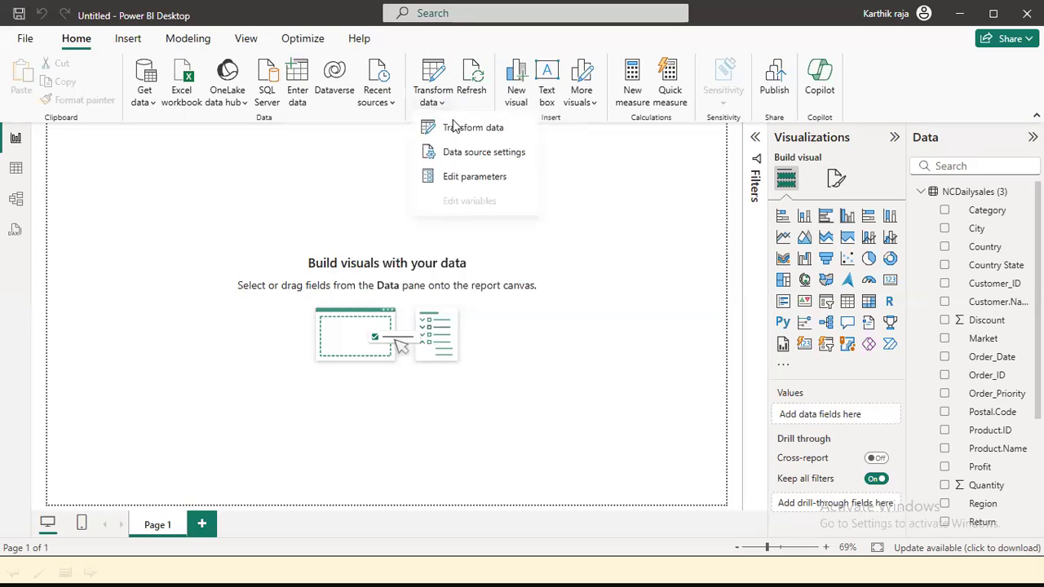
{"action": "left_click", "coordinate": [457, 127]}
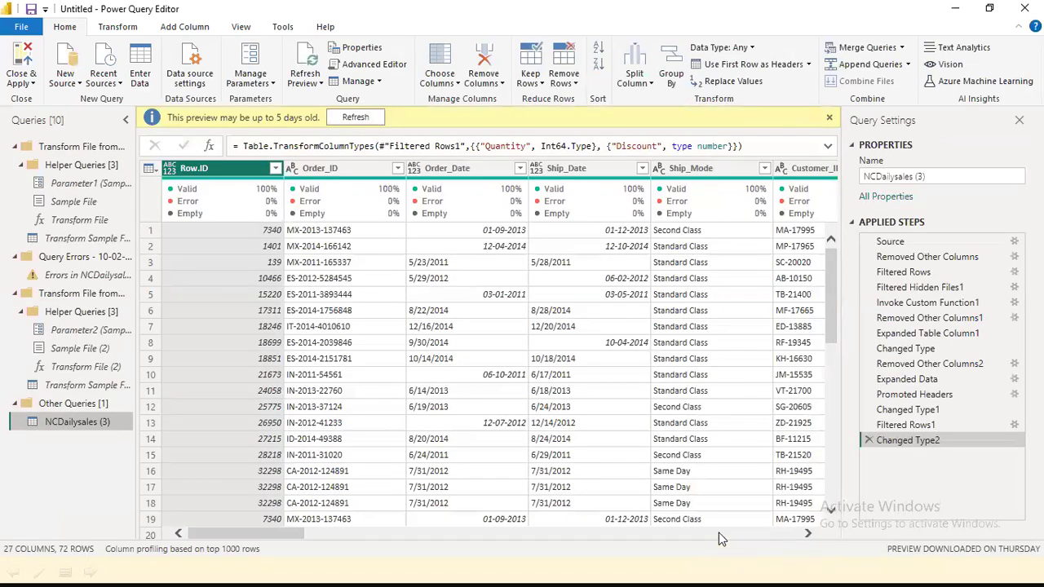
{"action": "left_click", "coordinate": [359, 117]}
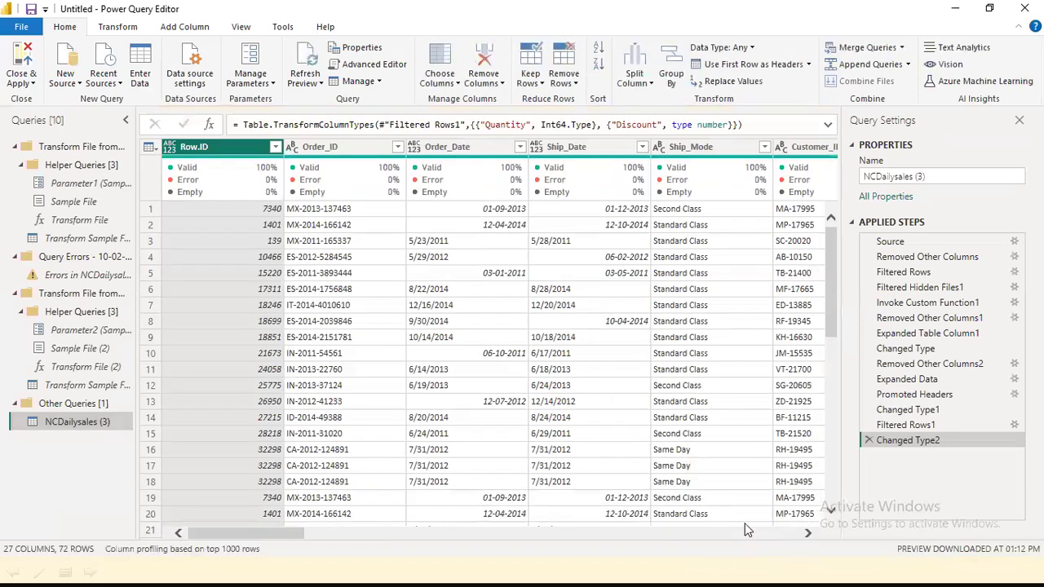
Examine the Sales column's values and number formatting, along with the operations available for that column
{"action": "left_click", "coordinate": [752, 530]}
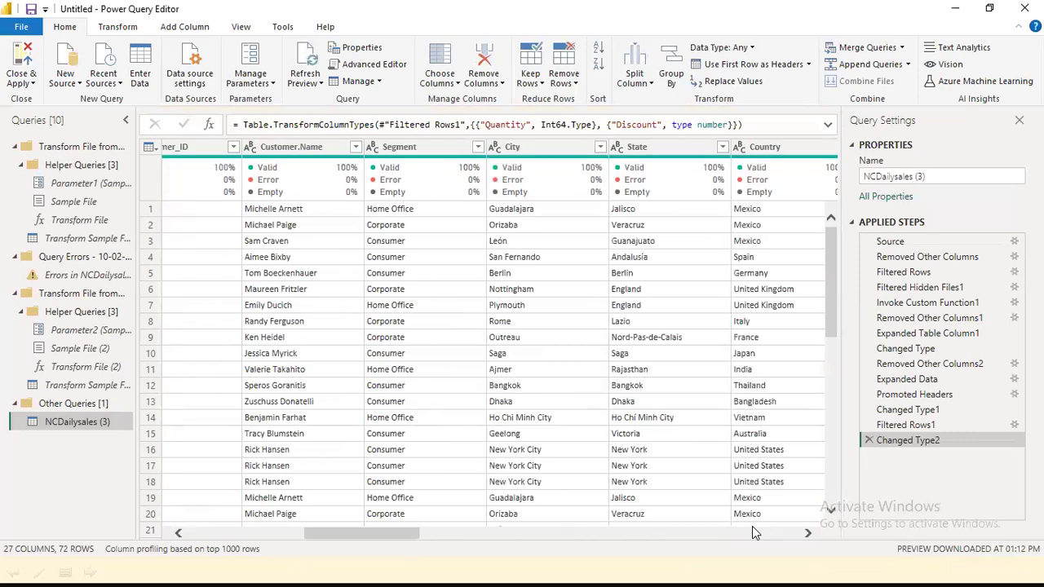
{"action": "left_click", "coordinate": [752, 530]}
{"action": "left_click", "coordinate": [752, 530]}
{"action": "left_click", "coordinate": [752, 530]}
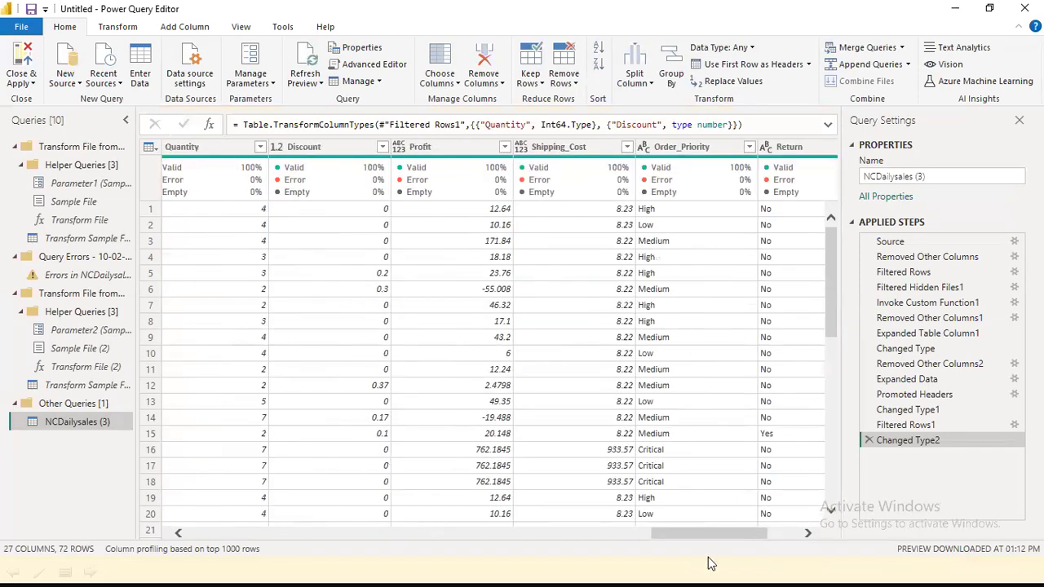
{"action": "left_click_drag", "start_coordinate": [704, 533], "coordinate": [590, 507]}
{"action": "left_click", "coordinate": [706, 150]}
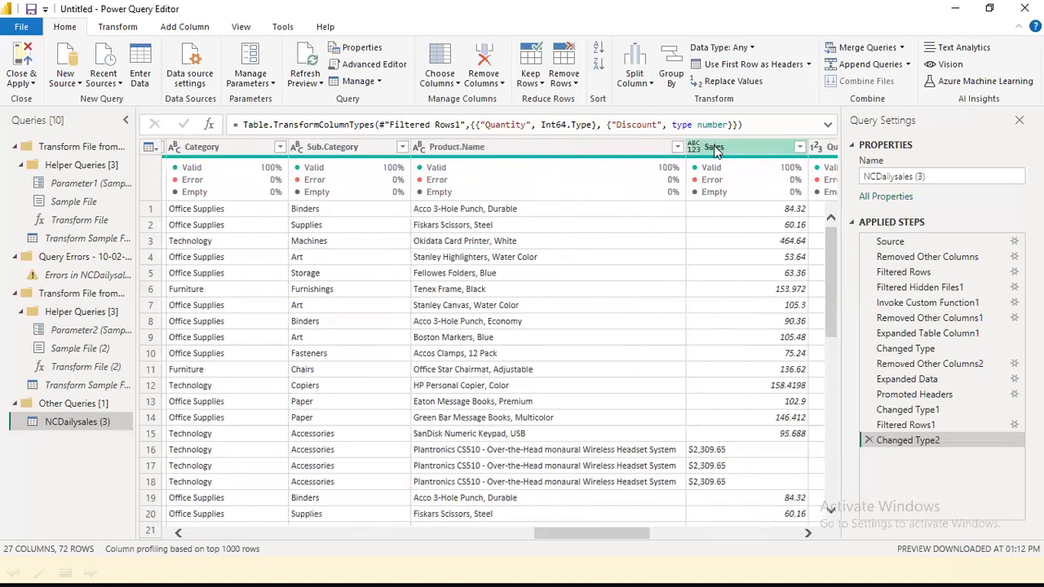
{"action": "right_click", "coordinate": [743, 153]}
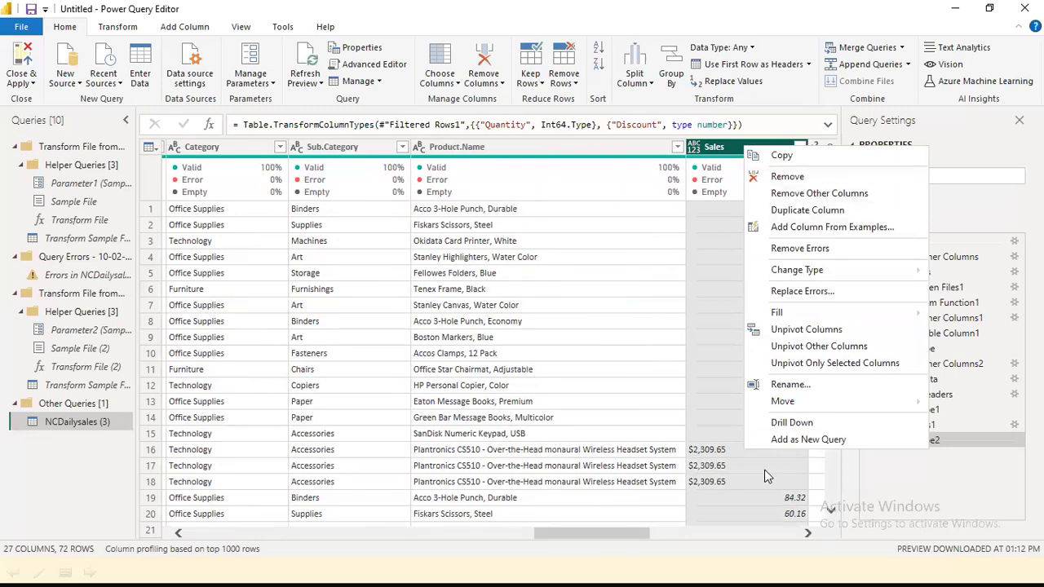
{"action": "left_click", "coordinate": [741, 450]}
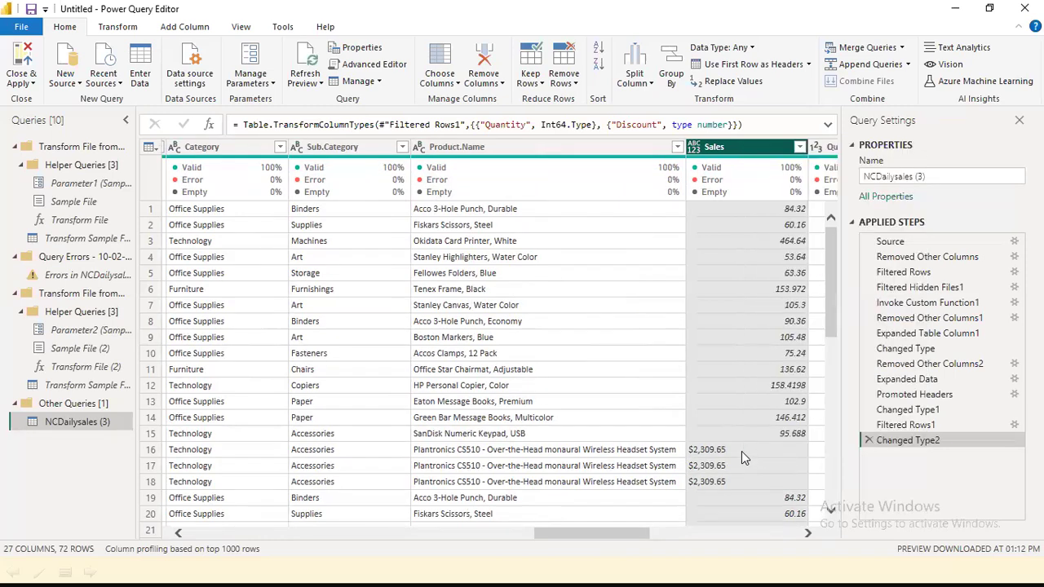
{"action": "left_click_drag", "start_coordinate": [722, 451], "coordinate": [721, 571]}
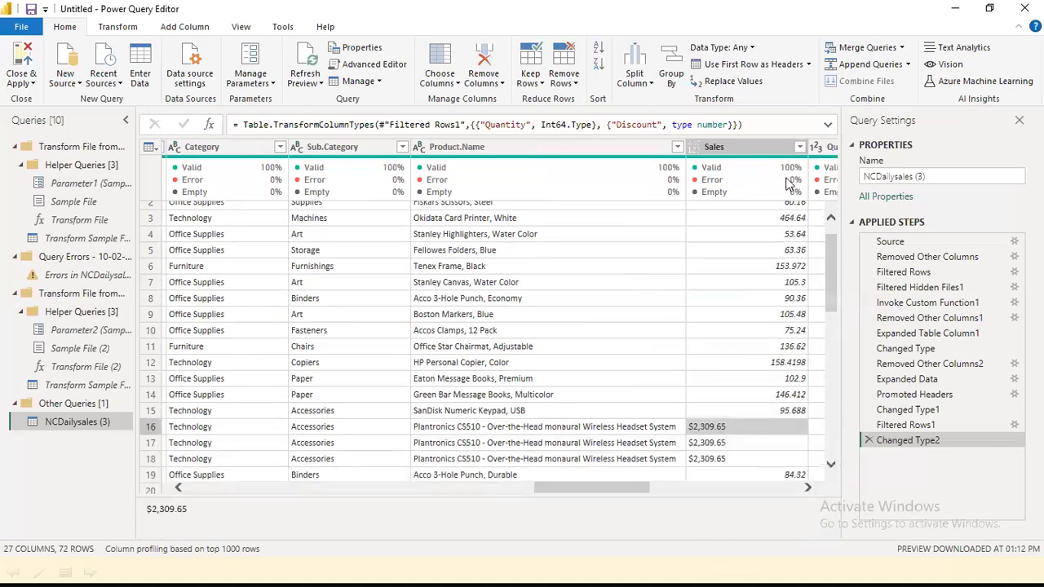
{"action": "left_click_drag", "start_coordinate": [828, 268], "coordinate": [830, 222]}
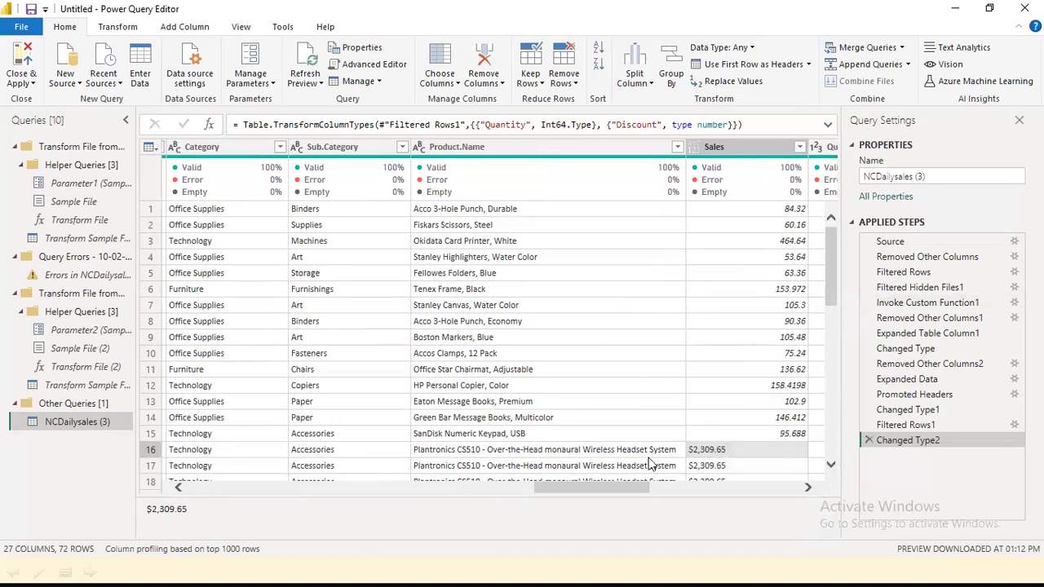
Replace the value 7 with 7 in the Quantity column
{"action": "left_click_drag", "start_coordinate": [605, 489], "coordinate": [706, 465]}
{"action": "left_click", "coordinate": [325, 146]}
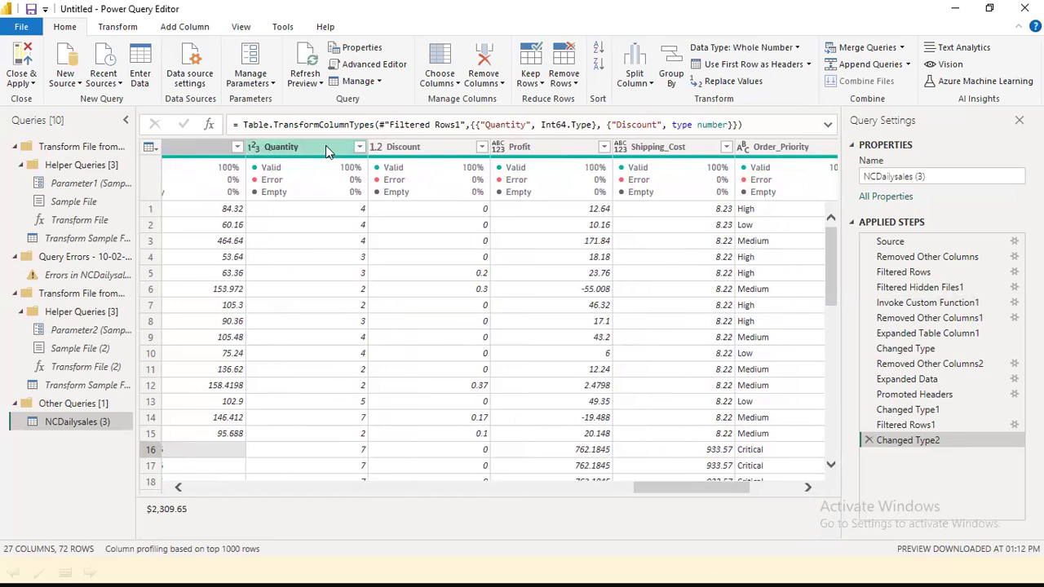
{"action": "right_click", "coordinate": [328, 151]}
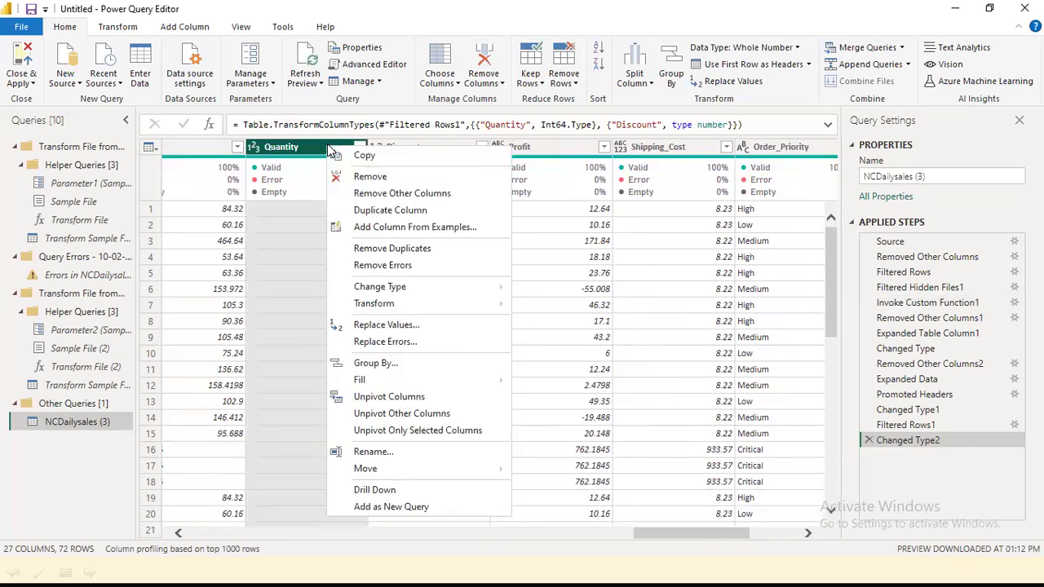
{"action": "left_click", "coordinate": [447, 326]}
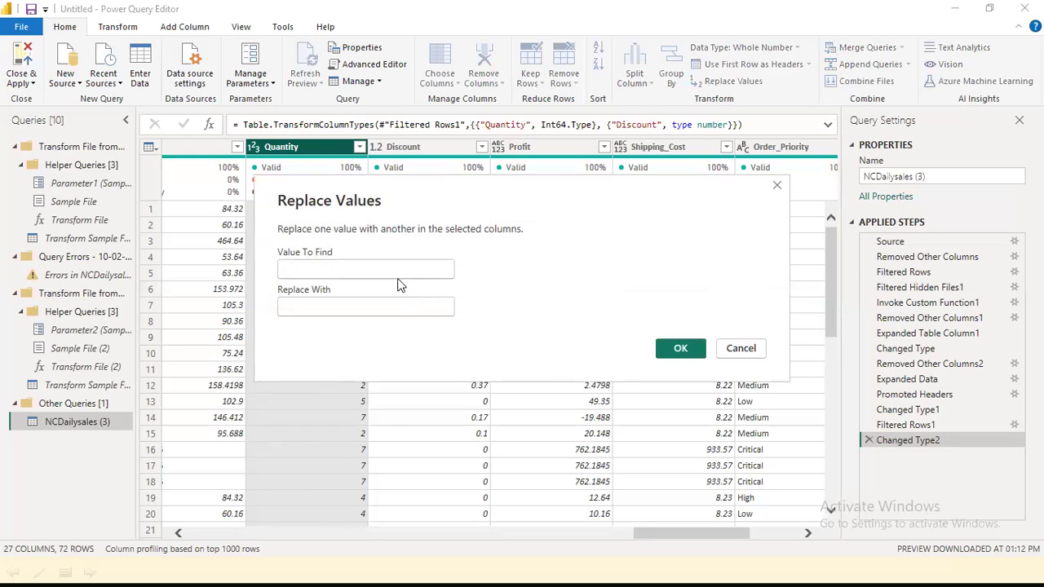
{"action": "type", "text": "7"}
{"action": "left_click", "coordinate": [381, 302]}
{"action": "type", "text": "5"}
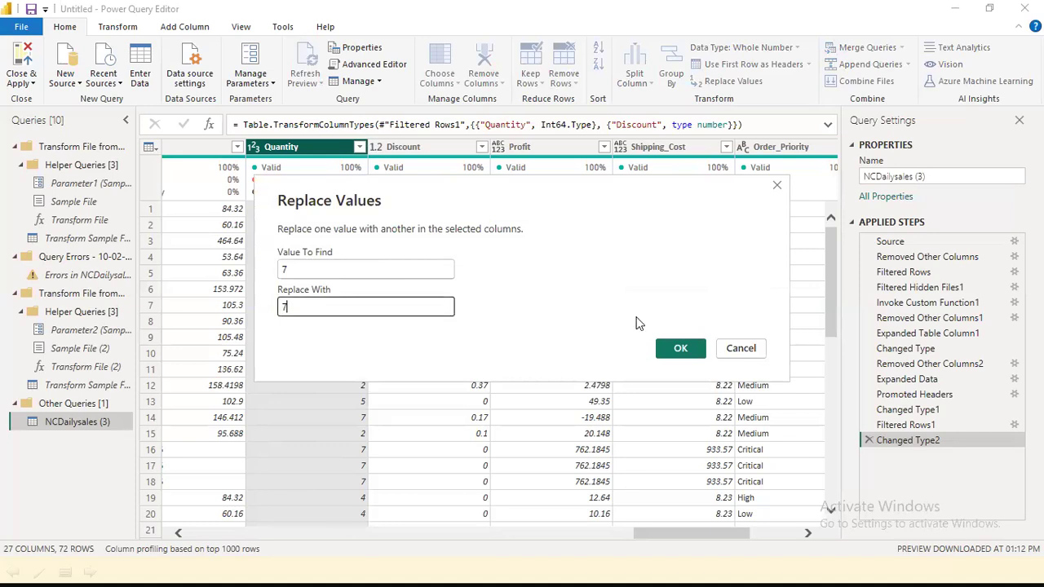
{"action": "left_click", "coordinate": [671, 348]}
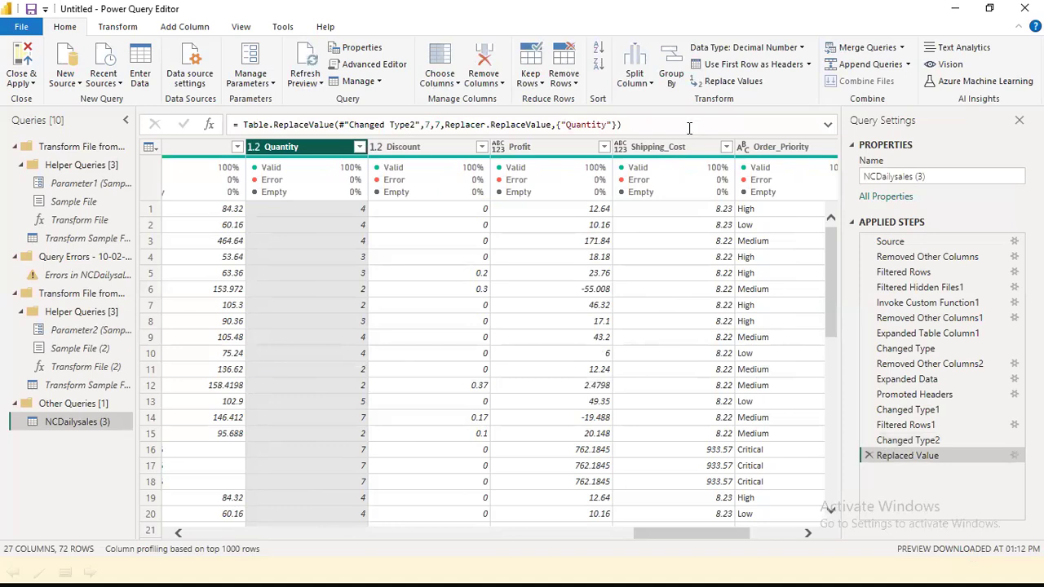
Copy the complete Table.ReplaceValue formula of the Quantity replacement and select the Sales column
{"action": "left_click_drag", "start_coordinate": [686, 125], "coordinate": [196, 113]}
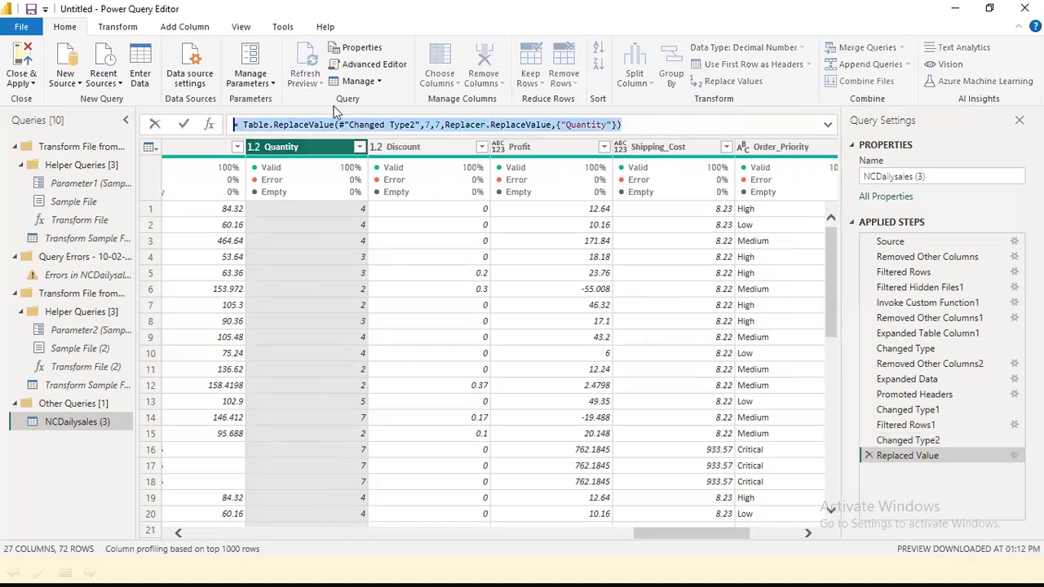
{"action": "right_click", "coordinate": [640, 119]}
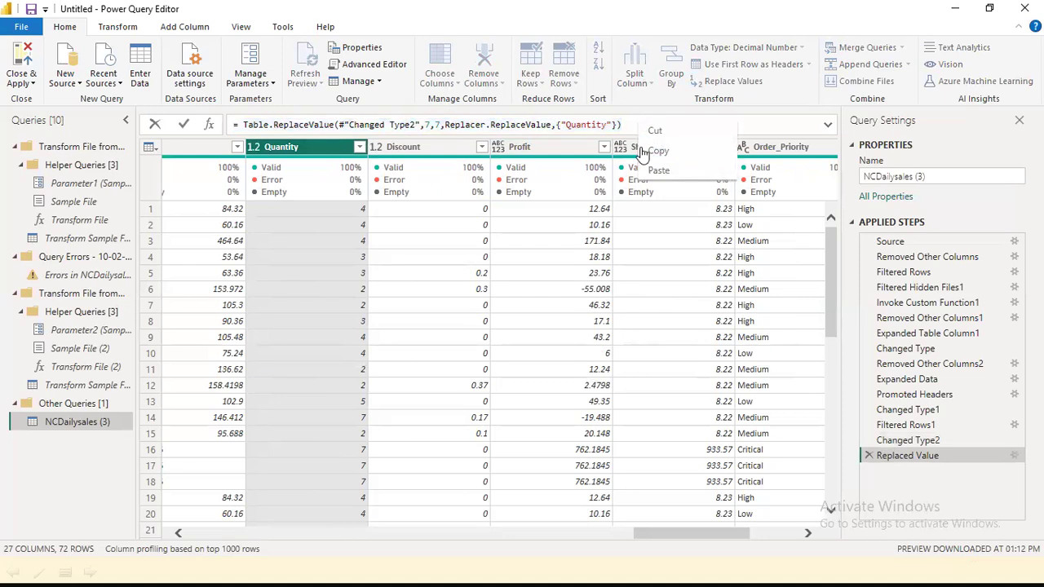
{"action": "left_click", "coordinate": [631, 151]}
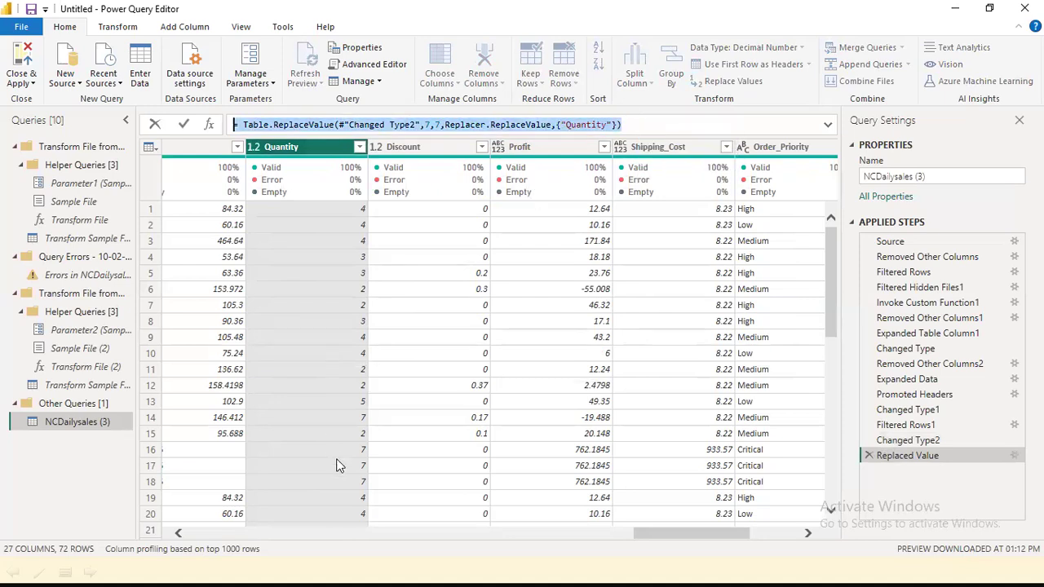
{"action": "left_click", "coordinate": [559, 526]}
{"action": "left_click", "coordinate": [212, 148]}
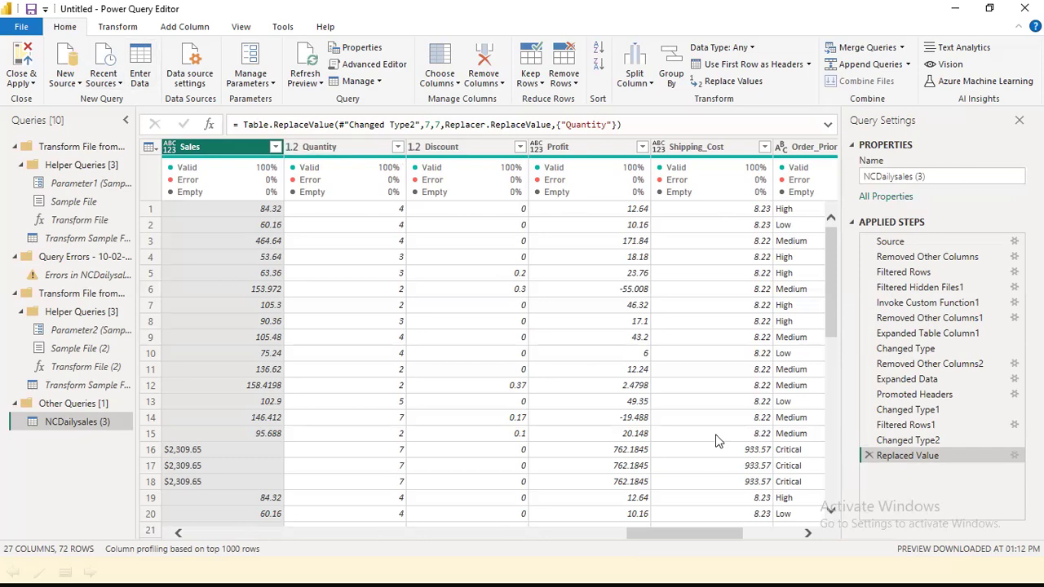
Review the applied steps from Changed Type1 to Replaced Value, comparing their formulas and the options for Changed Type2
{"action": "left_click", "coordinate": [913, 445]}
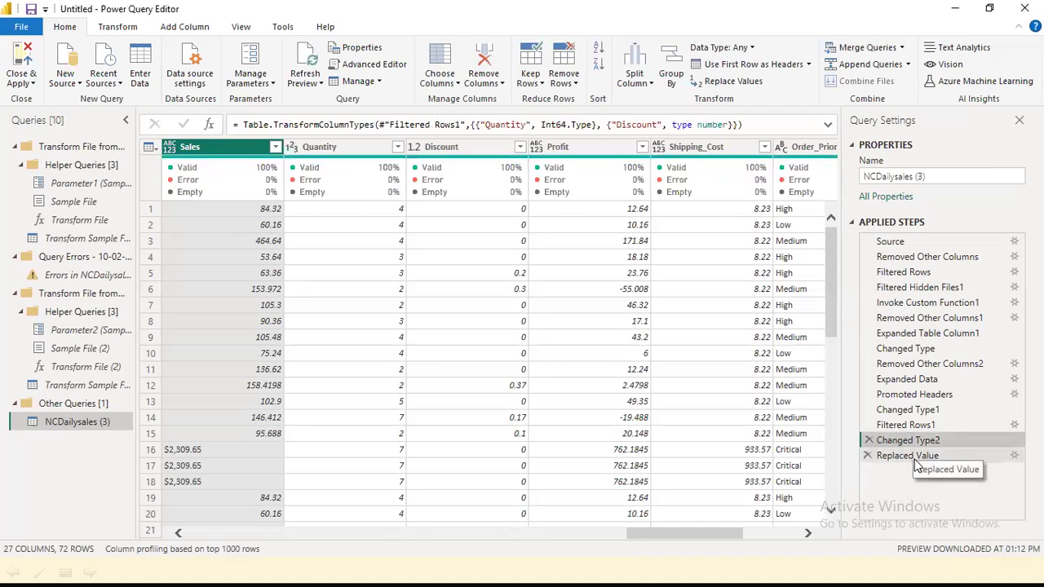
{"action": "left_click", "coordinate": [912, 411]}
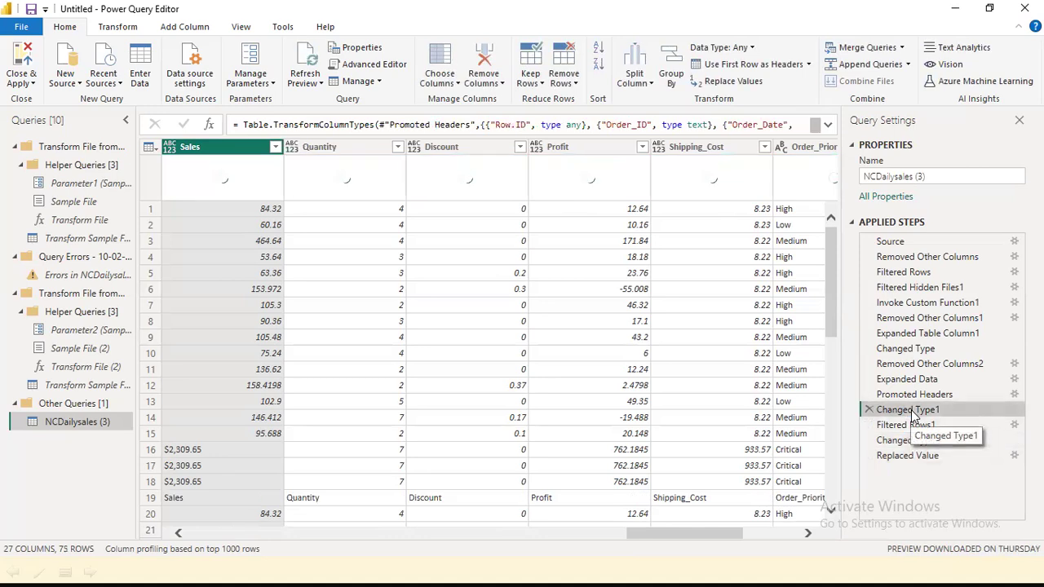
{"action": "left_click", "coordinate": [917, 424]}
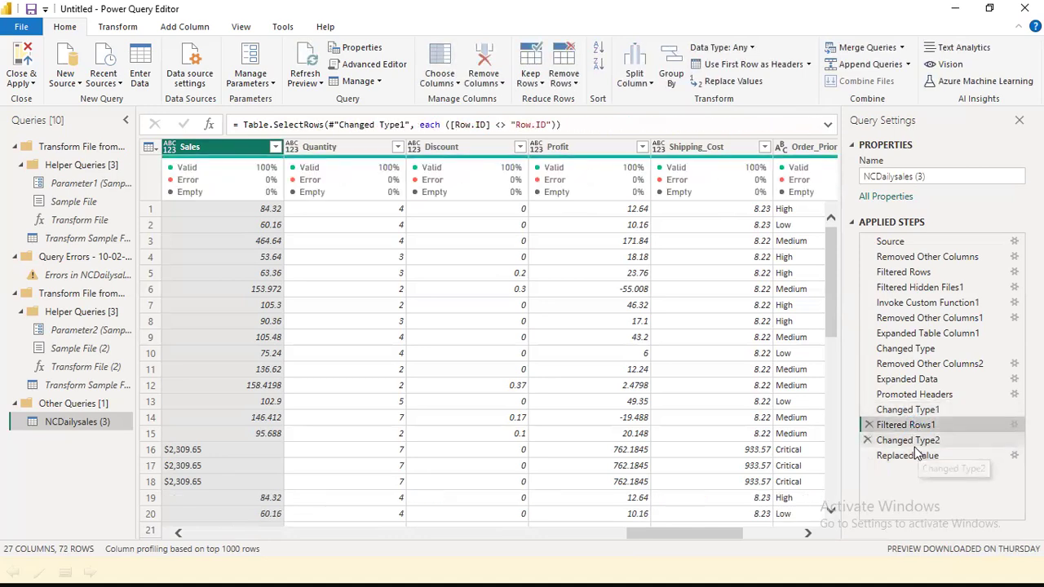
{"action": "left_click", "coordinate": [909, 443]}
{"action": "left_click", "coordinate": [896, 459]}
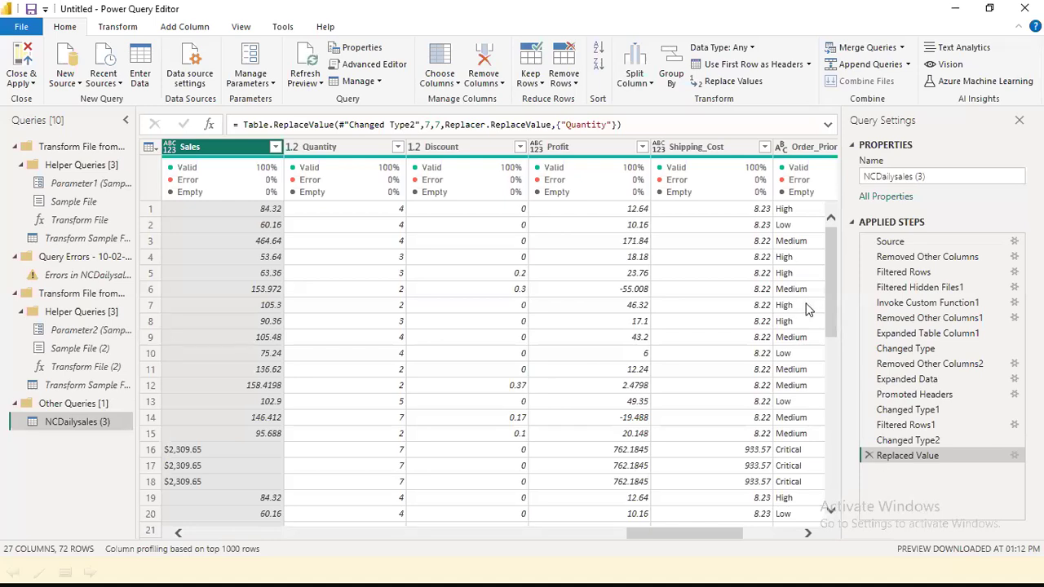
{"action": "left_click", "coordinate": [907, 440]}
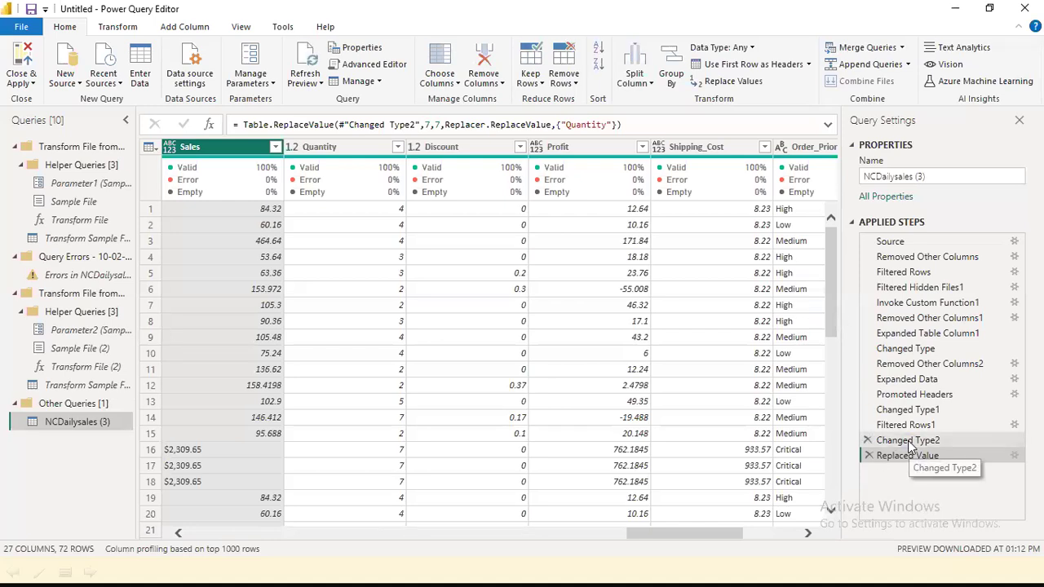
{"action": "right_click", "coordinate": [907, 440]}
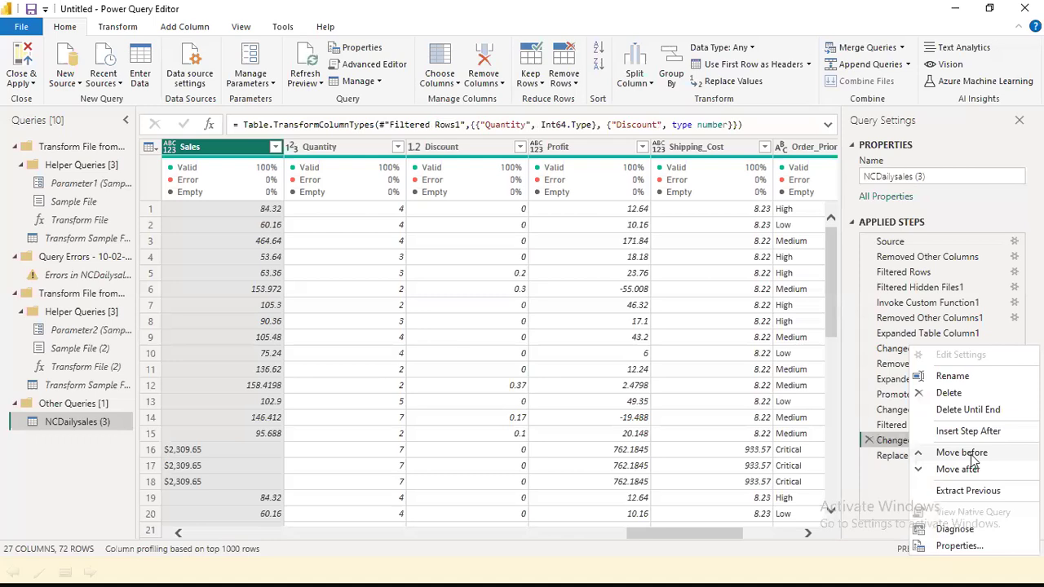
{"action": "left_click", "coordinate": [889, 494]}
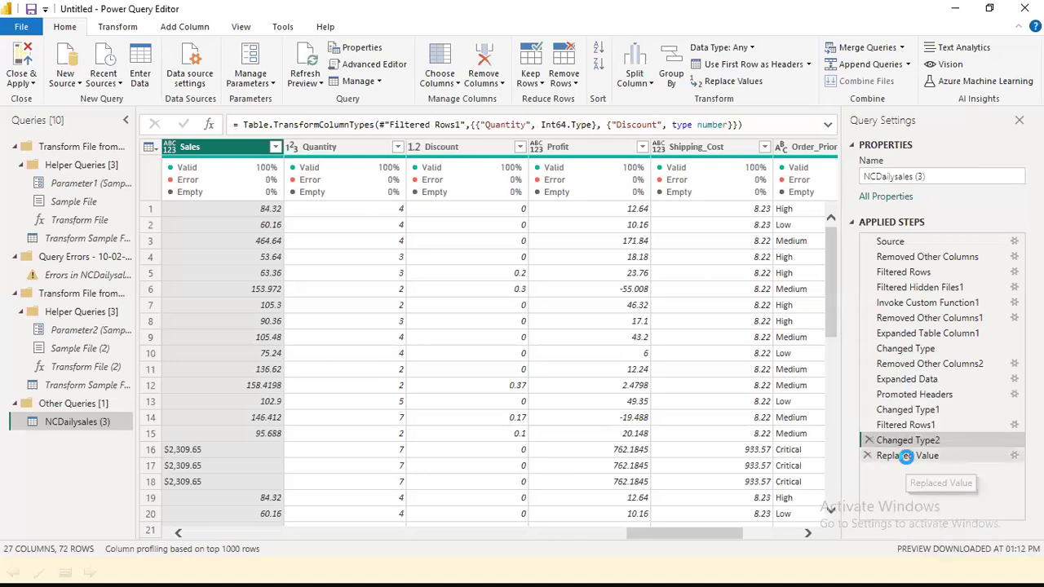
{"action": "left_click", "coordinate": [905, 456]}
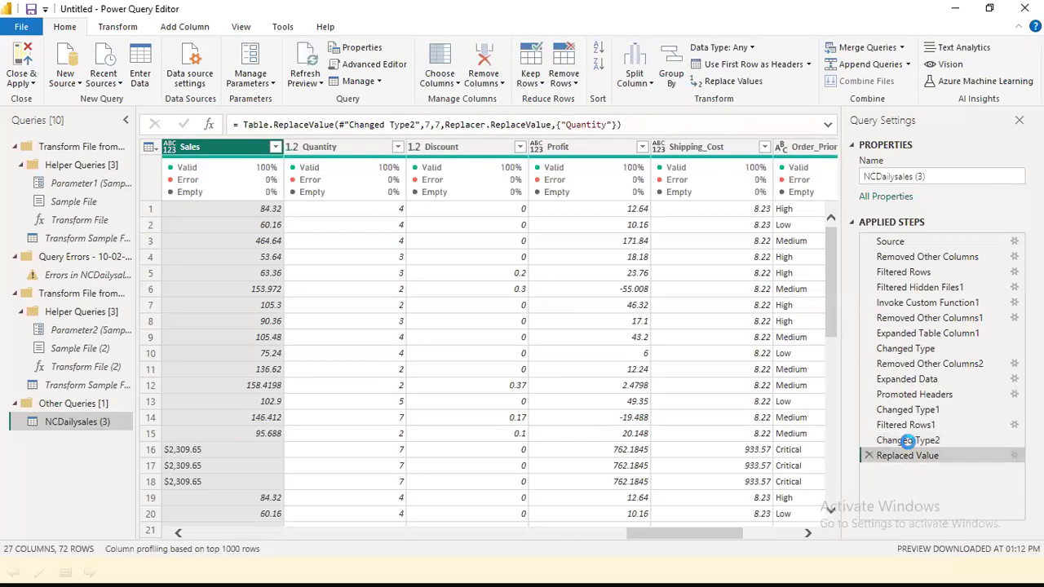
{"action": "left_click", "coordinate": [911, 441]}
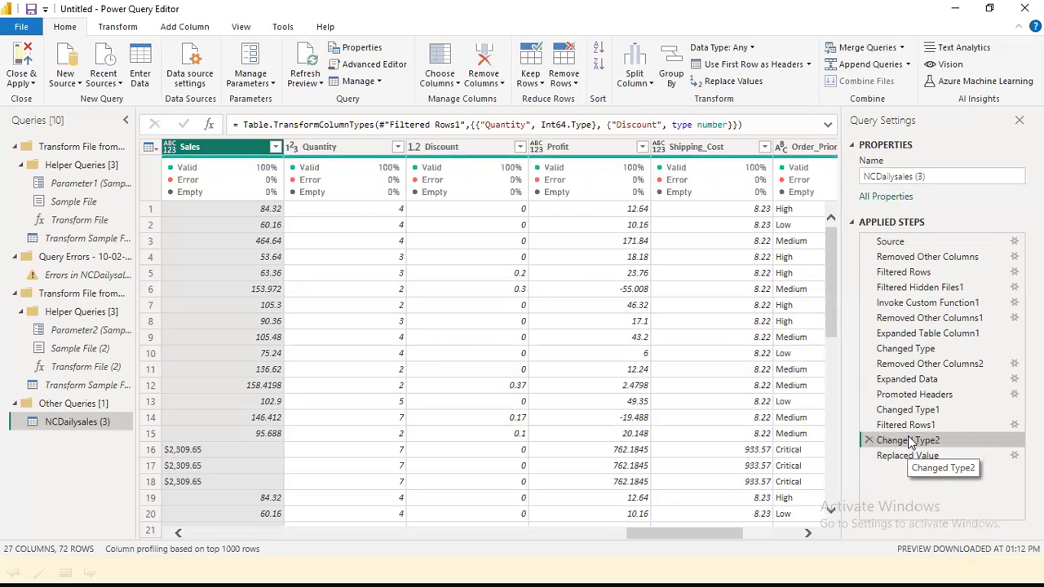
{"action": "right_click", "coordinate": [910, 442]}
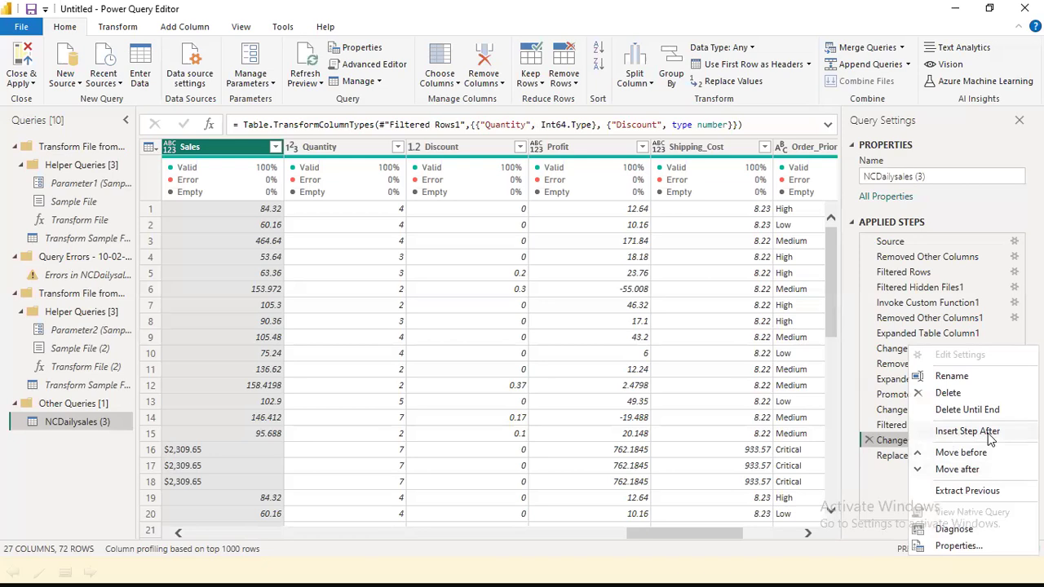
Insert a new step after Replaced Value in the applied steps and keep the new step selected
{"action": "left_click", "coordinate": [893, 462]}
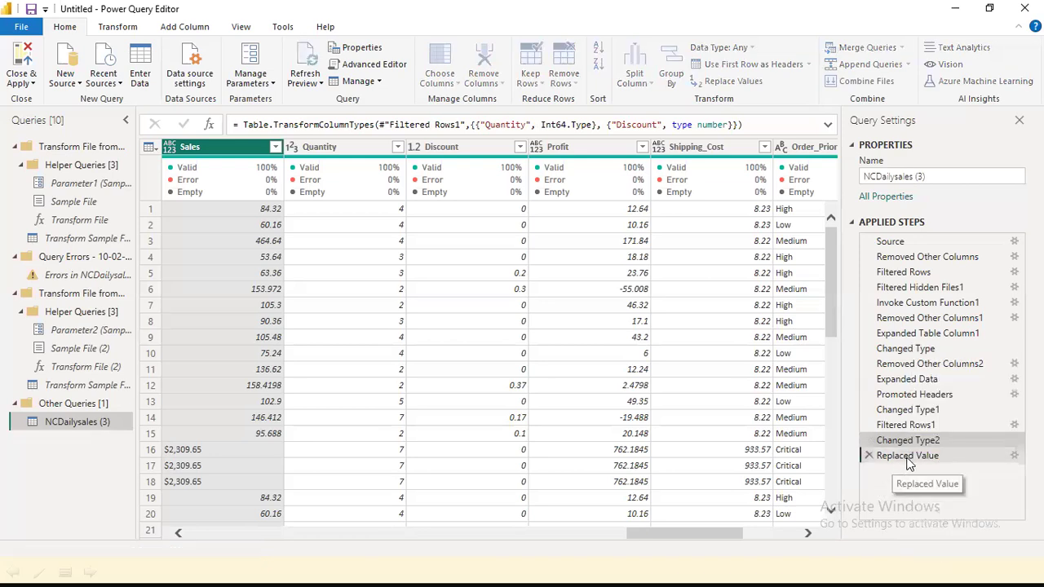
{"action": "right_click", "coordinate": [908, 459]}
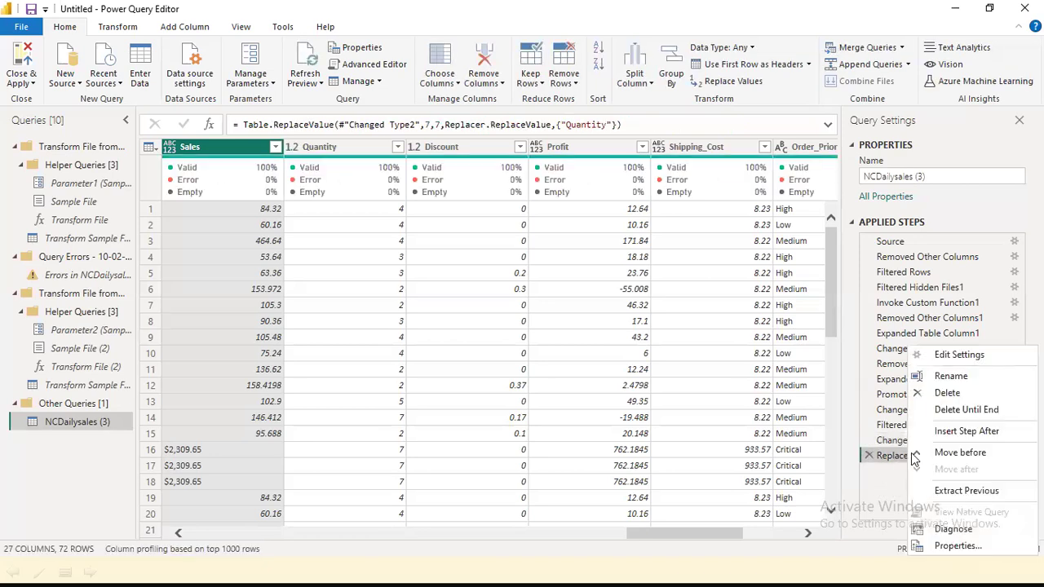
{"action": "left_click", "coordinate": [998, 431]}
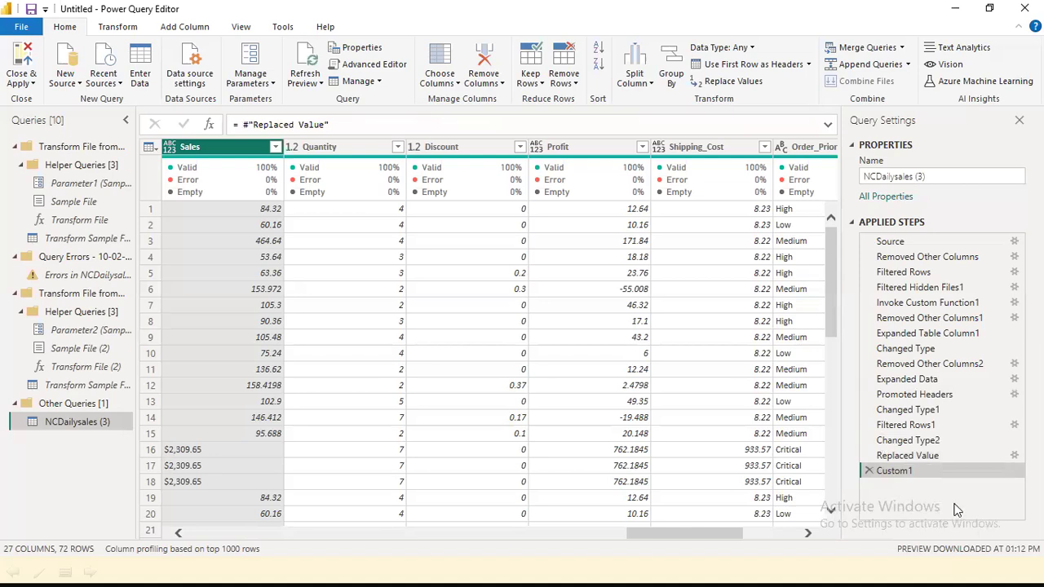
{"action": "left_click", "coordinate": [917, 458]}
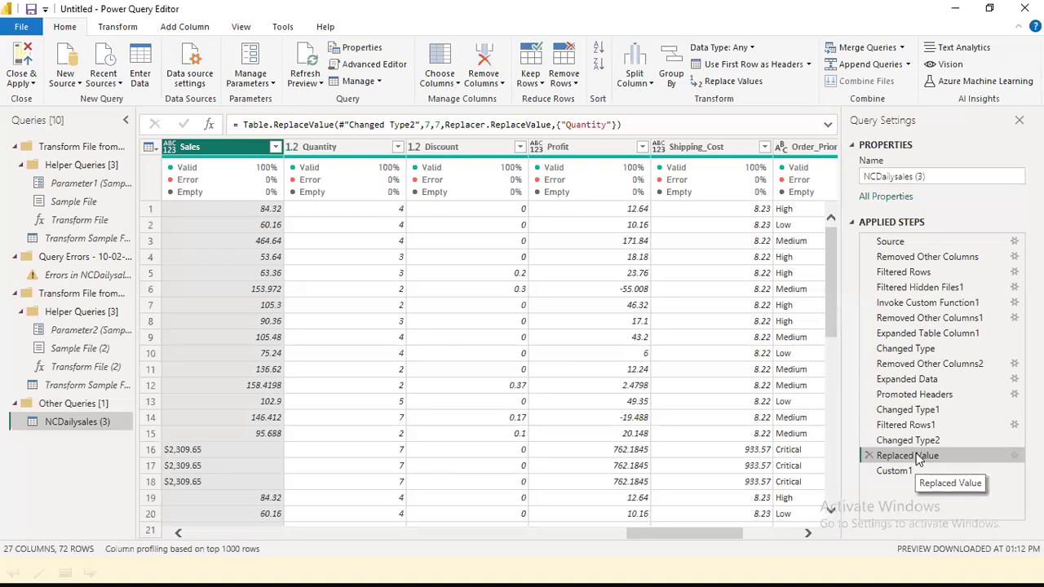
{"action": "right_click", "coordinate": [917, 461]}
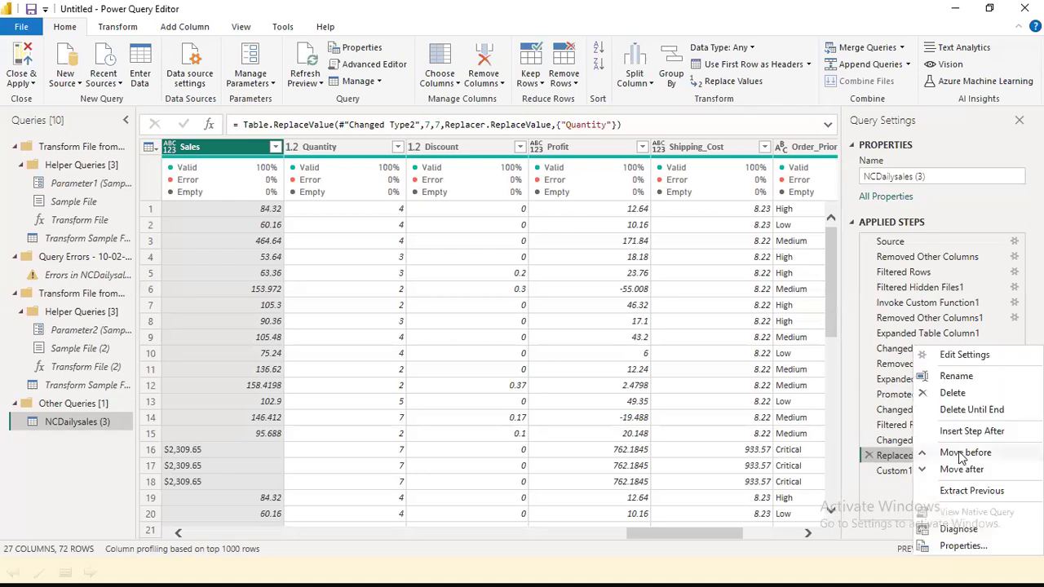
{"action": "left_click", "coordinate": [897, 479]}
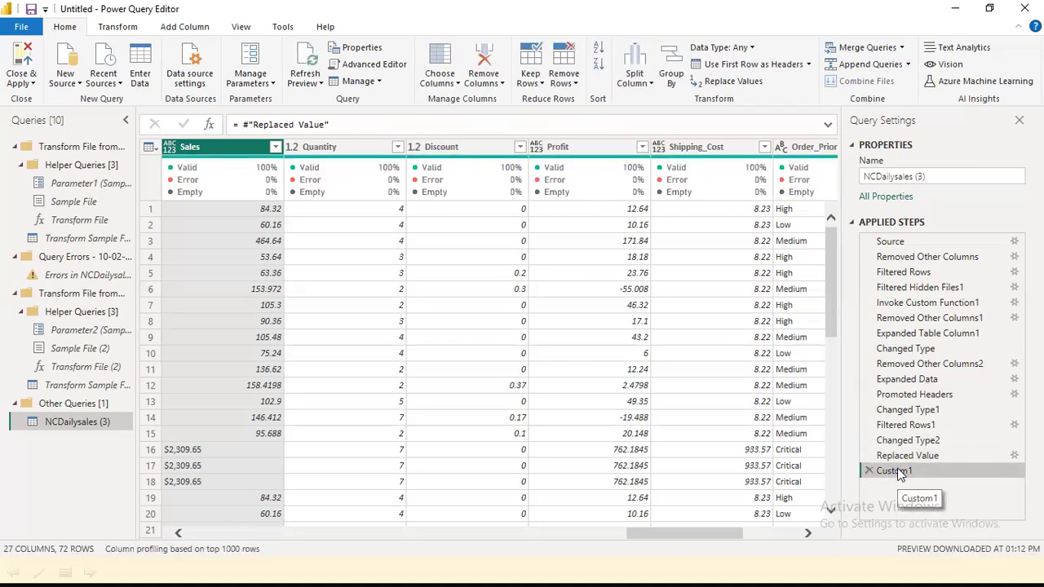
Set the Custom1 formula to the copied = Table.ReplaceValue(#"Changed Type2",7,7,Replacer.ReplaceValue,{"Quantity"}), with a single equals sign
{"action": "left_click", "coordinate": [235, 118]}
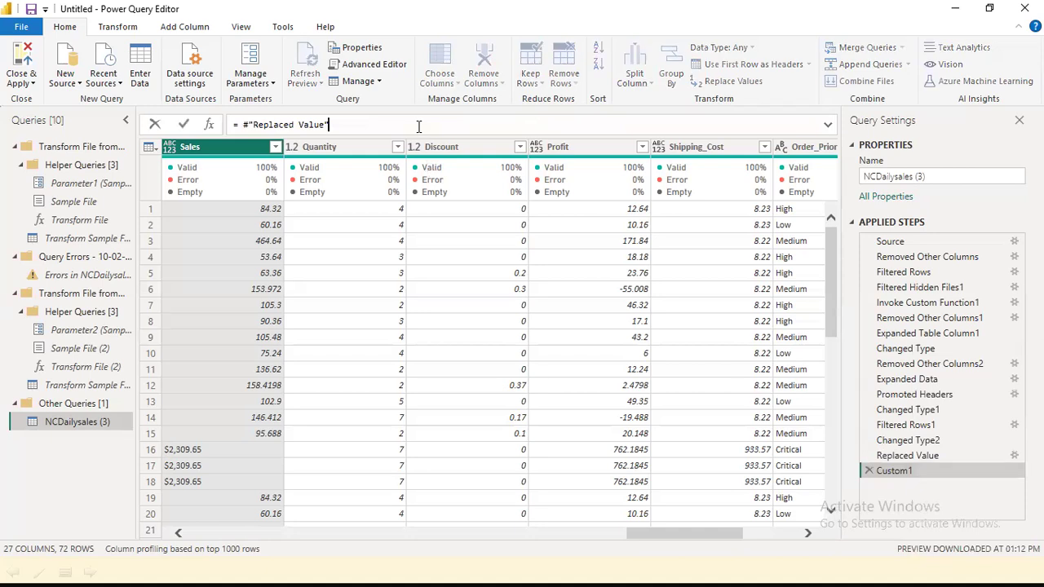
{"action": "left_click_drag", "start_coordinate": [244, 127], "coordinate": [429, 124]}
{"action": "type", "text": "= Table.ReplaceValue(#\"Changed Type2\",7,7,Replacer.ReplaceValue,{\"Quantity\"})"}
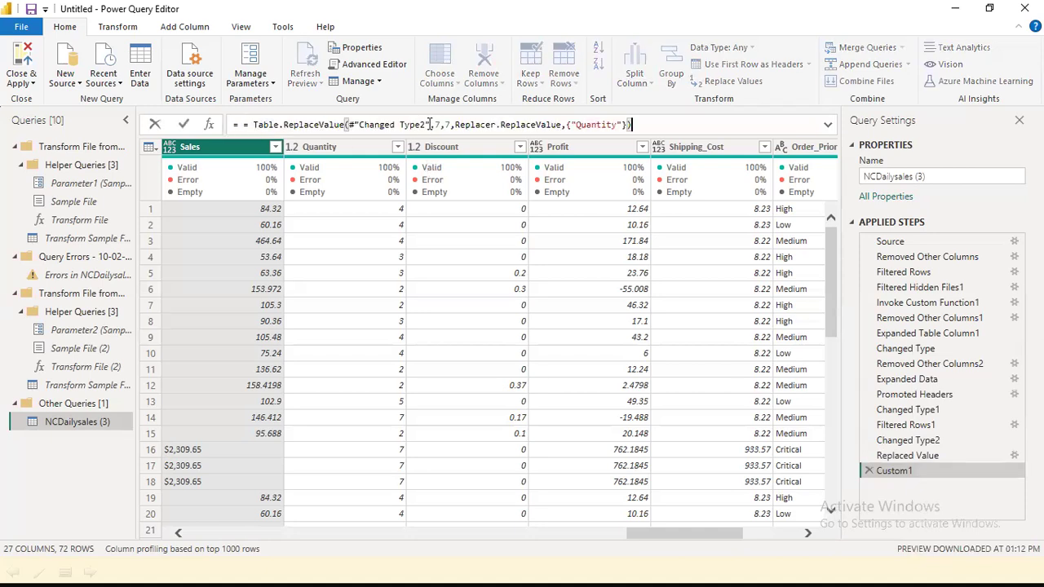
{"action": "left_click", "coordinate": [251, 128]}
{"action": "key", "text": "BackSpace"}
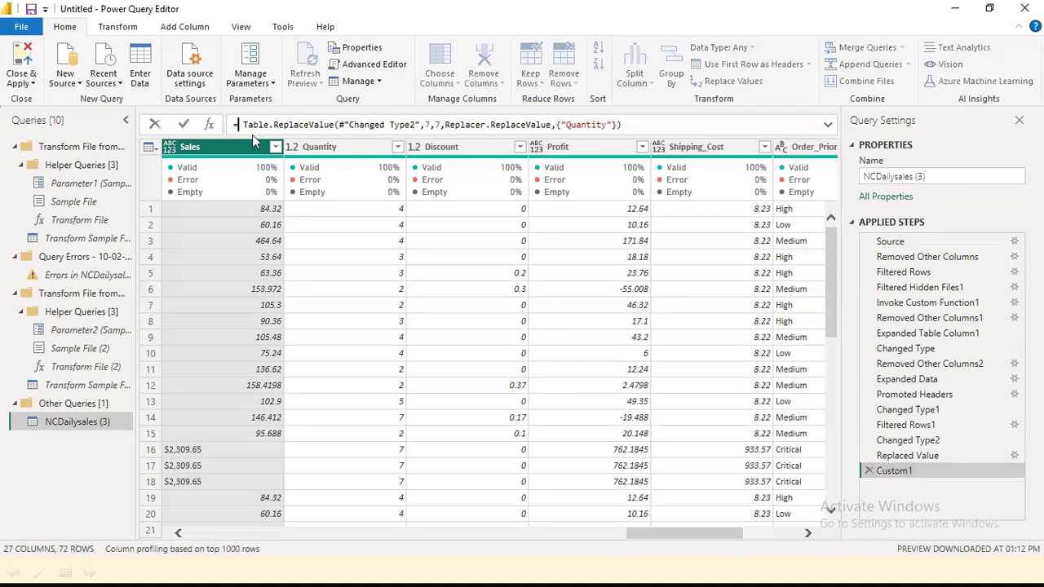
Change the Custom1 formula so it replaces "$" with an empty string "" in the Sales column
{"action": "double_click", "coordinate": [597, 125]}
{"action": "type", "text": "Sales"}
{"action": "double_click", "coordinate": [428, 125]}
{"action": "type", "text": "\",\""}
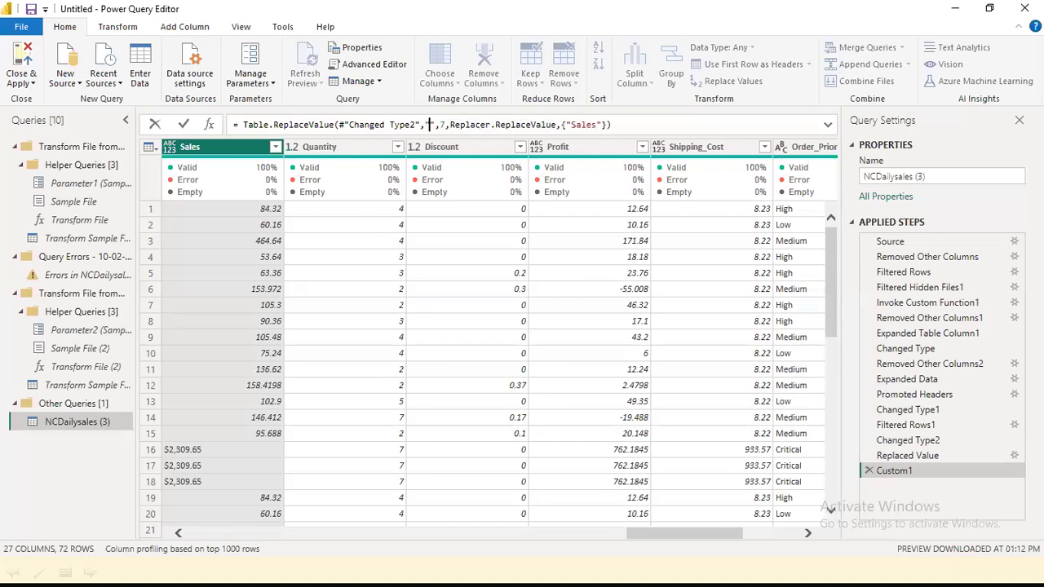
{"action": "type", "text": "$"}
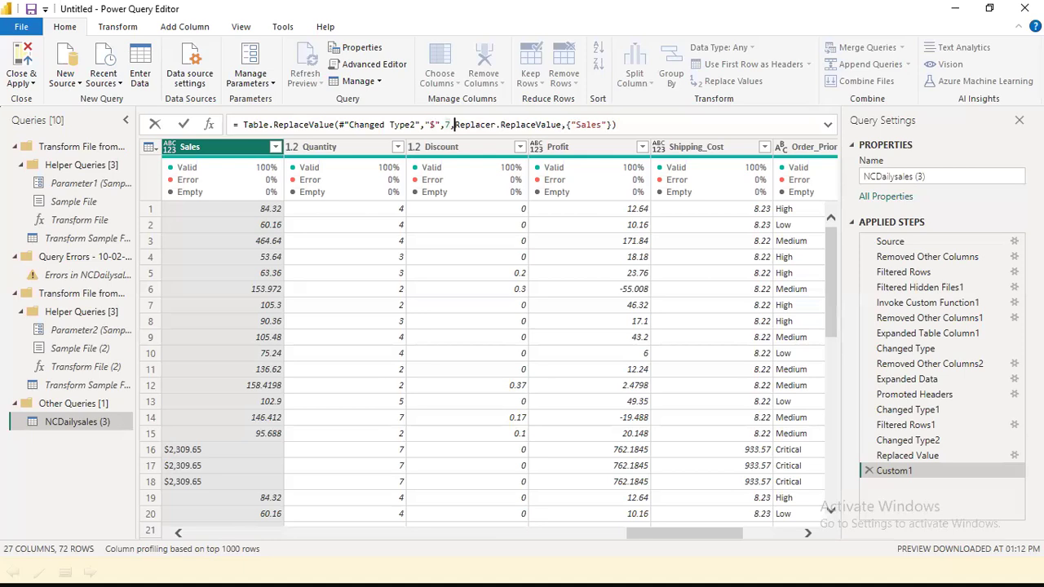
{"action": "double_click", "coordinate": [447, 124]}
{"action": "key", "text": "Delete"}
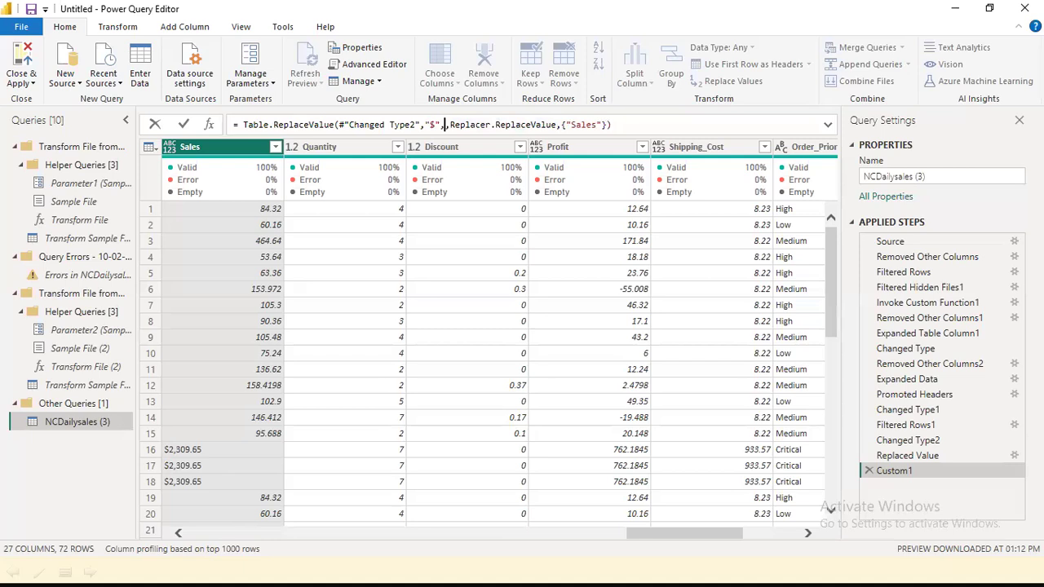
{"action": "type", "text": "\"\""}
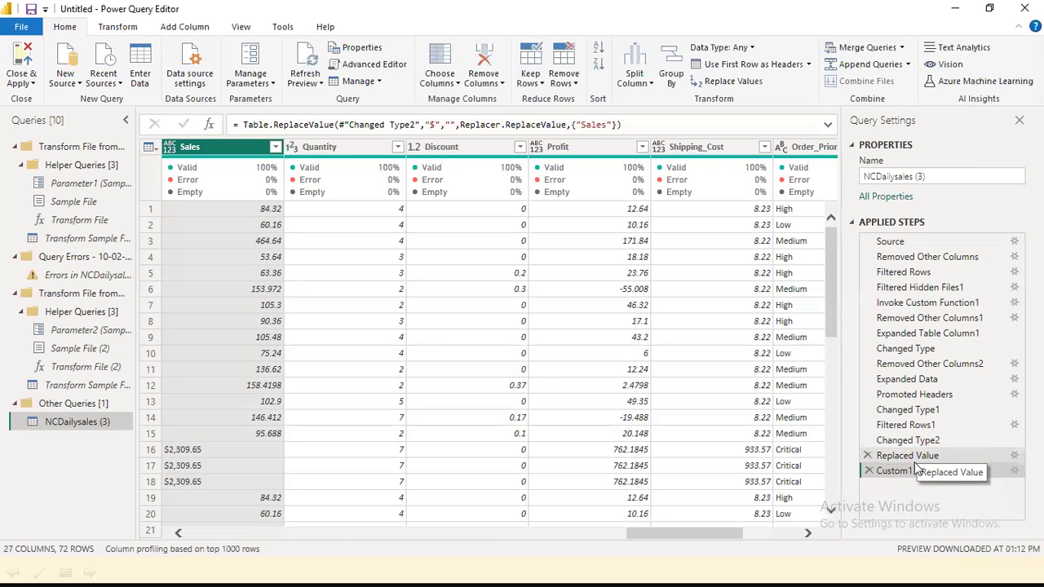
Compare the Replaced Value and Custom1 steps, reapply the Custom1 formula and examine the Sales column
{"action": "left_click", "coordinate": [893, 456]}
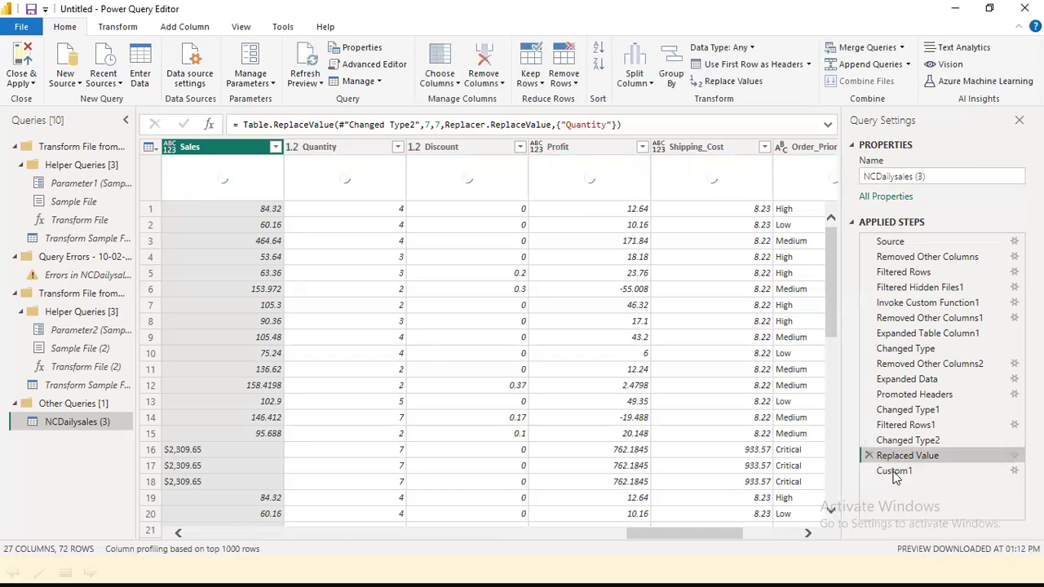
{"action": "left_click", "coordinate": [894, 472]}
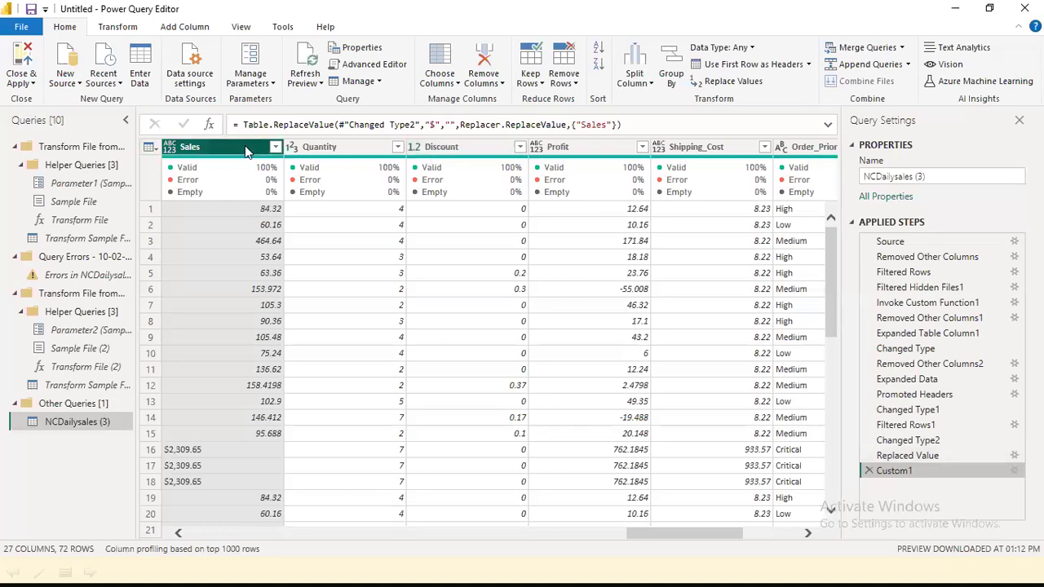
{"action": "left_click", "coordinate": [657, 129]}
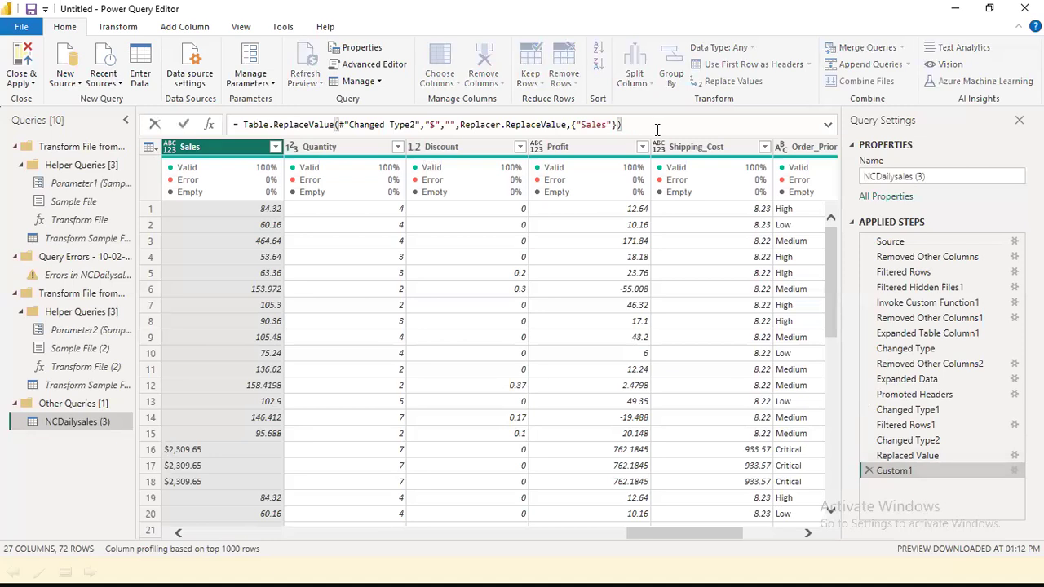
{"action": "key", "text": "Return"}
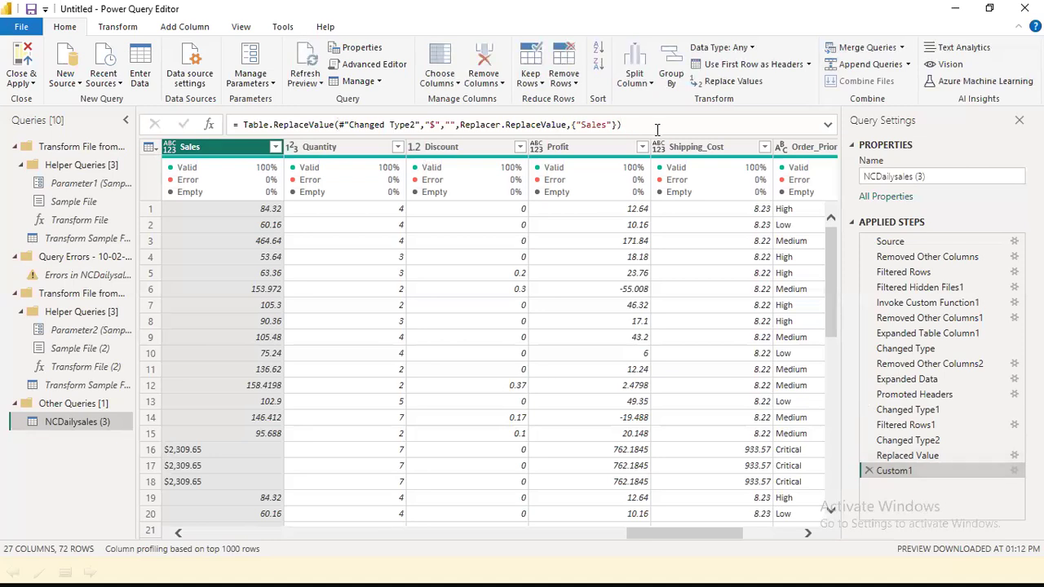
{"action": "left_click", "coordinate": [580, 537]}
{"action": "left_click_drag", "start_coordinate": [580, 537], "coordinate": [661, 550]}
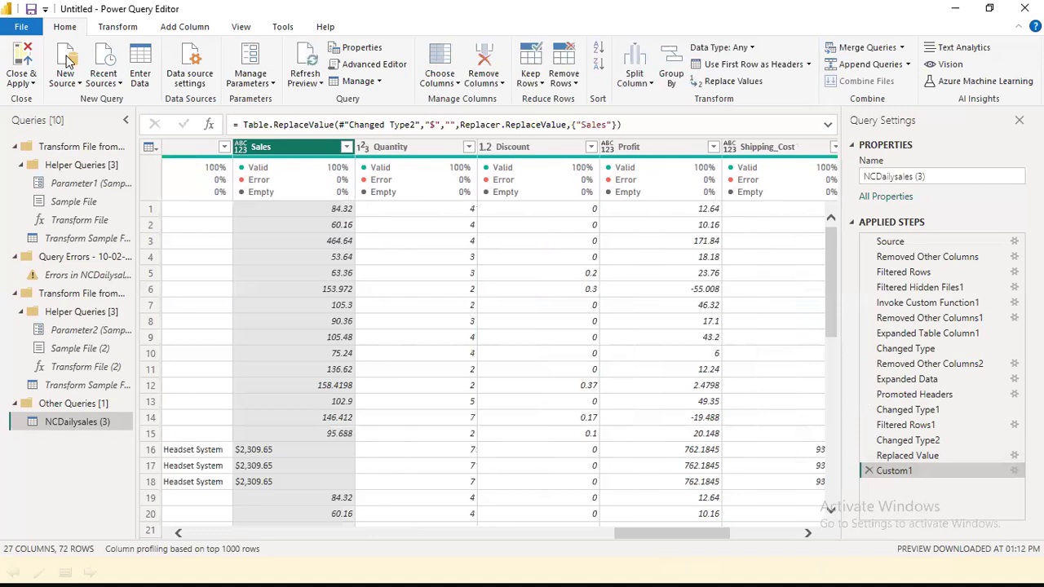
Open the query's full code in the Advanced Editor and put a # in front of the Custom1 step name
{"action": "left_click", "coordinate": [133, 29]}
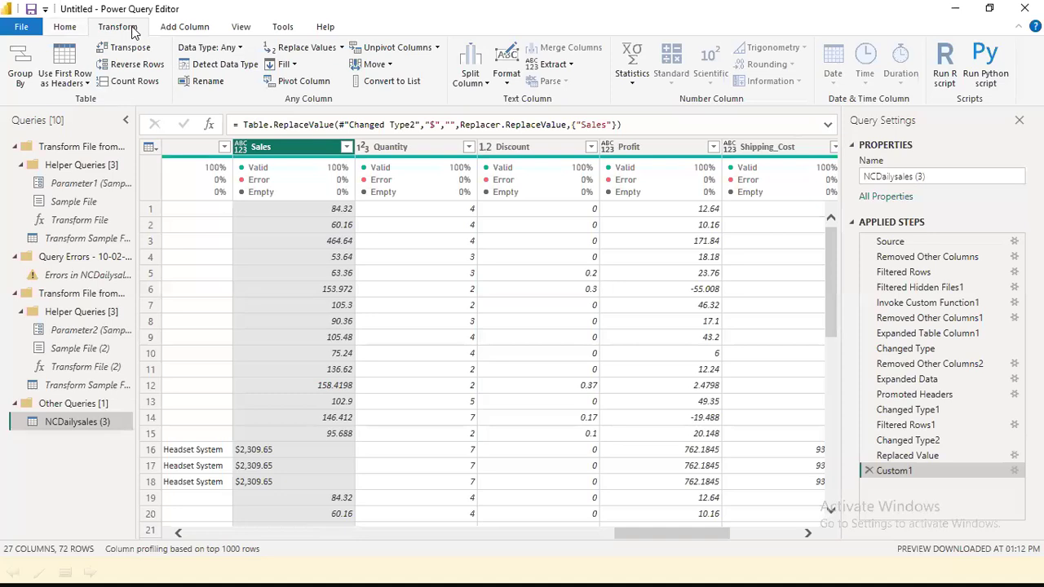
{"action": "left_click", "coordinate": [172, 30]}
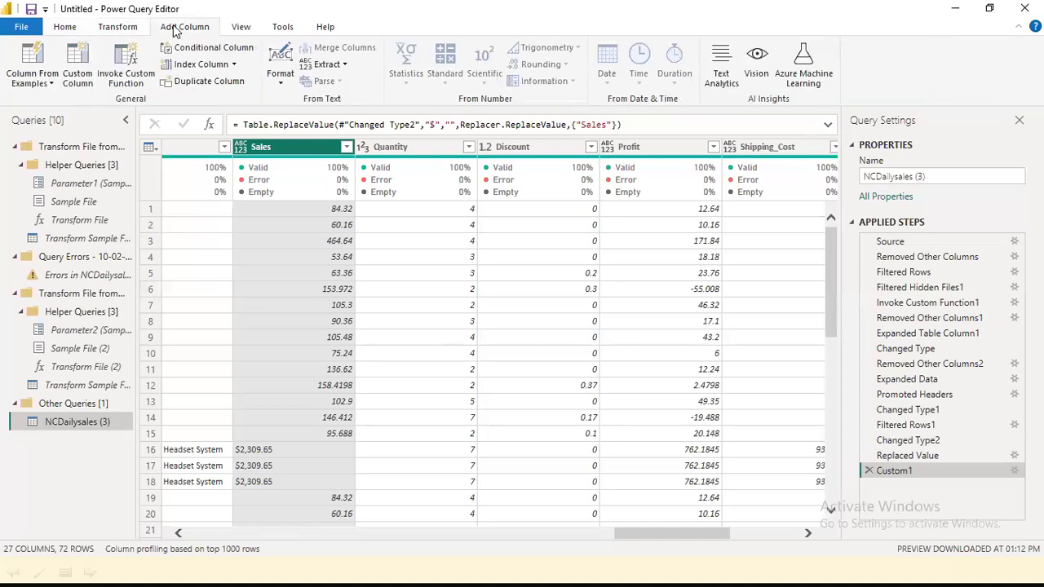
{"action": "left_click", "coordinate": [240, 28]}
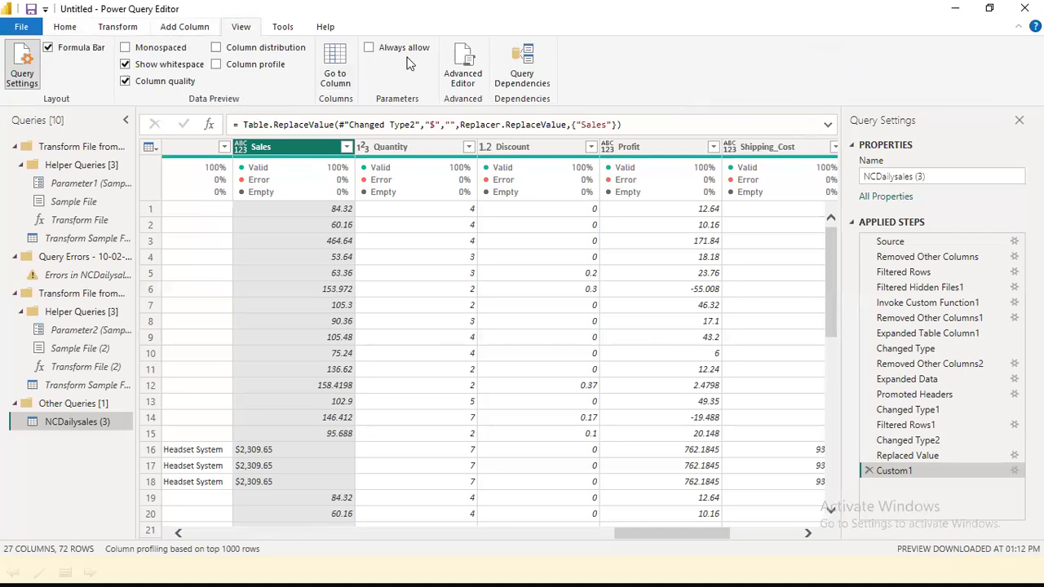
{"action": "left_click", "coordinate": [463, 71]}
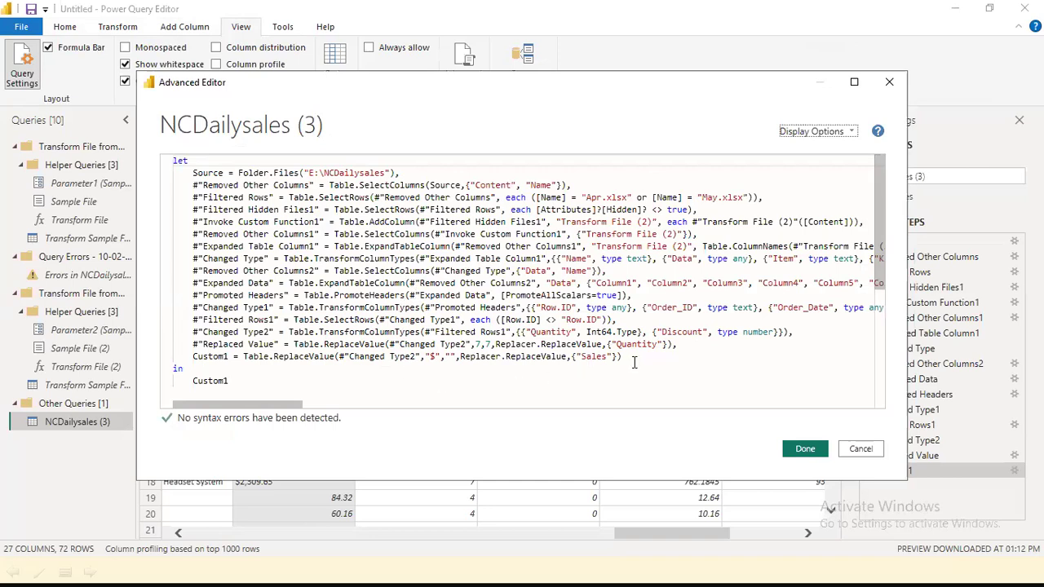
{"action": "left_click", "coordinate": [189, 358]}
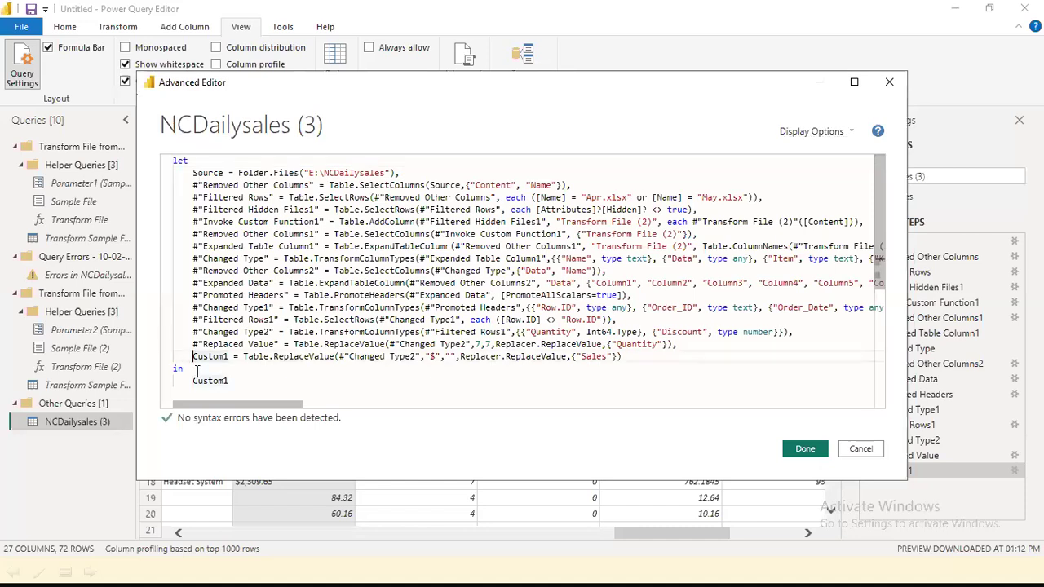
{"action": "type", "text": "#"}
{"action": "left_click", "coordinate": [303, 319]}
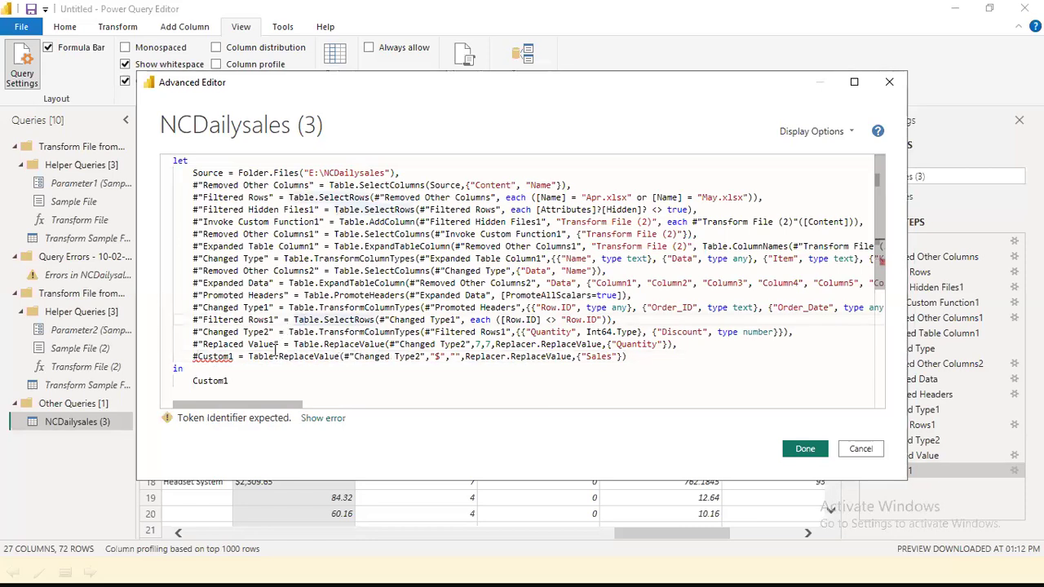
Replace the #"Changed Type2" reference in the Custom1 line with the copied "Replaced Value" and apply the code
{"action": "mouse_move", "coordinate": [372, 335]}
{"action": "left_click_drag", "start_coordinate": [194, 344], "coordinate": [279, 345]}
{"action": "right_click", "coordinate": [278, 350]}
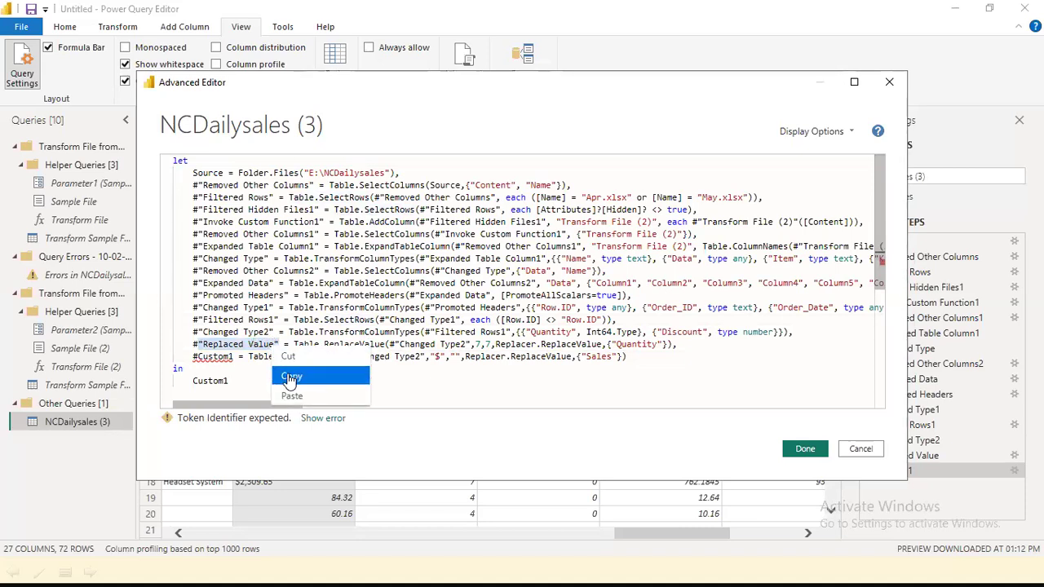
{"action": "left_click", "coordinate": [294, 375]}
{"action": "left_click", "coordinate": [343, 356]}
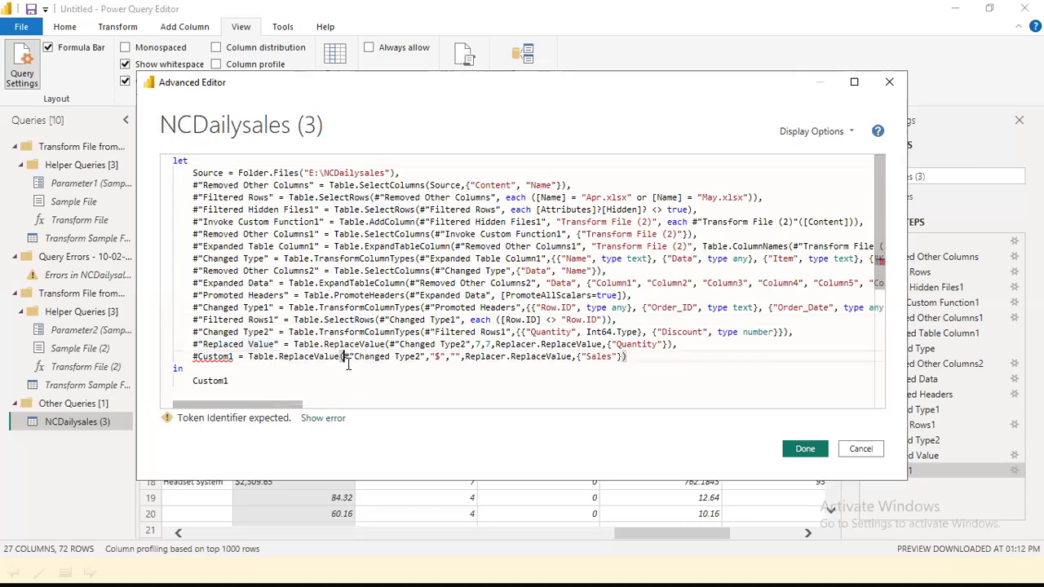
{"action": "left_click", "coordinate": [427, 357]}
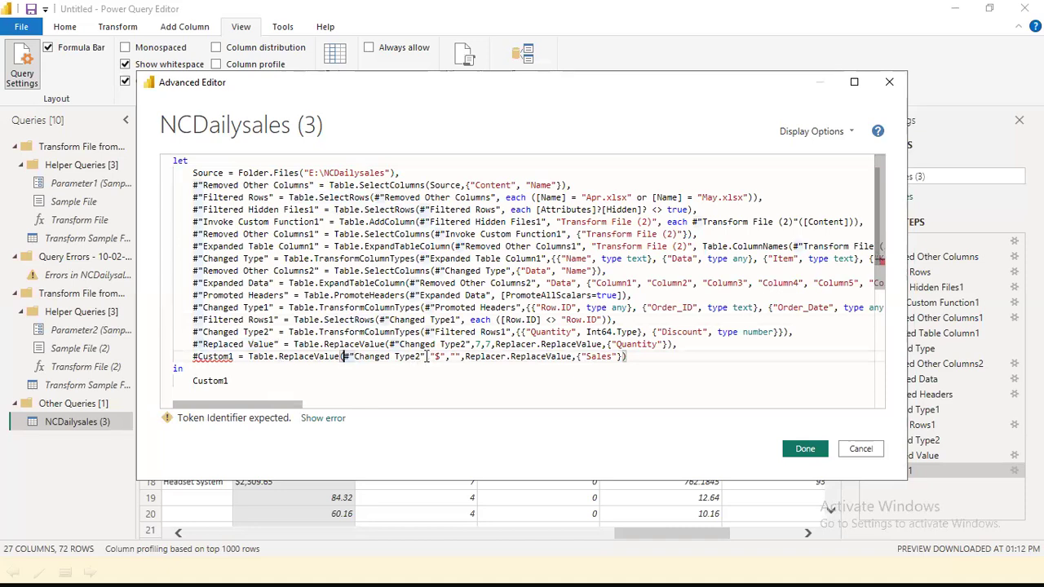
{"action": "left_click", "coordinate": [427, 356], "text": "shift"}
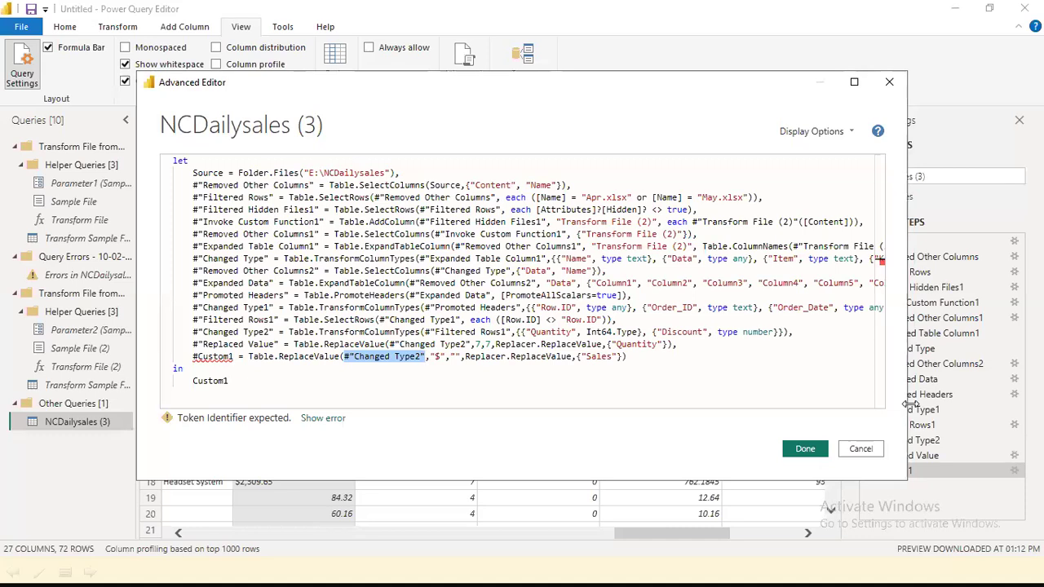
{"action": "key", "text": "ctrl+v"}
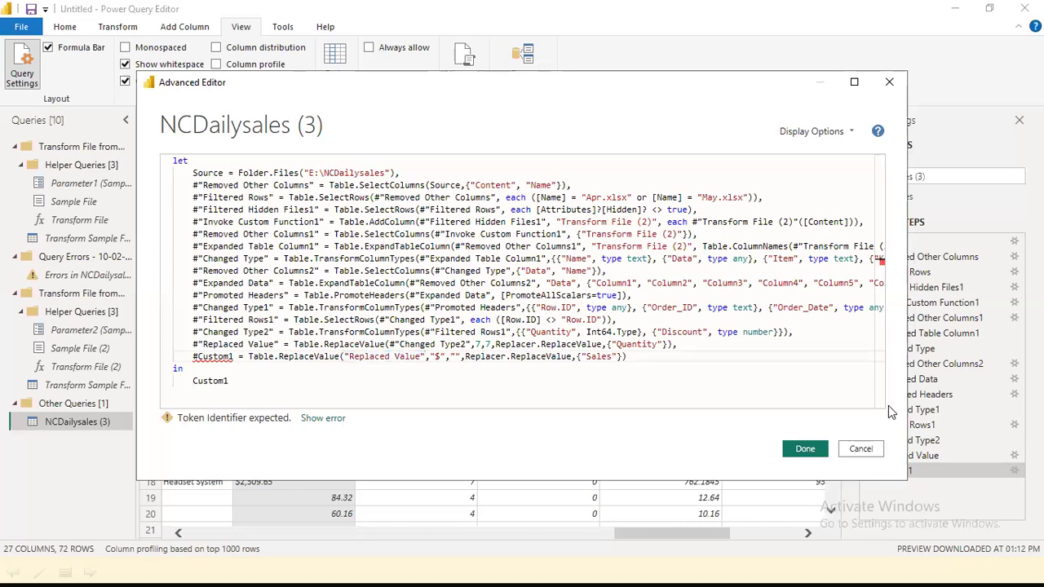
{"action": "left_click", "coordinate": [805, 449]}
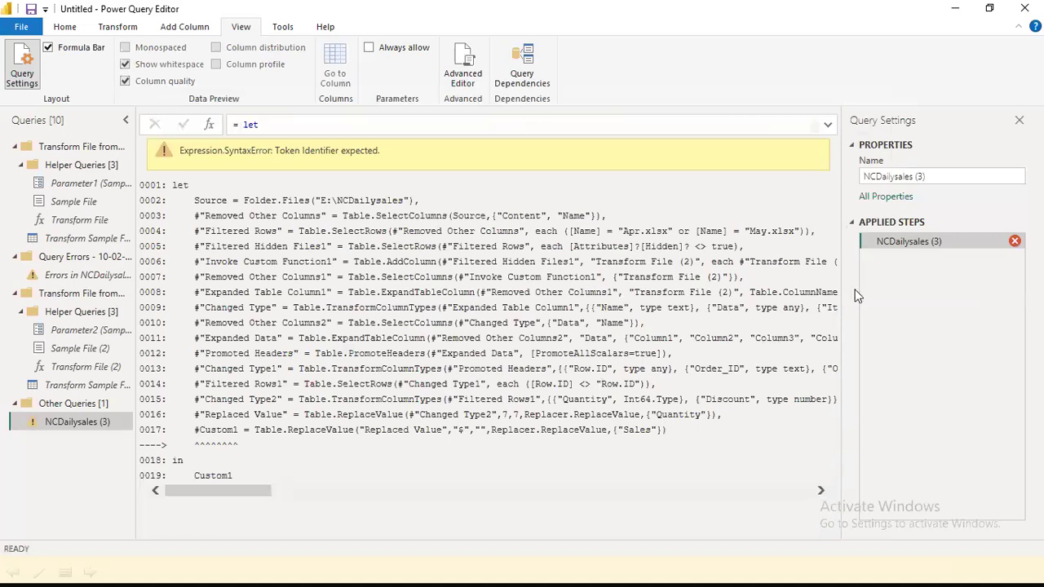
Reopen the NCDailysales (3) code, add a # before "Replaced Value" in the Custom1 line and apply it
{"action": "left_click_drag", "start_coordinate": [225, 491], "coordinate": [10, 387]}
{"action": "left_click", "coordinate": [84, 404]}
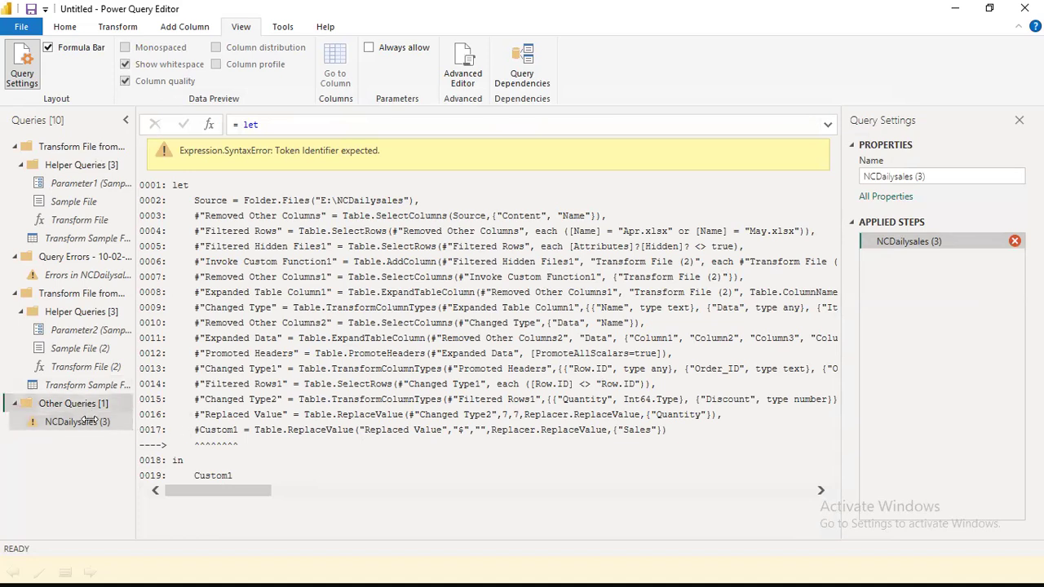
{"action": "left_click", "coordinate": [84, 421]}
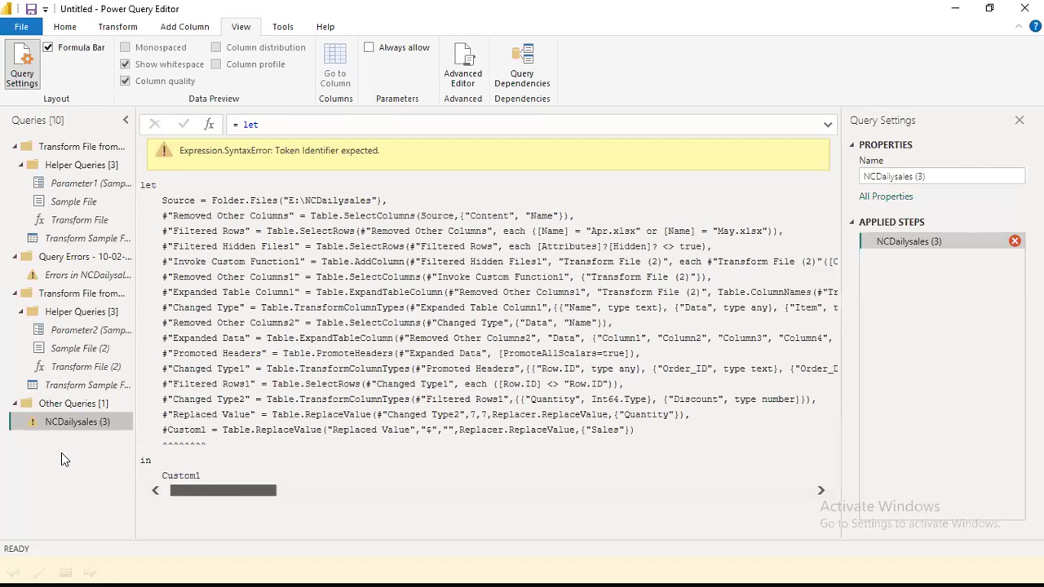
{"action": "left_click", "coordinate": [469, 79]}
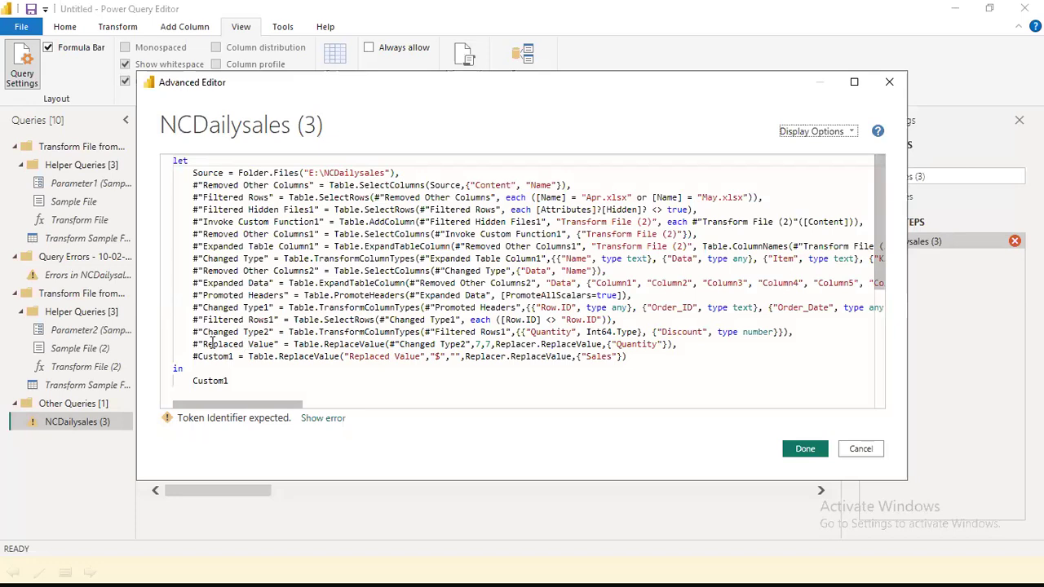
{"action": "left_click", "coordinate": [349, 356]}
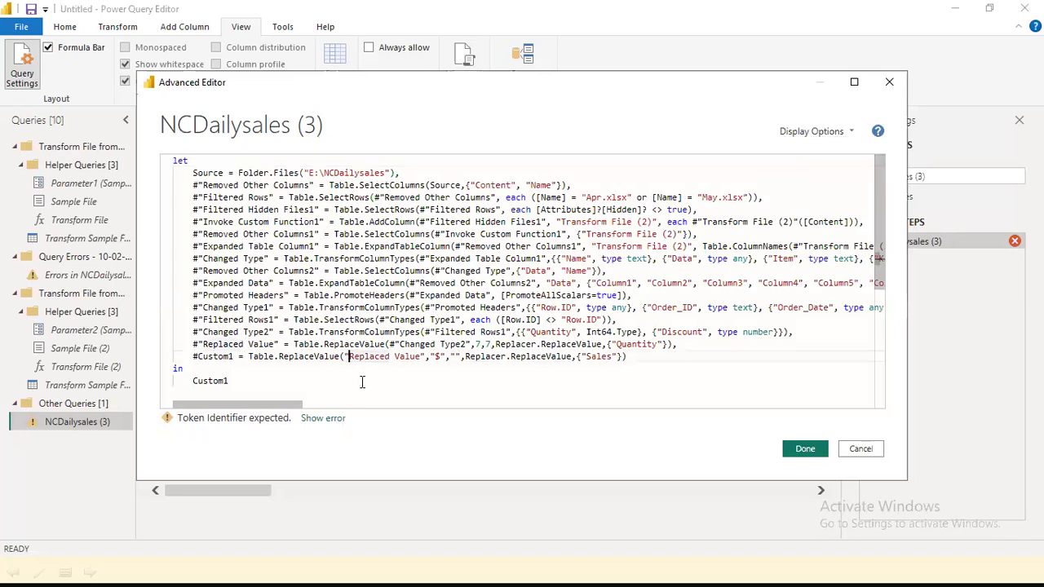
{"action": "left_click", "coordinate": [344, 356]}
{"action": "type", "text": "\""}
{"action": "type", "text": "#"}
{"action": "left_click", "coordinate": [424, 385]}
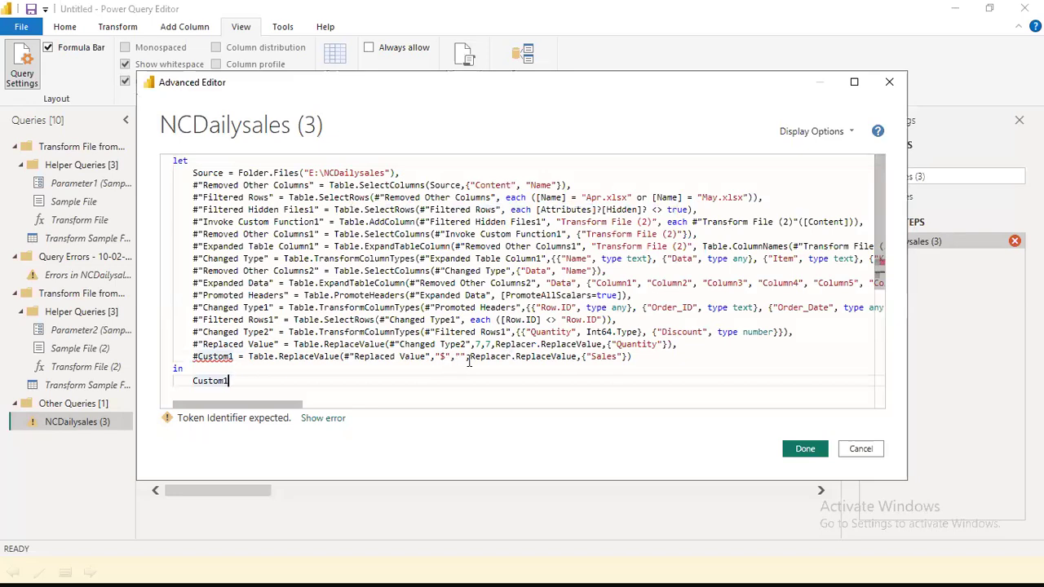
{"action": "left_click", "coordinate": [803, 448]}
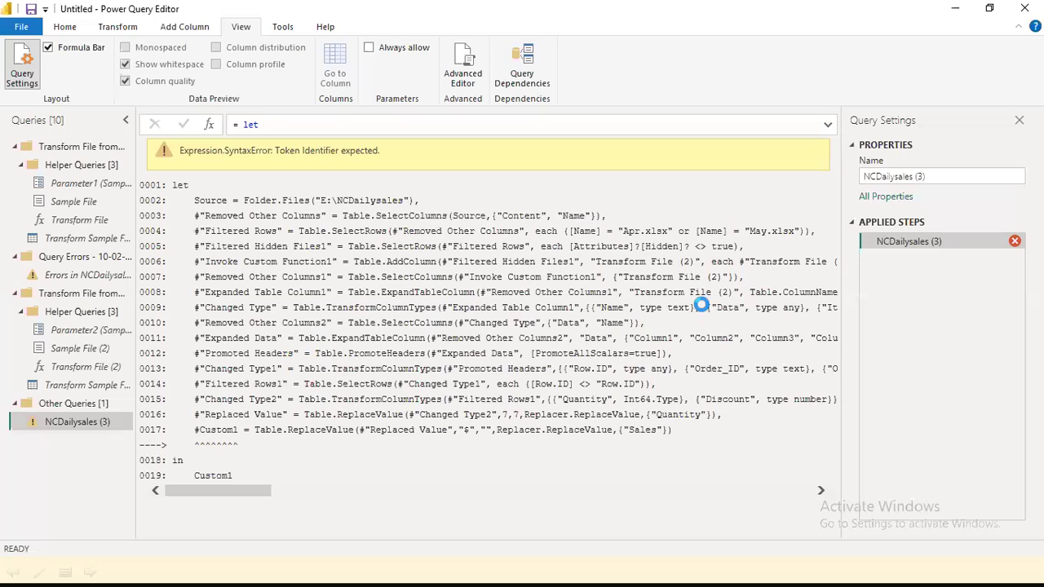
Reopen the query code and enclose the Custom1 step name in quotation marks so it reads #"Custom1"
{"action": "left_click", "coordinate": [469, 87]}
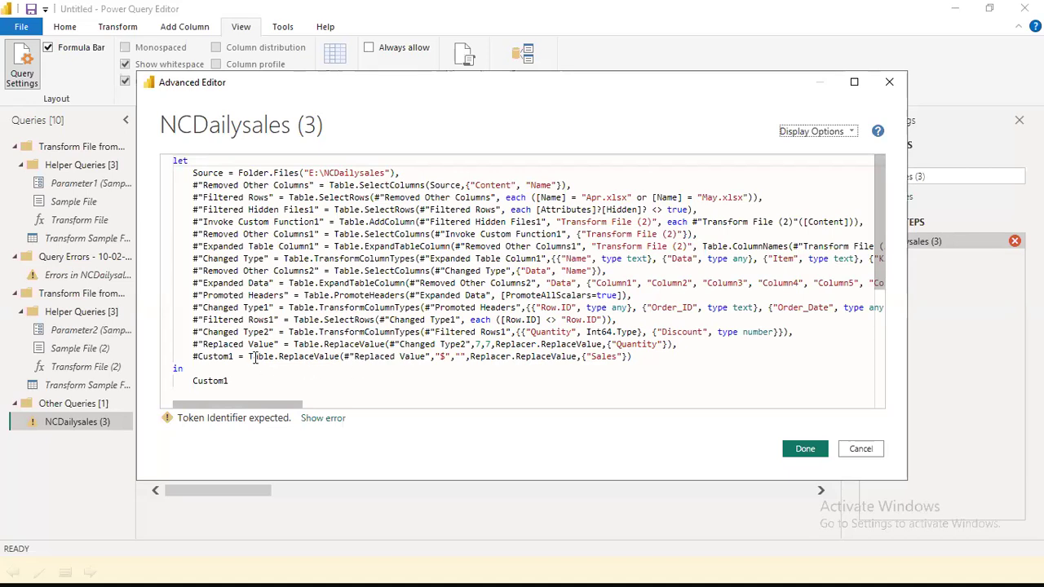
{"action": "left_click", "coordinate": [196, 359]}
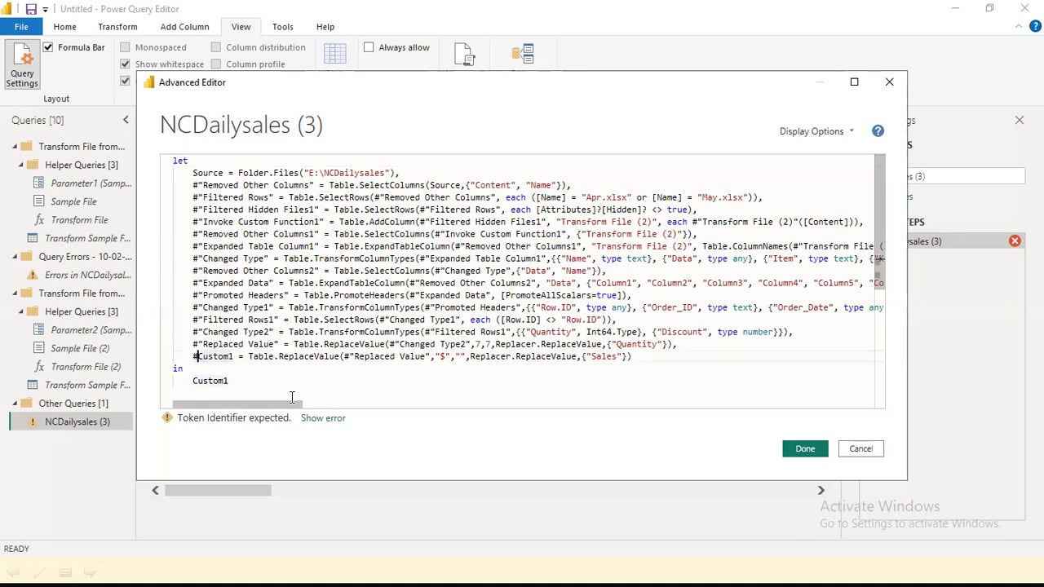
{"action": "type", "text": "\""}
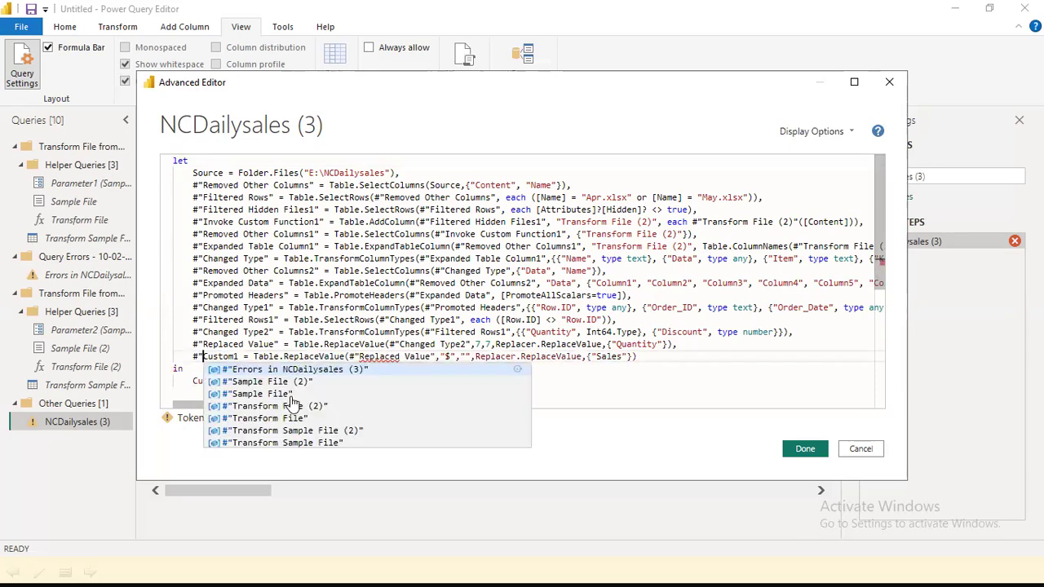
{"action": "key", "text": "Right"}
{"action": "key", "text": "Right"}
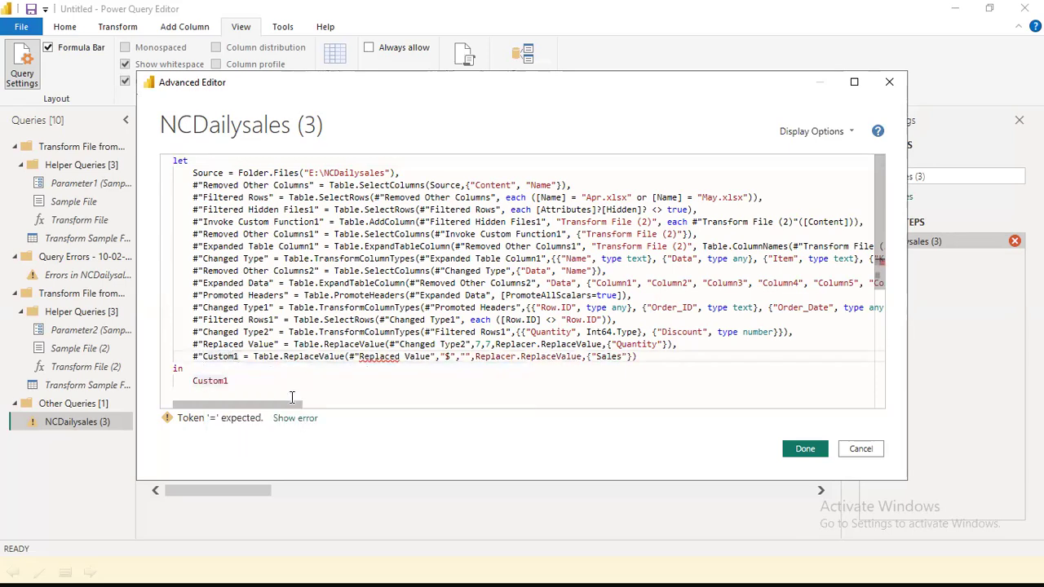
{"action": "type", "text": "\""}
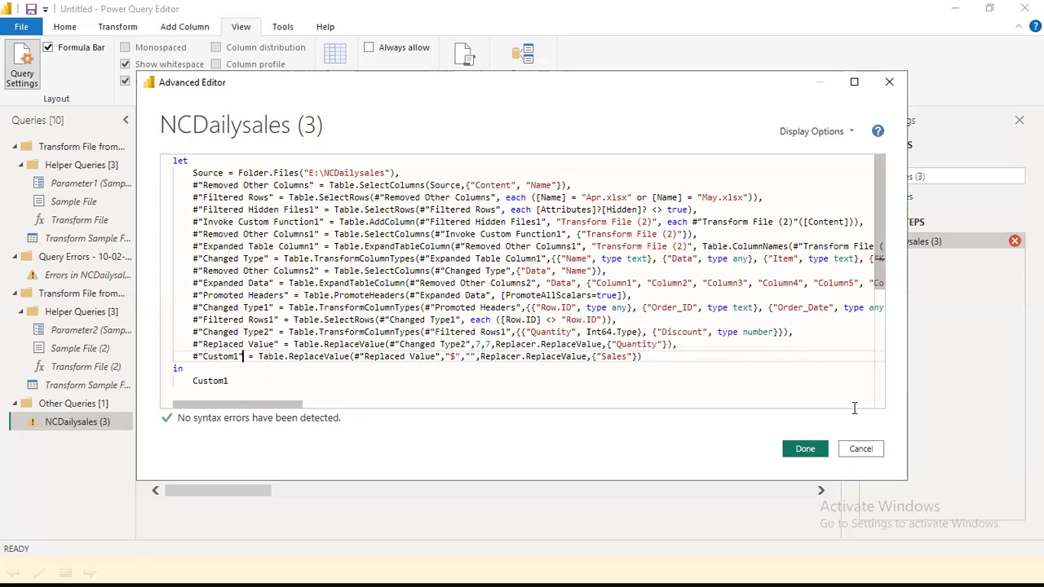
Apply the corrected query code and check the Sales column, selecting the row 16 value to inspect its dollar sign
{"action": "left_click", "coordinate": [803, 450]}
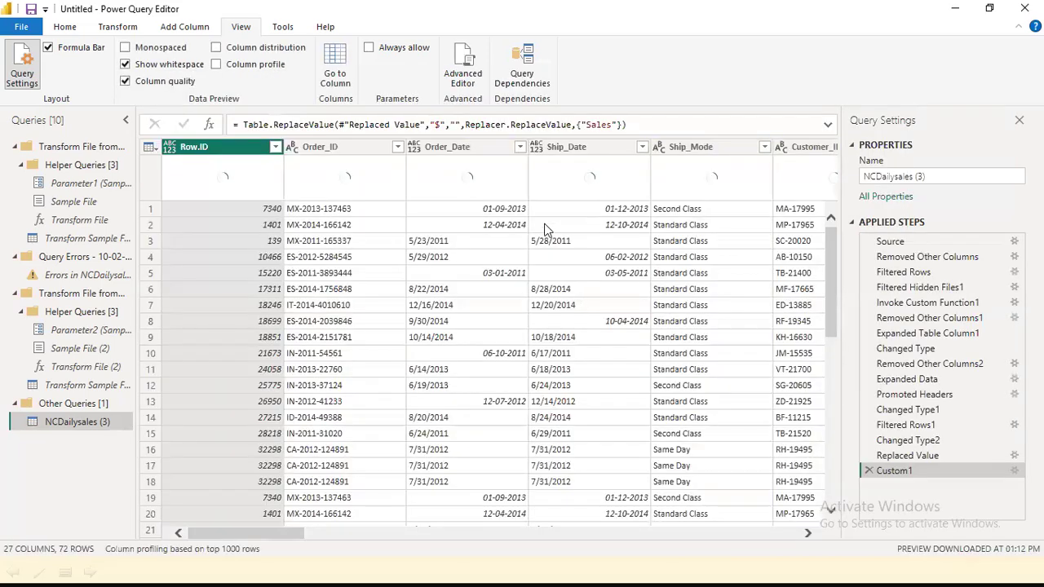
{"action": "mouse_move", "coordinate": [265, 532]}
{"action": "left_mouse_down"}
{"action": "mouse_move", "coordinate": [858, 521]}
{"action": "mouse_move", "coordinate": [821, 528]}
{"action": "left_mouse_up"}
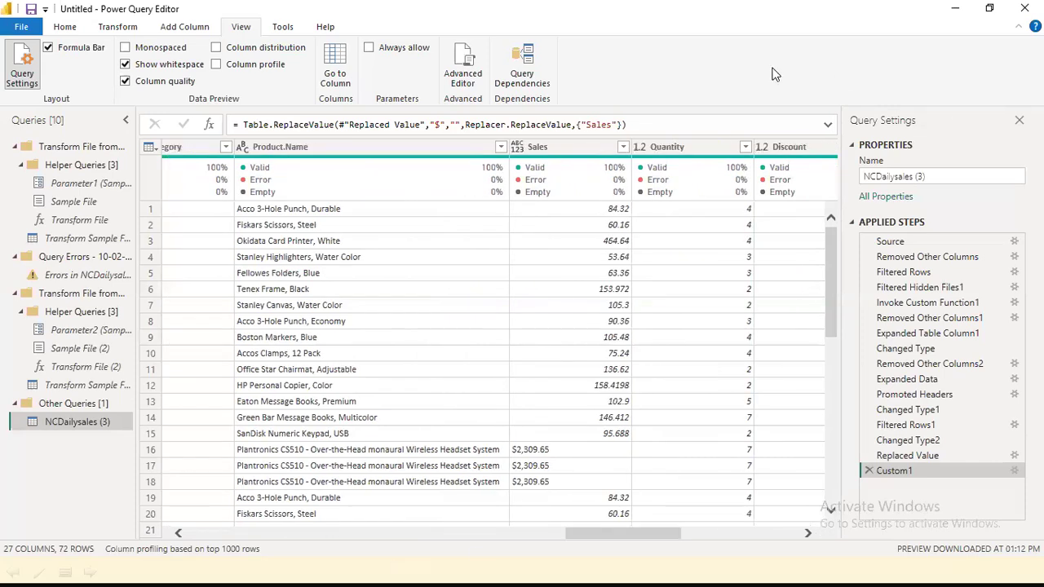
{"action": "right_click", "coordinate": [581, 147]}
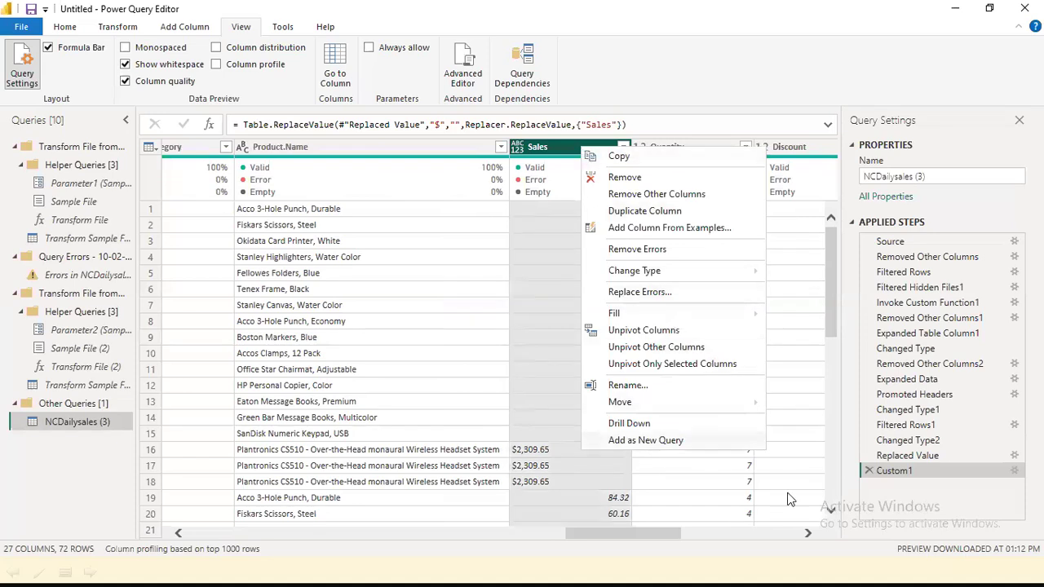
{"action": "left_click", "coordinate": [975, 99]}
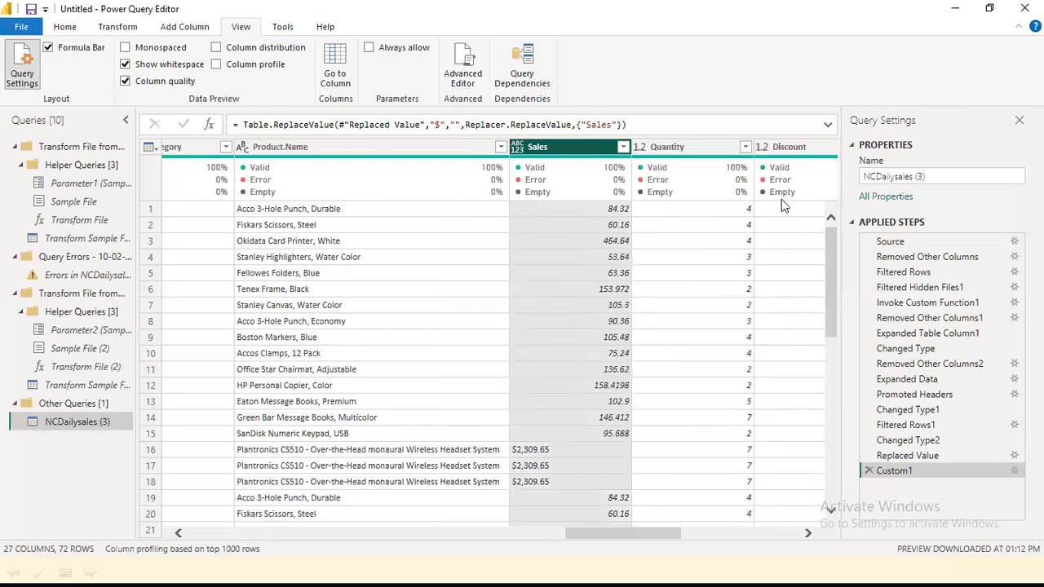
{"action": "left_click", "coordinate": [580, 453]}
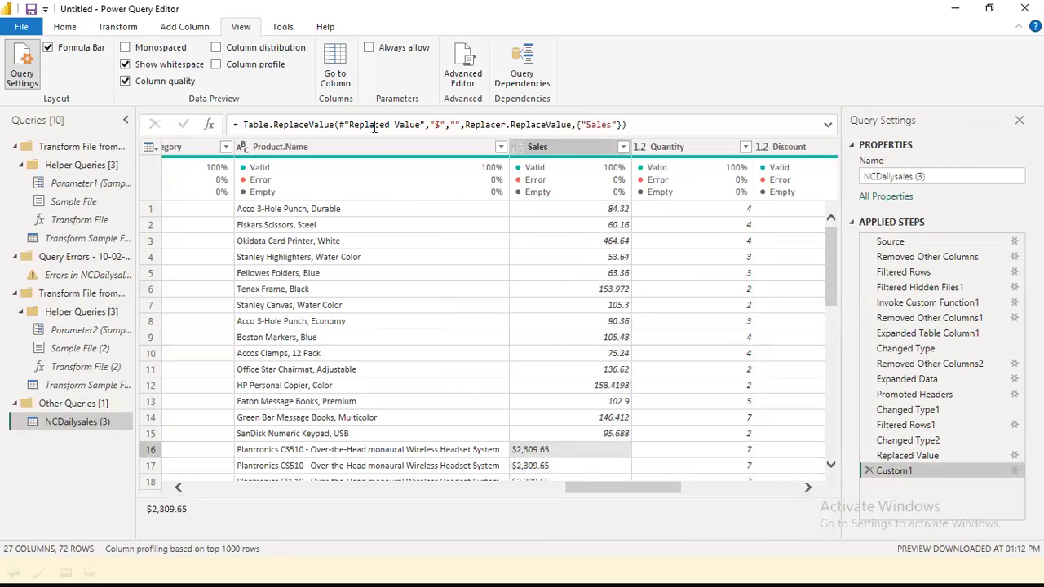
Reopen the NCDailysales (3) code and cut the whole #"Custom1" replace-value line for the Sales column
{"action": "left_click", "coordinate": [476, 80]}
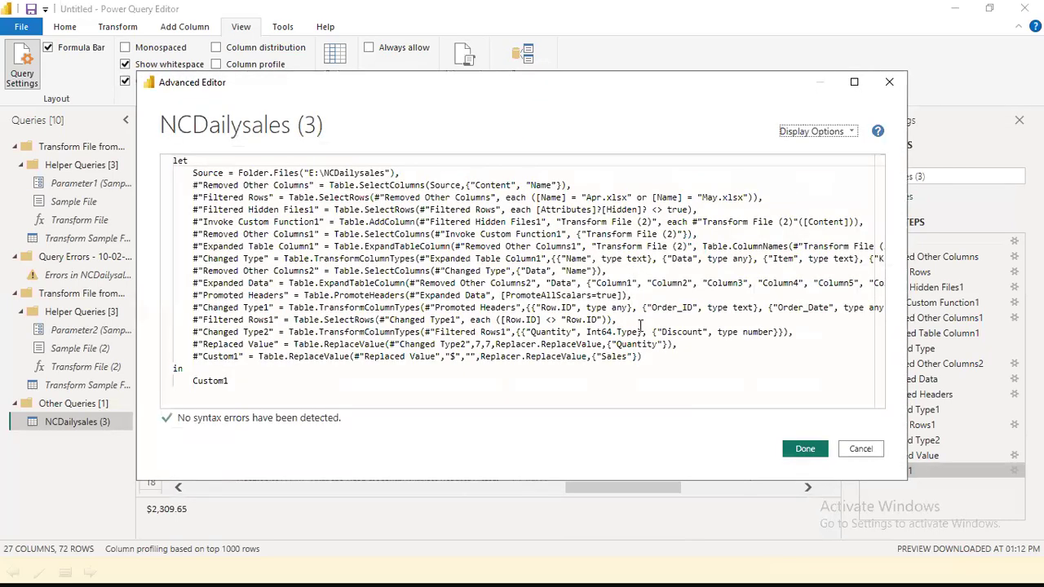
{"action": "left_click_drag", "start_coordinate": [675, 366], "coordinate": [350, 377]}
{"action": "left_click", "coordinate": [480, 345]}
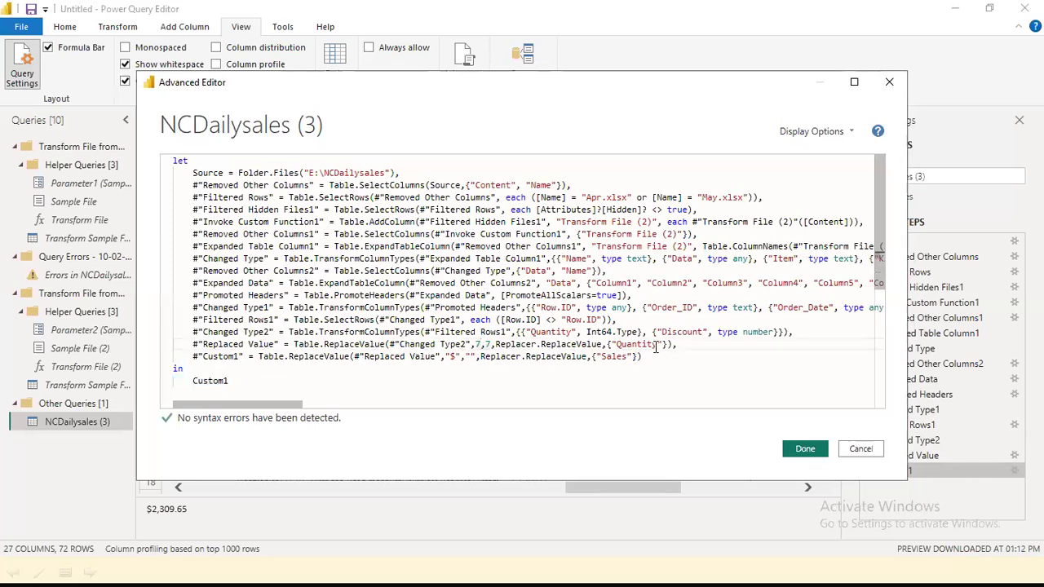
{"action": "left_click_drag", "start_coordinate": [640, 357], "coordinate": [183, 358]}
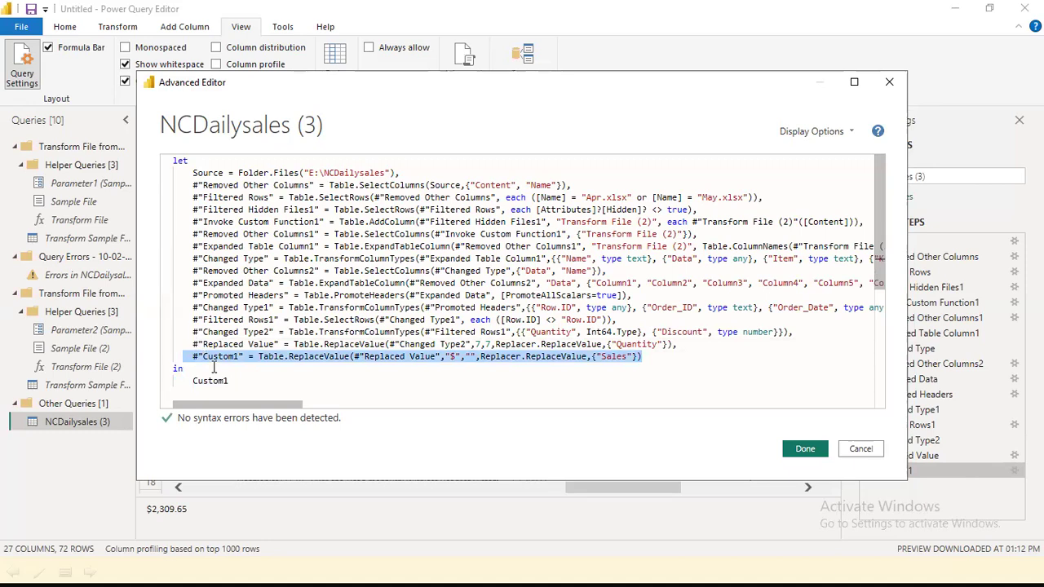
{"action": "key", "text": "BackSpace"}
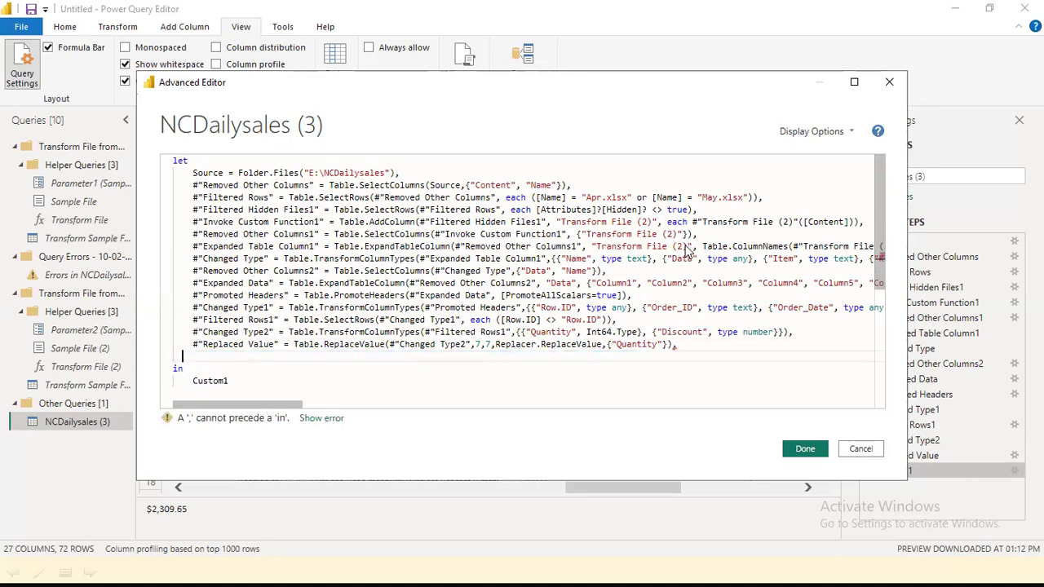
Review the remaining query code, including the Changed Type1 line to its end and the lines from Source to the output
{"action": "left_click", "coordinate": [665, 308]}
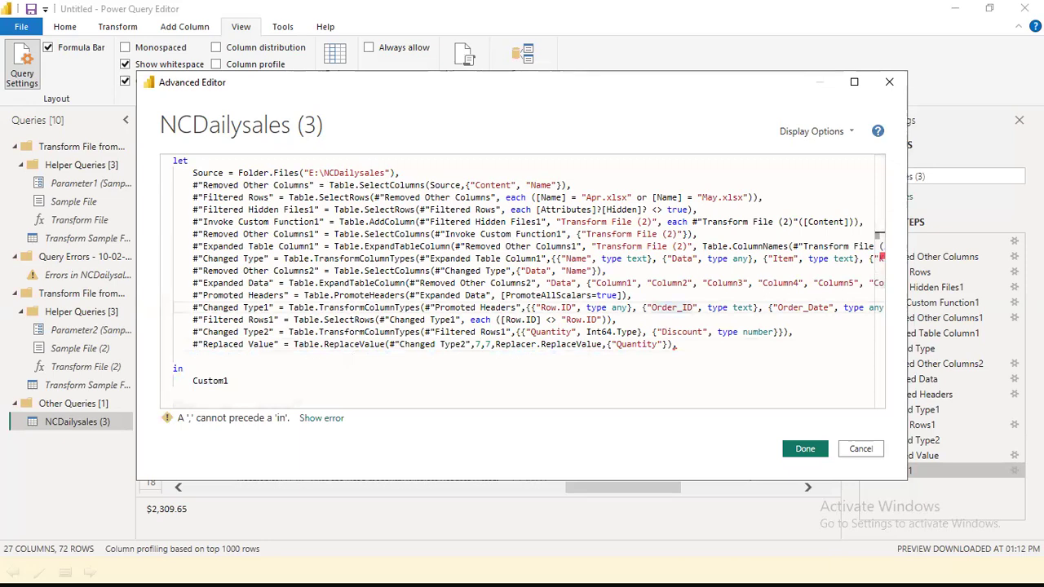
{"action": "key", "text": "End"}
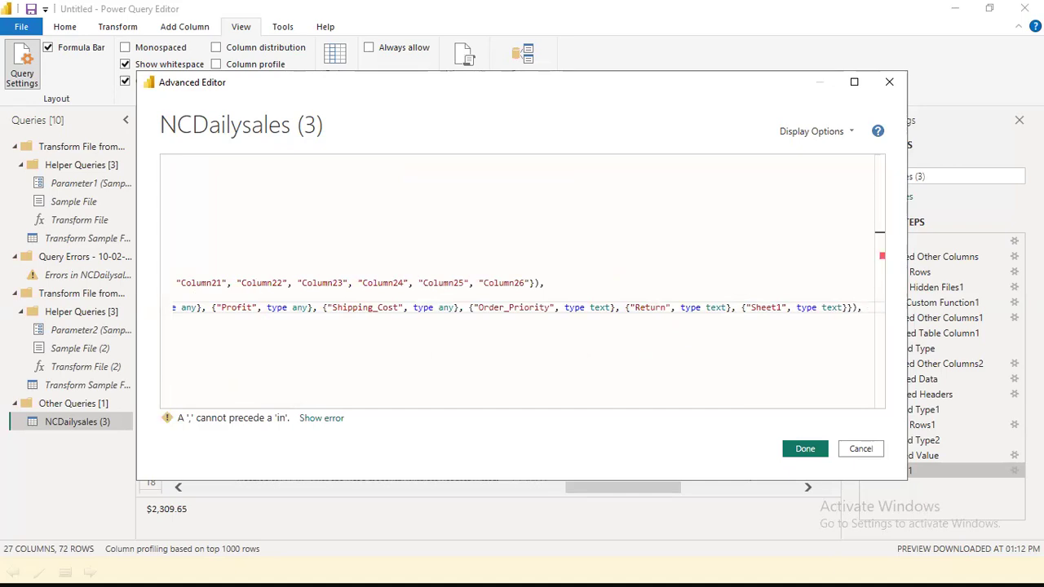
{"action": "key", "text": "Home"}
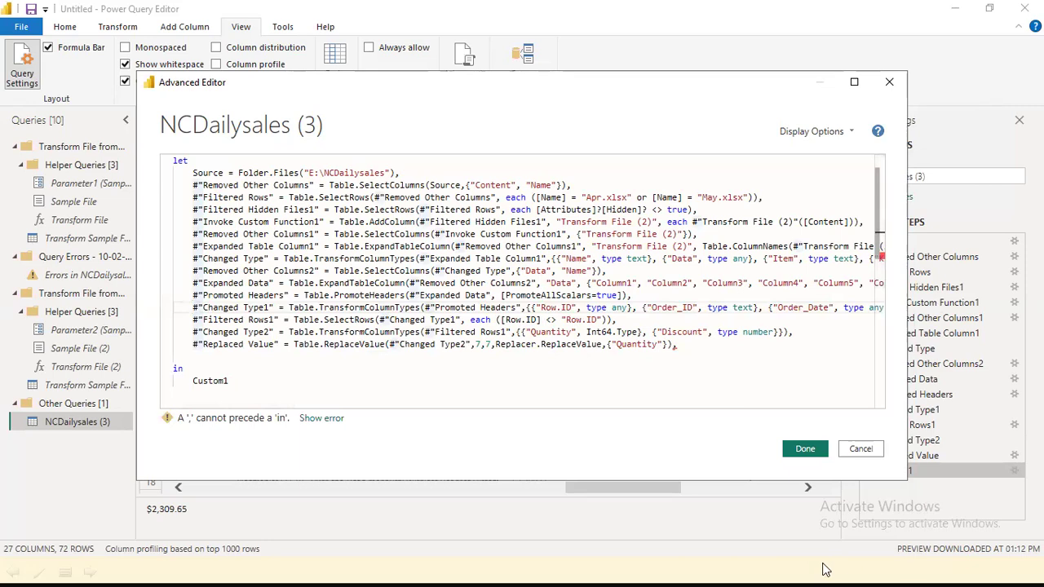
{"action": "left_click", "coordinate": [708, 318]}
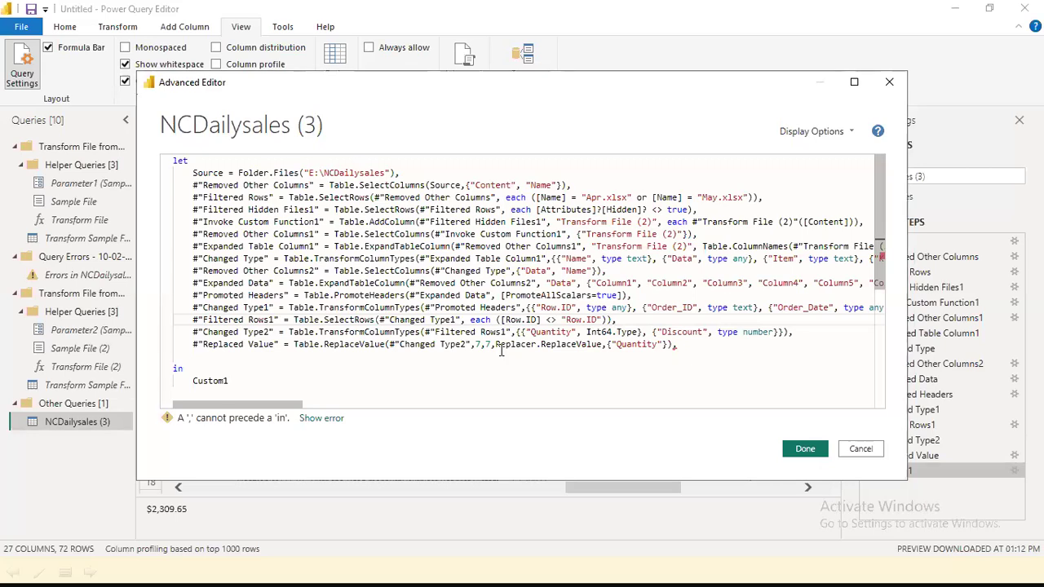
{"action": "left_click_drag", "start_coordinate": [239, 173], "coordinate": [333, 428]}
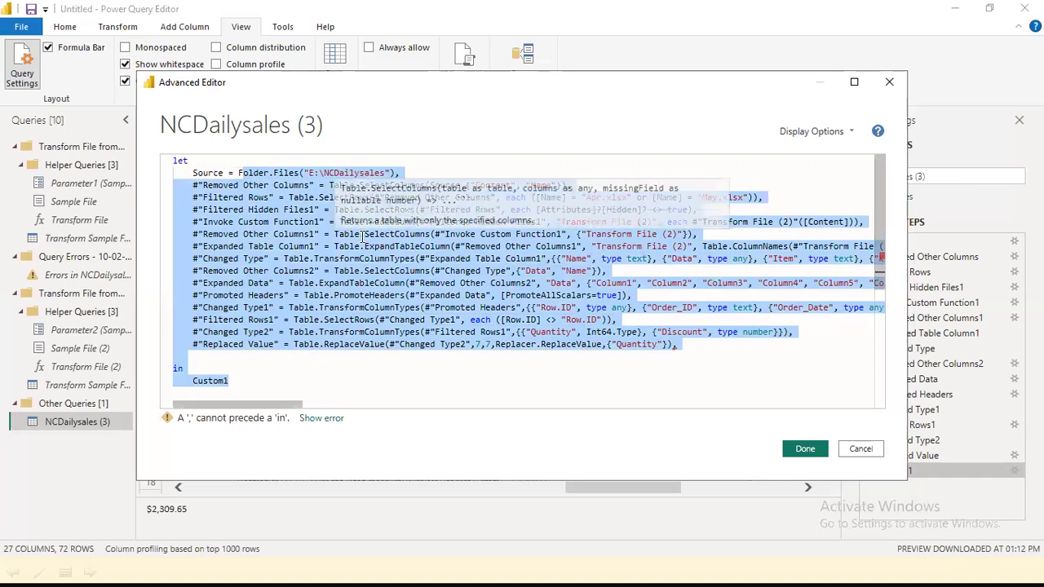
{"action": "left_click", "coordinate": [318, 367]}
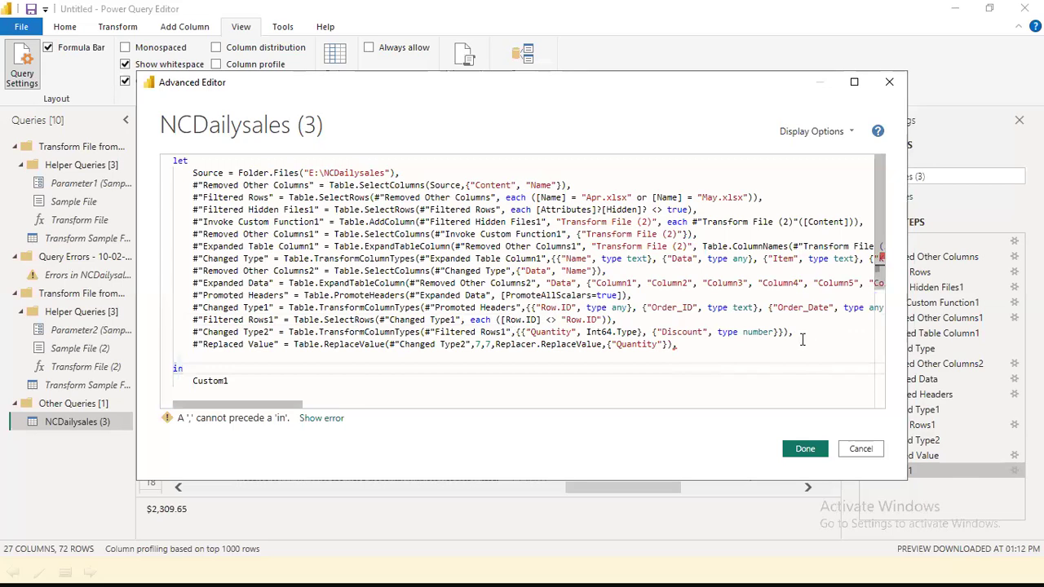
Remove the trailing comma from the #"Replaced Value" line and apply the query code
{"action": "left_click", "coordinate": [866, 332]}
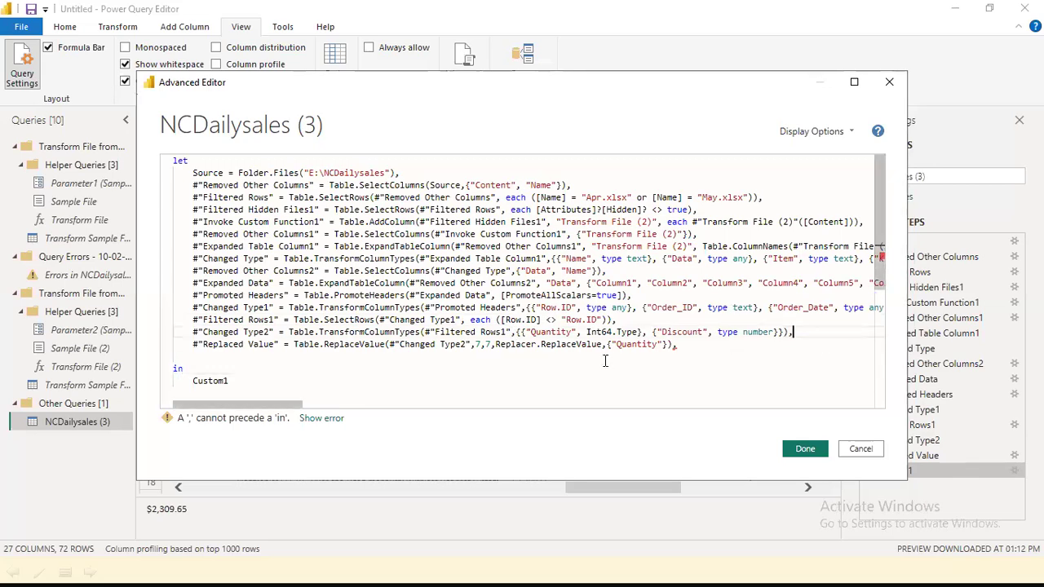
{"action": "left_click", "coordinate": [702, 344]}
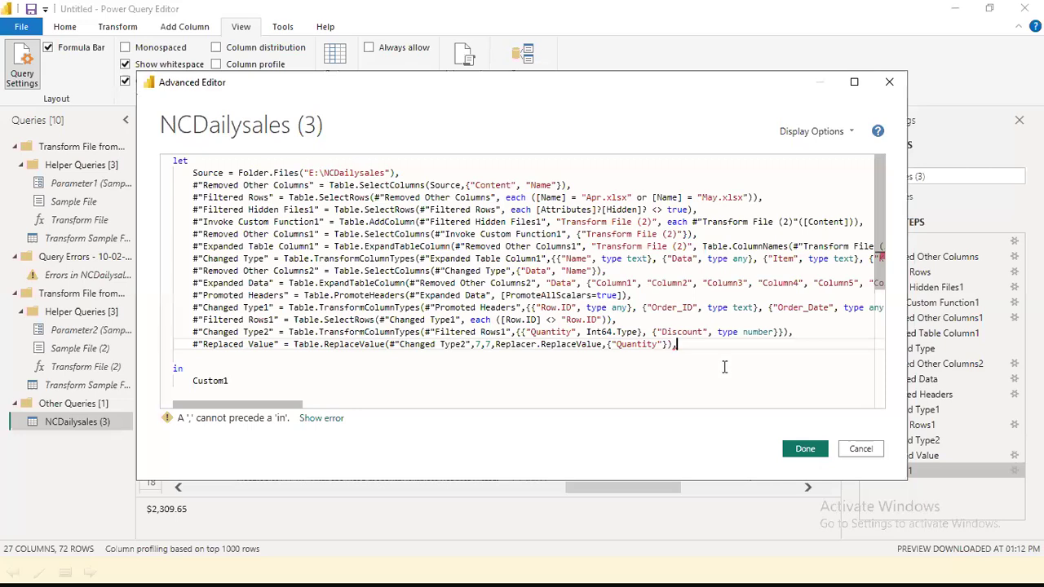
{"action": "key", "text": "BackSpace"}
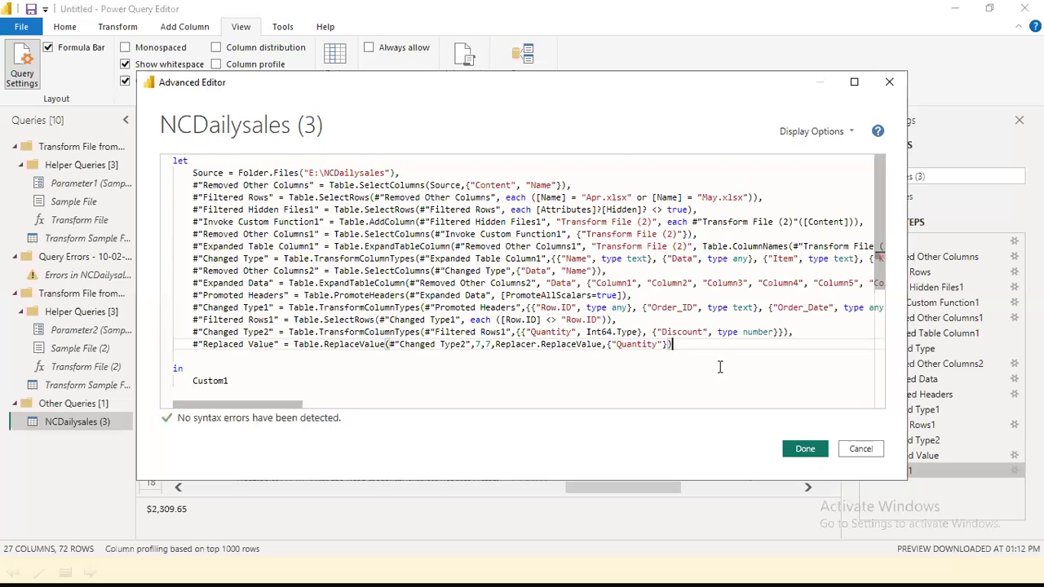
{"action": "left_click", "coordinate": [706, 369]}
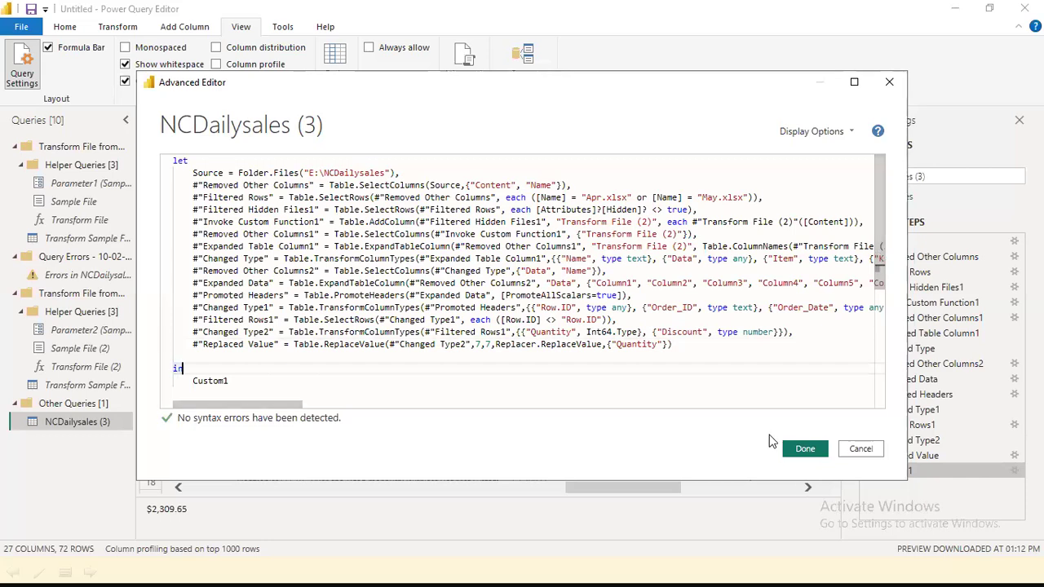
{"action": "left_click", "coordinate": [797, 450]}
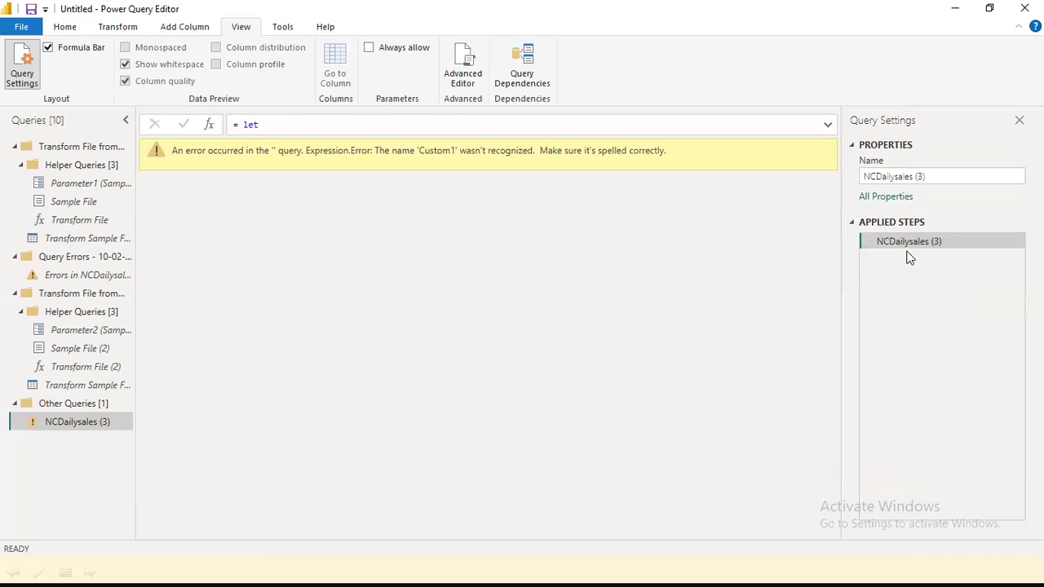
Reopen the query code, compare the Custom1 output name with the last step and try to copy the "Replaced Value" step name
{"action": "left_click", "coordinate": [448, 68]}
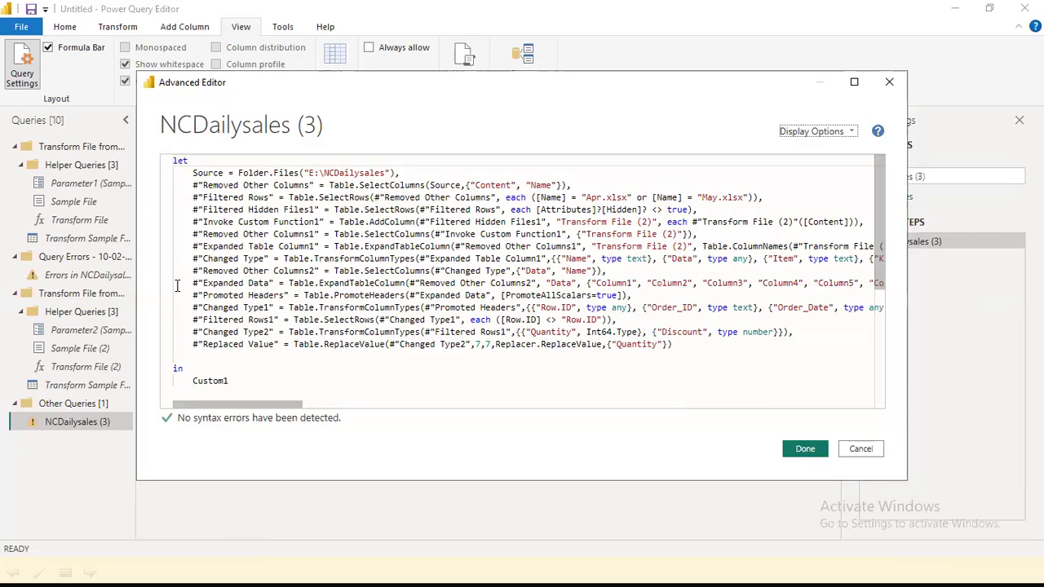
{"action": "left_click", "coordinate": [245, 382]}
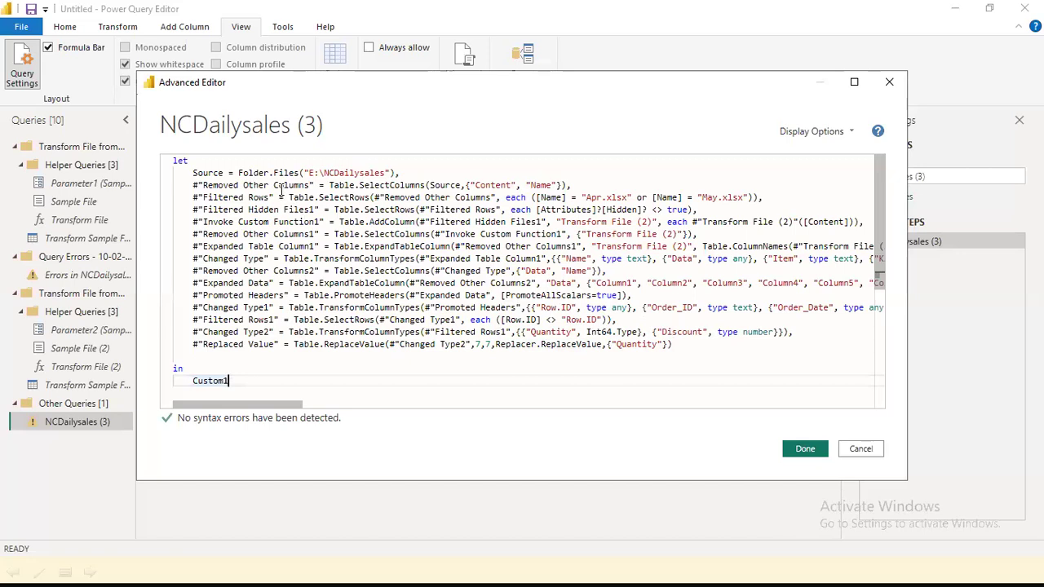
{"action": "left_click_drag", "start_coordinate": [196, 344], "coordinate": [278, 345]}
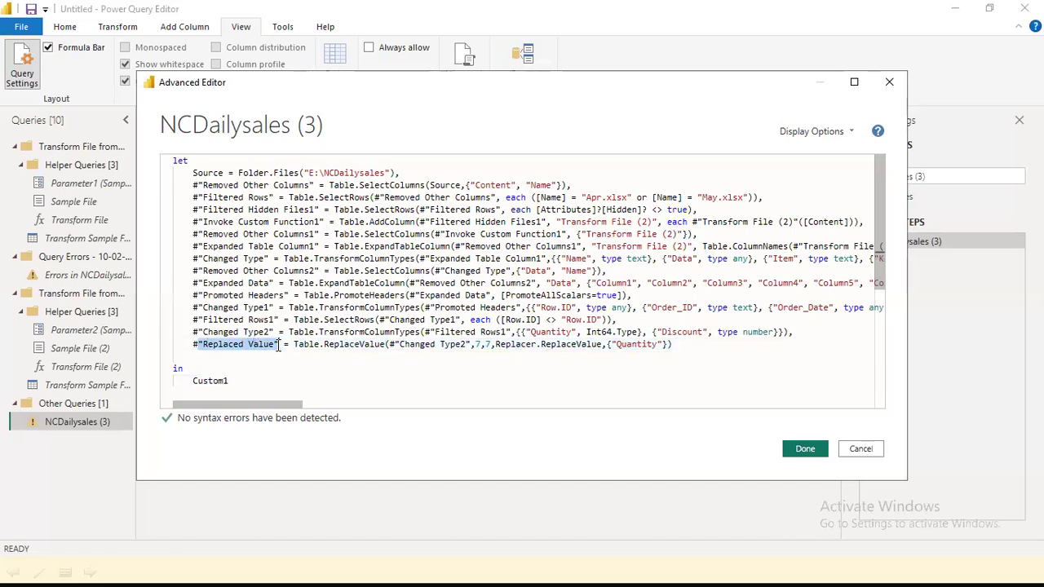
{"action": "left_click", "coordinate": [269, 345]}
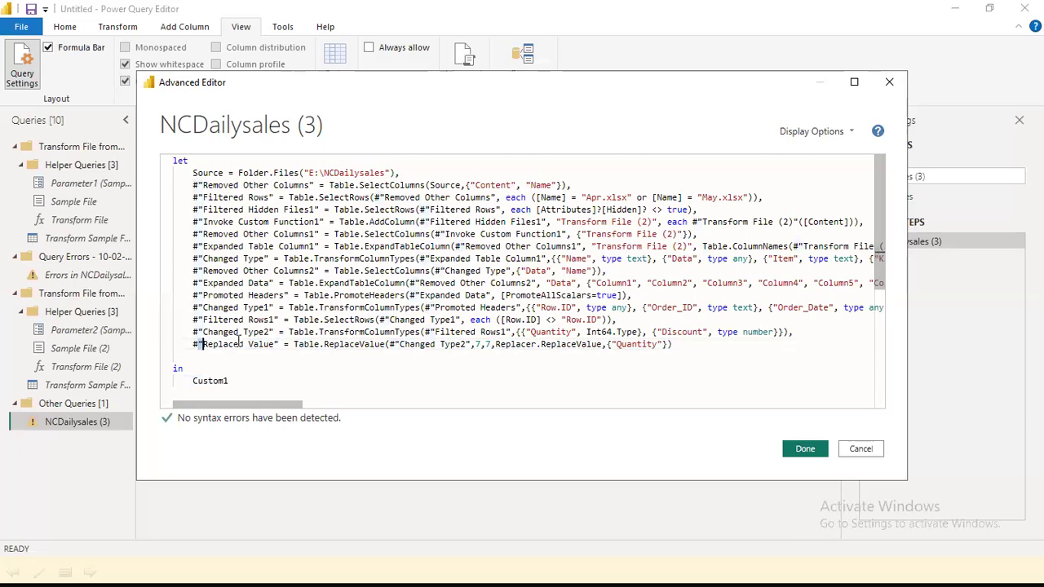
{"action": "left_click_drag", "start_coordinate": [201, 344], "coordinate": [277, 346]}
{"action": "left_click", "coordinate": [274, 350]}
{"action": "right_click", "coordinate": [274, 351]}
{"action": "left_click", "coordinate": [310, 380]}
Try to paste the copied text over the Custom1 output name, undo the paste and close the code editor
{"action": "left_click", "coordinate": [213, 380]}
{"action": "left_click_drag", "start_coordinate": [192, 381], "coordinate": [241, 382]}
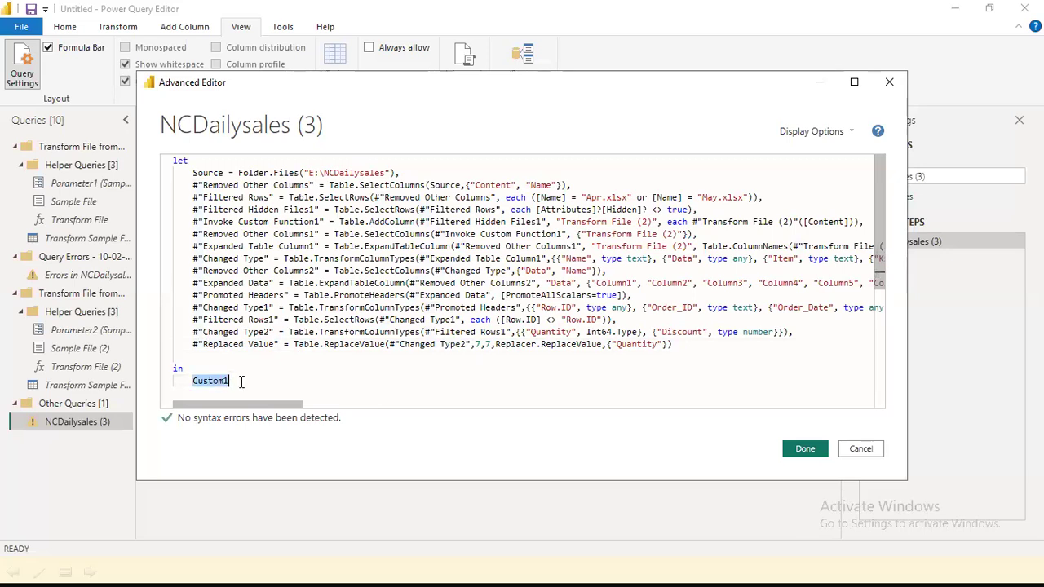
{"action": "key", "text": "ctrl+v"}
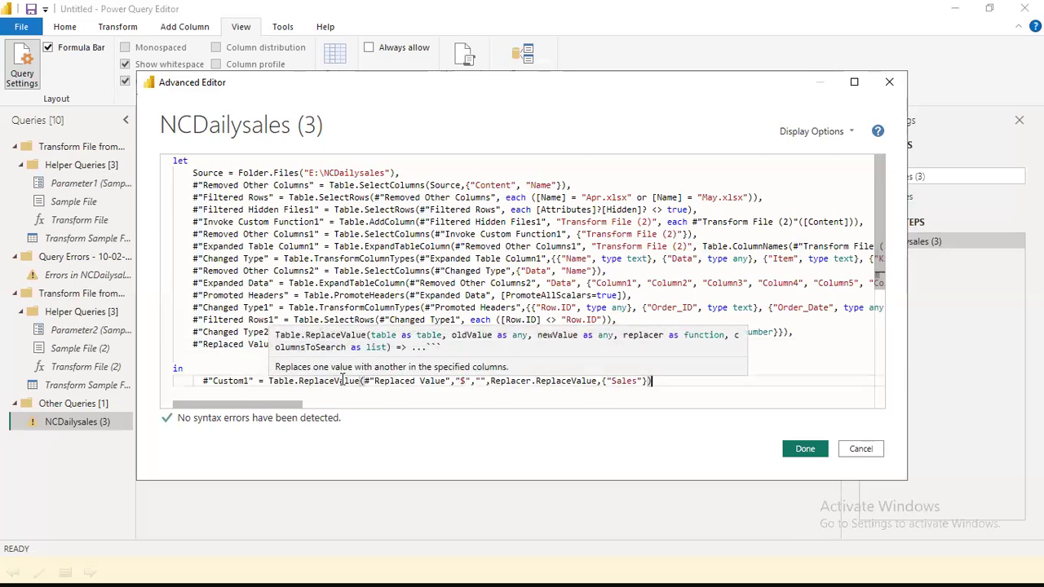
{"action": "key", "text": "ctrl+z"}
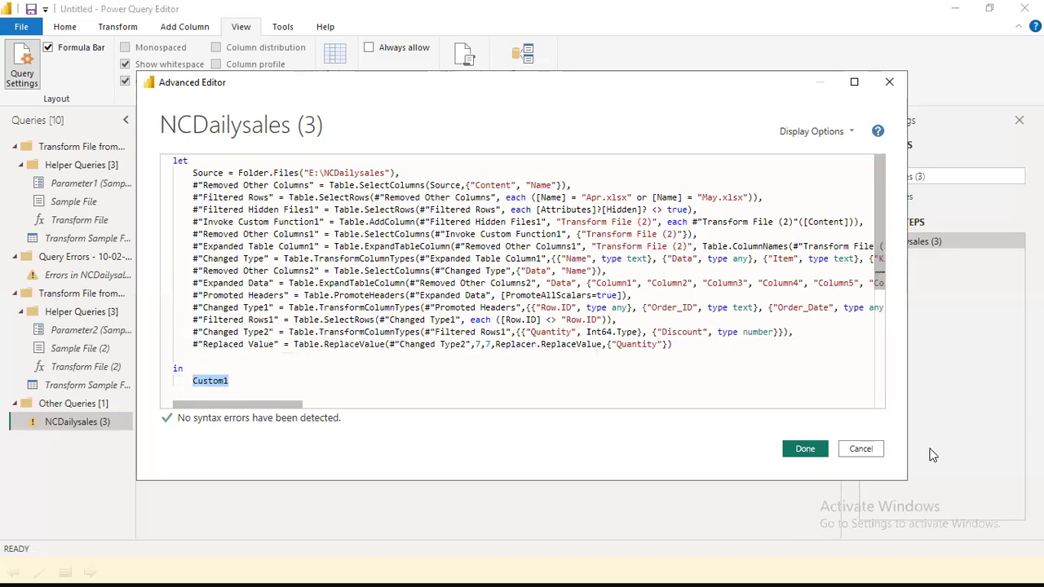
{"action": "left_click", "coordinate": [856, 453]}
{"action": "left_click", "coordinate": [617, 318]}
{"action": "left_click", "coordinate": [805, 451]}
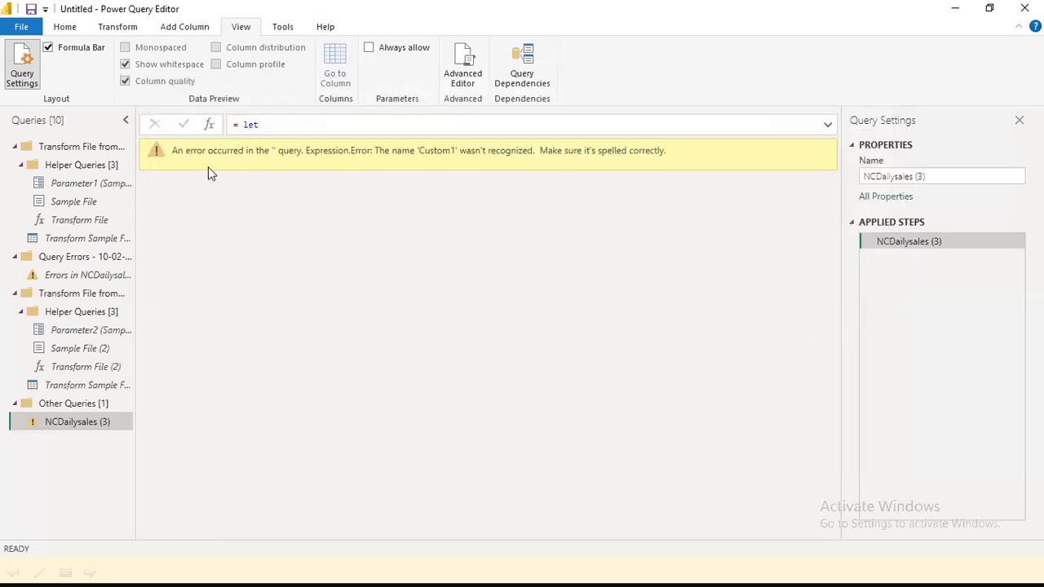
{"action": "double_click", "coordinate": [89, 422]}
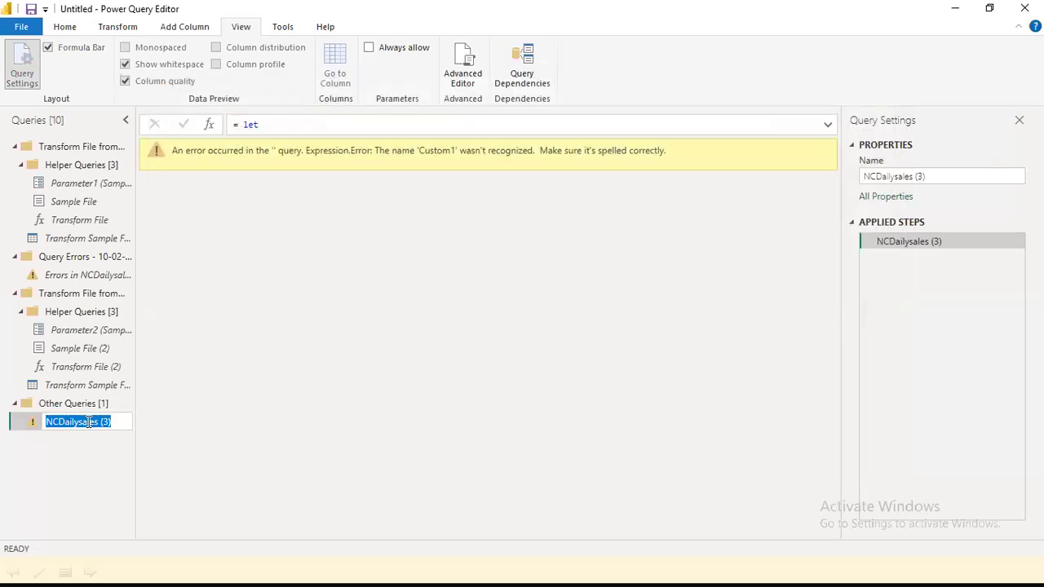
{"action": "key", "text": "Return"}
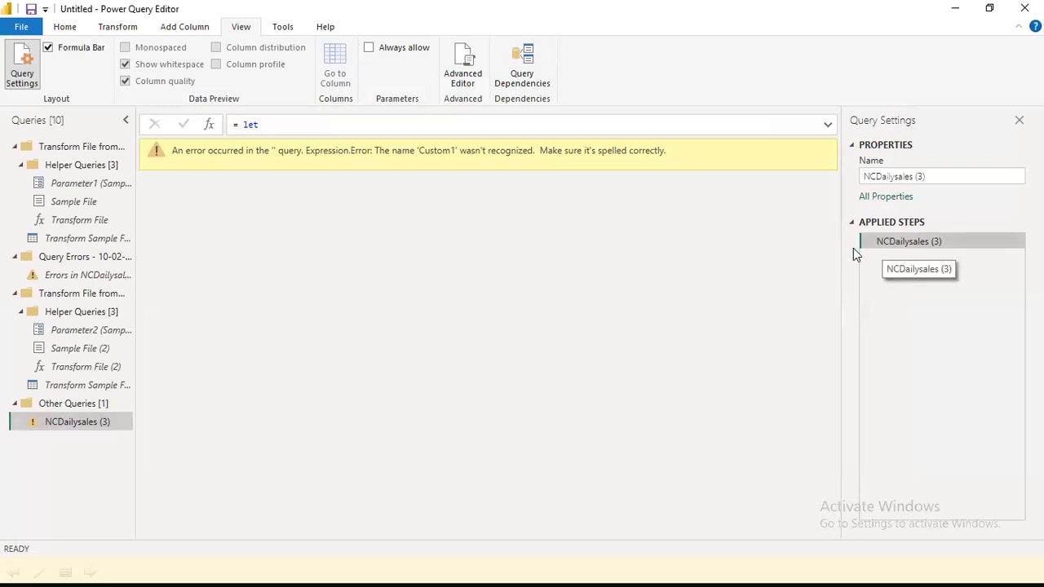
{"action": "left_click", "coordinate": [825, 125]}
{"action": "left_click", "coordinate": [821, 127]}
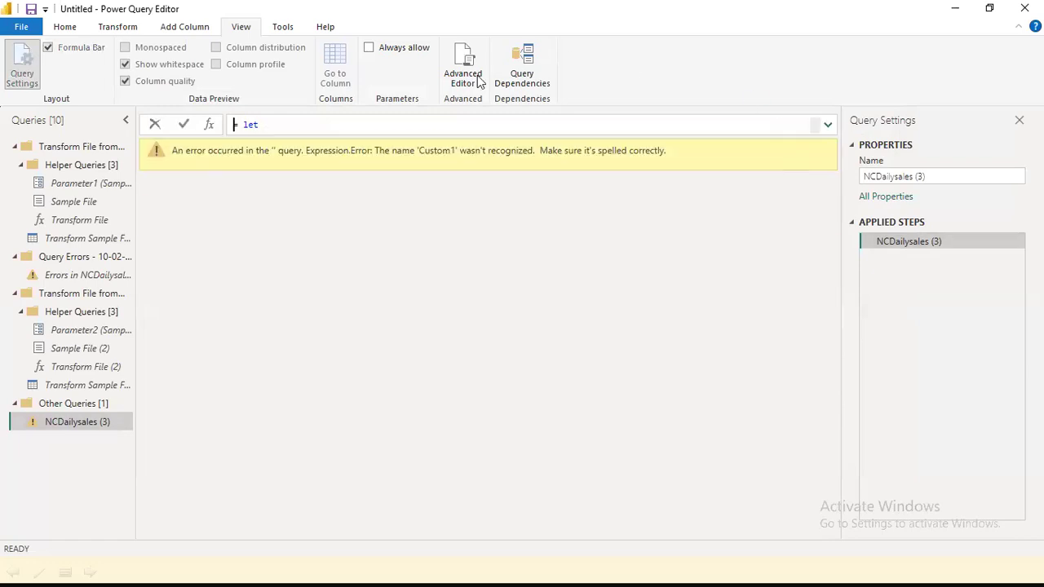
Reopen the NCDailysales (3) code and replace the Custom1 output name below "in" with the "Replaced Value" step name
{"action": "left_click", "coordinate": [453, 72]}
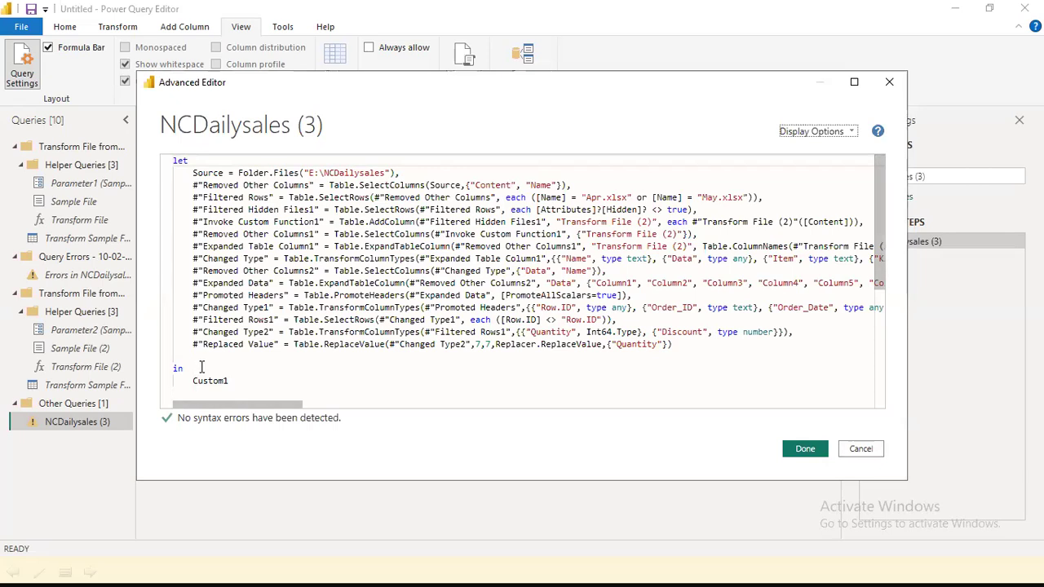
{"action": "left_click_drag", "start_coordinate": [198, 344], "coordinate": [284, 347]}
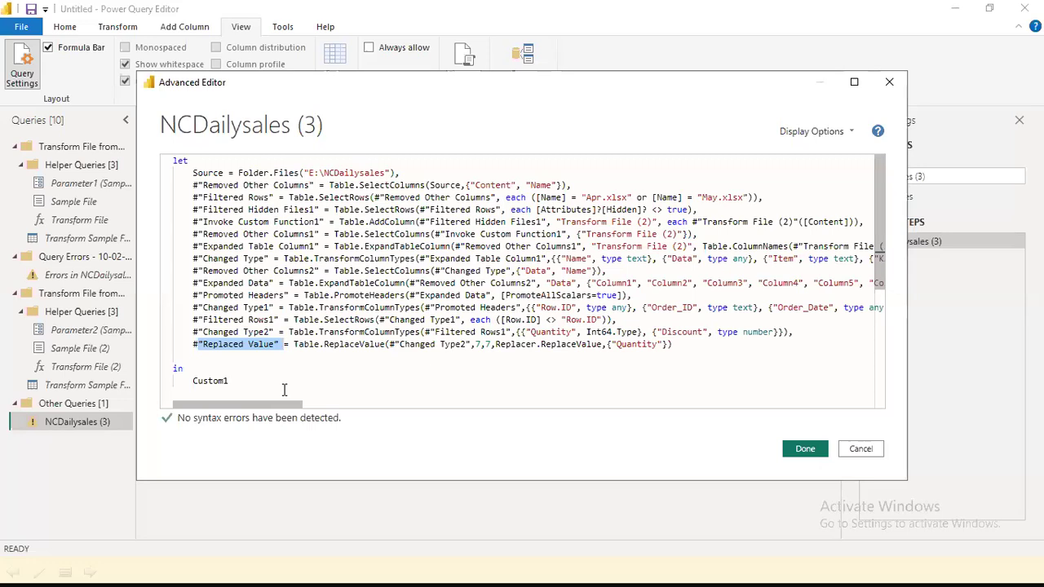
{"action": "left_click", "coordinate": [212, 388]}
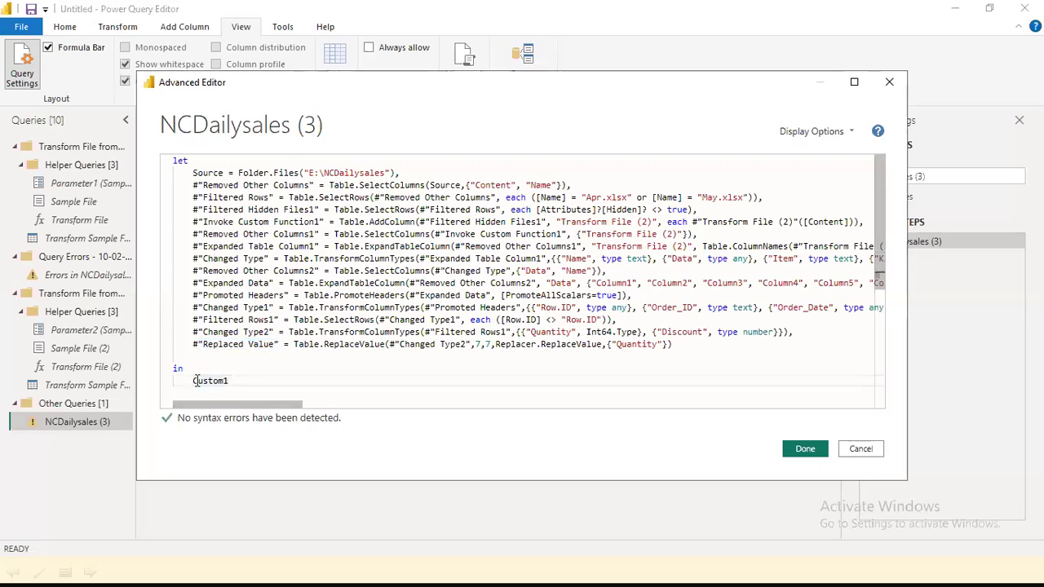
{"action": "left_click_drag", "start_coordinate": [194, 380], "coordinate": [249, 375]}
{"action": "key", "text": "ctrl+v"}
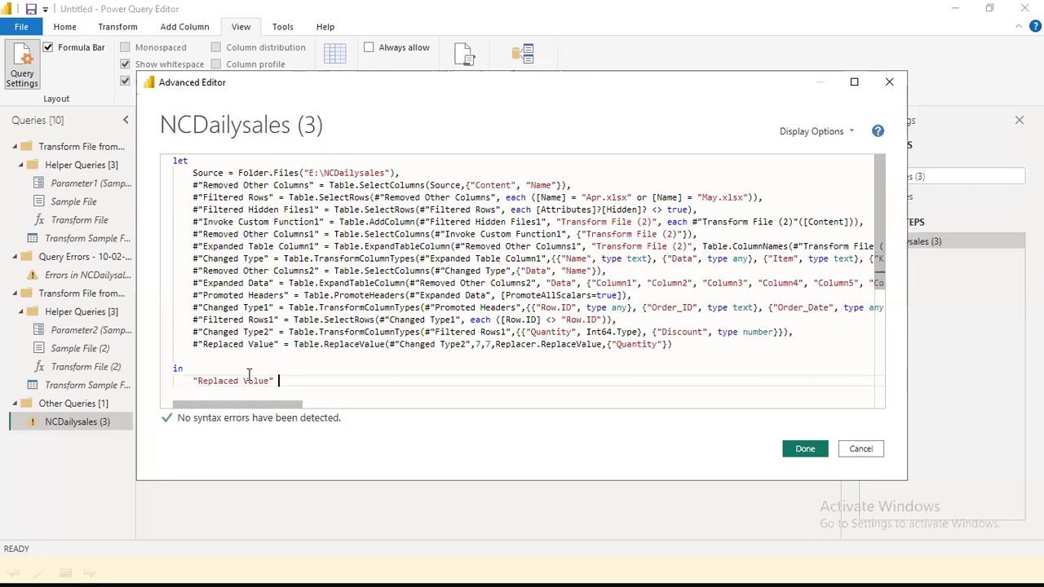
Apply the query code, reopen it and rename the #"Replaced Value" step in the last line above "in" to Custom1
{"action": "left_click", "coordinate": [791, 451]}
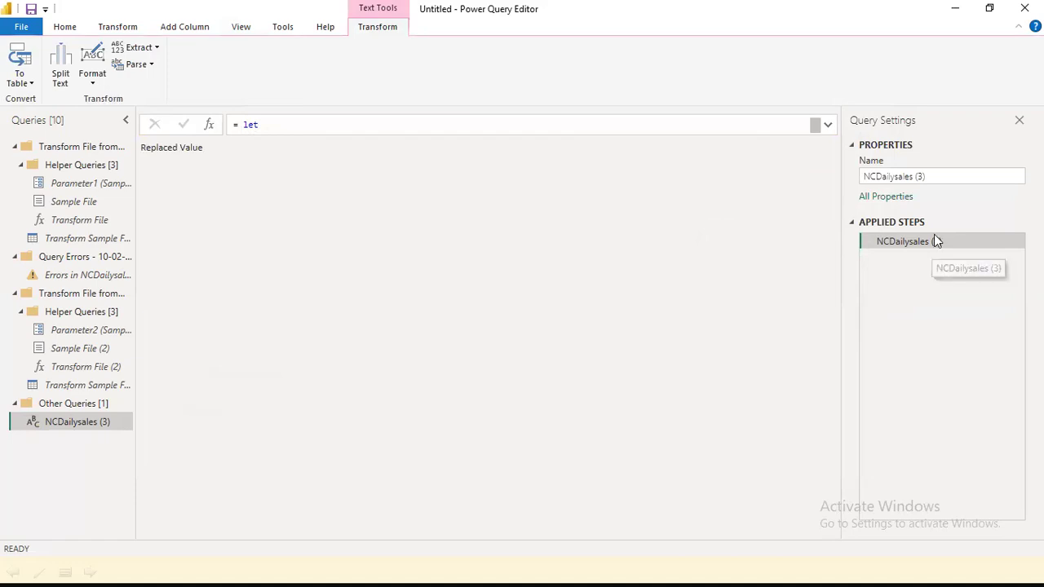
{"action": "left_click", "coordinate": [254, 36]}
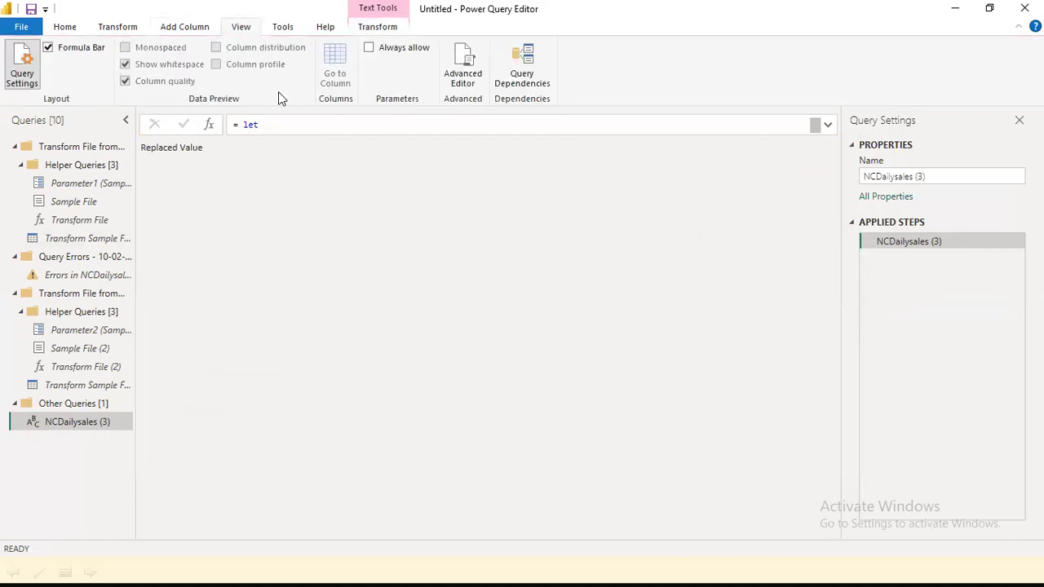
{"action": "left_click", "coordinate": [463, 79]}
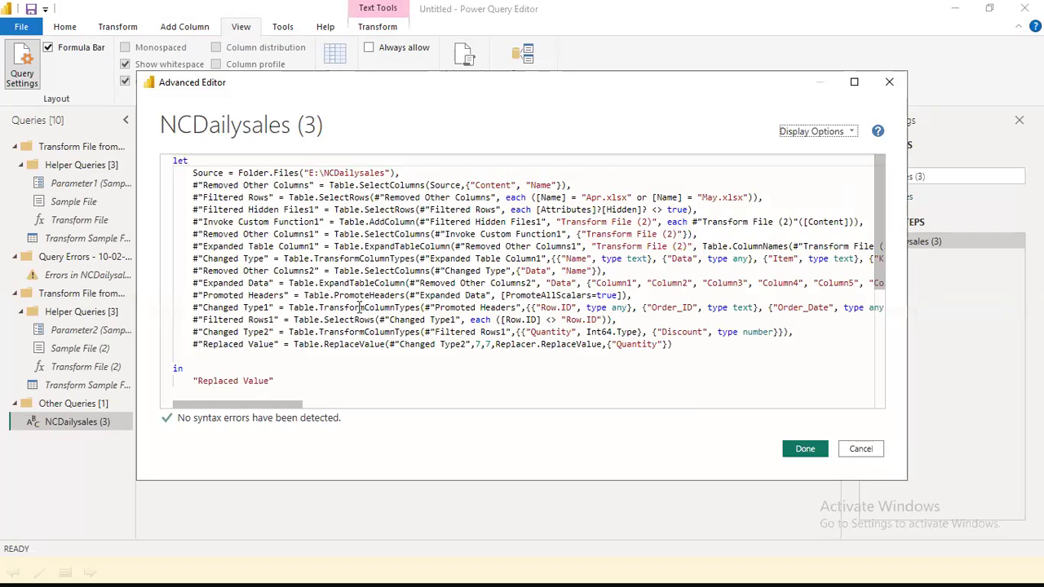
{"action": "left_click", "coordinate": [299, 390]}
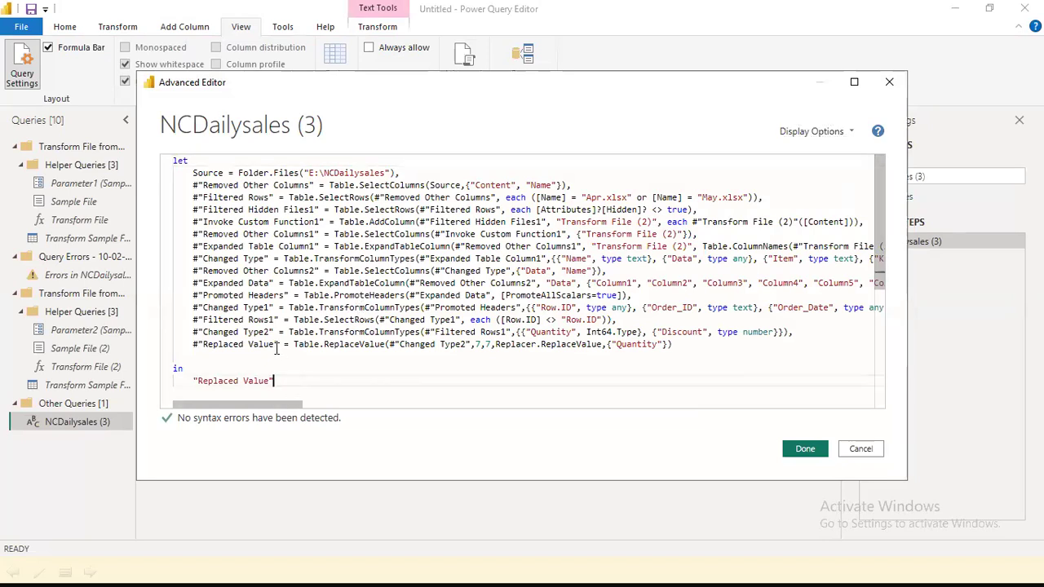
{"action": "left_click_drag", "start_coordinate": [276, 346], "coordinate": [203, 344]}
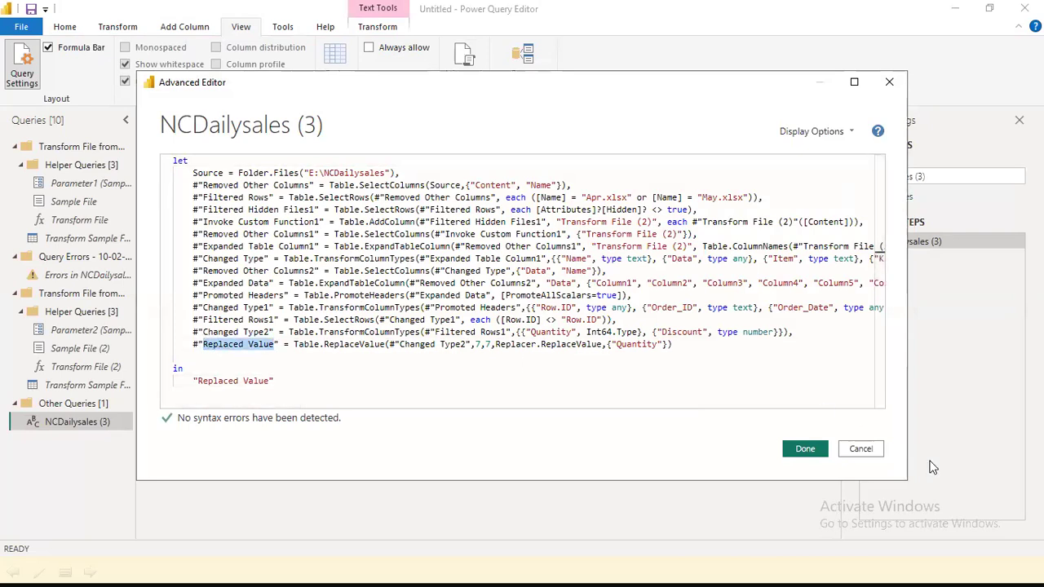
{"action": "type", "text": "Custom"}
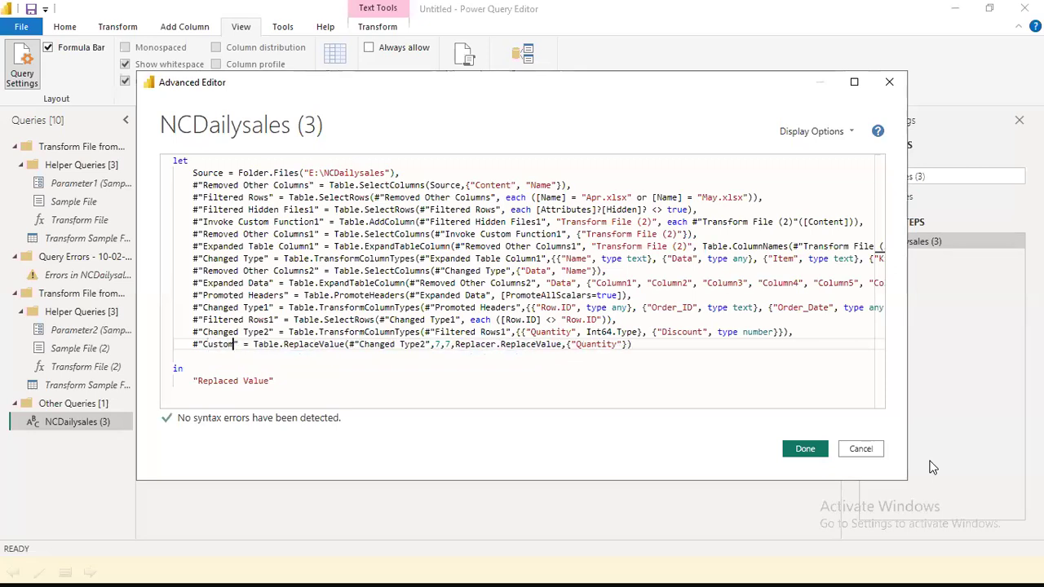
{"action": "type", "text": "1"}
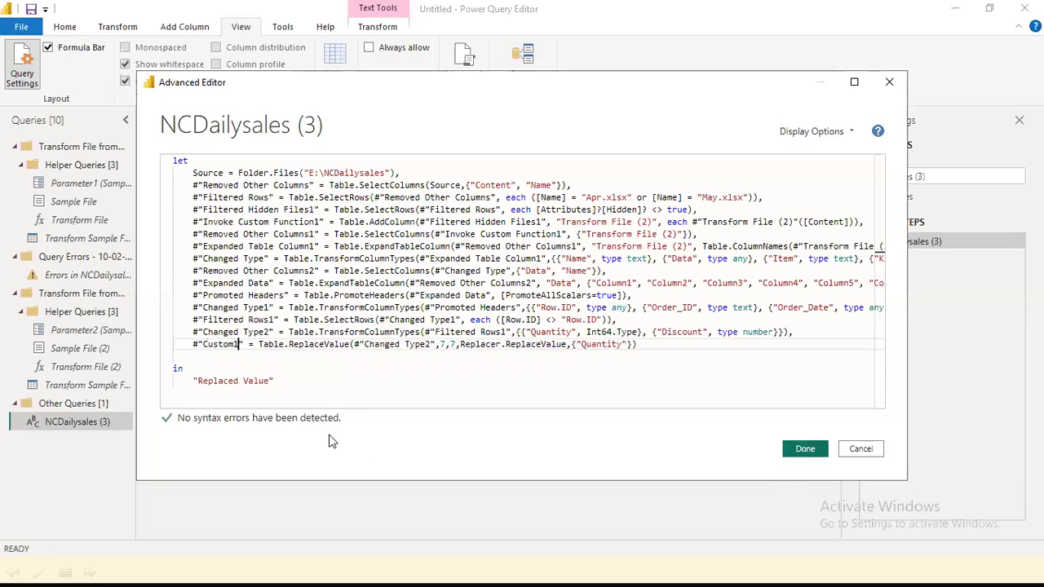
Replace the "Replaced Value" output name below "in" with Custom1 and apply the query code
{"action": "left_click_drag", "start_coordinate": [283, 383], "coordinate": [186, 382]}
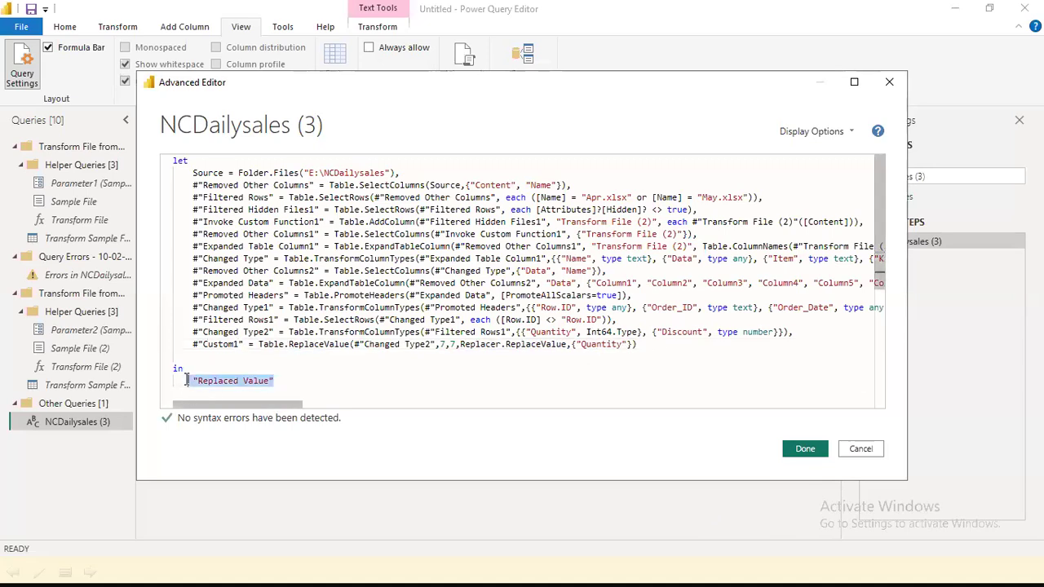
{"action": "key", "text": "BackSpace"}
{"action": "type", "text": "C"}
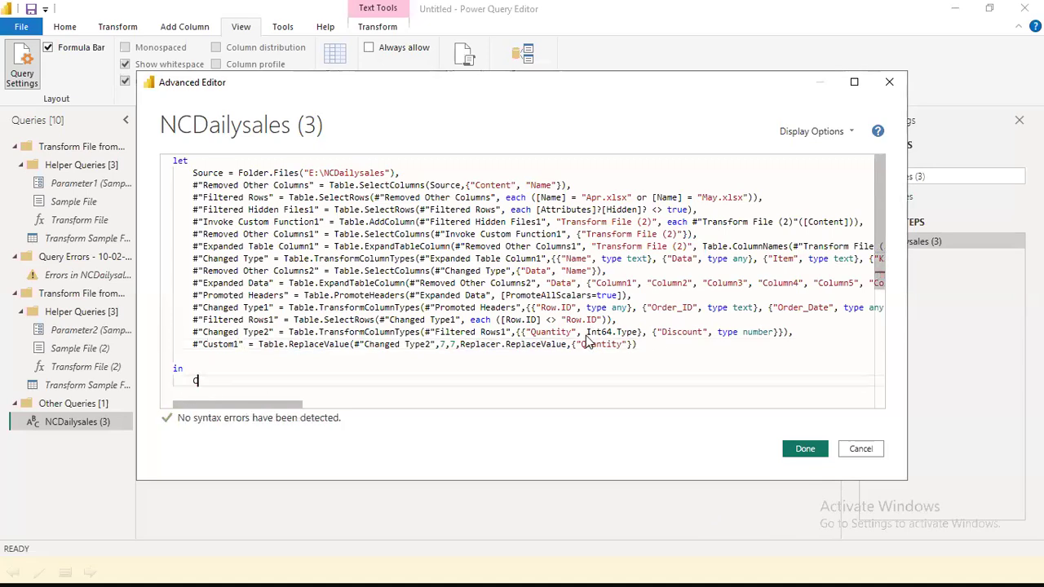
{"action": "type", "text": "ustom1"}
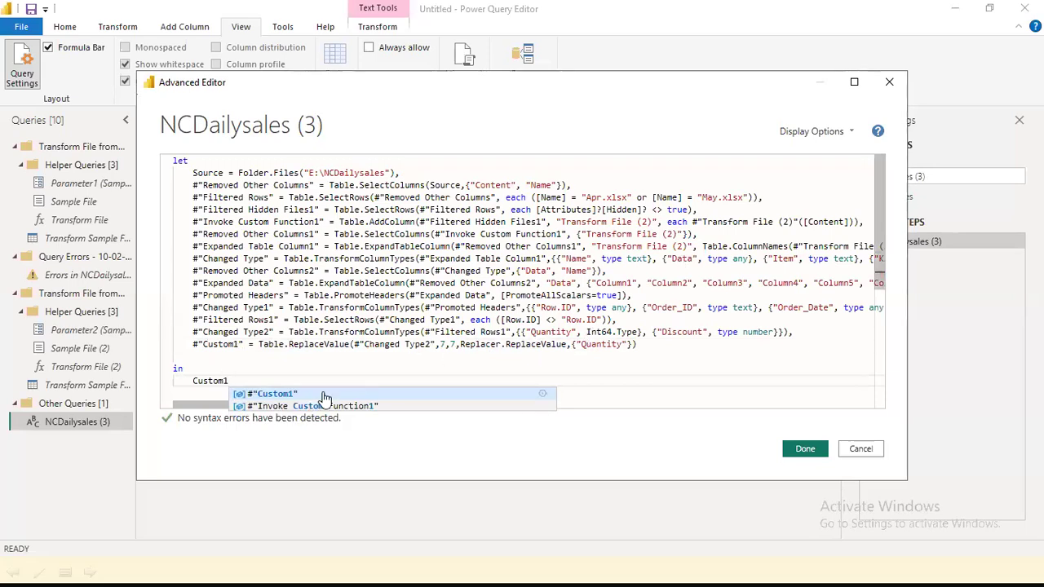
{"action": "left_click", "coordinate": [628, 399]}
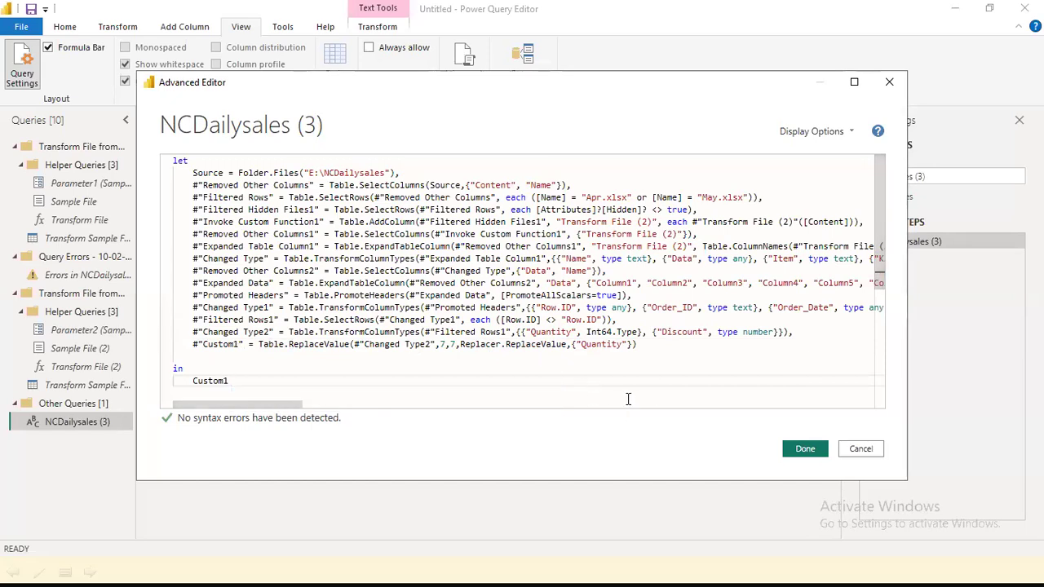
{"action": "left_click", "coordinate": [795, 449]}
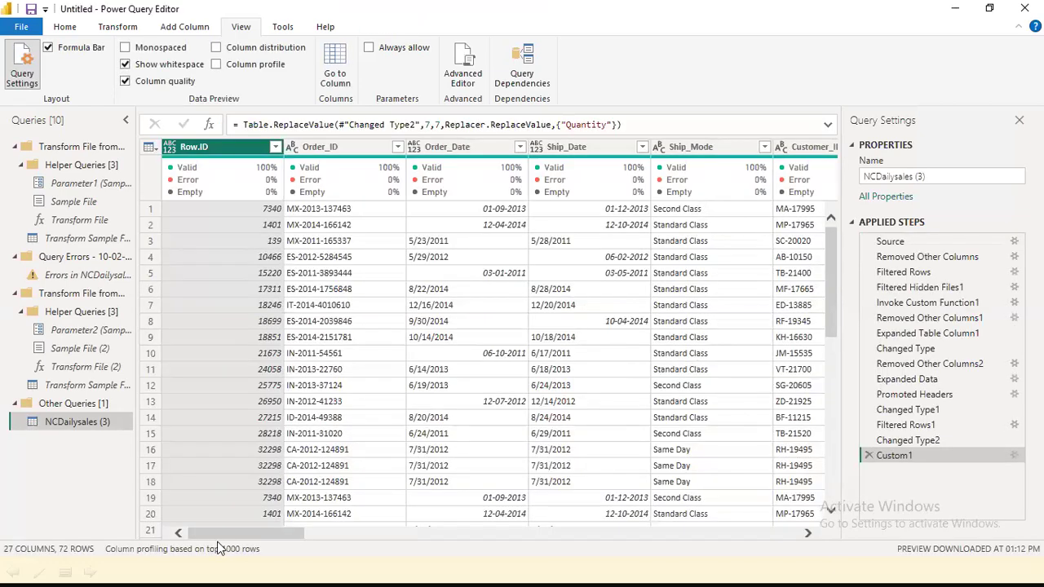
Examine the Sales and Quantity columns, the operations available for each, and the formula of the Custom1 step
{"action": "left_click_drag", "start_coordinate": [218, 534], "coordinate": [745, 536]}
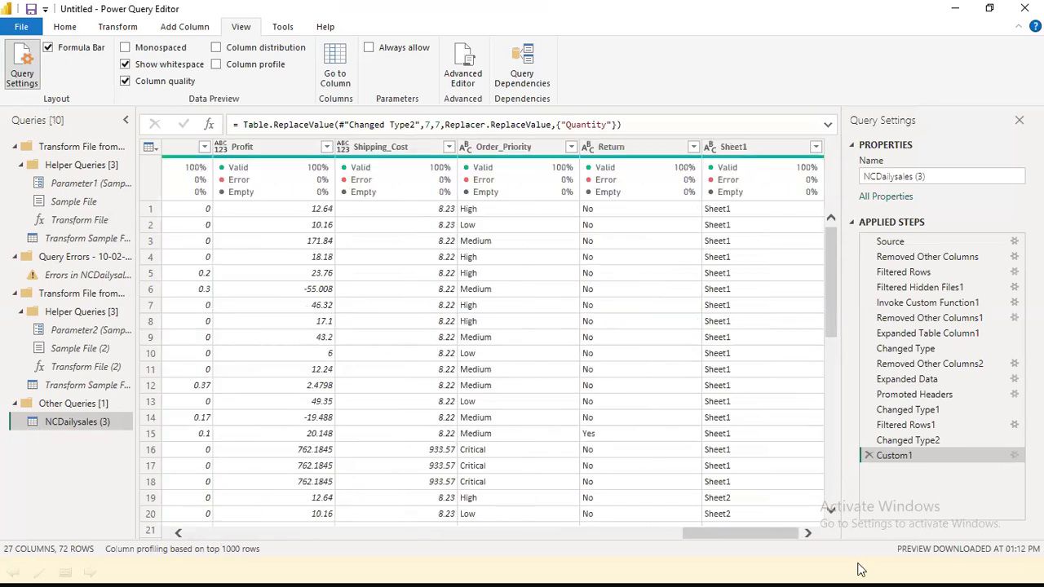
{"action": "left_click_drag", "start_coordinate": [726, 534], "coordinate": [649, 508]}
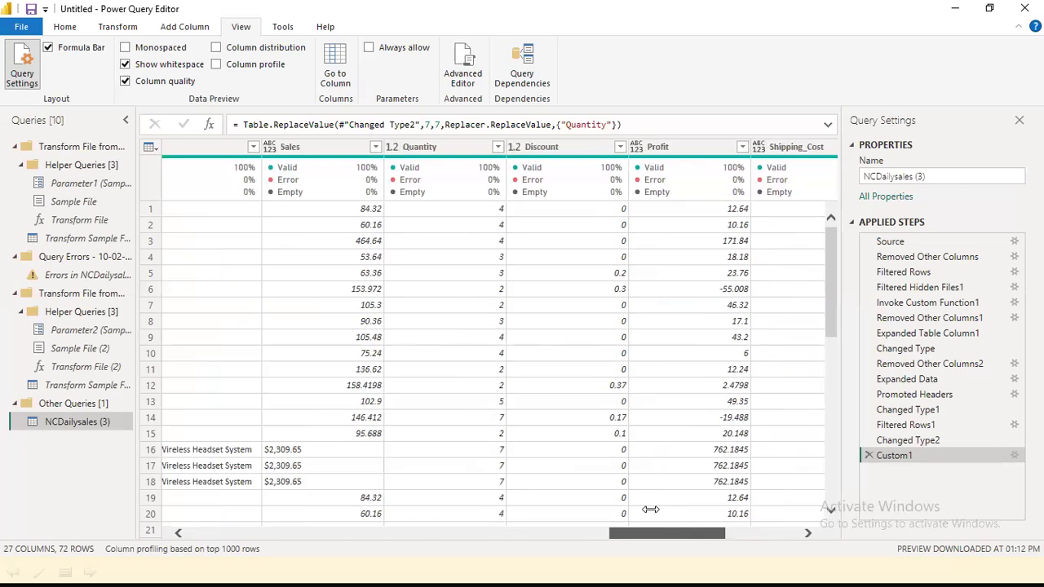
{"action": "right_click", "coordinate": [314, 155]}
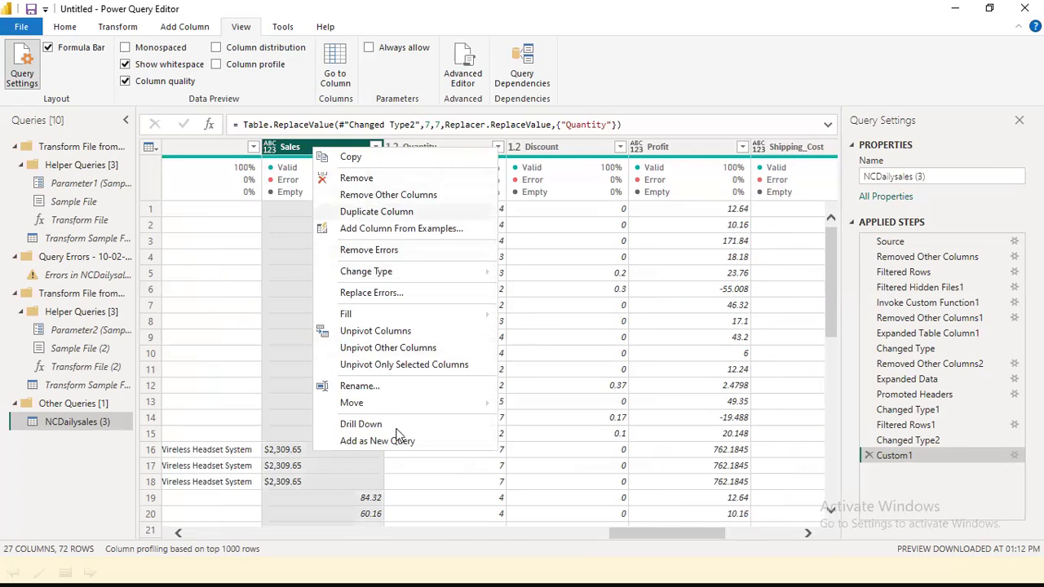
{"action": "left_click", "coordinate": [617, 93]}
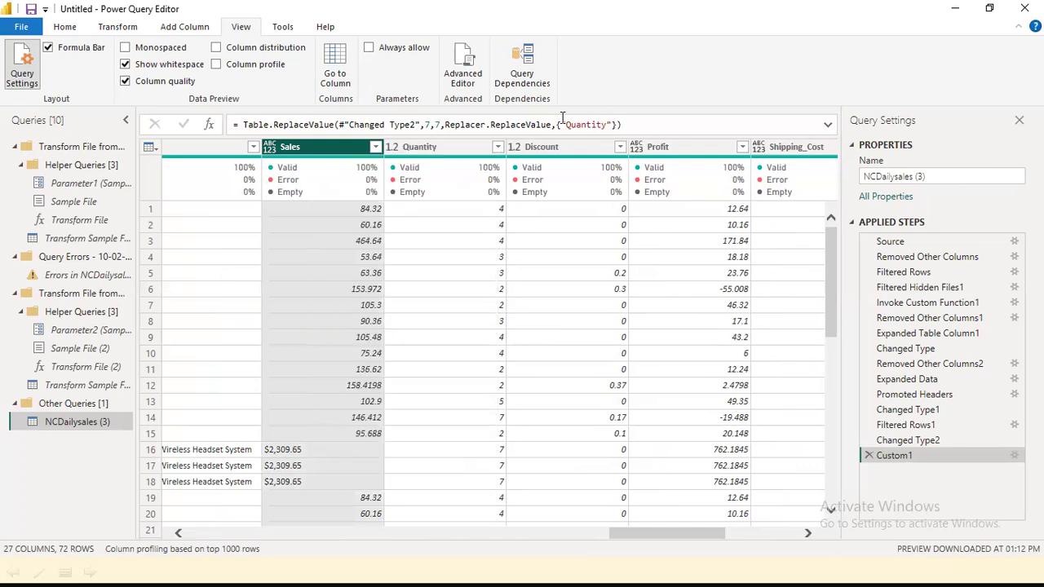
{"action": "right_click", "coordinate": [472, 147]}
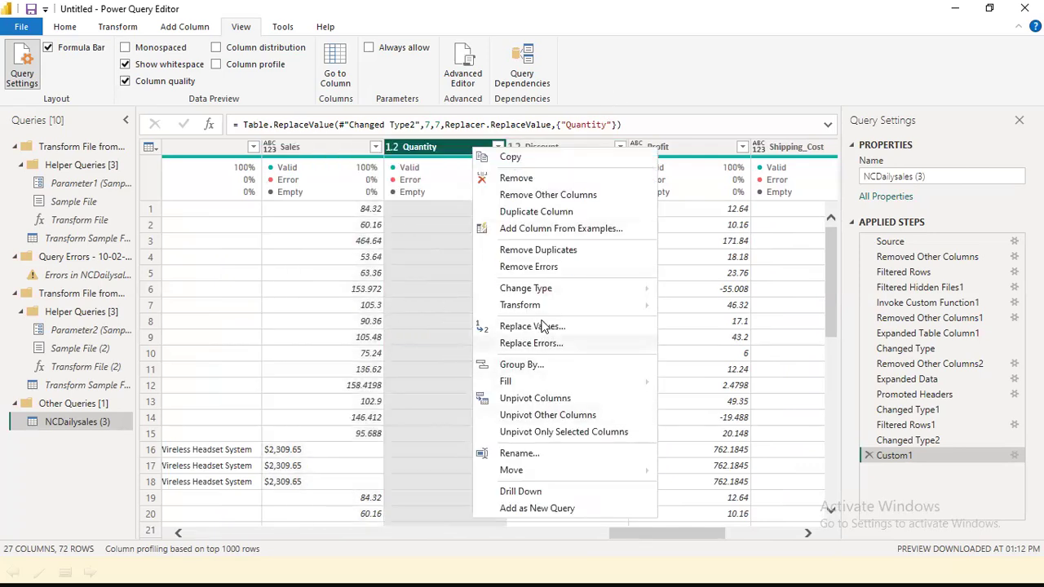
{"action": "left_click", "coordinate": [717, 98]}
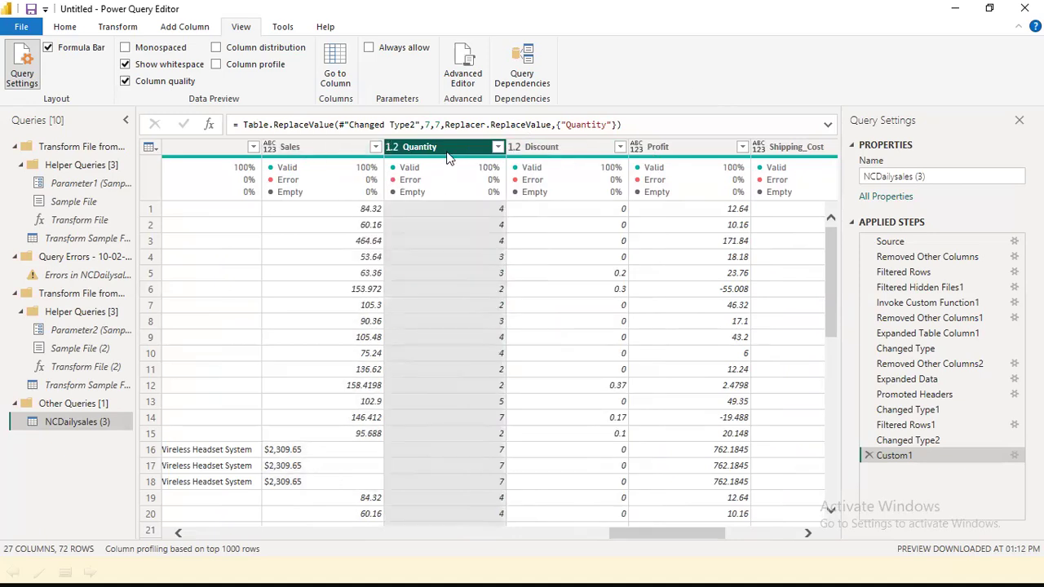
{"action": "left_click", "coordinate": [653, 127]}
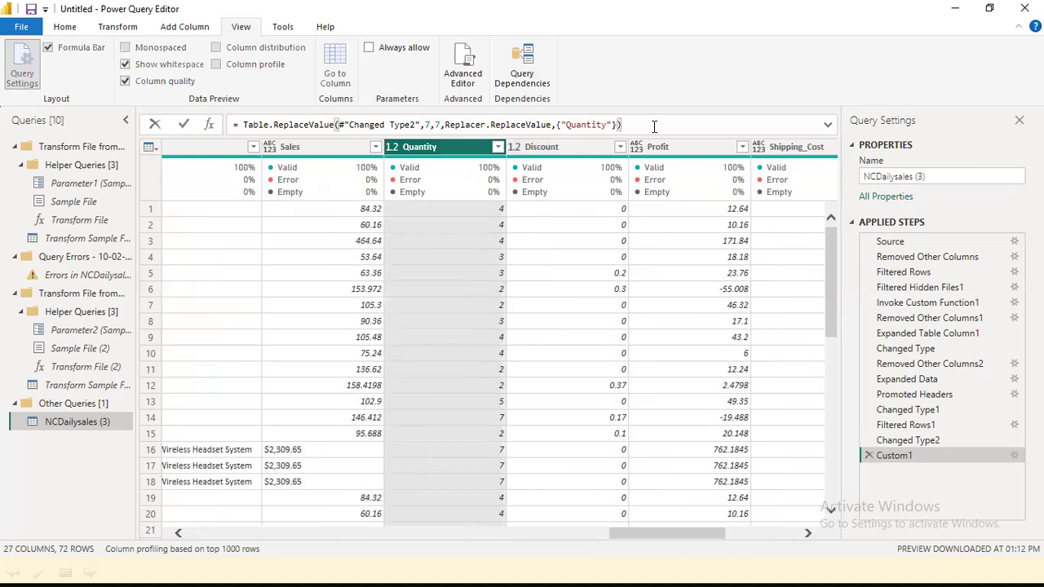
{"action": "left_click_drag", "start_coordinate": [624, 126], "coordinate": [204, 131]}
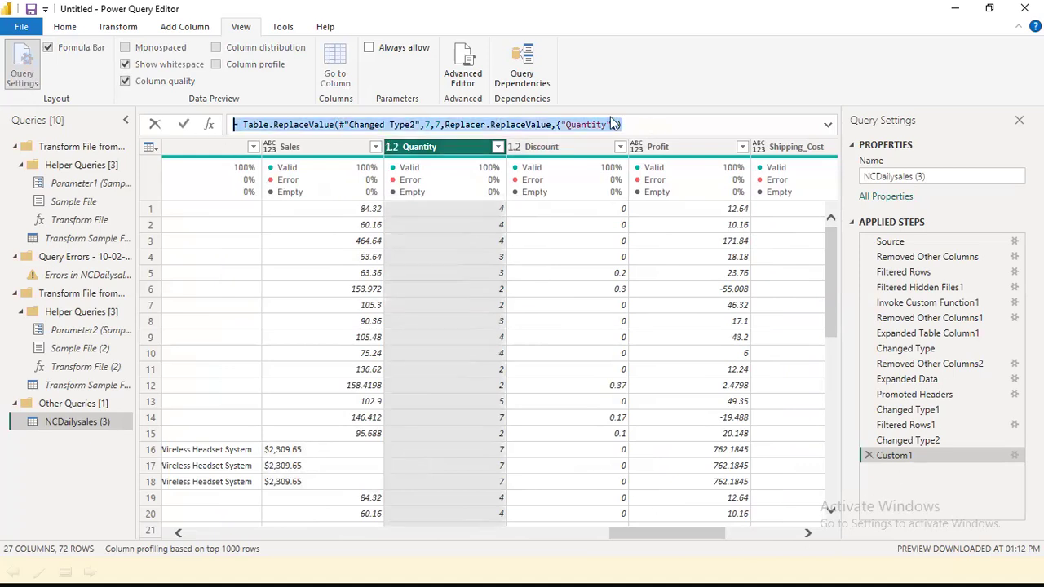
Reopen the query code and make the Custom1 ReplaceValue call replace "$" with an empty text ""
{"action": "left_click", "coordinate": [463, 65]}
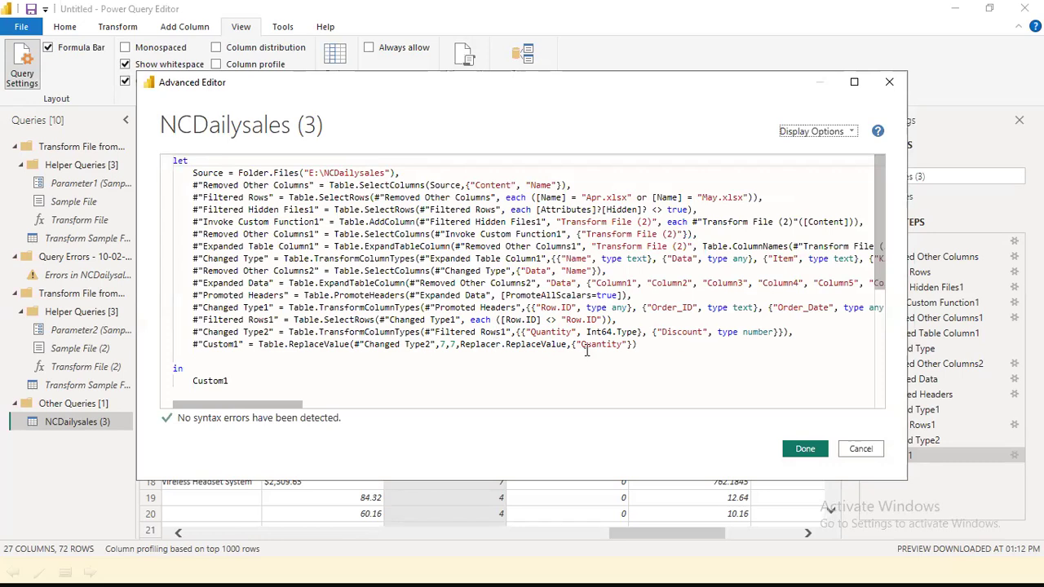
{"action": "left_click", "coordinate": [444, 343]}
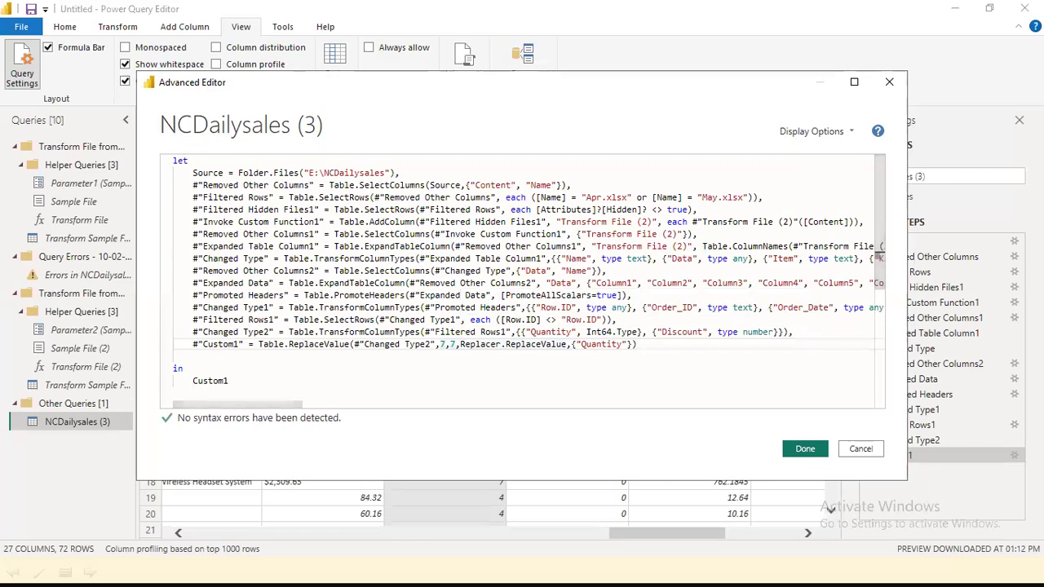
{"action": "key", "text": "Delete"}
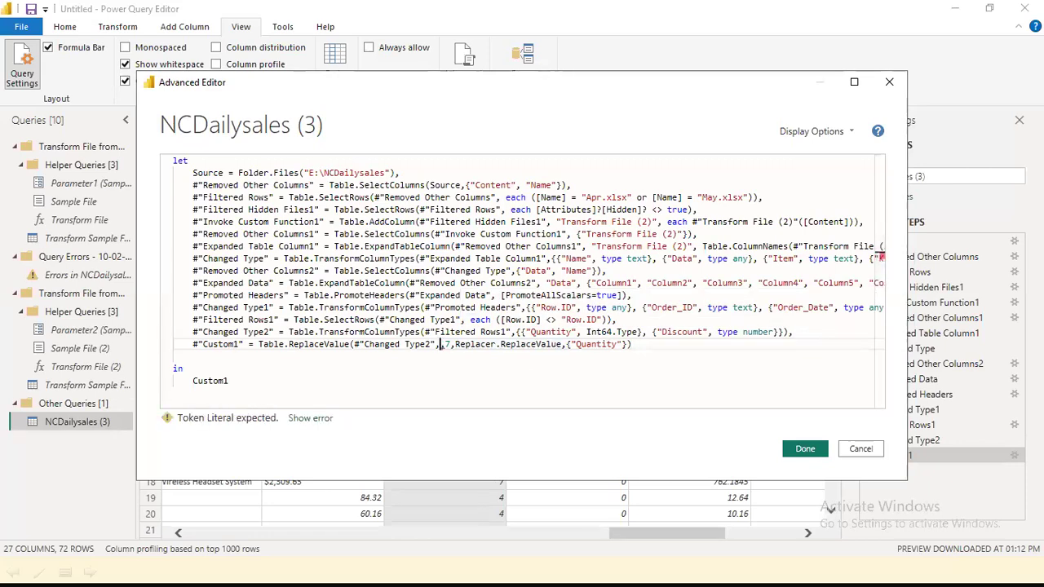
{"action": "type", "text": "\"$"}
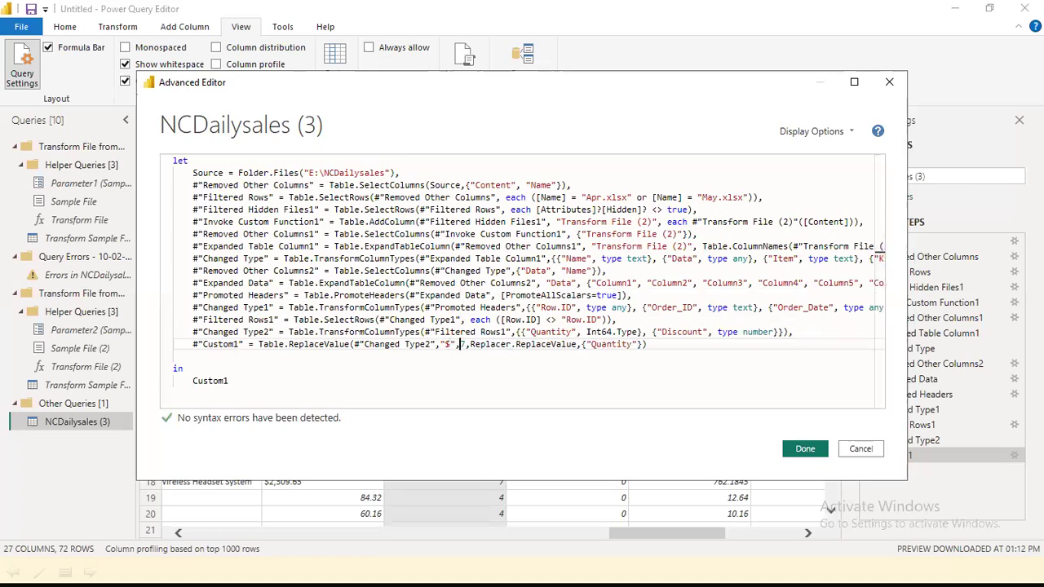
{"action": "key", "text": "BackSpace"}
{"action": "type", "text": "\""}
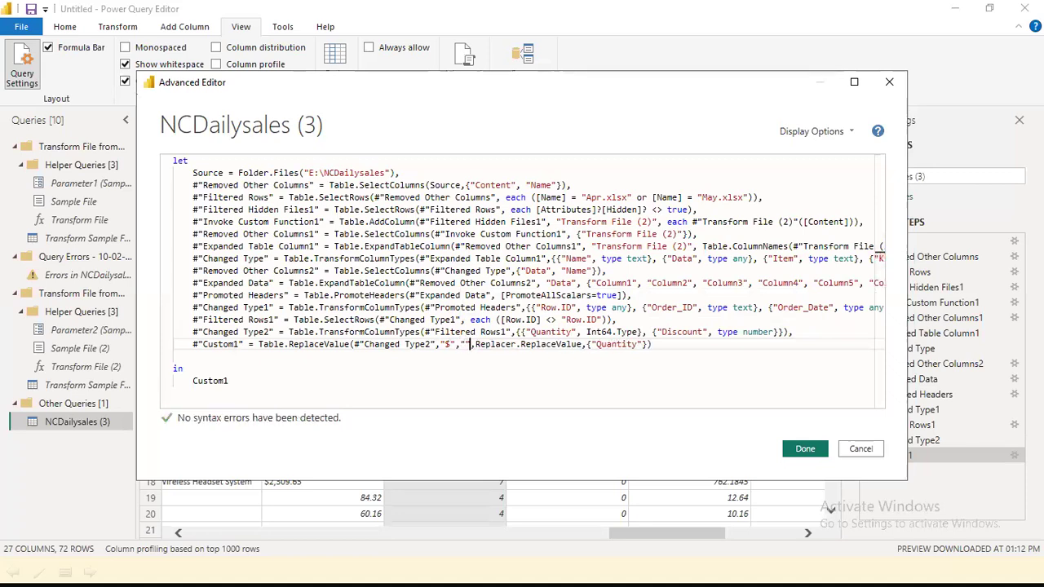
{"action": "key", "text": "Down"}
{"action": "key", "text": "Down"}
{"action": "key", "text": "Down"}
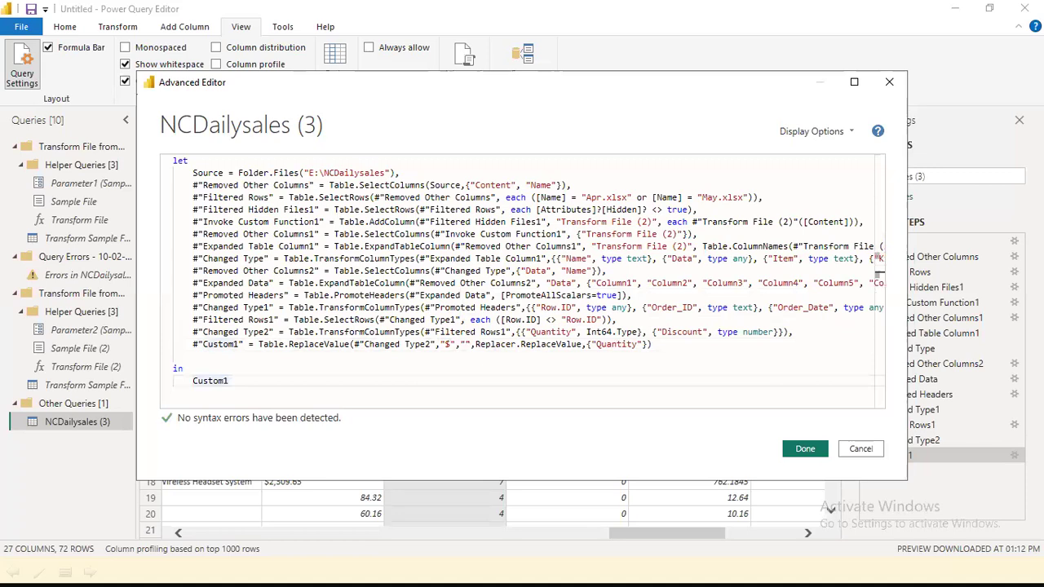
Change the target column of the Custom1 ReplaceValue call from Quantity to "Sales" and apply the query code
{"action": "left_click", "coordinate": [640, 346]}
{"action": "key", "text": "BackSpace"}
{"action": "key", "text": "BackSpace"}
{"action": "key", "text": "BackSpace"}
{"action": "key", "text": "BackSpace"}
{"action": "key", "text": "BackSpace"}
{"action": "key", "text": "BackSpace"}
{"action": "key", "text": "BackSpace"}
{"action": "key", "text": "BackSpace"}
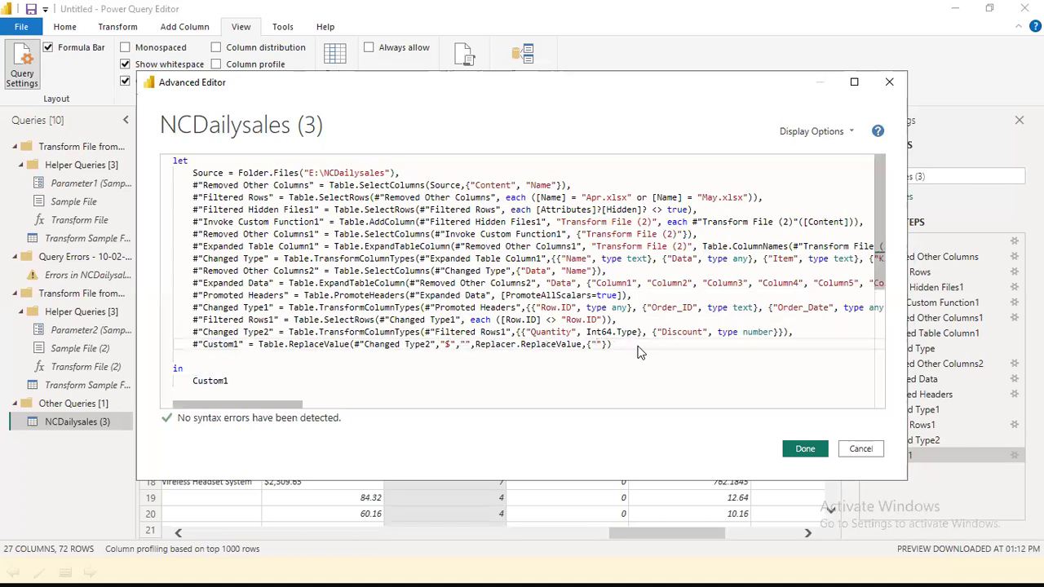
{"action": "type", "text": "Sales"}
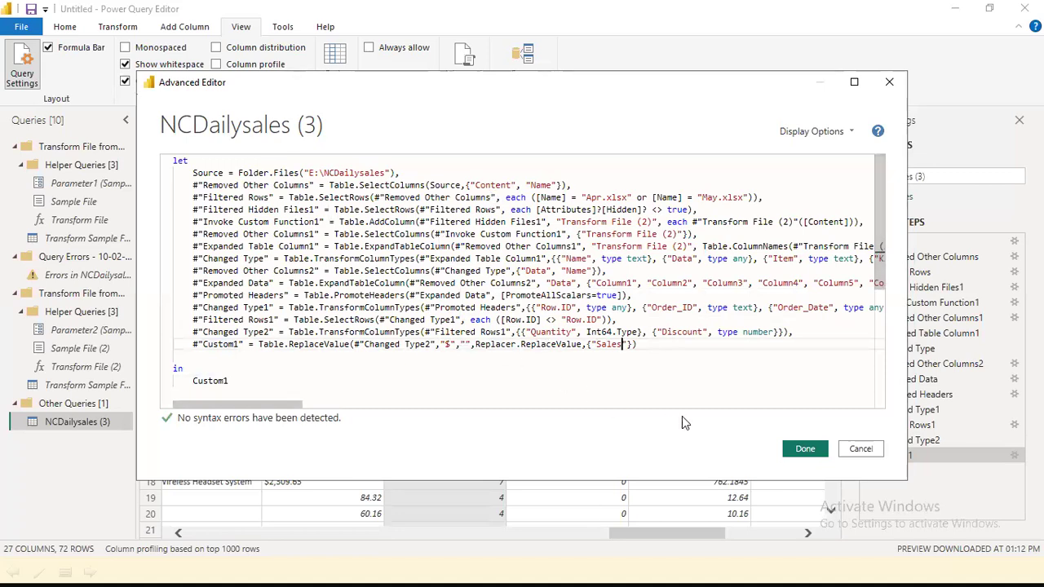
{"action": "left_click", "coordinate": [804, 449]}
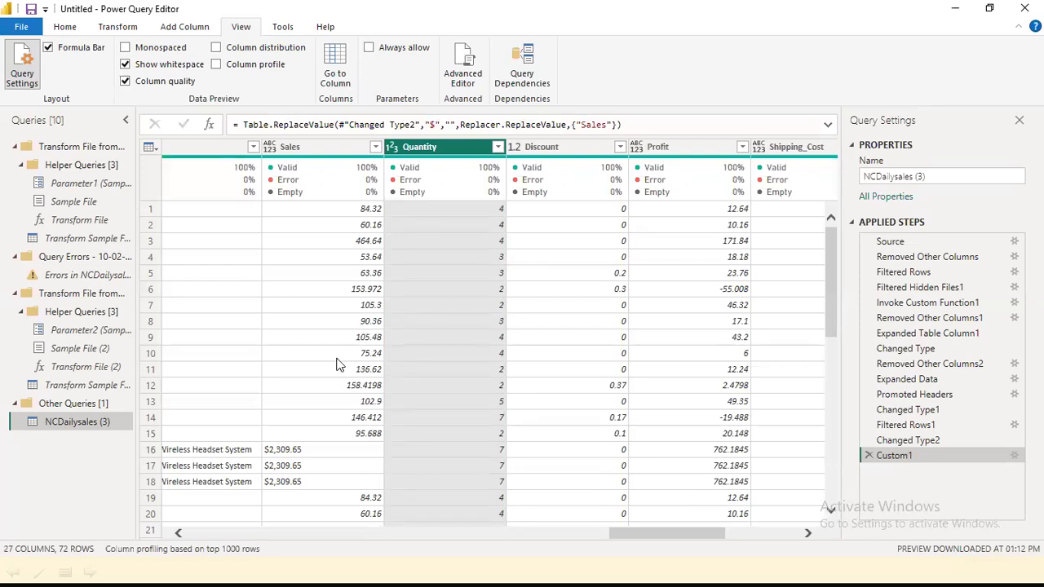
Change the data type of the Sales column to decimal number
{"action": "left_click", "coordinate": [315, 145]}
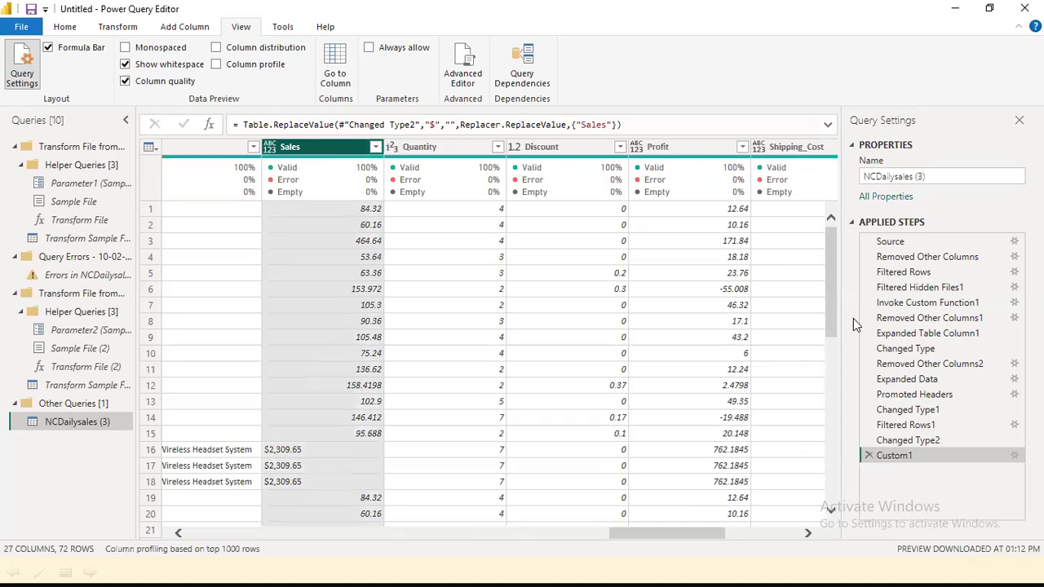
{"action": "left_click", "coordinate": [667, 129]}
{"action": "key", "text": "Return"}
{"action": "left_click", "coordinate": [273, 151]}
{"action": "left_click", "coordinate": [298, 163]}
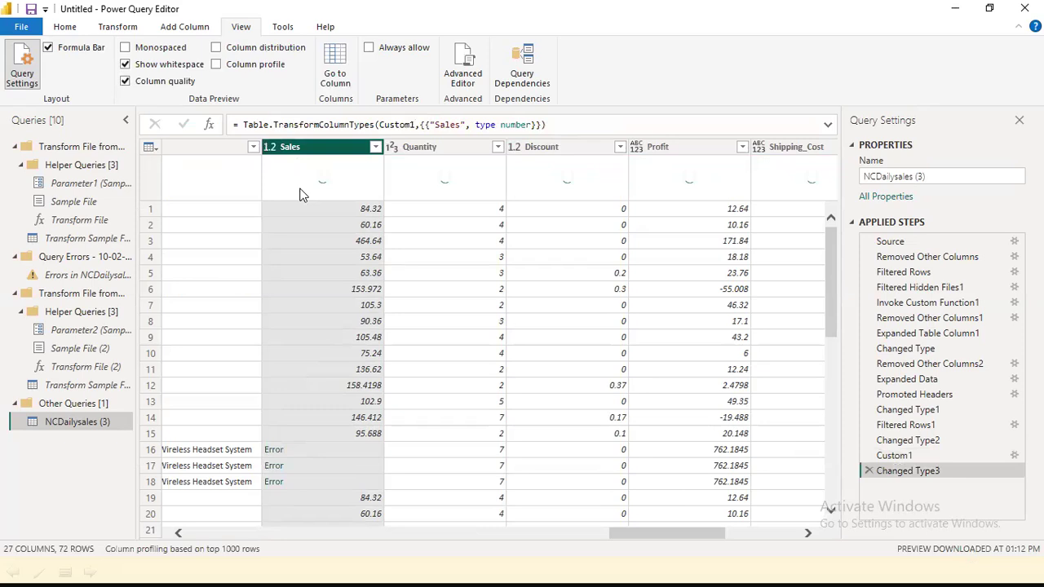
Review the Sales filter values without filtering, and remove the rows with errors in the Sales column
{"action": "left_click", "coordinate": [375, 147]}
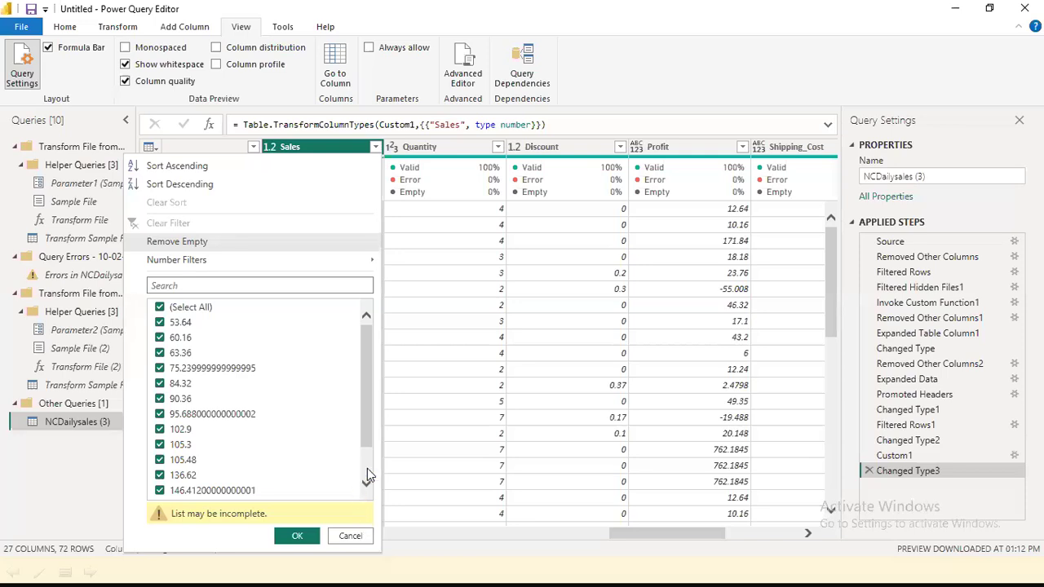
{"action": "scroll", "coordinate": [367, 477], "scroll_direction": "down", "scroll_amount": 1}
{"action": "left_click", "coordinate": [351, 536]}
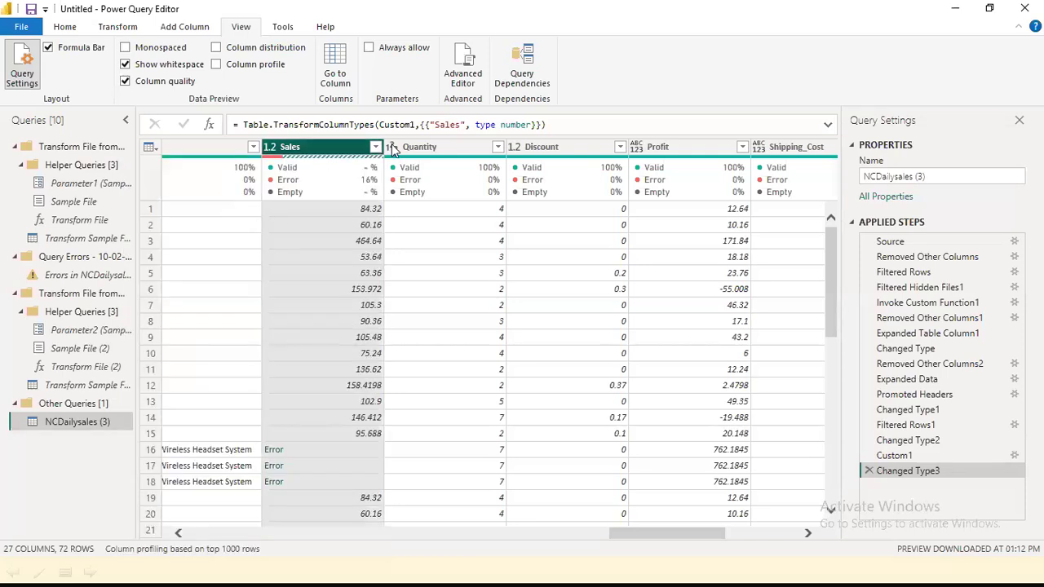
{"action": "right_click", "coordinate": [323, 149]}
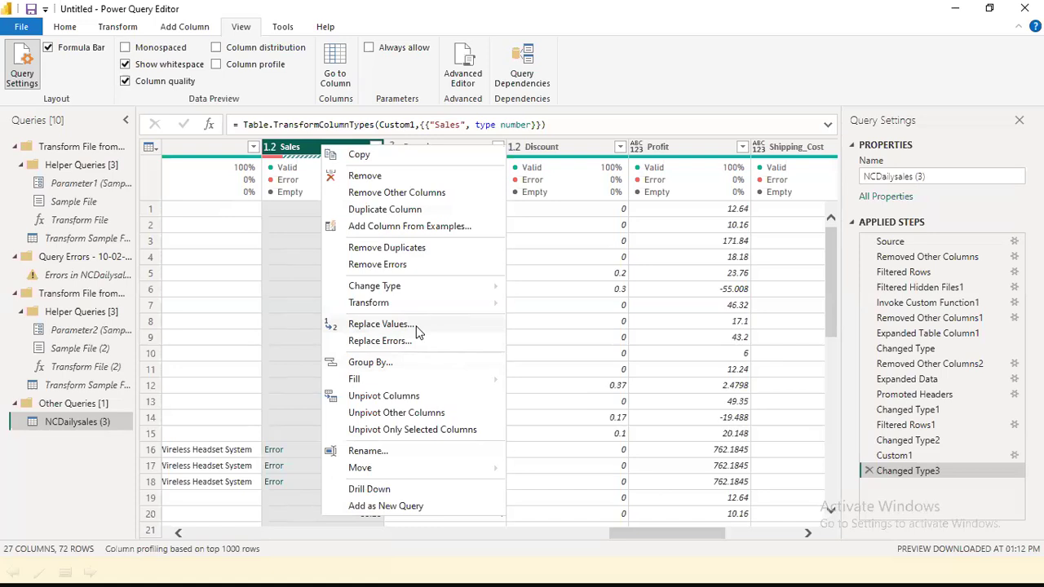
{"action": "left_click", "coordinate": [403, 263]}
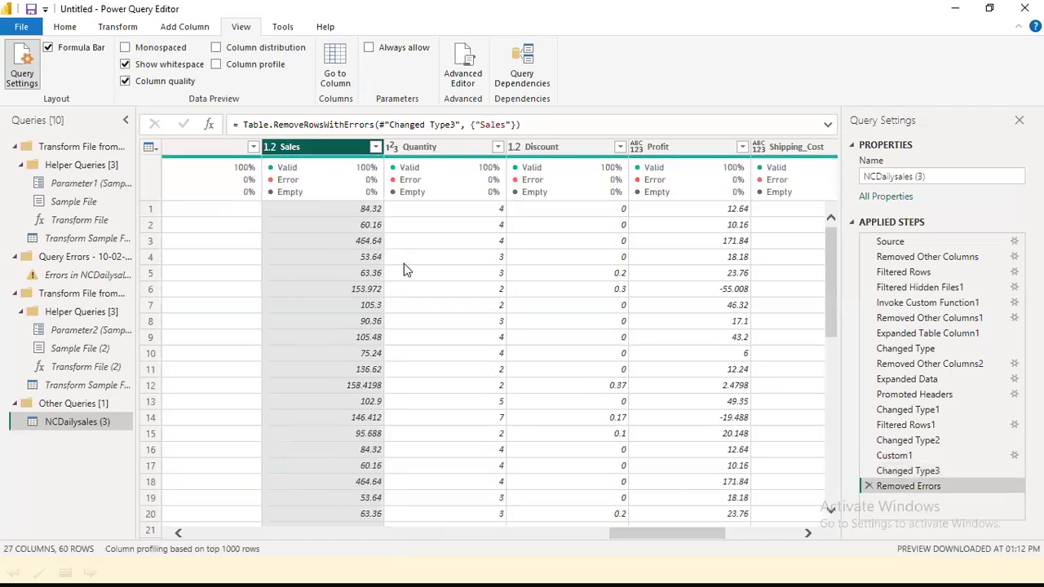
Open the query code and trace which earlier step each line refers to, from Changed Type1 through Removed Errors
{"action": "left_click_drag", "start_coordinate": [632, 534], "coordinate": [791, 489]}
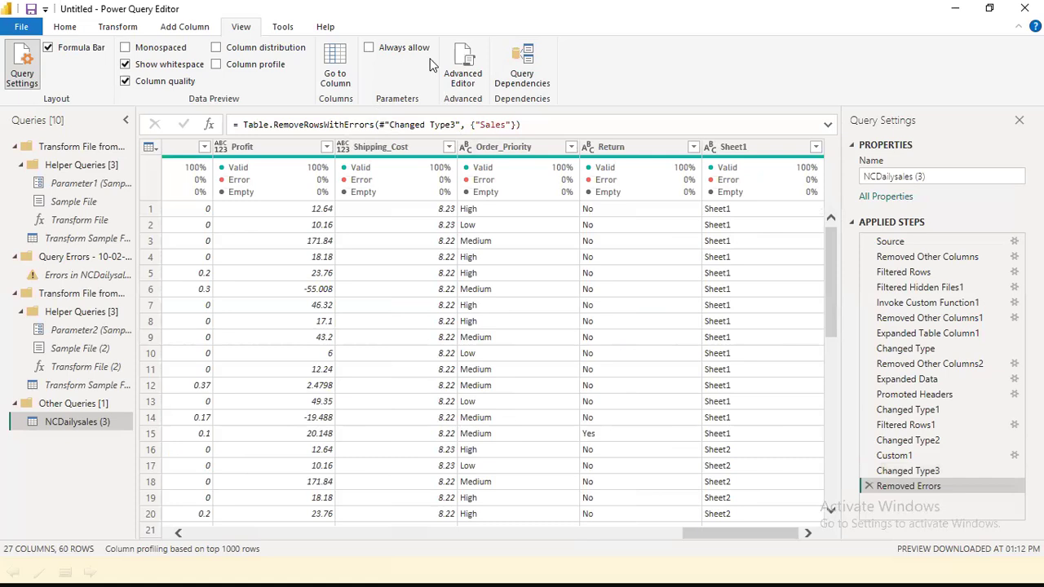
{"action": "left_click", "coordinate": [466, 82]}
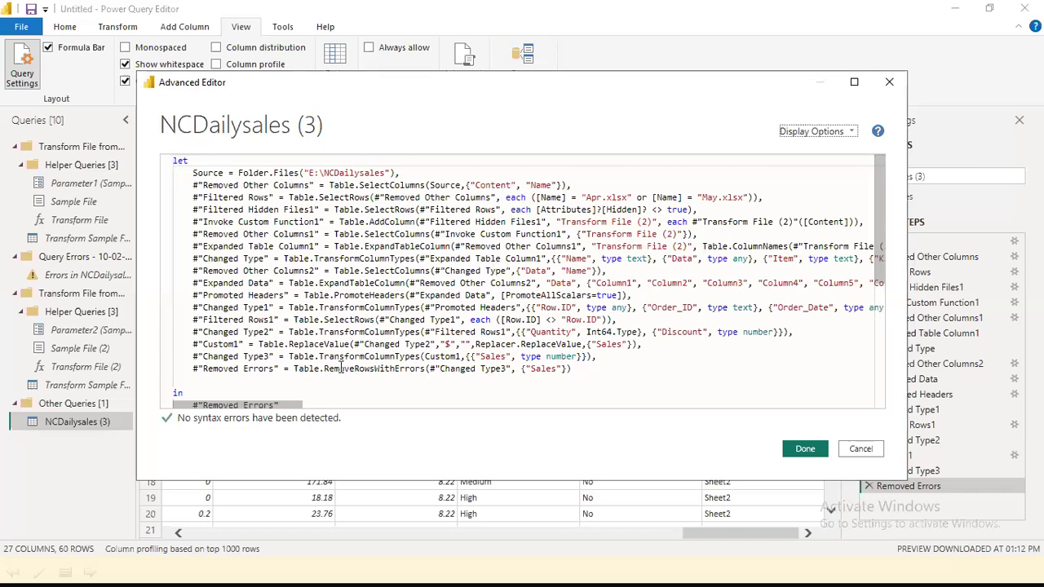
{"action": "left_click", "coordinate": [605, 364]}
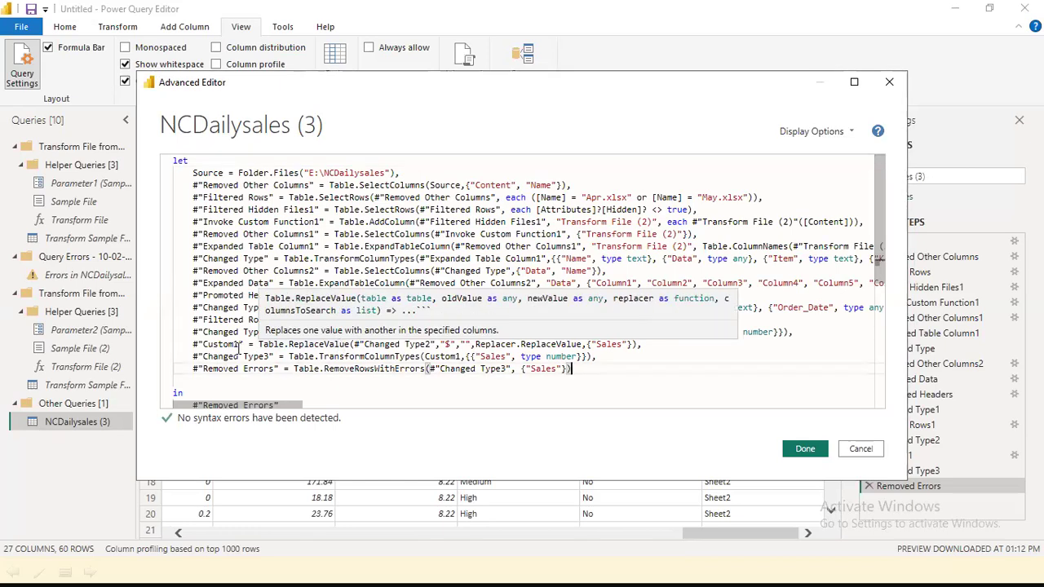
{"action": "double_click", "coordinate": [450, 356]}
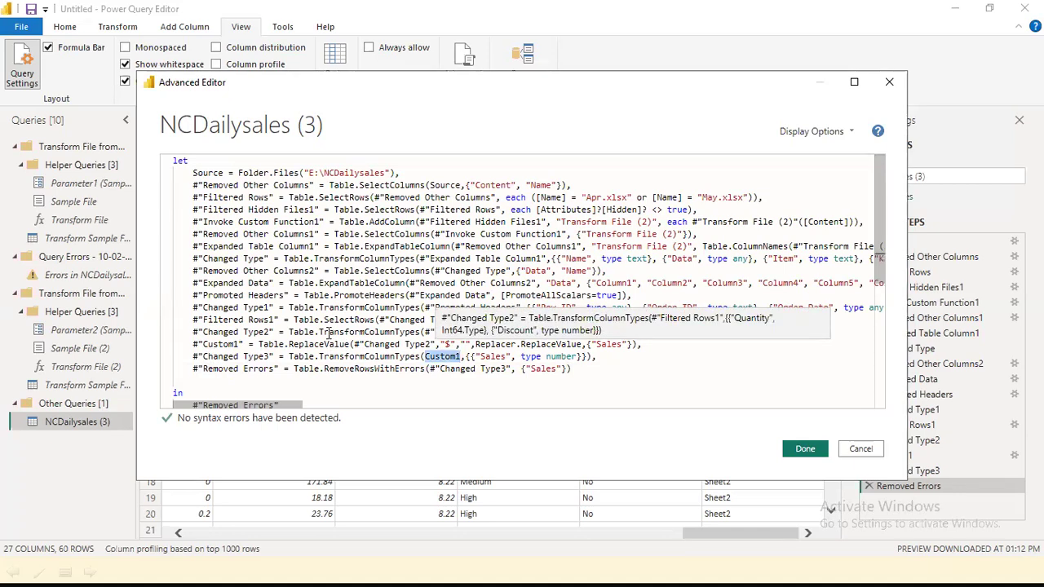
{"action": "left_click", "coordinate": [519, 339]}
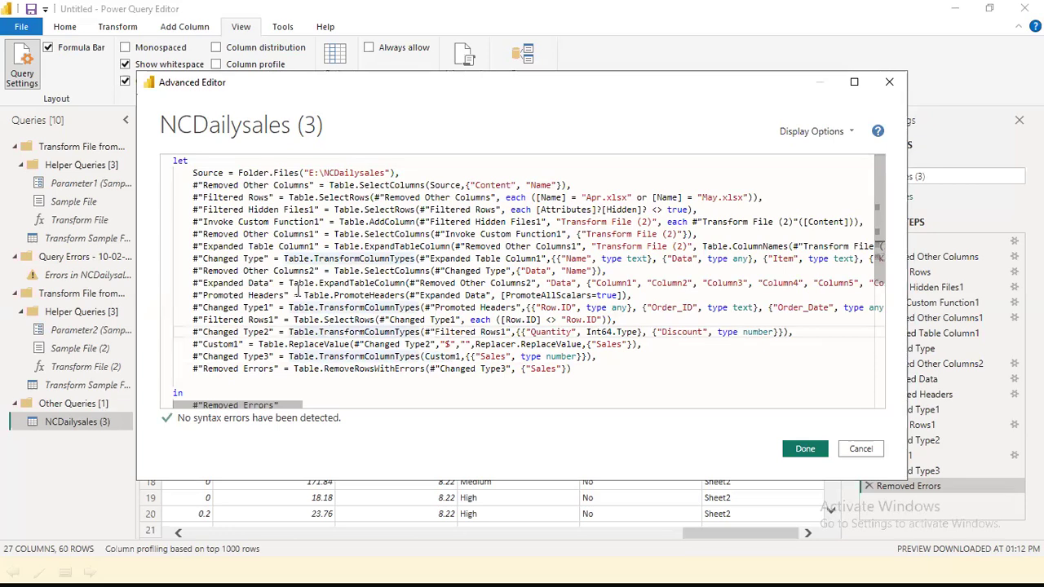
{"action": "left_click", "coordinate": [260, 319]}
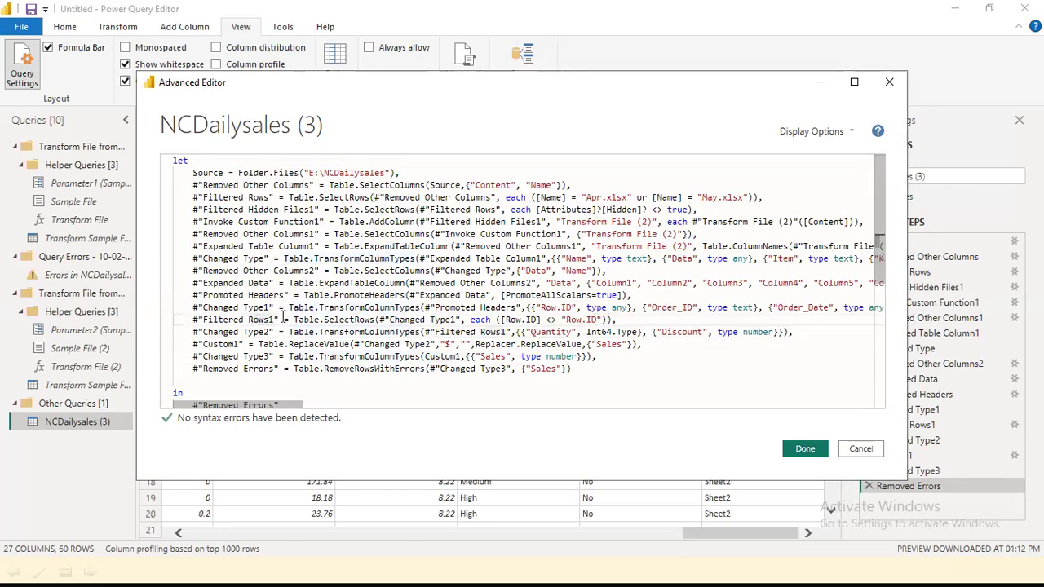
{"action": "left_click", "coordinate": [258, 308]}
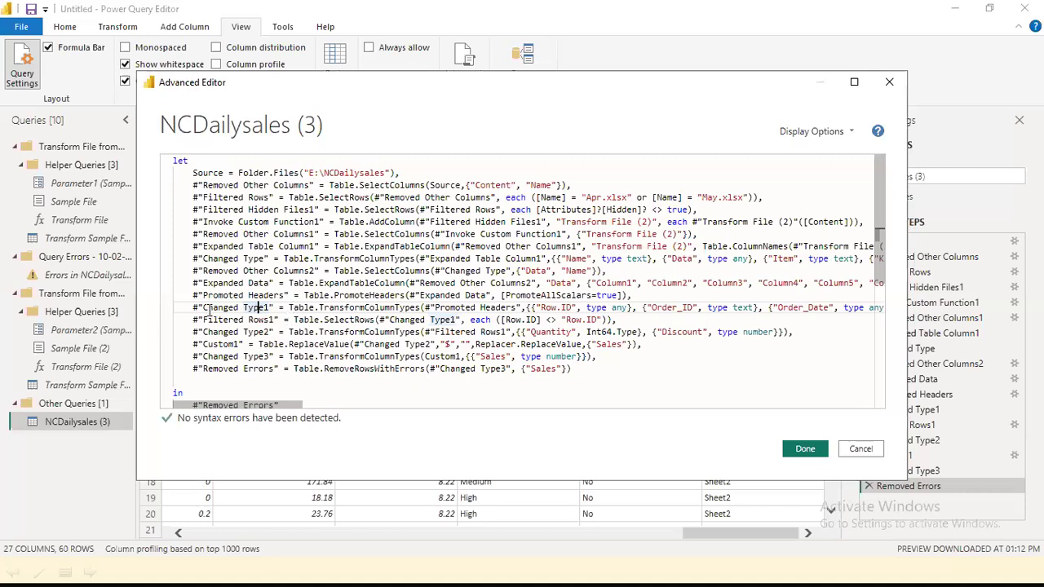
{"action": "left_click_drag", "start_coordinate": [202, 309], "coordinate": [270, 308]}
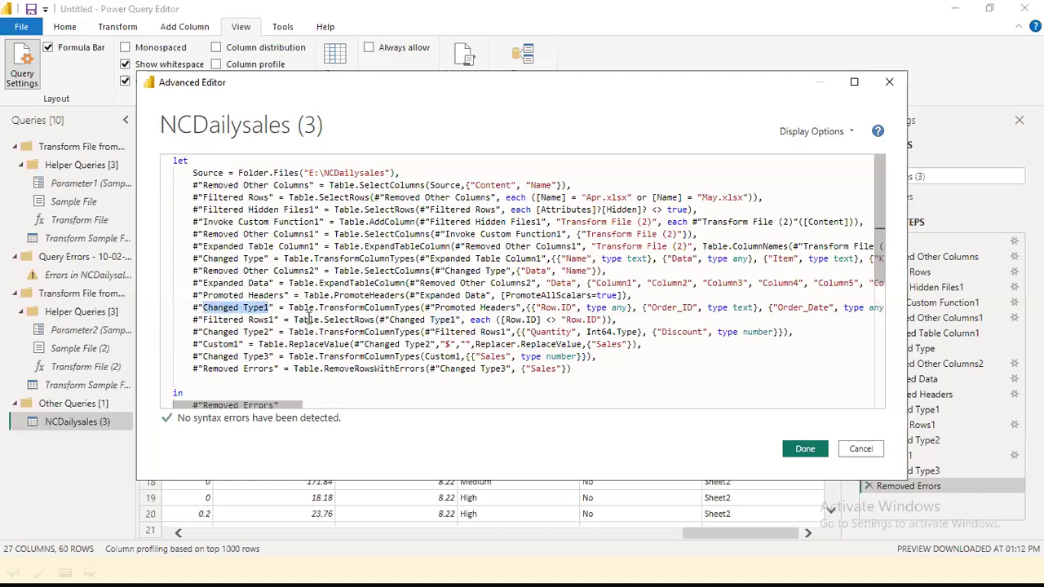
Change the source table of the Custom1 ReplaceValue call to #"Changed Type1" and apply the query code
{"action": "left_click", "coordinate": [364, 344]}
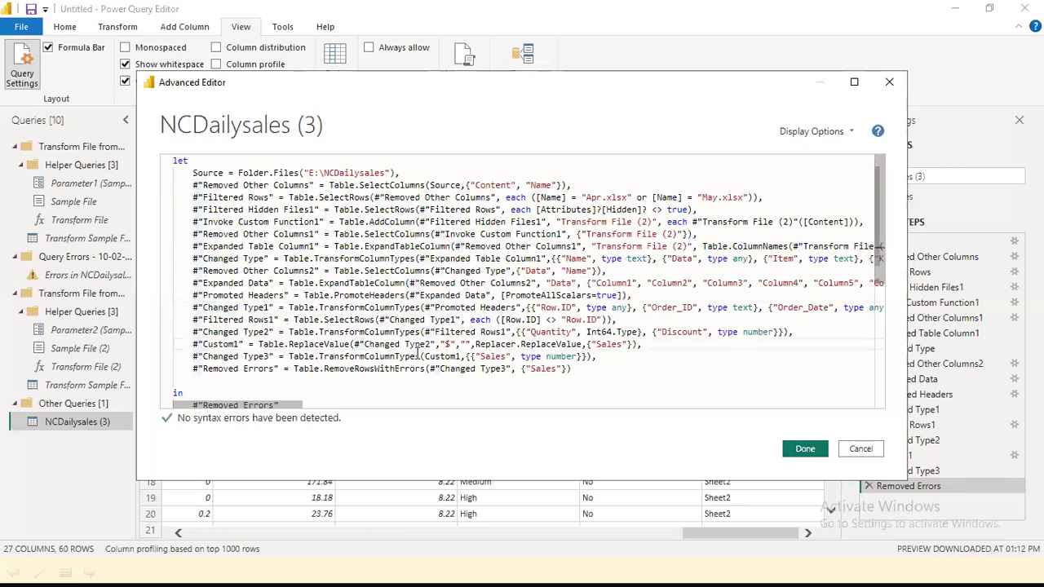
{"action": "left_click", "coordinate": [430, 344]}
{"action": "key", "text": "BackSpace"}
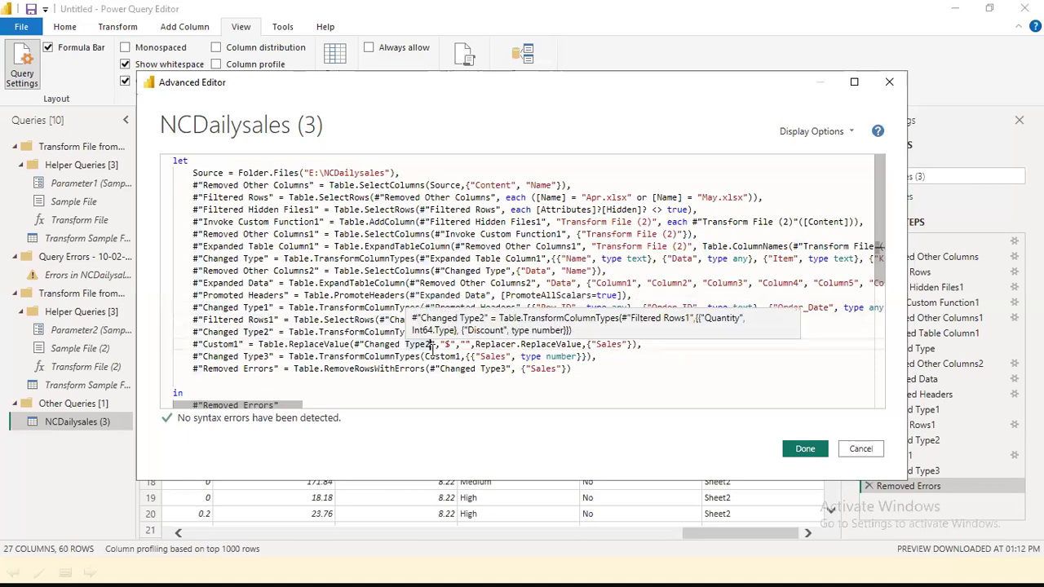
{"action": "type", "text": "1"}
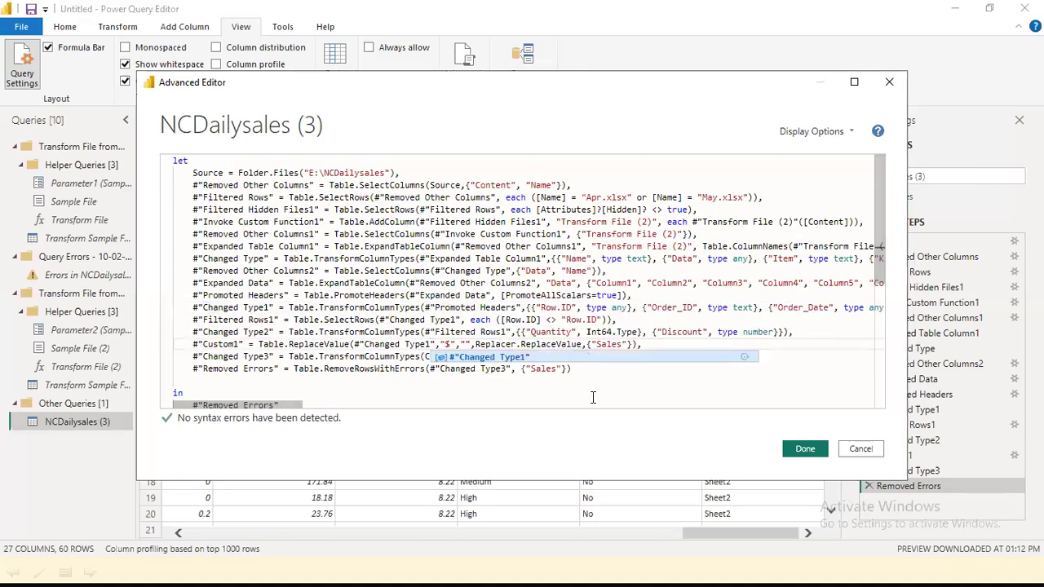
{"action": "left_click", "coordinate": [799, 446]}
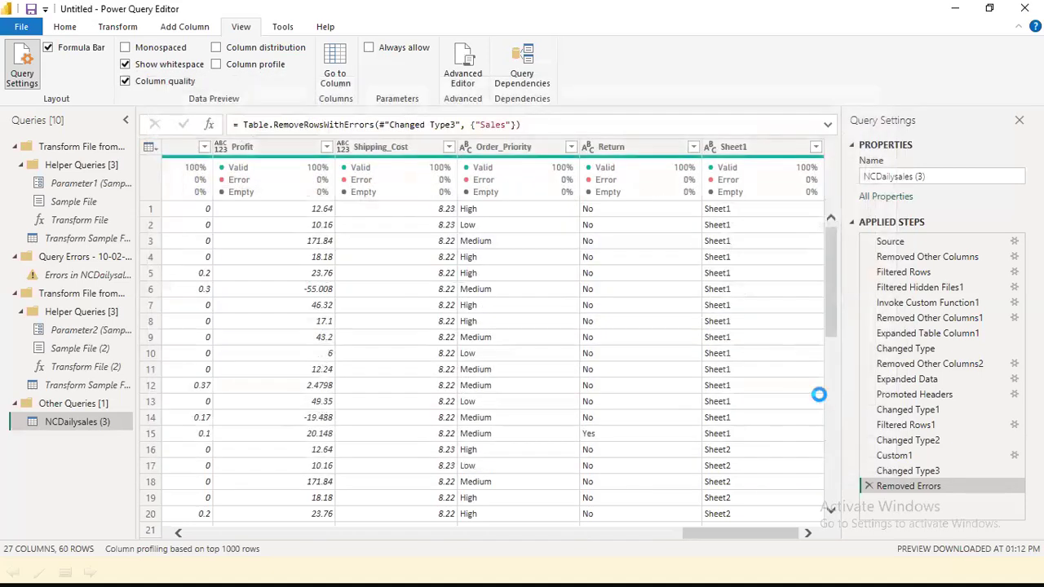
Examine the Sales, Quantity and Discount columns in the query preview down the rows
{"action": "left_click_drag", "start_coordinate": [700, 534], "coordinate": [609, 503]}
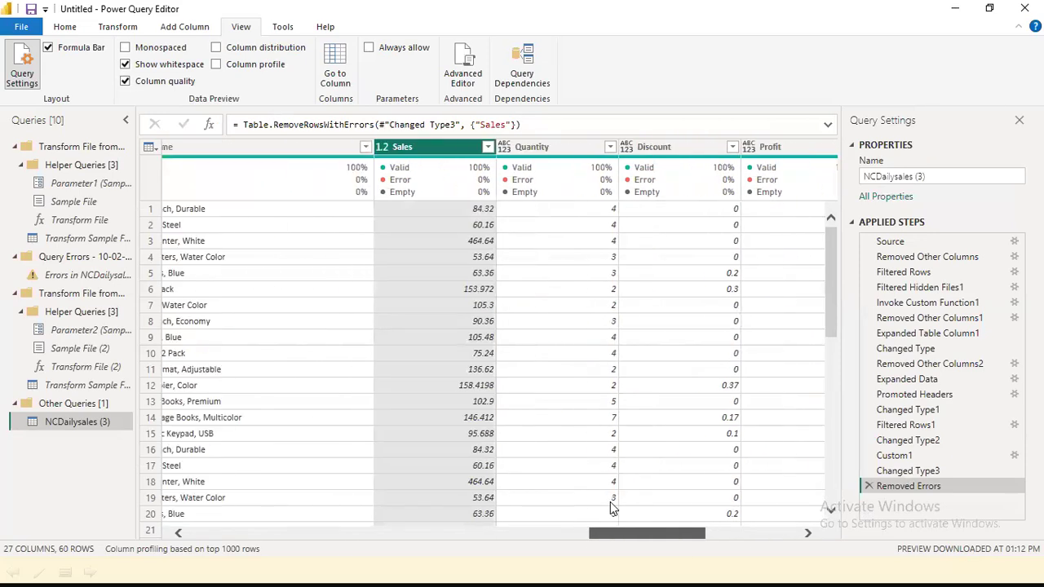
{"action": "scroll", "coordinate": [446, 305], "scroll_direction": "down", "scroll_amount": 5}
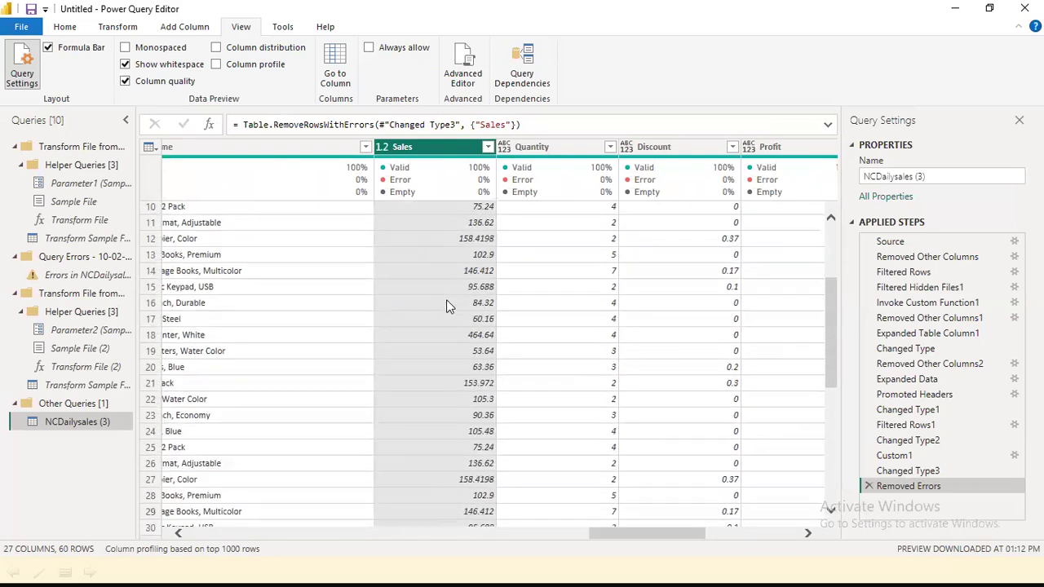
{"action": "scroll", "coordinate": [446, 303], "scroll_direction": "up", "scroll_amount": 5}
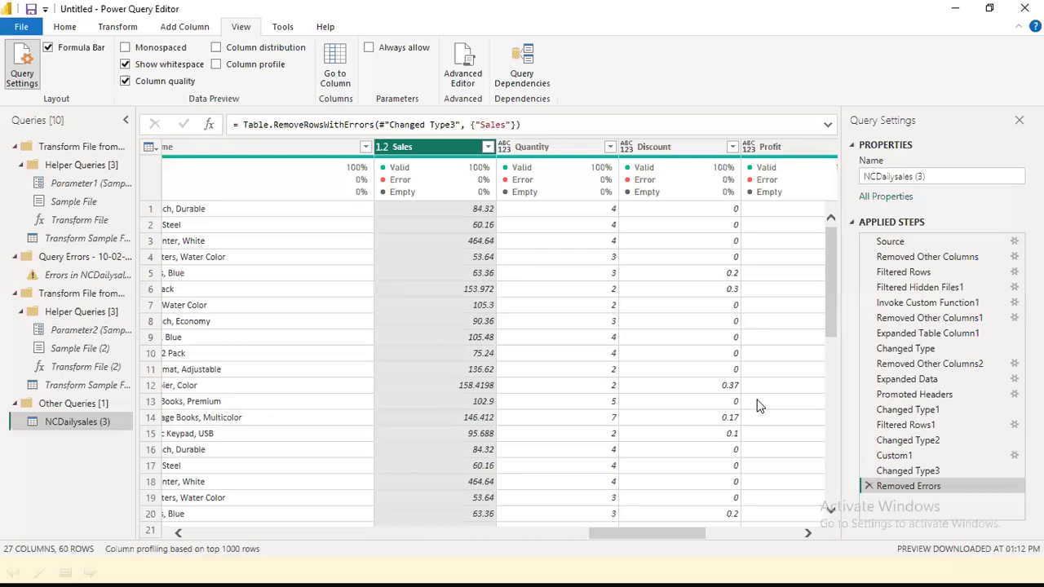
{"action": "left_click", "coordinate": [908, 472]}
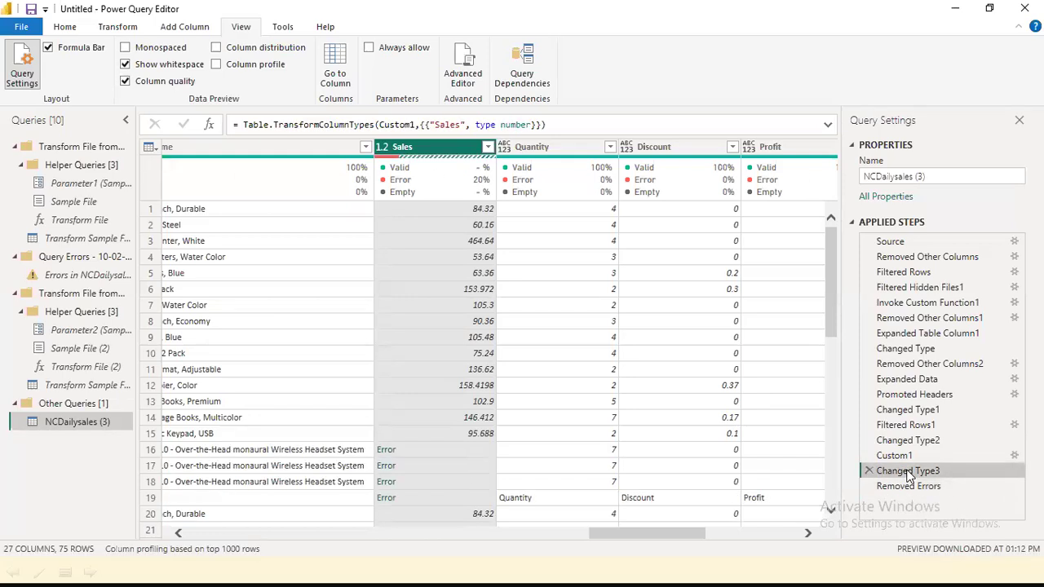
{"action": "right_click", "coordinate": [908, 473]}
{"action": "left_click", "coordinate": [869, 470]}
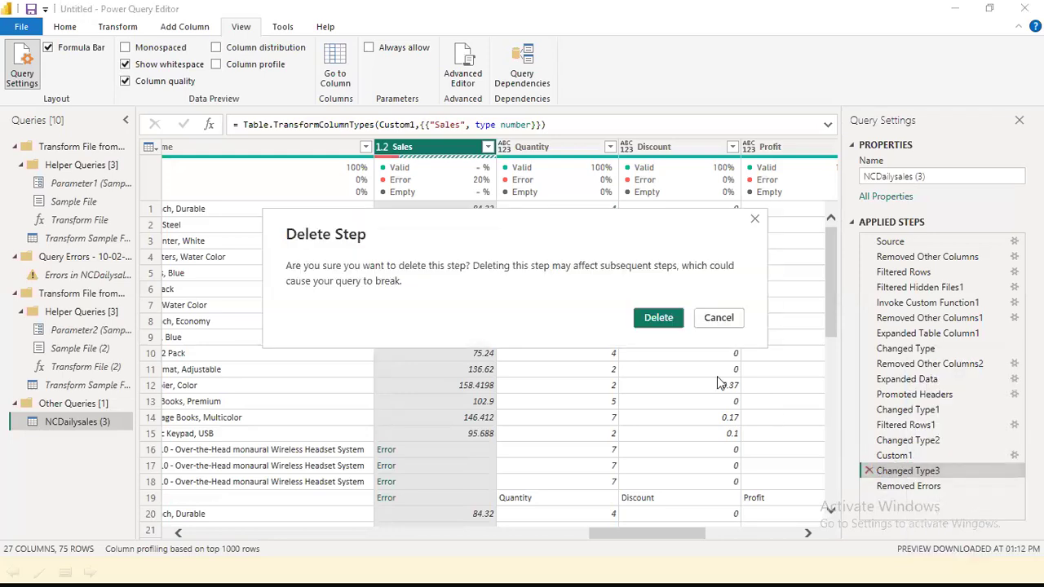
{"action": "key", "text": "Escape"}
Compare the query preview at the Custom1, Changed Type3 and Removed Errors applied steps
{"action": "left_click_drag", "start_coordinate": [911, 452], "coordinate": [915, 470]}
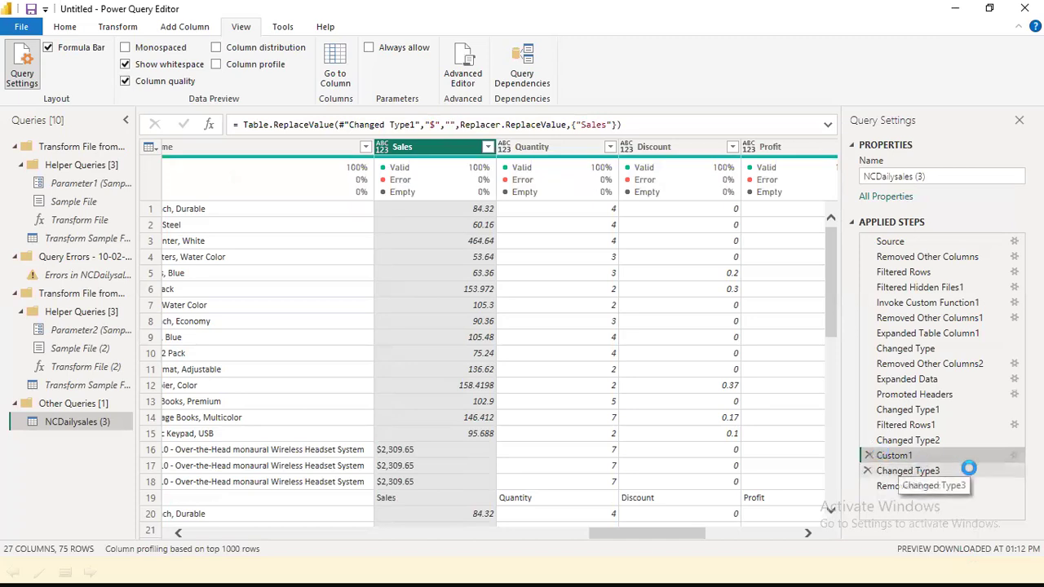
{"action": "left_click", "coordinate": [897, 471]}
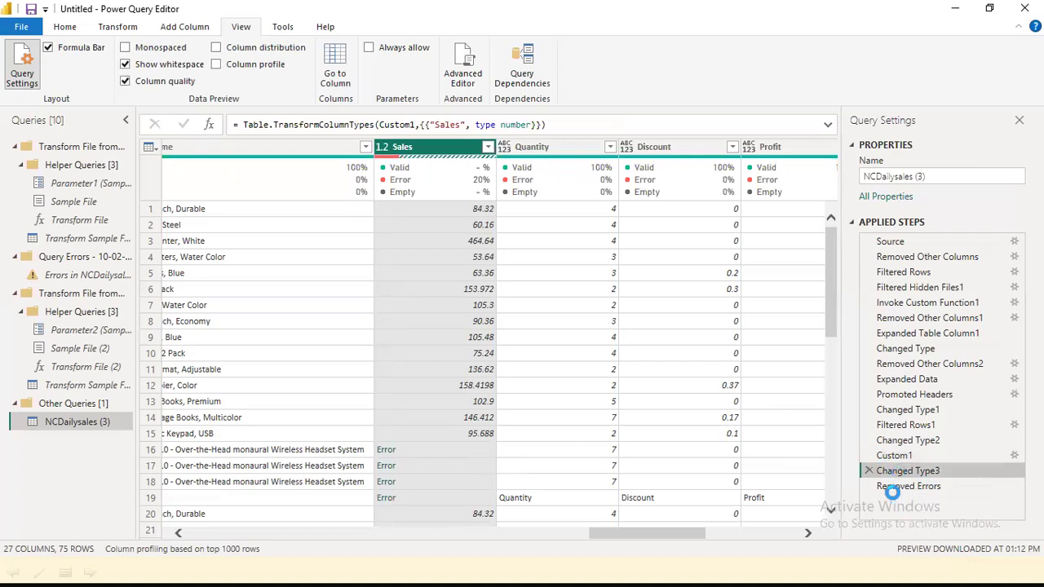
{"action": "left_click", "coordinate": [892, 487]}
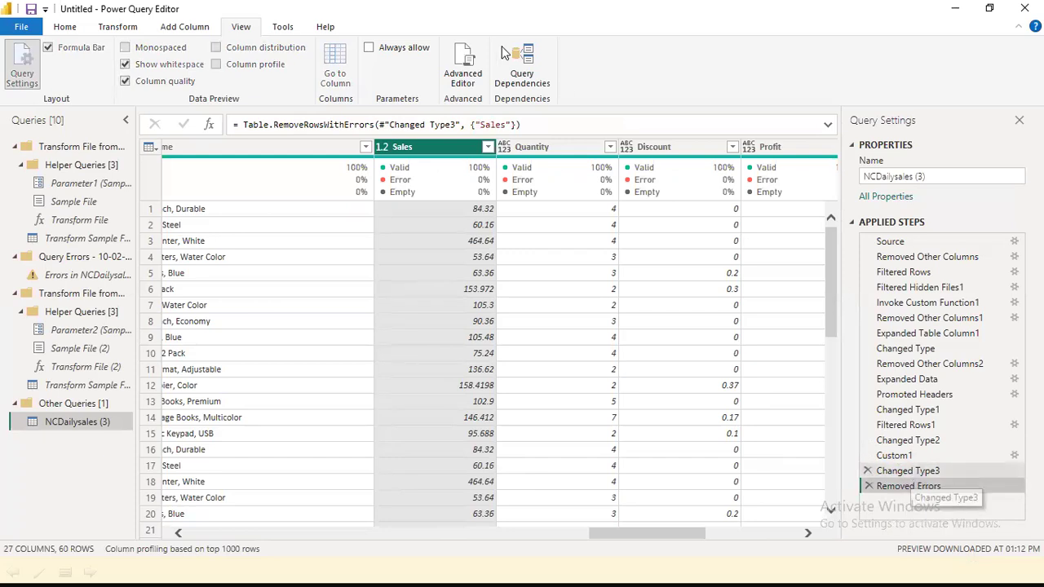
{"action": "left_click", "coordinate": [913, 471]}
Reopen the query code and examine the Custom1 line and the column types assigned in the long Changed Type1 line
{"action": "left_click", "coordinate": [462, 66]}
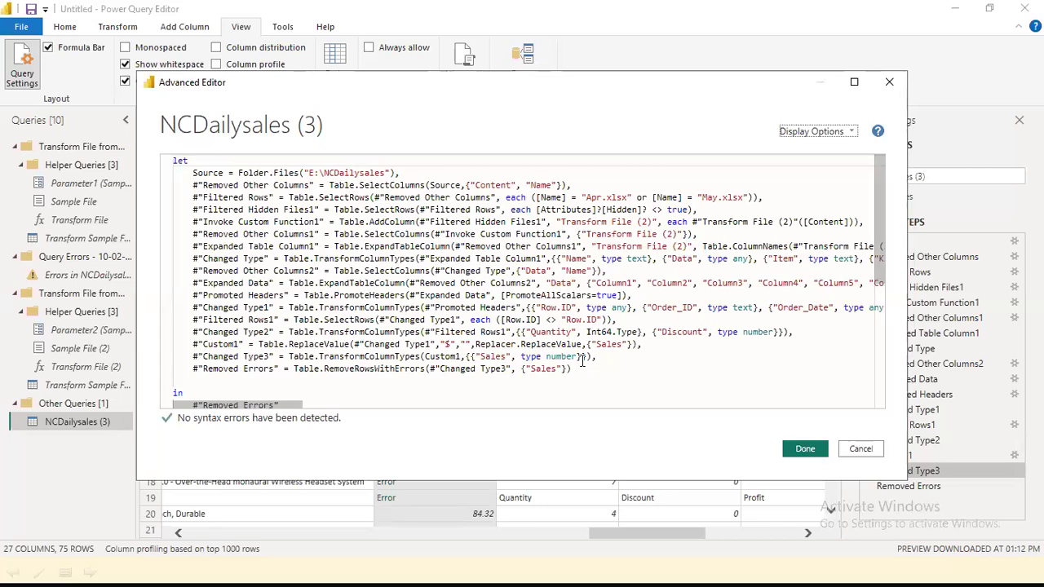
{"action": "left_click", "coordinate": [404, 344]}
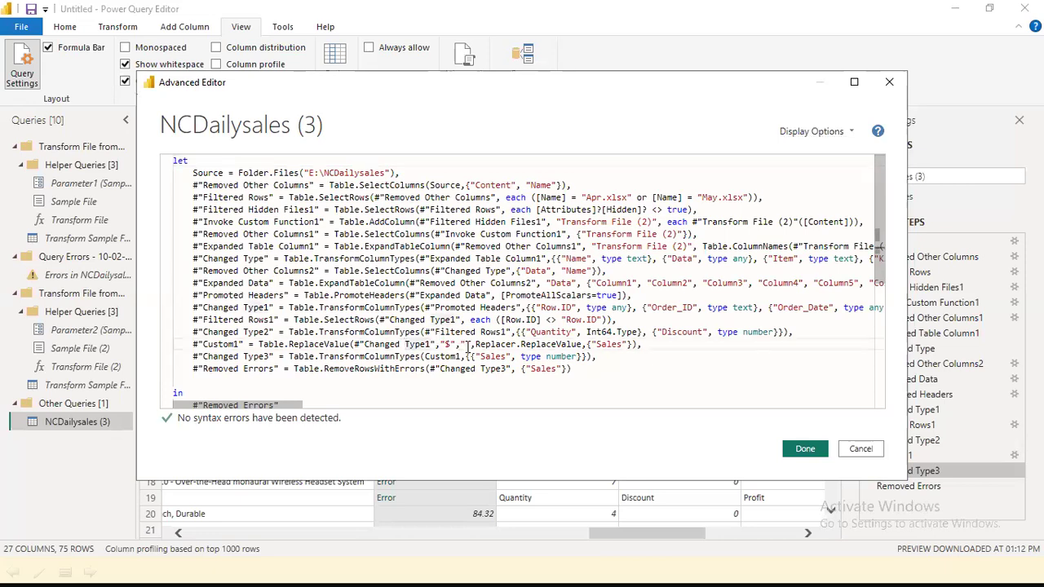
{"action": "left_click", "coordinate": [462, 344]}
{"action": "type", "text": "\""}
{"action": "left_click_drag", "start_coordinate": [263, 406], "coordinate": [266, 406]}
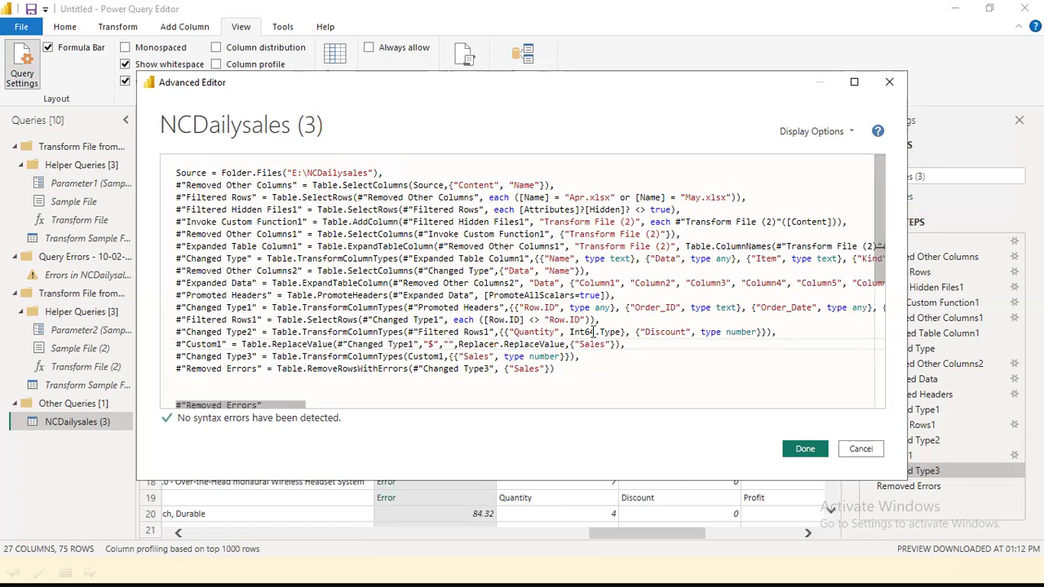
{"action": "scroll", "coordinate": [302, 399], "scroll_direction": "down", "scroll_amount": 1}
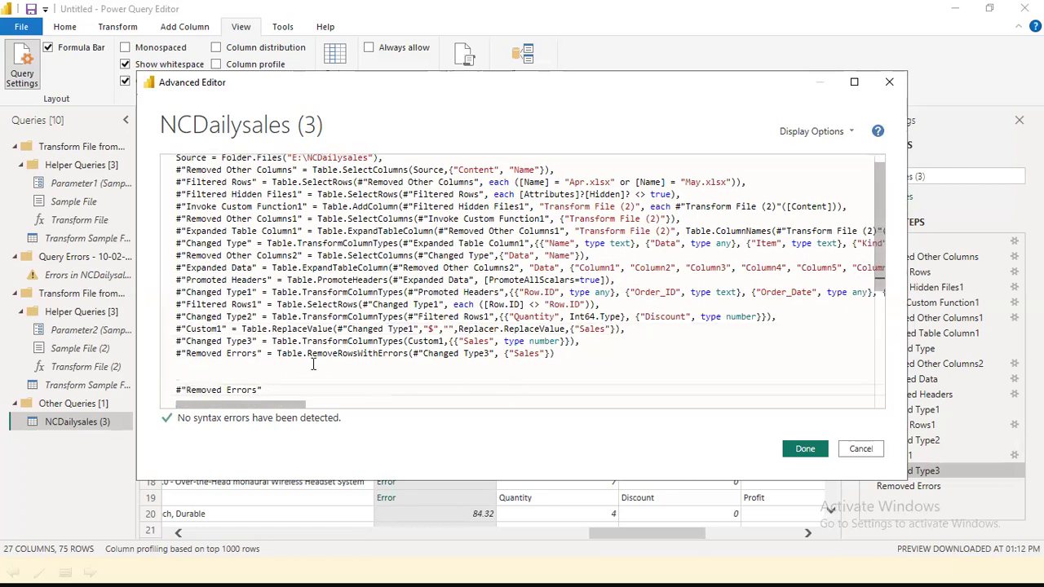
{"action": "left_click_drag", "start_coordinate": [416, 403], "coordinate": [869, 406]}
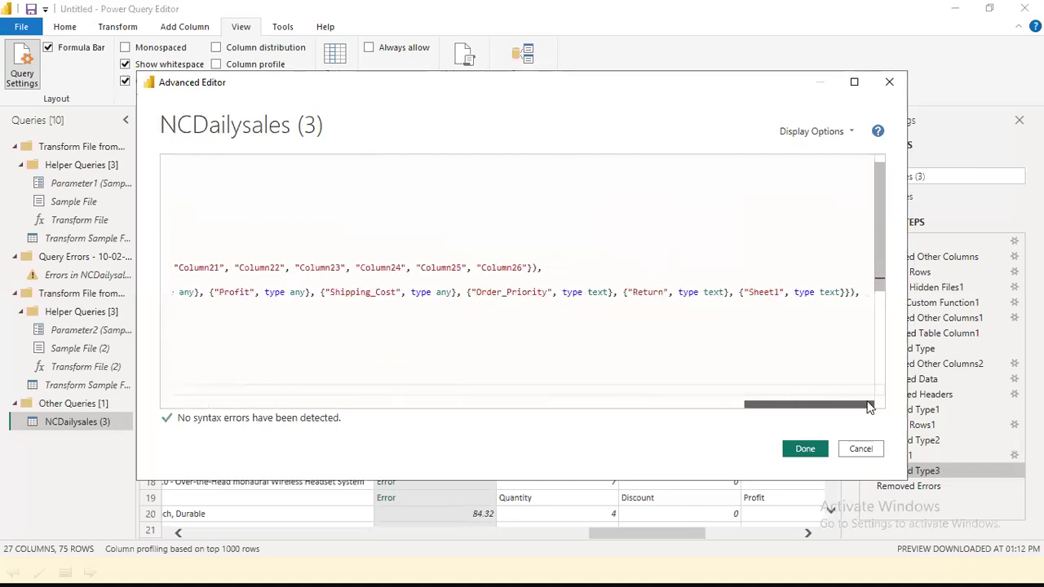
{"action": "scroll", "coordinate": [771, 393], "scroll_direction": "left", "scroll_amount": 3}
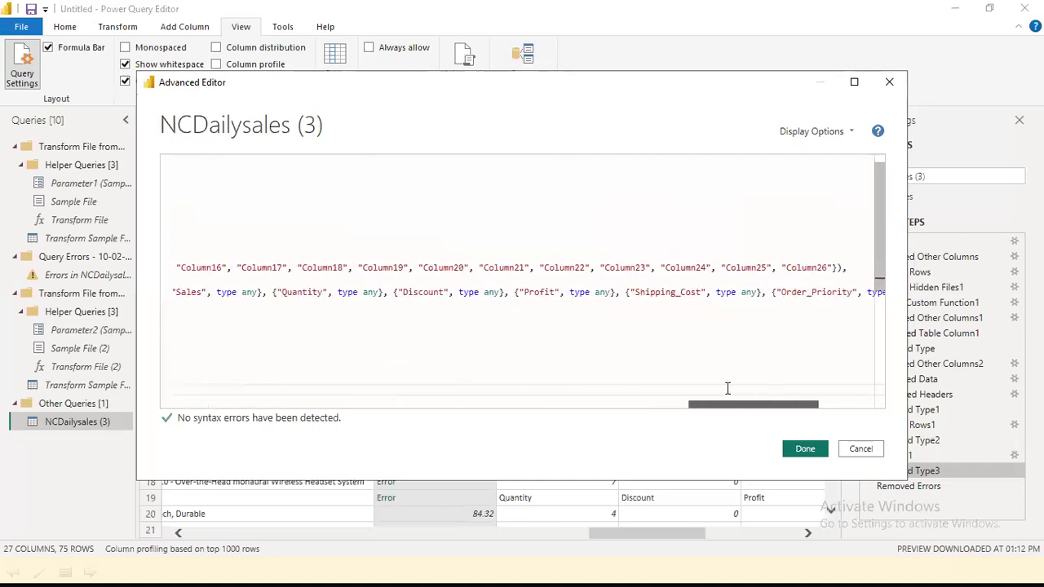
{"action": "scroll", "coordinate": [642, 374], "scroll_direction": "left", "scroll_amount": 5}
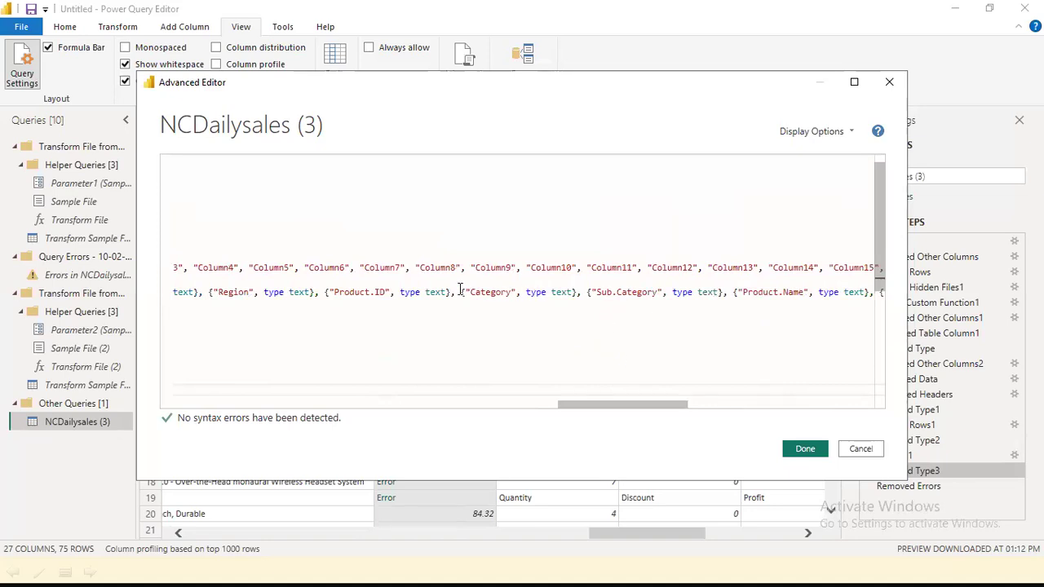
{"action": "left_click_drag", "start_coordinate": [616, 406], "coordinate": [687, 407]}
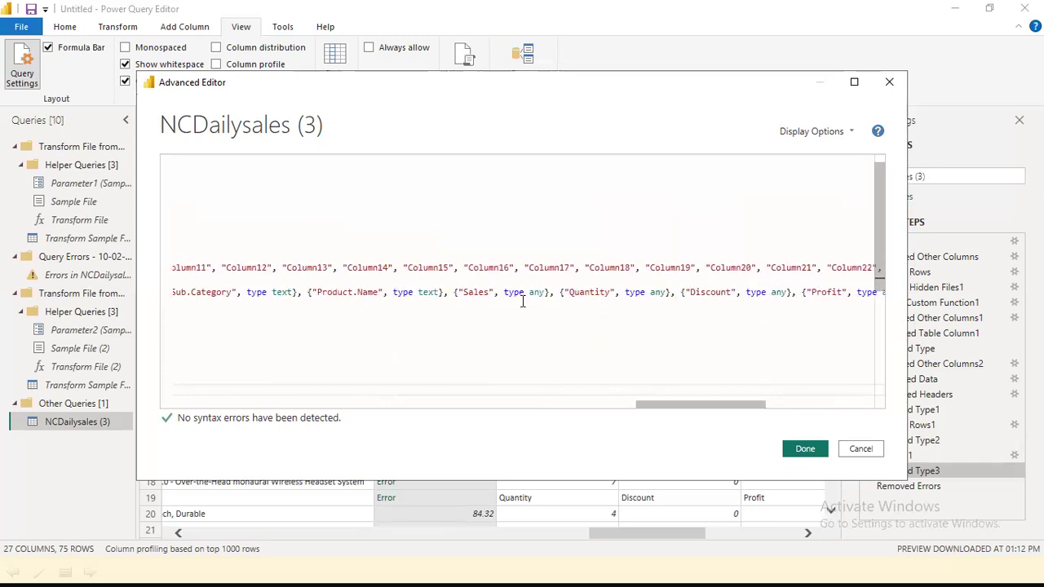
{"action": "left_click_drag", "start_coordinate": [657, 404], "coordinate": [169, 359]}
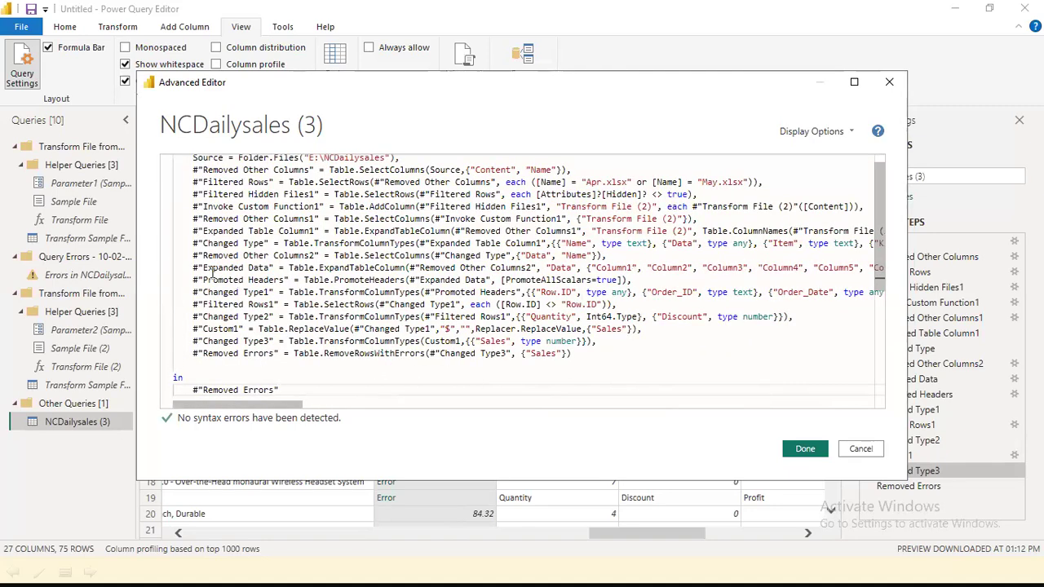
Check the references between the Promoted Headers, Changed Type1 and Custom1 lines, and delete the Changed Type3 and Removed Errors lines from the query code
{"action": "left_click_drag", "start_coordinate": [204, 279], "coordinate": [281, 280]}
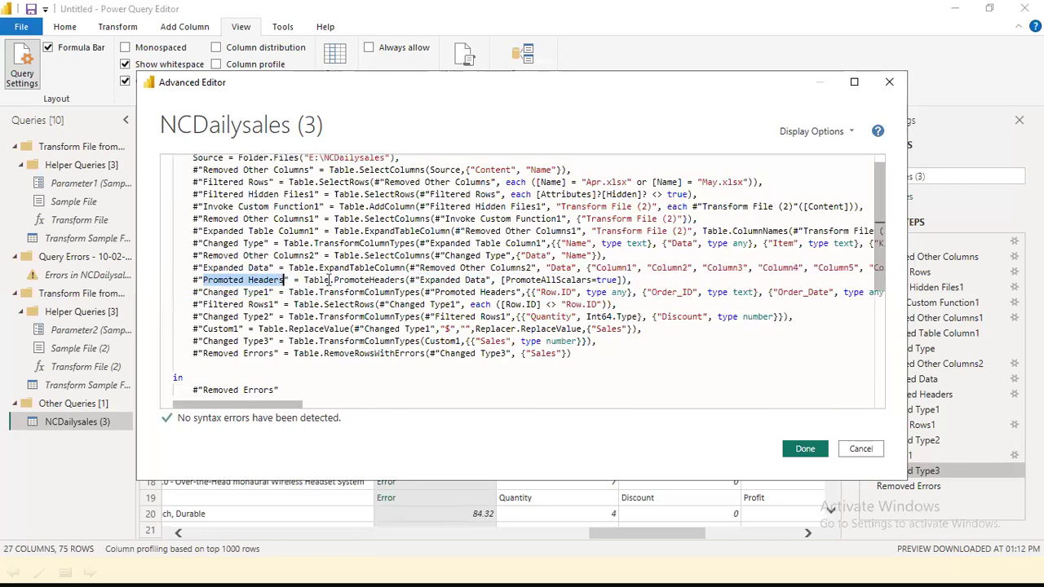
{"action": "left_click", "coordinate": [445, 292]}
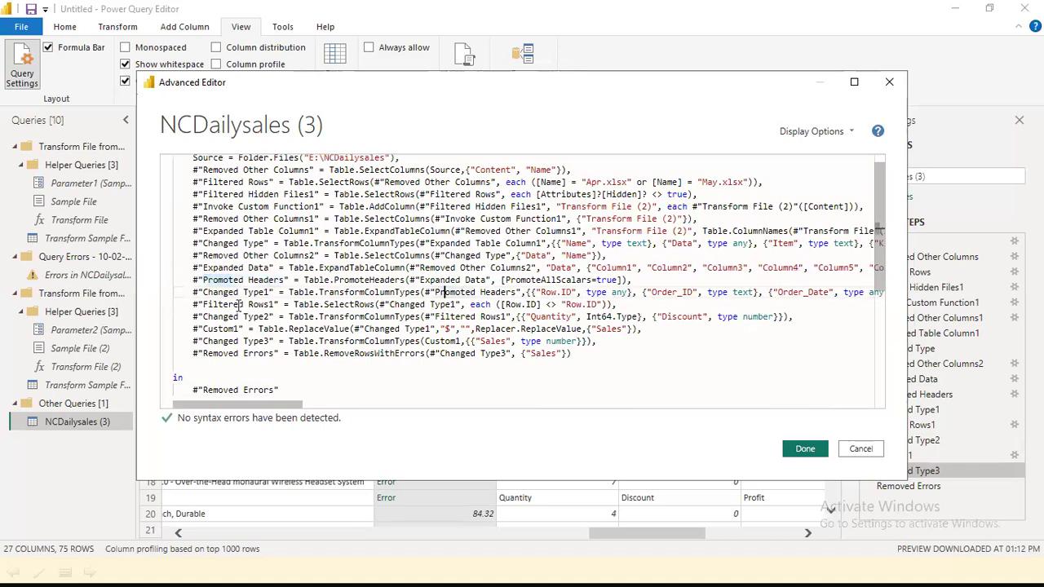
{"action": "left_click", "coordinate": [380, 329]}
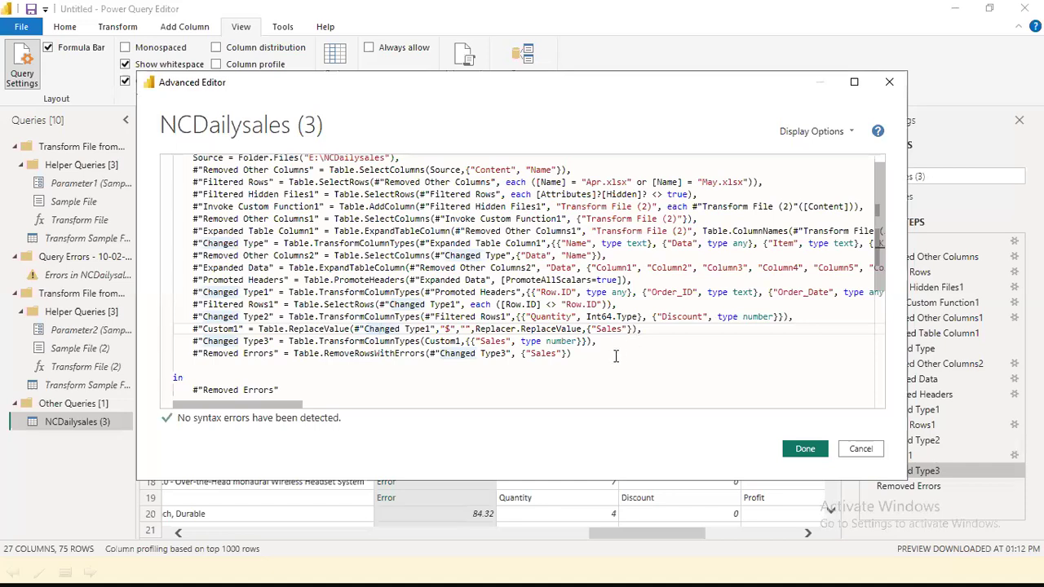
{"action": "left_click", "coordinate": [250, 353]}
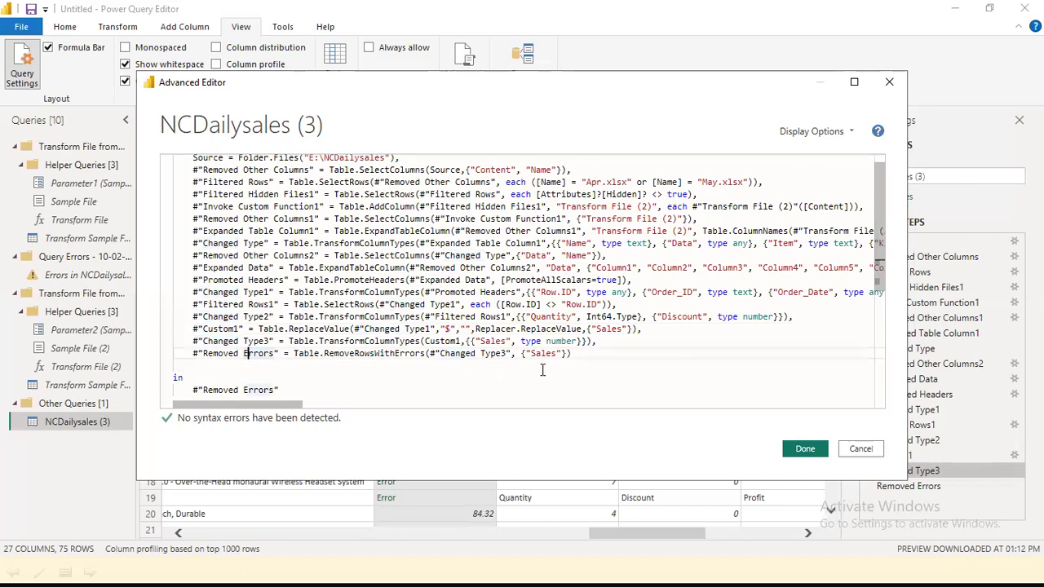
{"action": "left_click_drag", "start_coordinate": [573, 354], "coordinate": [166, 338]}
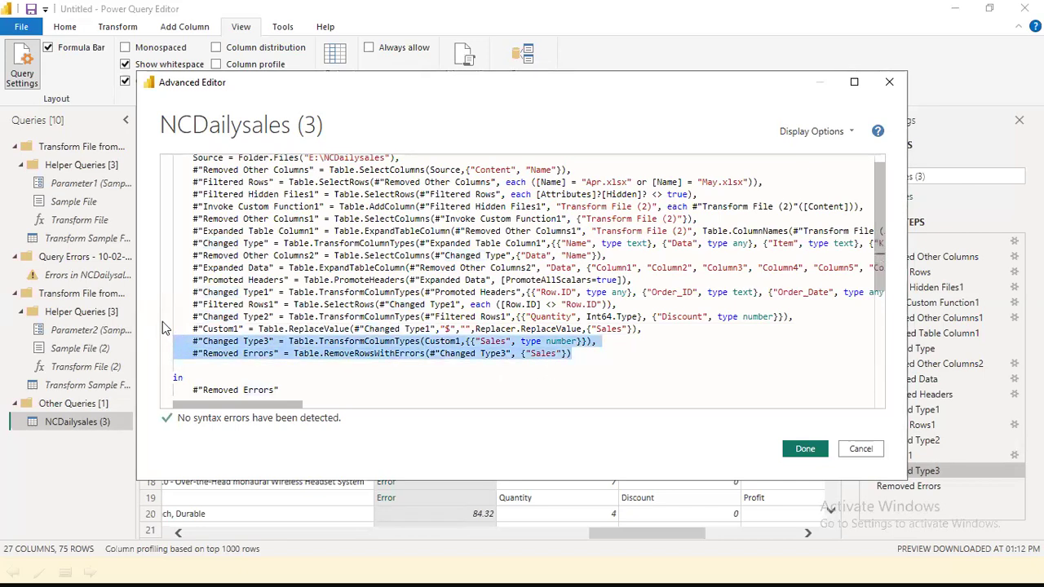
{"action": "key", "text": "Delete"}
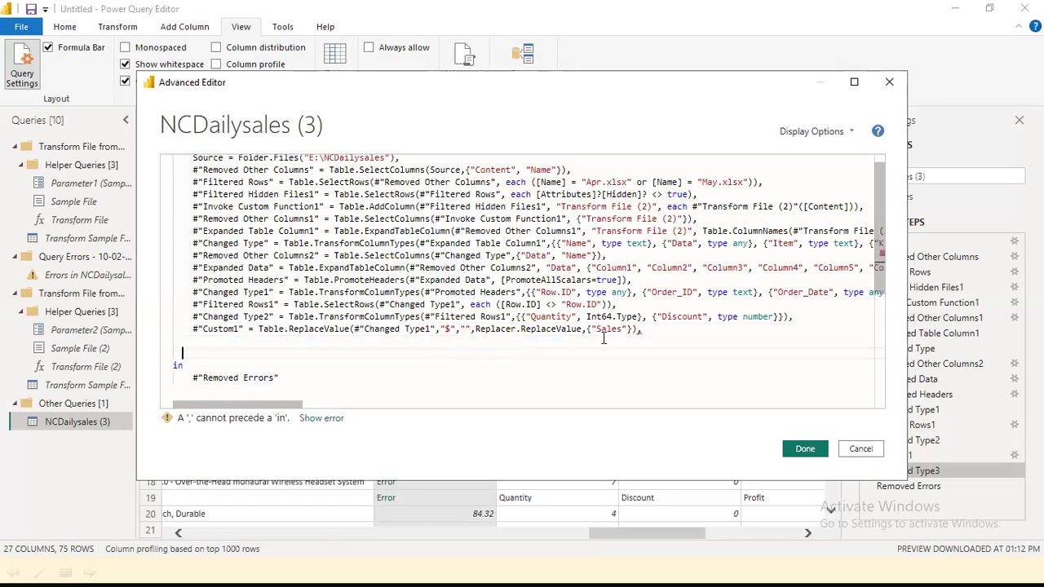
Remove the trailing comma from the Custom1 line, set the query's final output to Custom1, and apply the edited code
{"action": "left_click", "coordinate": [675, 334]}
{"action": "key", "text": "BackSpace"}
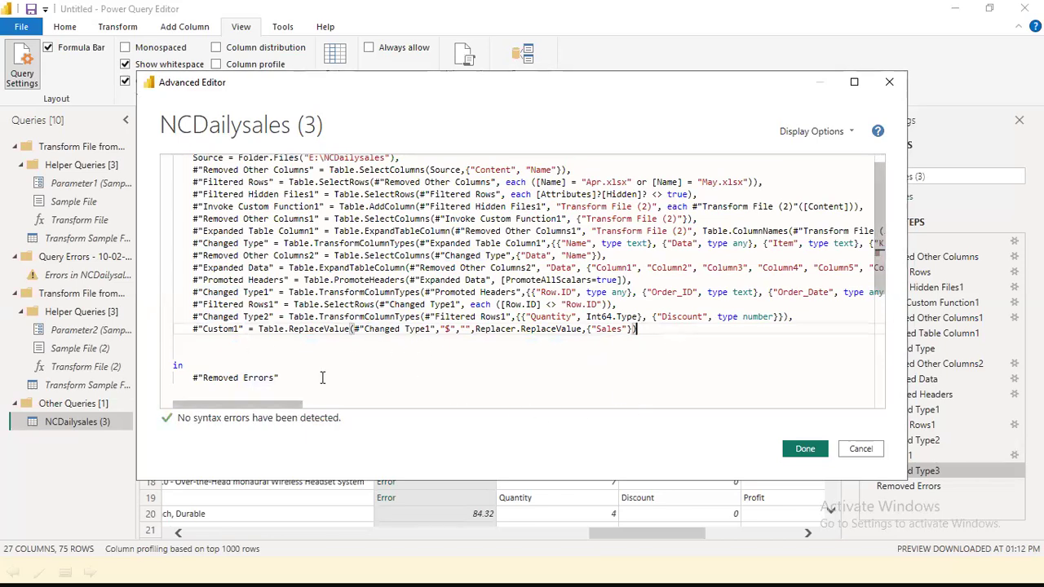
{"action": "left_click", "coordinate": [194, 377]}
{"action": "left_click", "coordinate": [373, 381], "text": "shift"}
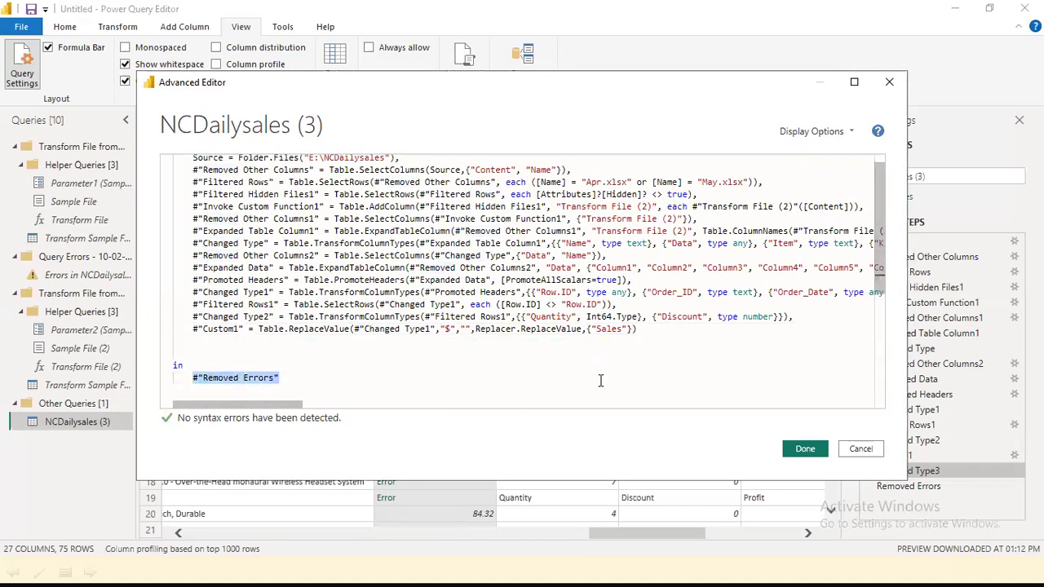
{"action": "key", "text": "BackSpace"}
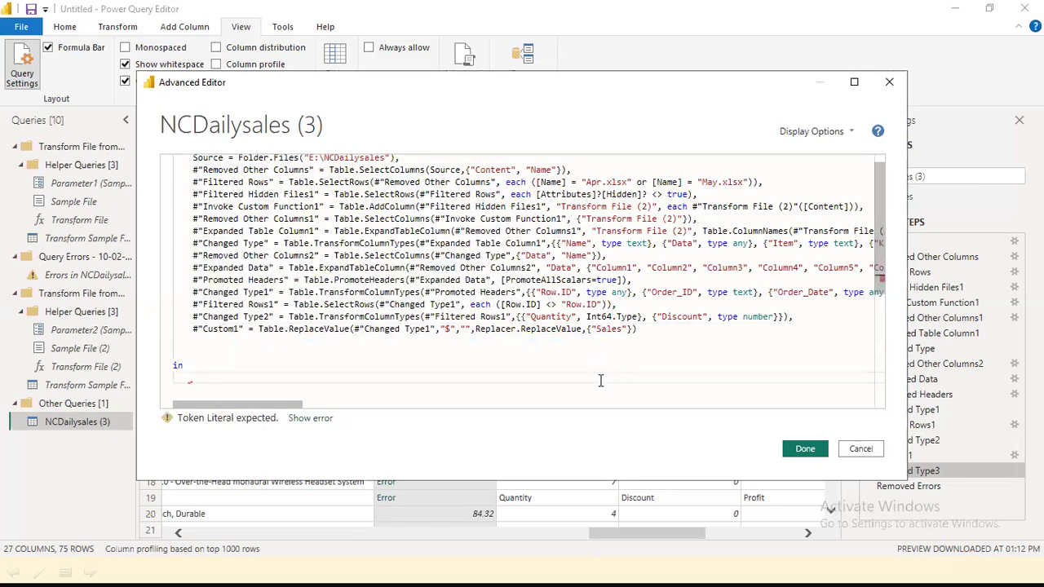
{"action": "type", "text": "Custo"}
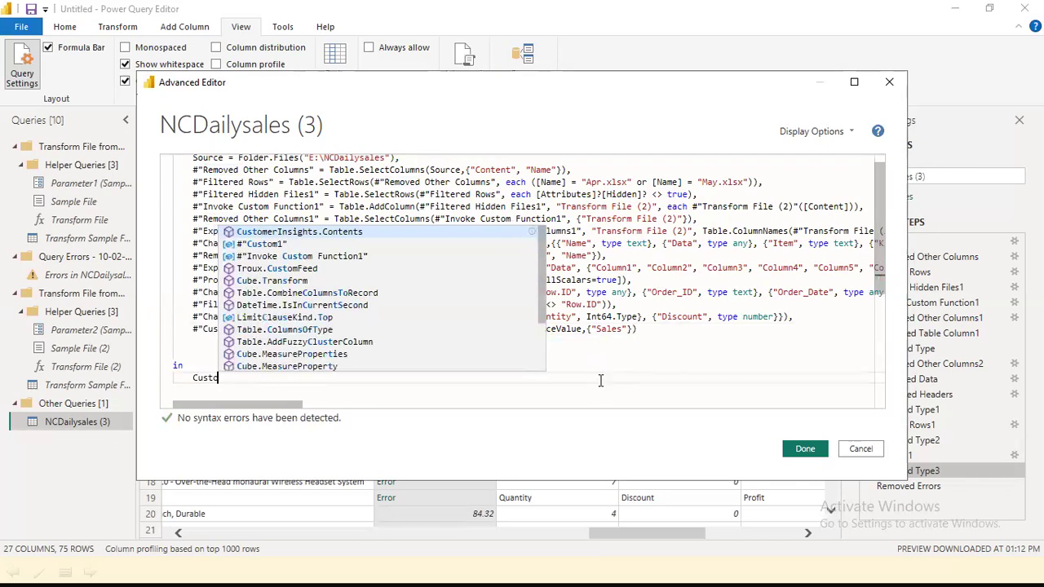
{"action": "type", "text": "m"}
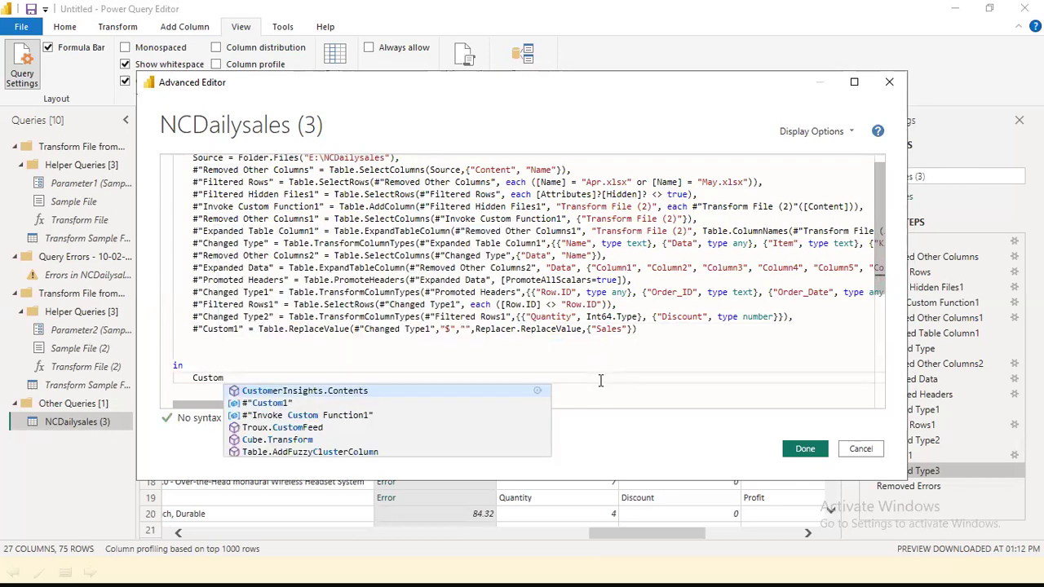
{"action": "type", "text": "1"}
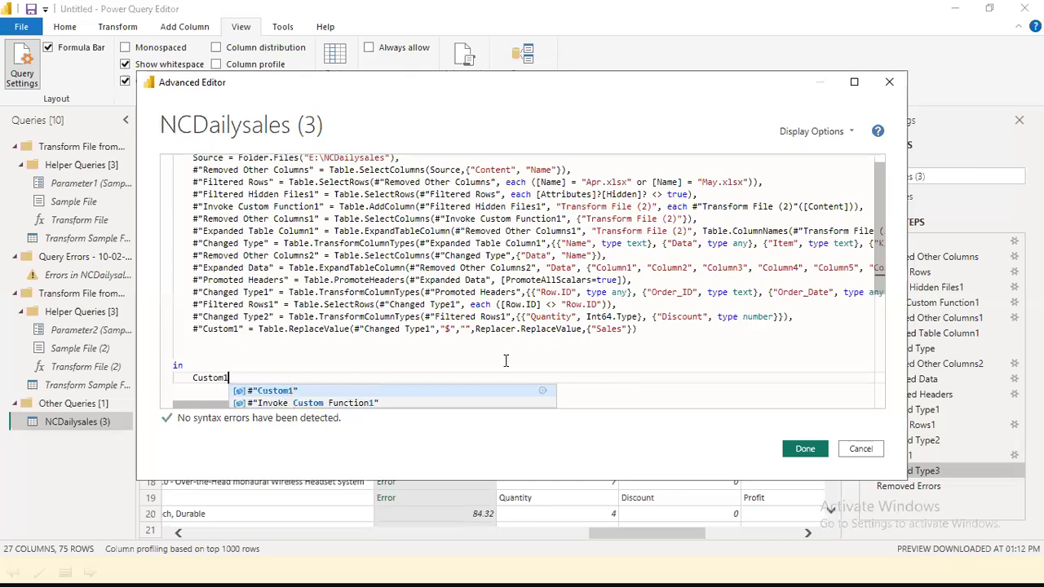
{"action": "left_click", "coordinate": [584, 368]}
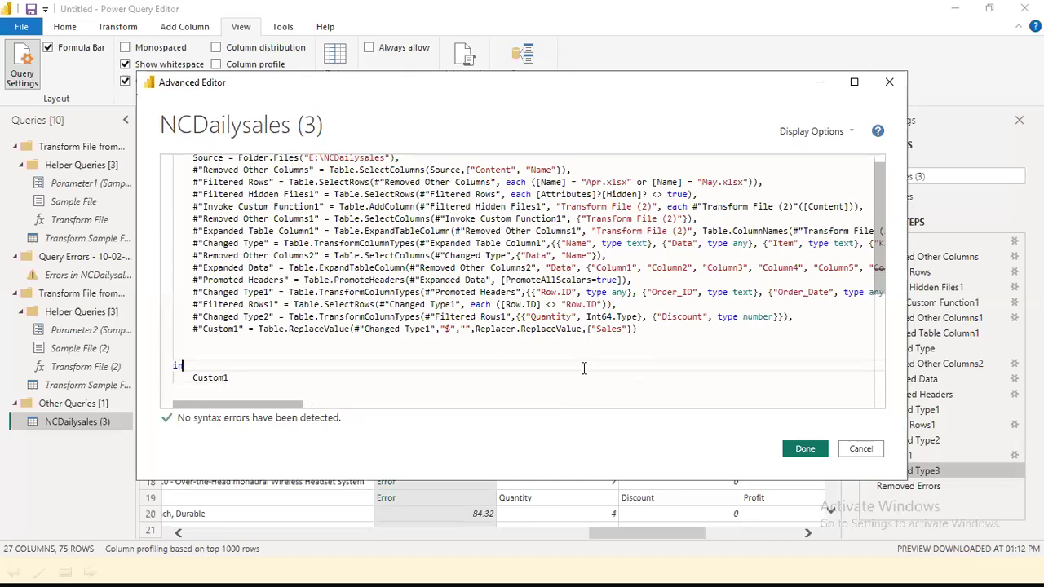
{"action": "left_click", "coordinate": [805, 450]}
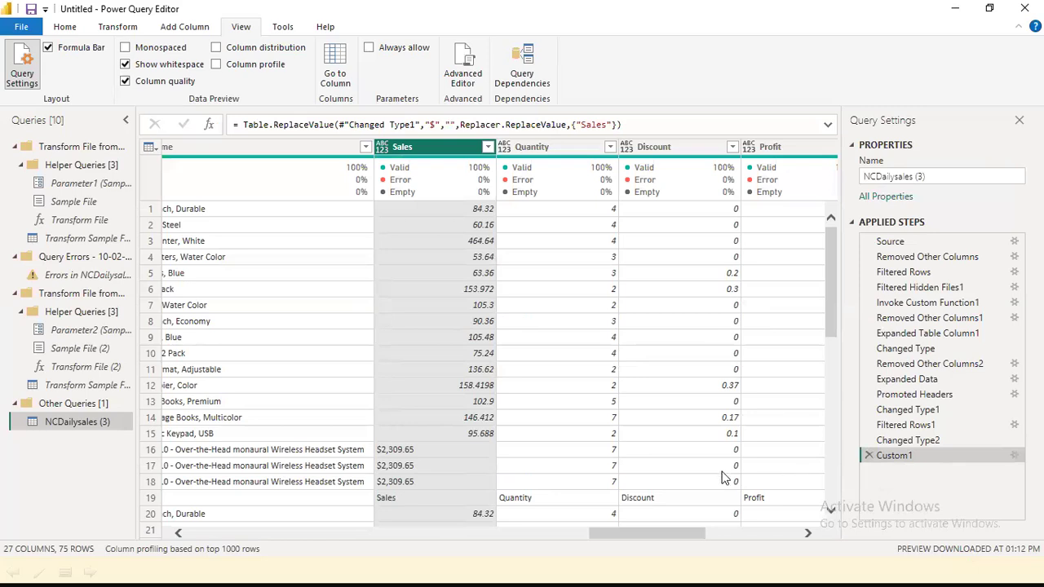
Examine the Sales column at the Custom1 step, including its available column operations, the dollar-sign cells from row 16 and the filter value list
{"action": "right_click", "coordinate": [428, 151]}
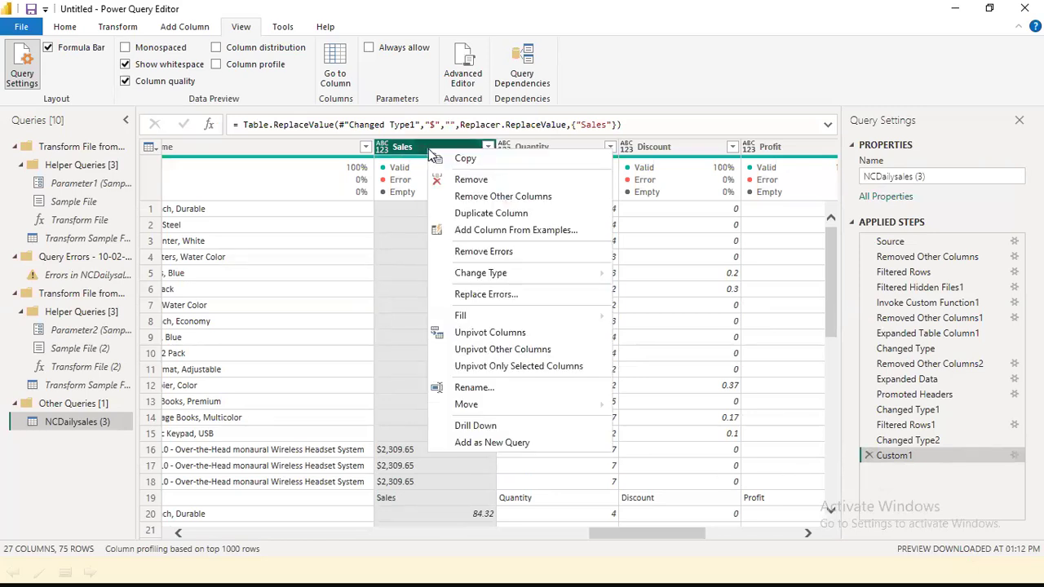
{"action": "left_click", "coordinate": [713, 84]}
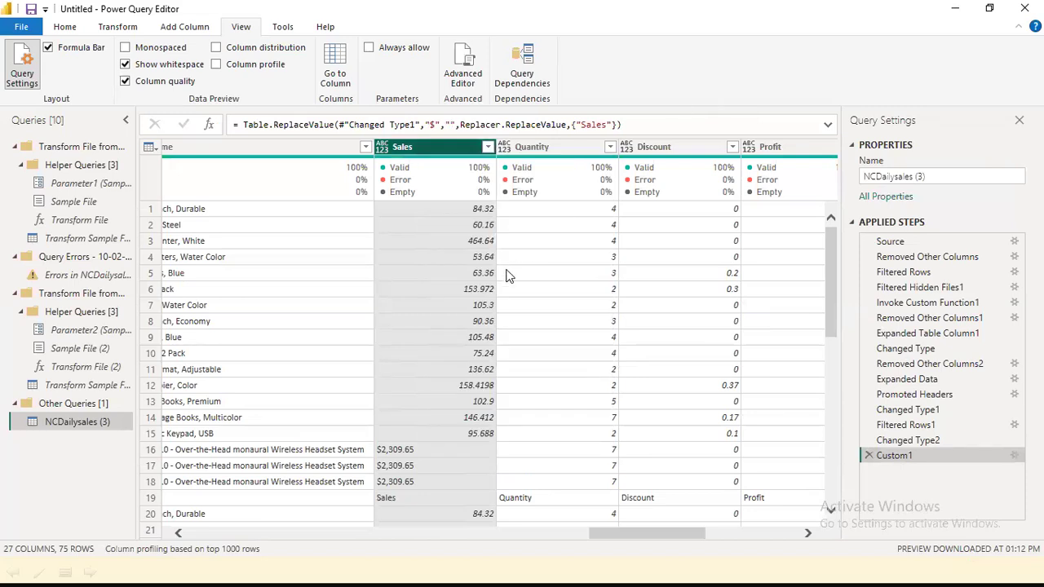
{"action": "left_click", "coordinate": [429, 480]}
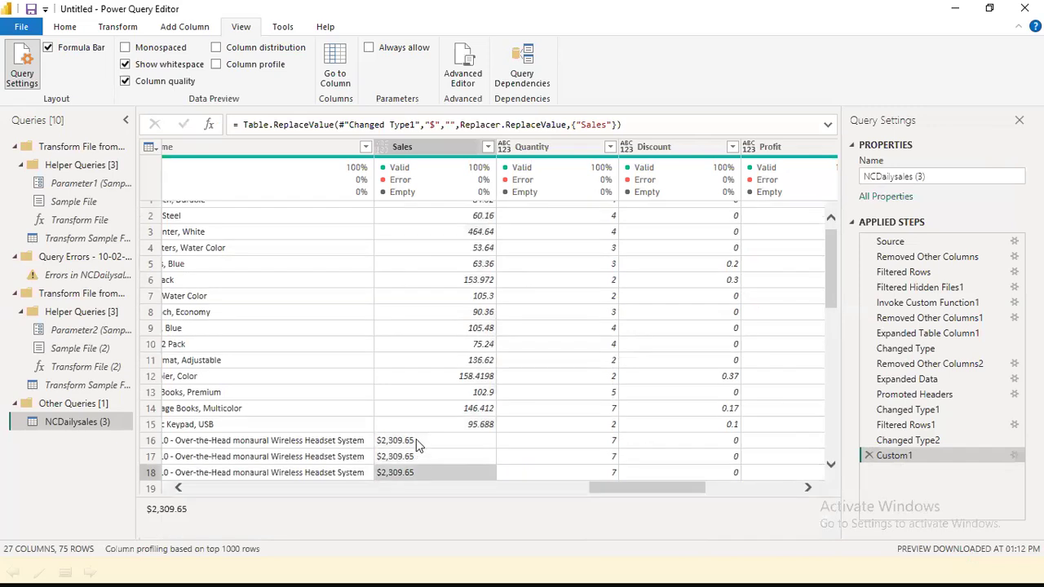
{"action": "left_click", "coordinate": [416, 440]}
{"action": "right_click", "coordinate": [415, 441]}
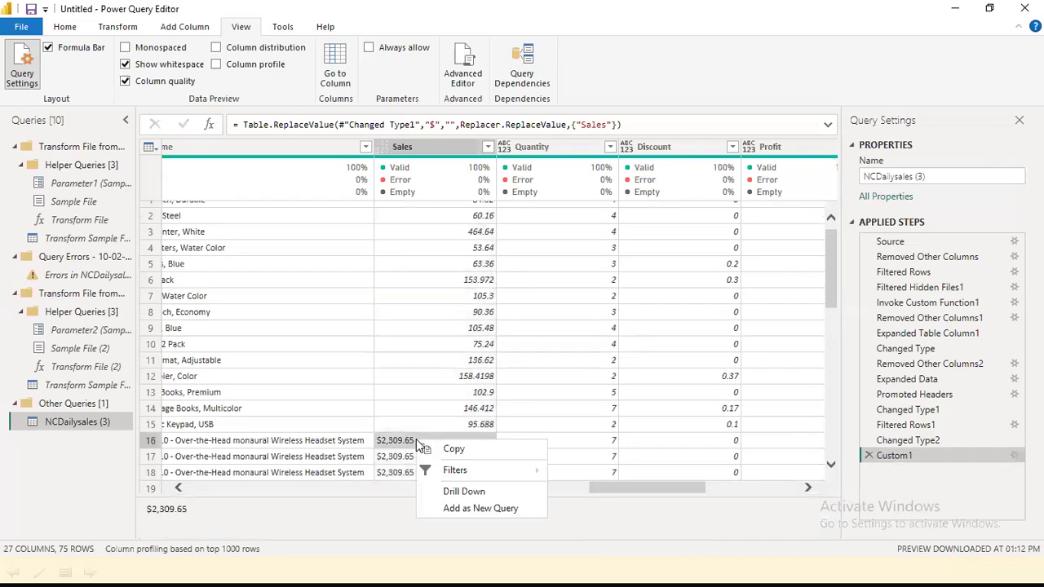
{"action": "left_click", "coordinate": [444, 357]}
{"action": "left_click", "coordinate": [422, 440]}
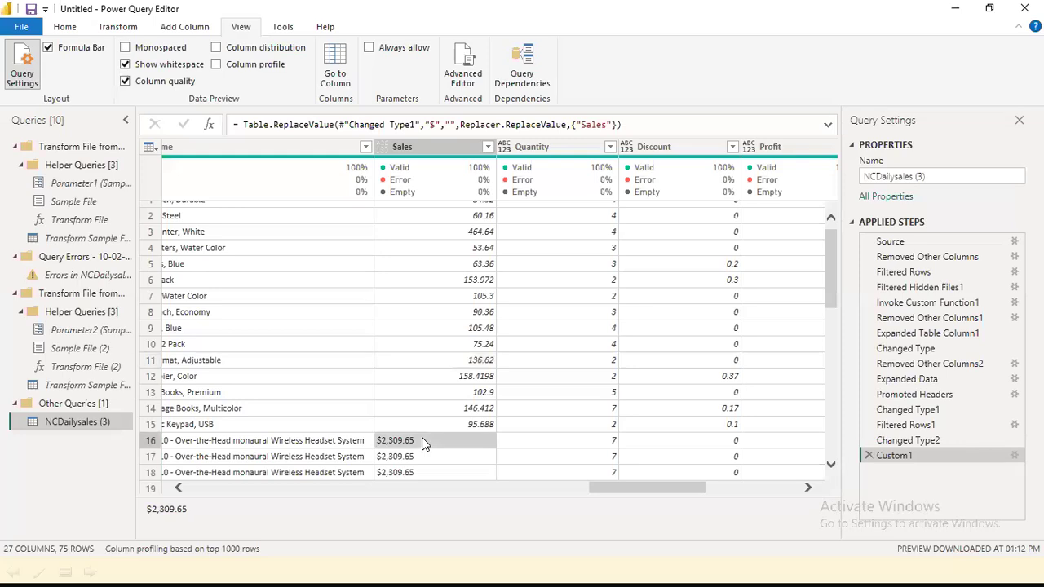
{"action": "left_click", "coordinate": [487, 146]}
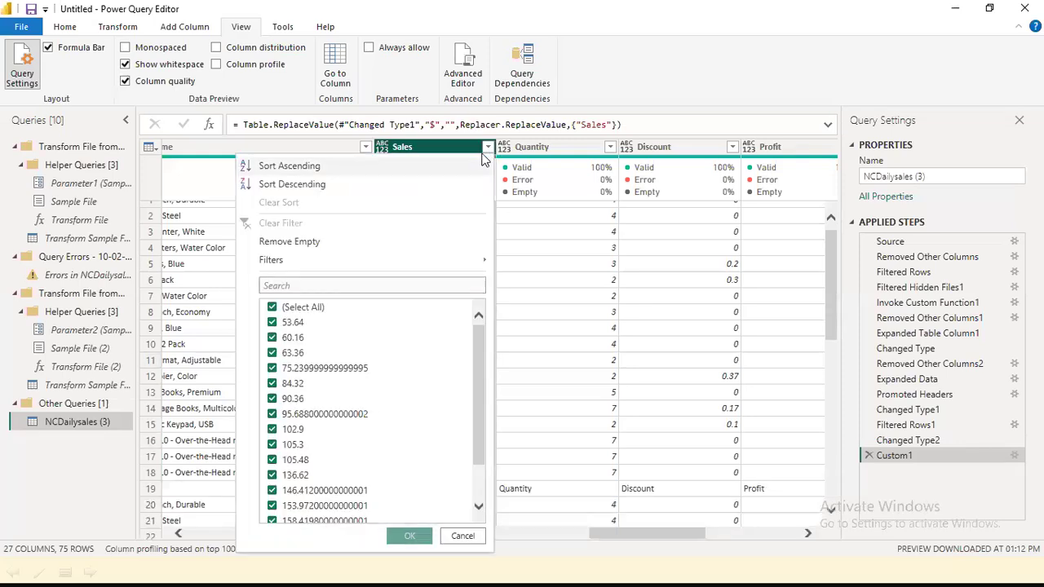
{"action": "left_click", "coordinate": [462, 536]}
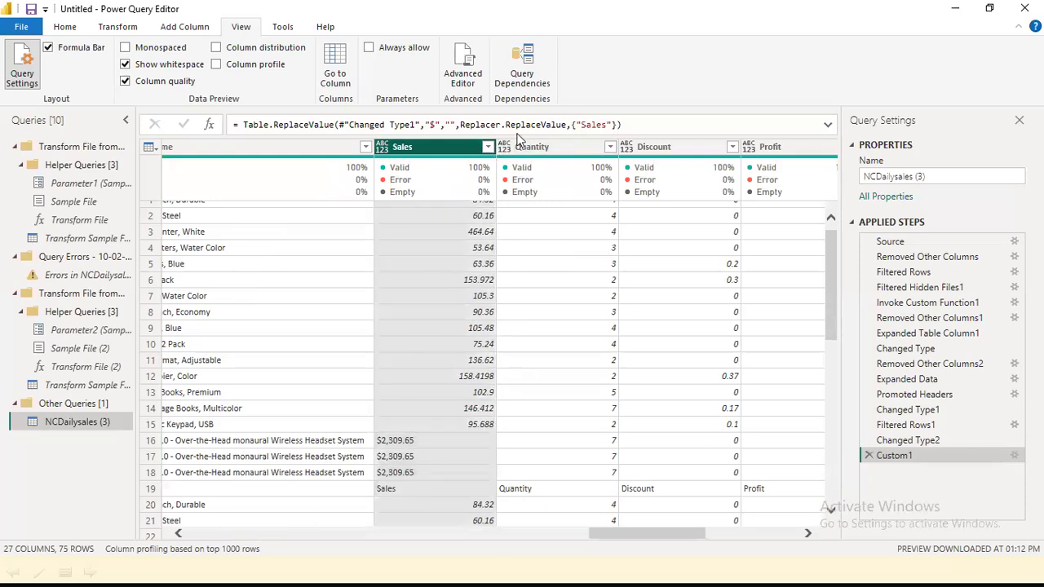
Change the Sales column's data type to Decimal Number
{"action": "right_click", "coordinate": [457, 153]}
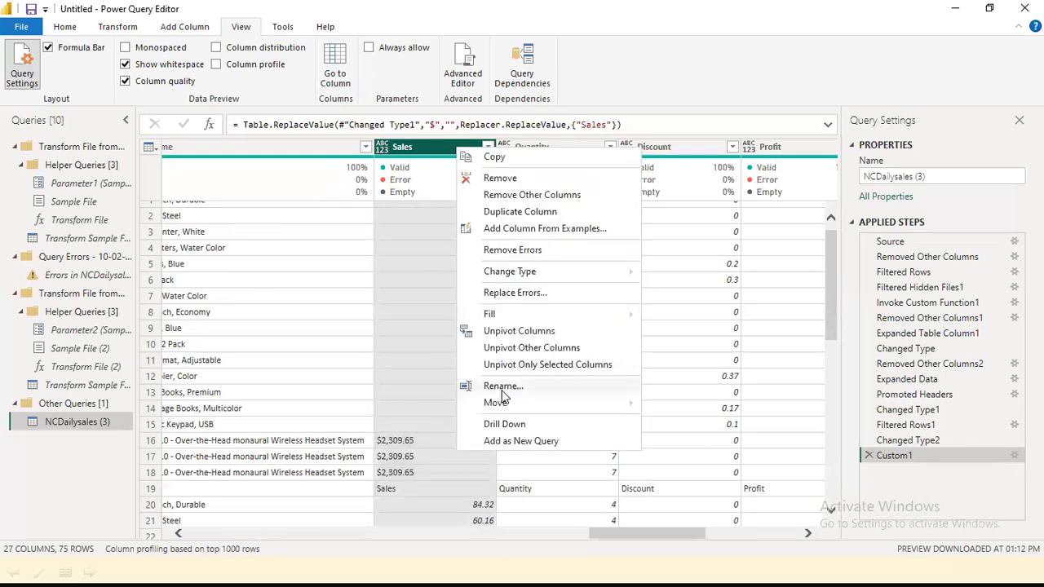
{"action": "left_click", "coordinate": [381, 148]}
{"action": "left_click", "coordinate": [381, 148]}
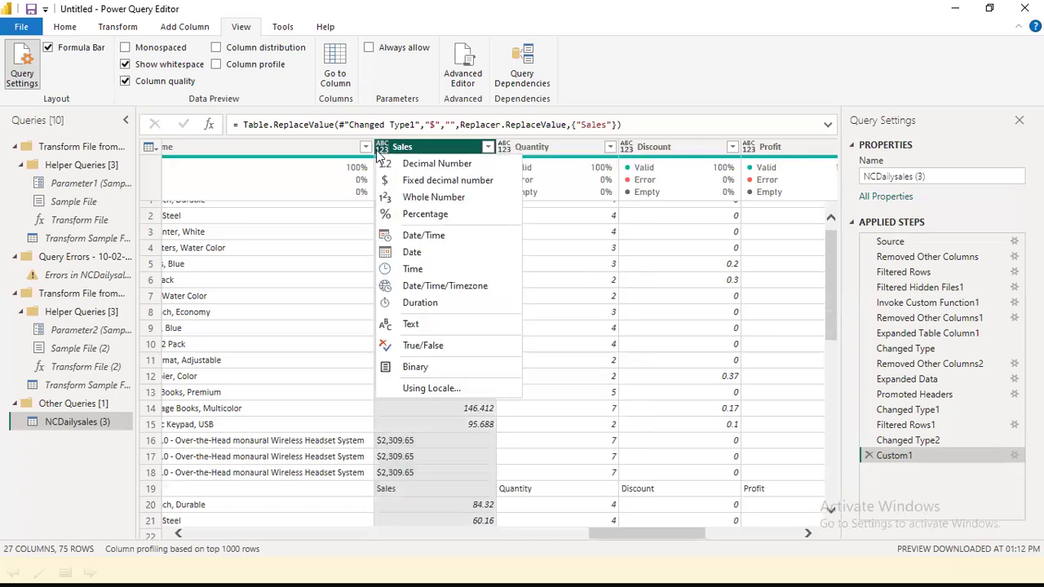
{"action": "left_click", "coordinate": [433, 166]}
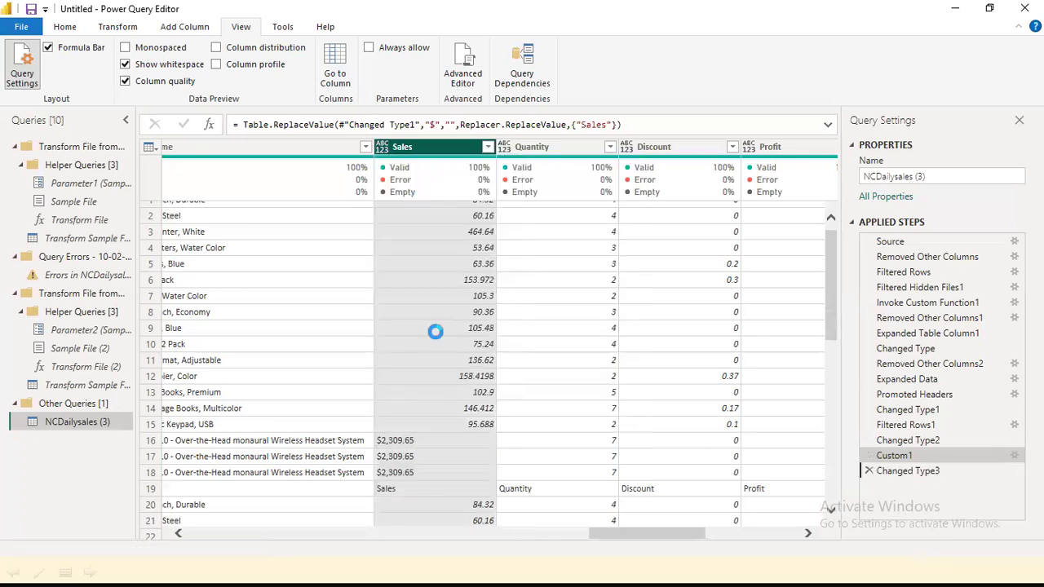
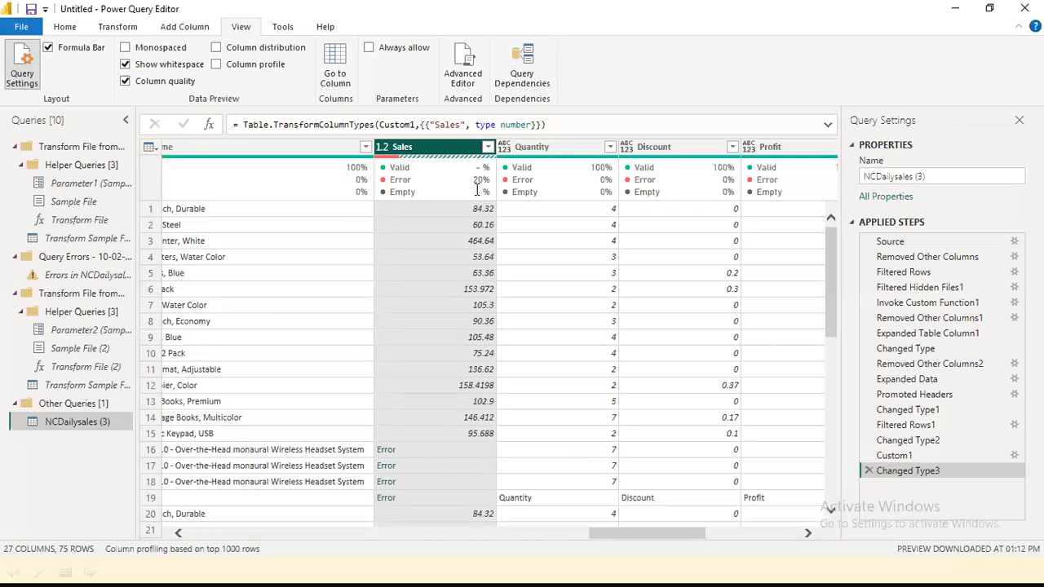
Replace the errors in the Sales column with 0, and close the query editor while applying the pending changes
{"action": "right_click", "coordinate": [454, 154]}
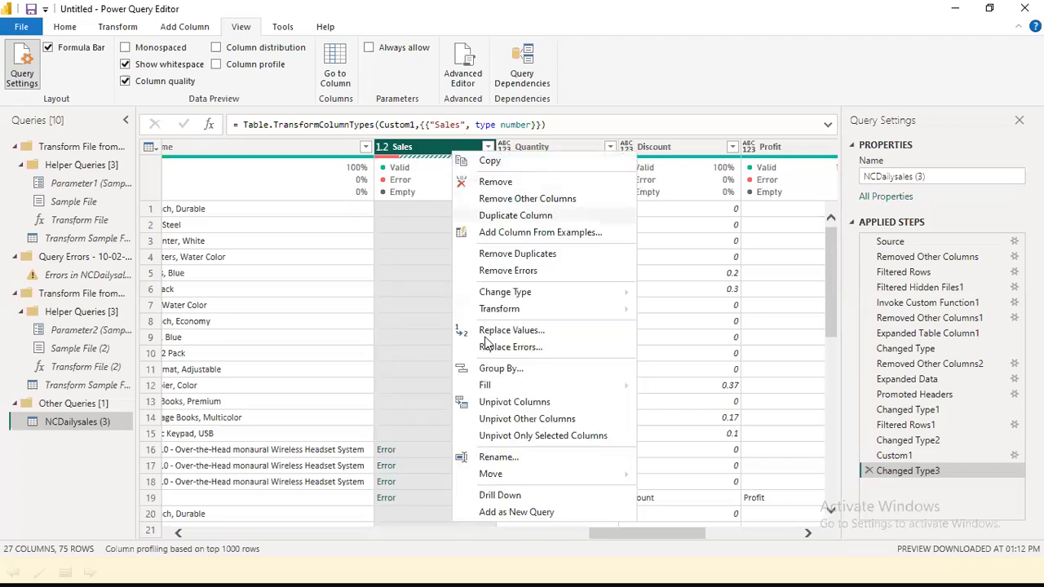
{"action": "left_click", "coordinate": [538, 351]}
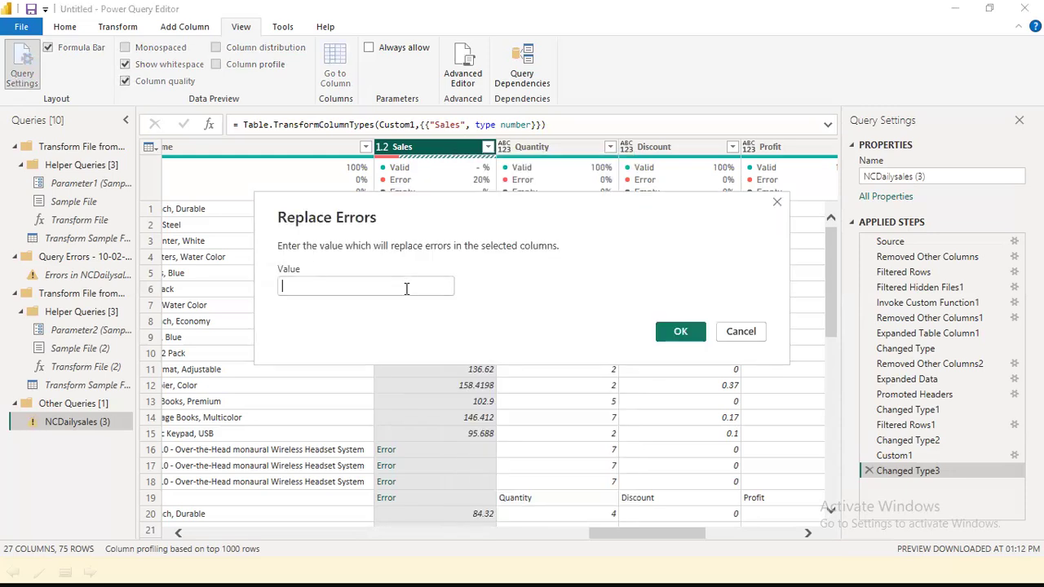
{"action": "left_click", "coordinate": [406, 286]}
{"action": "type", "text": "0"}
{"action": "left_click", "coordinate": [680, 336]}
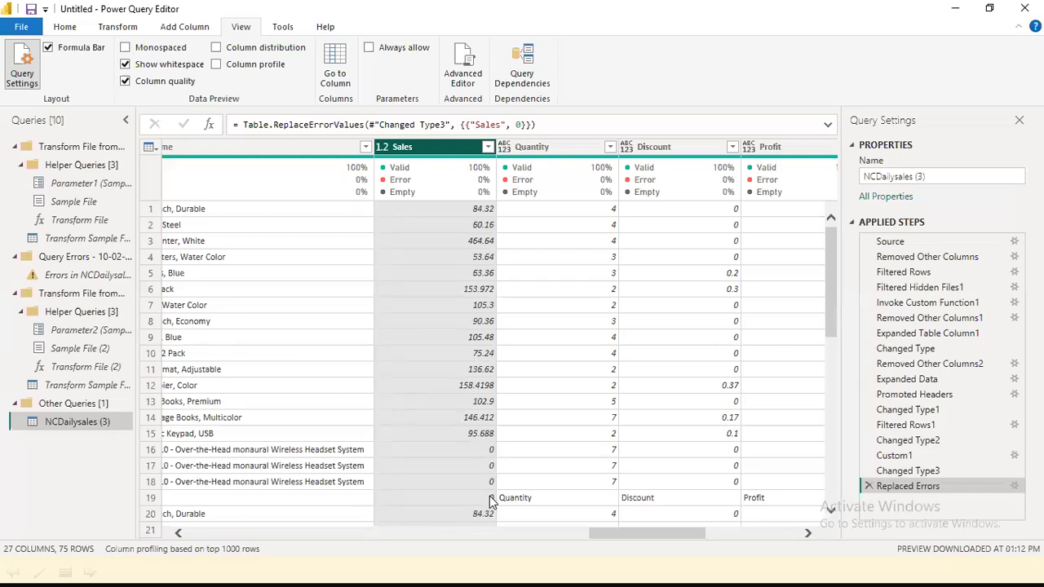
{"action": "left_click", "coordinate": [21, 27]}
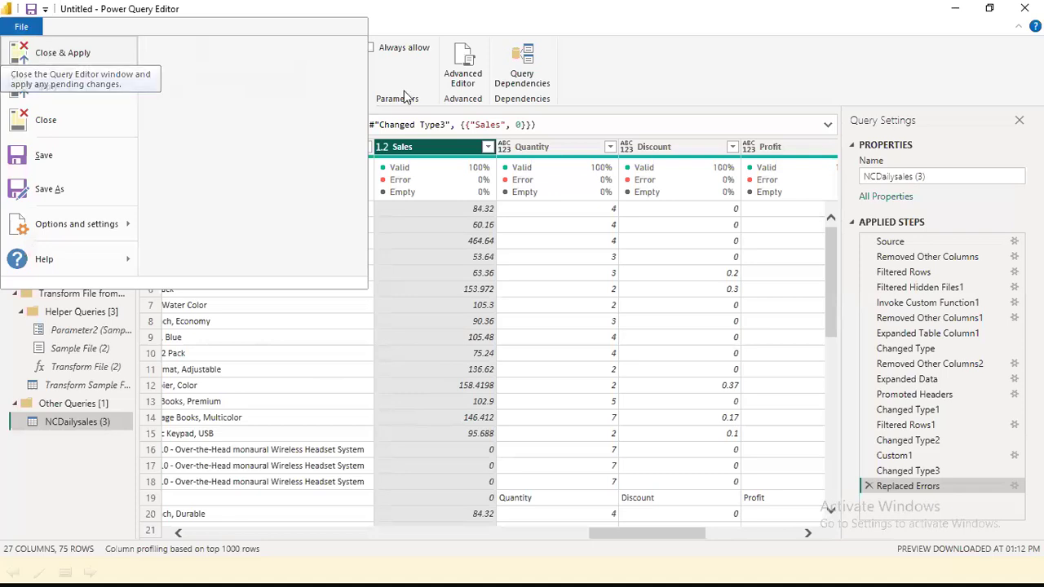
{"action": "left_click", "coordinate": [419, 332]}
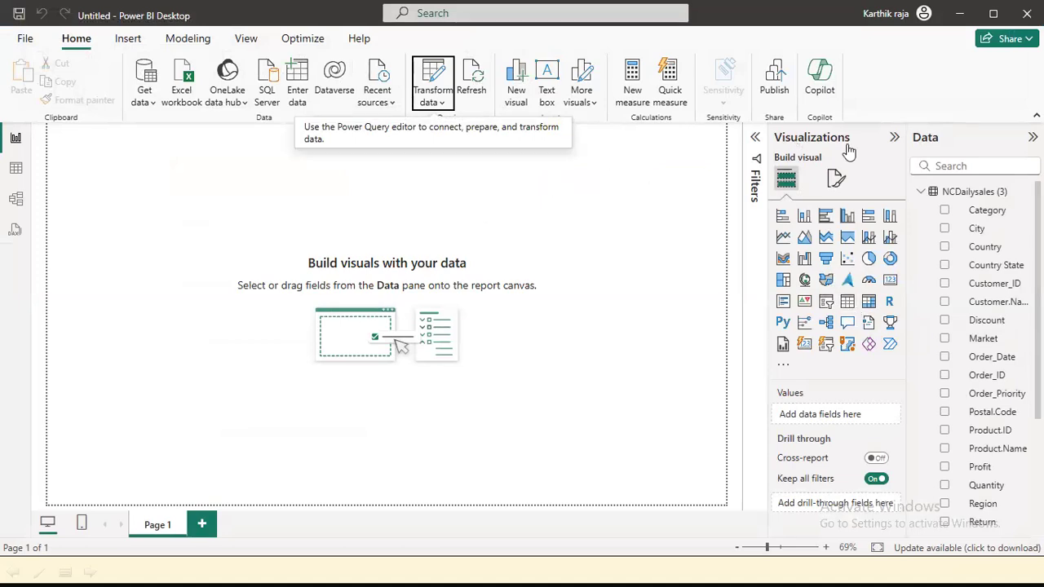
Add a table visual with Category and Sum of Sales to the report page and widen it until both columns show
{"action": "left_click", "coordinate": [846, 302]}
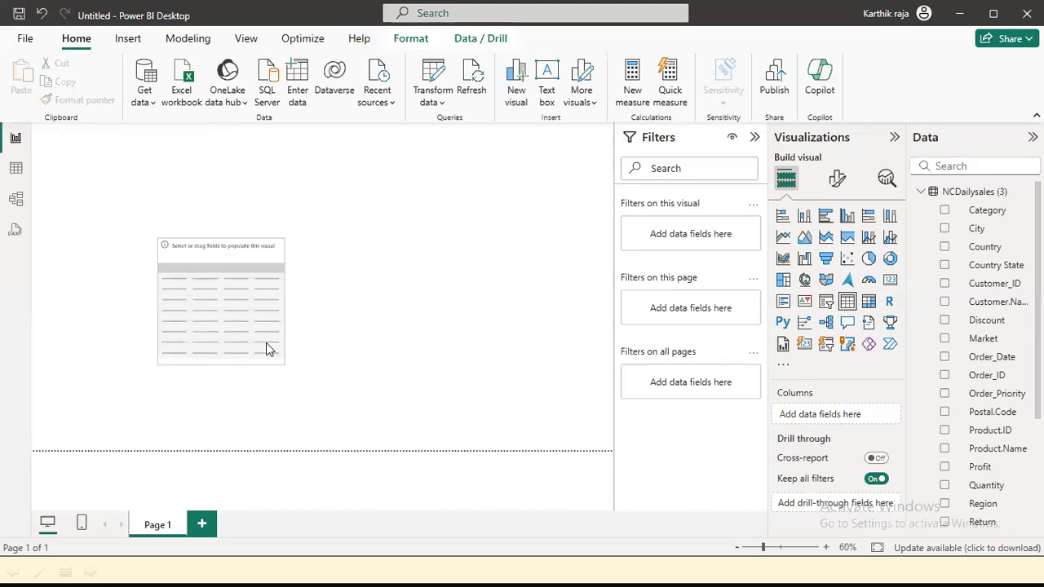
{"action": "left_click_drag", "start_coordinate": [988, 212], "coordinate": [212, 275]}
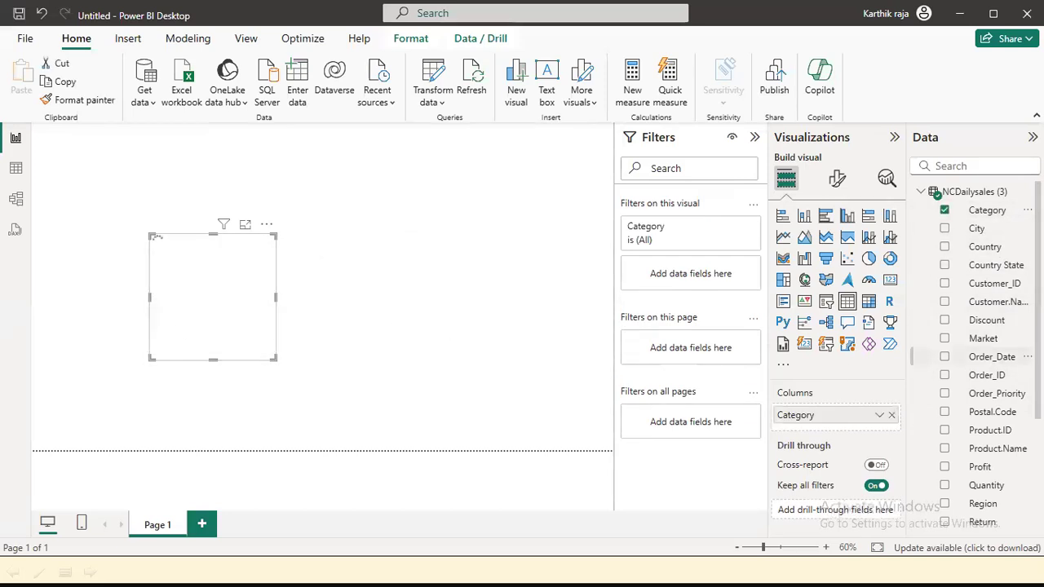
{"action": "scroll", "coordinate": [1003, 383], "scroll_direction": "down", "scroll_amount": 3}
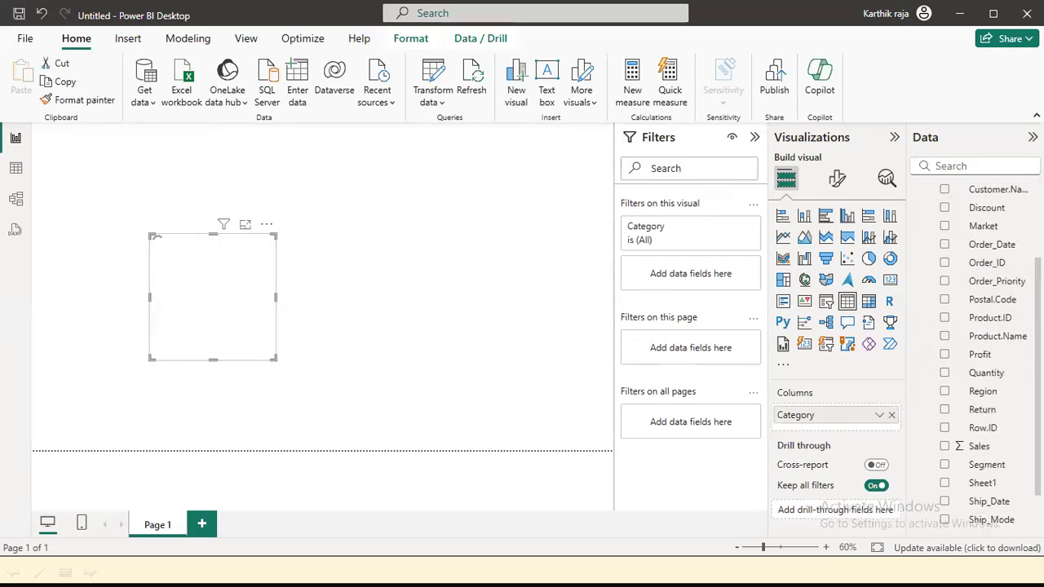
{"action": "left_click_drag", "start_coordinate": [982, 446], "coordinate": [269, 263]}
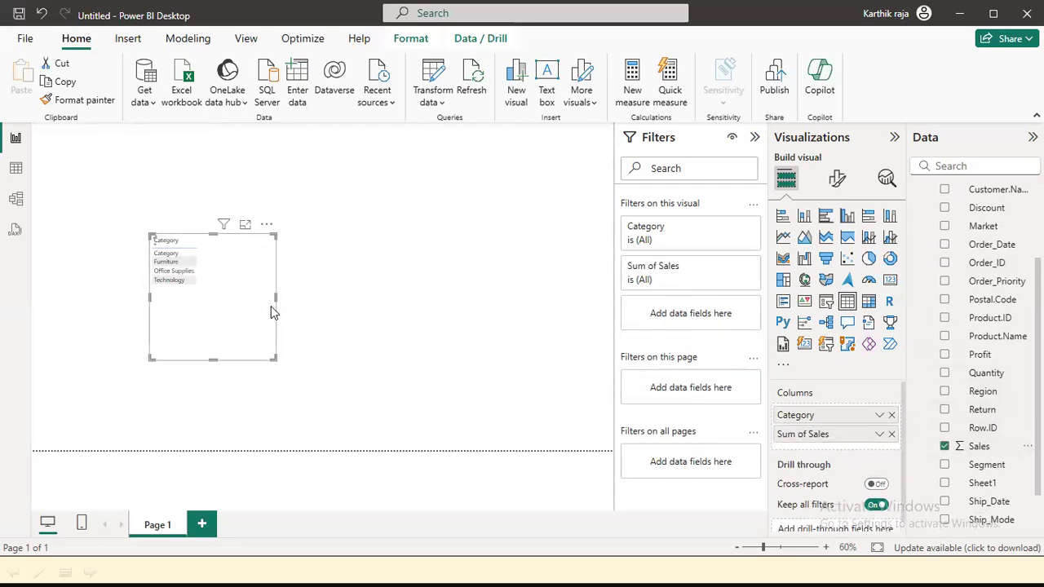
{"action": "left_click_drag", "start_coordinate": [277, 298], "coordinate": [368, 308]}
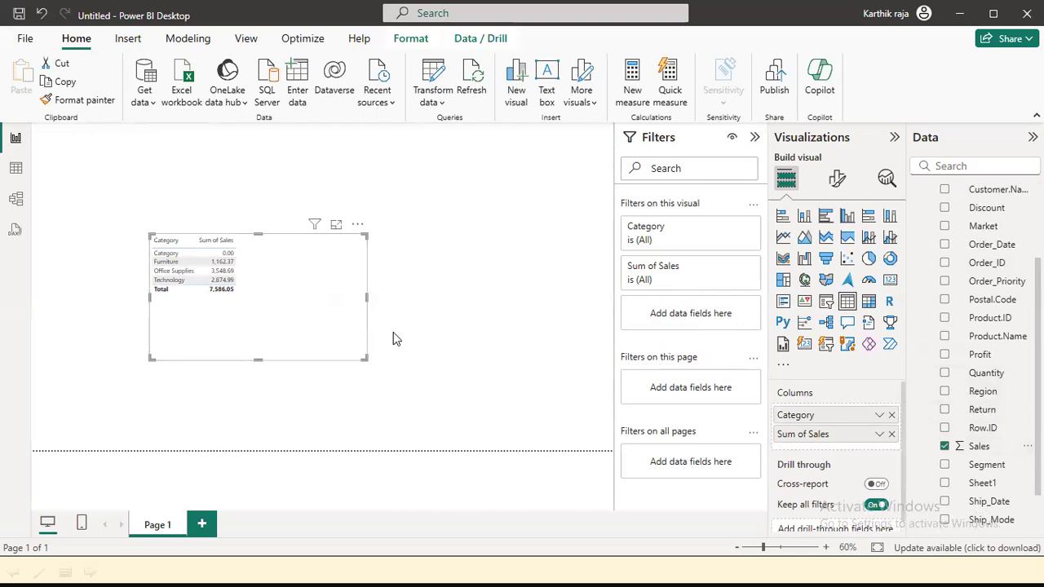
{"action": "left_click", "coordinate": [492, 334]}
Switch to File Explorer and open the Aug Excel workbook from the stu folder on Local Disk (E:)
{"action": "key", "text": "alt"}
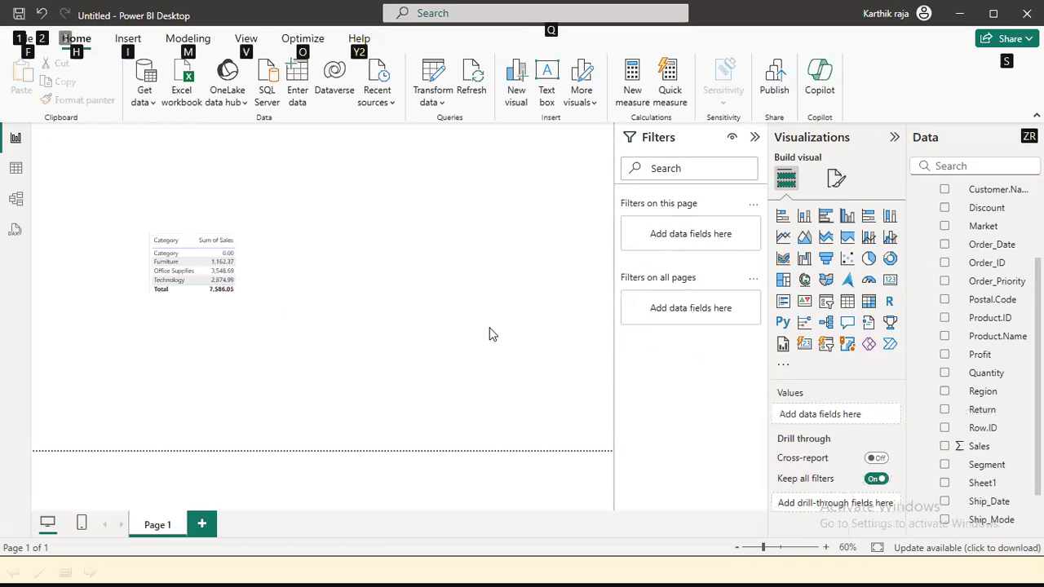
{"action": "key", "text": "alt+Tab"}
{"action": "key", "text": "alt+Tab"}
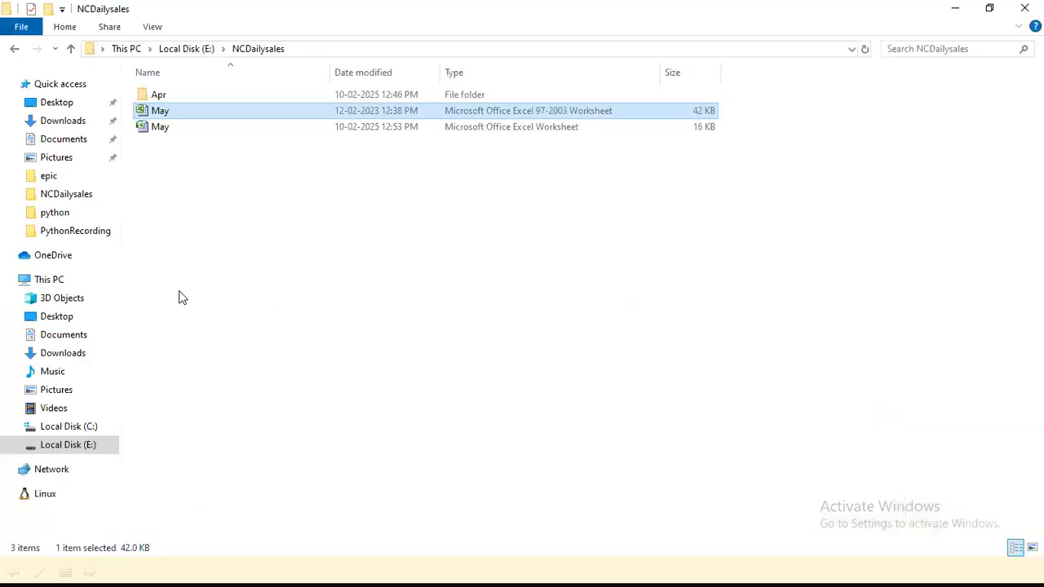
{"action": "left_click", "coordinate": [85, 447]}
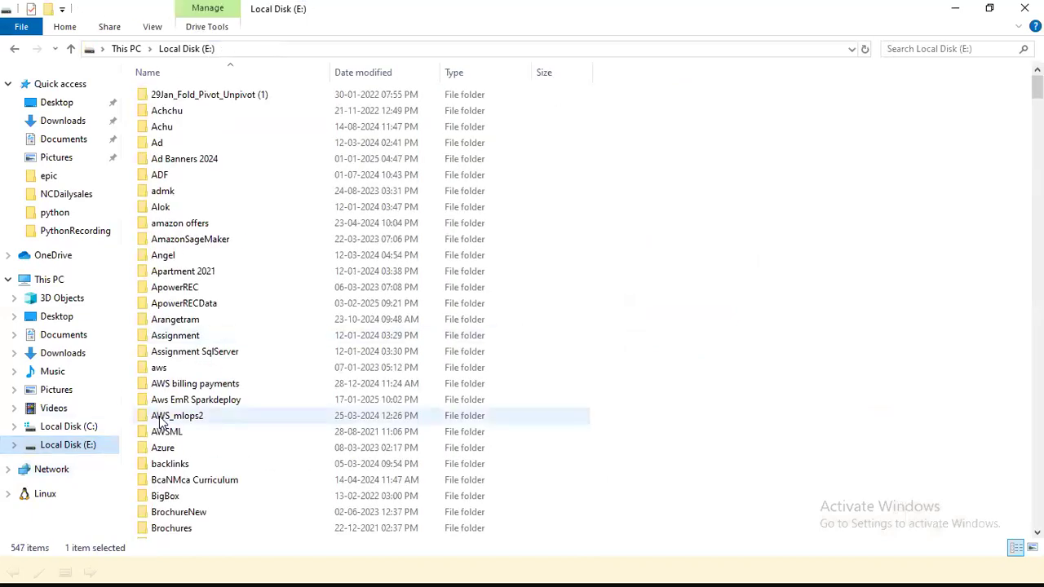
{"action": "left_click", "coordinate": [165, 417]}
{"action": "type", "text": "stu"}
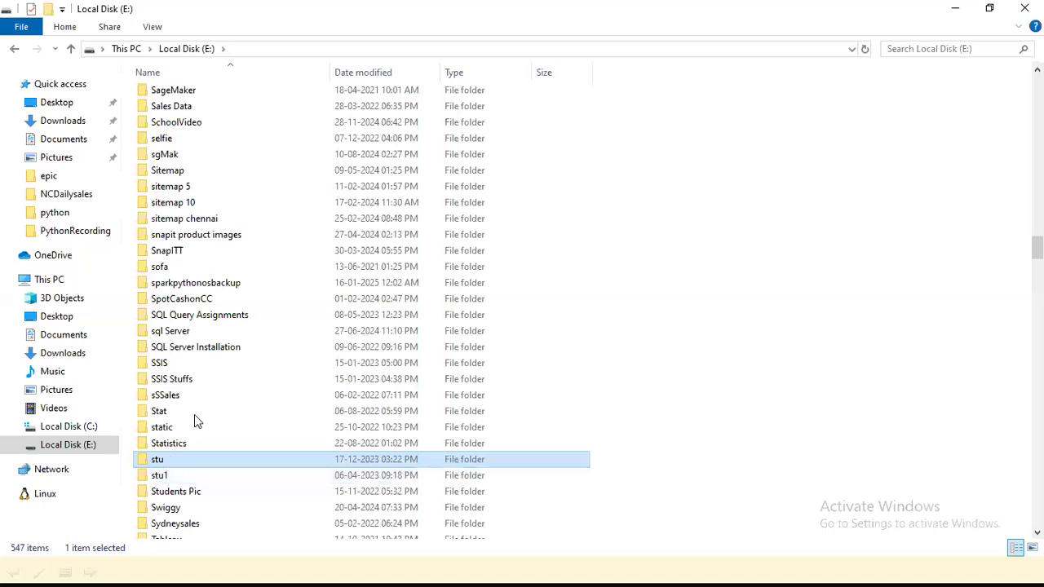
{"action": "key", "text": "Return"}
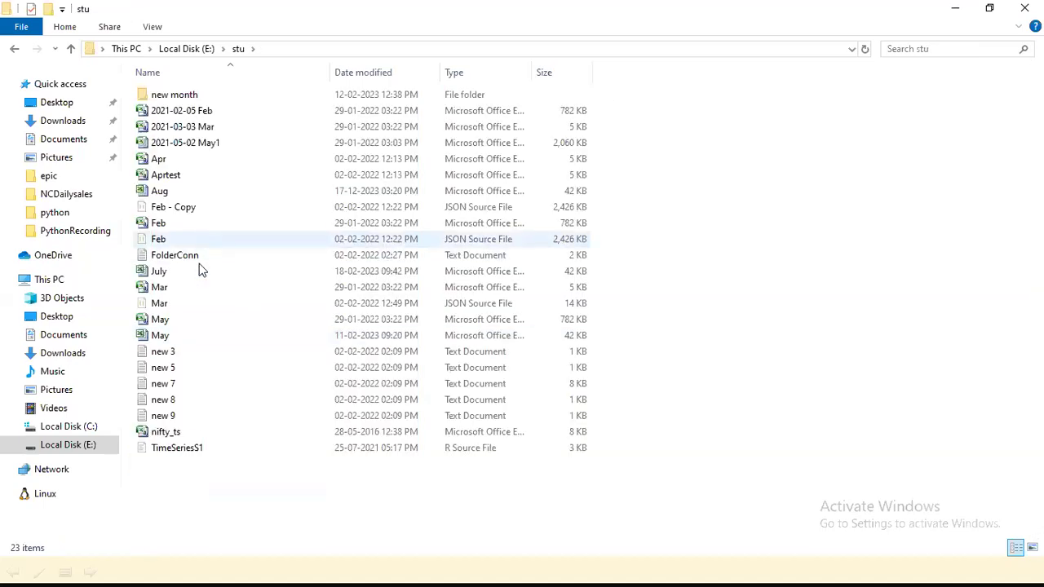
{"action": "left_click", "coordinate": [142, 194]}
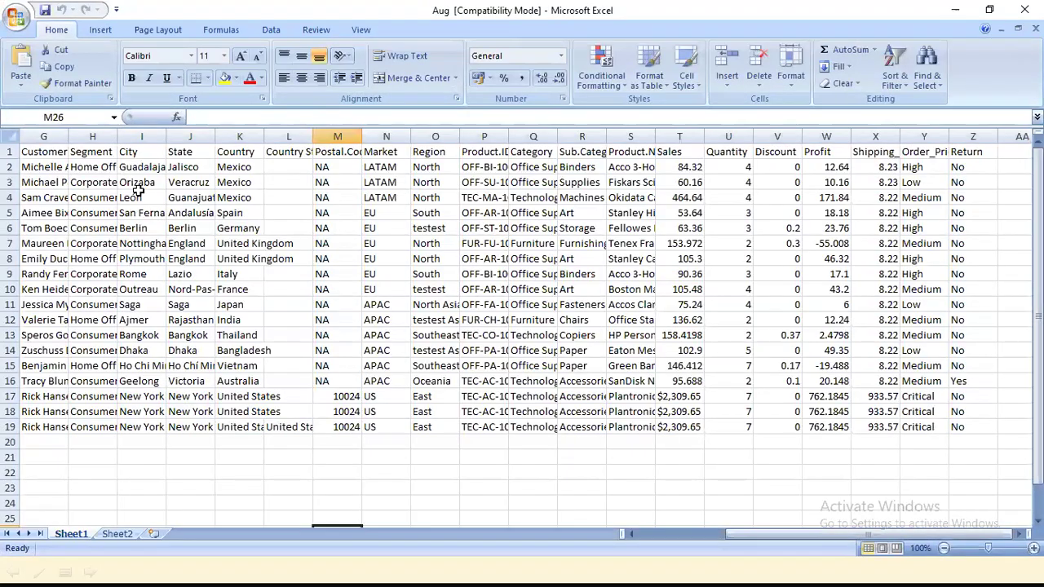
Check Sheet2 of the Aug workbook, close it, and copy the Aug file from the stu folder
{"action": "left_click", "coordinate": [118, 535]}
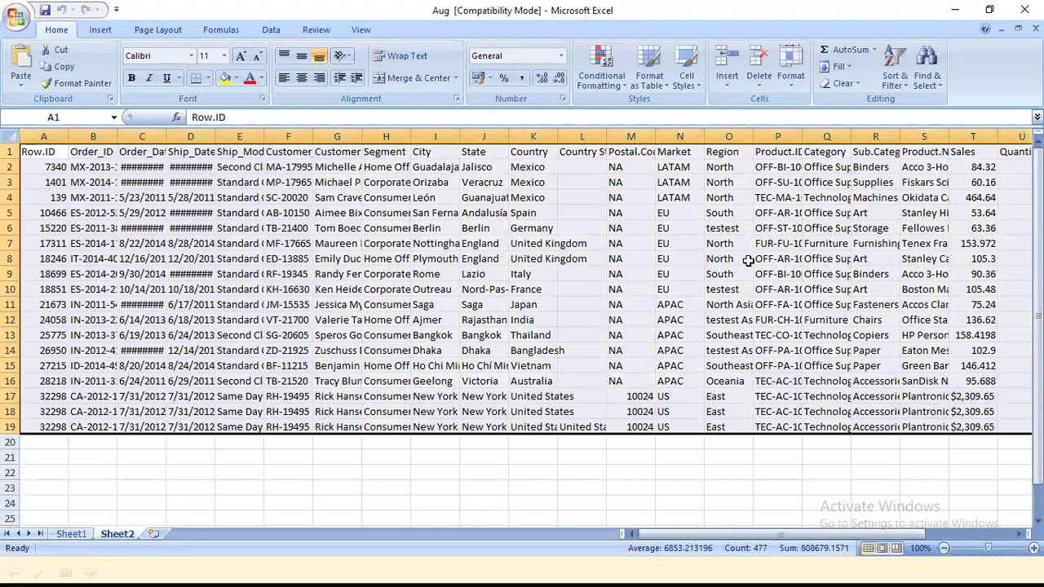
{"action": "left_click", "coordinate": [1023, 10]}
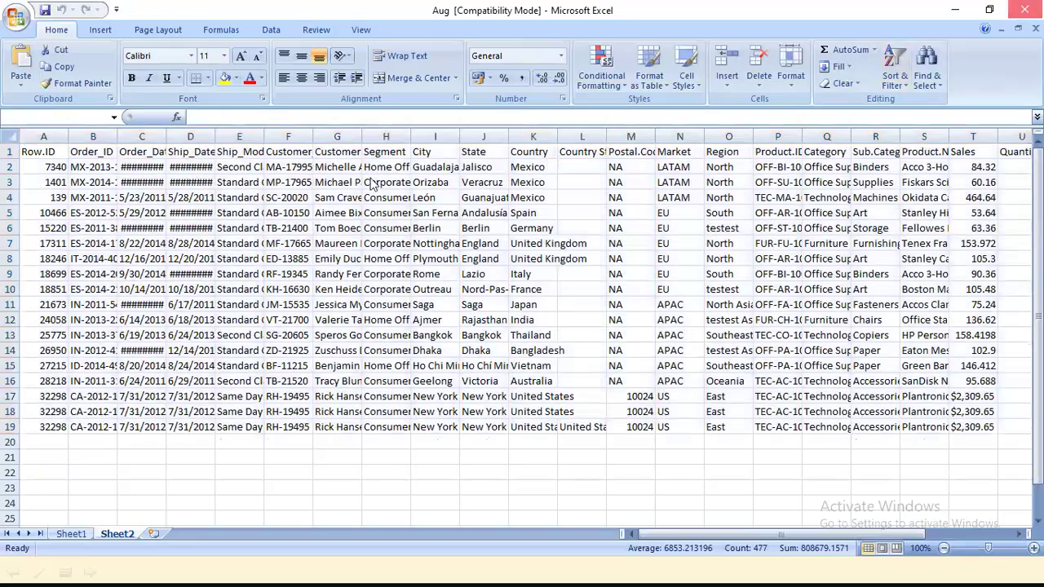
{"action": "right_click", "coordinate": [216, 194]}
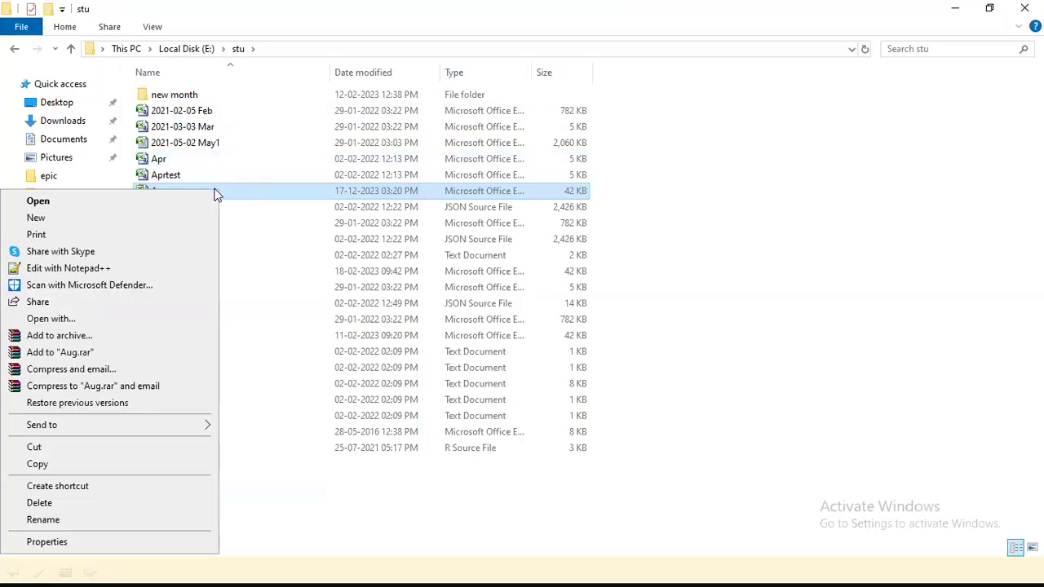
{"action": "left_click", "coordinate": [128, 463]}
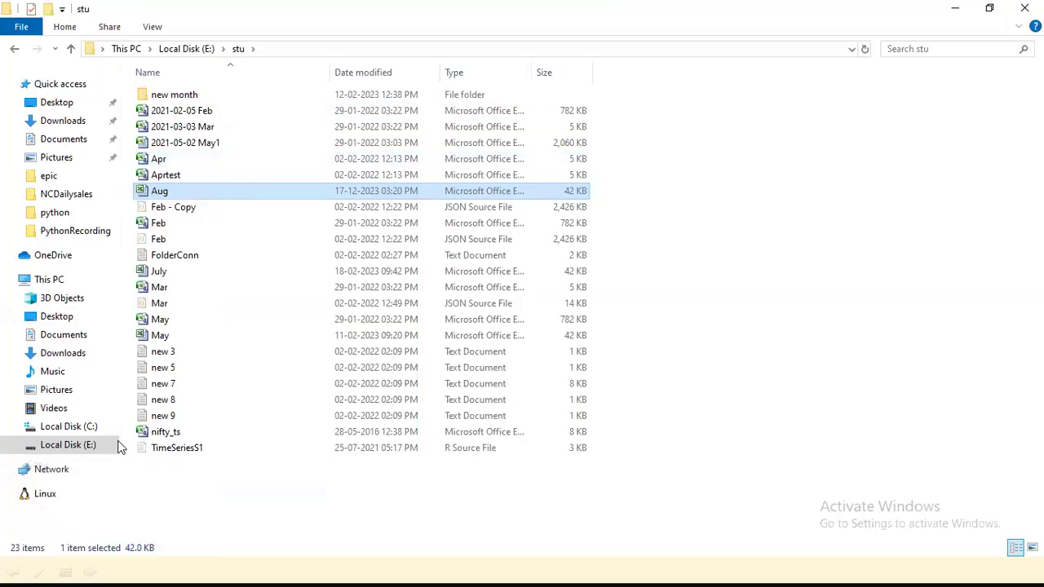
Open the NCDailysales folder on Local Disk (E:)
{"action": "left_click", "coordinate": [73, 446]}
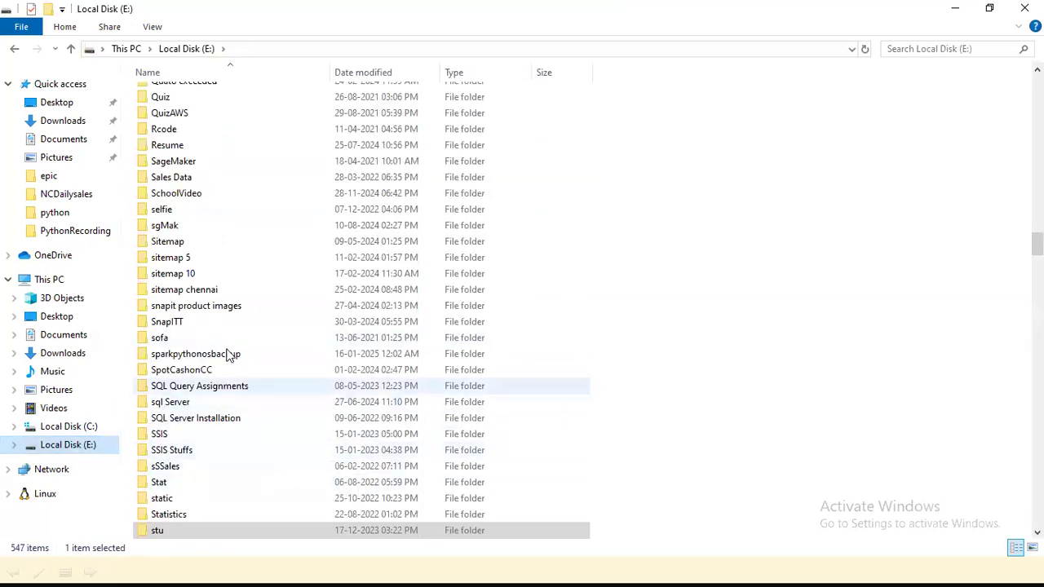
{"action": "left_click", "coordinate": [206, 356]}
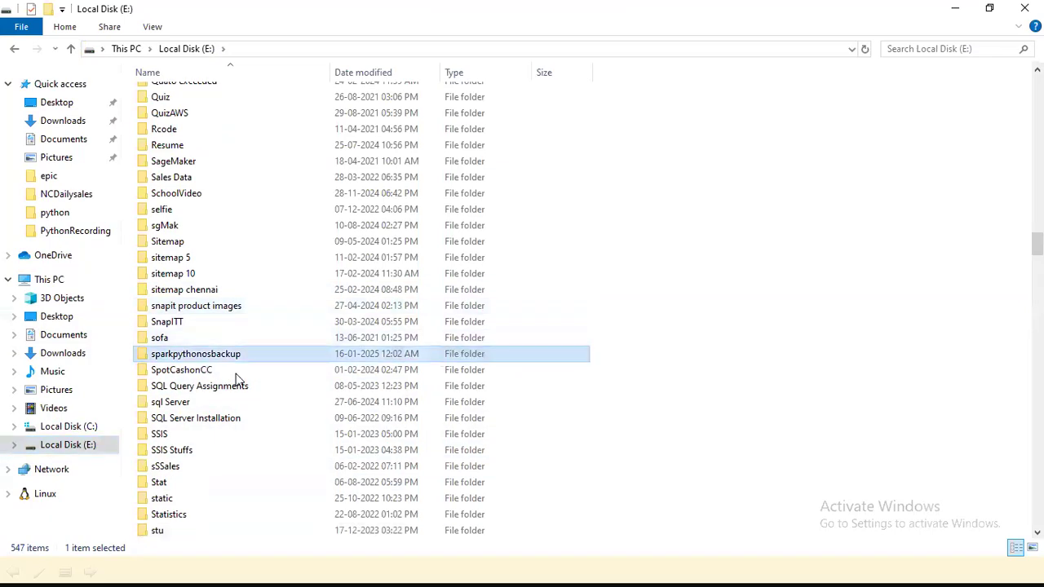
{"action": "key", "text": "n"}
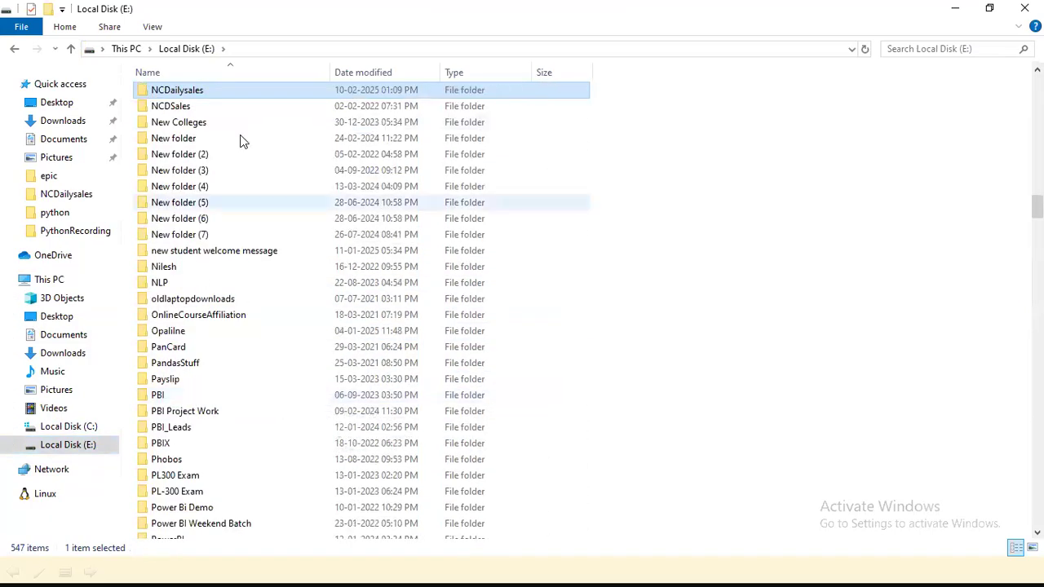
{"action": "left_click", "coordinate": [187, 75]}
{"action": "left_click", "coordinate": [188, 85]}
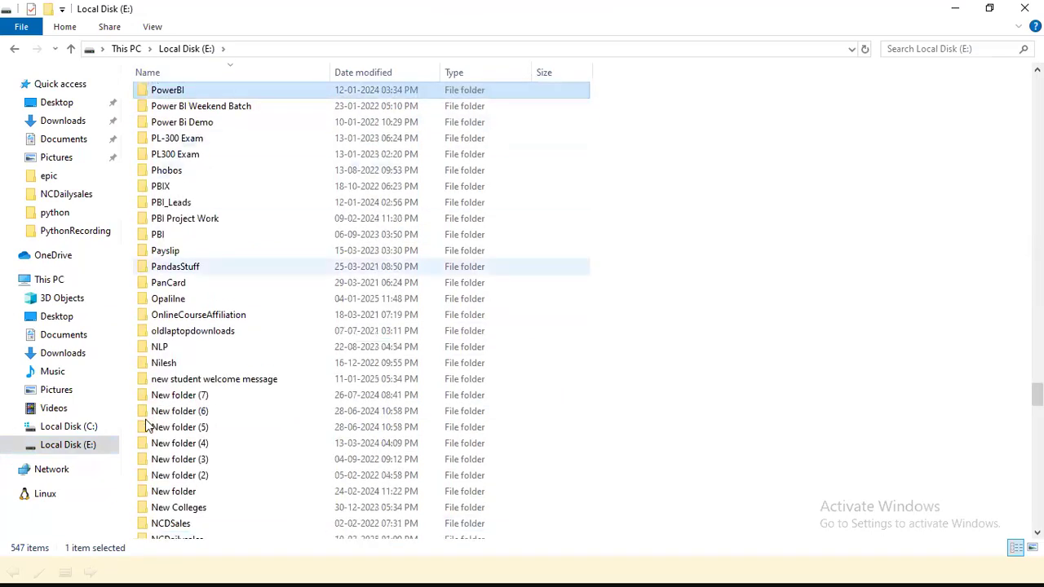
{"action": "left_click", "coordinate": [146, 417]}
{"action": "type", "text": "nc"}
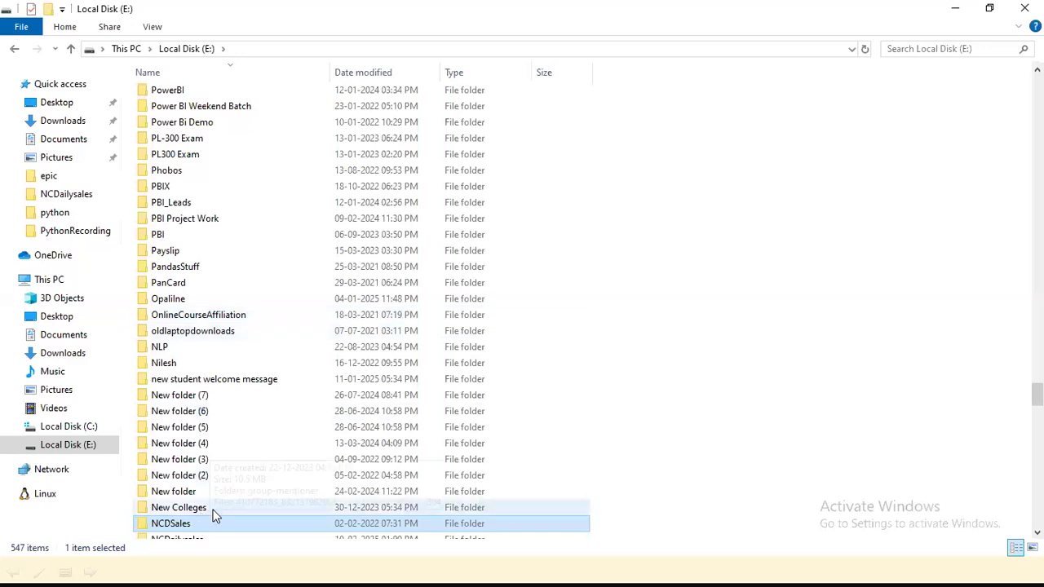
{"action": "scroll", "coordinate": [200, 505], "scroll_direction": "down", "scroll_amount": 2}
{"action": "double_click", "coordinate": [224, 449]}
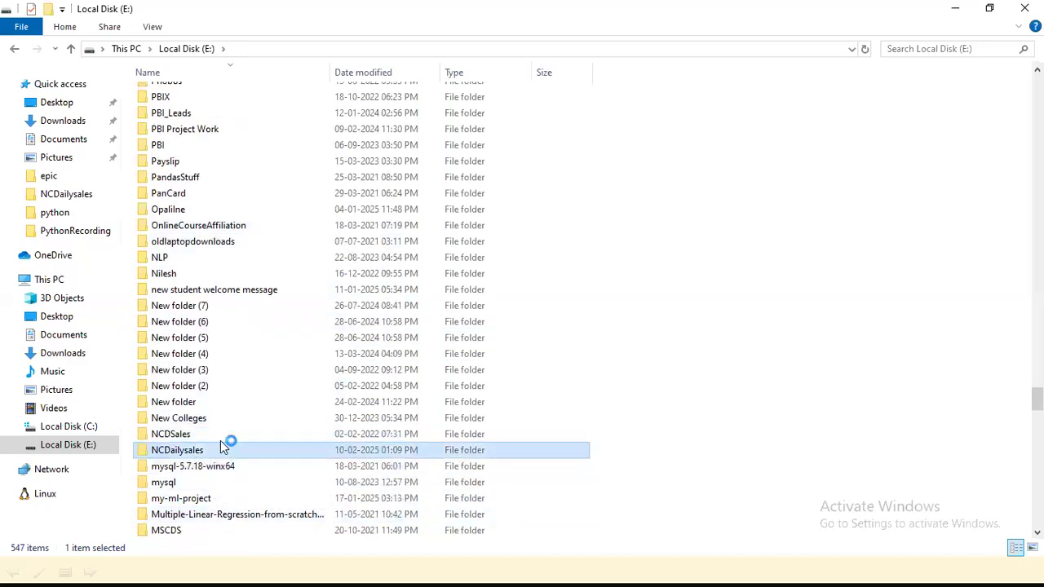
Paste the copied Aug workbook into the NCDailysales folder
{"action": "right_click", "coordinate": [628, 344]}
{"action": "left_click", "coordinate": [279, 477]}
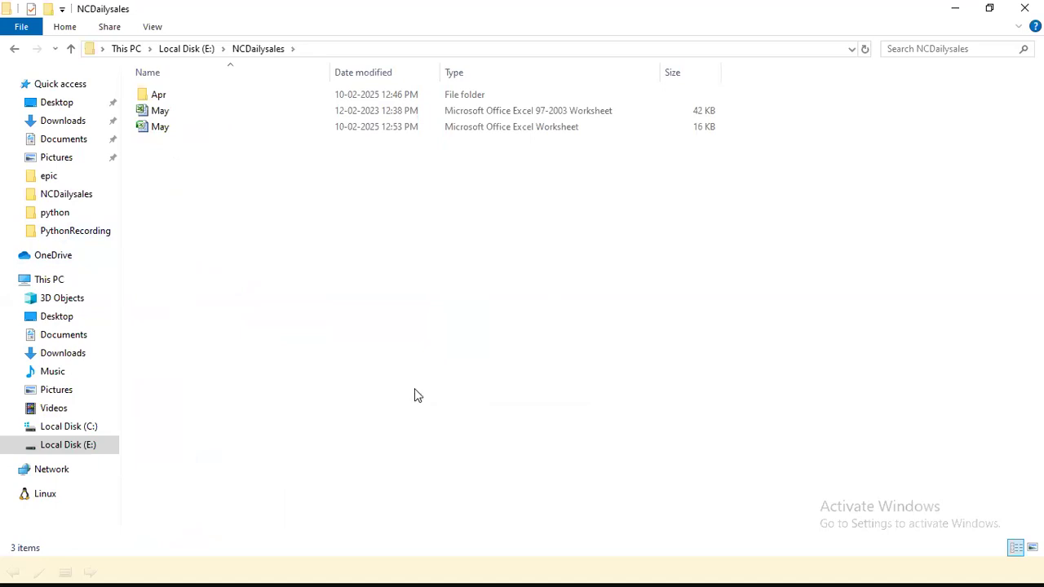
{"action": "right_click", "coordinate": [391, 385]}
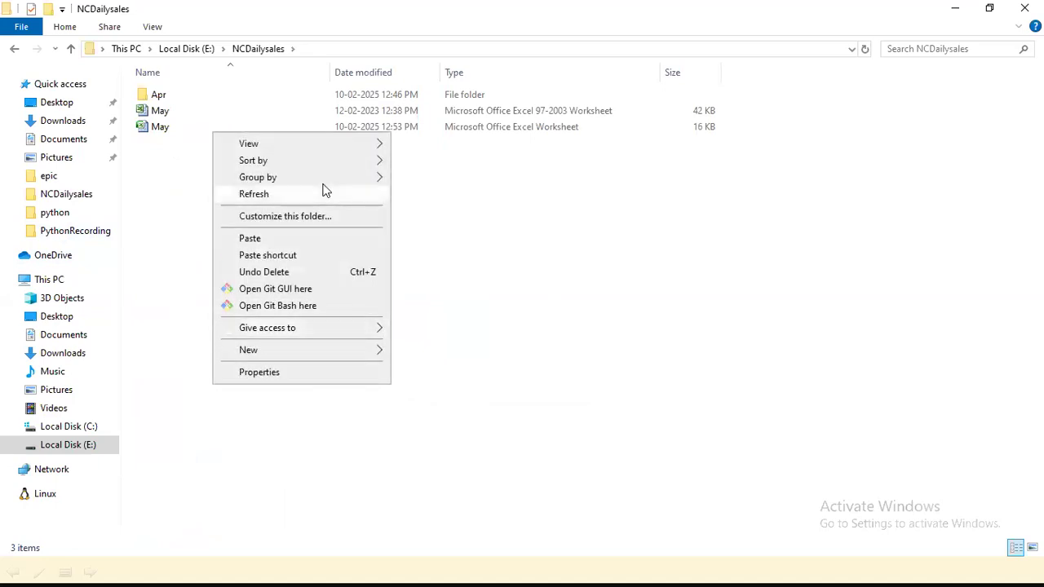
{"action": "left_click", "coordinate": [271, 242]}
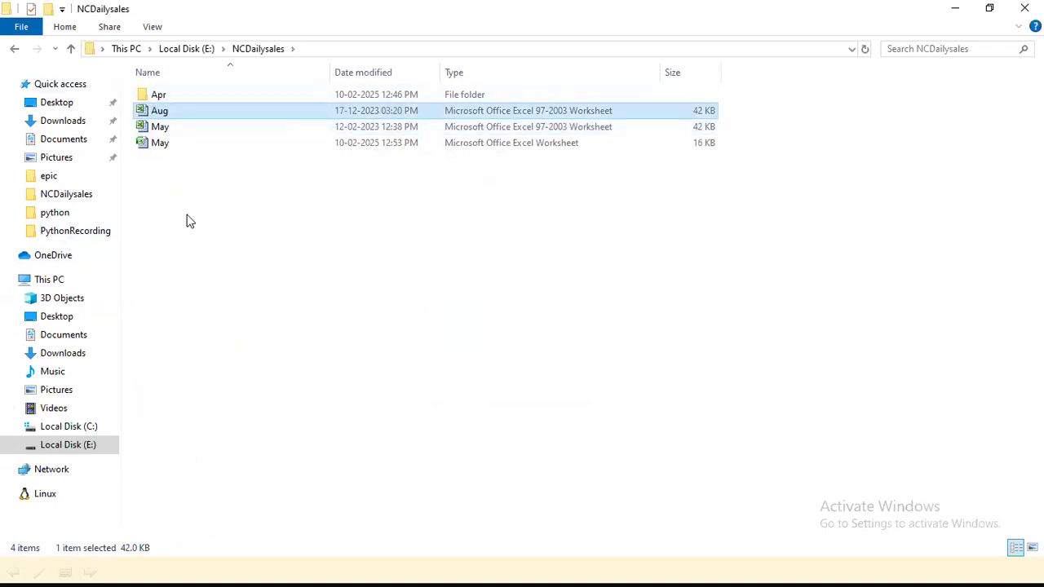
Switch back to Power BI Desktop, refresh the report data, and look through the NCDailysales (3) fields
{"action": "left_click", "coordinate": [954, 8]}
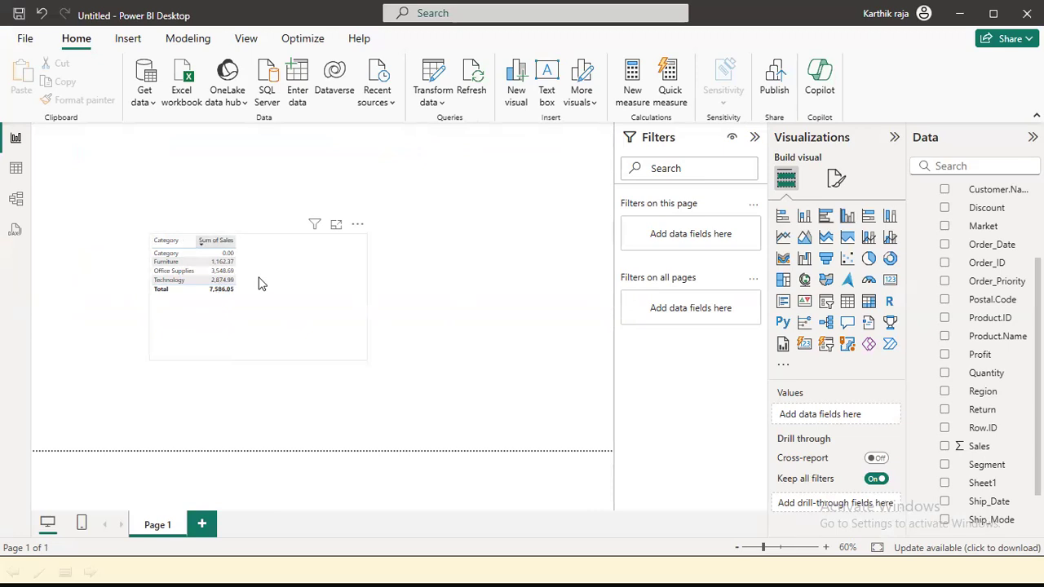
{"action": "left_click", "coordinate": [470, 83]}
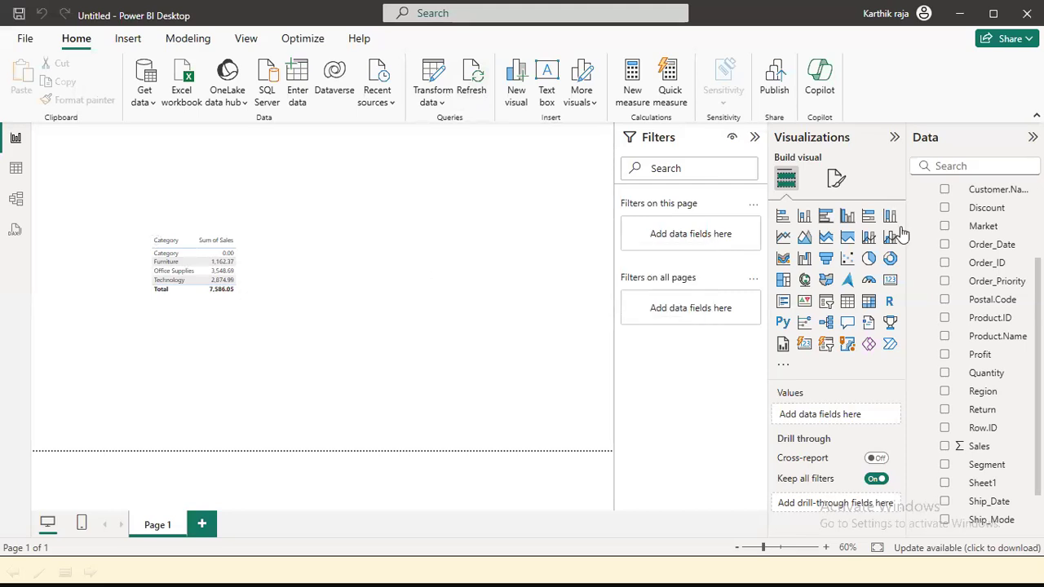
{"action": "scroll", "coordinate": [987, 350], "scroll_direction": "up", "scroll_amount": 3}
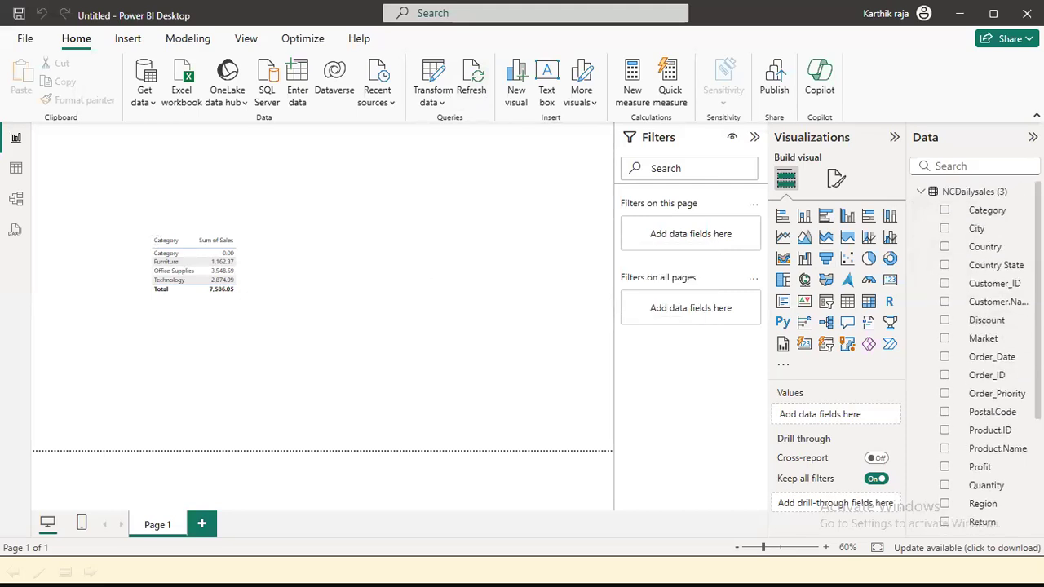
{"action": "scroll", "coordinate": [978, 357], "scroll_direction": "down", "scroll_amount": 5}
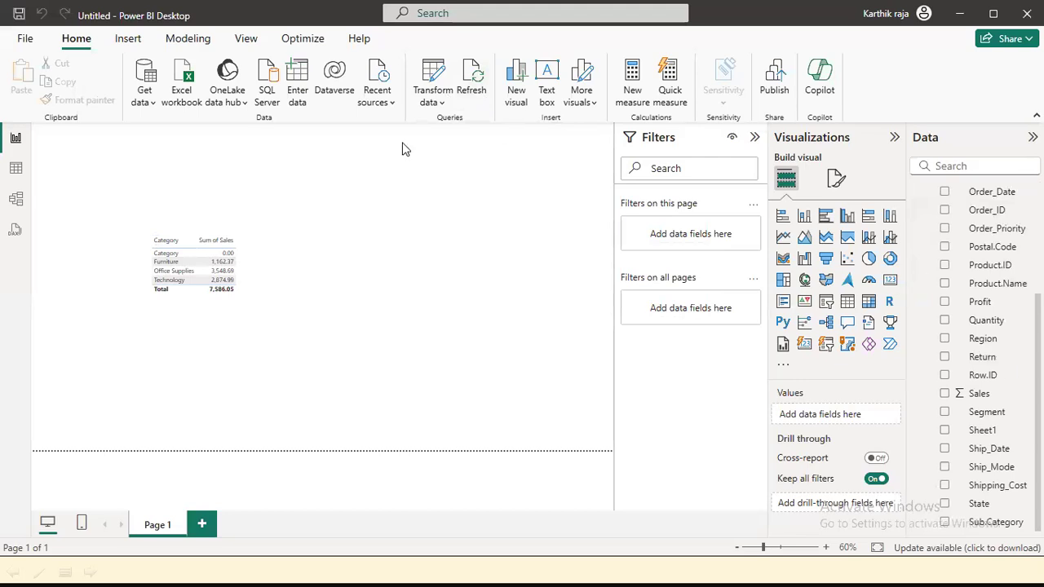
Open the query editor and remove the Filtered Rows step from the Errors in NCDailysales (3) query
{"action": "left_click", "coordinate": [439, 103]}
{"action": "left_click", "coordinate": [436, 126]}
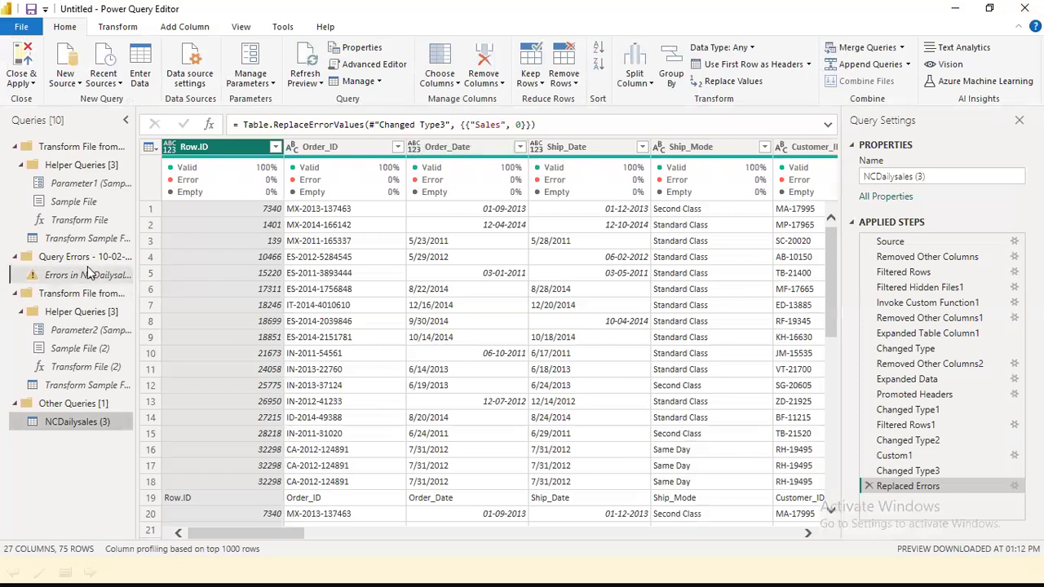
{"action": "left_click", "coordinate": [90, 275]}
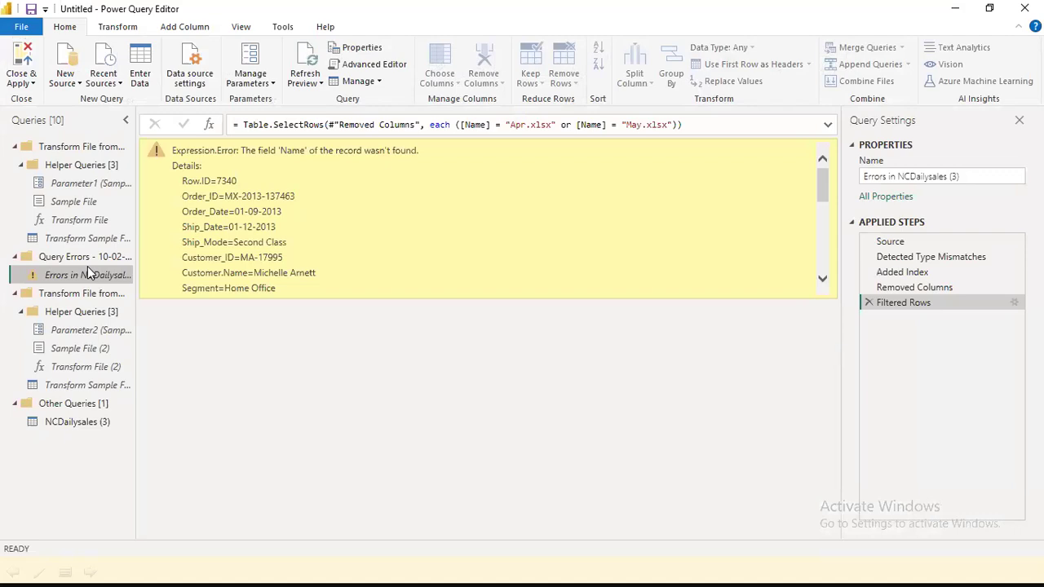
{"action": "left_click", "coordinate": [869, 304]}
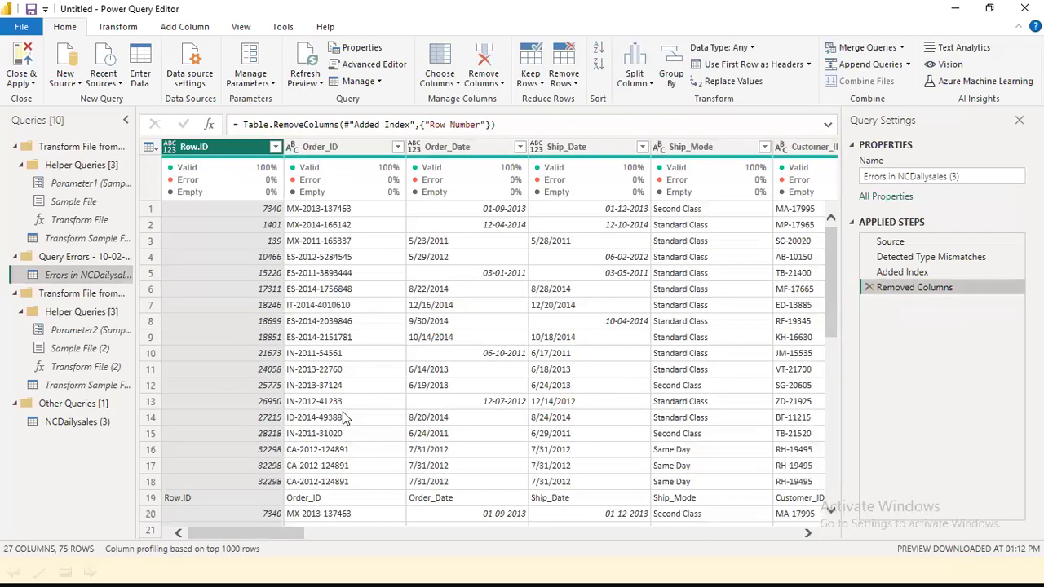
Filter the value Row.ID out of the errors query's Row.ID column and check its Sales column
{"action": "left_click", "coordinate": [275, 146]}
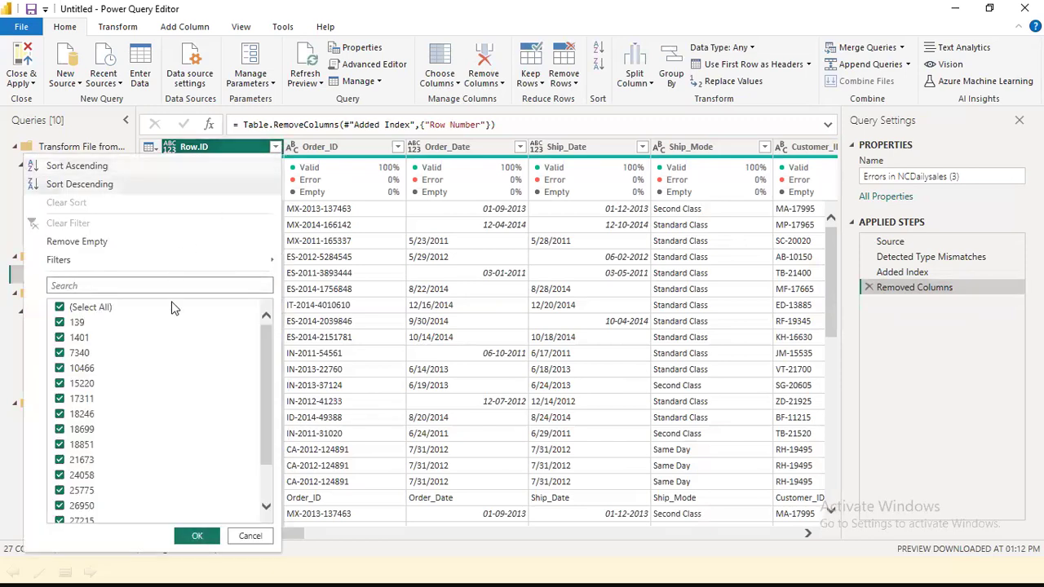
{"action": "scroll", "coordinate": [261, 498], "scroll_direction": "down", "scroll_amount": 1}
{"action": "left_click", "coordinate": [59, 516]}
{"action": "left_click", "coordinate": [196, 536]}
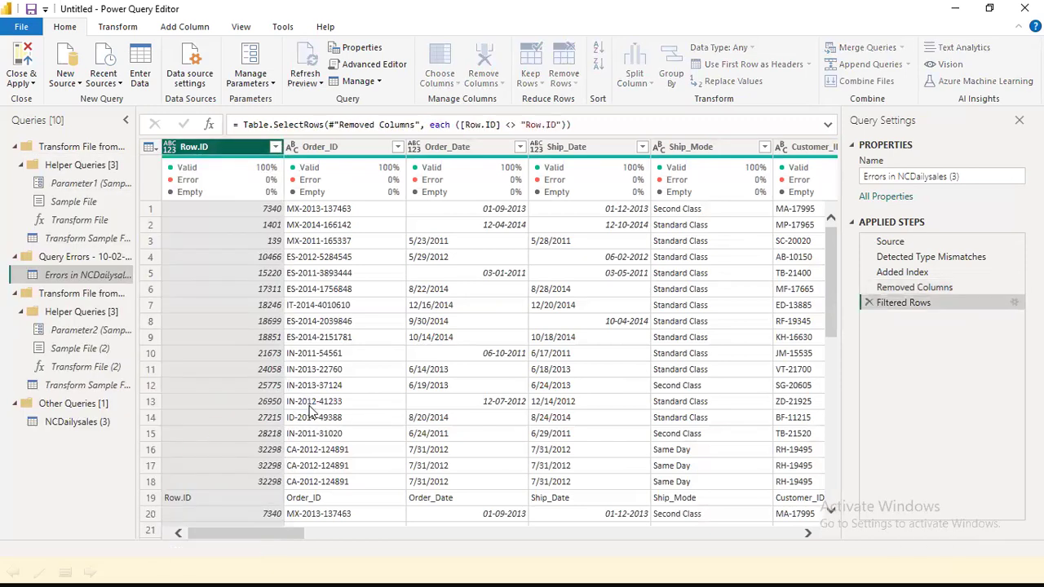
{"action": "left_click", "coordinate": [738, 532]}
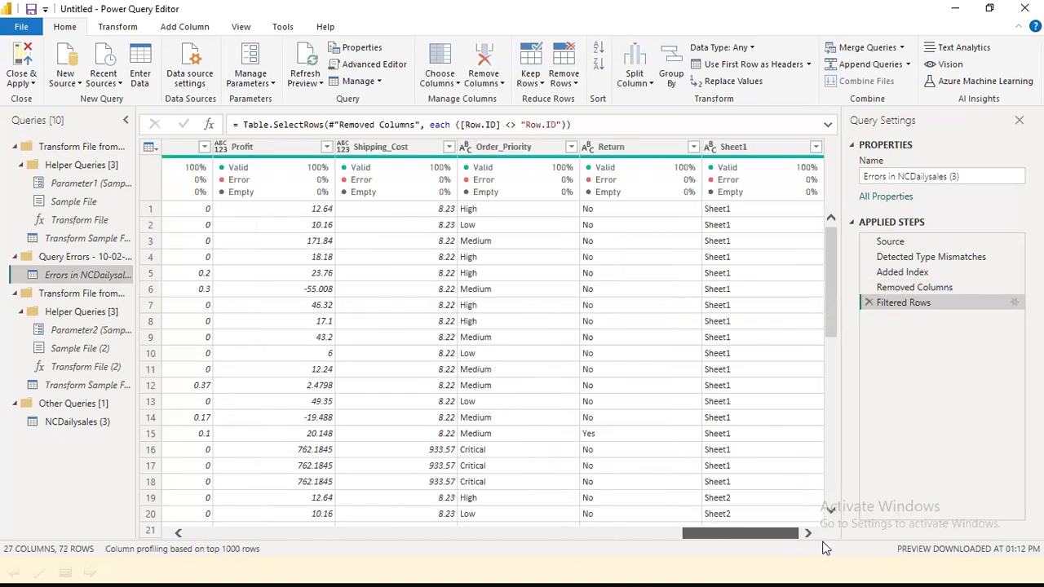
{"action": "left_click", "coordinate": [580, 530]}
{"action": "left_click_drag", "start_coordinate": [581, 530], "coordinate": [666, 528]}
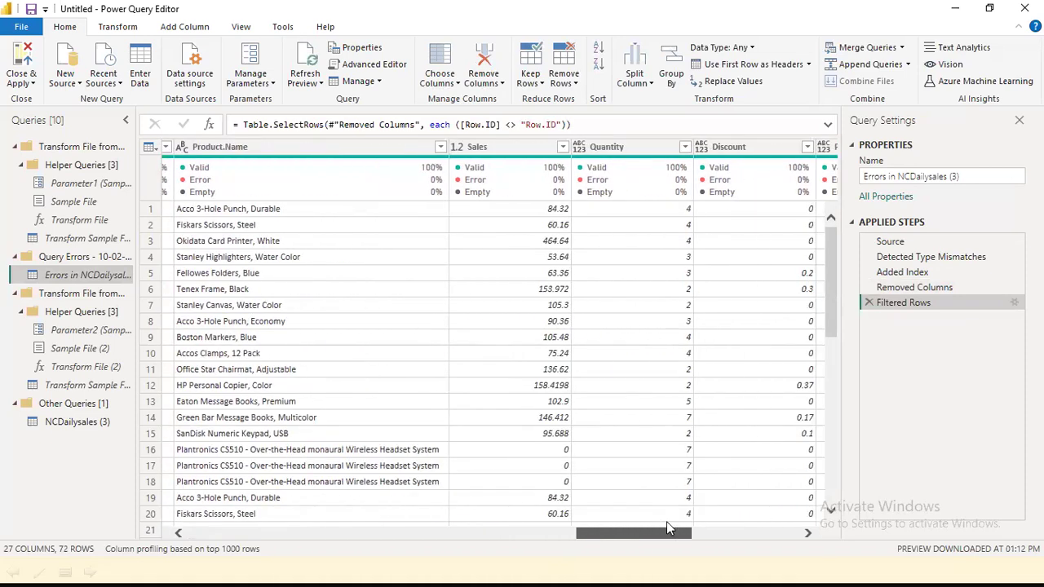
Delete the Errors in NCDailysales (3) query and its Query Errors group
{"action": "right_click", "coordinate": [121, 273]}
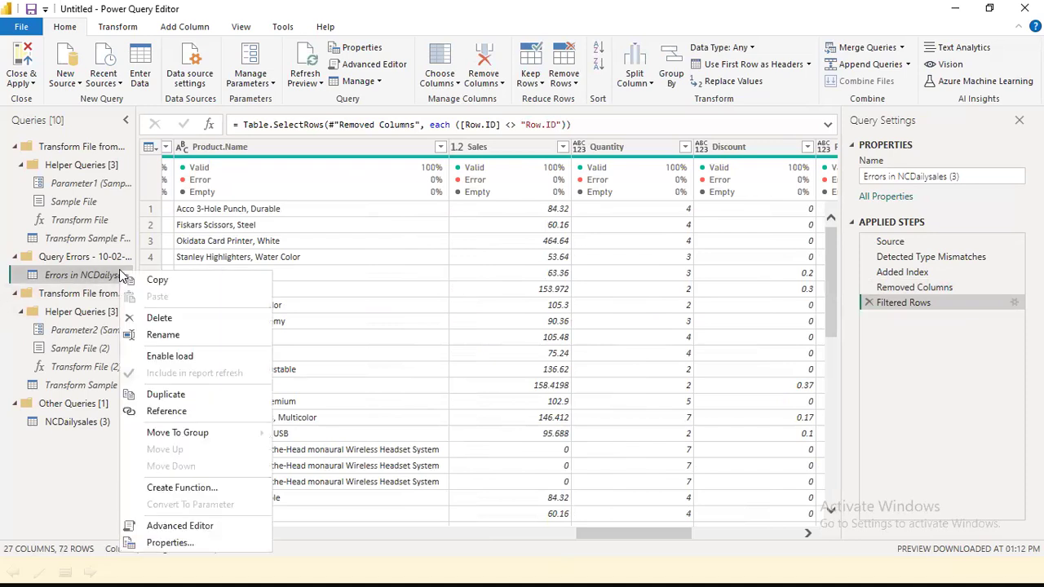
{"action": "left_click", "coordinate": [135, 318]}
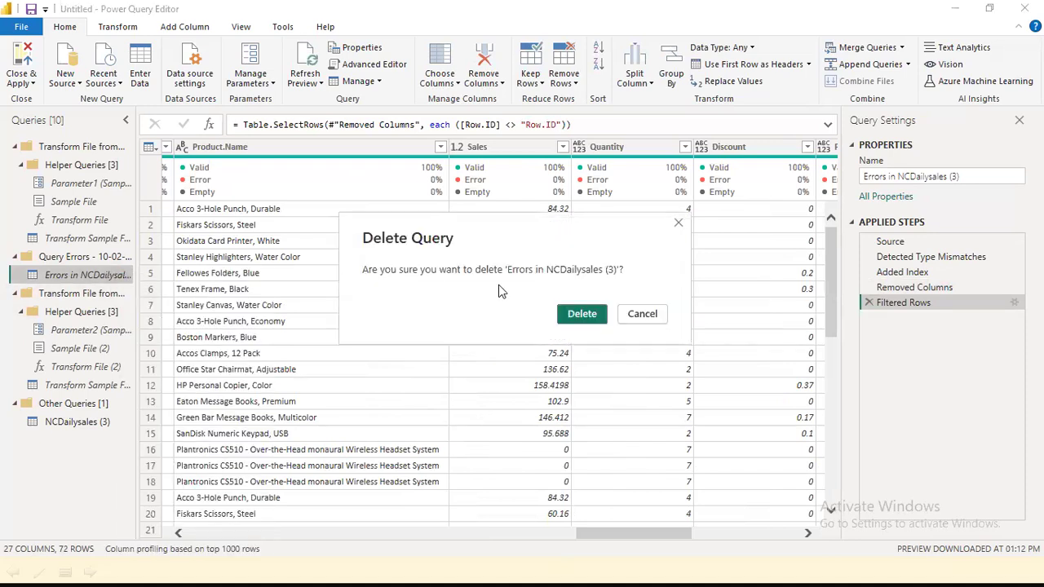
{"action": "left_click", "coordinate": [590, 322]}
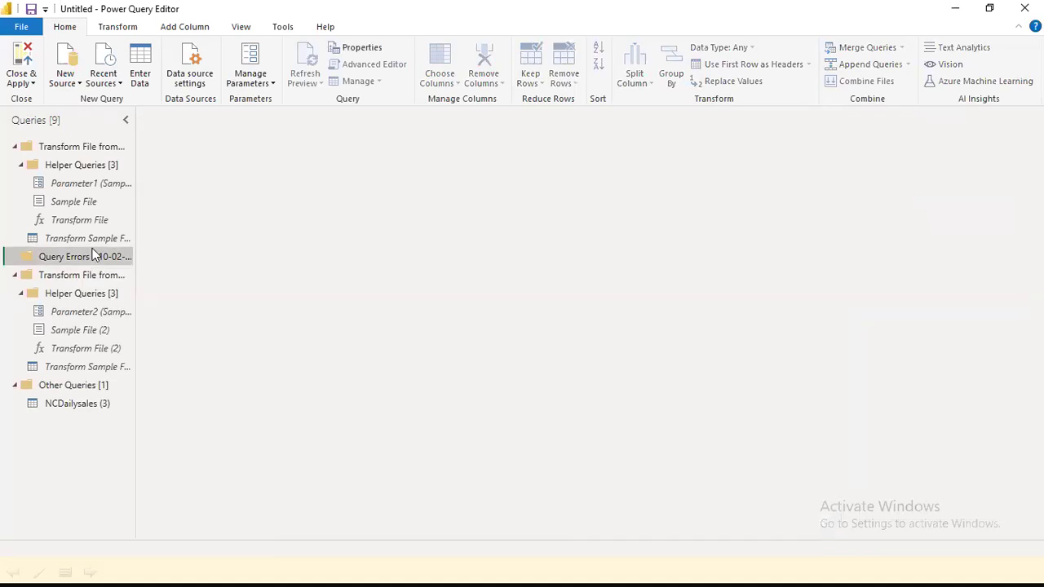
{"action": "right_click", "coordinate": [86, 257]}
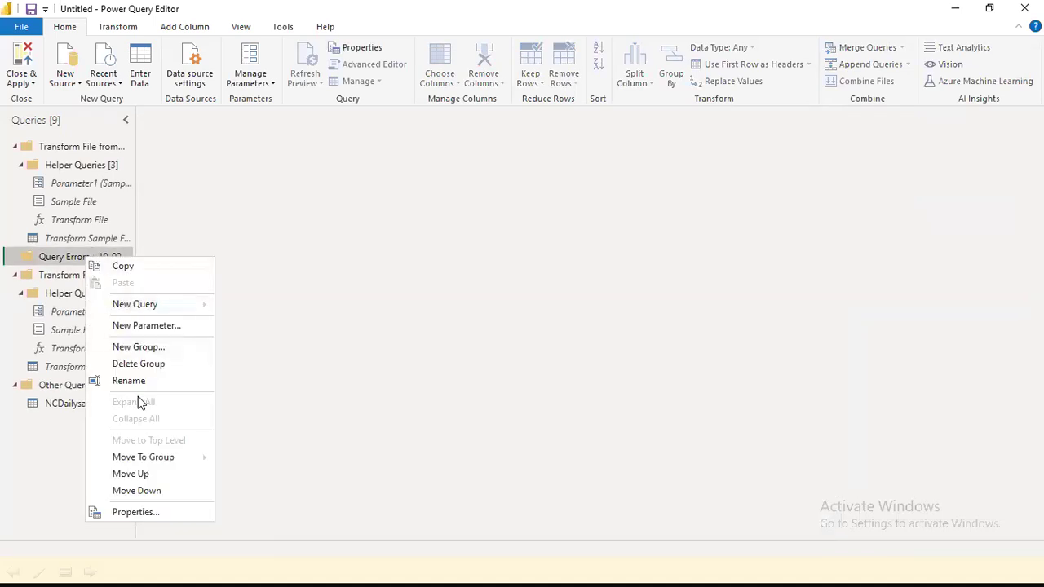
{"action": "left_click", "coordinate": [162, 366]}
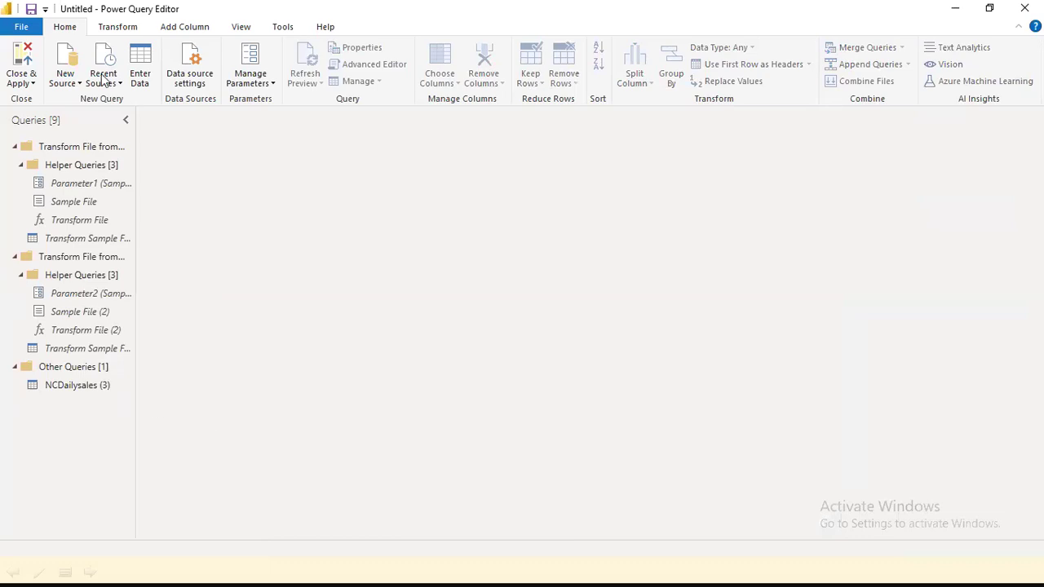
Close the query editor with the pending changes applied, and refresh the report data
{"action": "left_click", "coordinate": [31, 80]}
{"action": "left_click", "coordinate": [34, 102]}
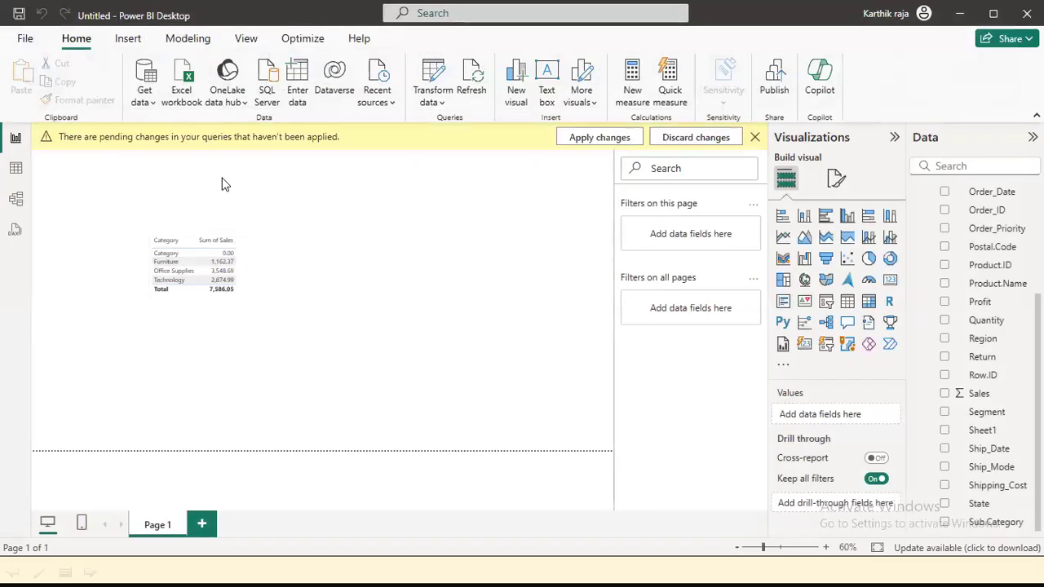
{"action": "left_click", "coordinate": [584, 138]}
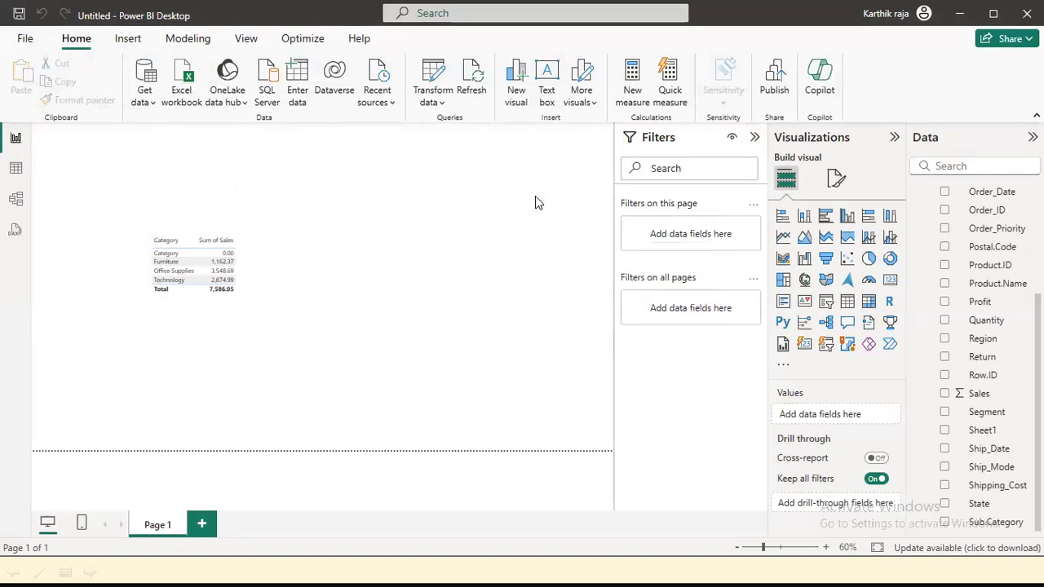
{"action": "left_click", "coordinate": [475, 107]}
Switch to File Explorer and open the stu folder on Local Disk (E:)
{"action": "key", "text": "alt+Tab"}
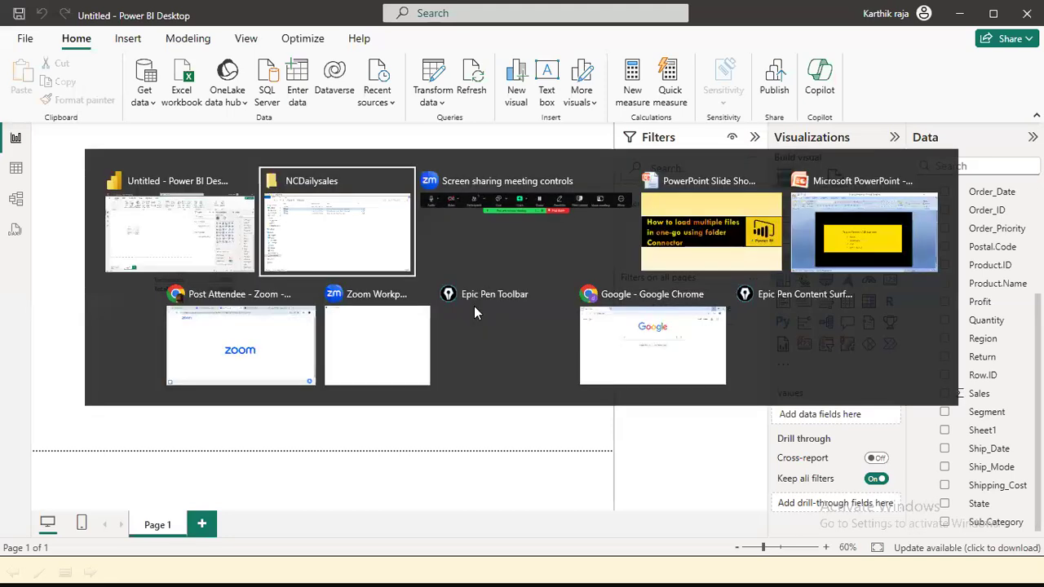
{"action": "right_click", "coordinate": [474, 306]}
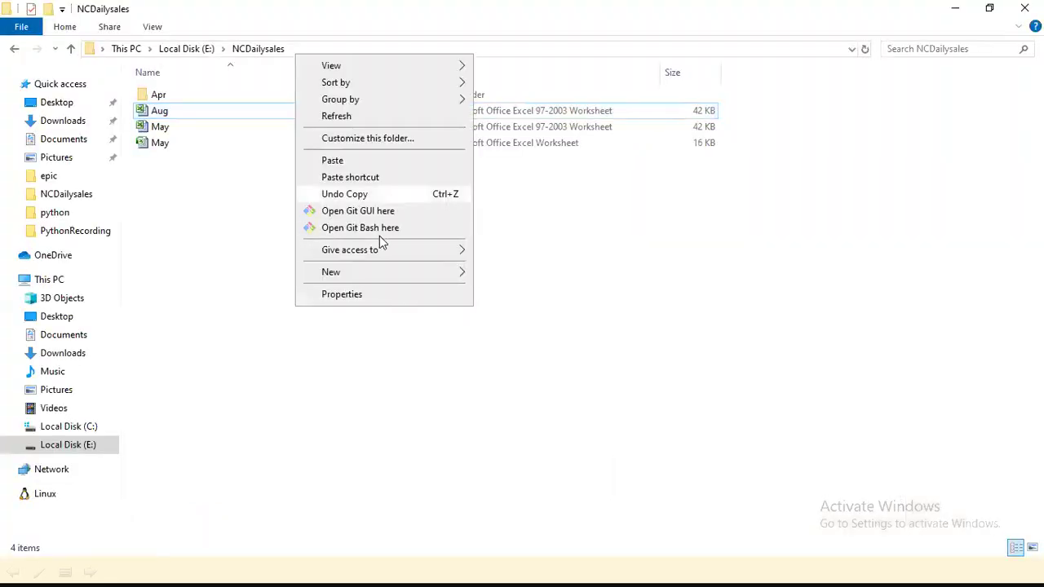
{"action": "left_click", "coordinate": [9, 500]}
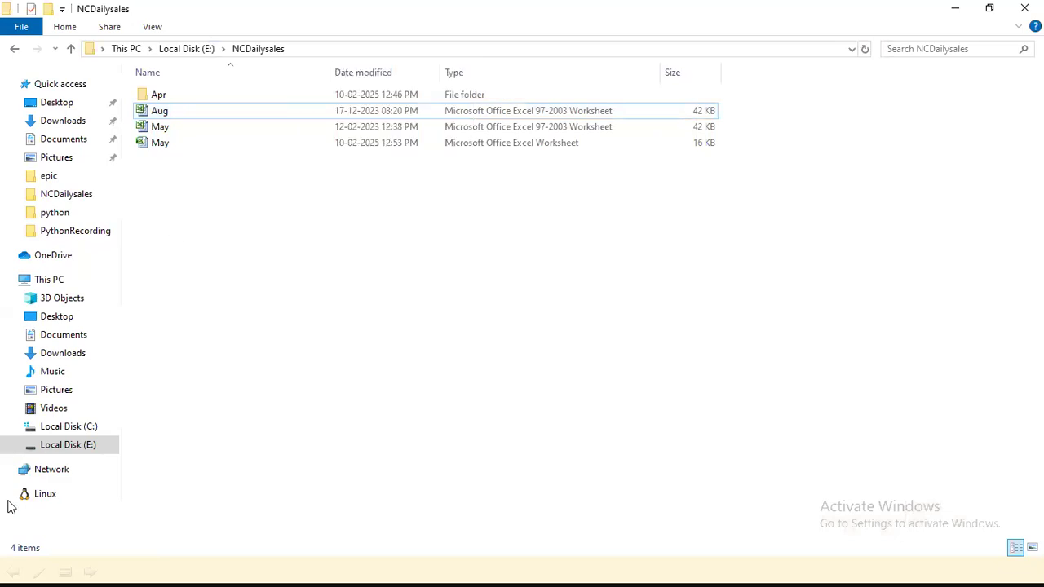
{"action": "left_click", "coordinate": [41, 449]}
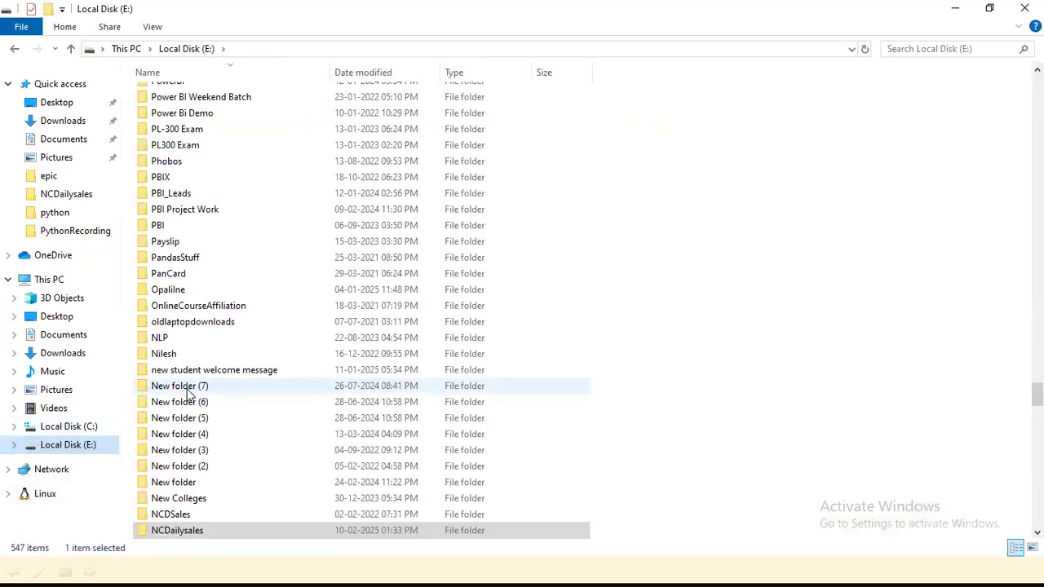
{"action": "left_click", "coordinate": [163, 388]}
{"action": "type", "text": "st"}
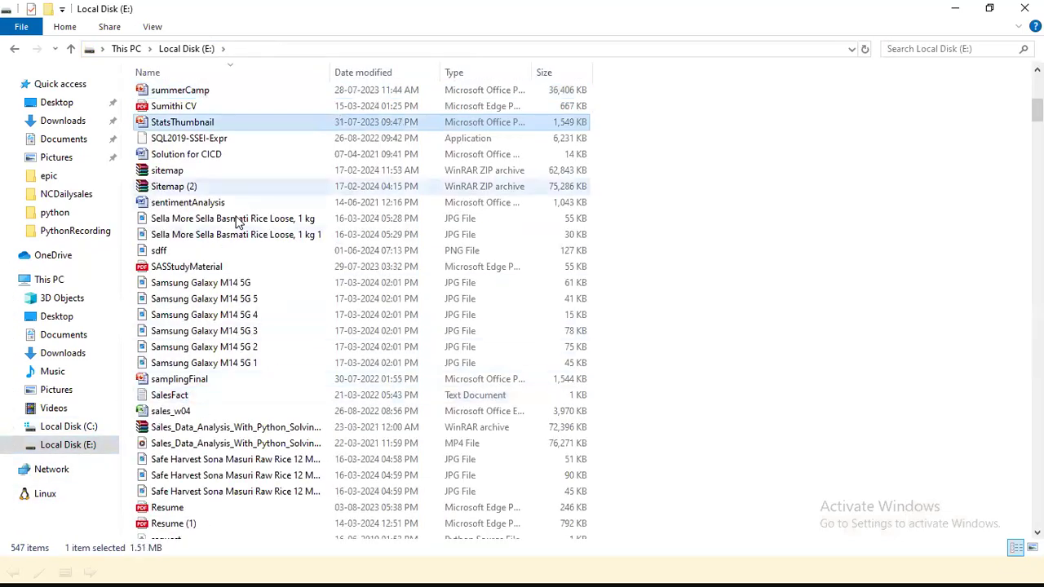
{"action": "type", "text": "stu"}
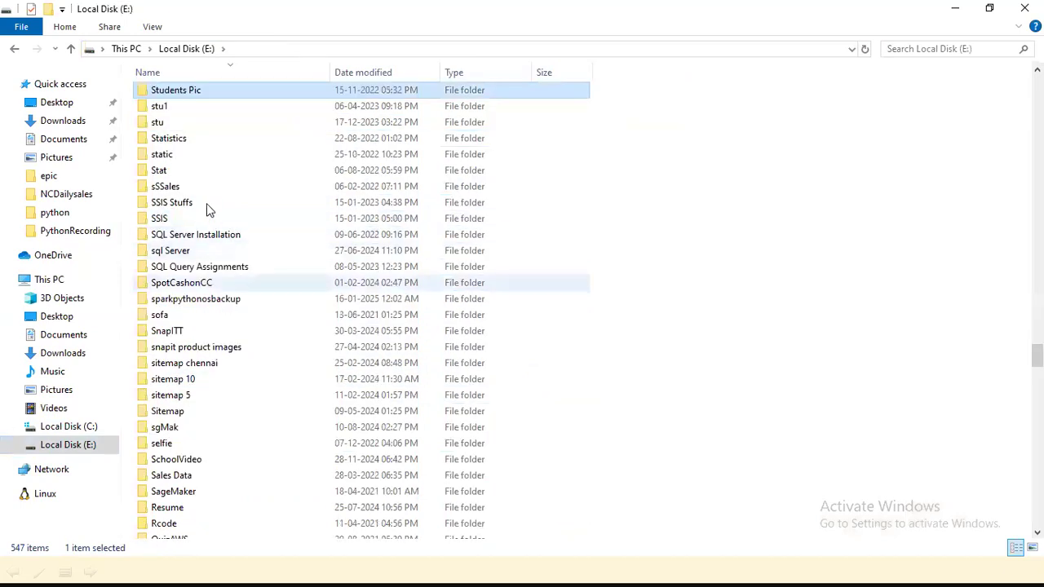
{"action": "left_click", "coordinate": [185, 123]}
{"action": "double_click", "coordinate": [185, 122]}
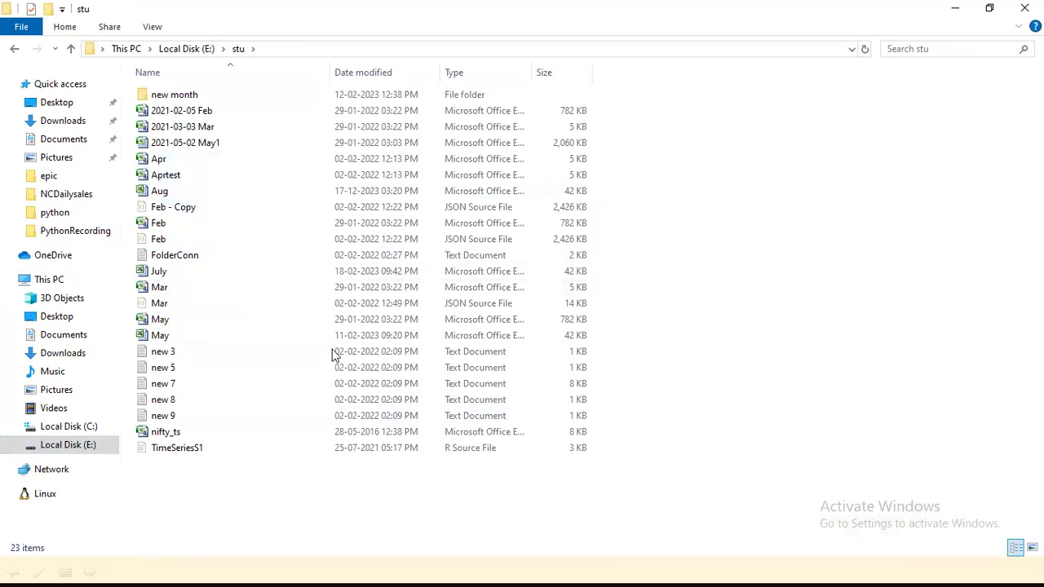
Open the new month folder and examine the 2021-02-05 Feb files in it and in its NC subfolder
{"action": "right_click", "coordinate": [259, 196]}
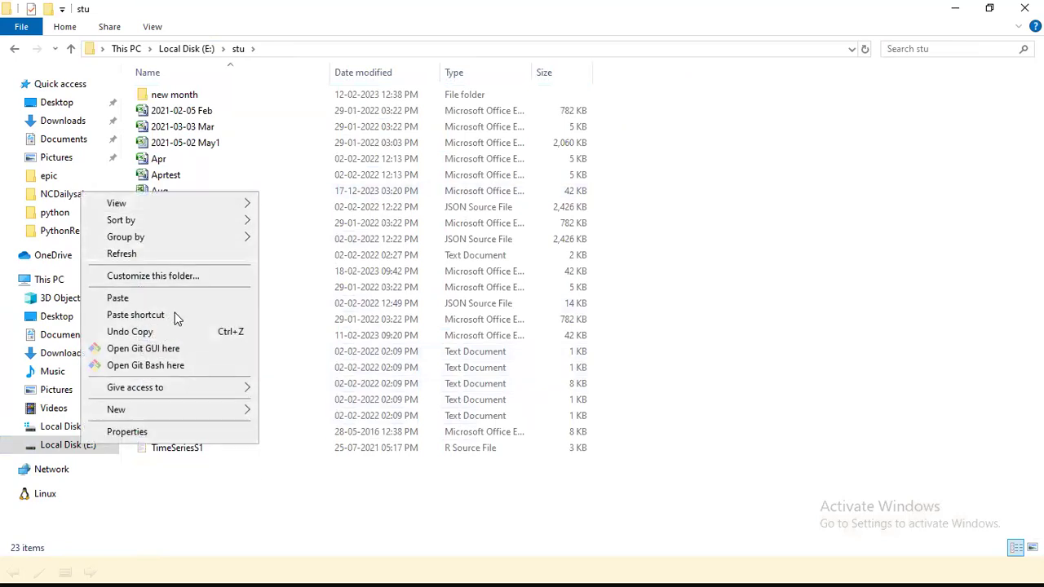
{"action": "left_click", "coordinate": [665, 256]}
{"action": "left_click", "coordinate": [161, 192]}
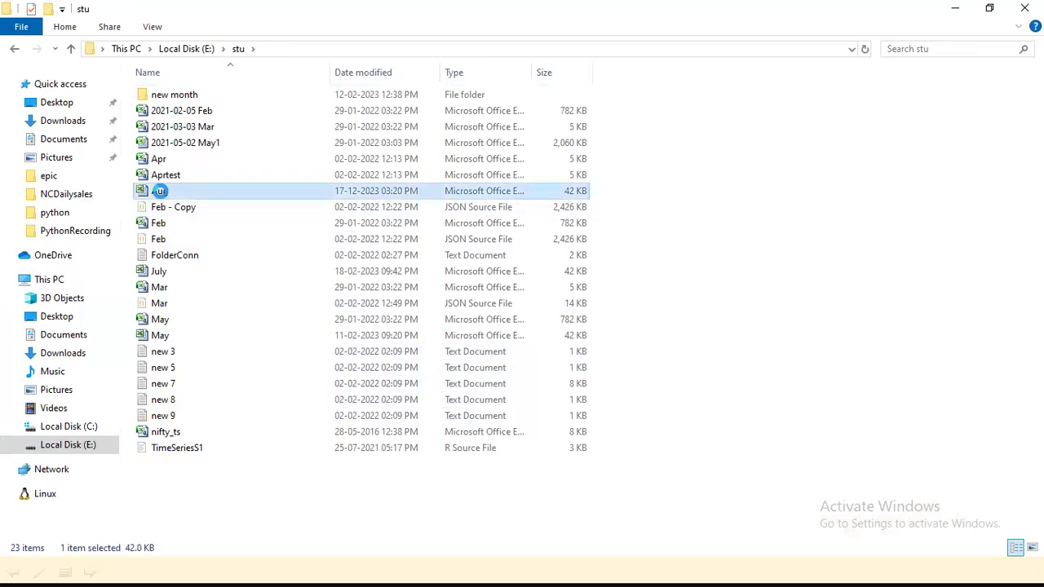
{"action": "right_click", "coordinate": [161, 192]}
{"action": "double_click", "coordinate": [186, 95]}
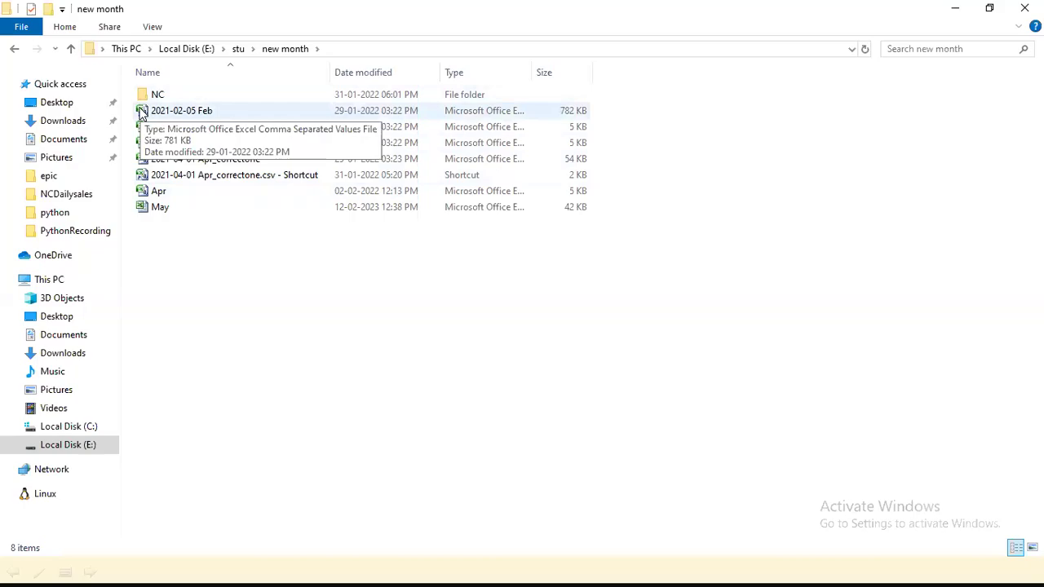
{"action": "double_click", "coordinate": [146, 111]}
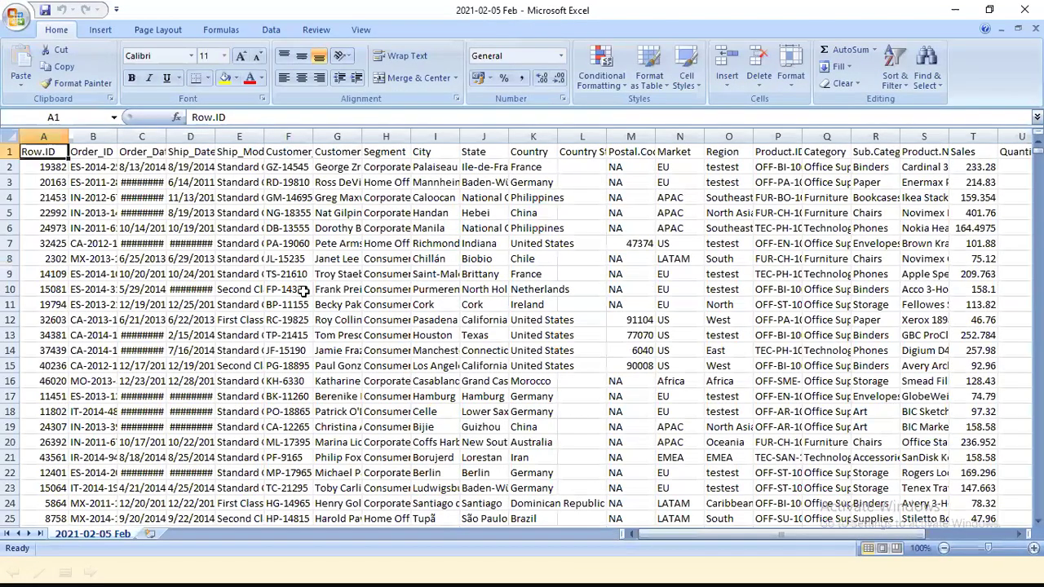
{"action": "scroll", "coordinate": [303, 291], "scroll_direction": "down", "scroll_amount": 1}
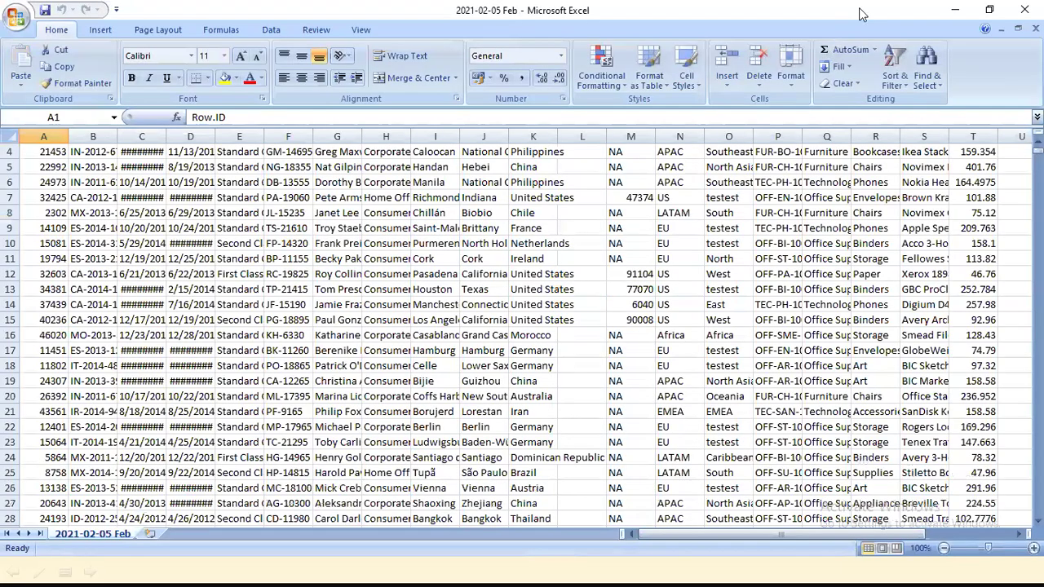
{"action": "key", "text": "alt+Tab"}
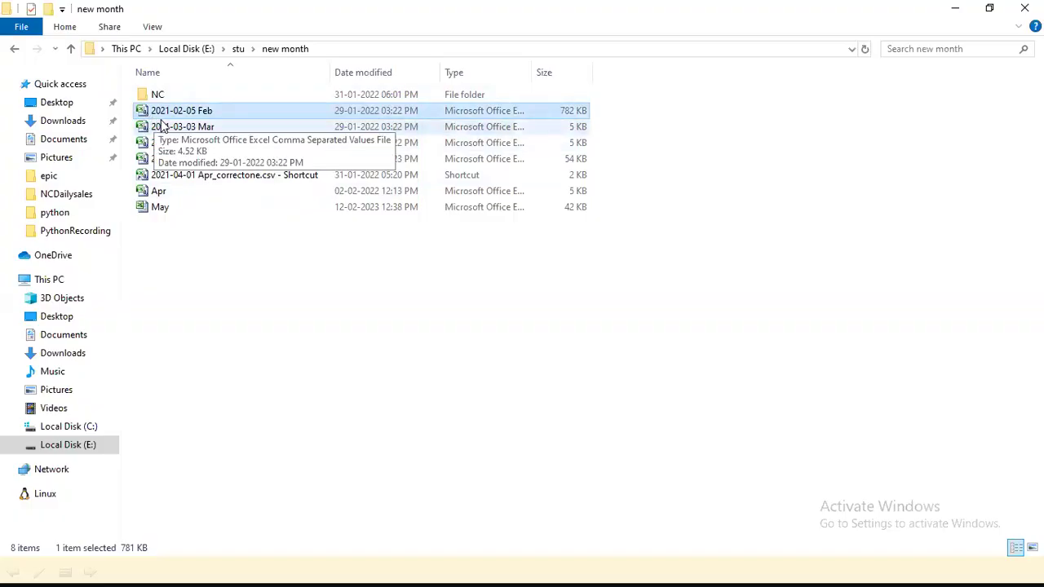
{"action": "double_click", "coordinate": [159, 96]}
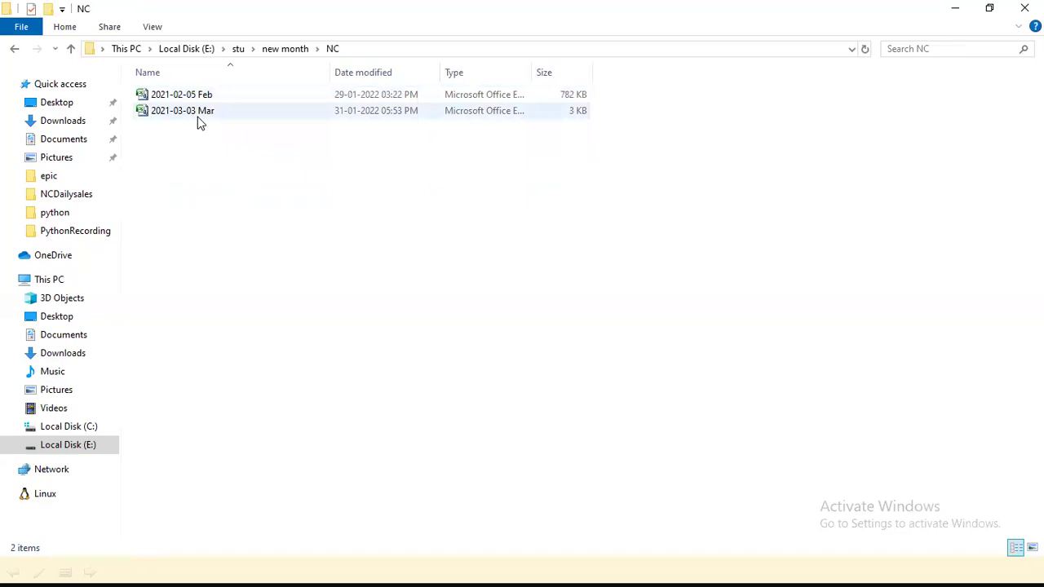
{"action": "double_click", "coordinate": [181, 96]}
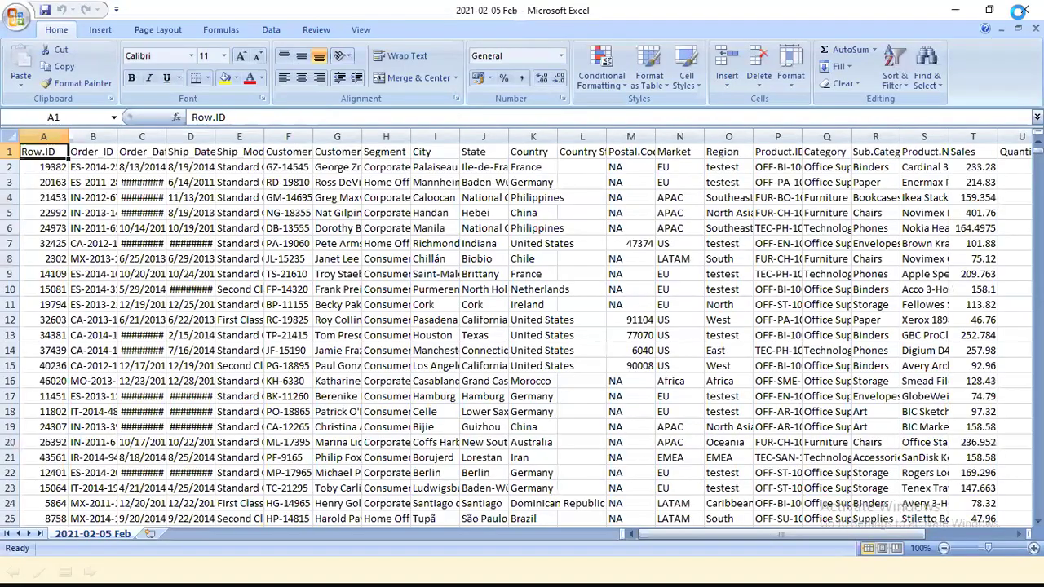
{"action": "left_click", "coordinate": [1024, 10]}
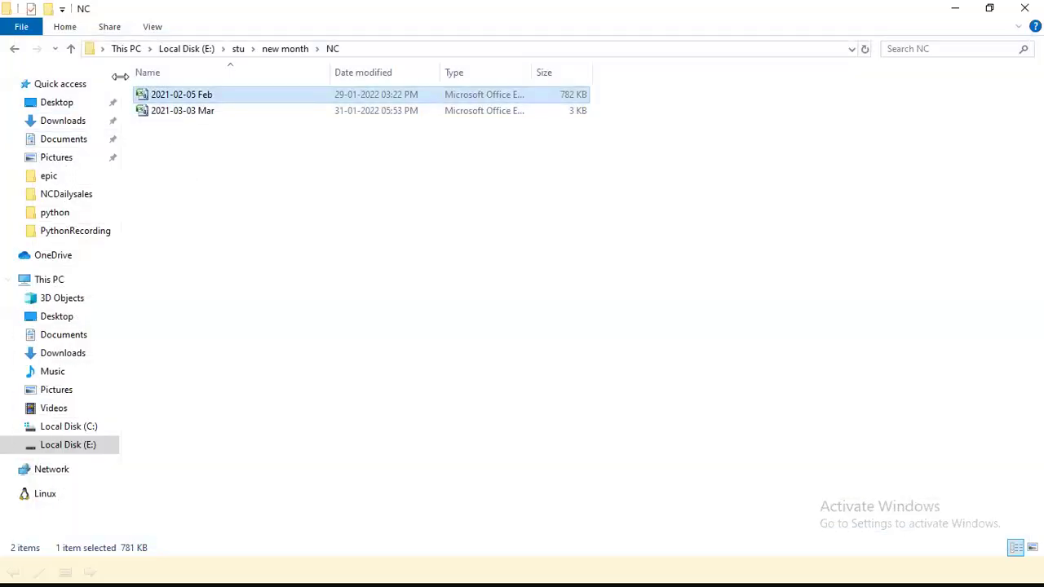
Return to the stu folder and check the contents of the Aprtest file
{"action": "left_click", "coordinate": [72, 49]}
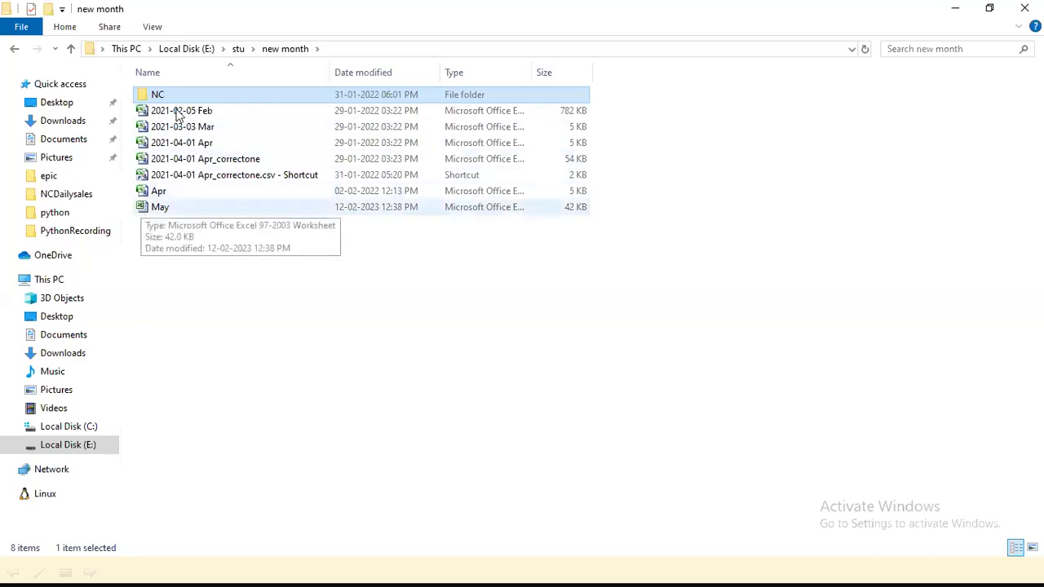
{"action": "left_click", "coordinate": [236, 49]}
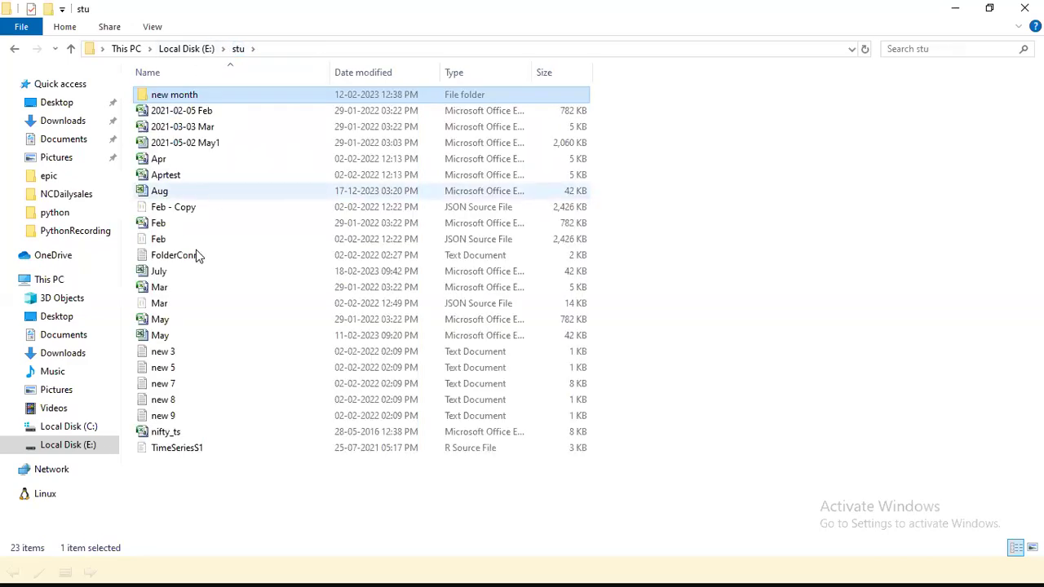
{"action": "left_click", "coordinate": [165, 176]}
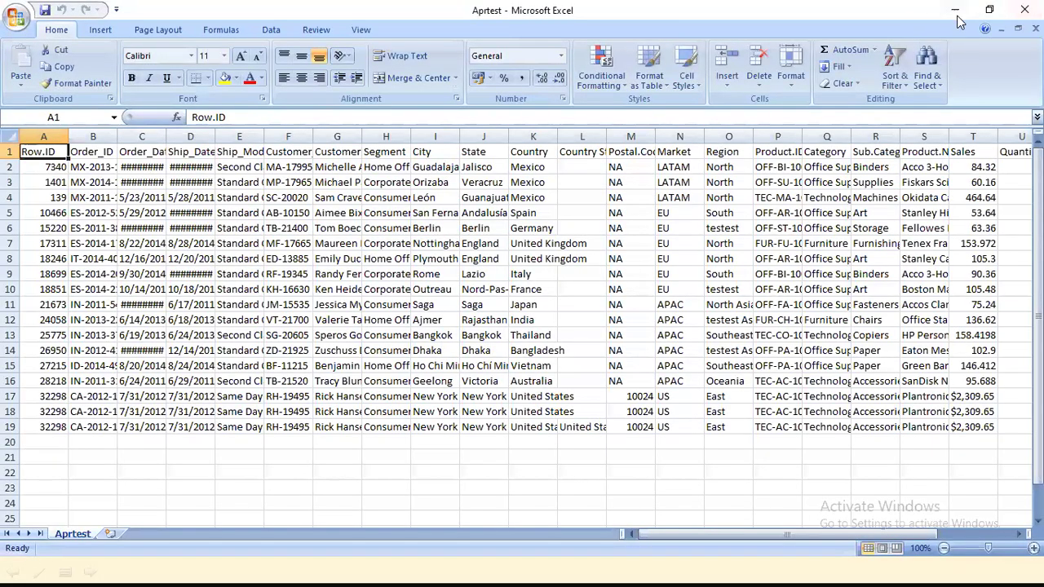
{"action": "left_click", "coordinate": [1024, 10]}
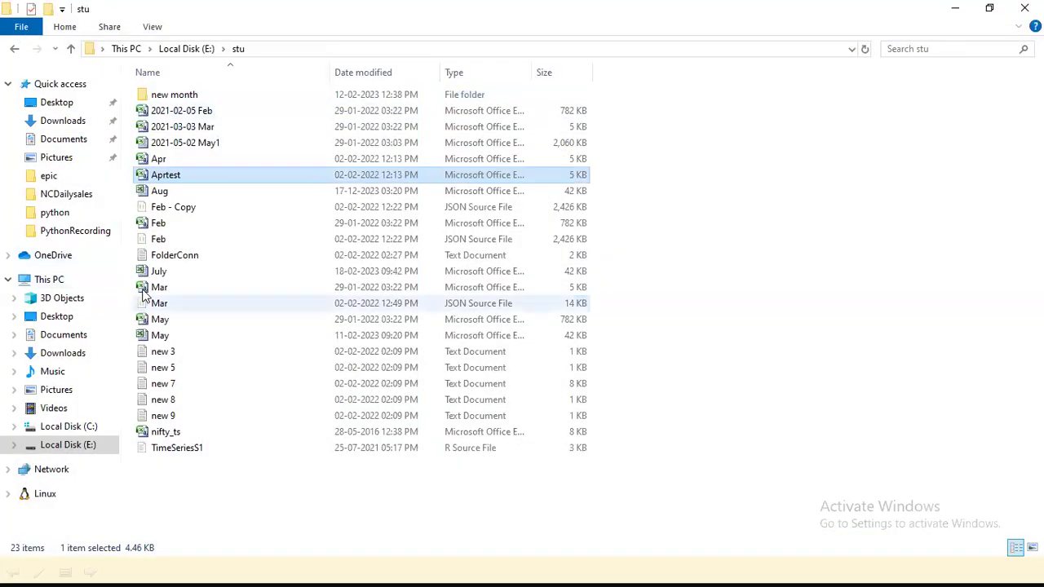
Open the Feb CSV file from the stu folder and copy its entire data table into a new worksheet
{"action": "double_click", "coordinate": [159, 223]}
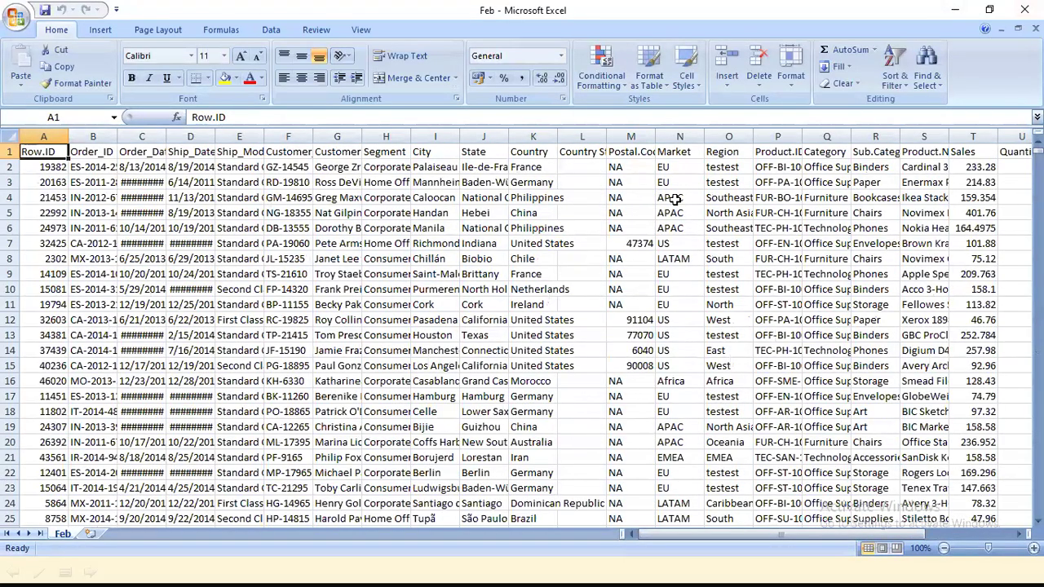
{"action": "key", "text": "ctrl+shift+Right"}
{"action": "key", "text": "ctrl+shift+Down"}
{"action": "key", "text": "ctrl+c"}
{"action": "left_click", "coordinate": [91, 533]}
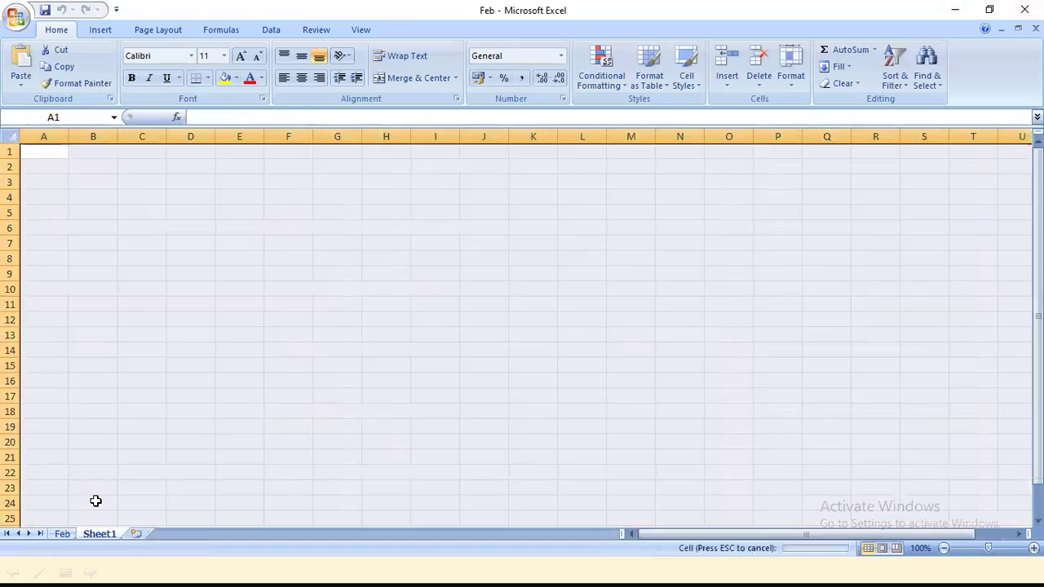
Try to rename the Feb worksheet as Sheet1
{"action": "left_click", "coordinate": [62, 533]}
{"action": "right_click", "coordinate": [63, 535]}
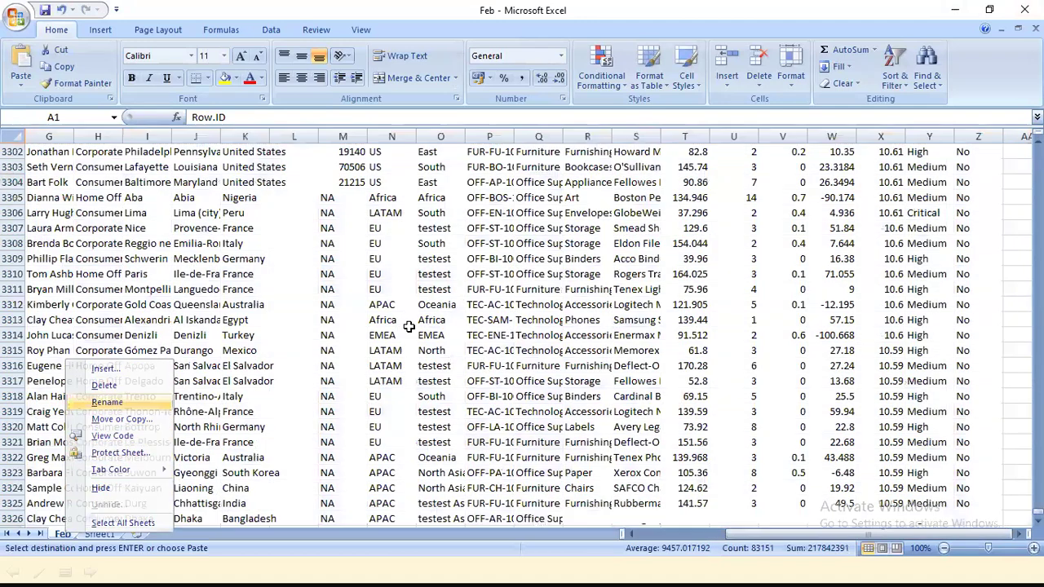
{"action": "type", "text": "rSheet"}
{"action": "key", "text": "Return"}
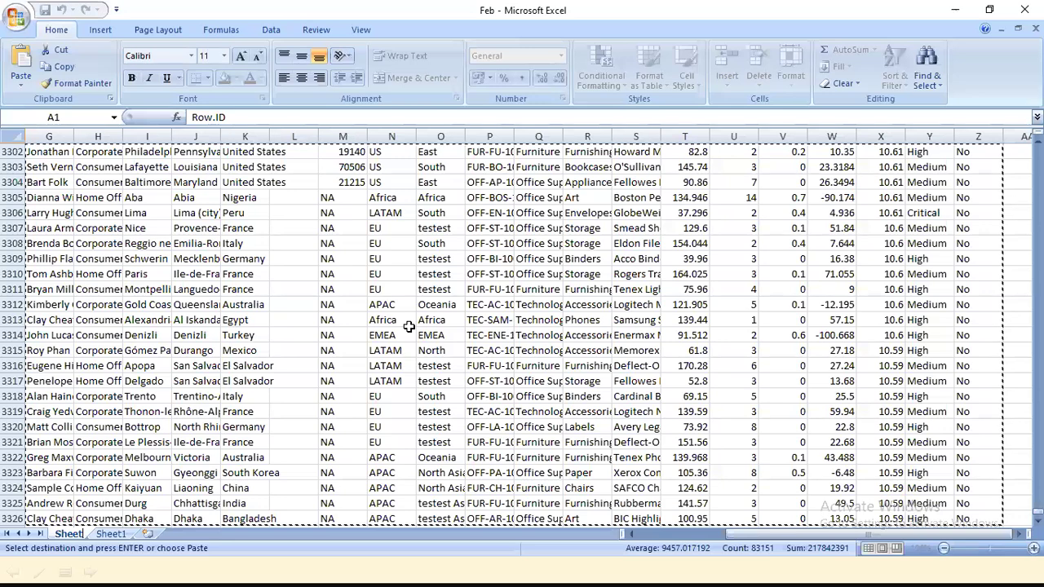
{"action": "type", "text": "1"}
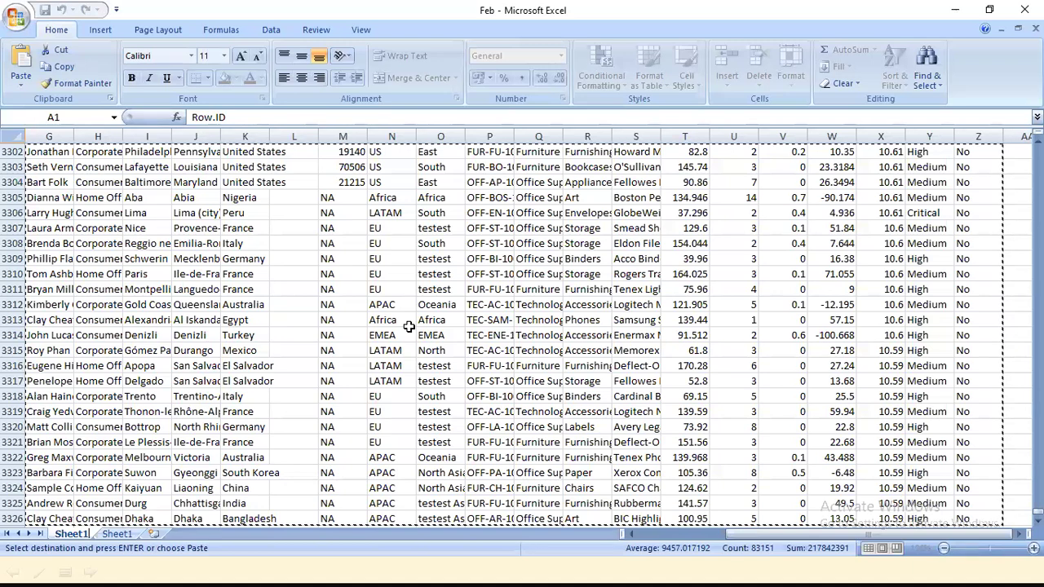
{"action": "key", "text": "BackSpace"}
{"action": "type", "text": "1"}
{"action": "key", "text": "Return"}
{"action": "key", "text": "Return"}
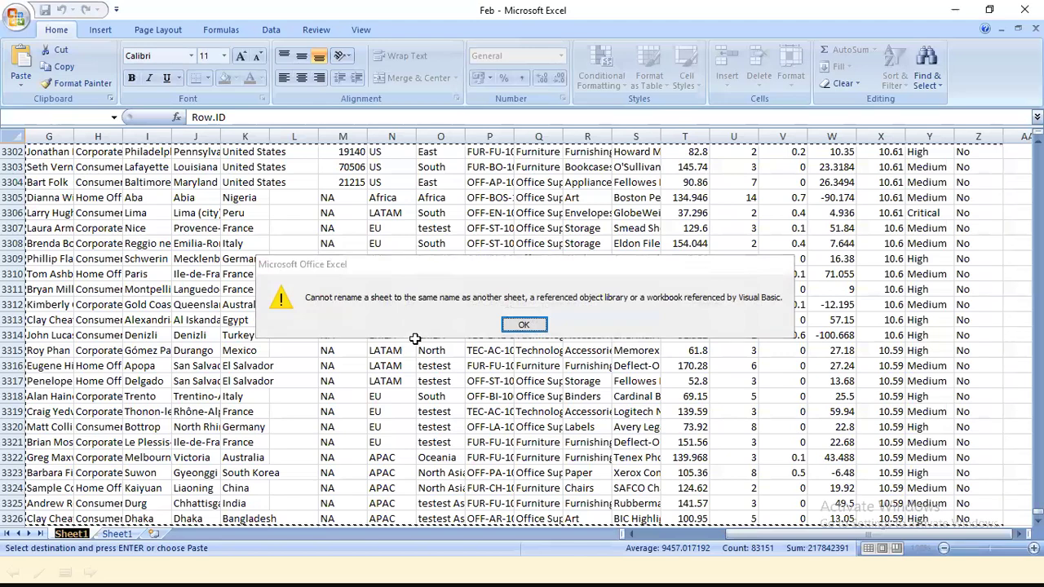
{"action": "left_click", "coordinate": [119, 533]}
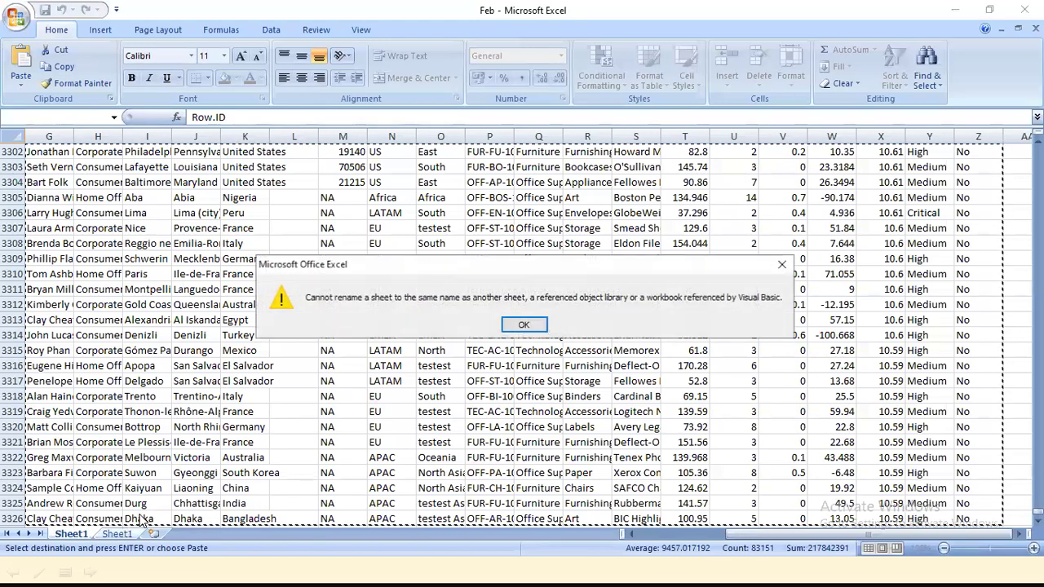
{"action": "left_click", "coordinate": [518, 328]}
{"action": "key", "text": "Escape"}
{"action": "key", "text": "Return"}
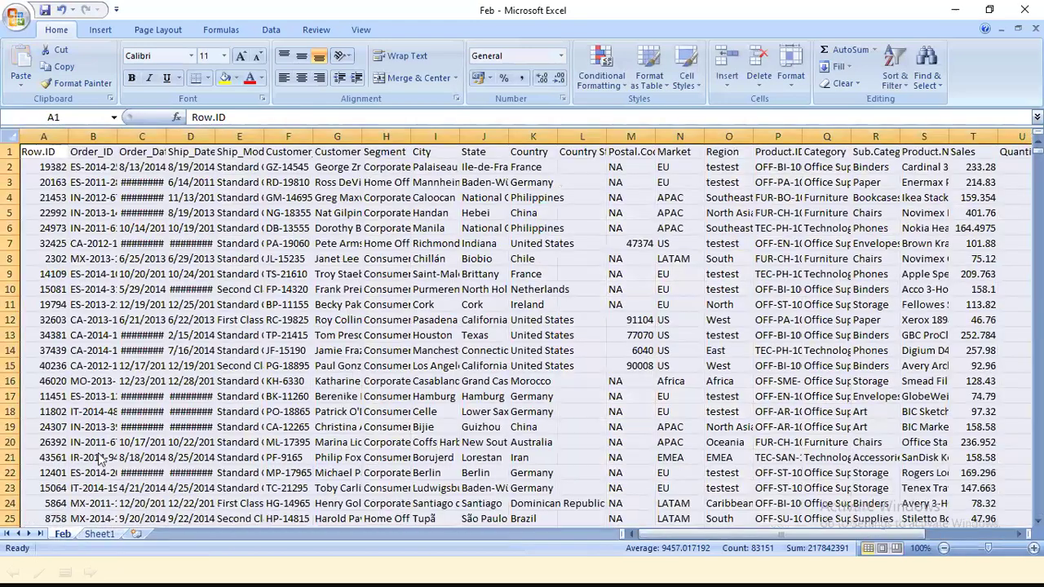
{"action": "right_click", "coordinate": [68, 535]}
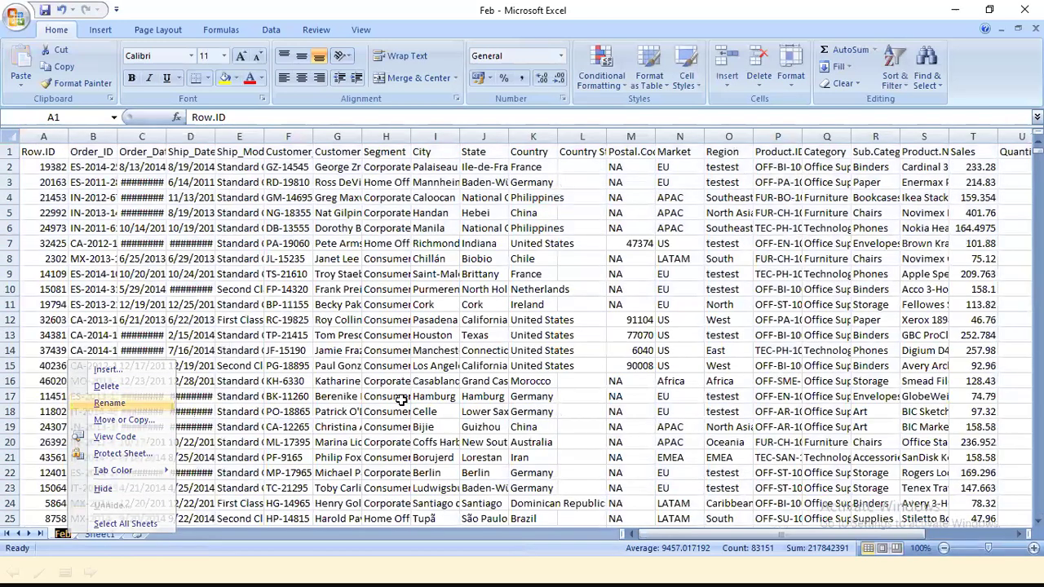
{"action": "left_click", "coordinate": [110, 403]}
{"action": "type", "text": "Sheet1"}
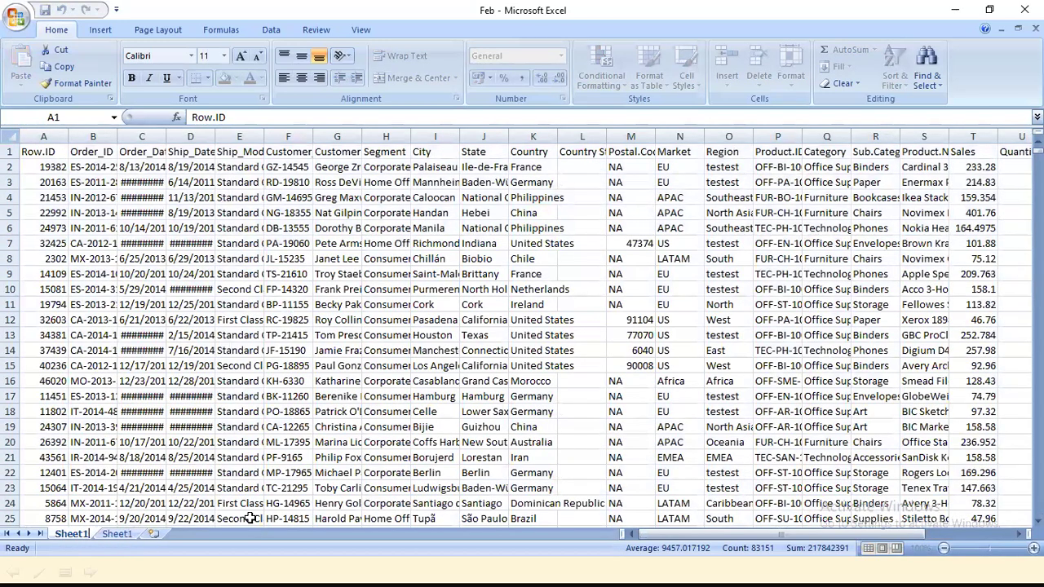
{"action": "key", "text": "Return"}
{"action": "key", "text": "Return"}
{"action": "key", "text": "Escape"}
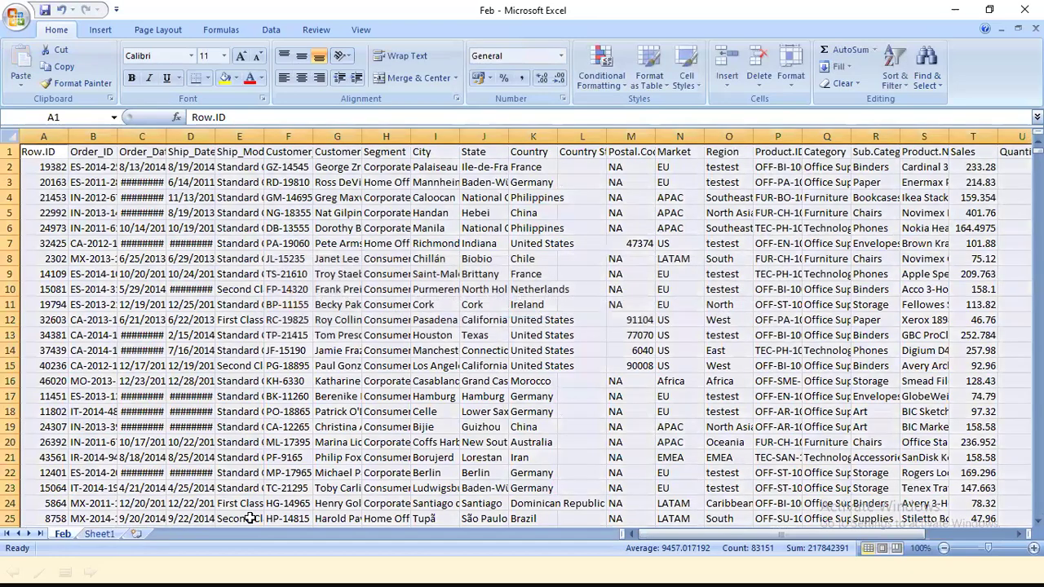
Rename the worksheet holding the copied data as Sheet2
{"action": "right_click", "coordinate": [100, 534]}
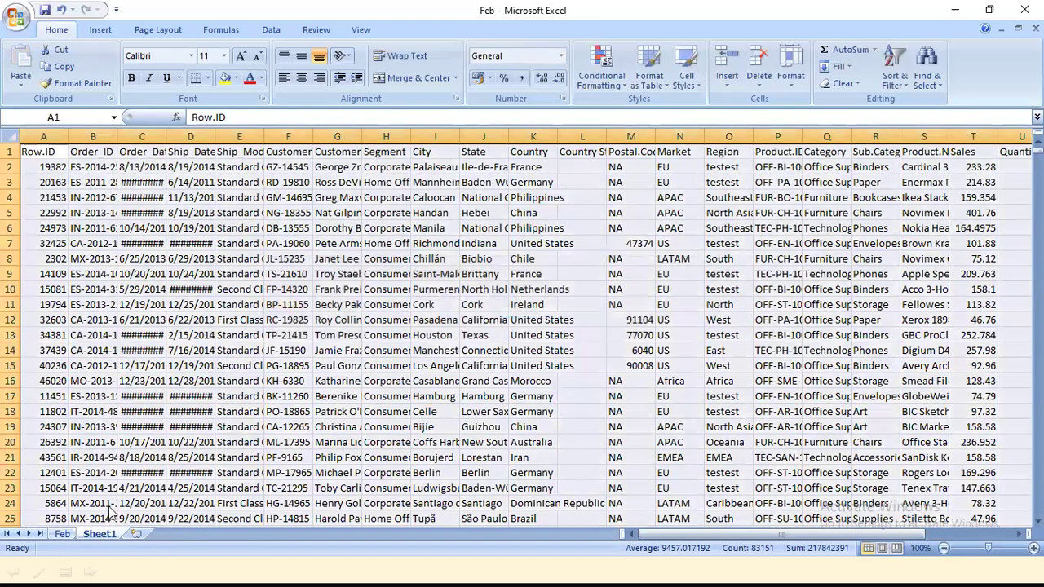
{"action": "left_click", "coordinate": [155, 403]}
{"action": "key", "text": "Right"}
{"action": "key", "text": "BackSpace"}
{"action": "type", "text": "2"}
{"action": "key", "text": "Return"}
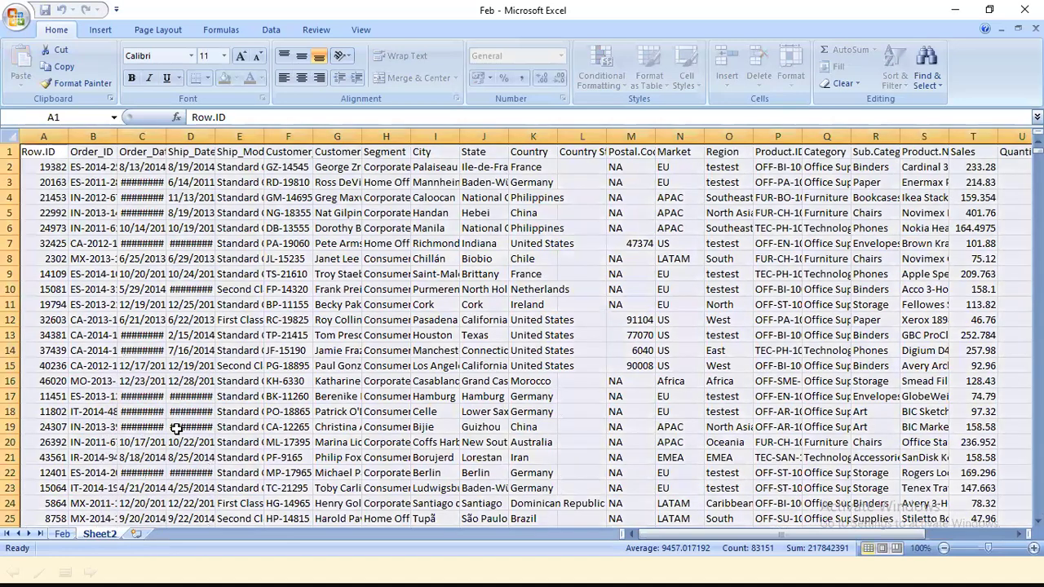
Rename the Feb worksheet as Sheet1
{"action": "right_click", "coordinate": [61, 534]}
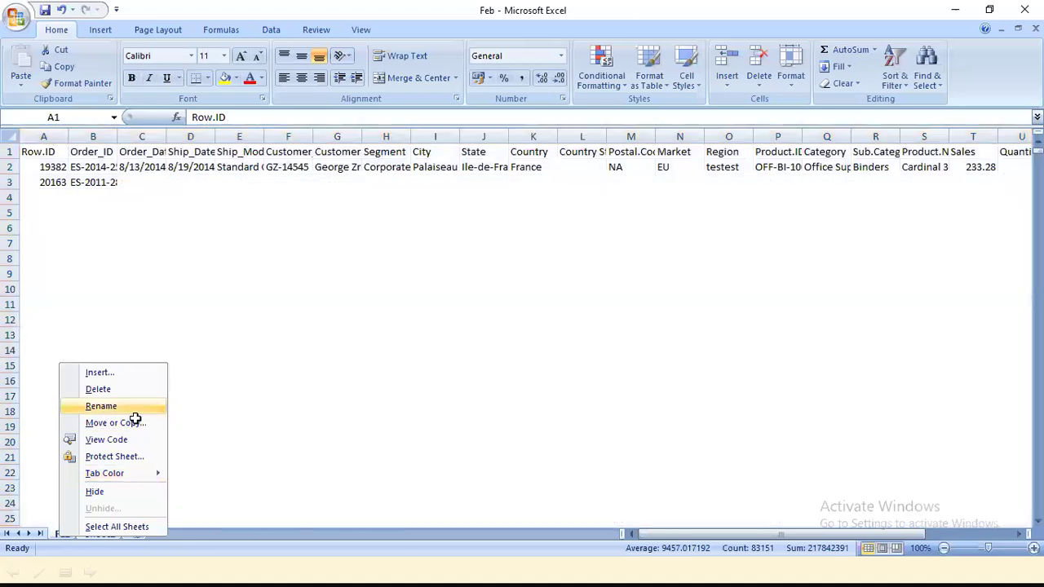
{"action": "left_click", "coordinate": [101, 406]}
{"action": "type", "text": "Sheet1"}
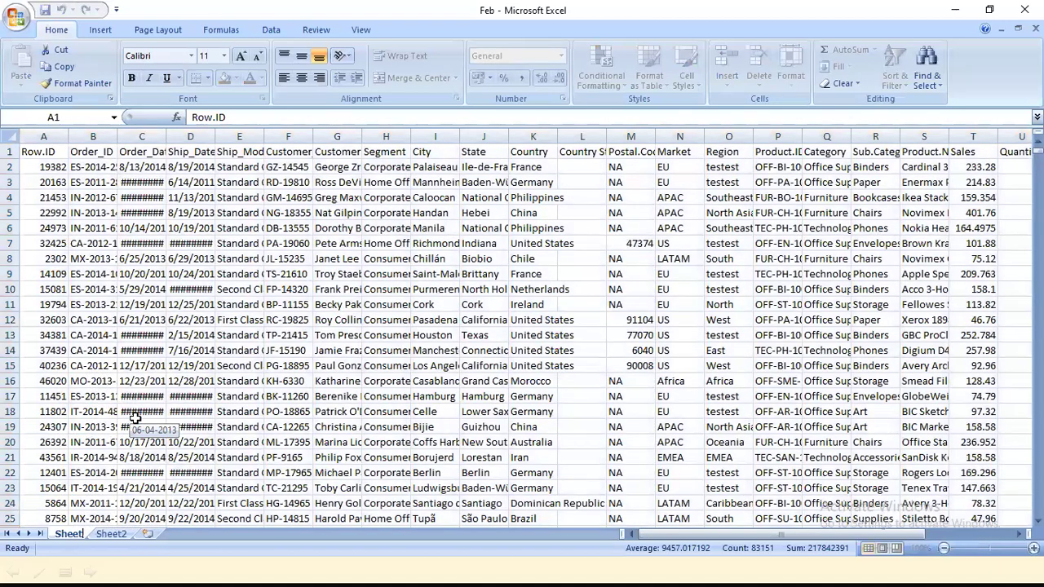
{"action": "key", "text": "Return"}
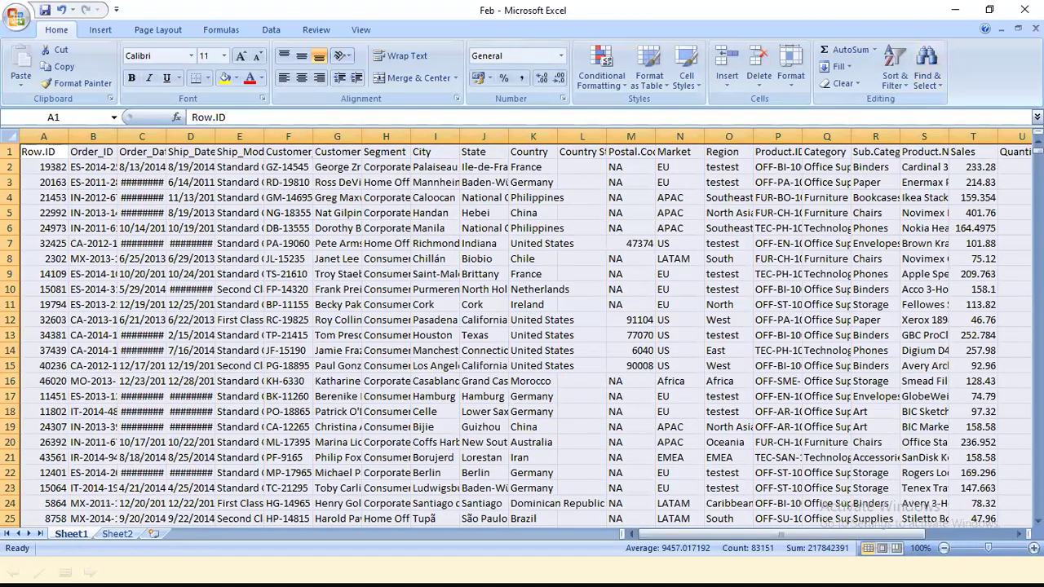
Close the Feb file and save its changes in the stu folder as an Excel Workbook named Feb
{"action": "left_click", "coordinate": [1024, 9]}
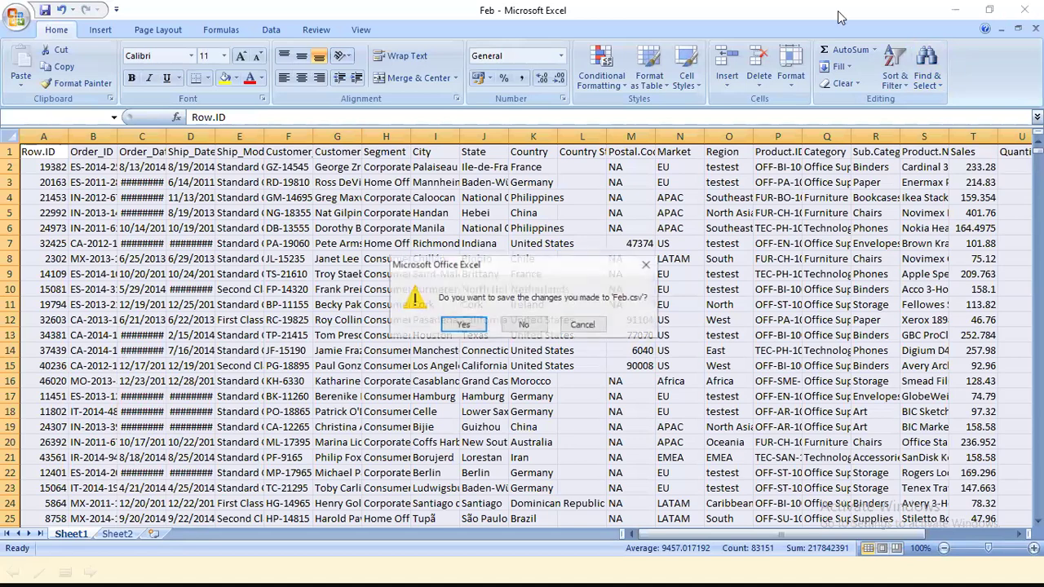
{"action": "left_click", "coordinate": [462, 326]}
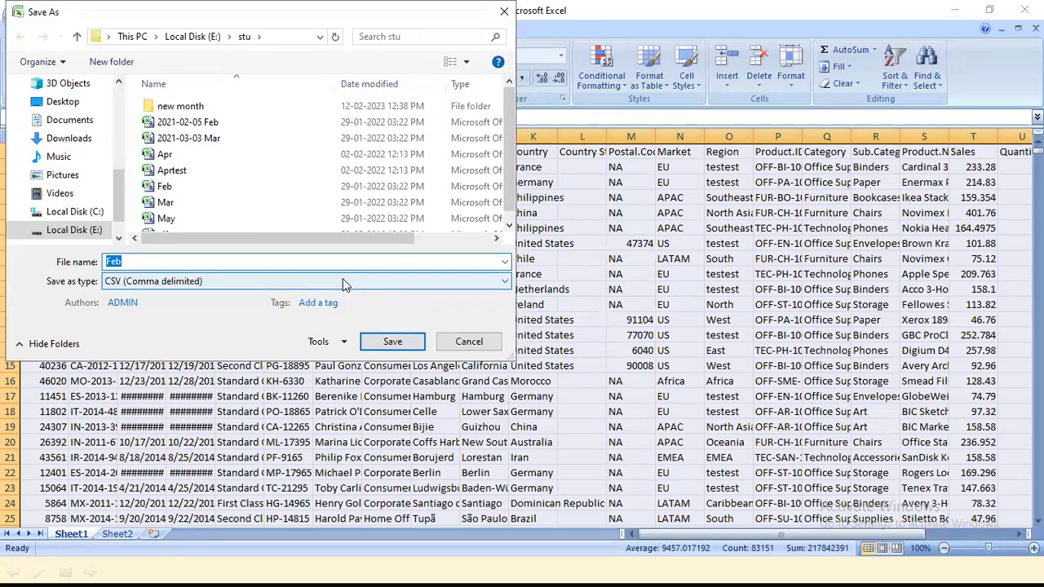
{"action": "left_click", "coordinate": [343, 278]}
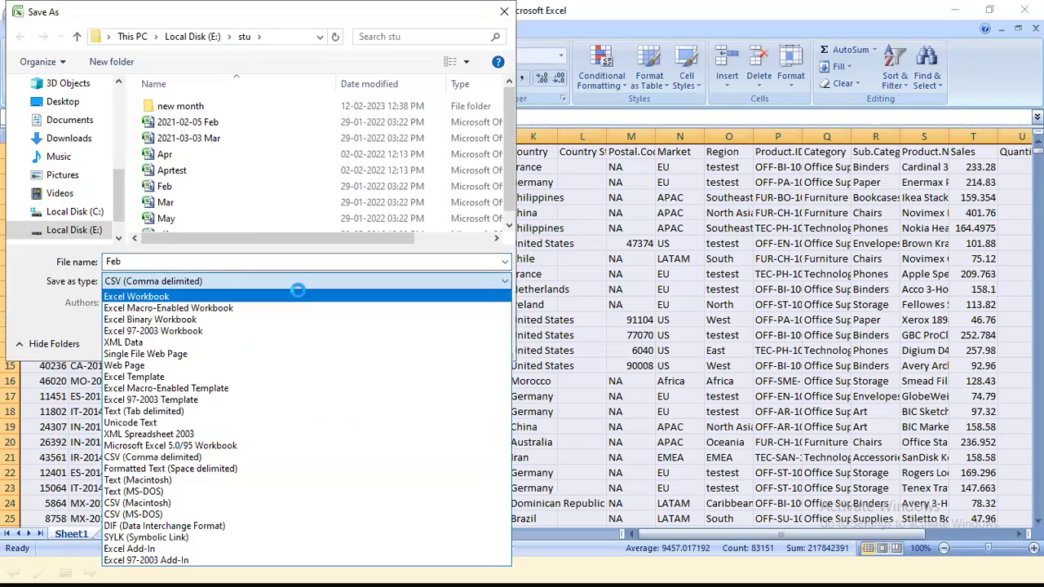
{"action": "left_click", "coordinate": [299, 293]}
{"action": "left_click", "coordinate": [378, 360]}
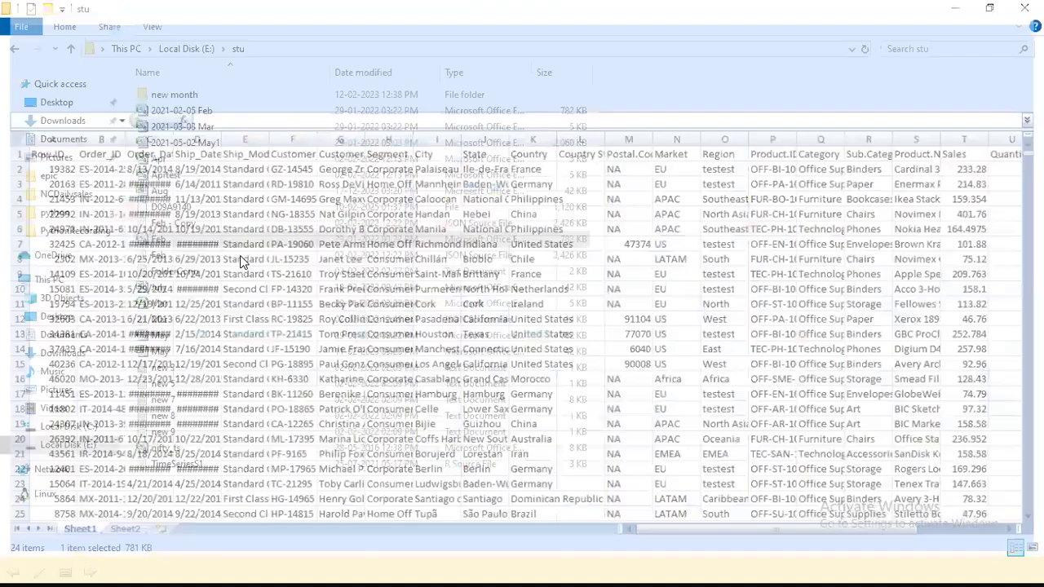
Copy the Feb CSV file from the stu folder and look for the NCD folders on Local Disk (E:)
{"action": "left_click", "coordinate": [155, 223]}
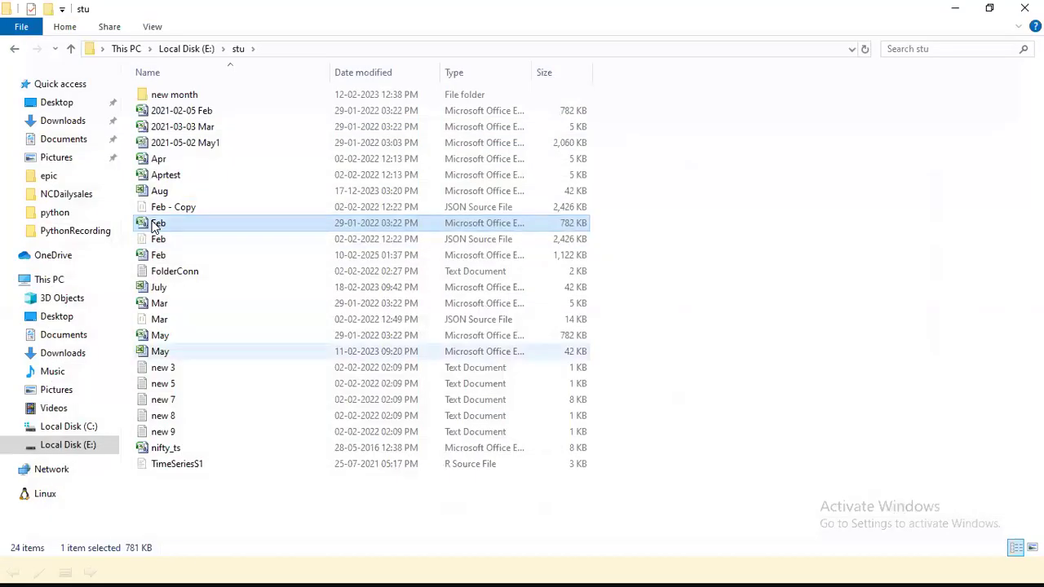
{"action": "right_click", "coordinate": [154, 226]}
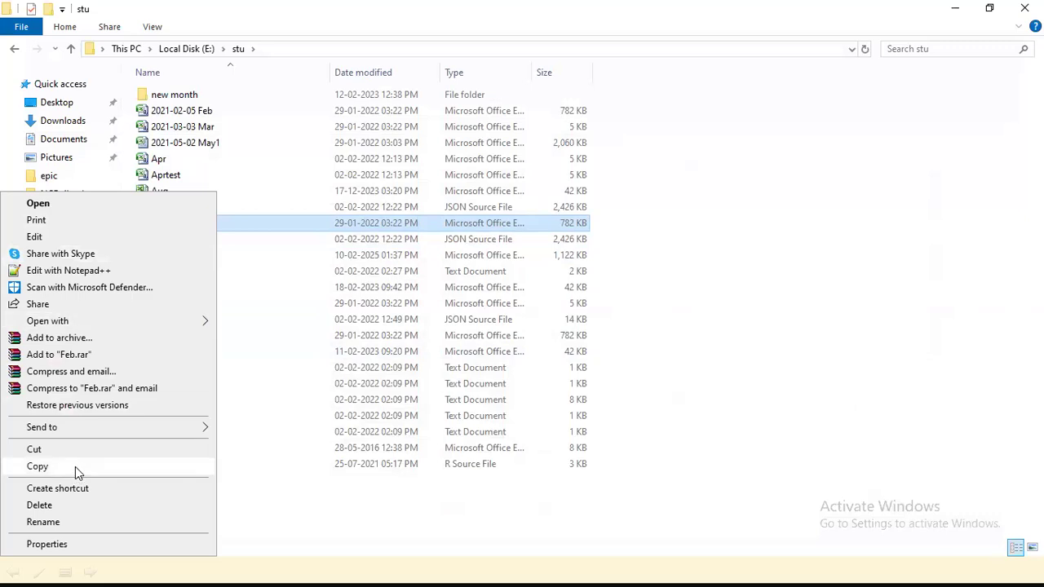
{"action": "left_click", "coordinate": [75, 466]}
{"action": "key", "text": "alt+Up"}
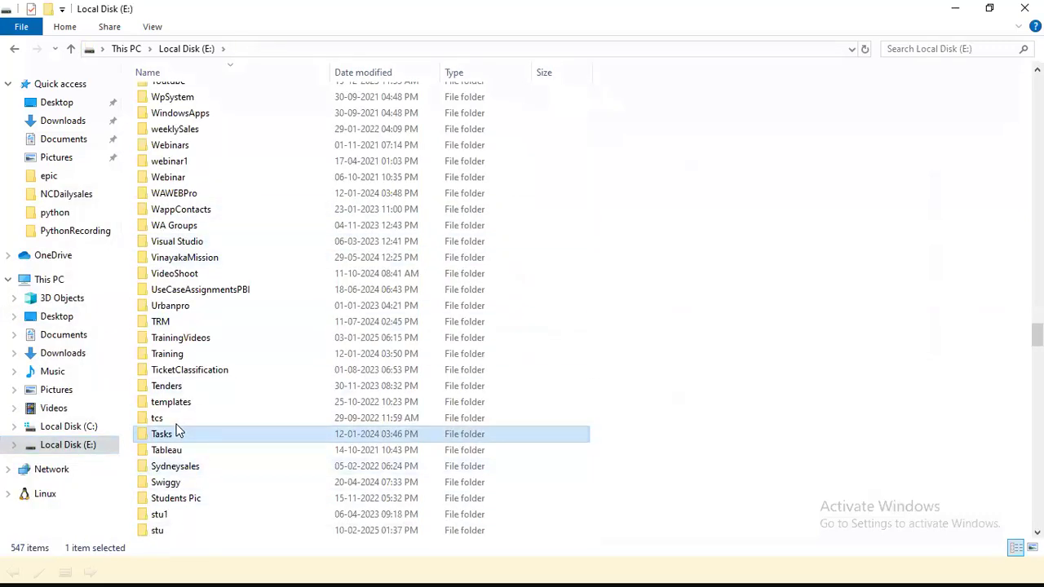
{"action": "type", "text": "ncd"}
{"action": "double_click", "coordinate": [210, 269]}
{"action": "right_click", "coordinate": [425, 212]}
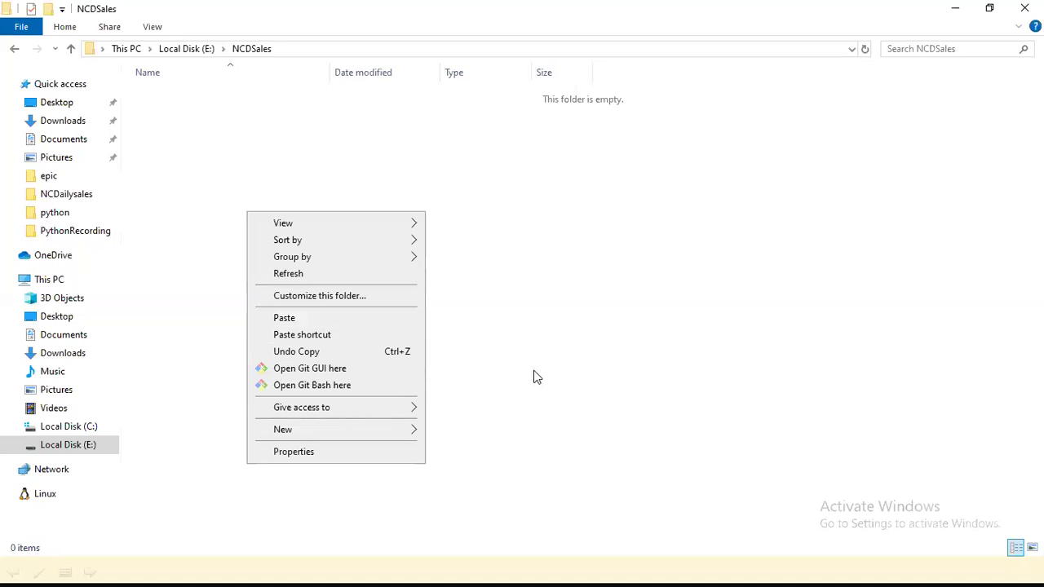
{"action": "left_click", "coordinate": [156, 361]}
{"action": "left_click", "coordinate": [179, 49]}
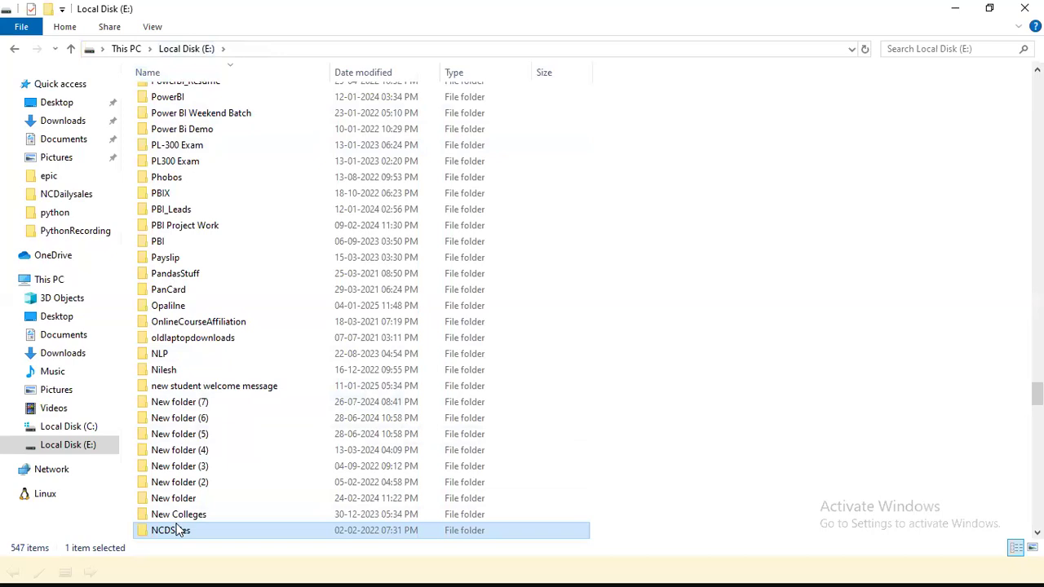
{"action": "double_click", "coordinate": [178, 529]}
{"action": "left_click", "coordinate": [186, 49]}
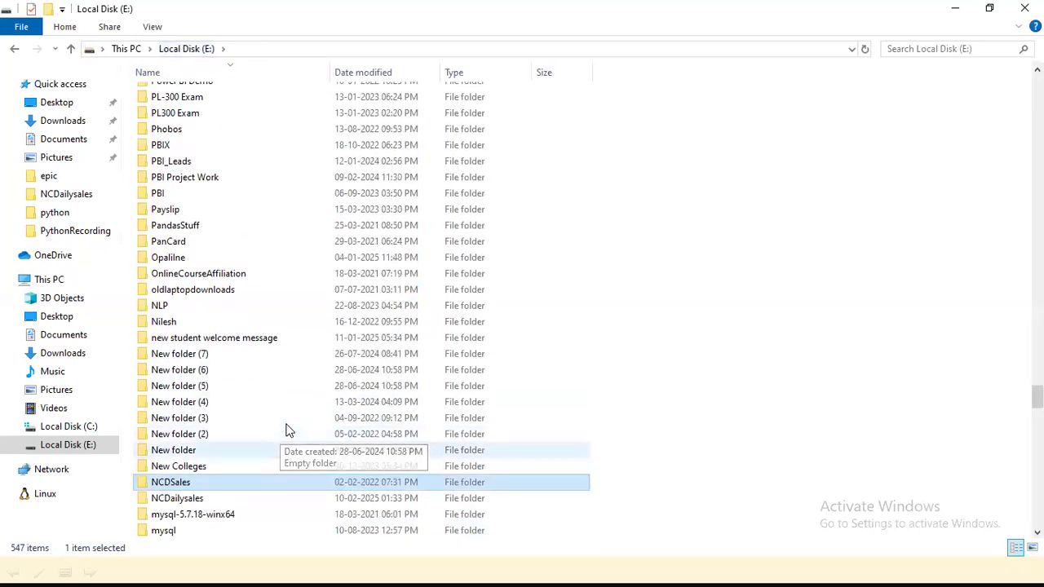
Paste the copied Feb CSV file into the NCDailysales folder
{"action": "double_click", "coordinate": [175, 499]}
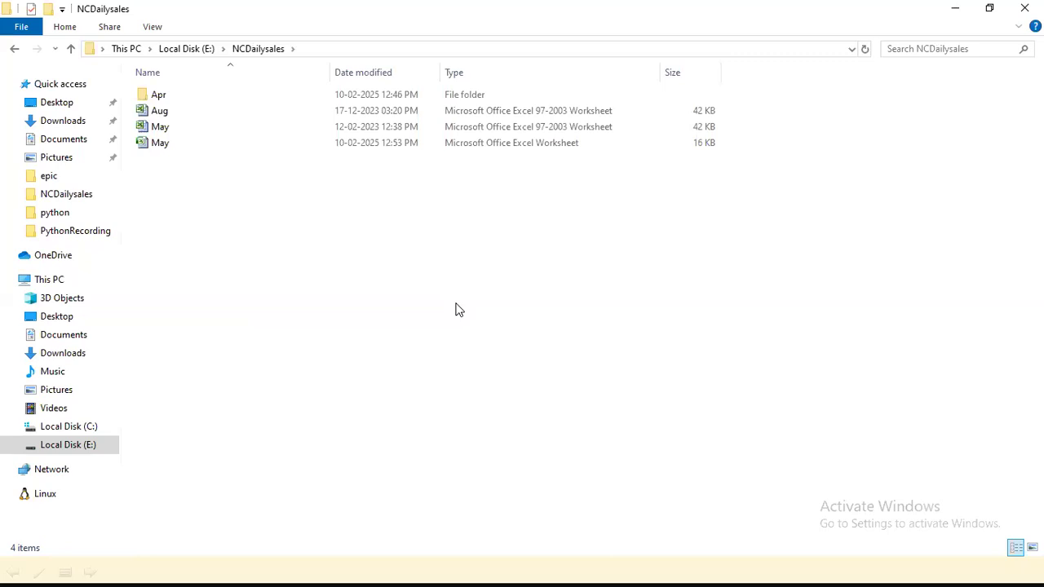
{"action": "key", "text": "ctrl+v"}
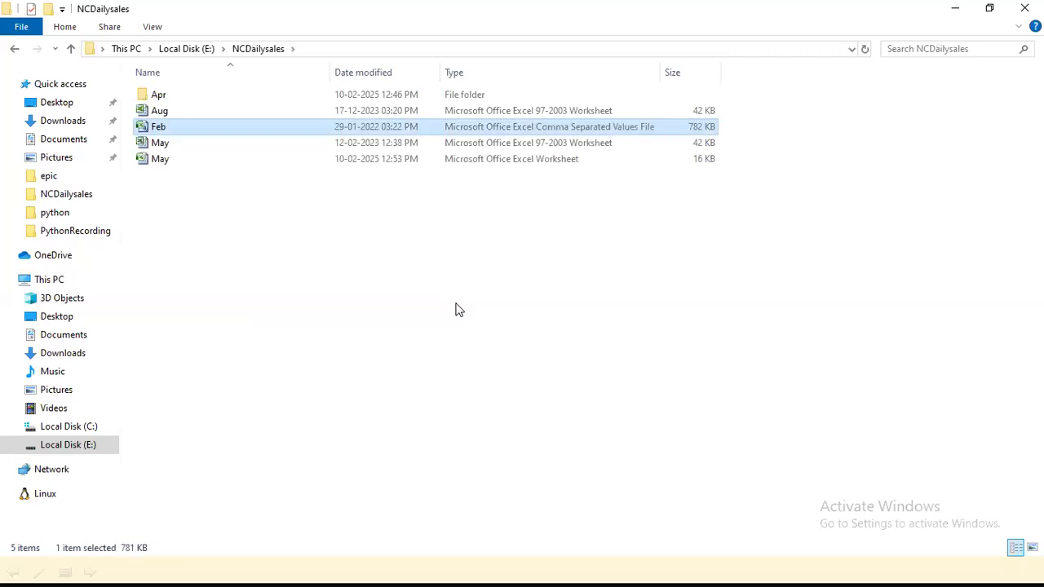
Switch to Power BI Desktop, refresh the report data and open its queries in the Power Query Editor
{"action": "key", "text": "alt+Tab"}
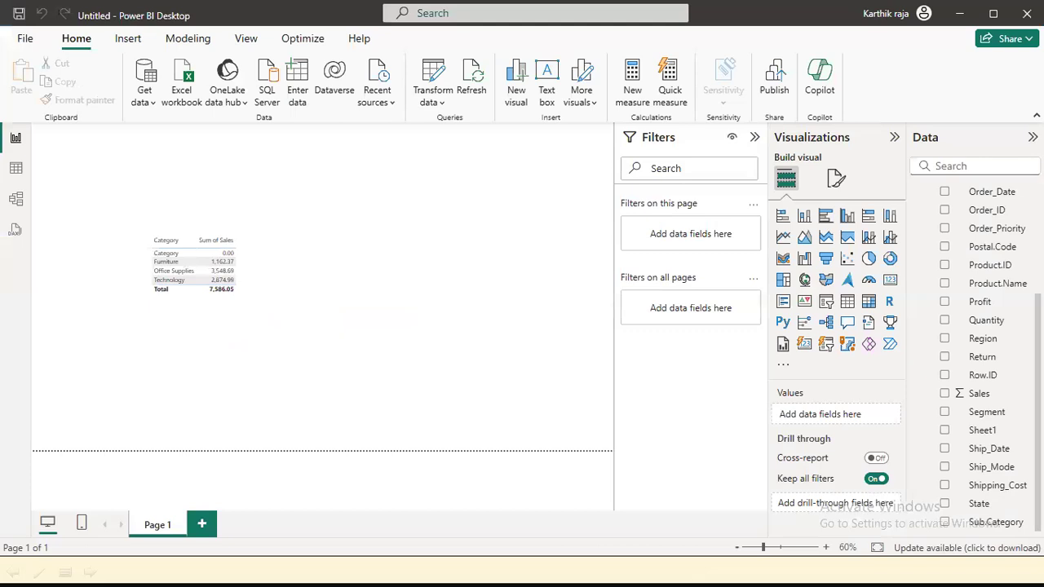
{"action": "left_click", "coordinate": [473, 81]}
{"action": "left_click", "coordinate": [443, 99]}
{"action": "left_click", "coordinate": [441, 126]}
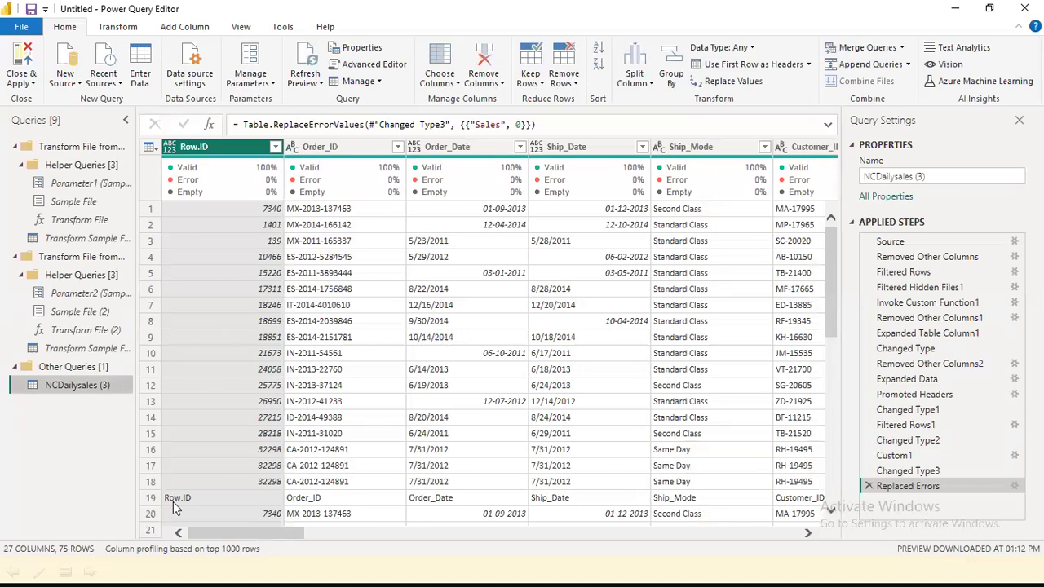
Filter the Row.ID column of NCDailysales (3) to exclude the repeated header value "Row.ID"
{"action": "left_click", "coordinate": [274, 150]}
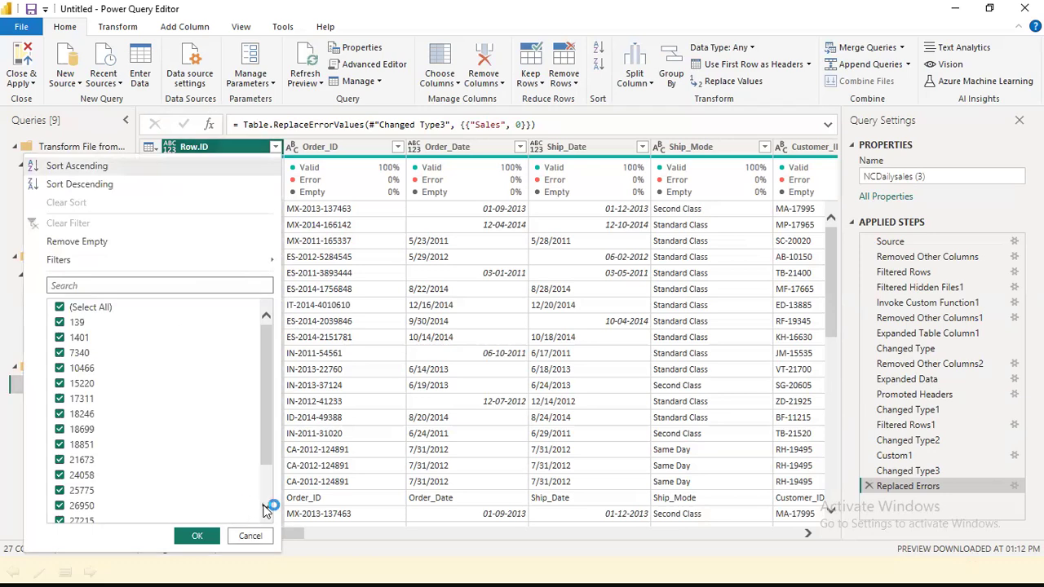
{"action": "scroll", "coordinate": [263, 509], "scroll_direction": "down", "scroll_amount": 1}
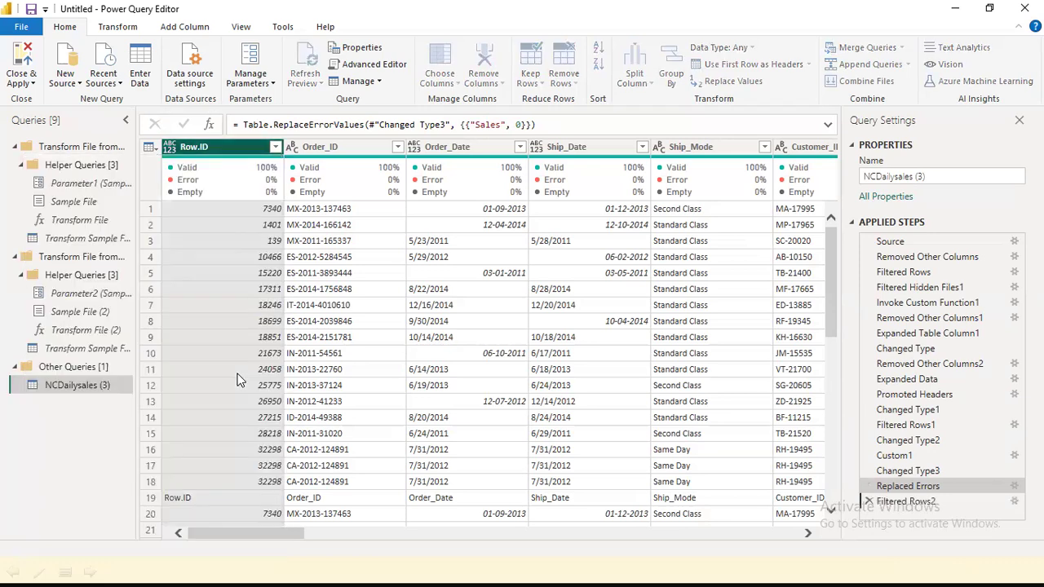
Remove the Sheet1 column from the NCDailysales (3) query
{"action": "left_click_drag", "start_coordinate": [289, 537], "coordinate": [813, 529]}
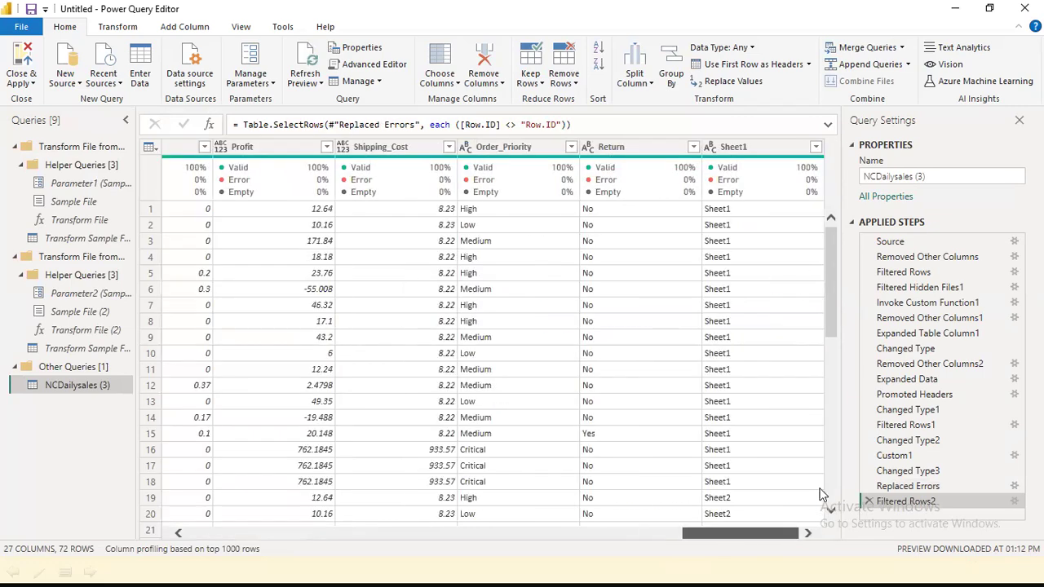
{"action": "left_click", "coordinate": [762, 146]}
{"action": "right_click", "coordinate": [763, 146]}
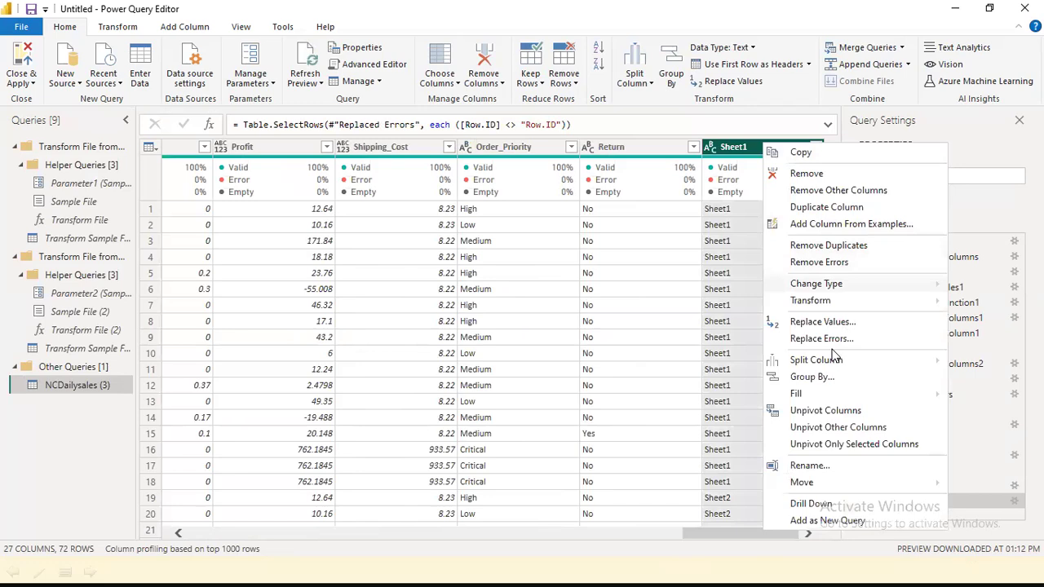
{"action": "left_click", "coordinate": [807, 173]}
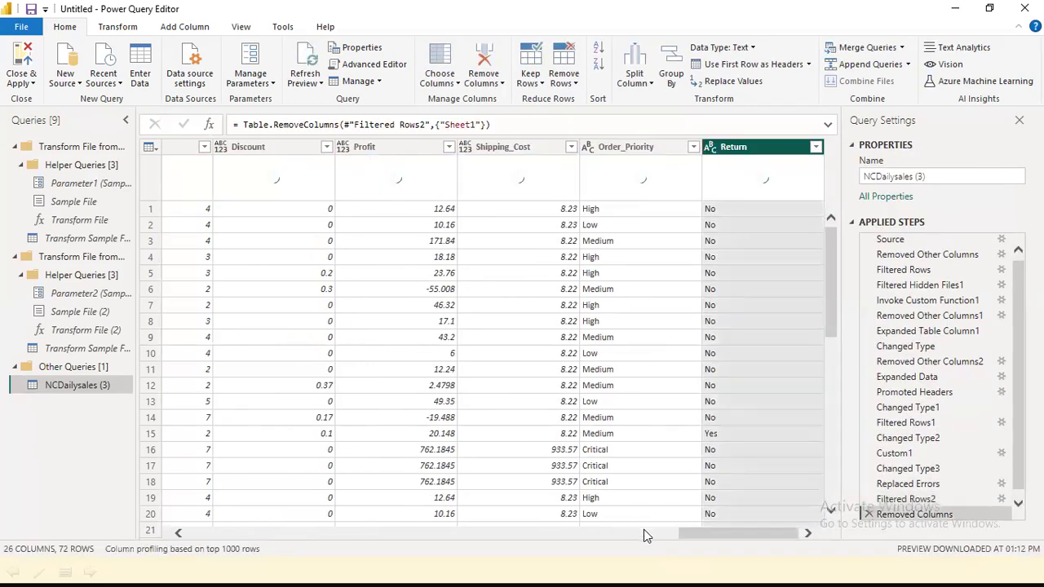
{"action": "left_click", "coordinate": [643, 534]}
{"action": "left_click_drag", "start_coordinate": [648, 534], "coordinate": [699, 560]}
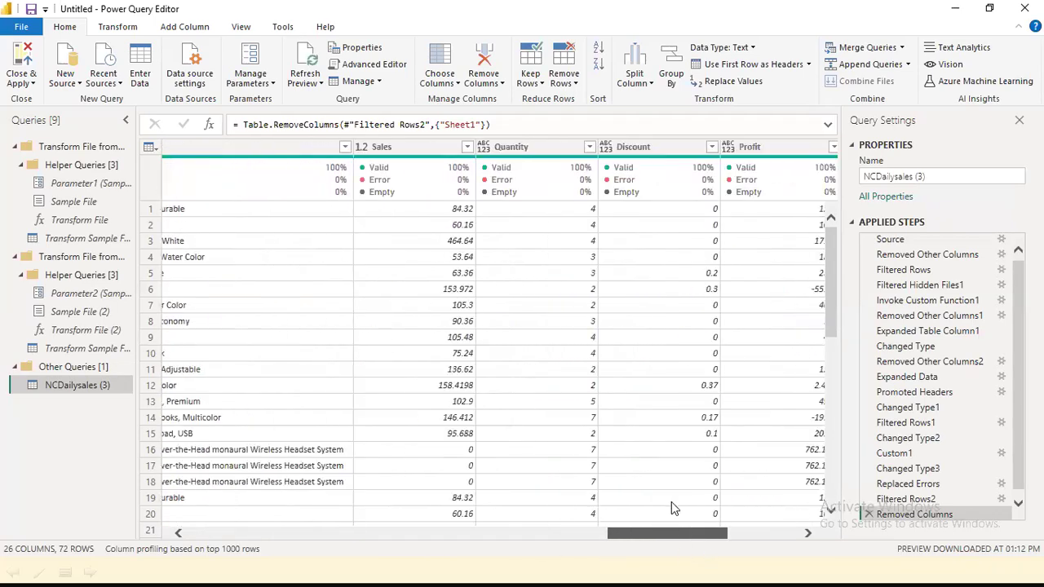
{"action": "right_click", "coordinate": [407, 142]}
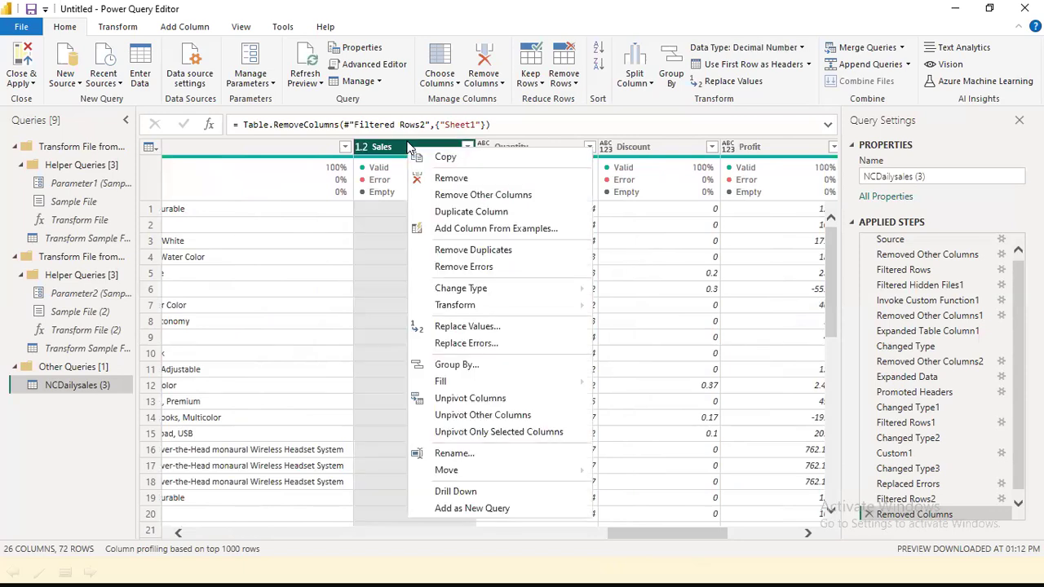
{"action": "left_click", "coordinate": [477, 328]}
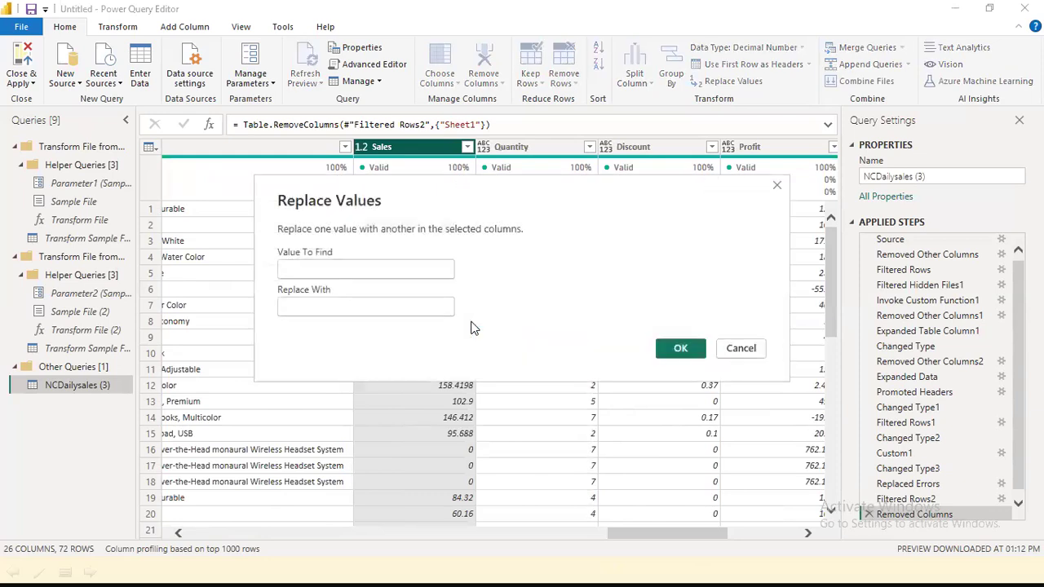
{"action": "left_click", "coordinate": [738, 349]}
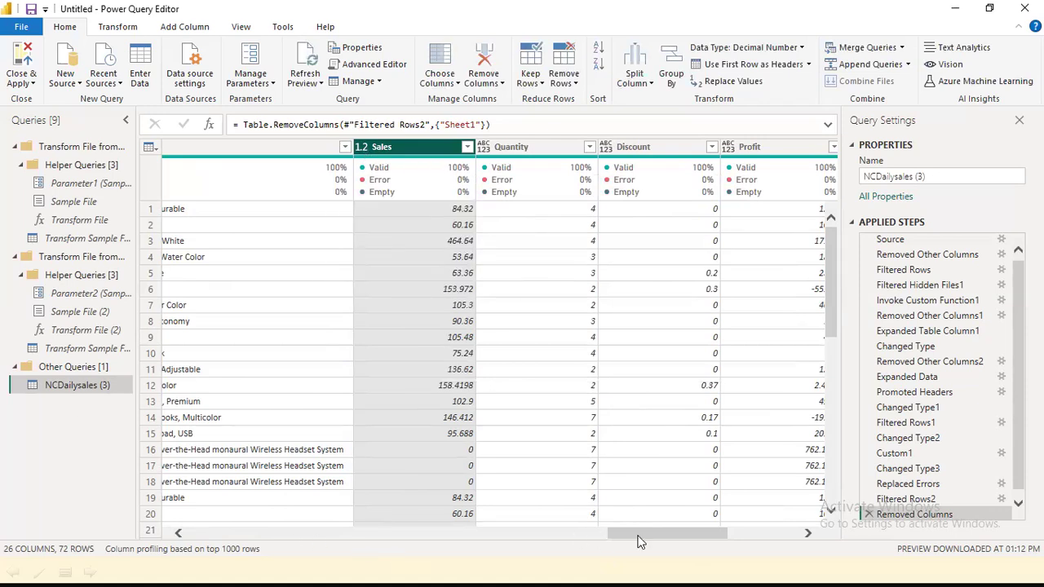
Review the query's Source, Filtered Rows and Filtered Hidden Files1 steps, checking which file names the Name filter includes
{"action": "left_click_drag", "start_coordinate": [515, 536], "coordinate": [191, 544]}
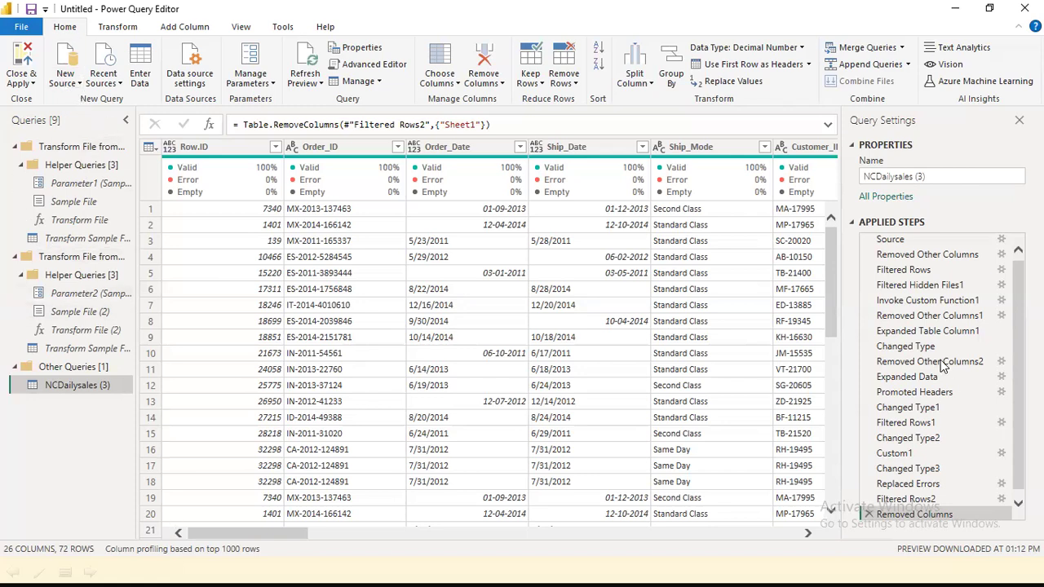
{"action": "left_click", "coordinate": [919, 241]}
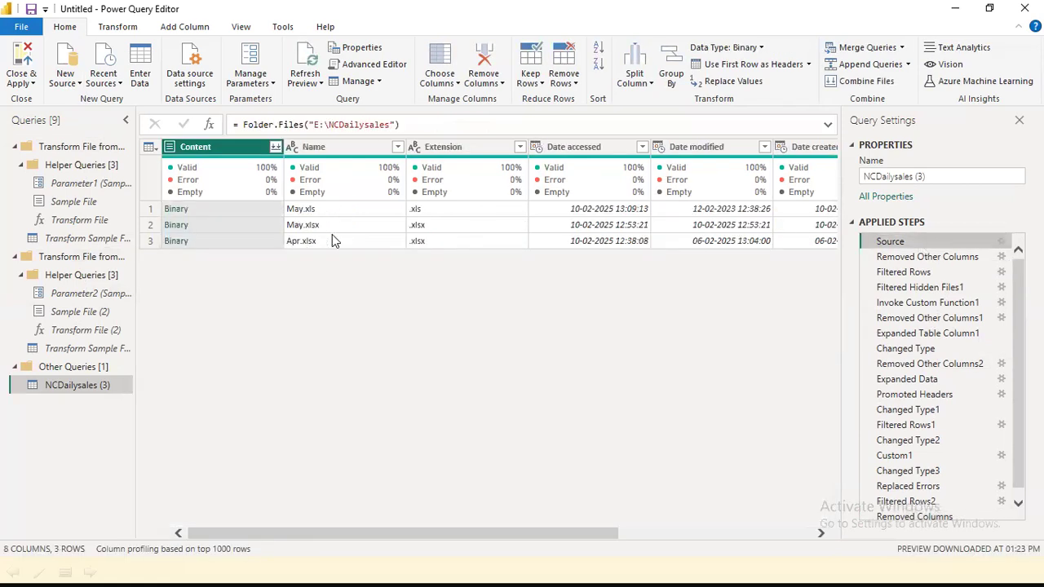
{"action": "left_click", "coordinate": [914, 271]}
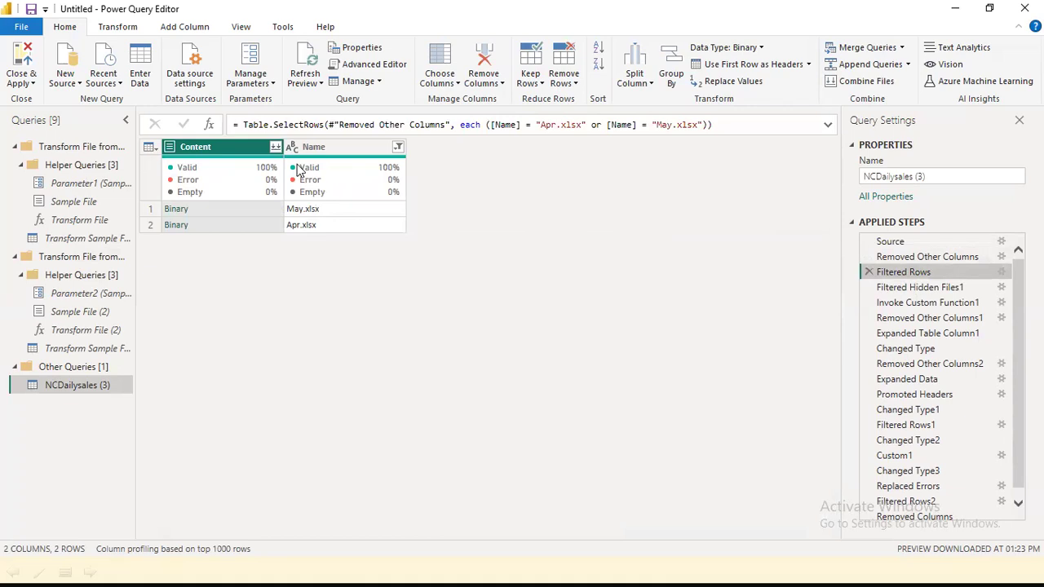
{"action": "left_click", "coordinate": [399, 148]}
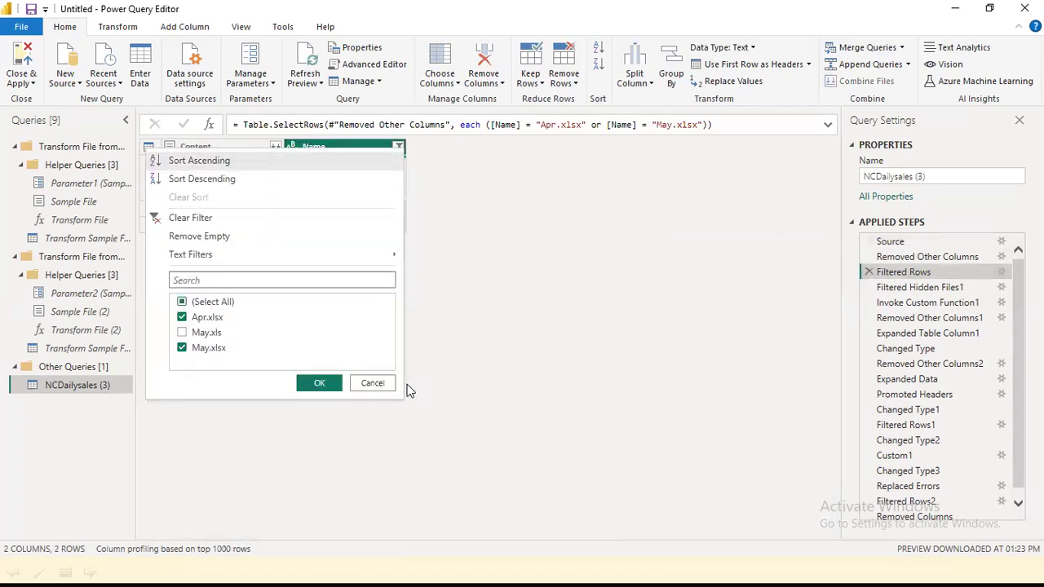
{"action": "left_click", "coordinate": [369, 388]}
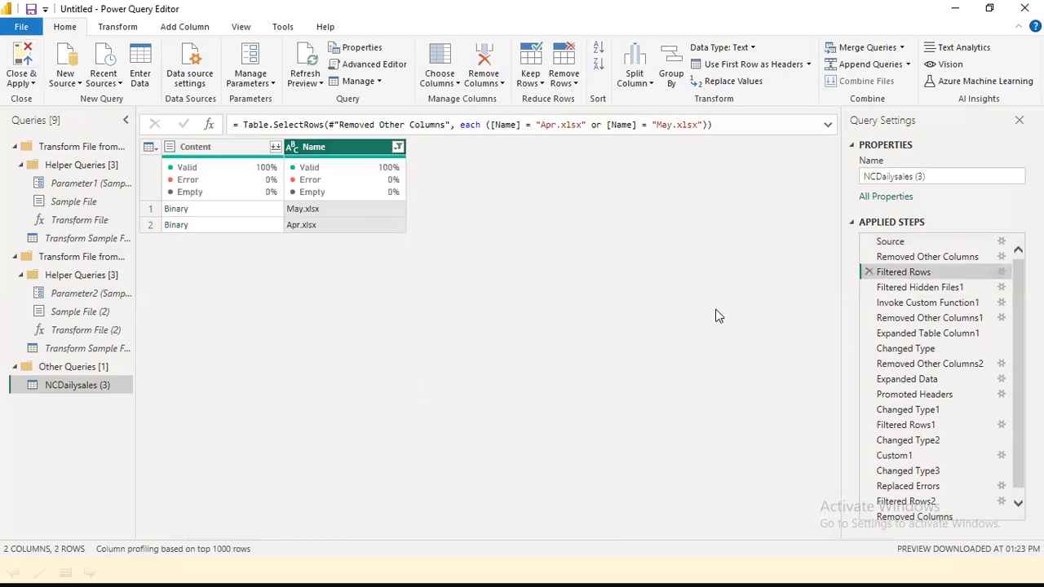
{"action": "left_click", "coordinate": [903, 291]}
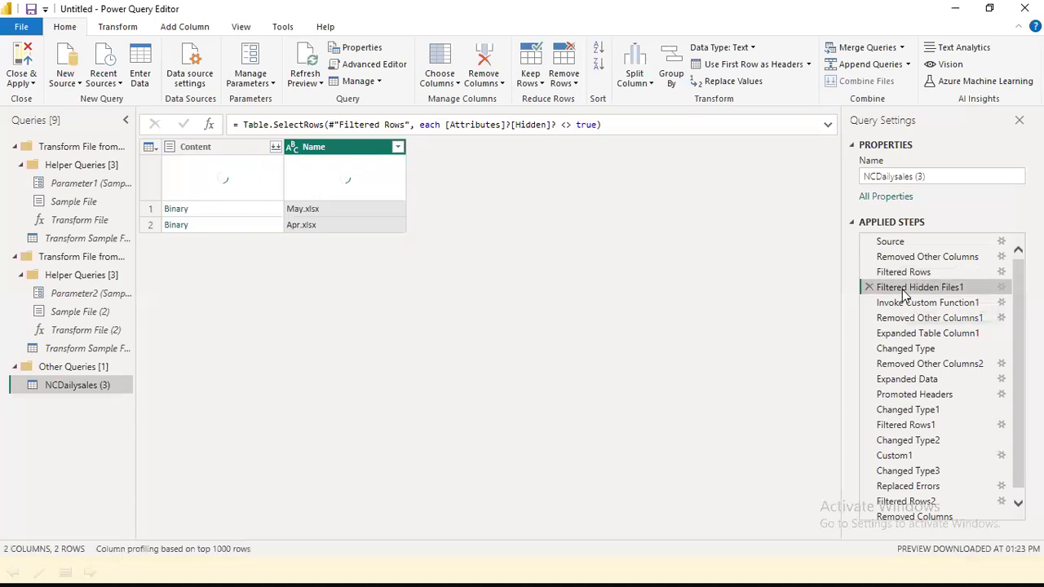
{"action": "left_click", "coordinate": [903, 272]}
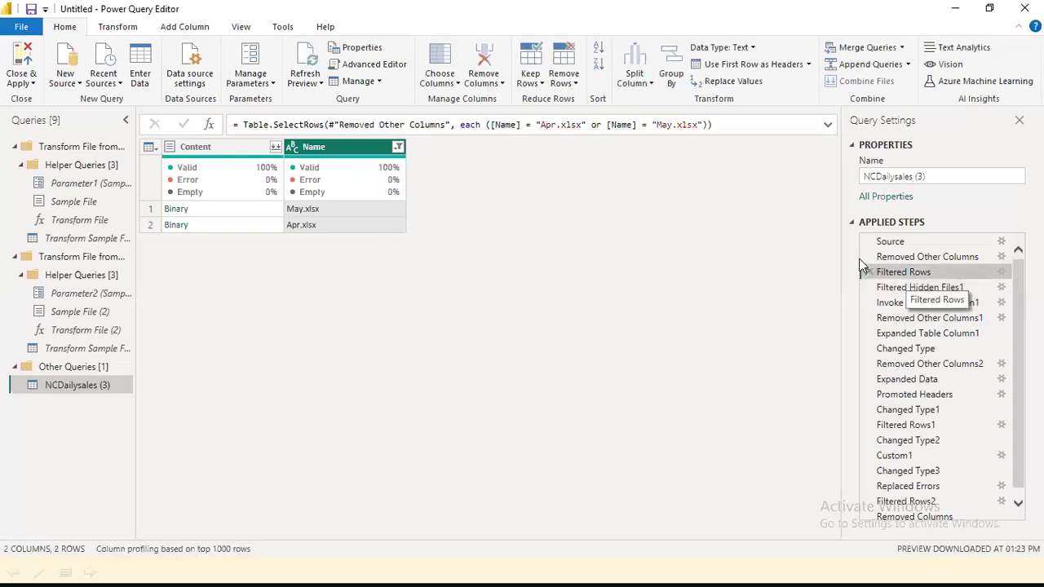
{"action": "left_click", "coordinate": [397, 147]}
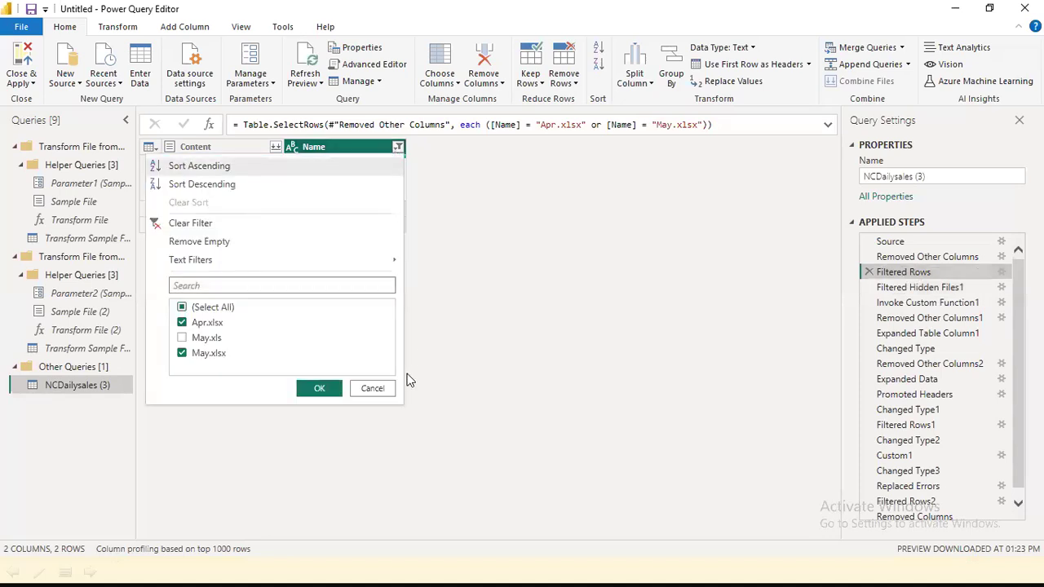
{"action": "left_click", "coordinate": [373, 388]}
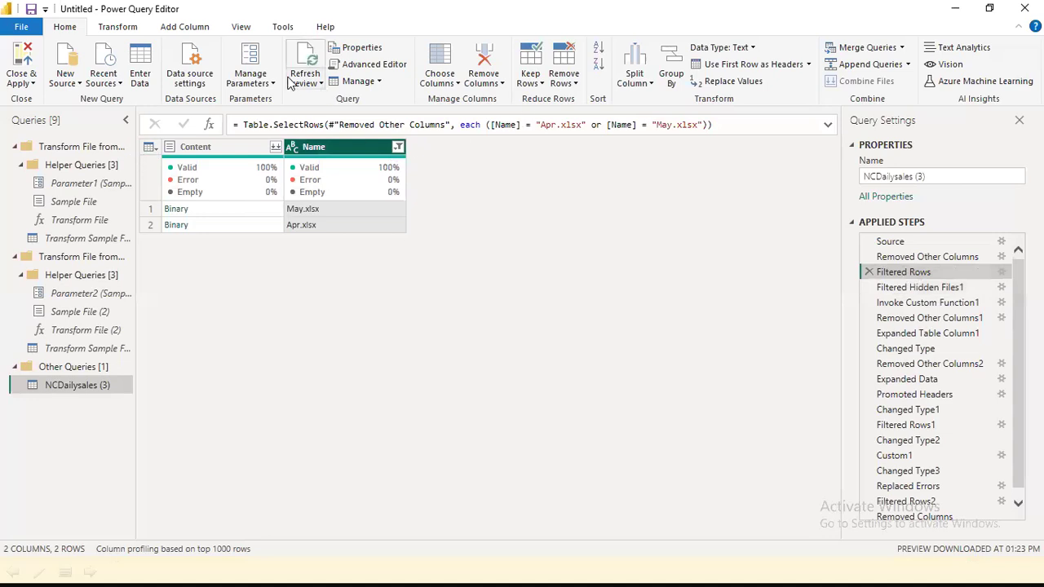
Refresh the NCDailysales (3) preview and compare the Source step's folder path and file list with the NCDailysales folder in File Explorer
{"action": "left_click", "coordinate": [306, 84]}
{"action": "left_click", "coordinate": [304, 101]}
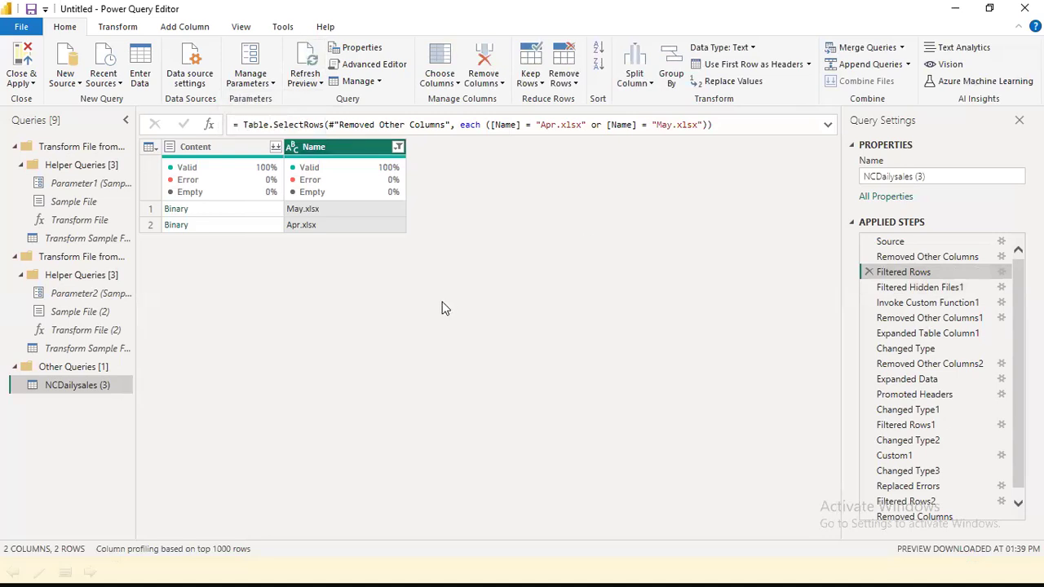
{"action": "left_click", "coordinate": [932, 242]}
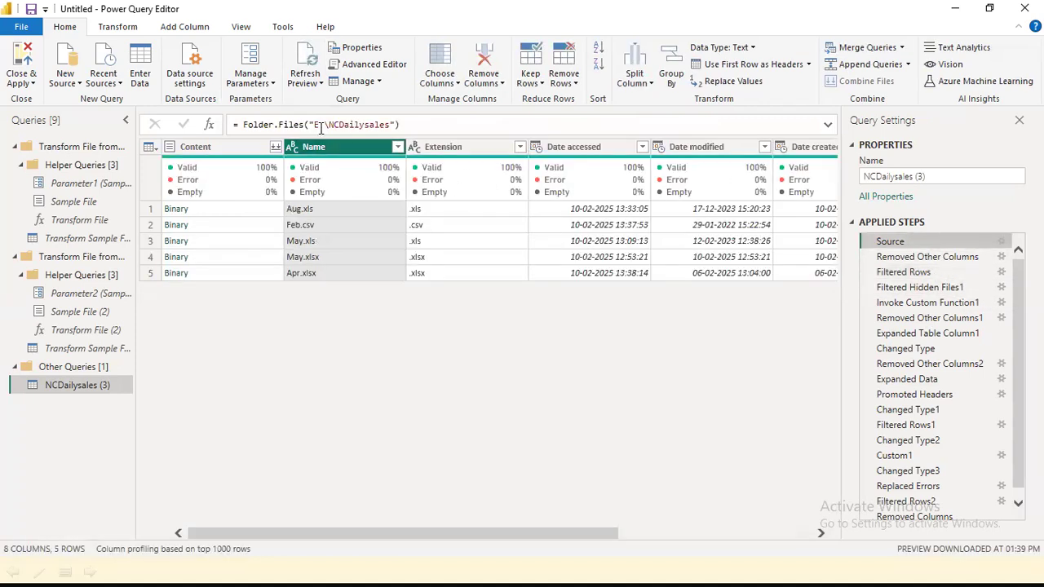
{"action": "left_click", "coordinate": [362, 125]}
{"action": "left_click_drag", "start_coordinate": [309, 125], "coordinate": [392, 125]}
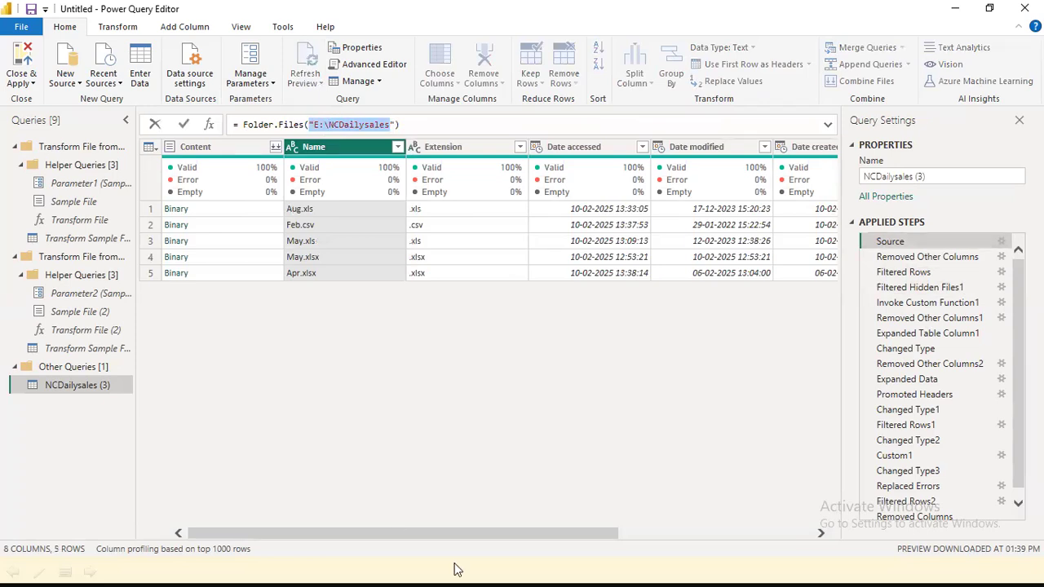
{"action": "key", "text": "alt+Tab"}
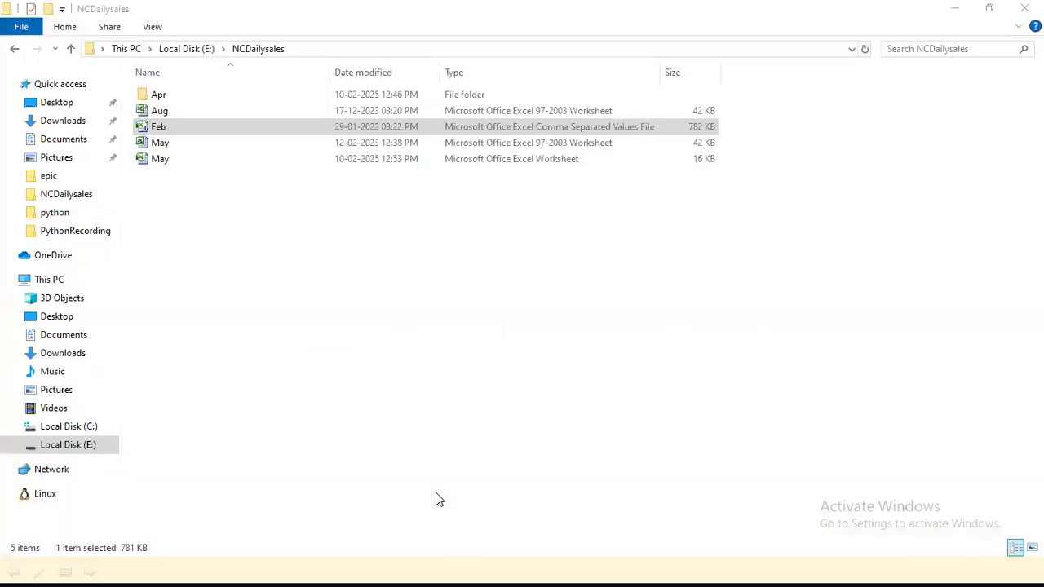
{"action": "left_click", "coordinate": [193, 112]}
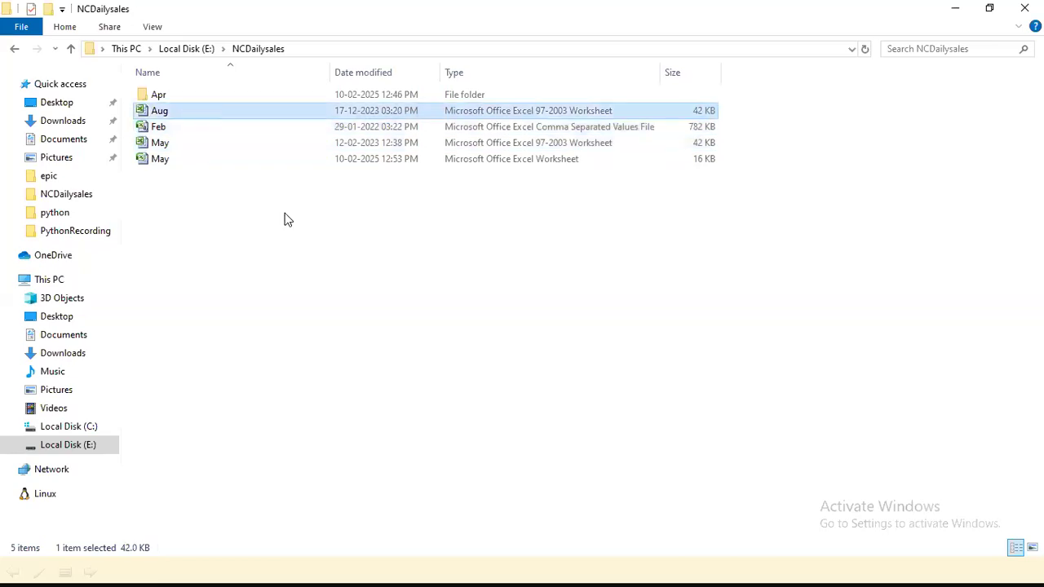
{"action": "key", "text": "alt+Tab"}
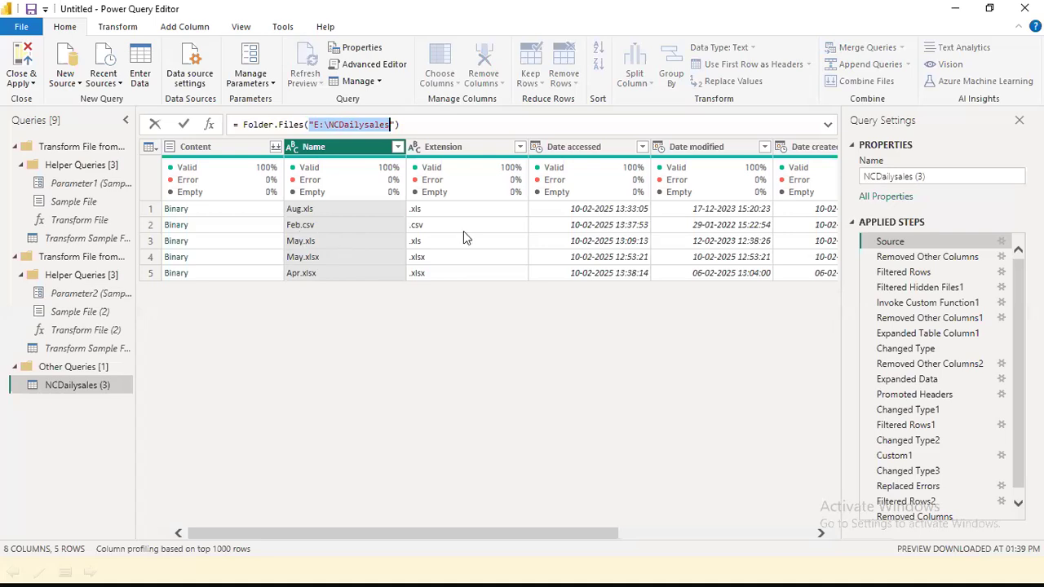
Switch to File Explorer, open the Feb CSV file in Excel and save it as an Excel Workbook named Feb in NCDailysales
{"action": "key", "text": "alt+Tab"}
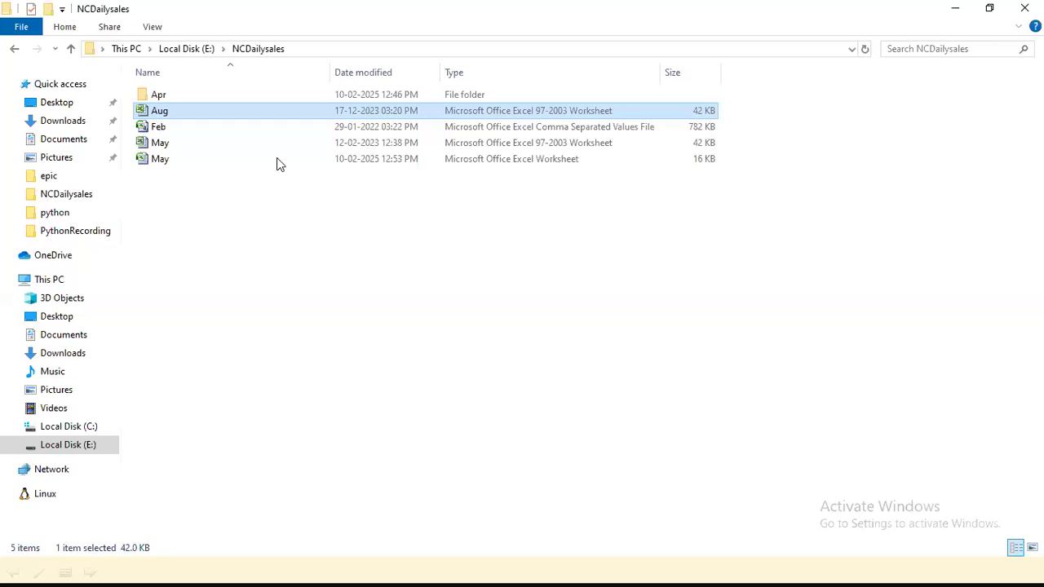
{"action": "double_click", "coordinate": [173, 127]}
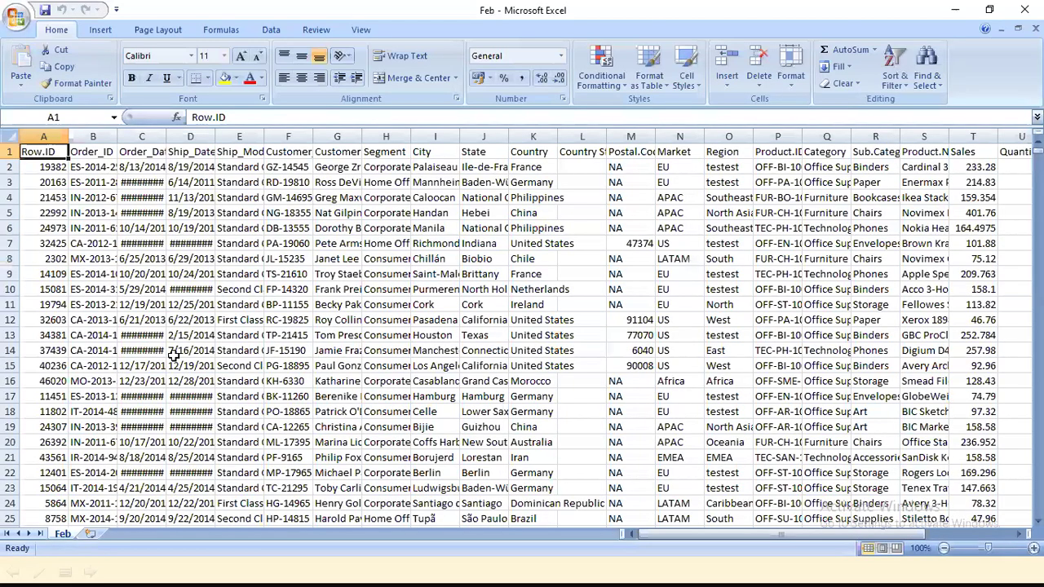
{"action": "left_click", "coordinate": [16, 17]}
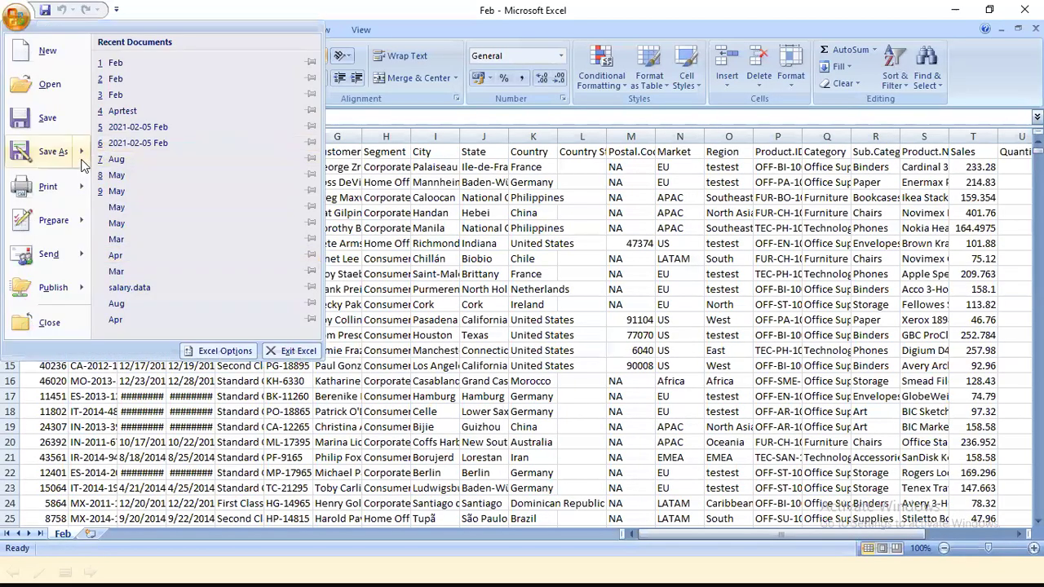
{"action": "mouse_move", "coordinate": [82, 163]}
{"action": "left_click", "coordinate": [156, 83]}
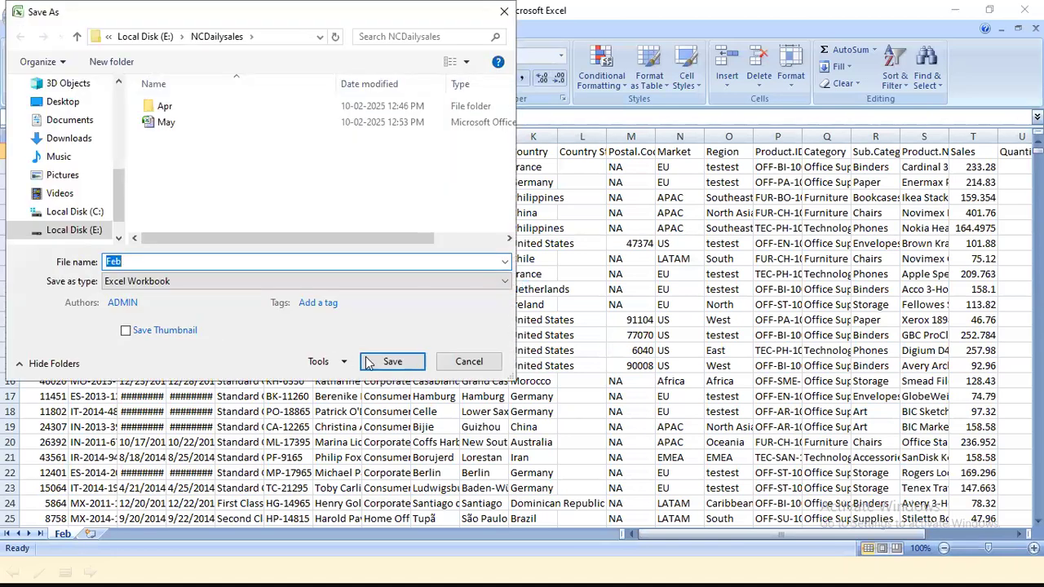
{"action": "left_click", "coordinate": [375, 362]}
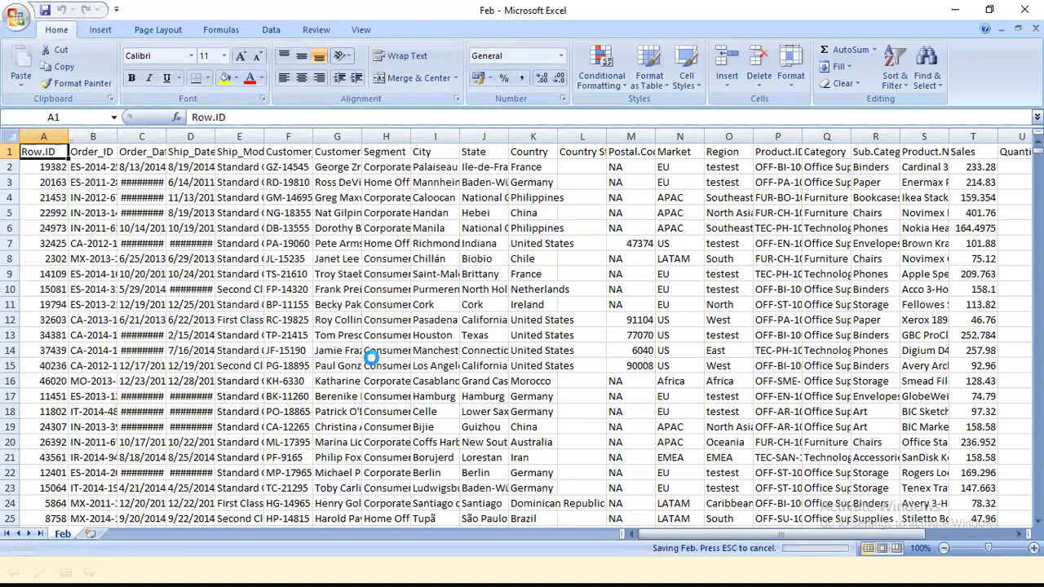
{"action": "left_click", "coordinate": [955, 10]}
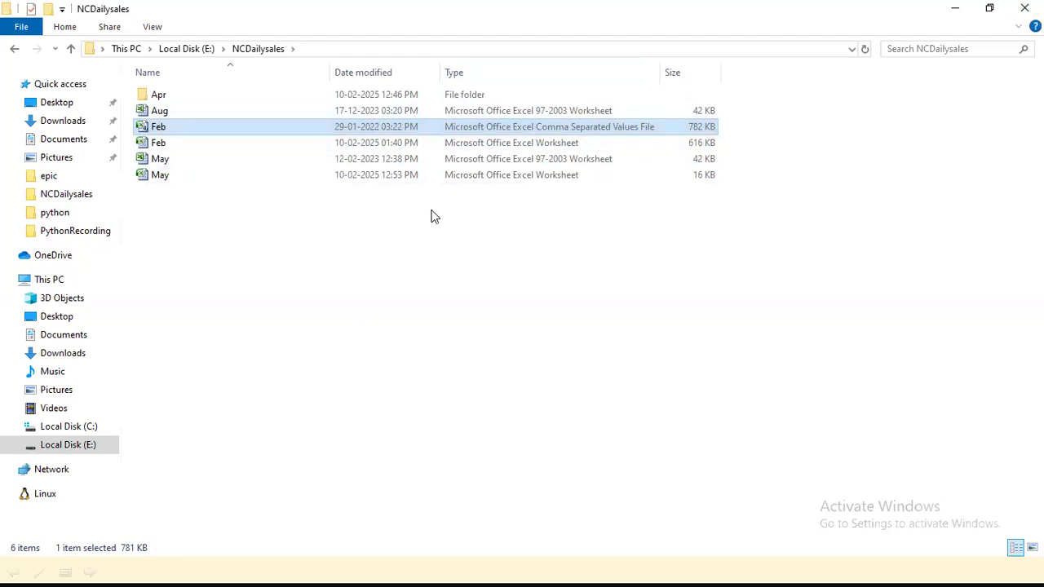
Check the new Feb workbook in the folder, return to the Power Query Editor and refresh the Source step's preview
{"action": "left_click", "coordinate": [491, 142]}
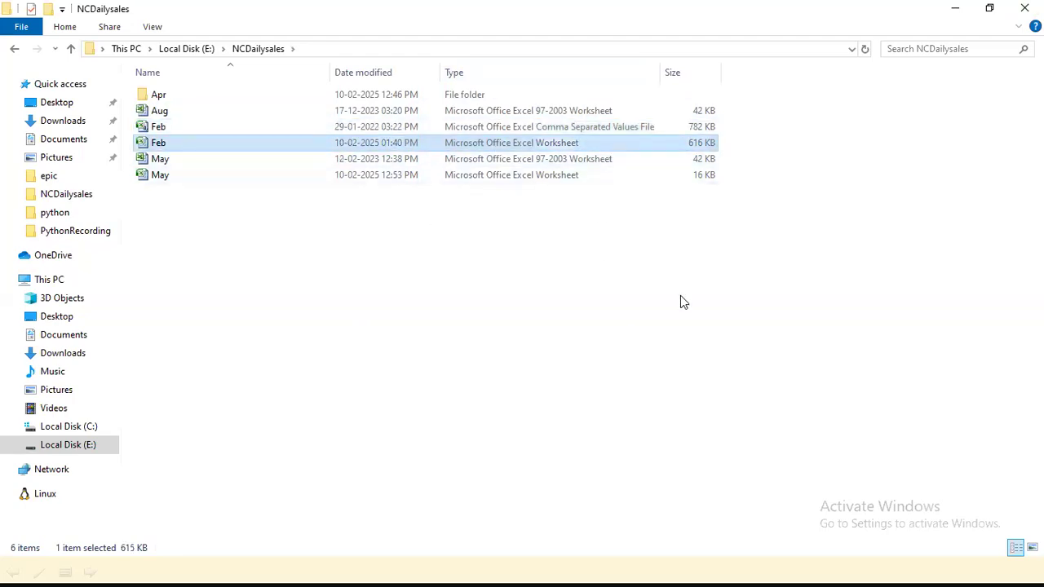
{"action": "key", "text": "alt+Tab"}
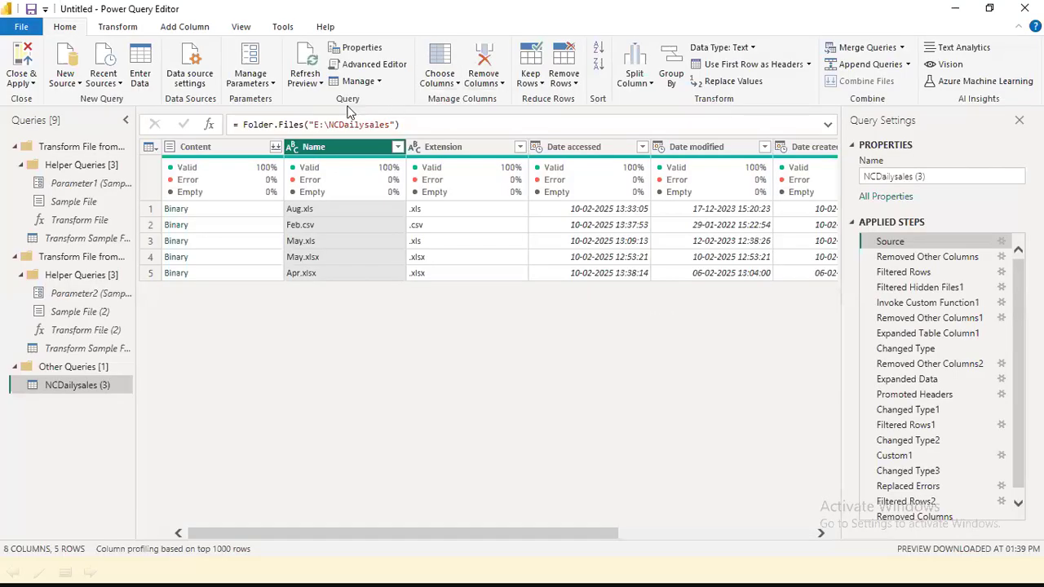
{"action": "left_click", "coordinate": [321, 84]}
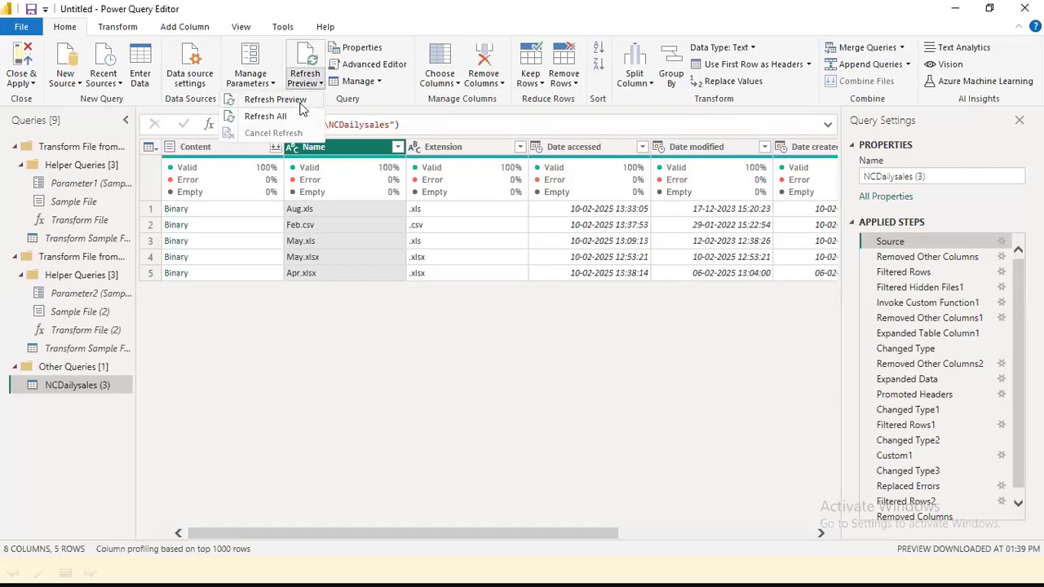
{"action": "left_click", "coordinate": [261, 100]}
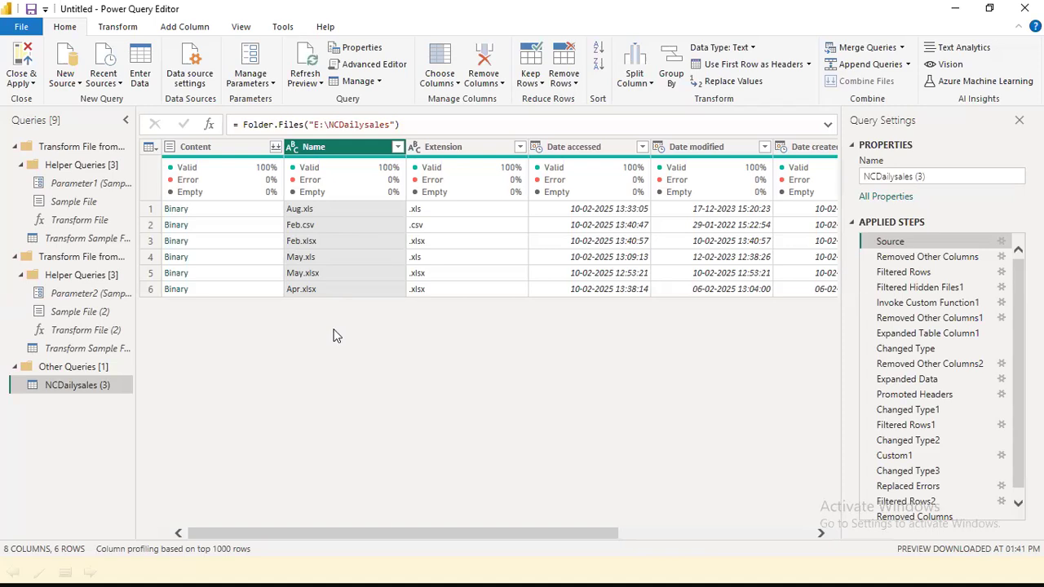
Filter the Source step's Name column to exclude Feb.csv, May.xls and Aug.xls, keeping only Apr.xlsx, Feb.xlsx and May.xlsx
{"action": "left_click", "coordinate": [397, 148]}
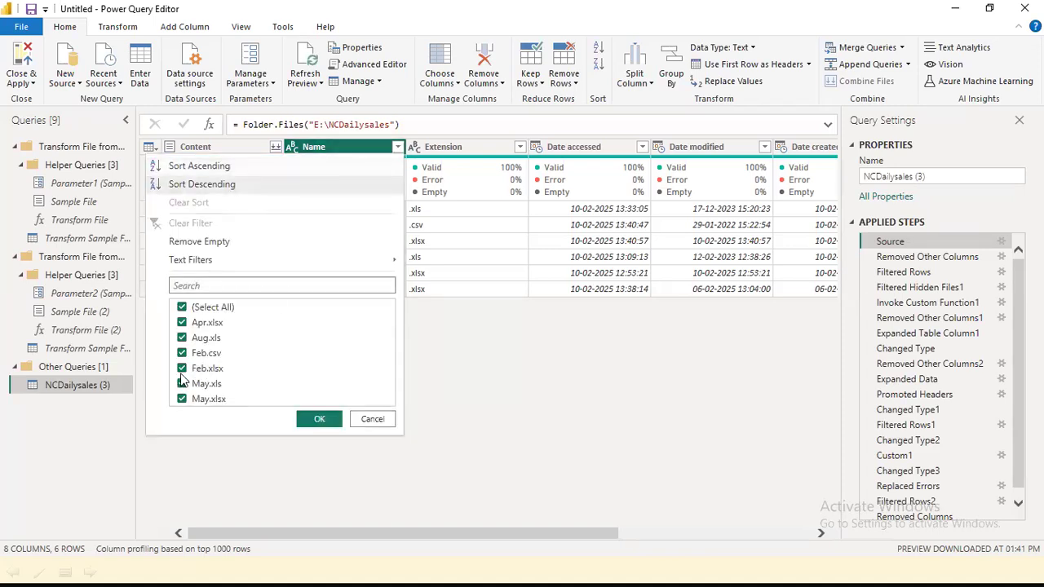
{"action": "left_click", "coordinate": [182, 353]}
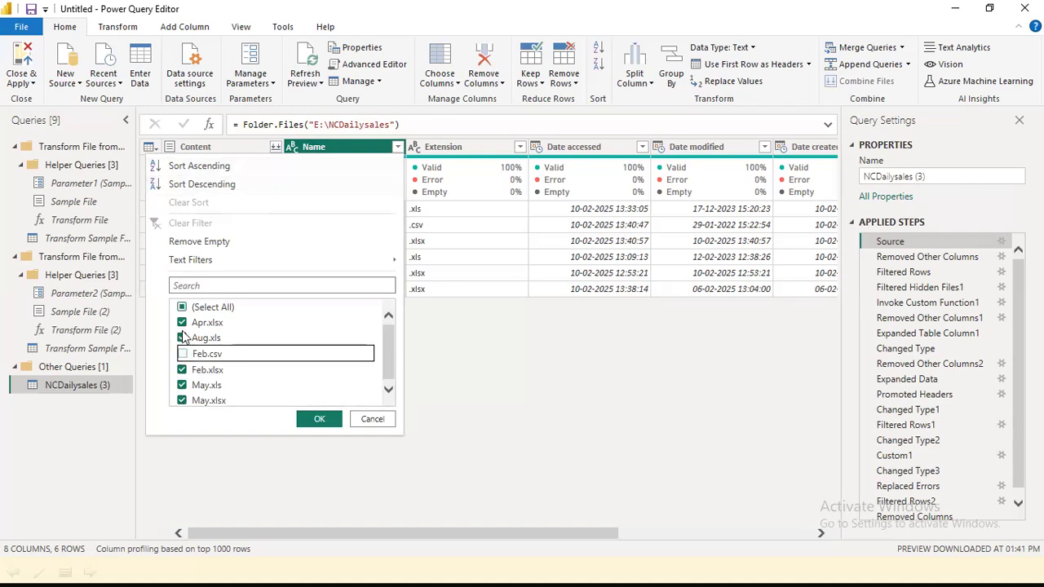
{"action": "left_click", "coordinate": [182, 384]}
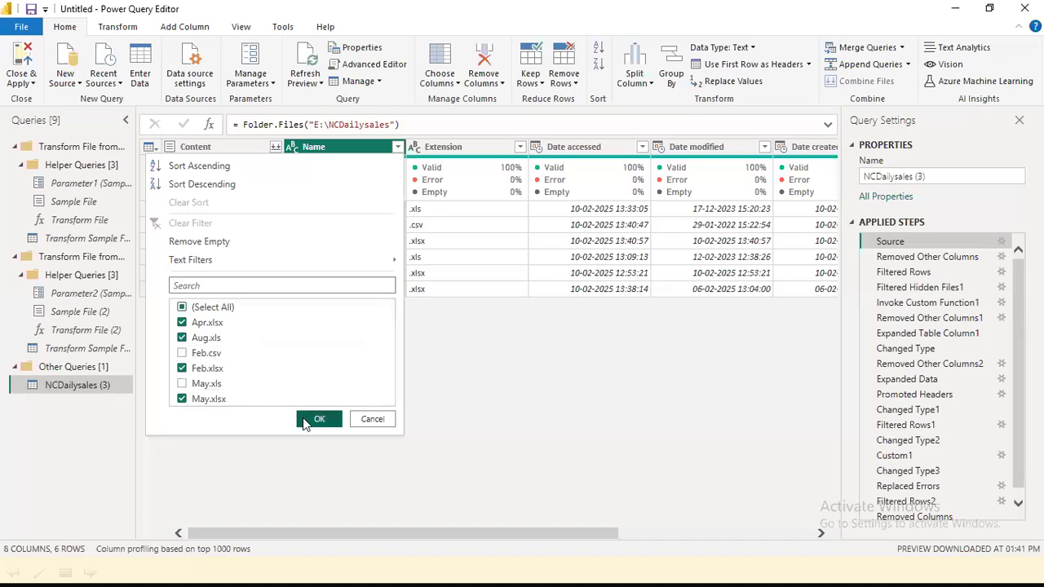
{"action": "left_click", "coordinate": [303, 421]}
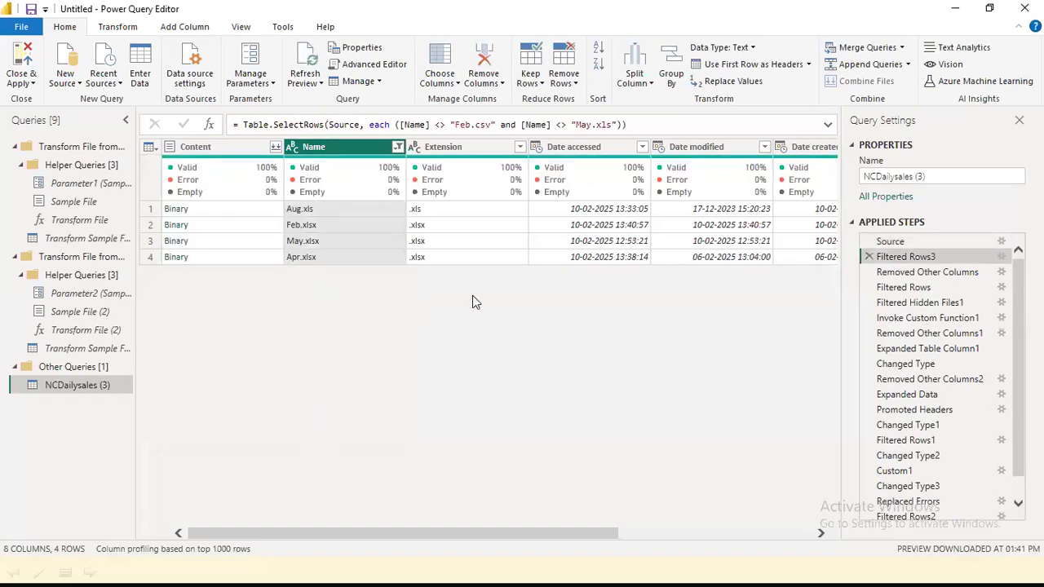
{"action": "left_click", "coordinate": [397, 151]}
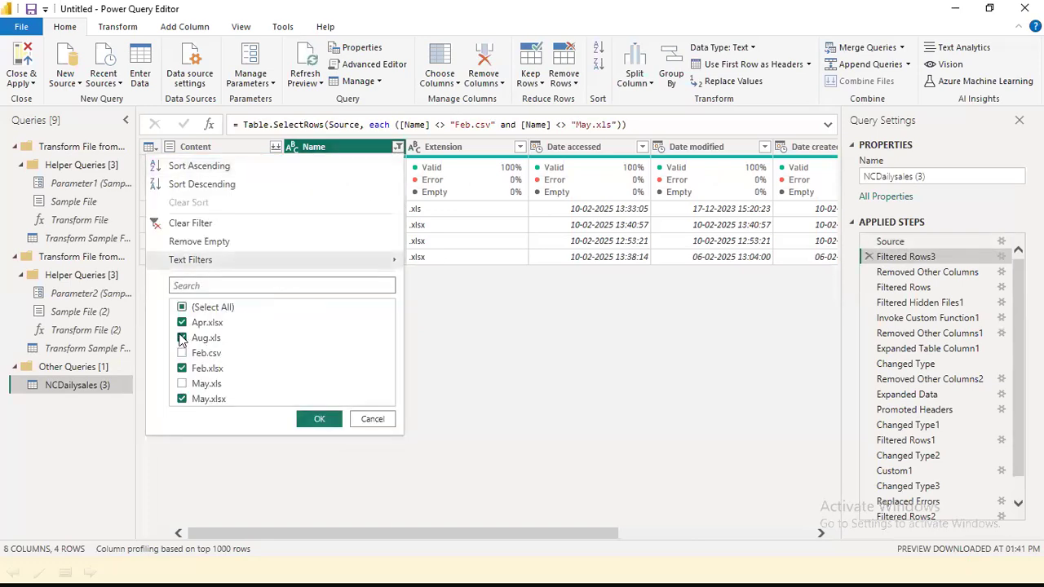
{"action": "left_click", "coordinate": [196, 344]}
{"action": "left_click", "coordinate": [308, 419]}
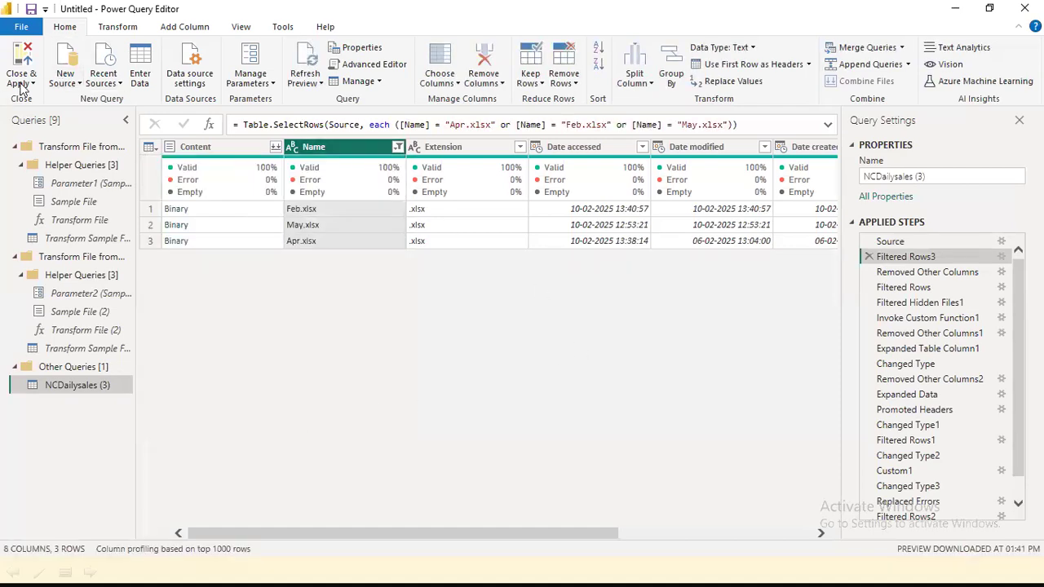
Close the Power Query Editor, applying the query changes, and switch to the Power BI Desktop report
{"action": "left_click", "coordinate": [21, 79]}
{"action": "left_click", "coordinate": [25, 103]}
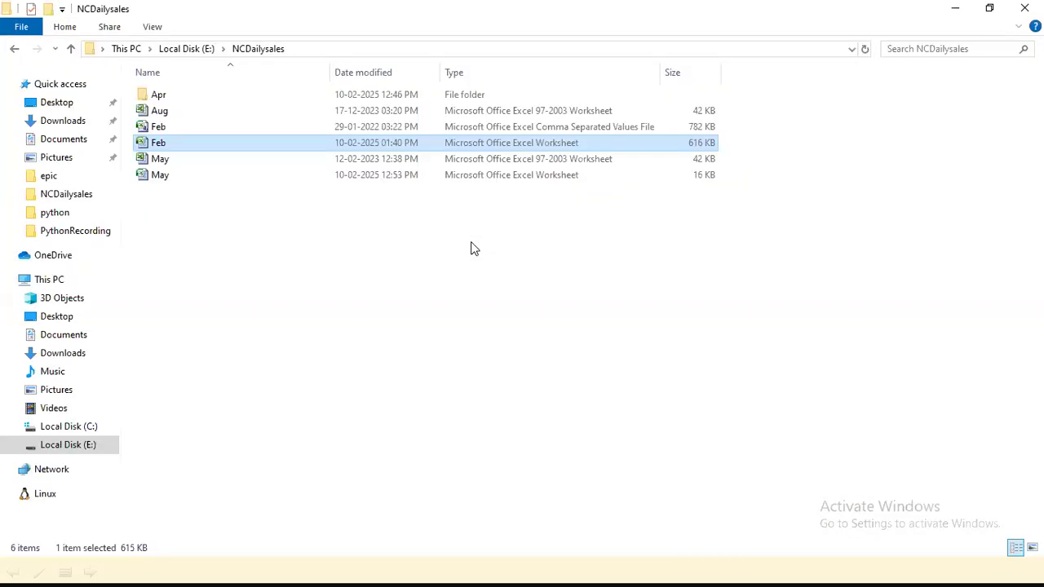
{"action": "key", "text": "alt+Tab"}
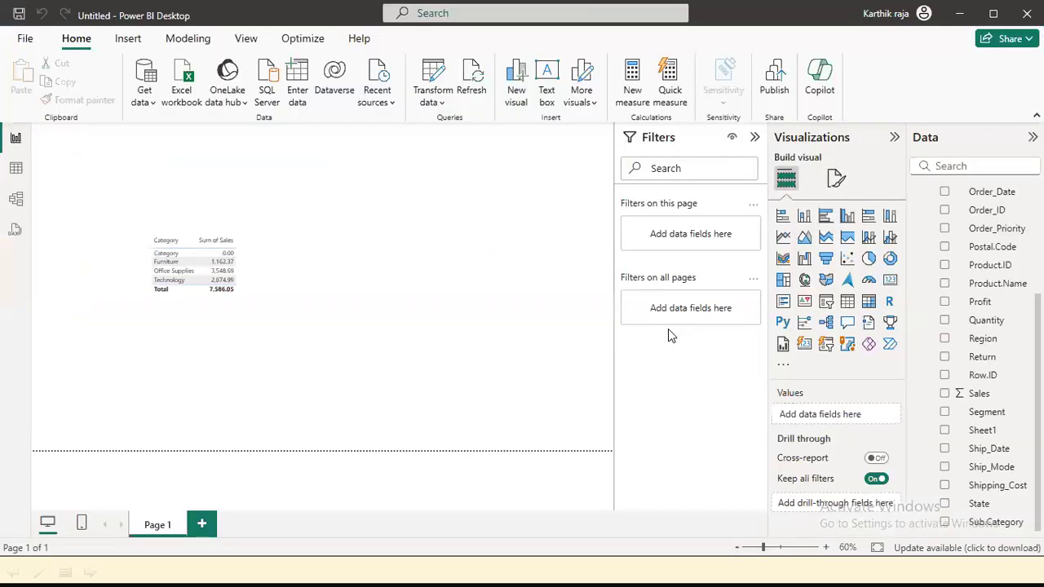
{"action": "key", "text": "alt+Tab"}
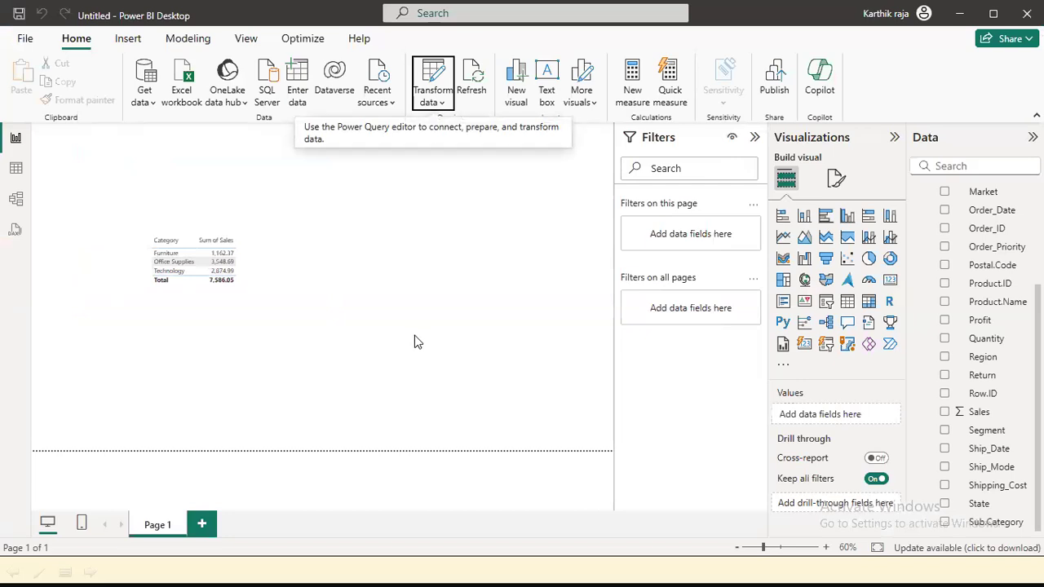
Reopen the Power Query Editor and include Feb.xlsx in the Name filter of the Filtered Rows step, checking the Filtered Hidden Files1 step
{"action": "left_click", "coordinate": [433, 100]}
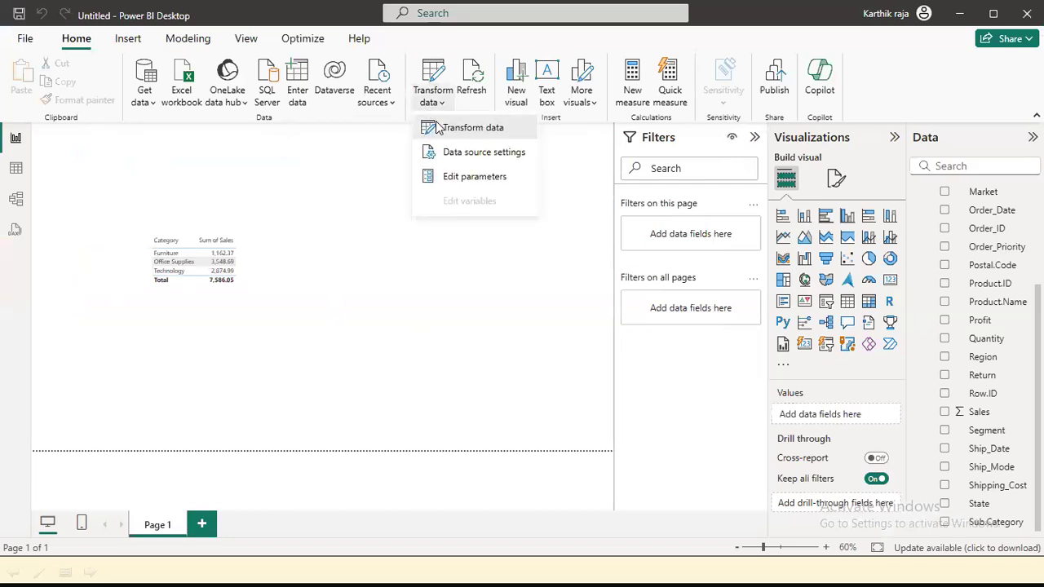
{"action": "left_click", "coordinate": [437, 128]}
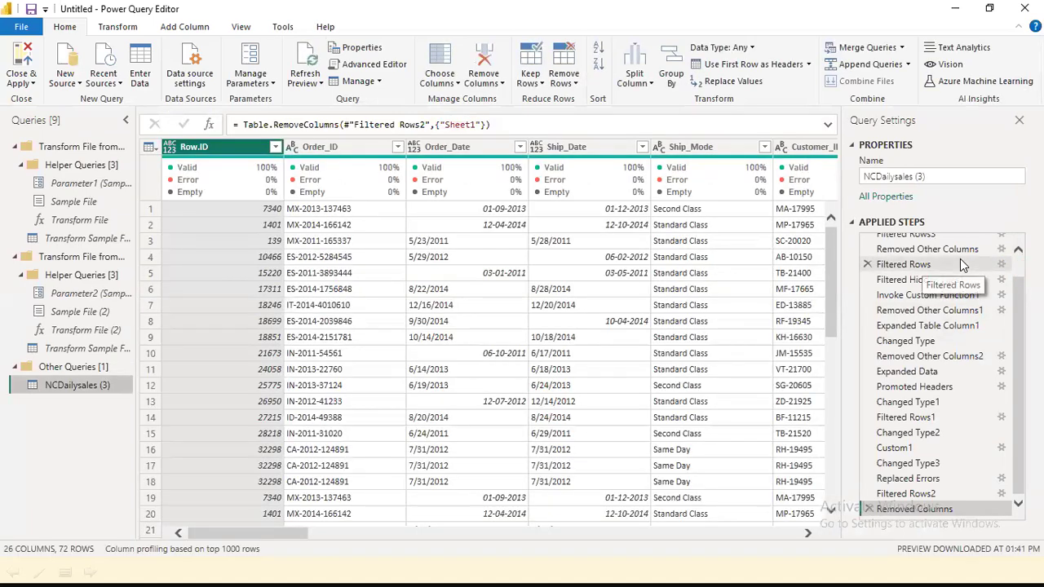
{"action": "left_click", "coordinate": [960, 264]}
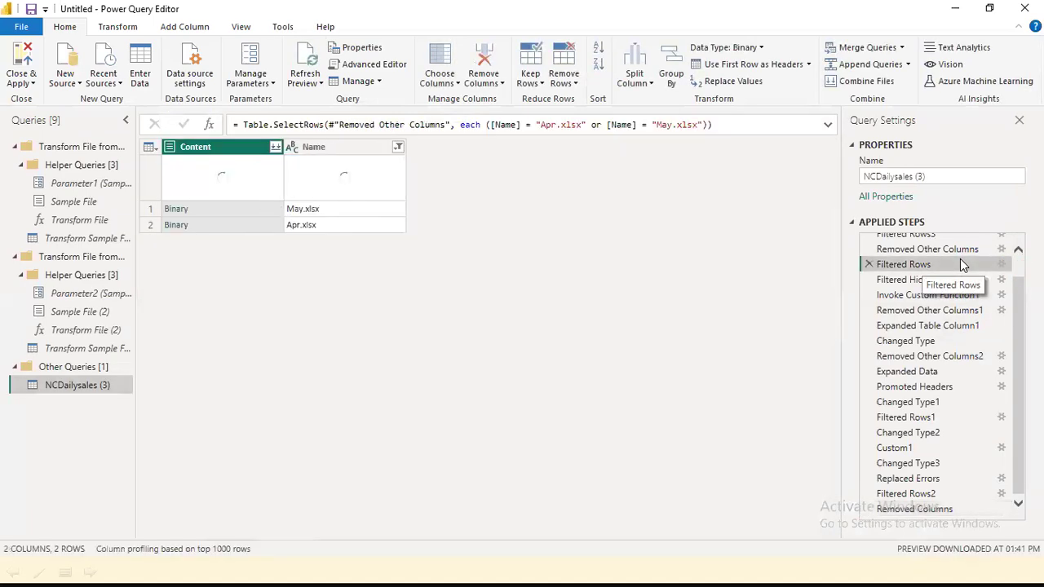
{"action": "left_click", "coordinate": [395, 153]}
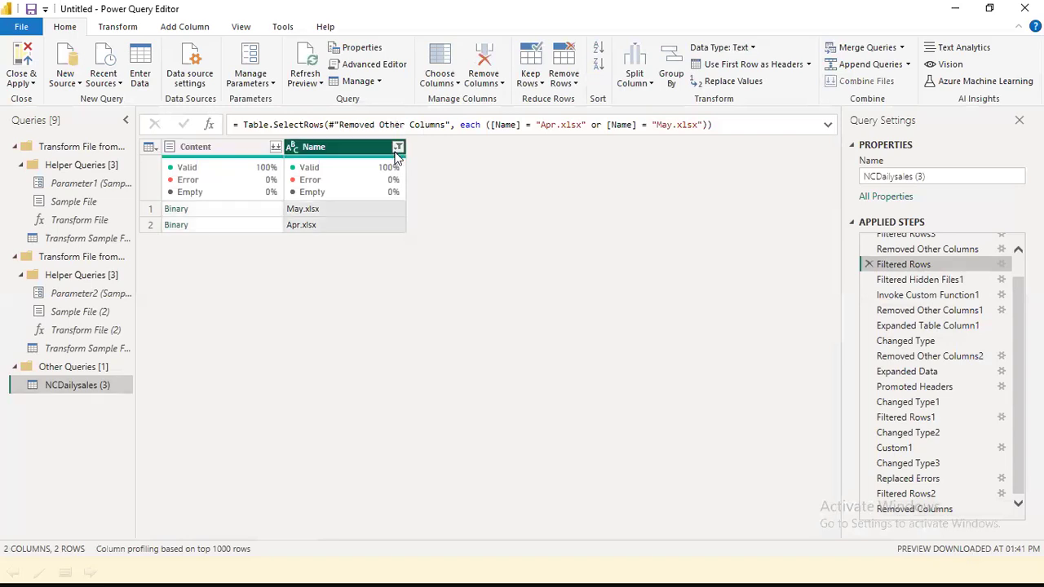
{"action": "left_click", "coordinate": [396, 151]}
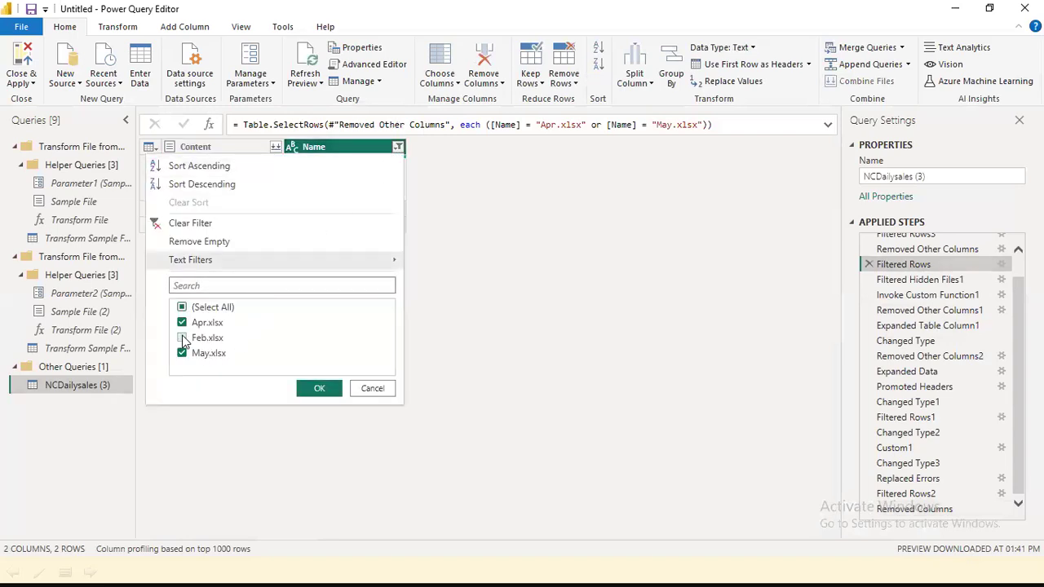
{"action": "left_click", "coordinate": [182, 338]}
{"action": "left_click", "coordinate": [317, 388]}
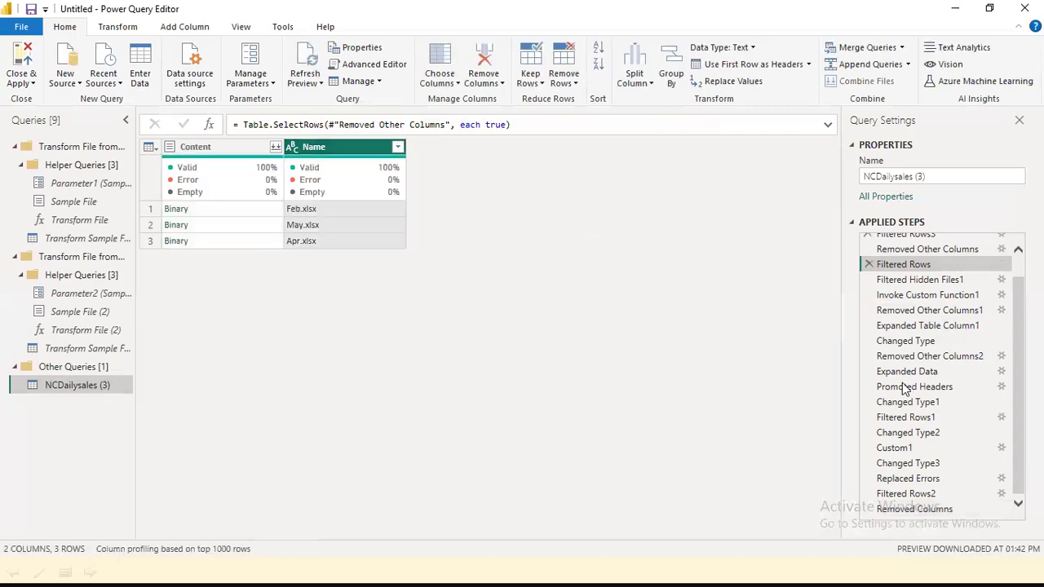
{"action": "left_click", "coordinate": [916, 282]}
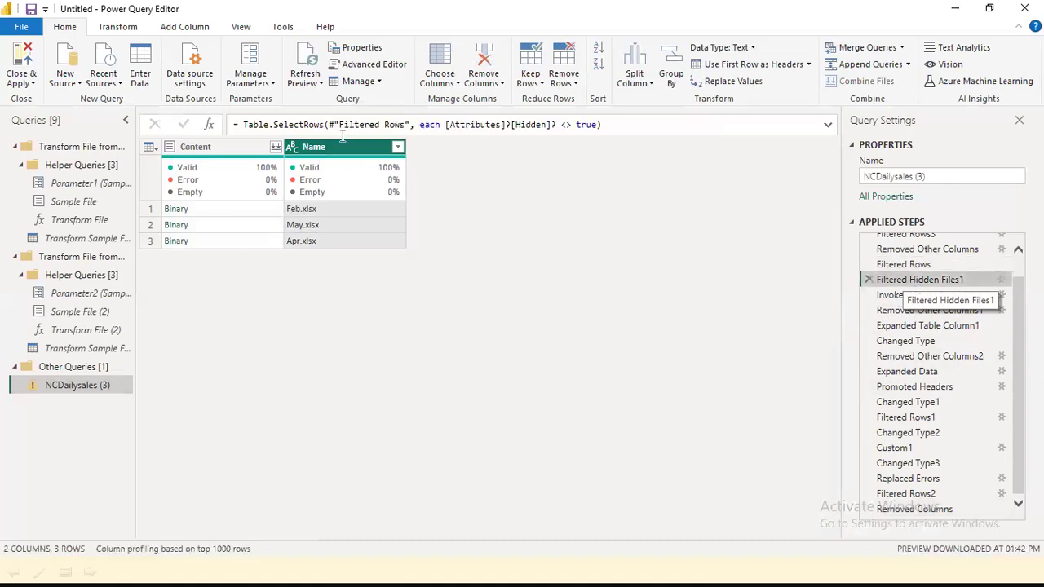
Close the Power Query Editor, try to apply the pending query changes to the report and dismiss the load message
{"action": "left_click", "coordinate": [33, 83]}
{"action": "left_click", "coordinate": [40, 103]}
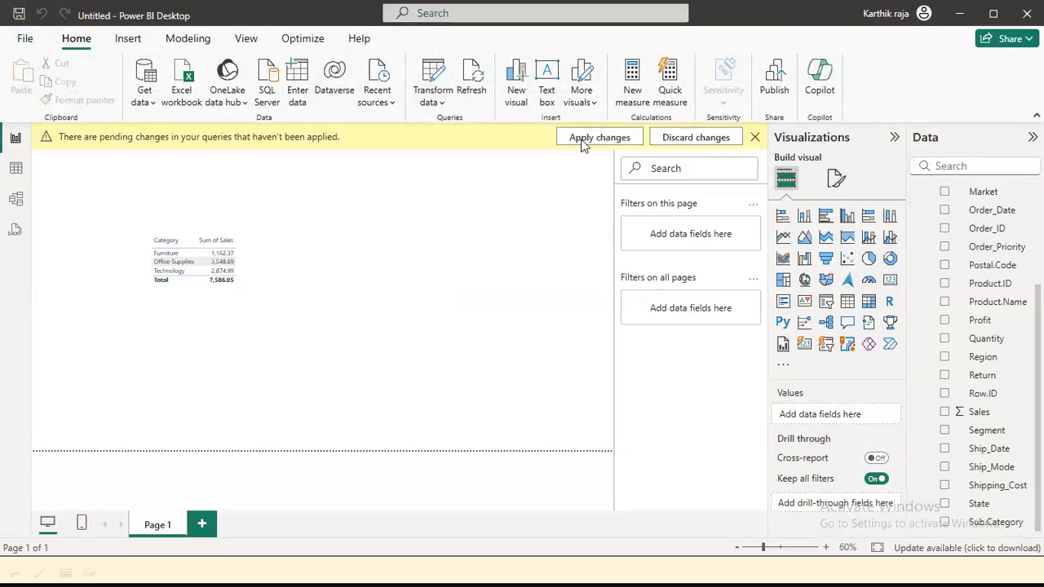
{"action": "left_click", "coordinate": [582, 139]}
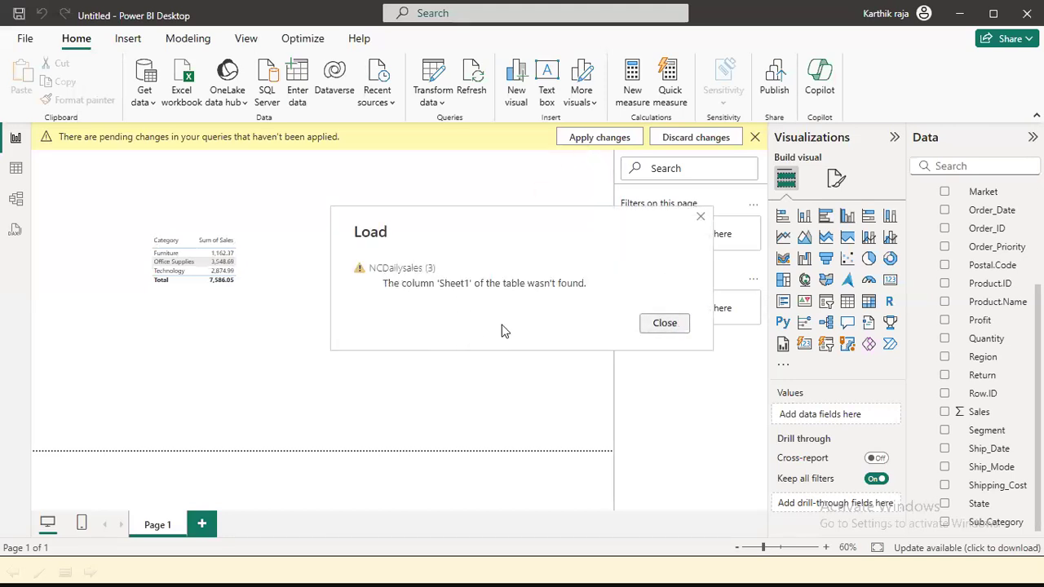
{"action": "left_click", "coordinate": [663, 326]}
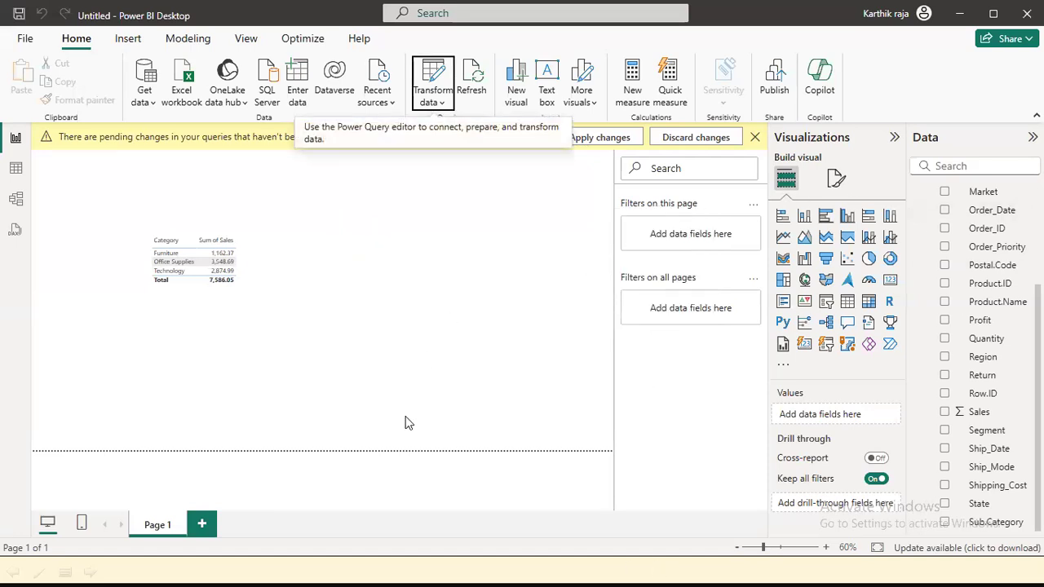
Open the Feb.csv file from the NCDailysales folder in Excel and copy its entire data range, headers included
{"action": "key", "text": "alt+Tab"}
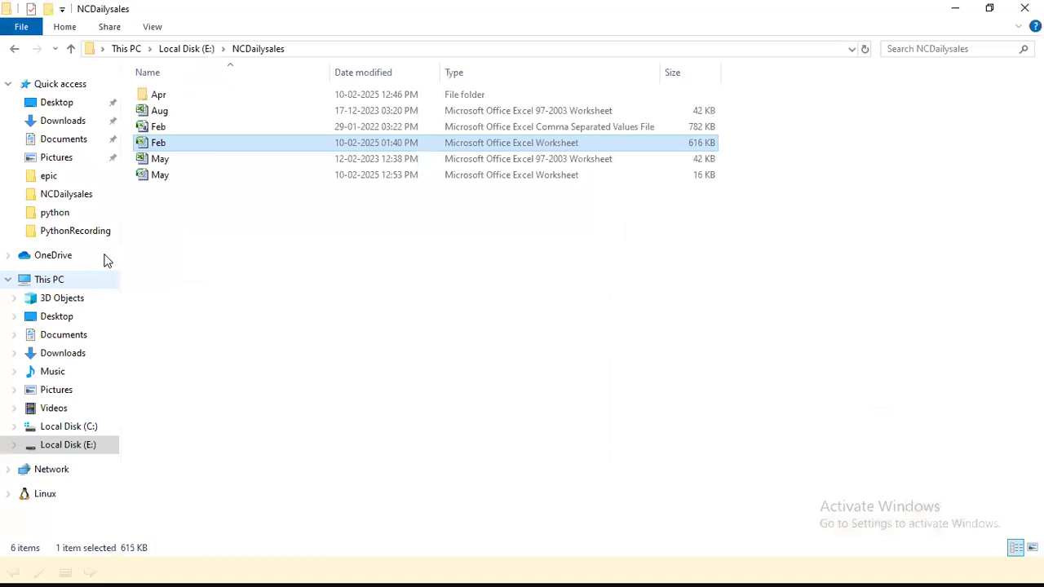
{"action": "left_click", "coordinate": [168, 163]}
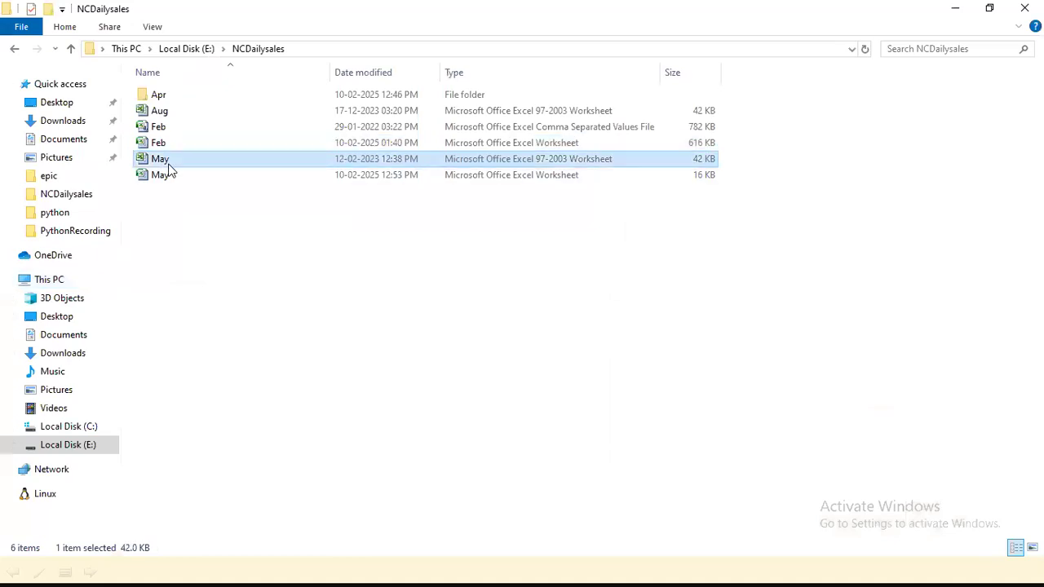
{"action": "left_click", "coordinate": [158, 130]}
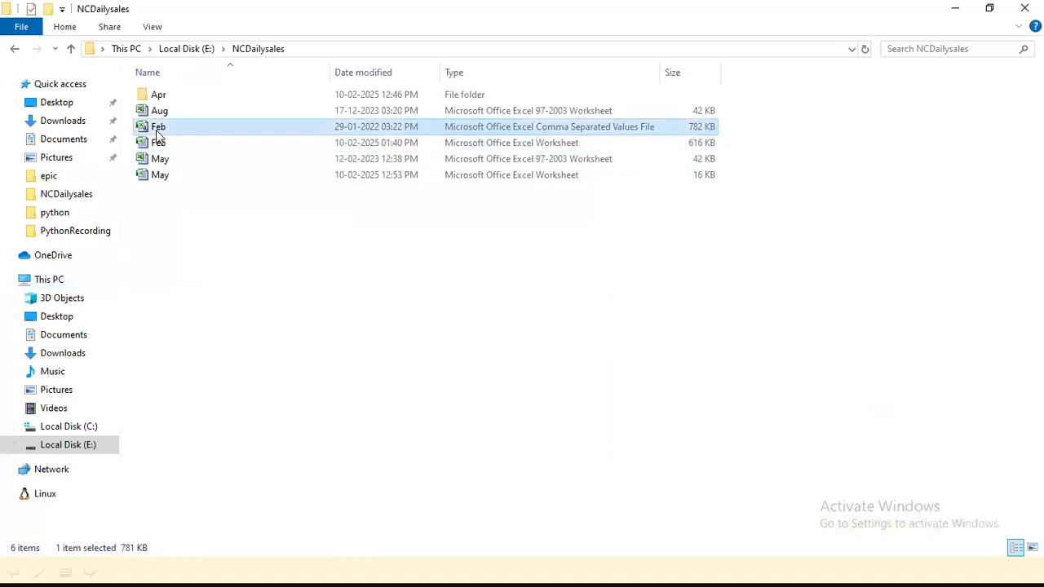
{"action": "double_click", "coordinate": [156, 129]}
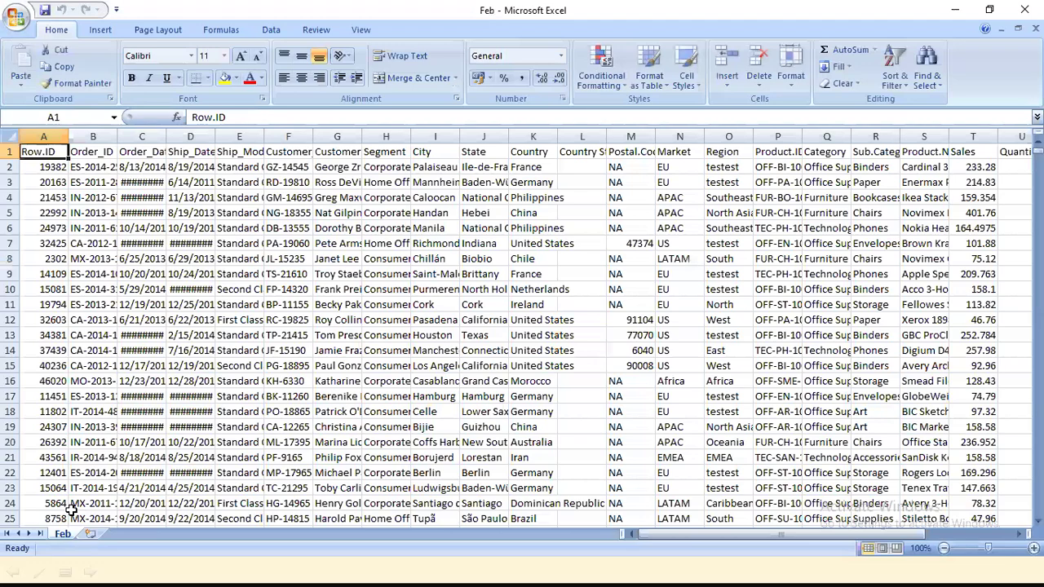
{"action": "key", "text": "ctrl+shift+End"}
{"action": "key", "text": "ctrl+c"}
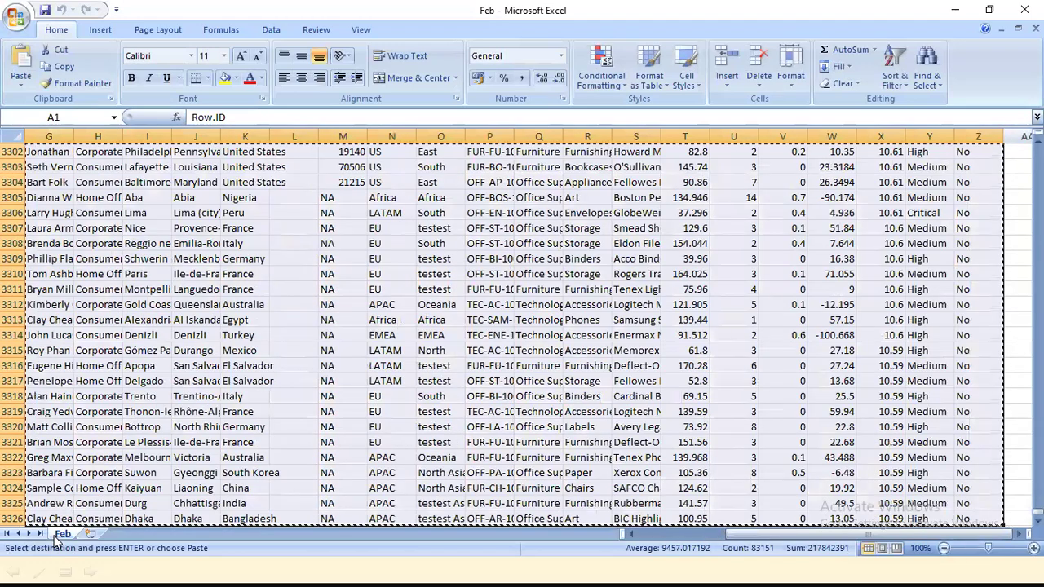
Rename the Feb worksheet as Sheet1
{"action": "right_click", "coordinate": [62, 533]}
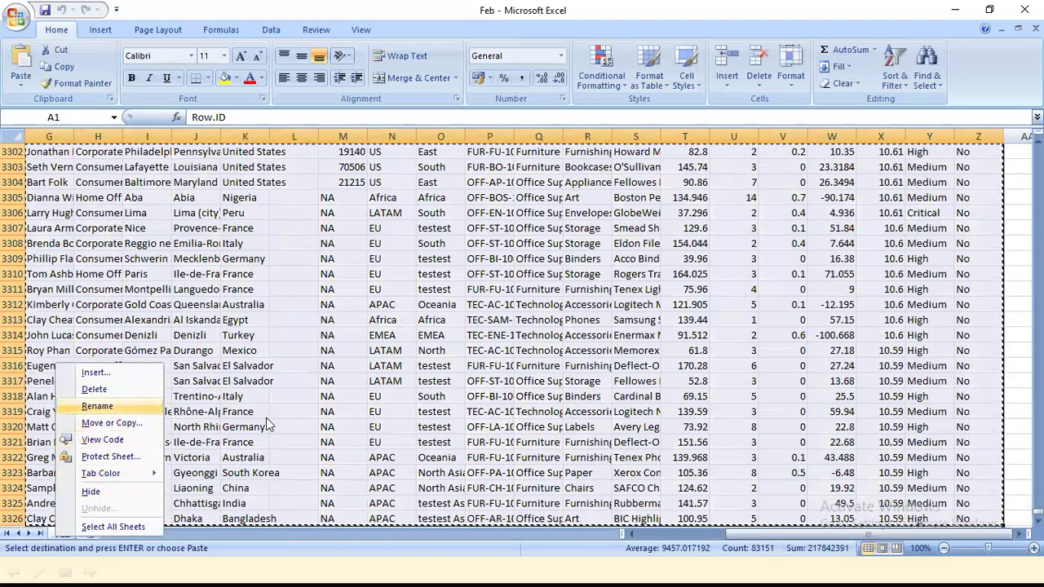
{"action": "left_click", "coordinate": [97, 405]}
{"action": "type", "text": "Sheet1"}
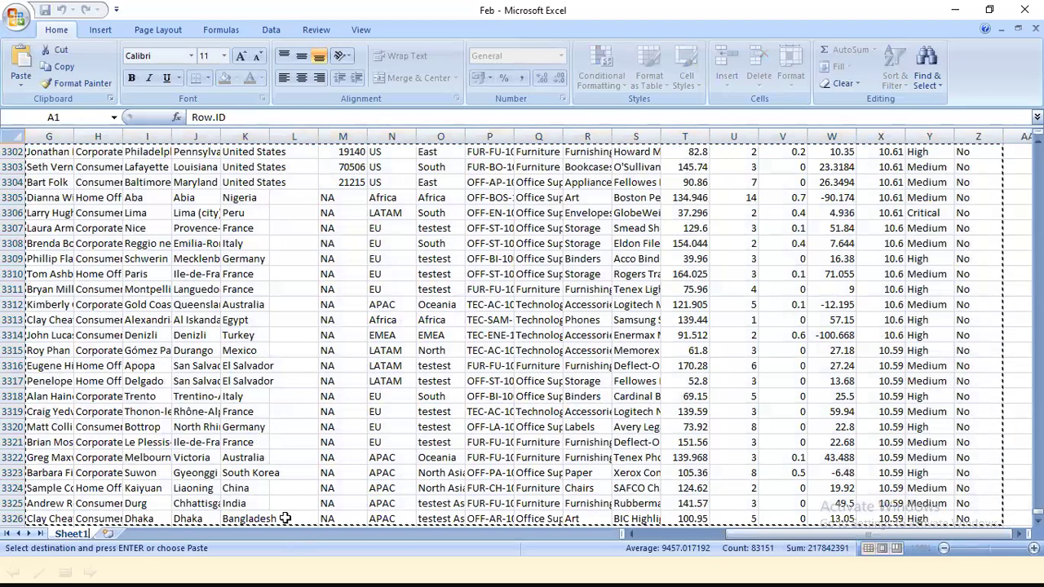
{"action": "key", "text": "Return"}
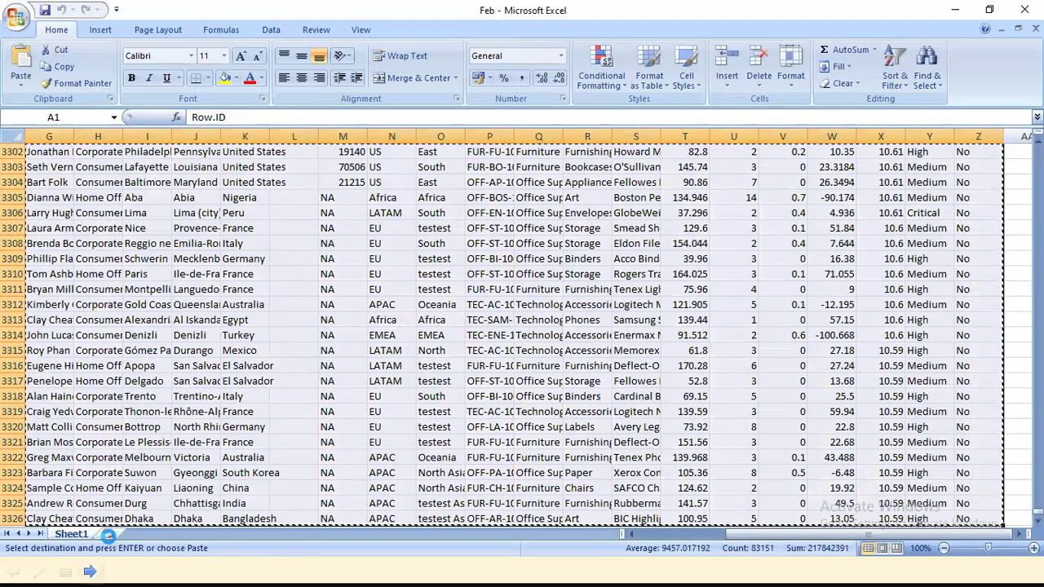
Insert a second worksheet, paste the copied data into it from cell A1 and save Feb.csv, keeping the file open
{"action": "left_click", "coordinate": [107, 534]}
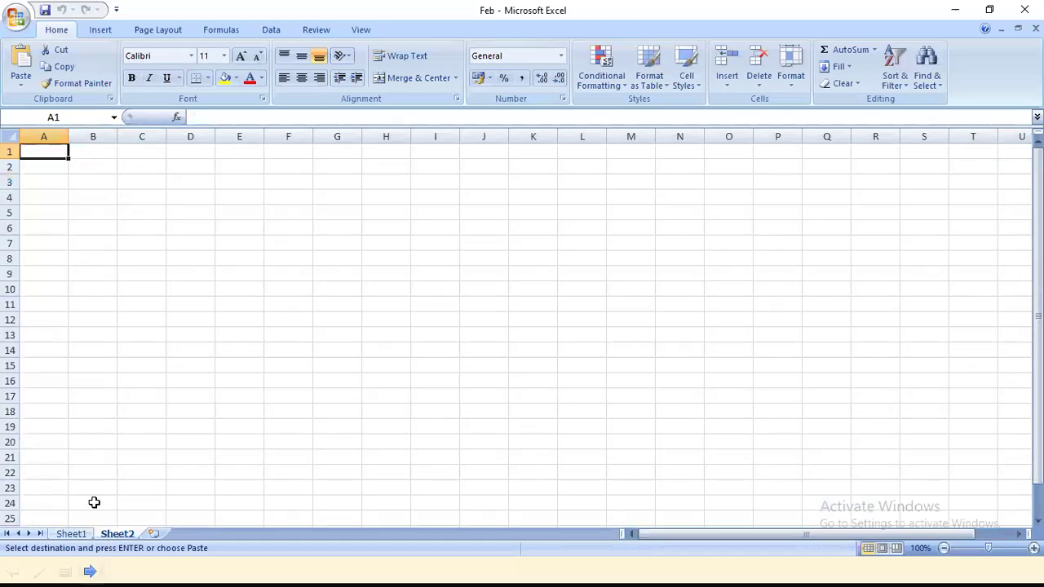
{"action": "key", "text": "ctrl+a"}
{"action": "key", "text": "ctrl+v"}
{"action": "key", "text": "ctrl+s"}
{"action": "left_click", "coordinate": [454, 340]}
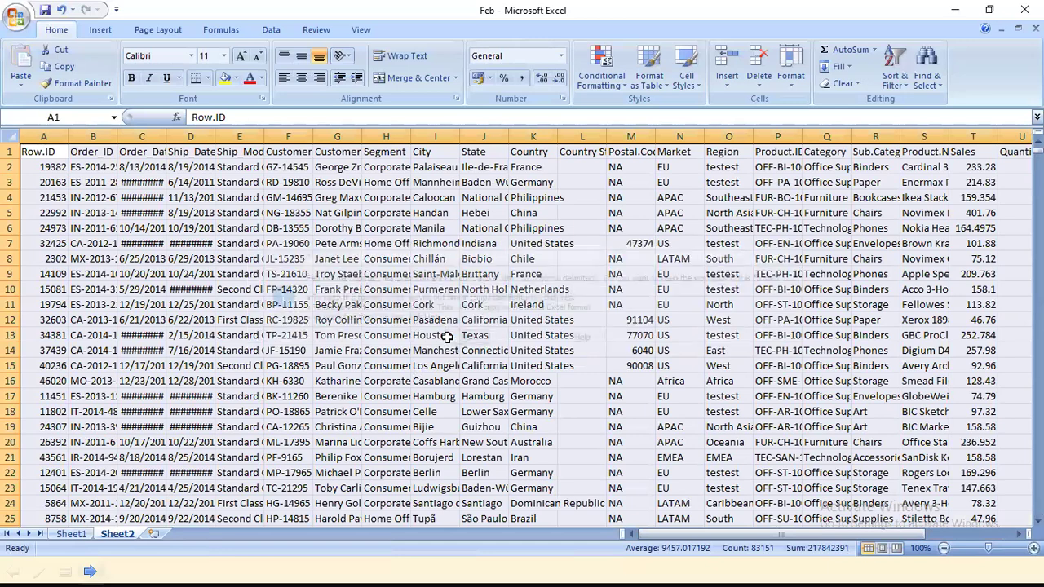
{"action": "left_click", "coordinate": [1013, 13]}
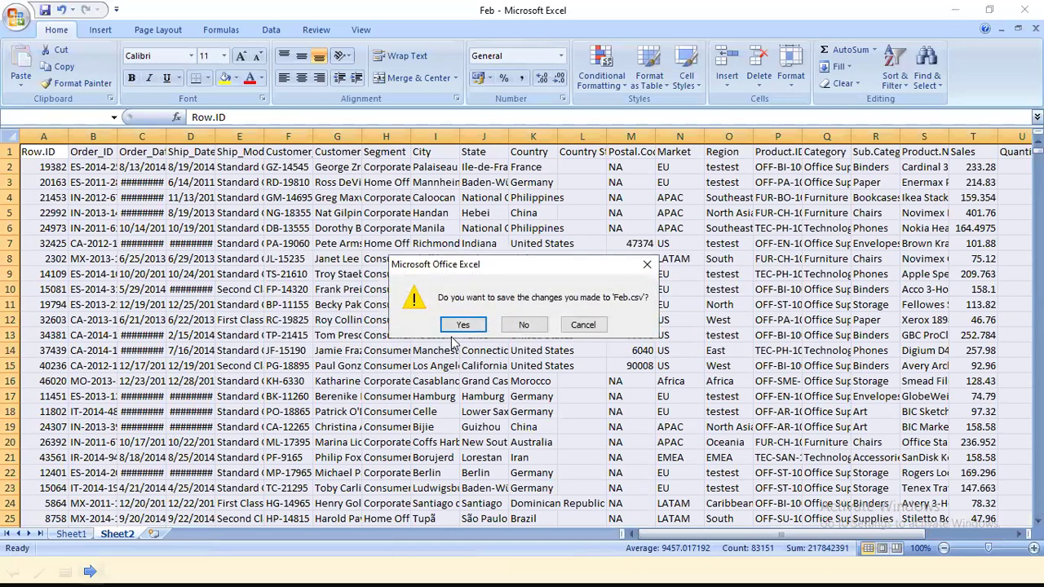
{"action": "left_click", "coordinate": [583, 325]}
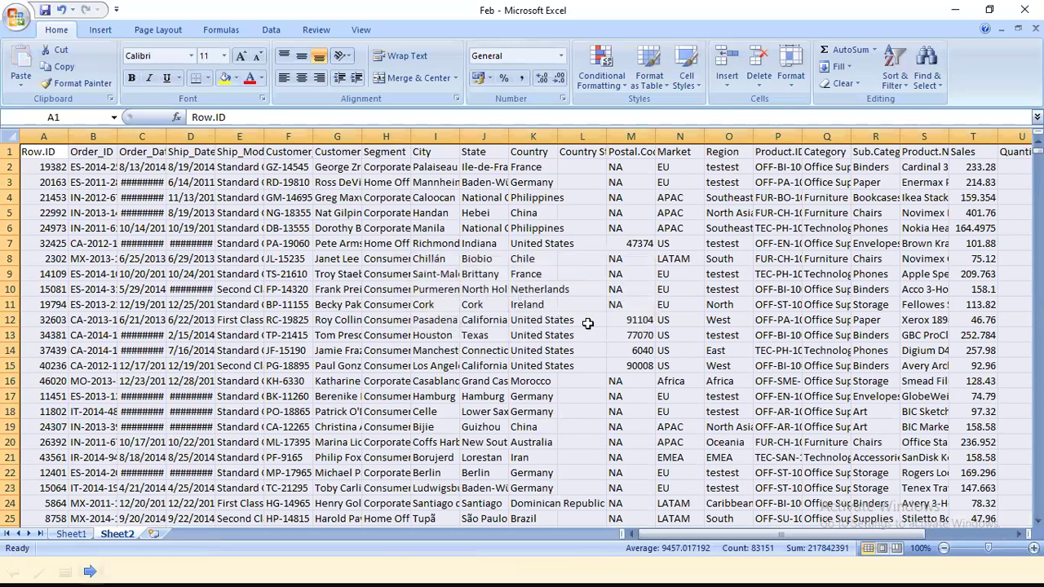
Save the two-sheet file as an Excel workbook over Feb.xlsx in NCDailysales, close it and return to the Power BI Desktop report
{"action": "key", "text": "alt+f"}
{"action": "key", "text": "a"}
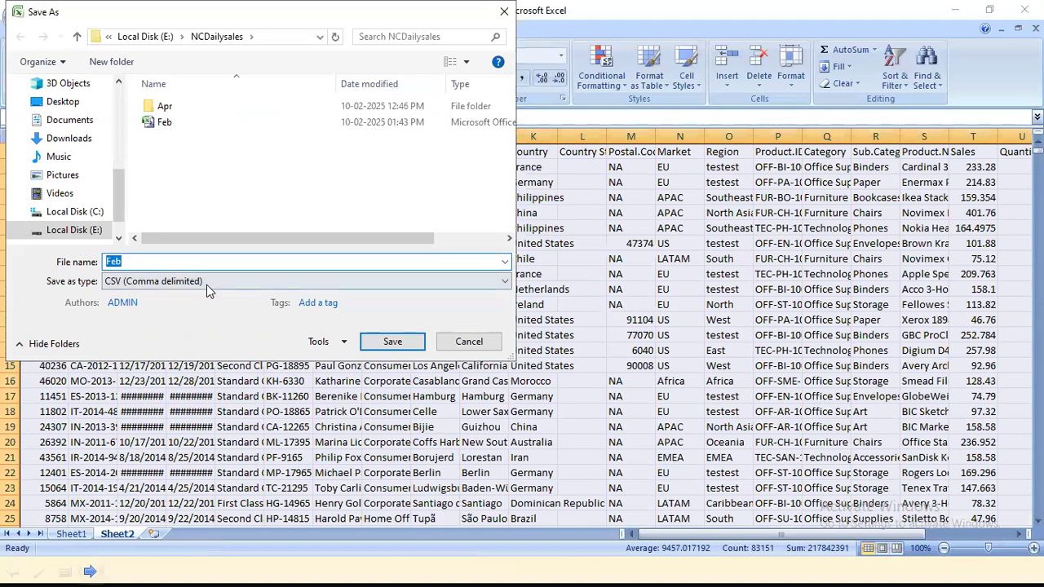
{"action": "left_click", "coordinate": [206, 281]}
{"action": "left_click", "coordinate": [200, 293]}
{"action": "left_click", "coordinate": [394, 363]}
{"action": "left_click", "coordinate": [553, 291]}
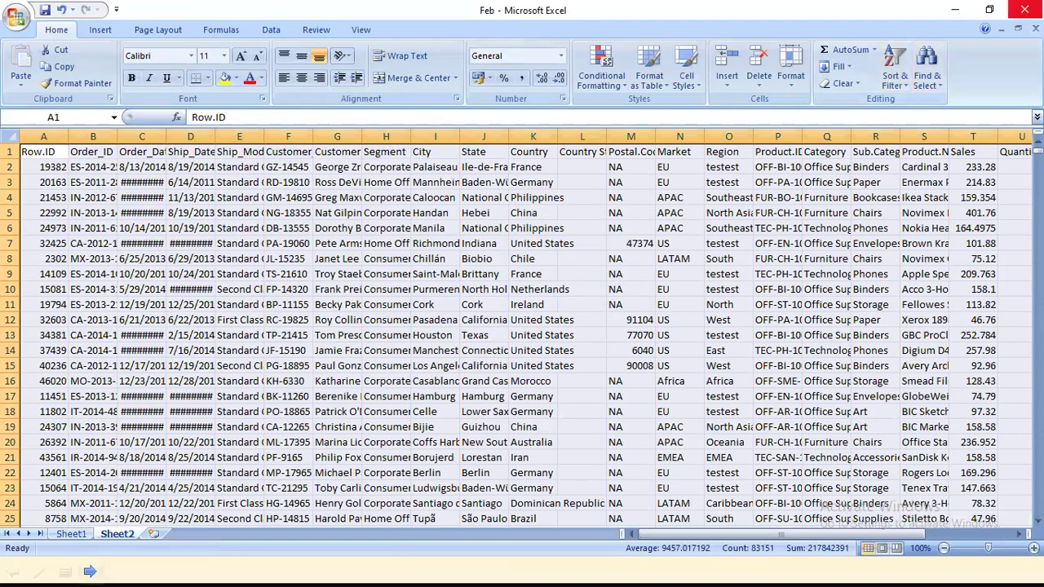
{"action": "left_click", "coordinate": [1024, 10]}
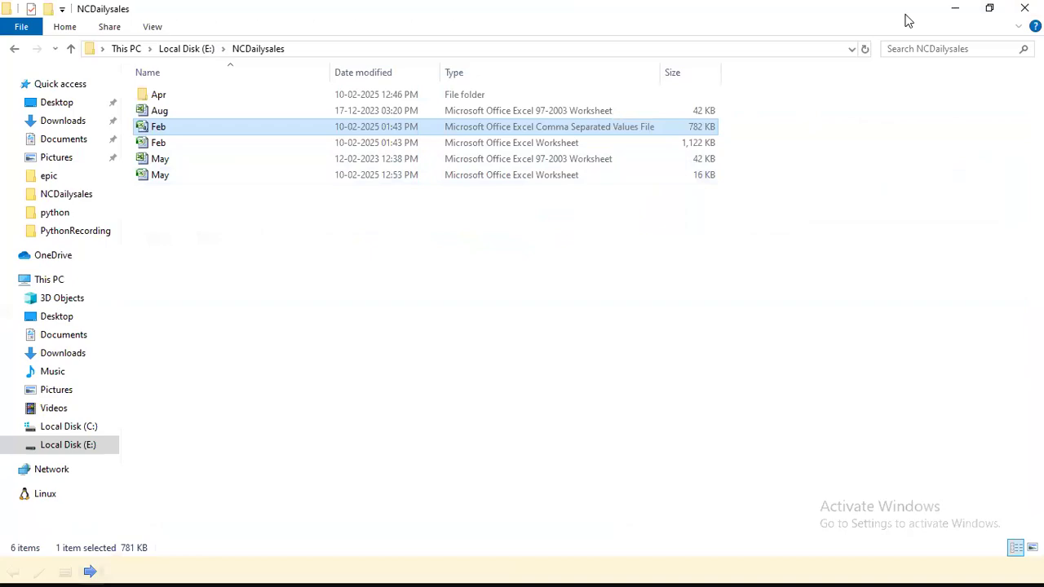
{"action": "left_click", "coordinate": [954, 8]}
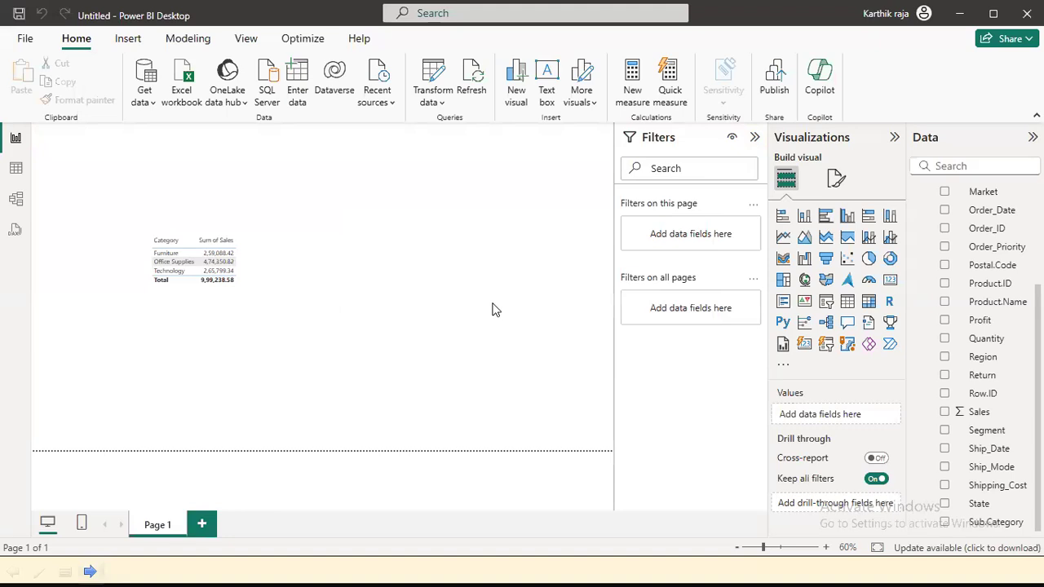
{"action": "key", "text": "super"}
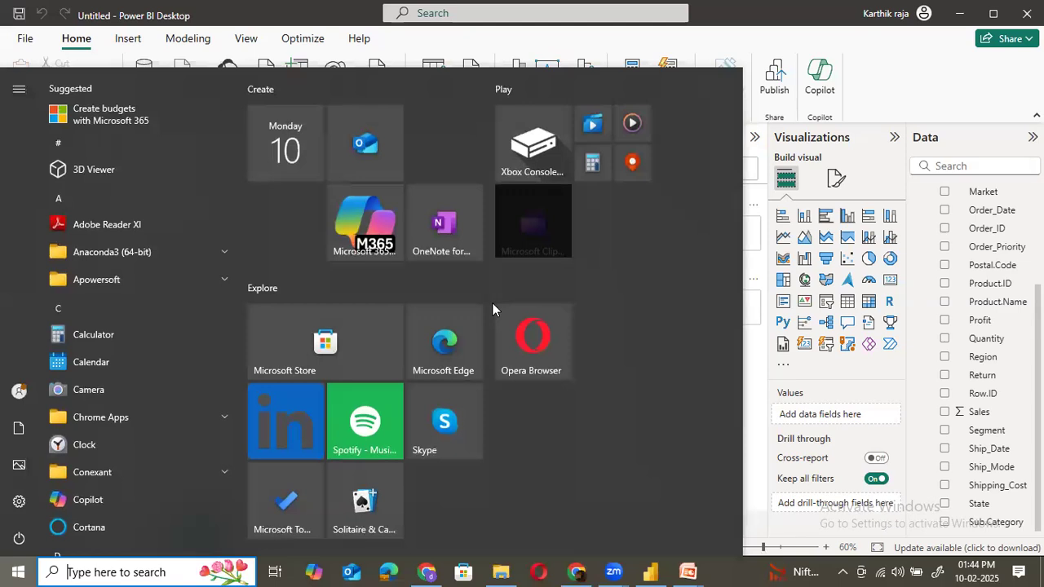
{"action": "key", "text": "super"}
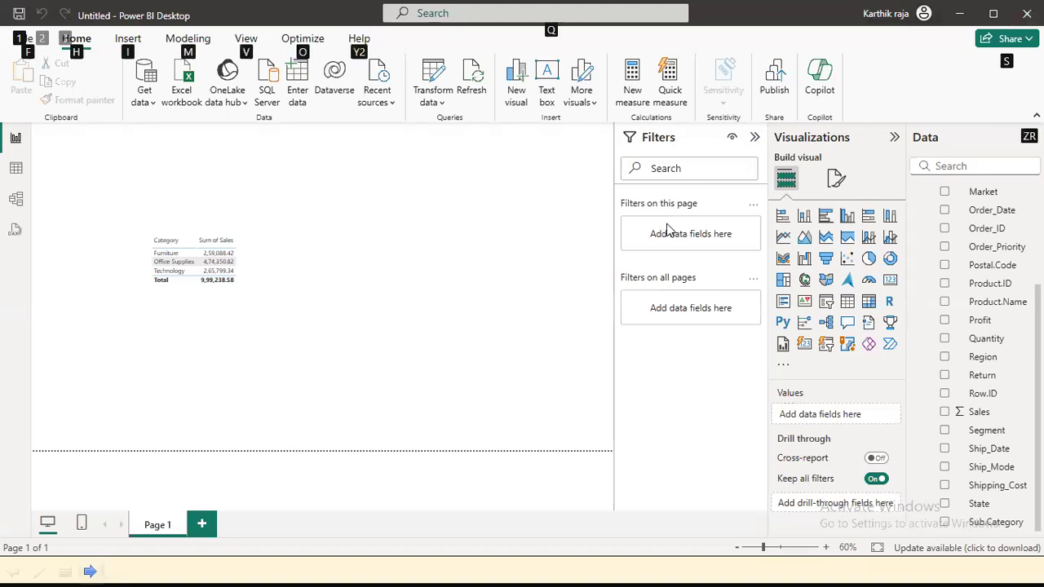
Check the NCDailysales folder's full path in File Explorer and return to the Power BI Desktop report
{"action": "key", "text": "alt+Tab"}
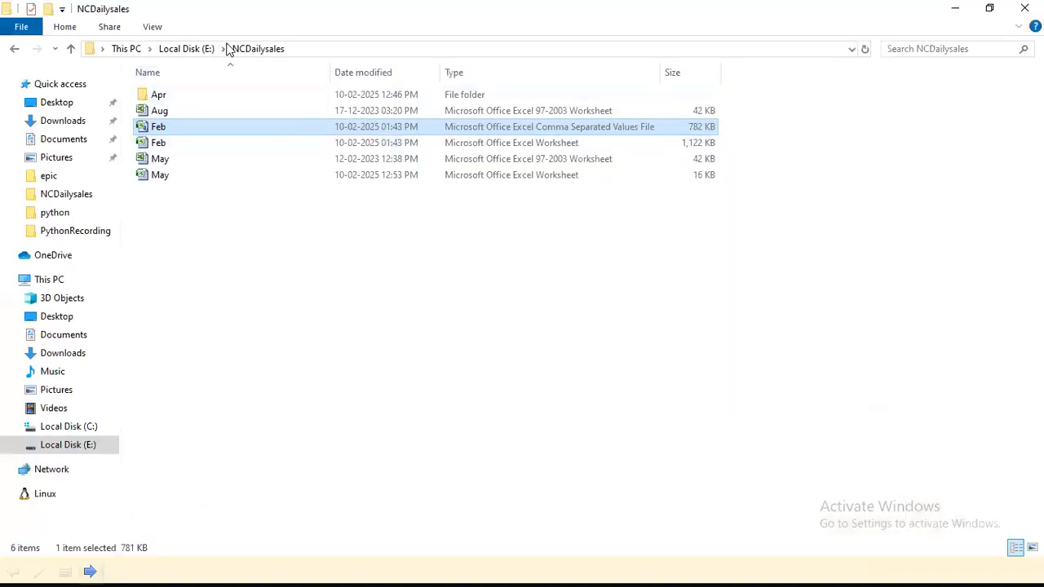
{"action": "left_click", "coordinate": [315, 49]}
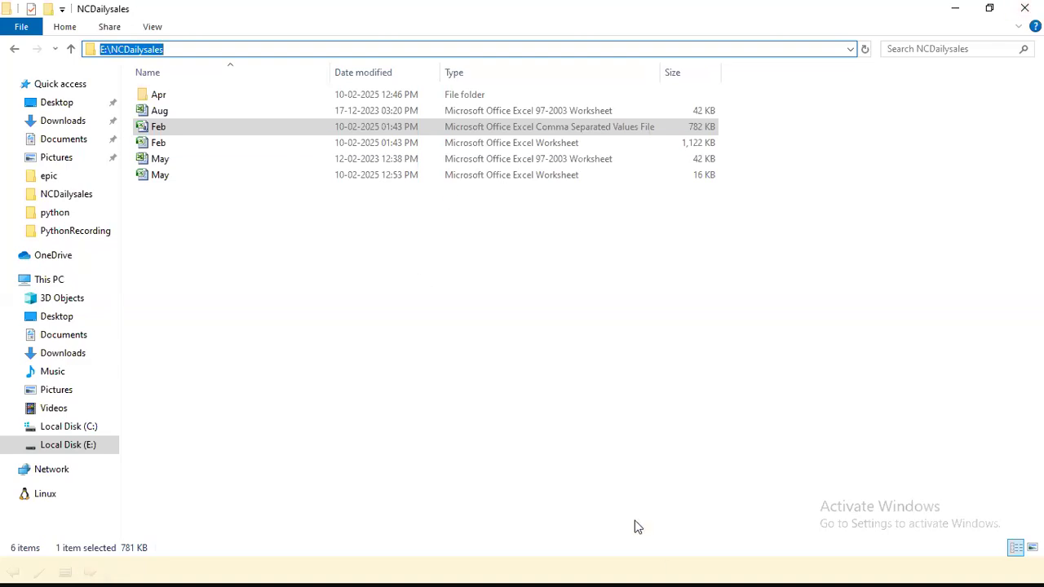
{"action": "left_click", "coordinate": [952, 9]}
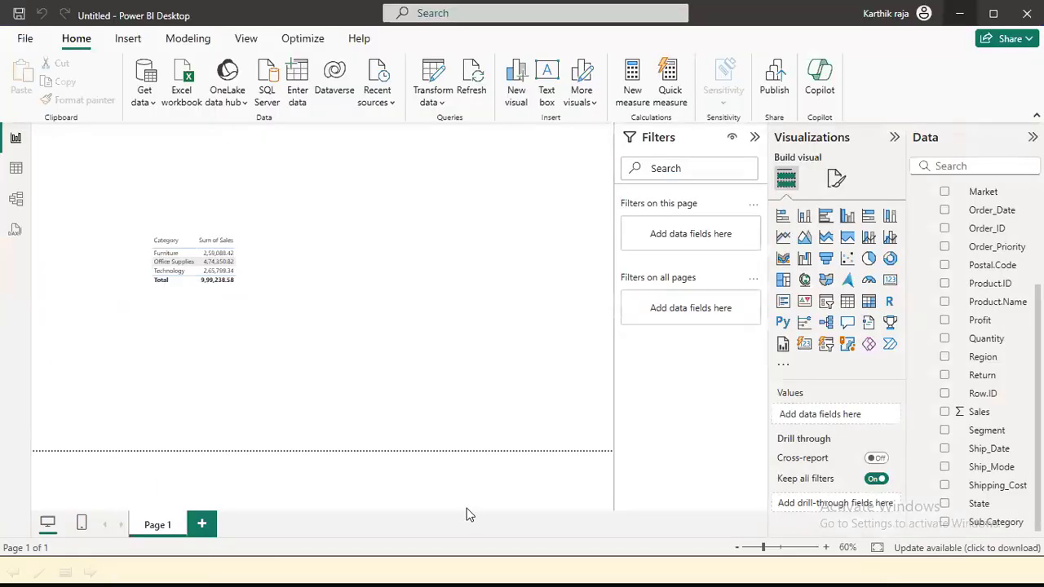